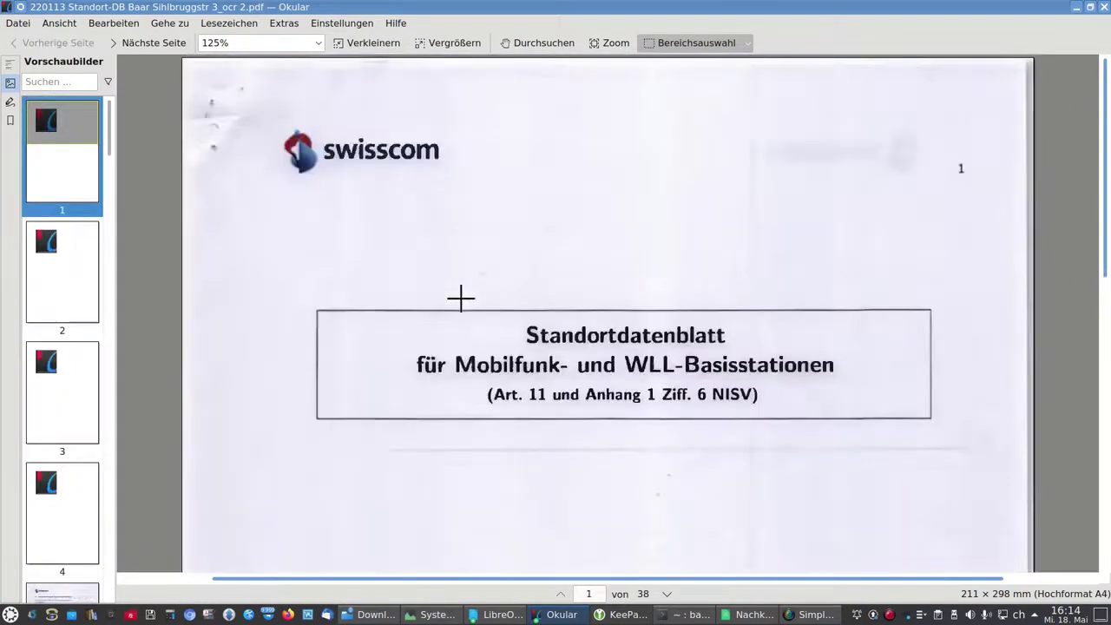
Step: Find the completion date on the site data sheet's cover page and copy it
scroll(461, 298, "down", 3)
scroll(462, 301, "up", 3)
scroll(461, 301, "down", 5)
scroll(461, 302, "down", 1)
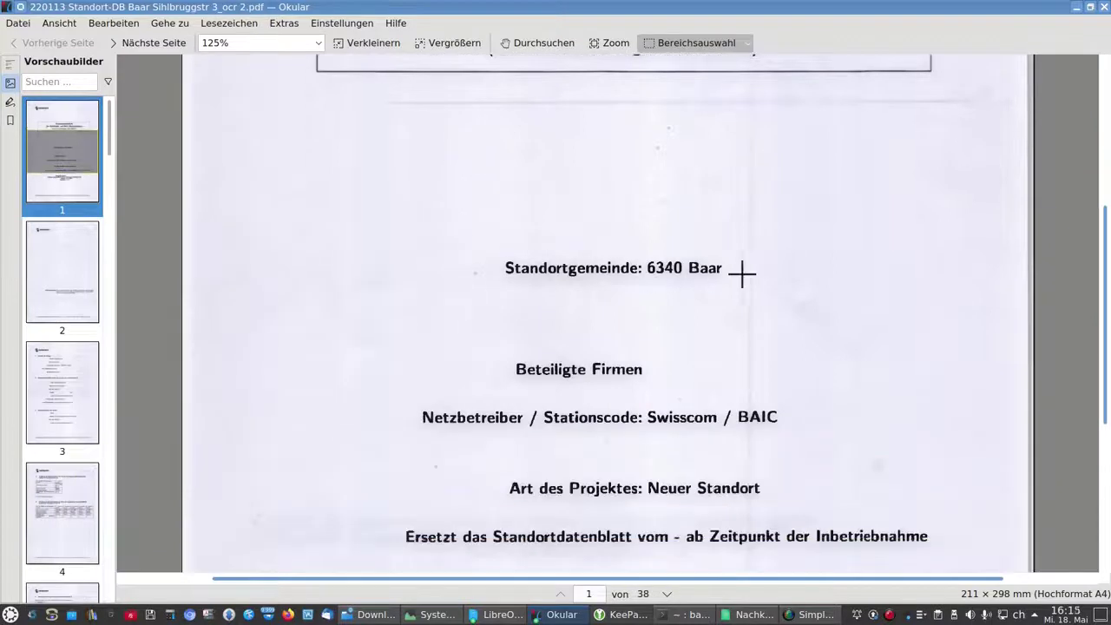
scroll(590, 321, "down", 5)
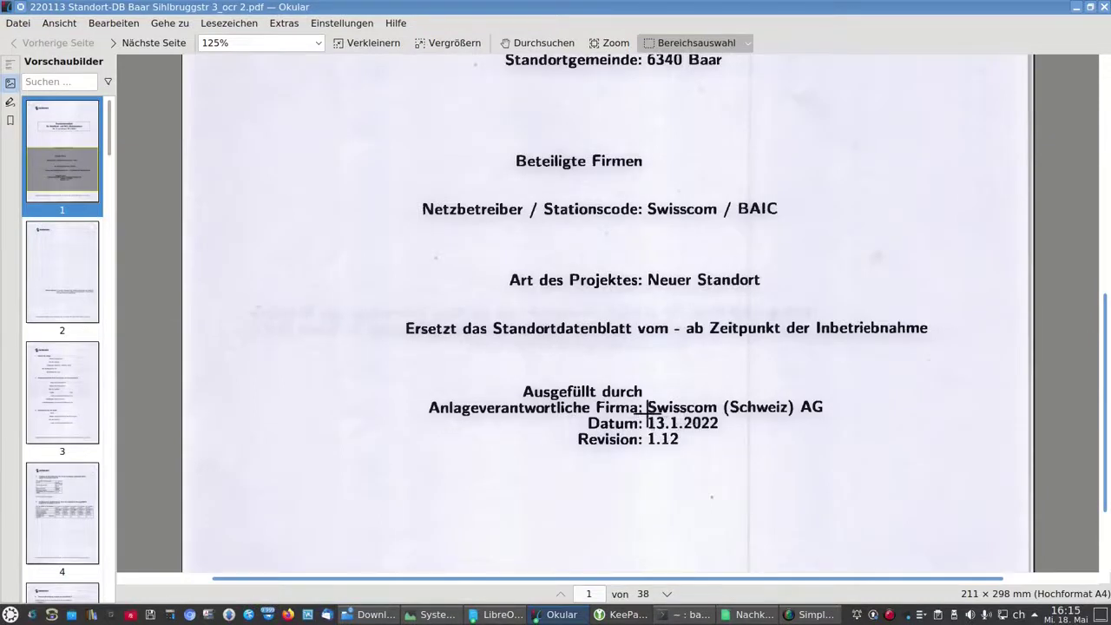
left_click_drag(647, 418, 720, 429)
left_click(785, 457)
Step: Switch to the LibreOffice Calc workbook and enter 13.1.2022 as the Standort-DB date in cell D3 of the OMEN sheet
left_click(748, 614)
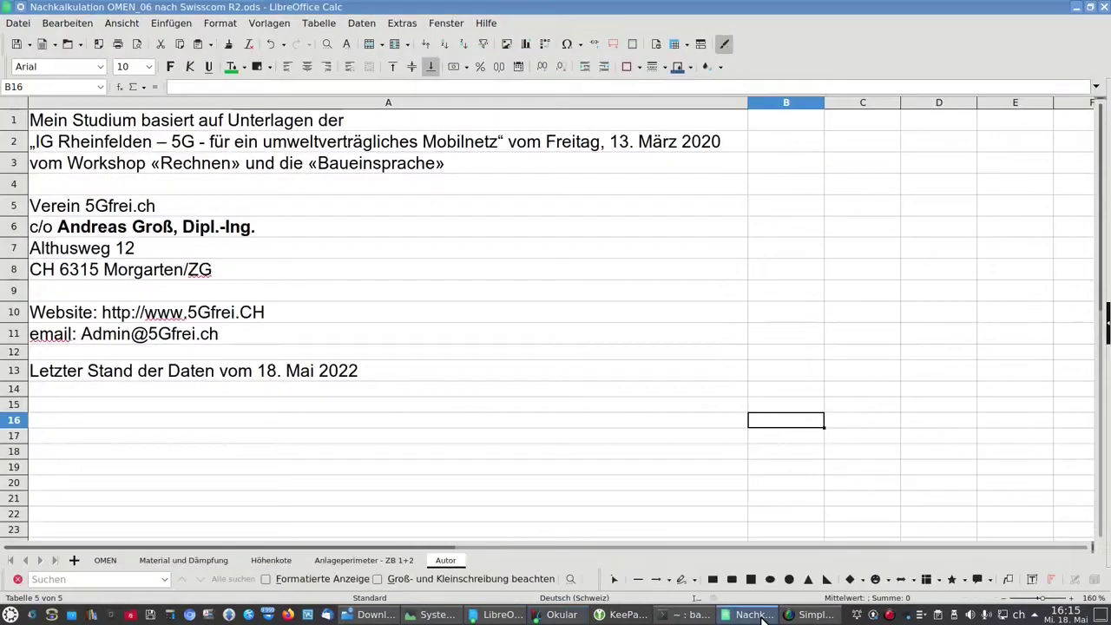
left_click(105, 561)
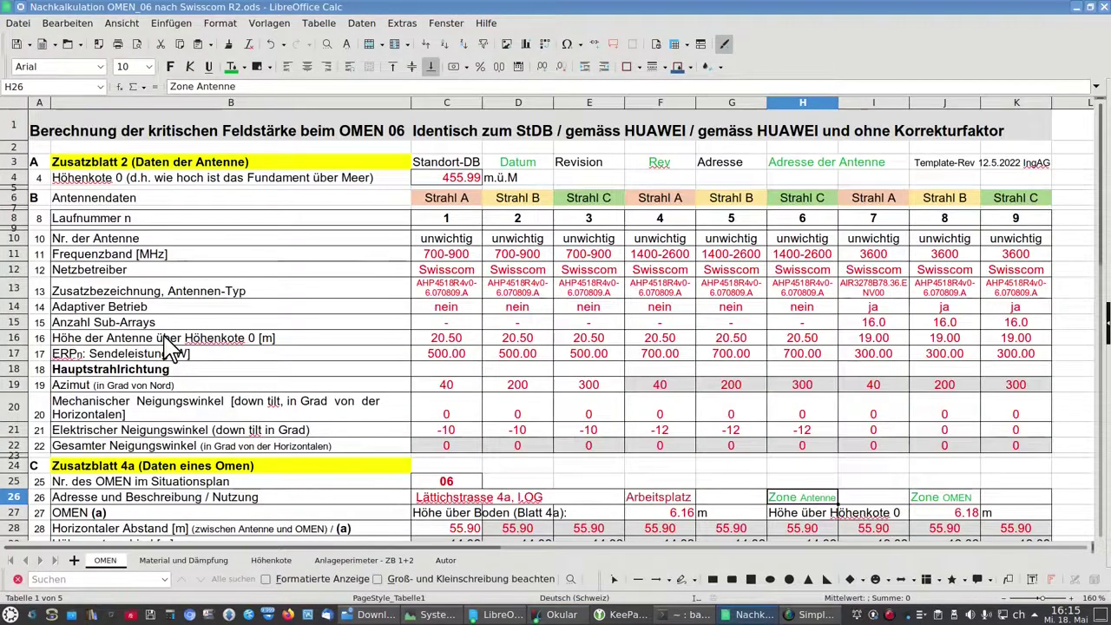
left_click(514, 164)
left_click(213, 87)
double_click(213, 87)
type("Swisscom 13.1.2022")
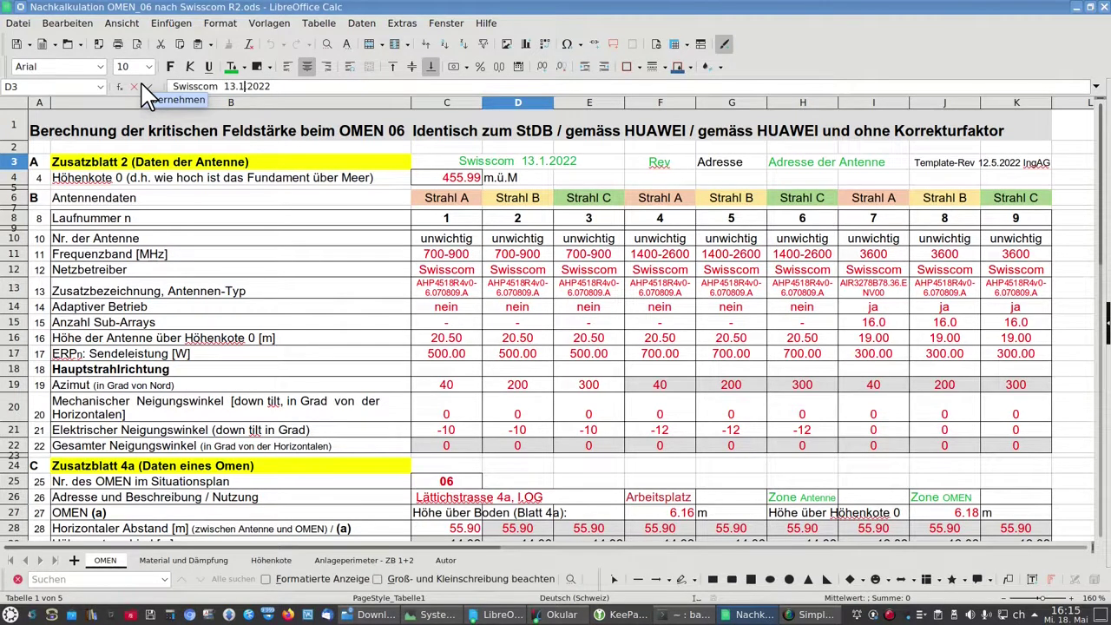
key("ctrl+BackSpace")
left_click(146, 87)
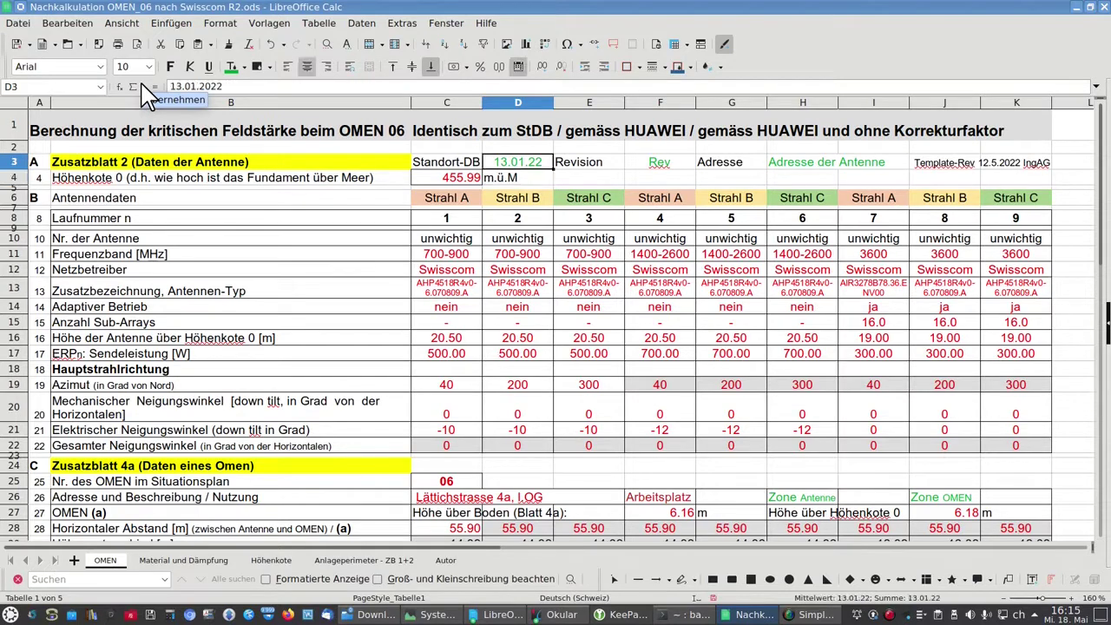
Step: Check the revision in the PDF and enter 1.12 as the Revision value in cell F3
key("Right")
key("Right")
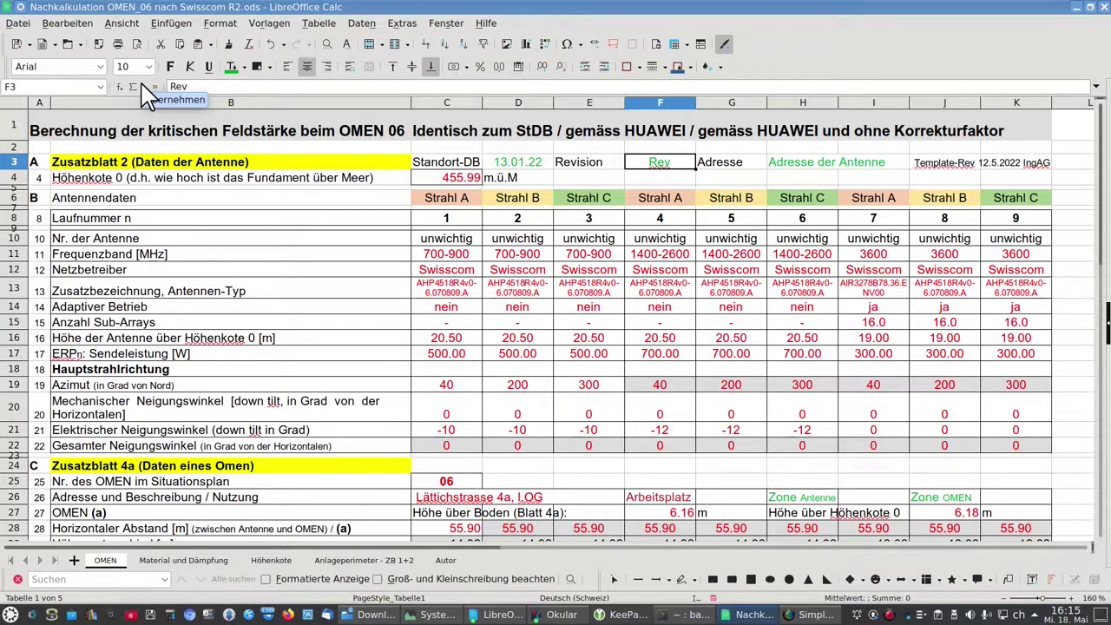
key("alt+Tab")
key("alt+Tab")
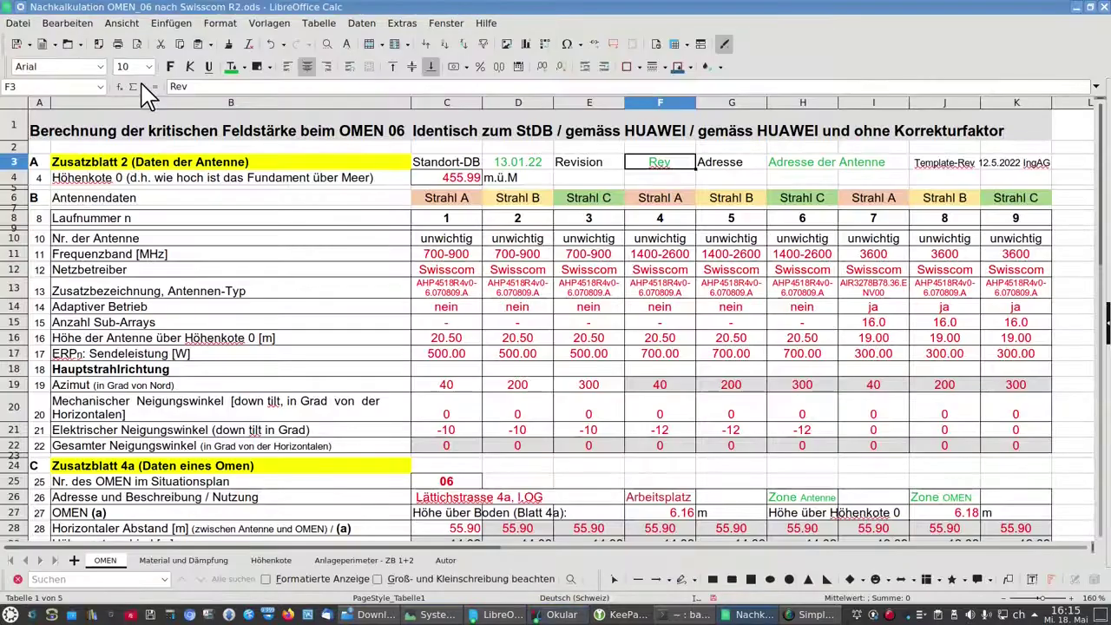
type("1.1")
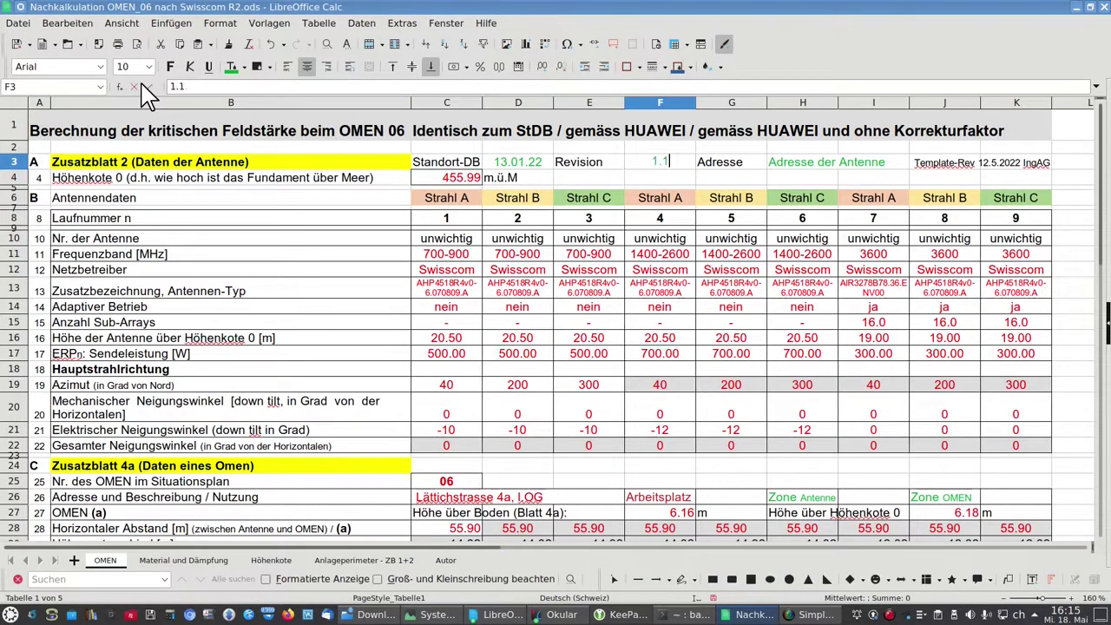
key("Tab")
key("Tab")
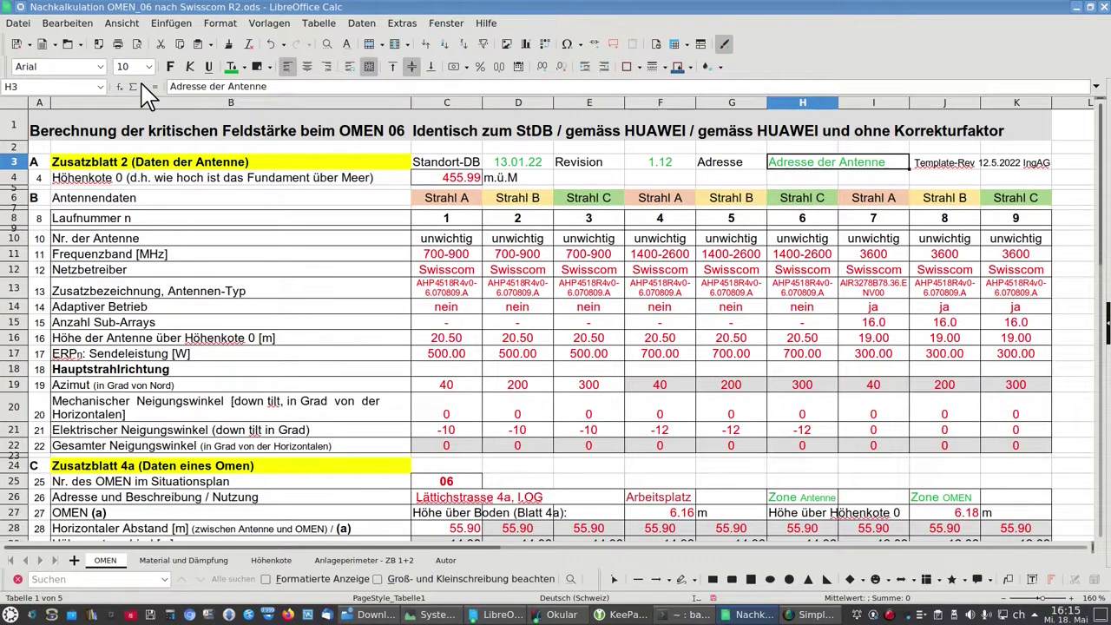
Step: Switch to the Okular PDF and copy the installation's street address from section 1, Standort der Anlage, on page 3
key("alt+Tab")
scroll(426, 142, "down", 10)
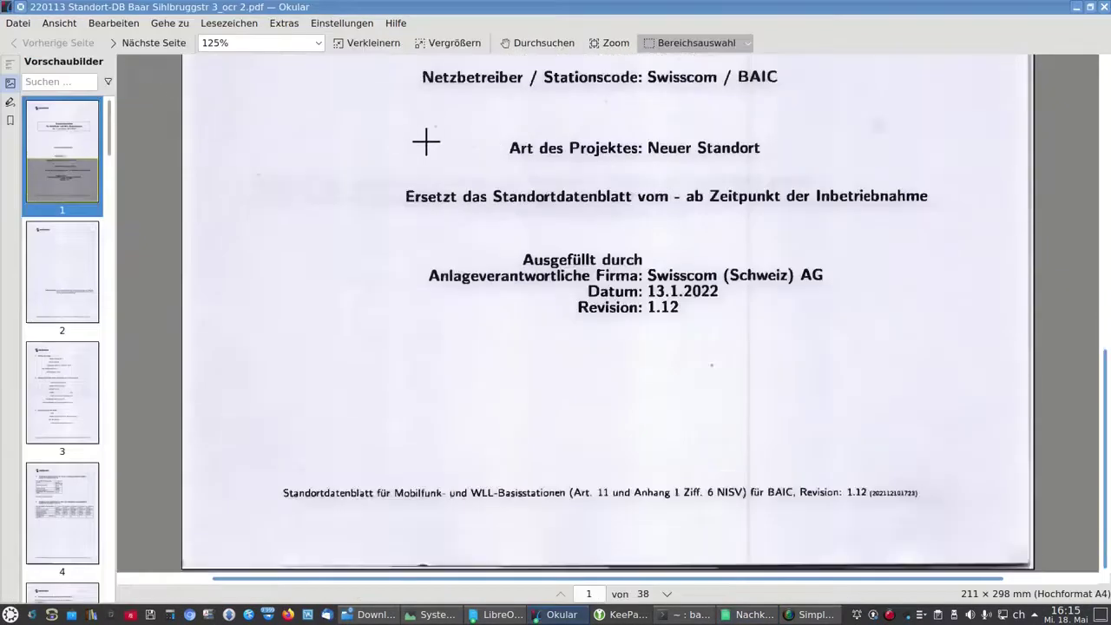
scroll(426, 142, "down", 8)
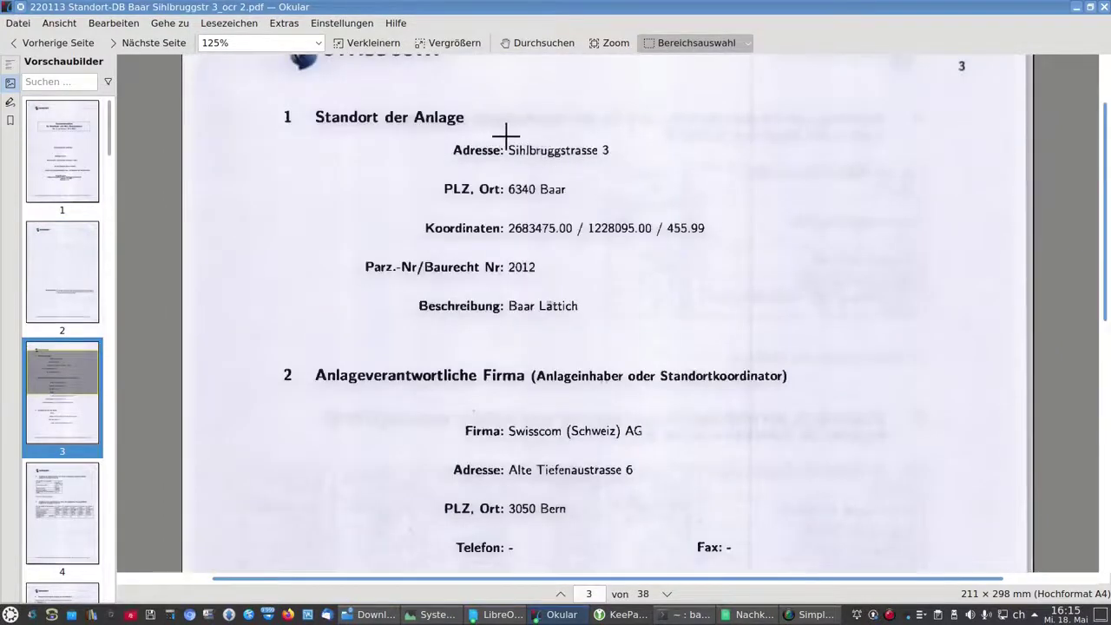
left_click_drag(505, 138, 618, 158)
key("ctrl+c")
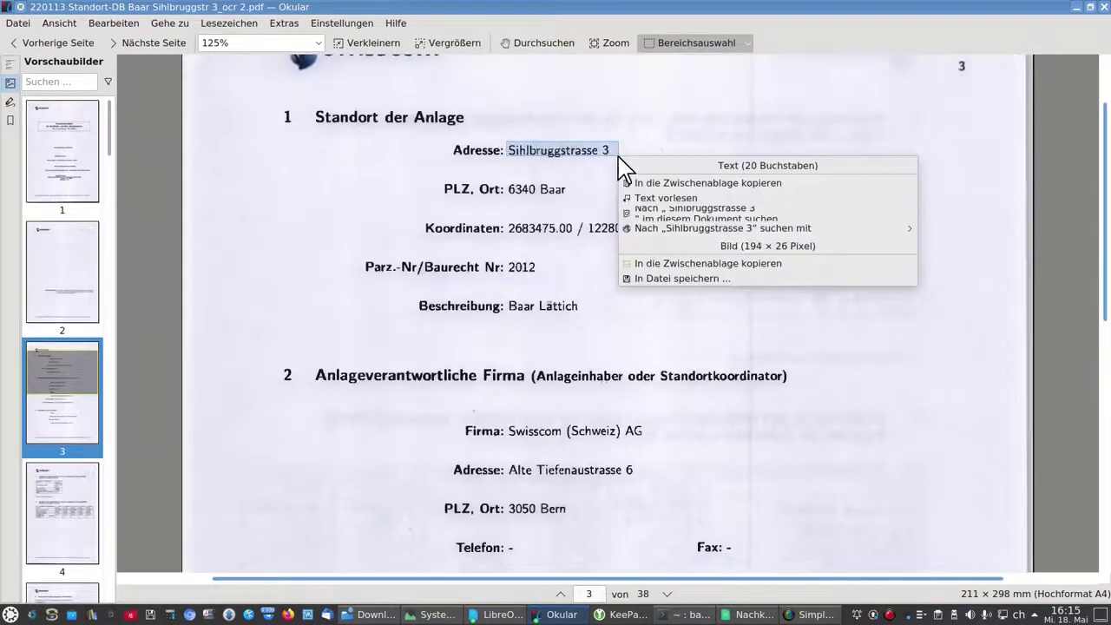
left_click(674, 185)
Step: Back in LibreOffice Calc, replace the antenna address placeholder in H3 with the copied street address, followed by a comma and the town
key("alt+Tab")
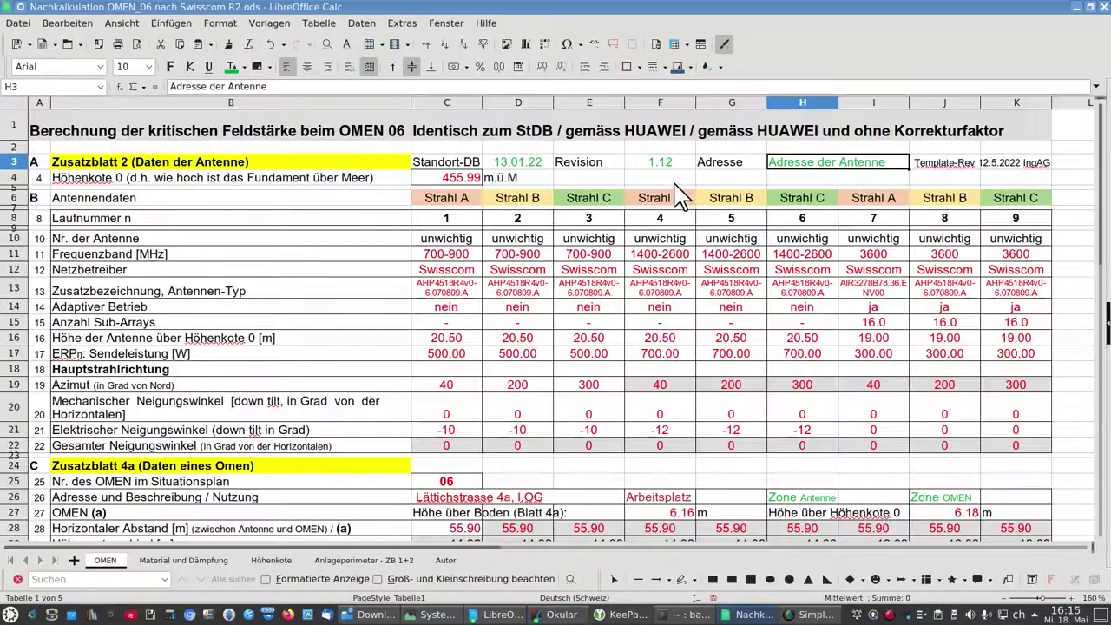
left_click_drag(287, 86, 133, 71)
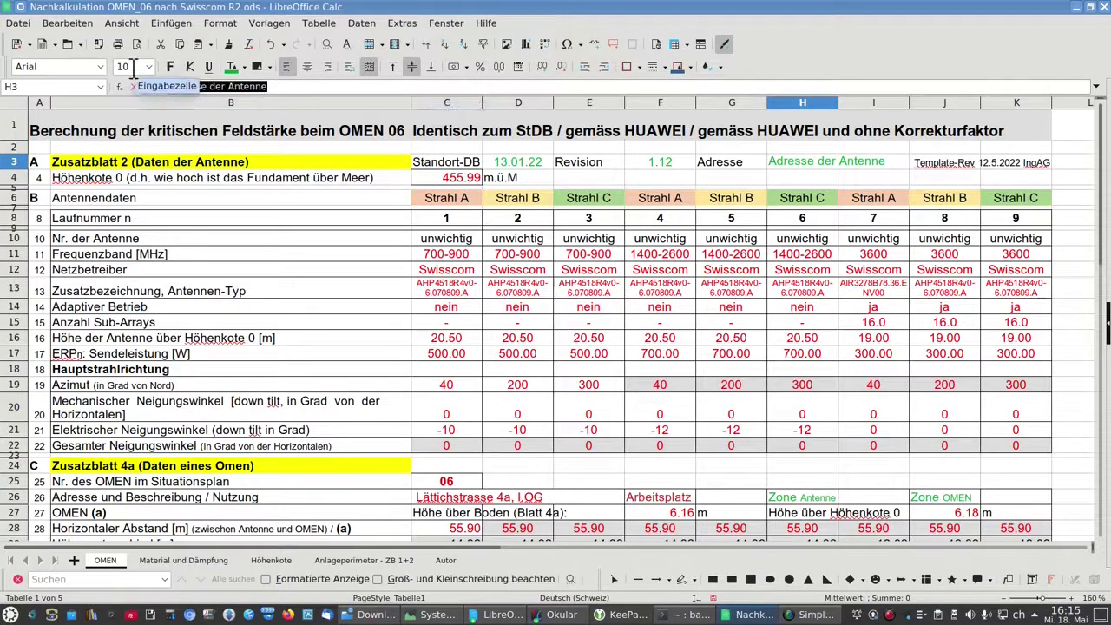
key("ctrl+v")
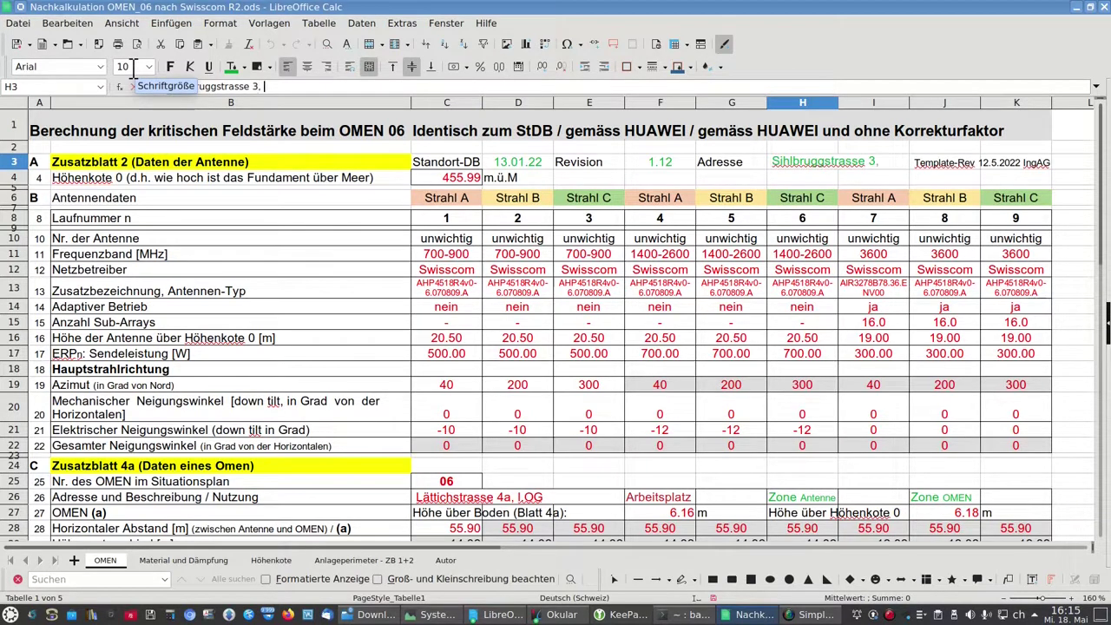
type(", Baar")
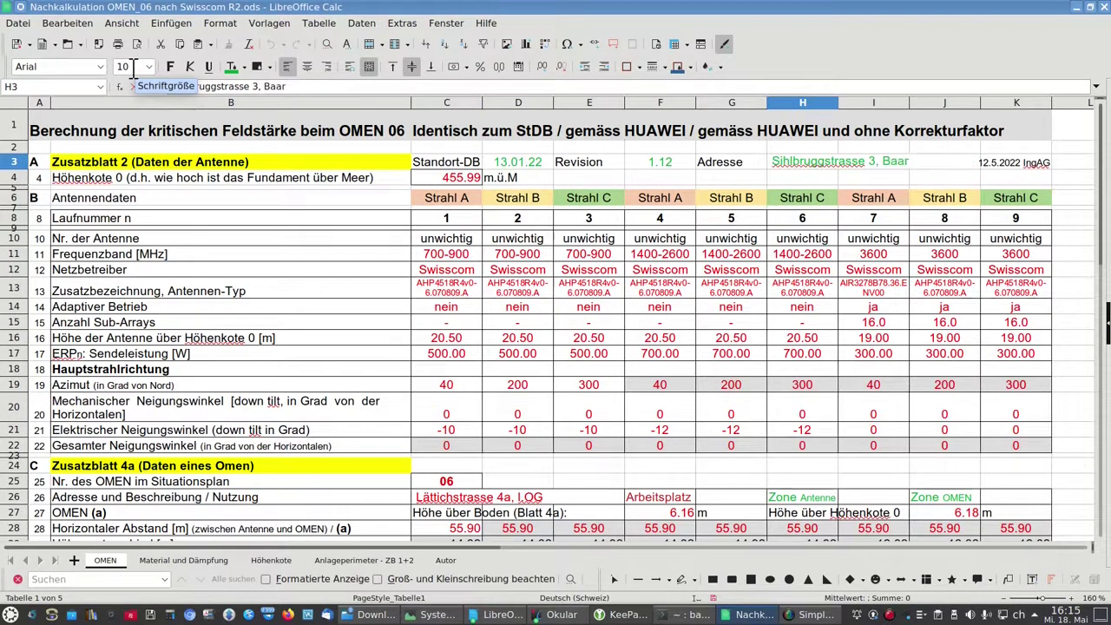
key("Tab")
key("Tab")
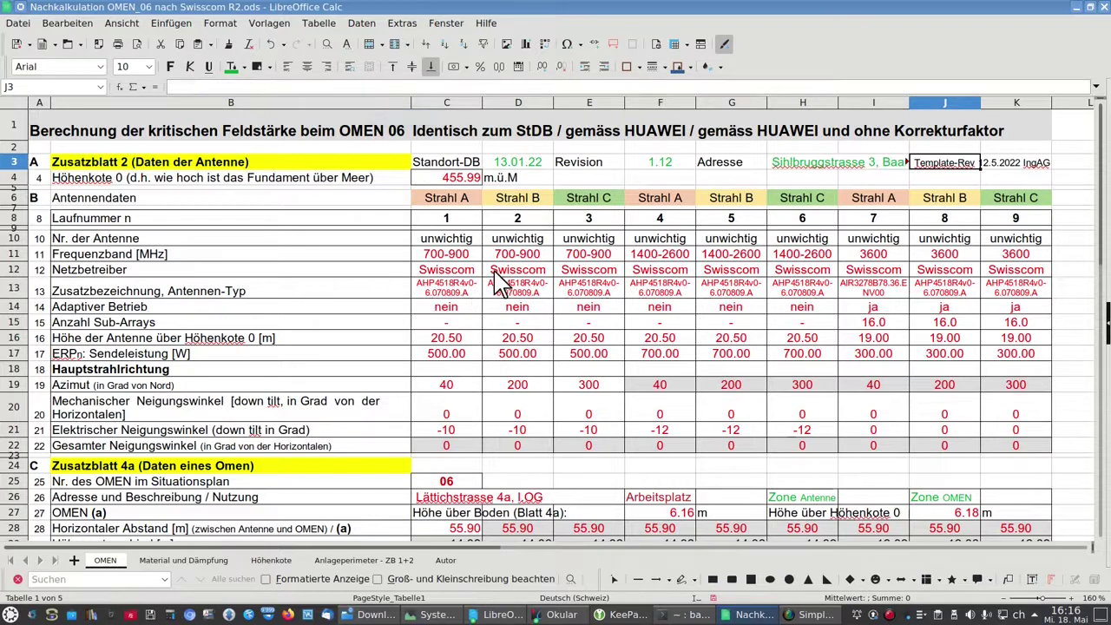
Step: Set the font colour of the date, revision and address cells D3, F3 and H3 to red
left_click(448, 258)
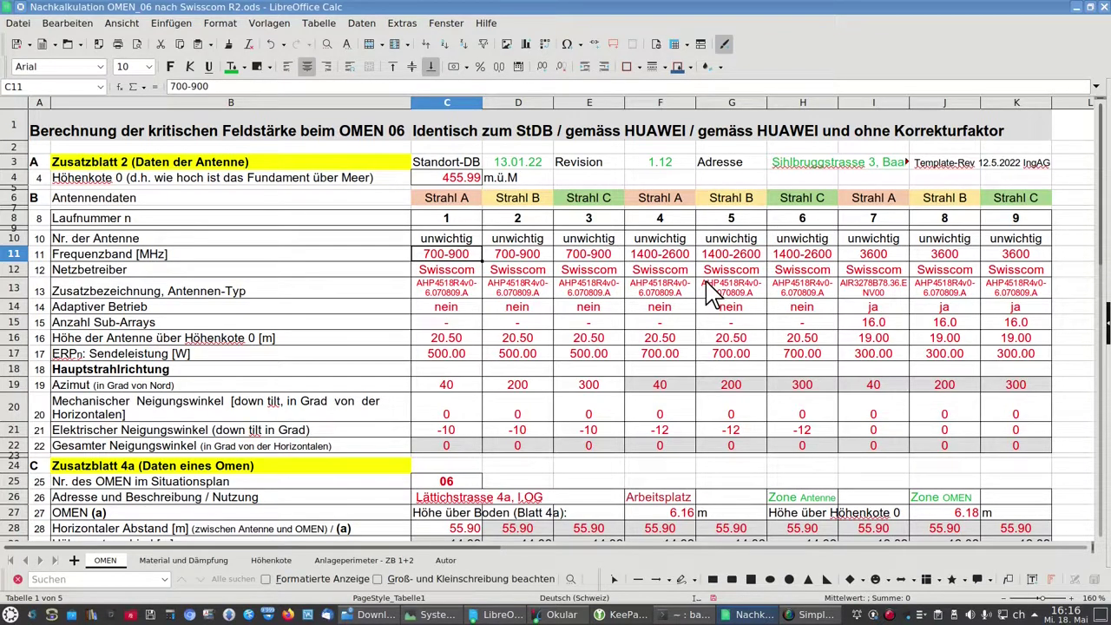
left_click(530, 163)
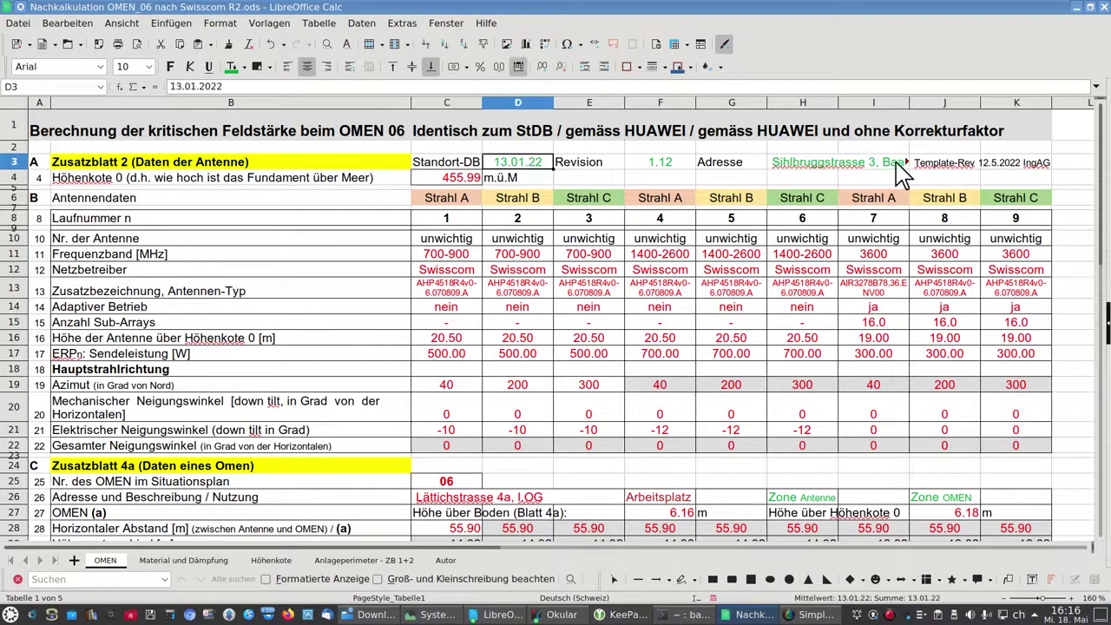
left_click(690, 165, "ctrl")
left_click(815, 170, "ctrl")
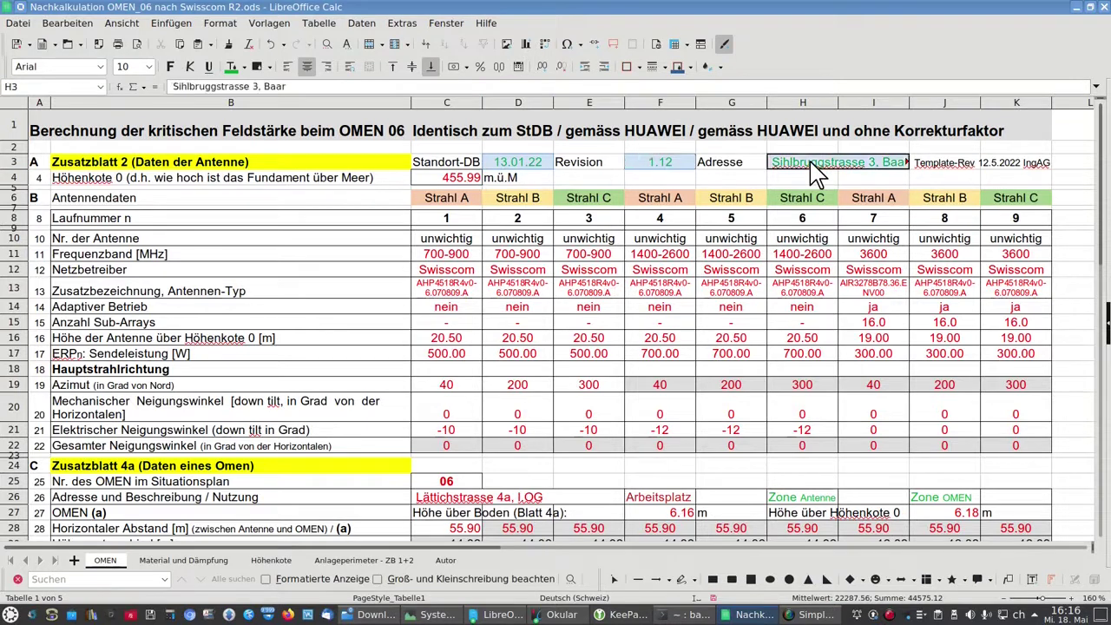
left_click(246, 67)
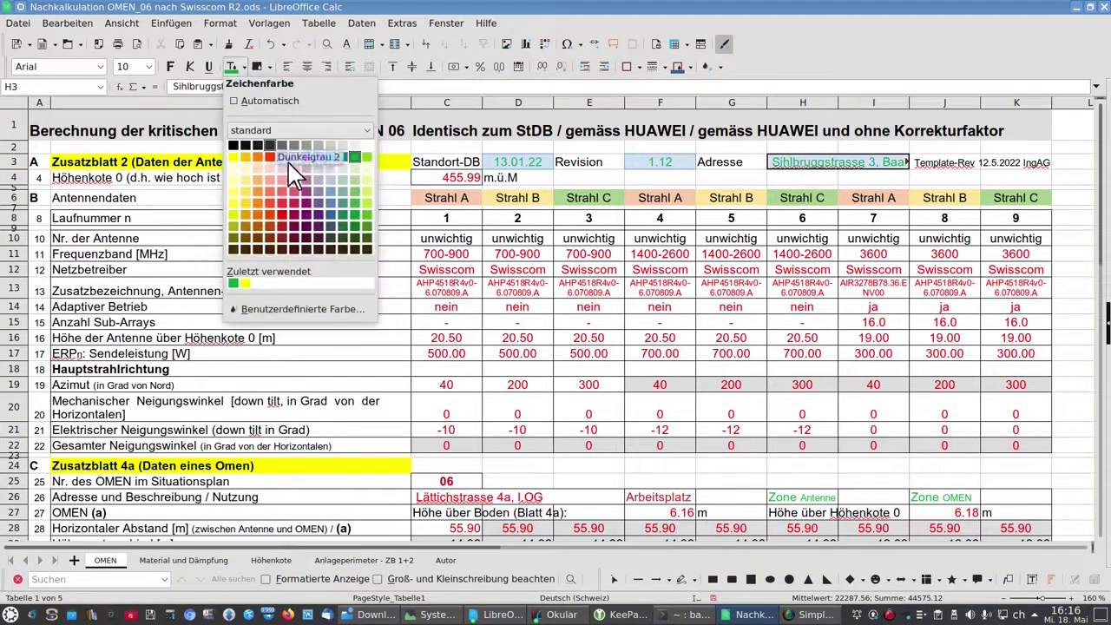
left_click(283, 157)
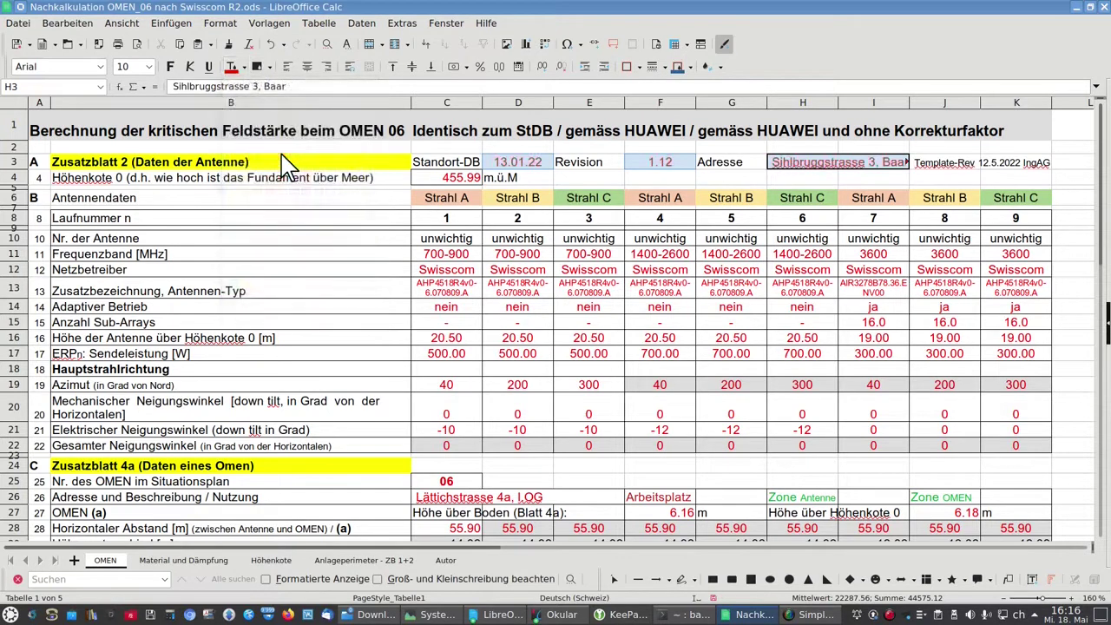
left_click(661, 310)
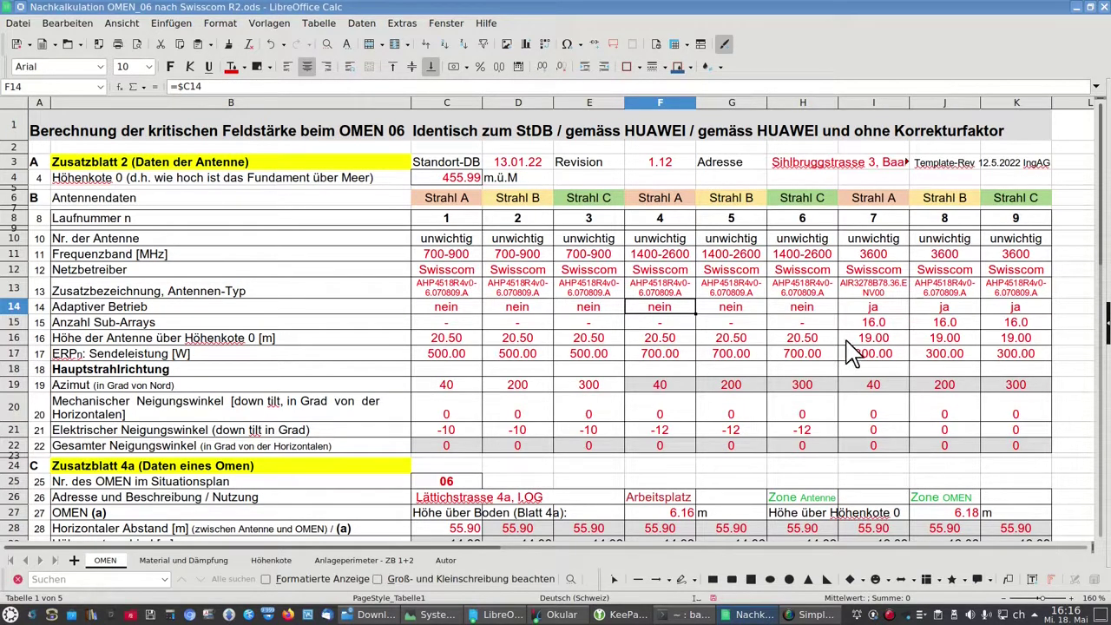
Step: Review the antenna and OMEN data on the OMEN sheet and the source, contact and data-status entries on the Autor sheet
scroll(718, 392, "down", 3)
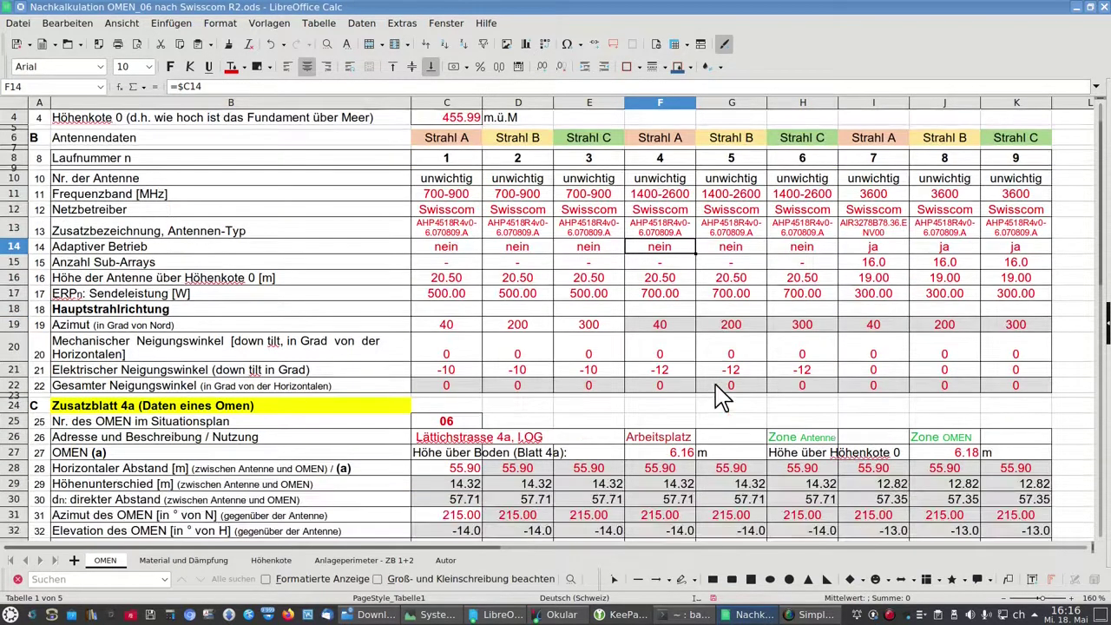
scroll(719, 395, "down", 1)
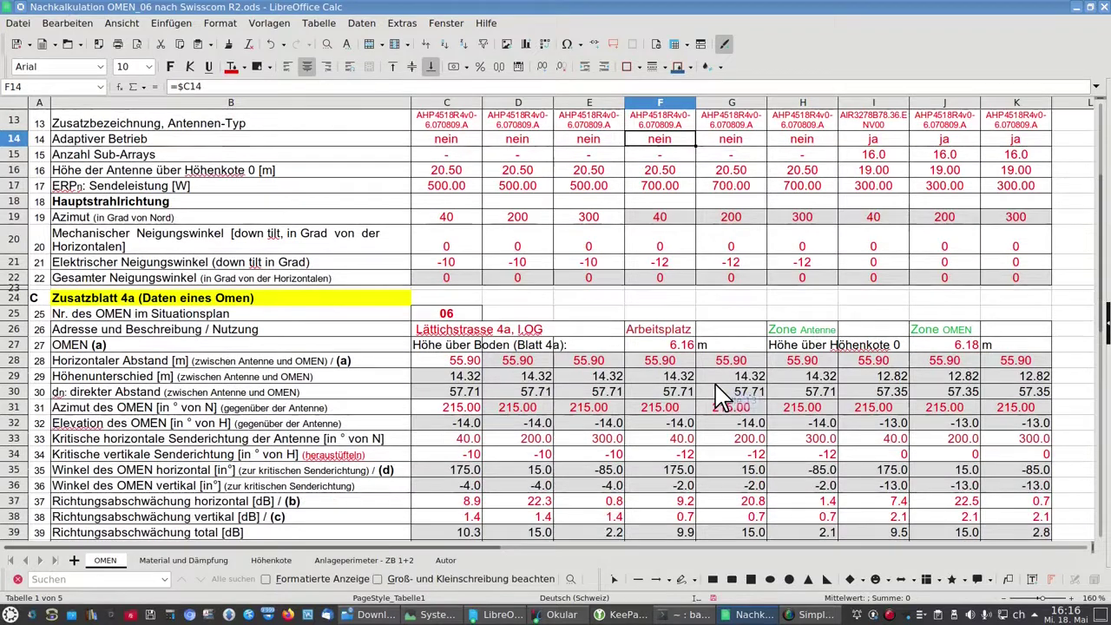
scroll(719, 395, "up", 4)
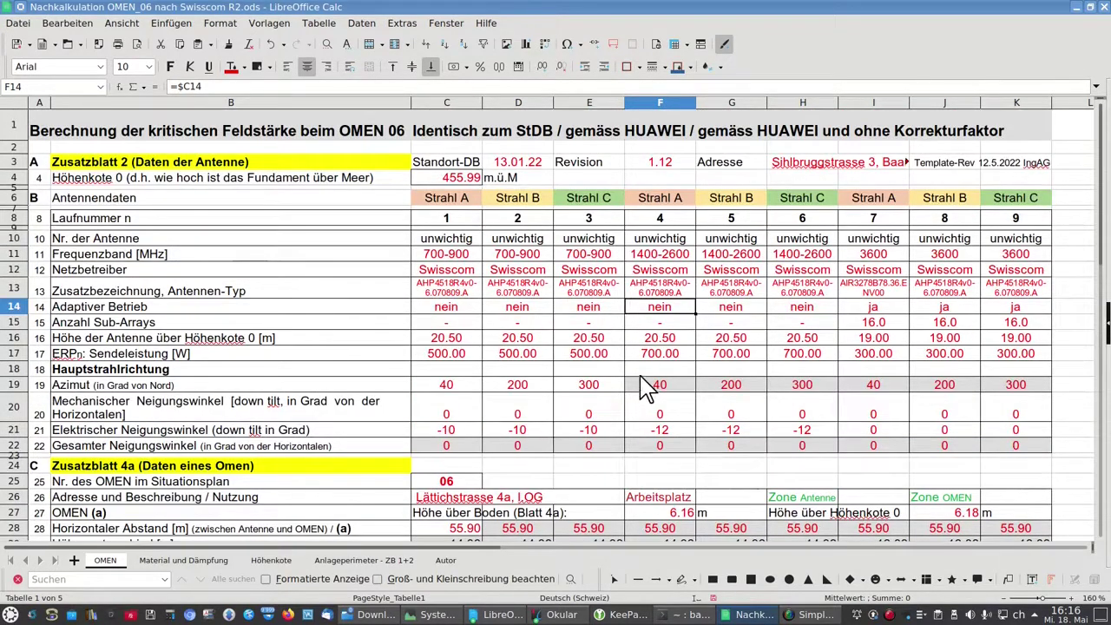
scroll(641, 389, "down", 2)
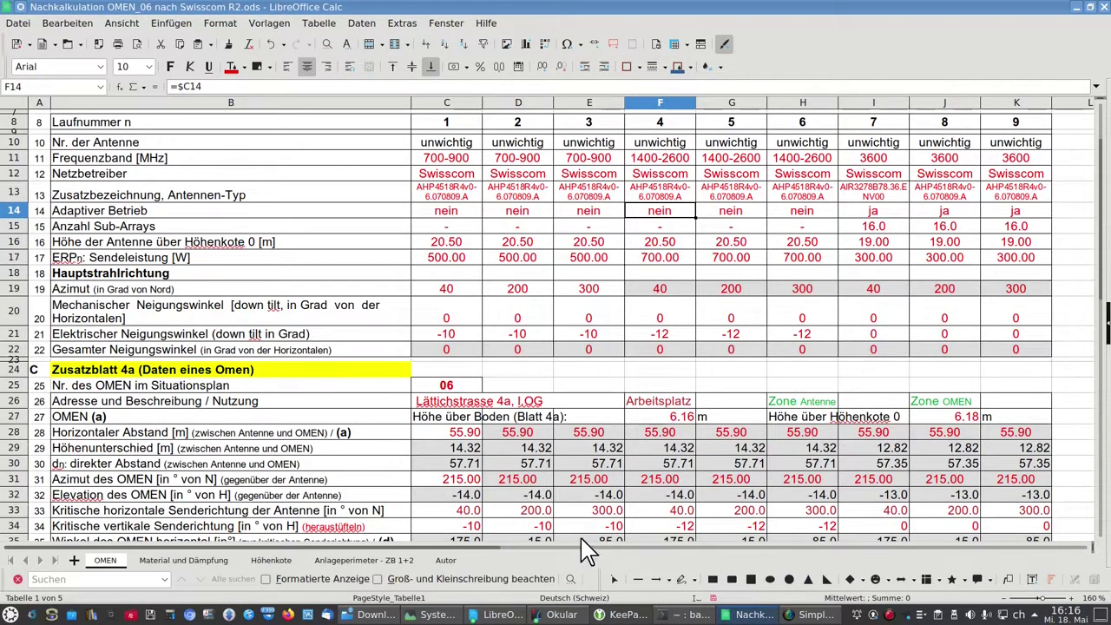
left_click(446, 559)
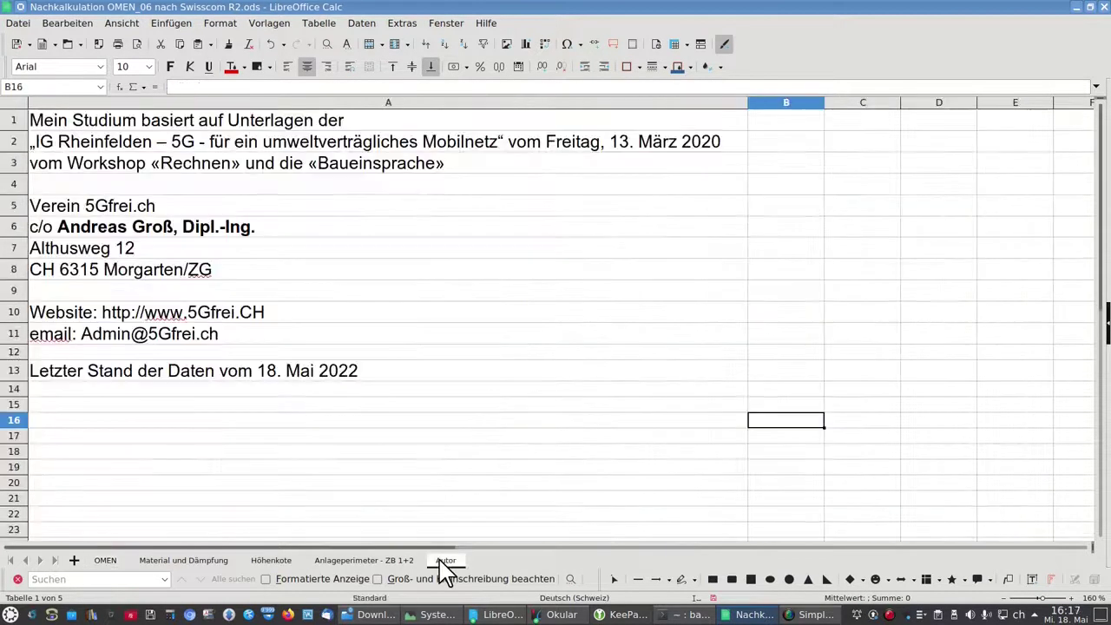
left_click(48, 122)
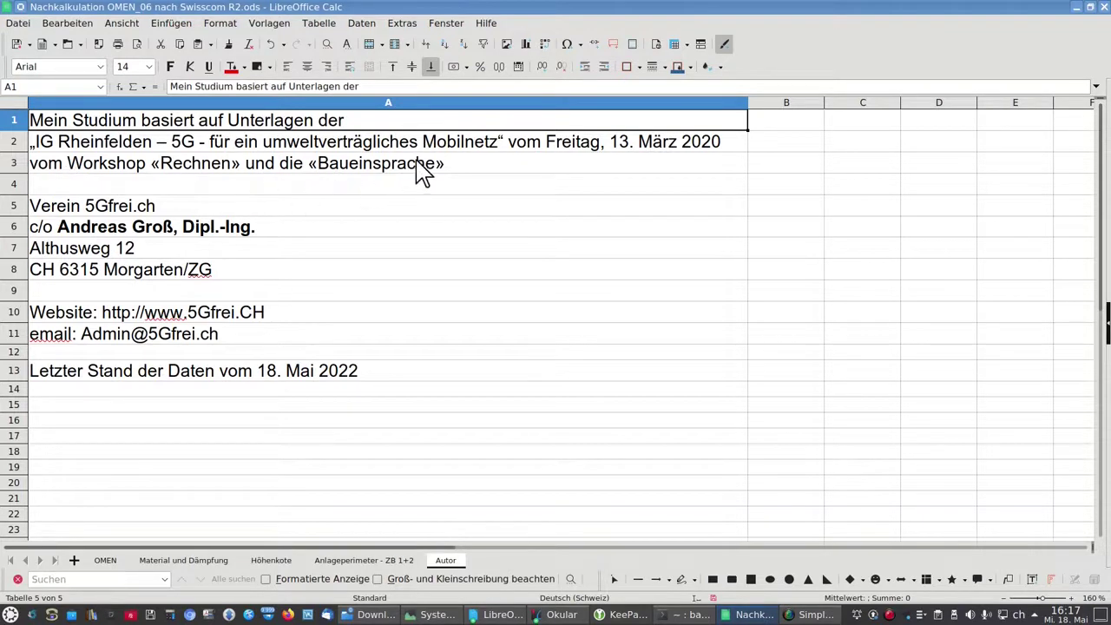
left_click(340, 186)
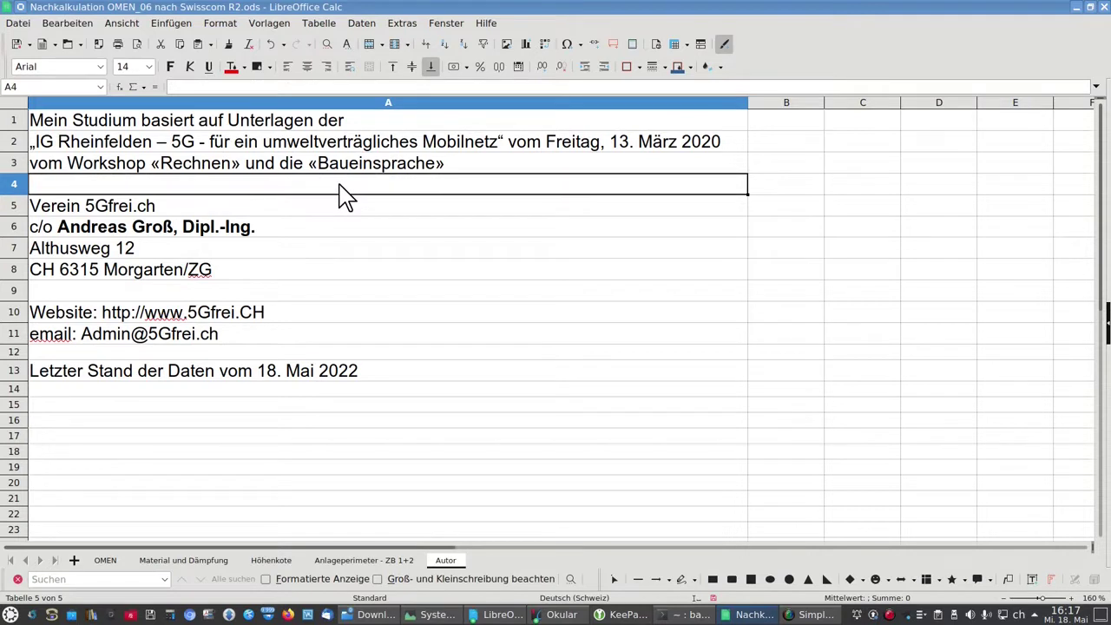
left_click(248, 293)
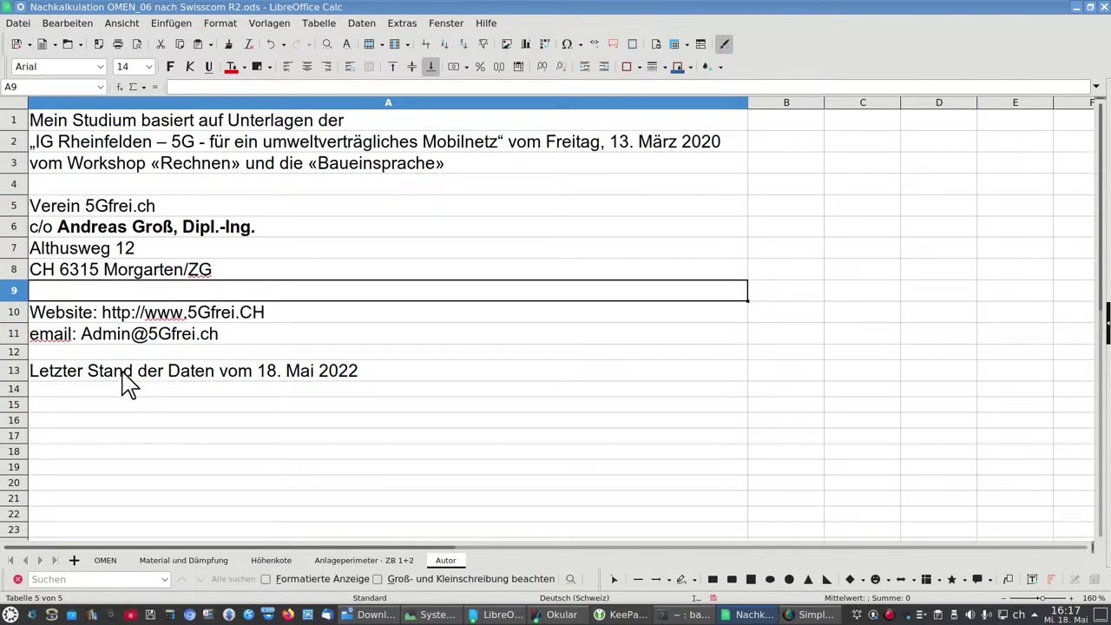
left_click(52, 377)
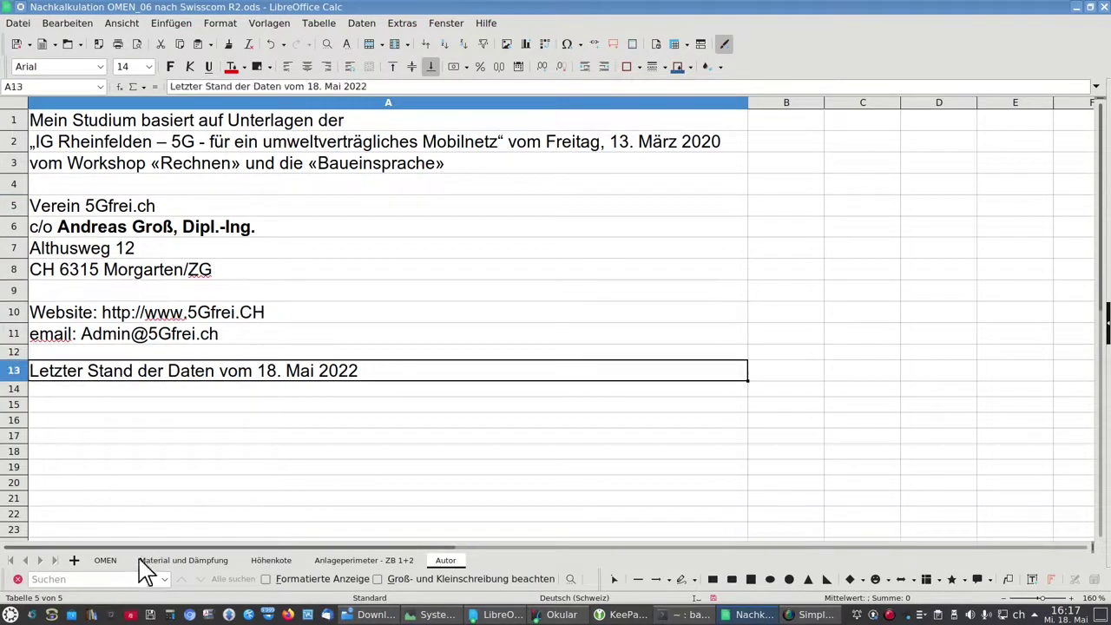
left_click(105, 561)
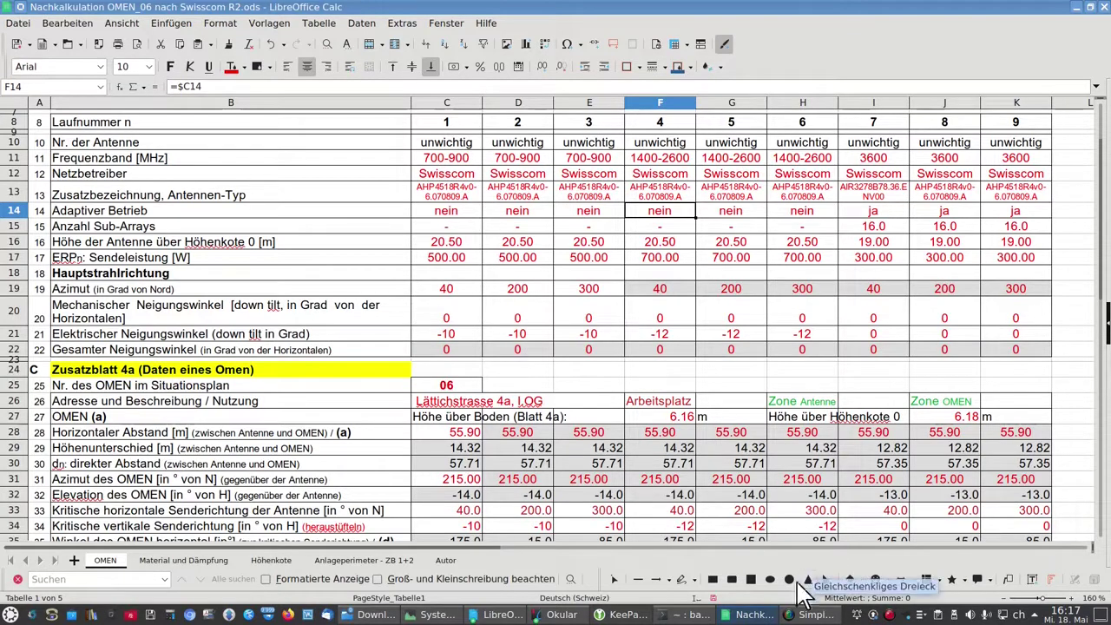
mouse_move(725, 615)
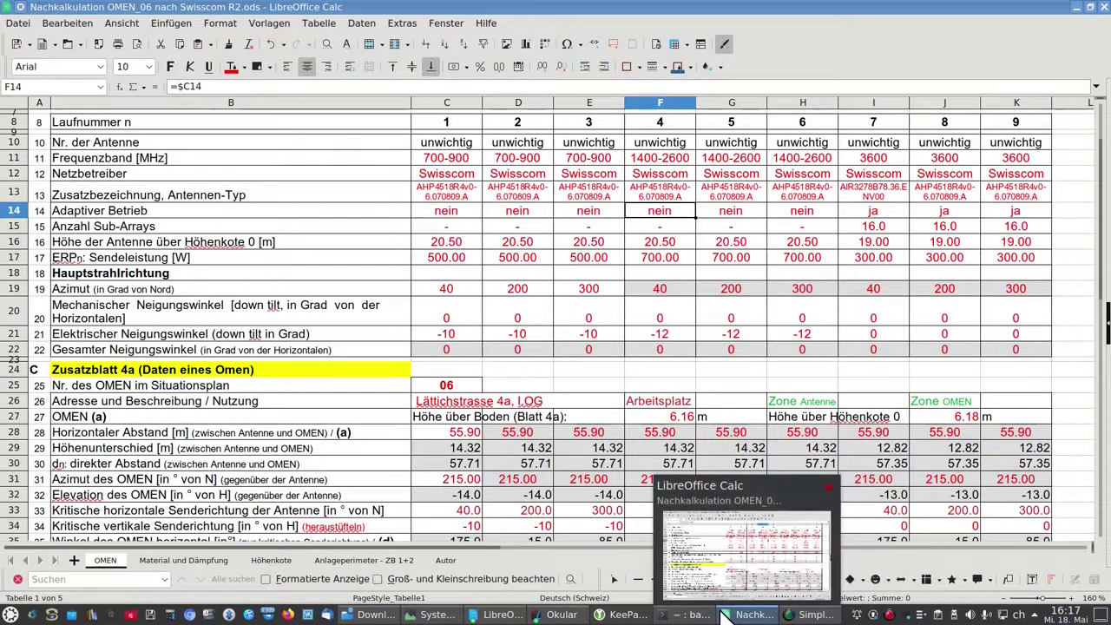
Step: Switch to the Swisscom site data sheet in Okular and review the OKA and OMEN radiation tables in sections 4 and 5 on page 4
mouse_move(546, 618)
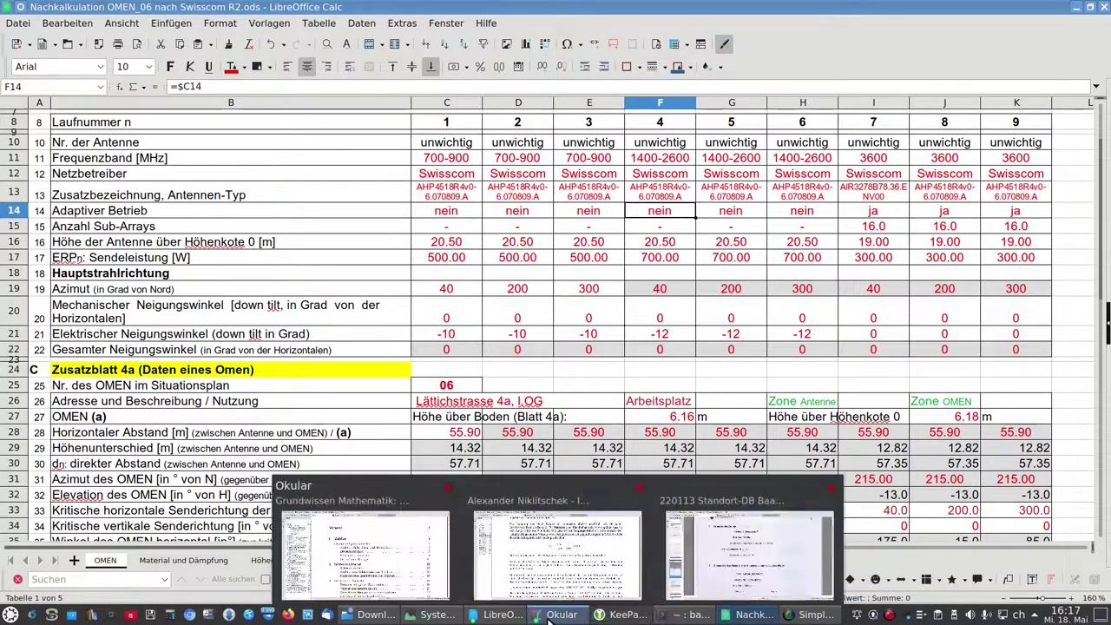
left_click(720, 560)
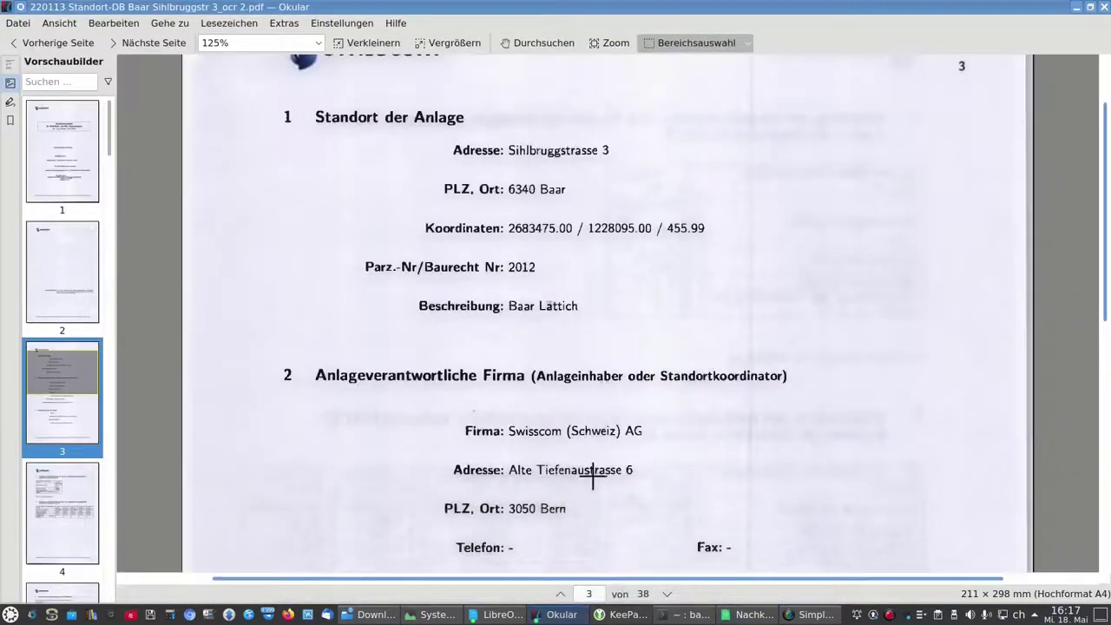
left_click(668, 595)
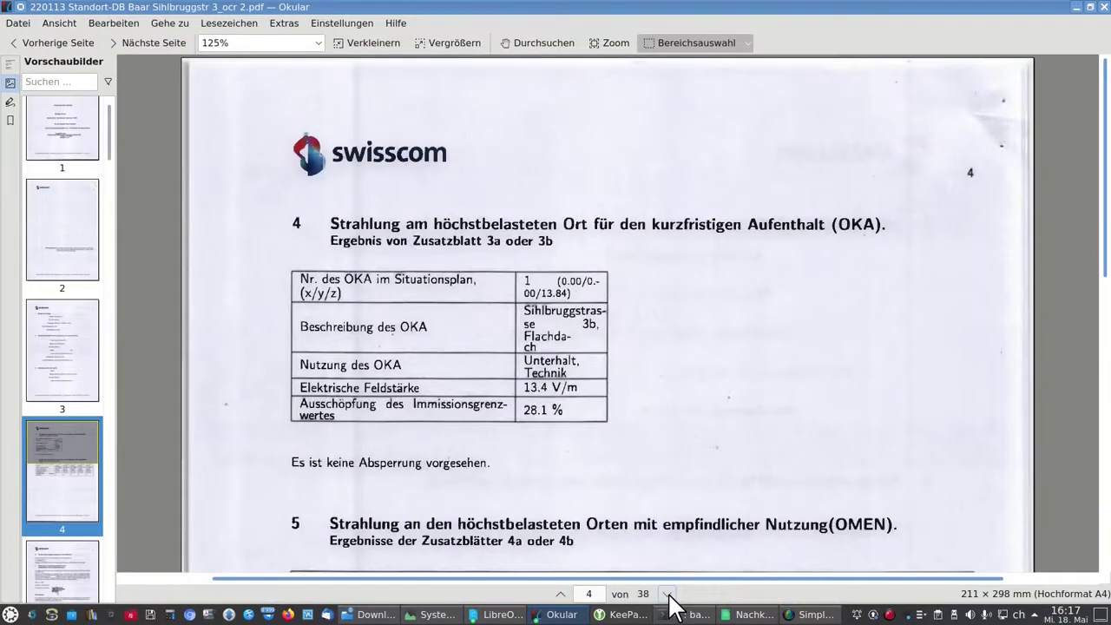
scroll(709, 377, "down", 2)
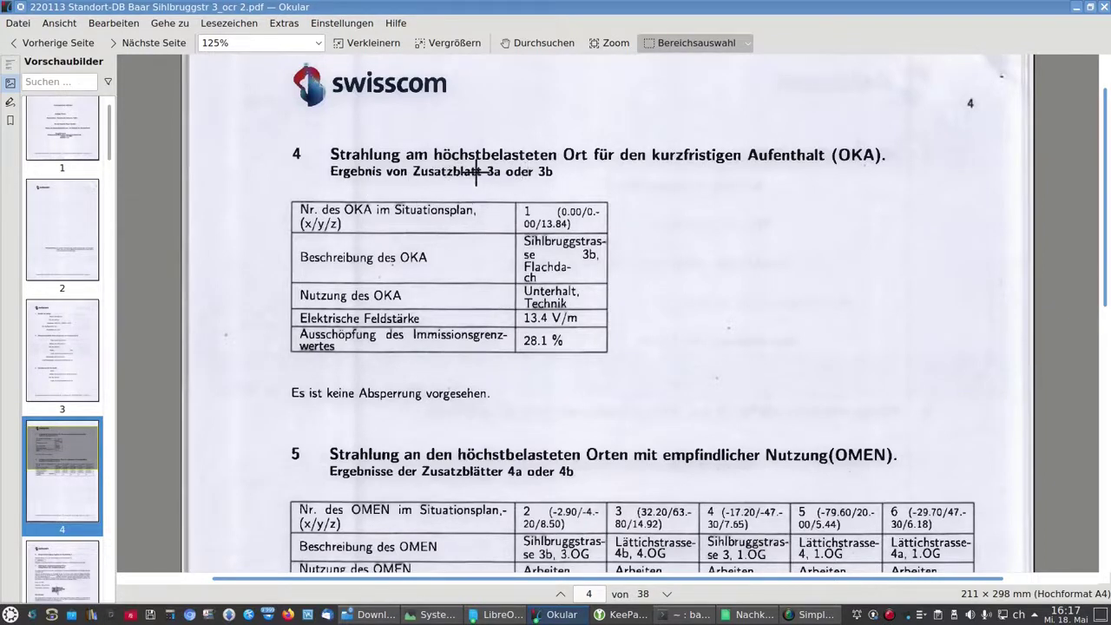
scroll(555, 174, "down", 1)
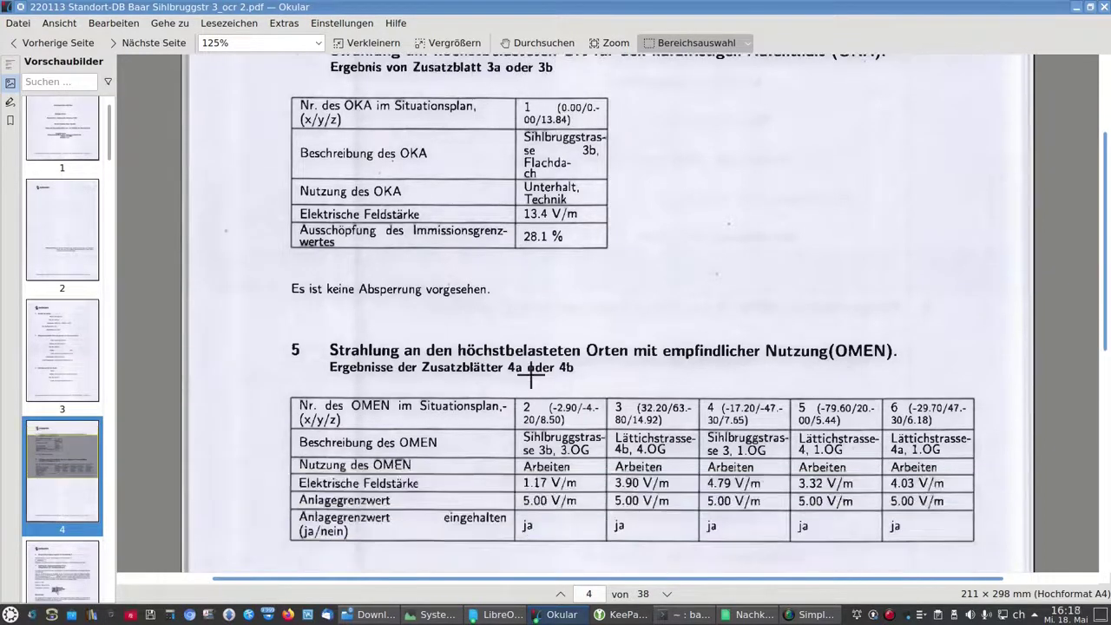
scroll(534, 374, "down", 3)
scroll(539, 271, "down", 5)
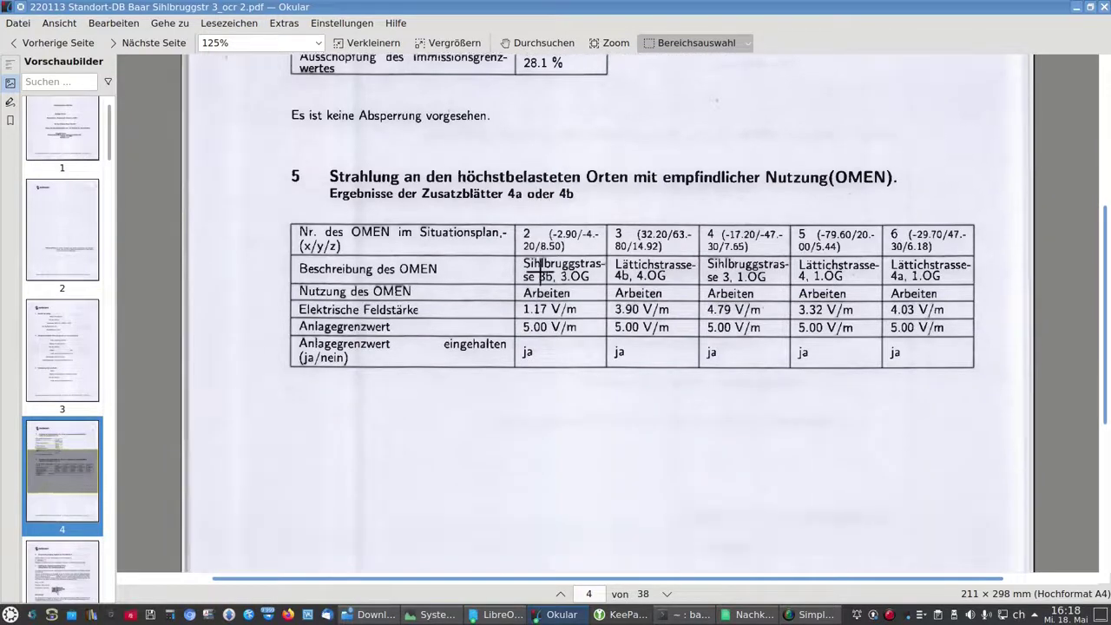
Step: Read page 5 of the data sheet: the objection distance in section 6, the company declaration in section 7, the remarks and the list of enclosures
scroll(540, 272, "down", 1)
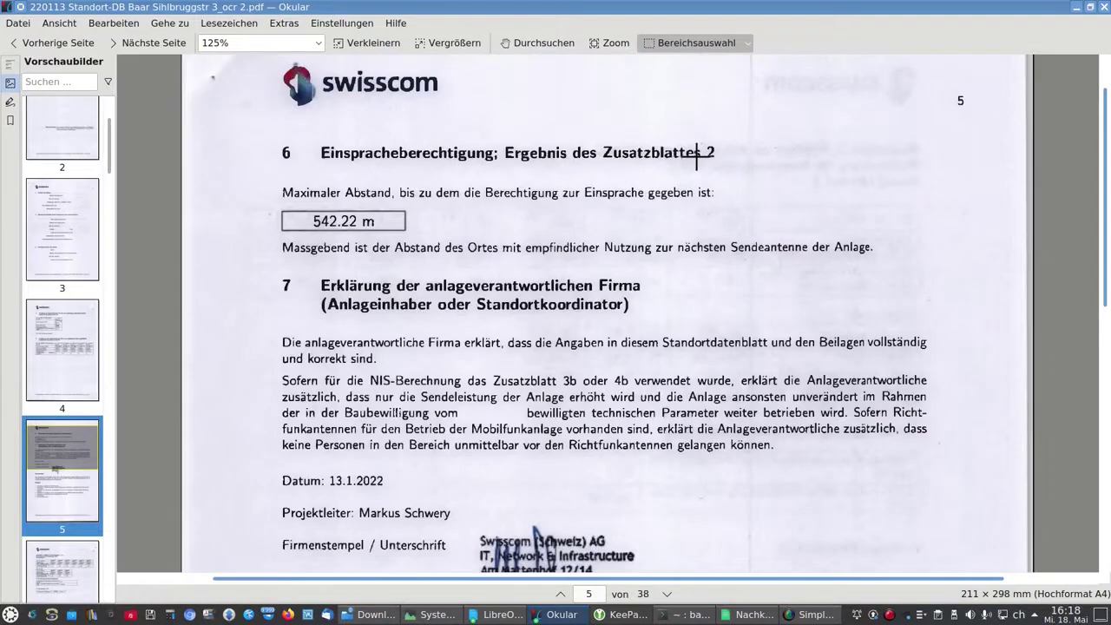
scroll(524, 294, "down", 2)
scroll(524, 294, "down", 1)
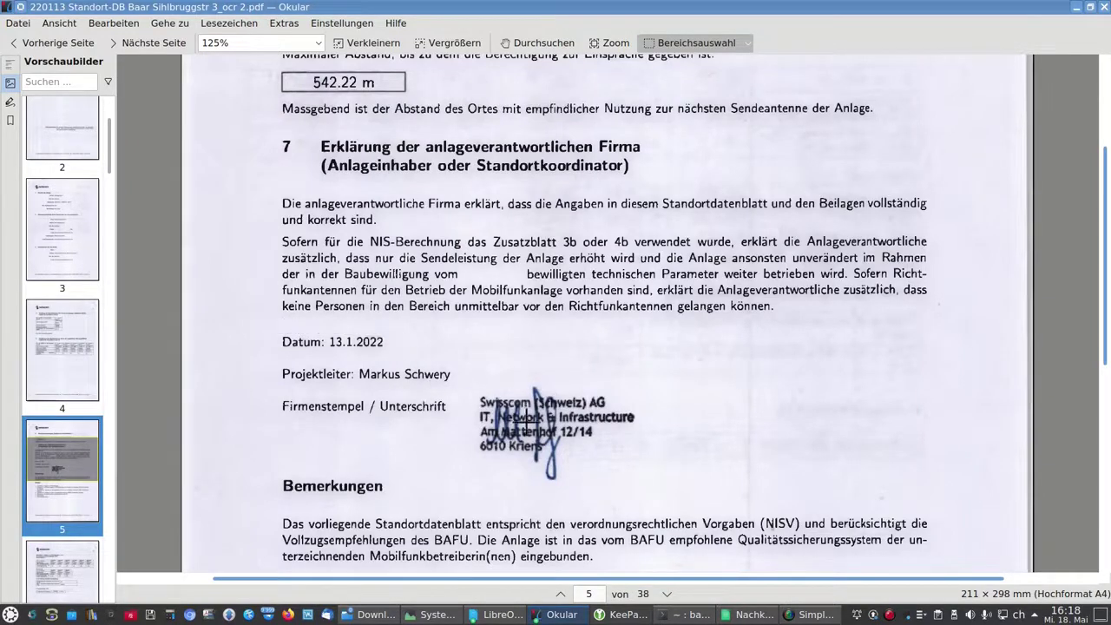
scroll(525, 420, "down", 1)
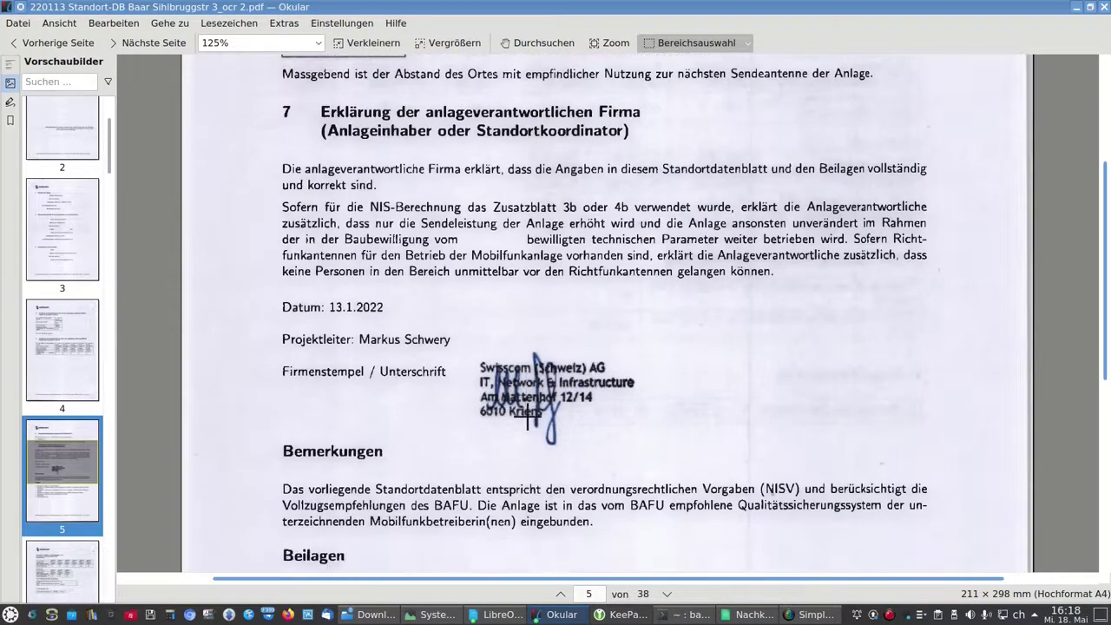
scroll(533, 354, "down", 6)
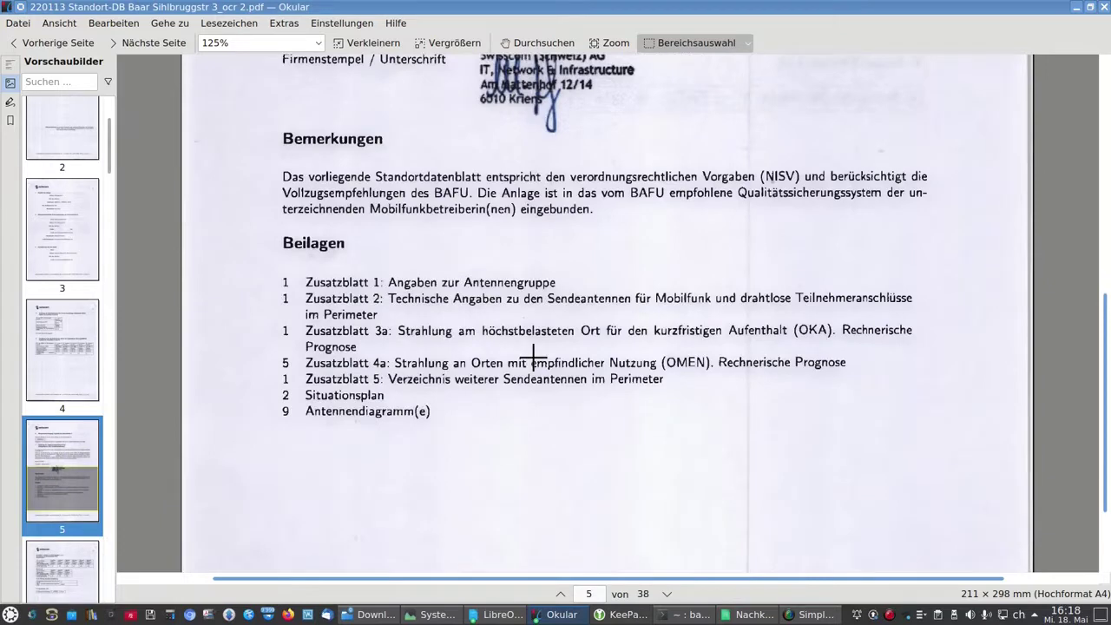
scroll(533, 354, "up", 3)
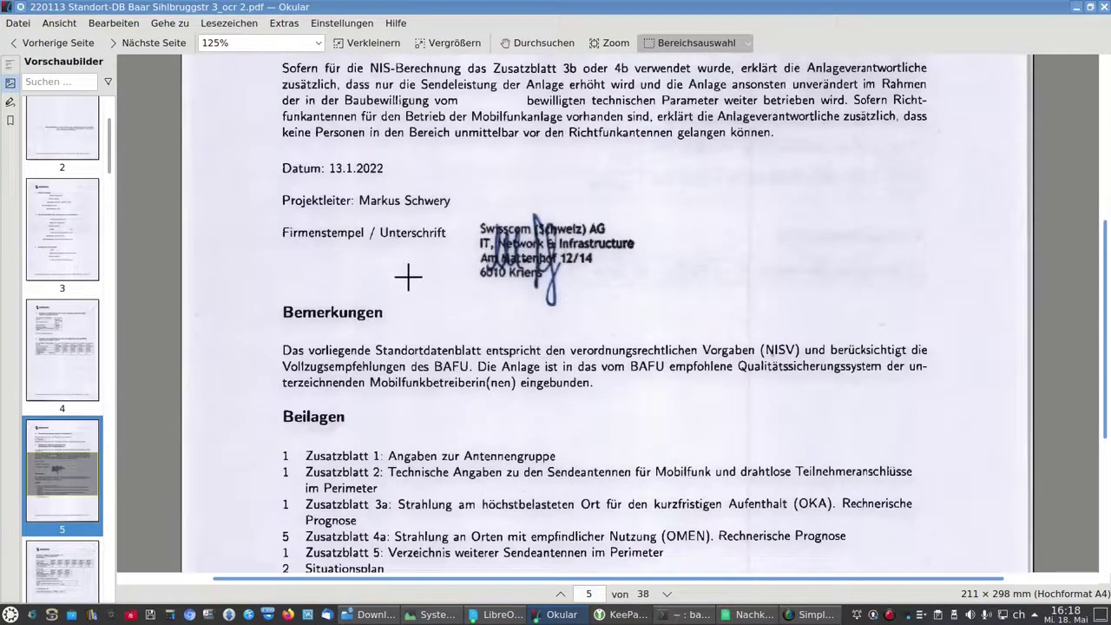
scroll(408, 274, "up", 2)
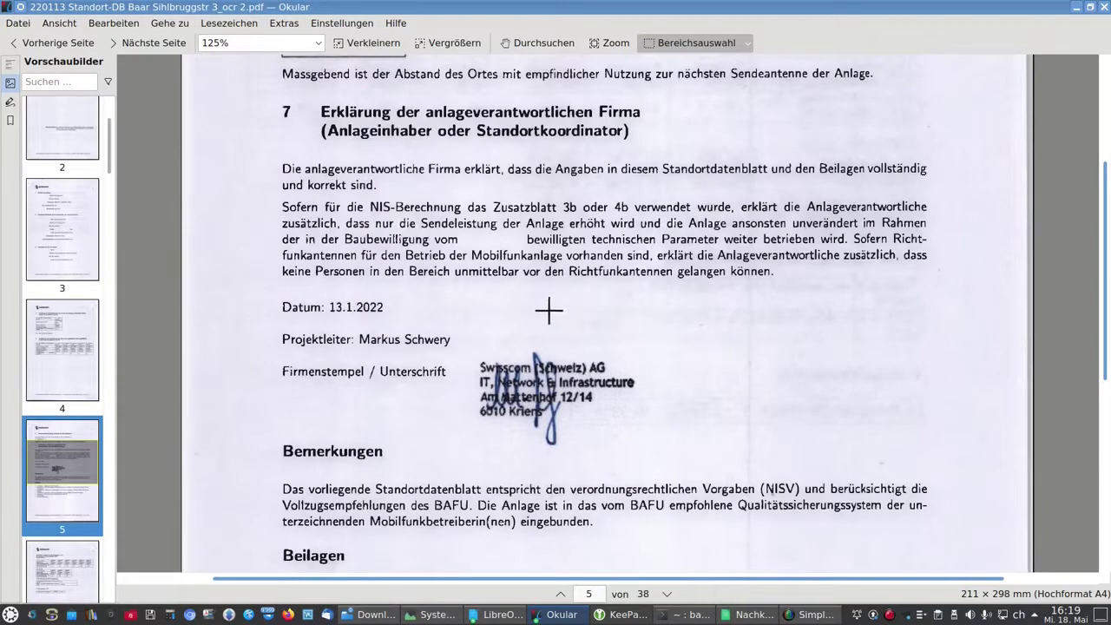
scroll(425, 397, "down", 3)
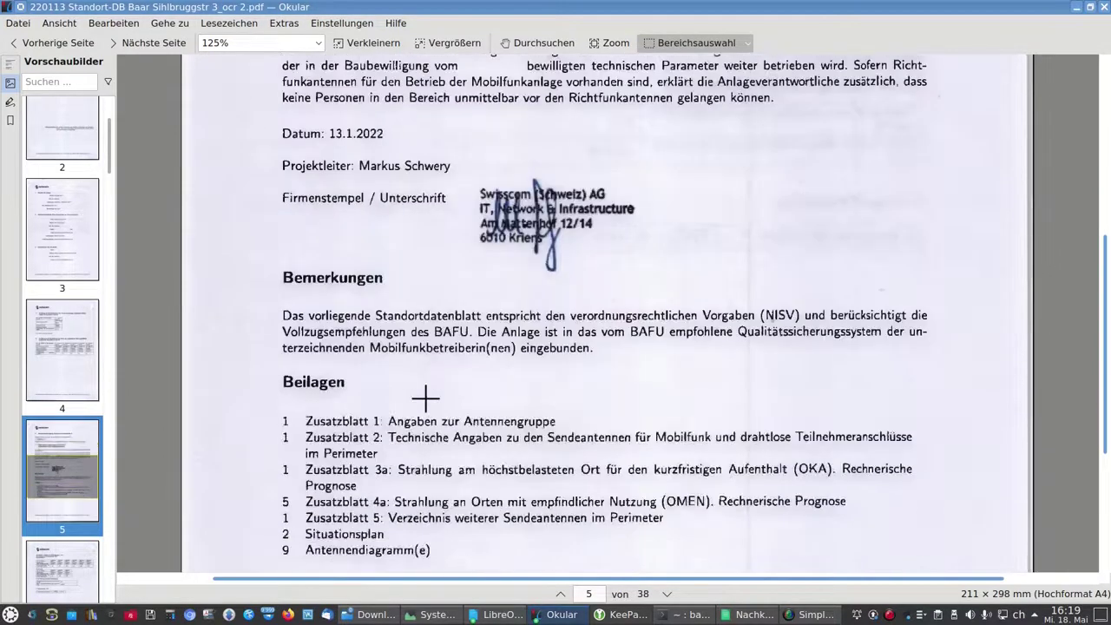
scroll(426, 398, "down", 10)
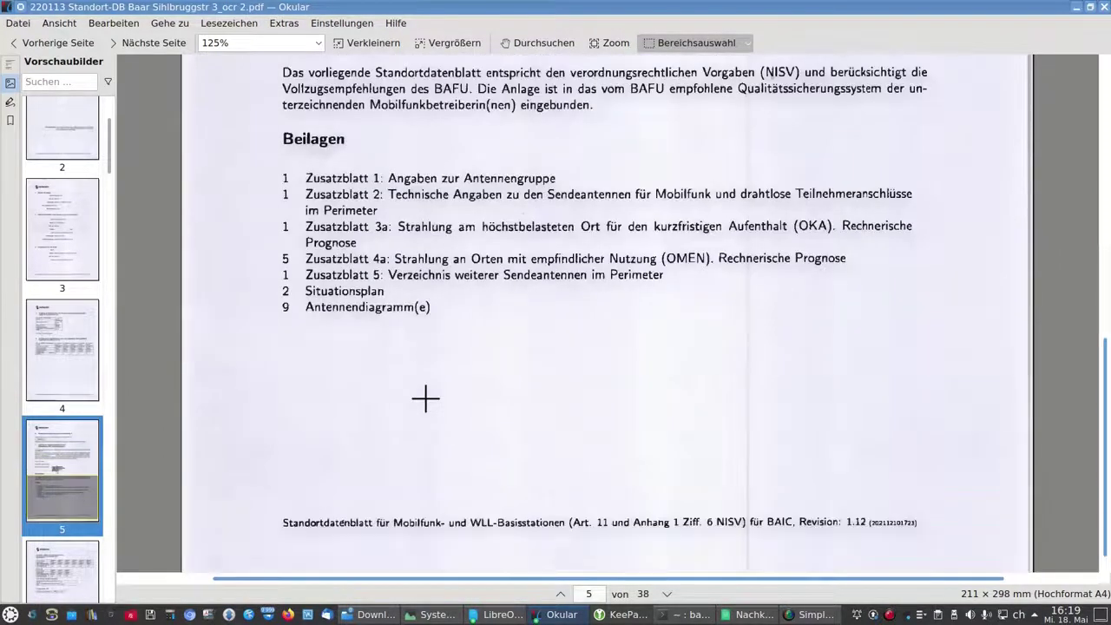
Step: Examine Zusatzblatt 1 on page 6 for the antennas' ERP and azimuth, the cumulative power, the frequency factor and the perimeter radius
scroll(425, 397, "up", 1)
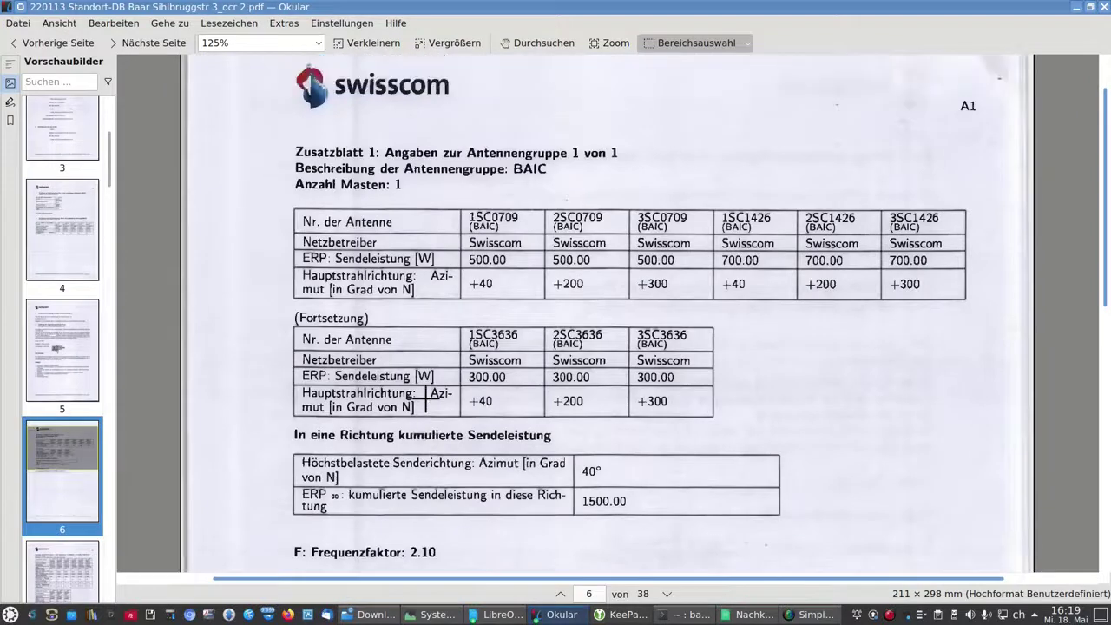
scroll(426, 401, "down", 1)
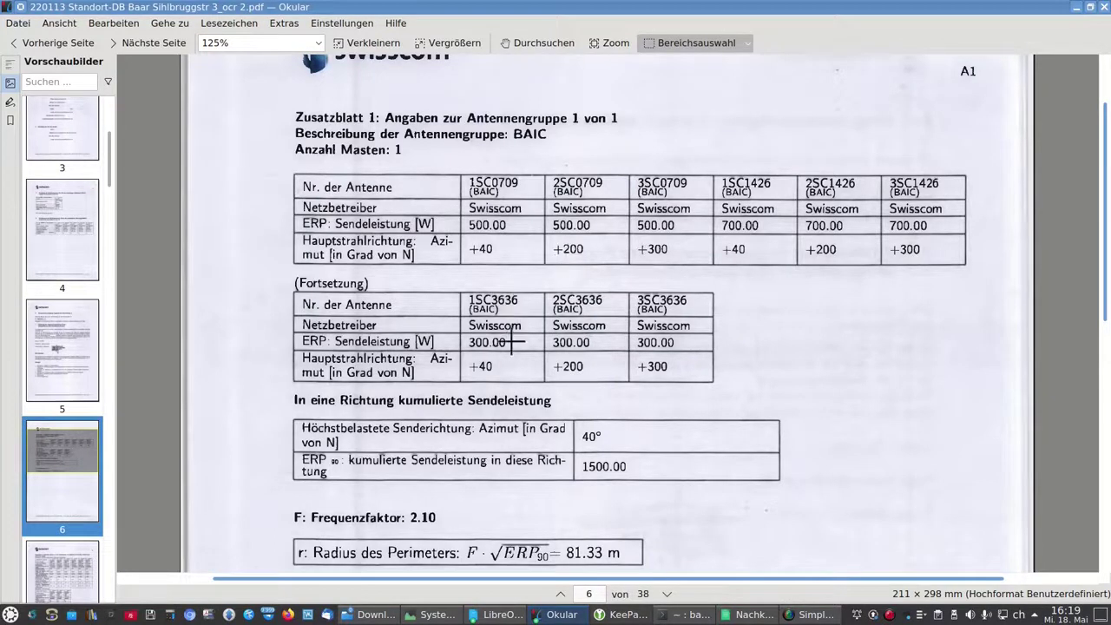
scroll(512, 342, "down", 1)
scroll(512, 342, "down", 2)
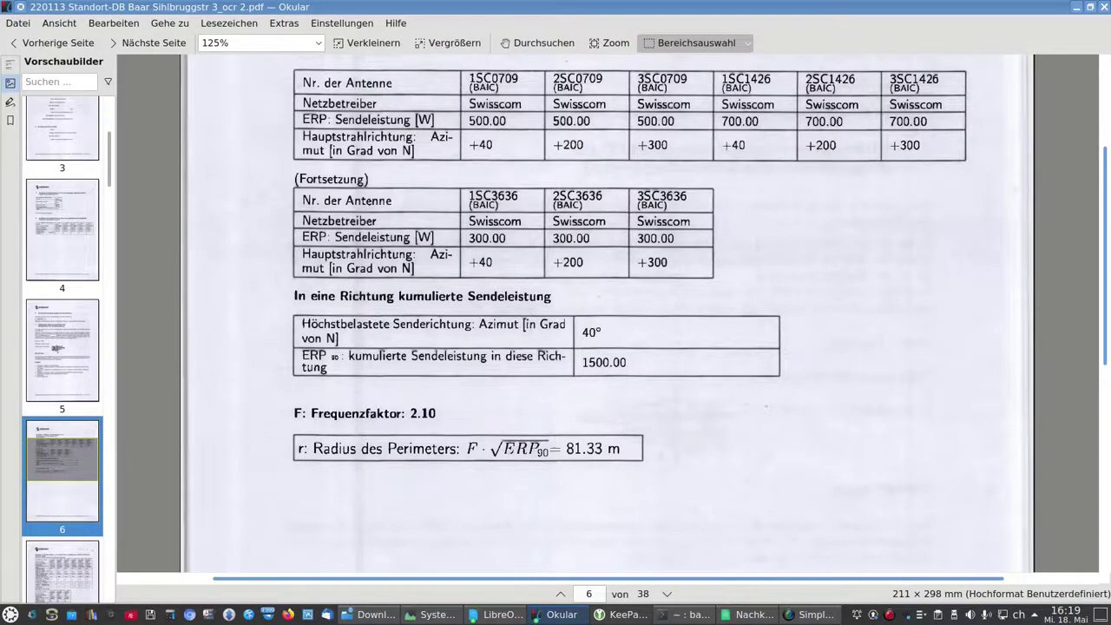
Step: Switch to the Writer project document and insert the word "Anlage" after "müssen beide als eine" in the Zusatzblatt 1 bullet
key("alt+Tab")
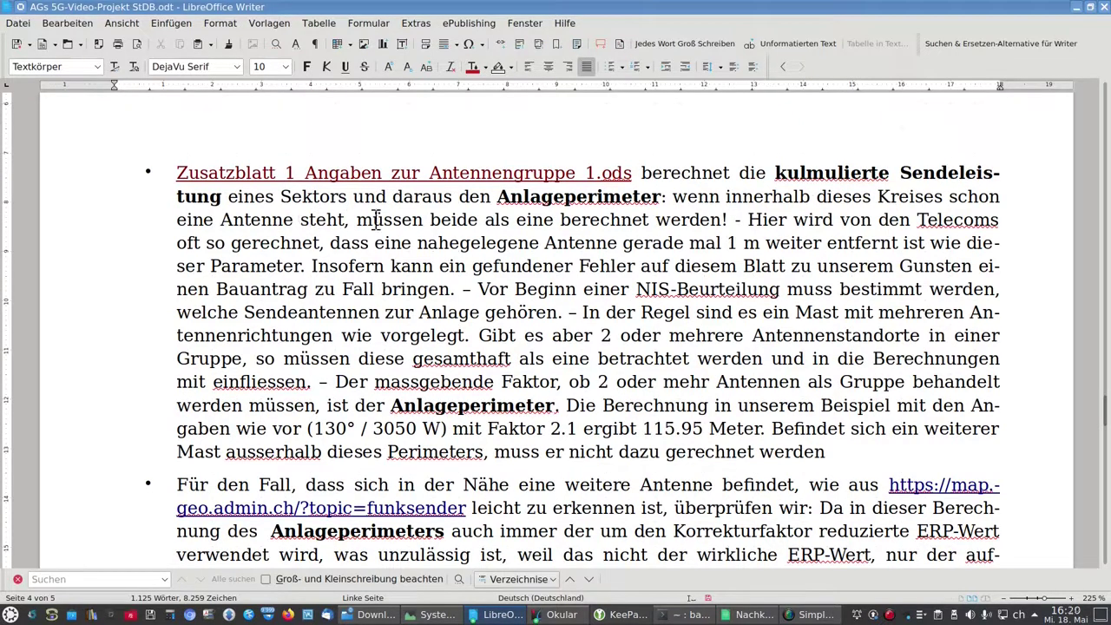
left_click(563, 219)
type("Ana")
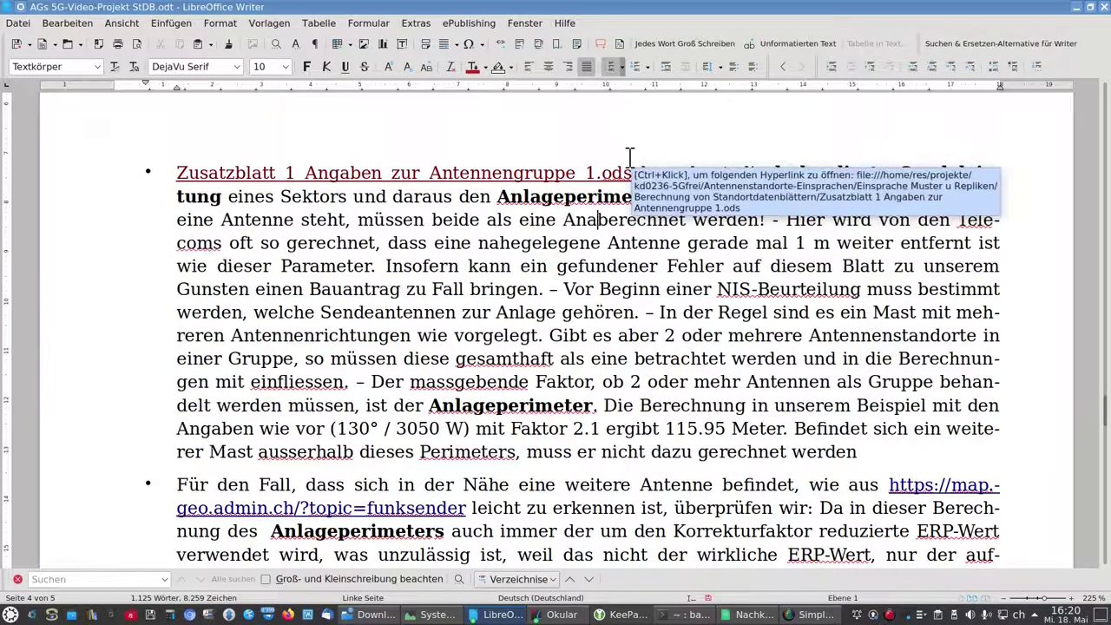
key("BackSpace")
type("lage")
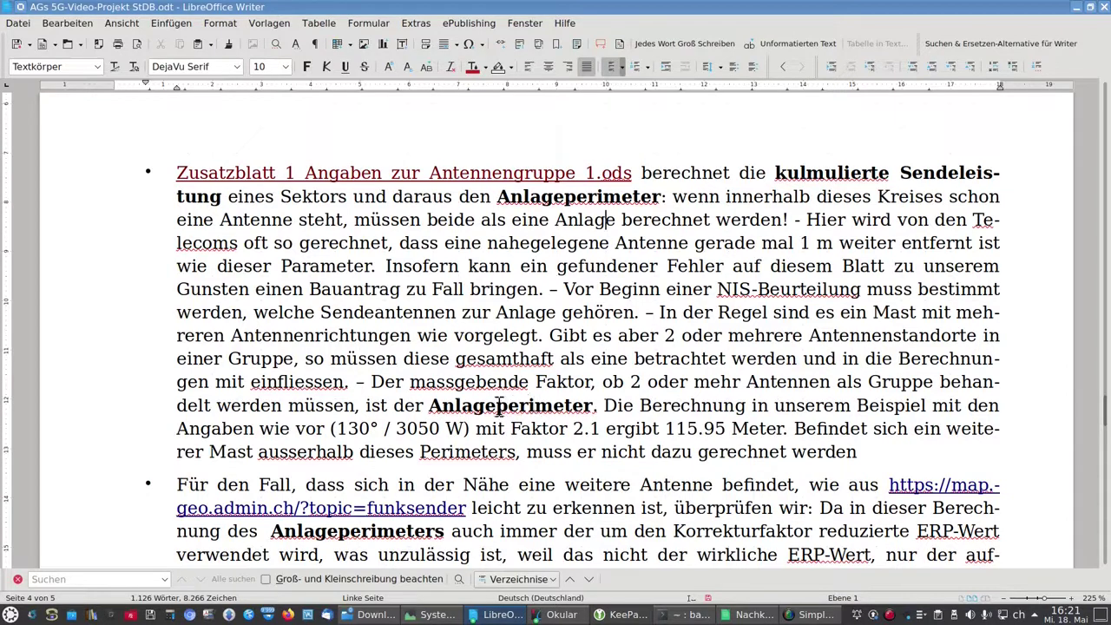
Step: Read through the Anlageperimeter explanation and add a full stop after its last sentence, ending "muss er nicht dazu gerechnet werden"
left_click_drag(499, 405, 594, 405)
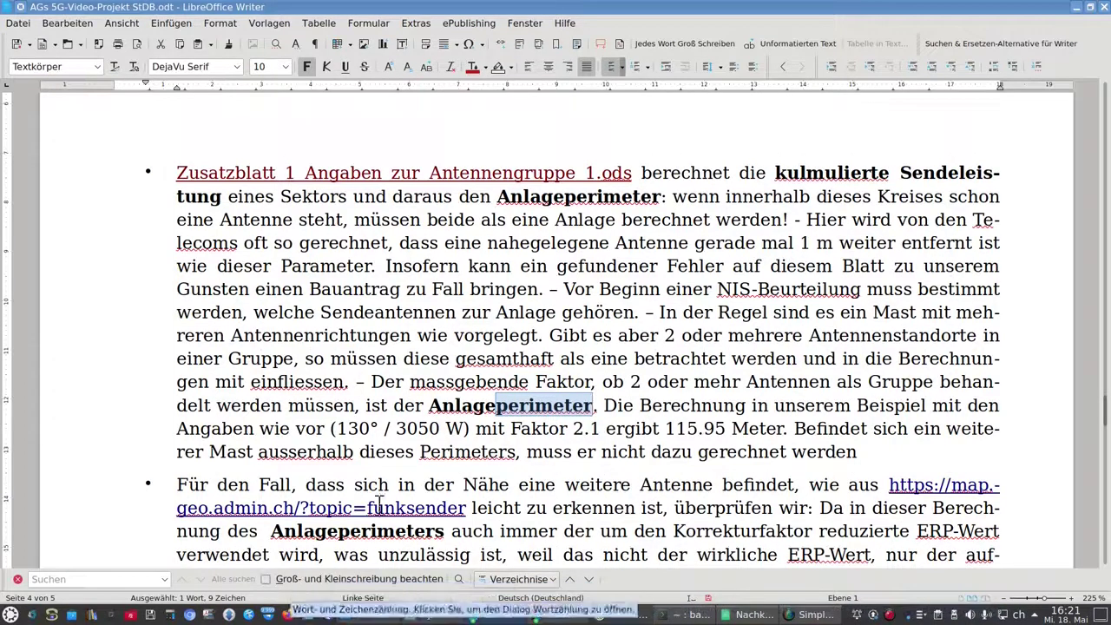
left_click(464, 406)
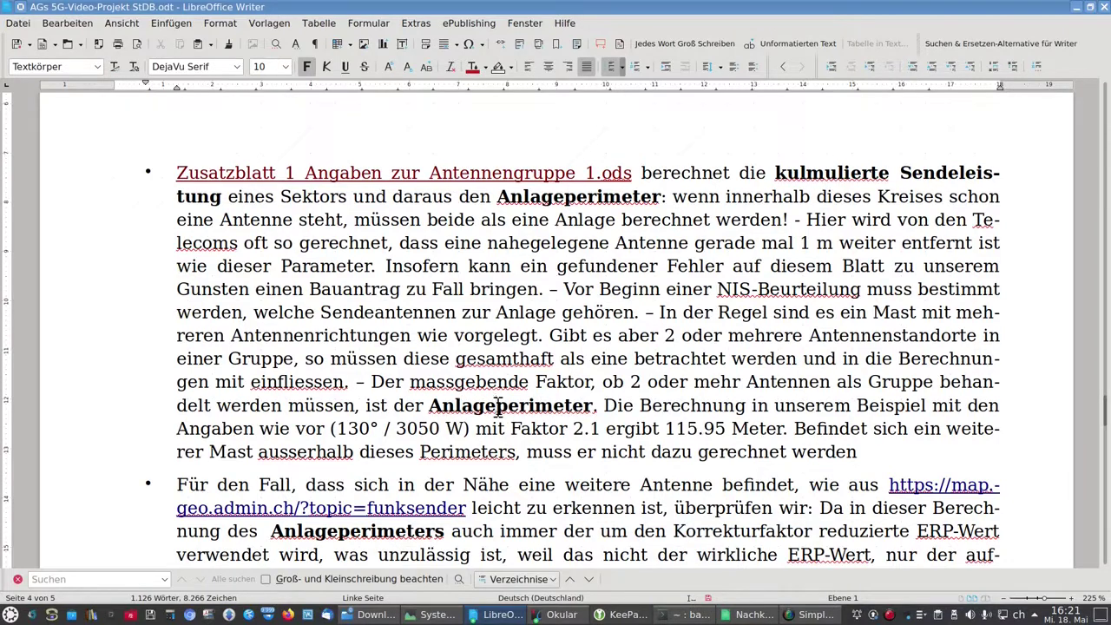
left_click(444, 402)
left_click_drag(859, 451, 793, 428)
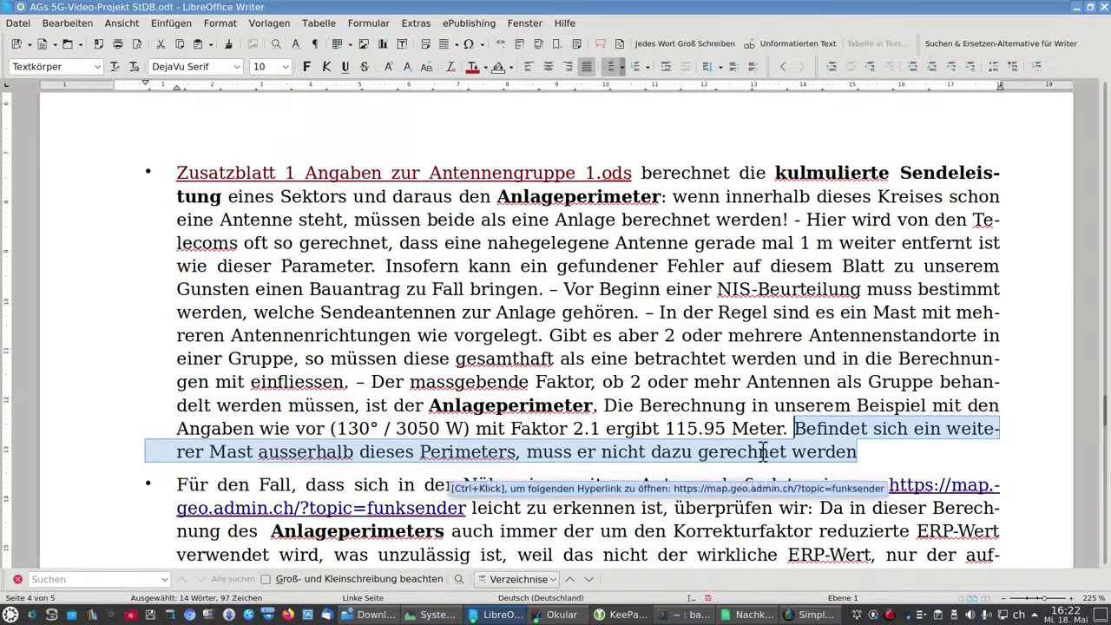
left_click(823, 430)
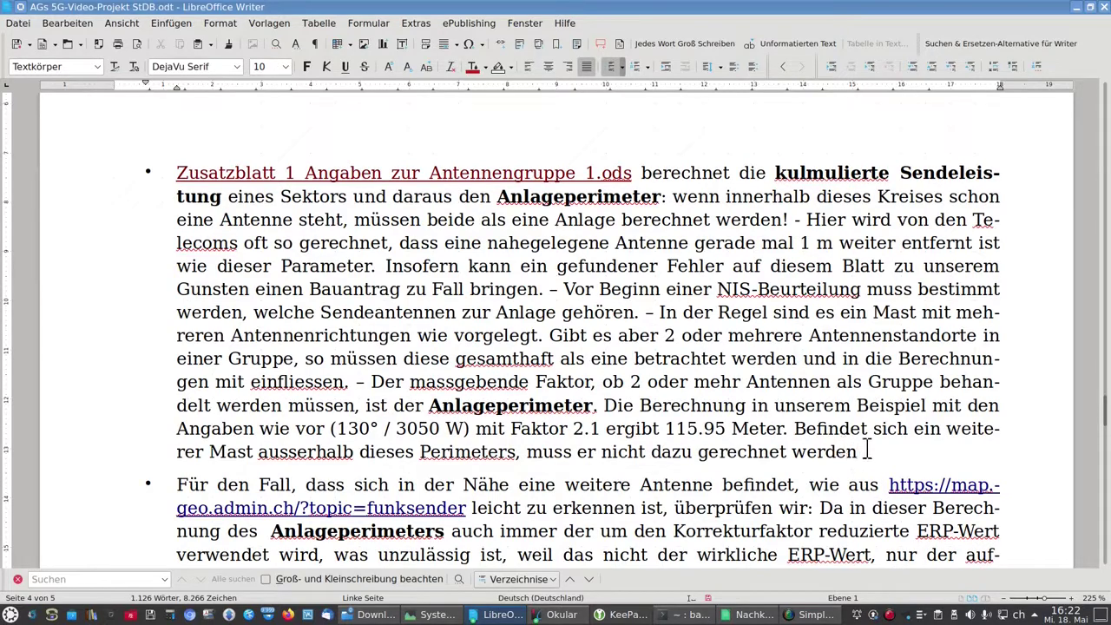
type(".")
Step: Open the Anlageperimeter - ZB 1+2 sheet in the Calc workbook and compare it with Zusatzblatt 1 on page 6 of the Okular PDF
left_click(748, 615)
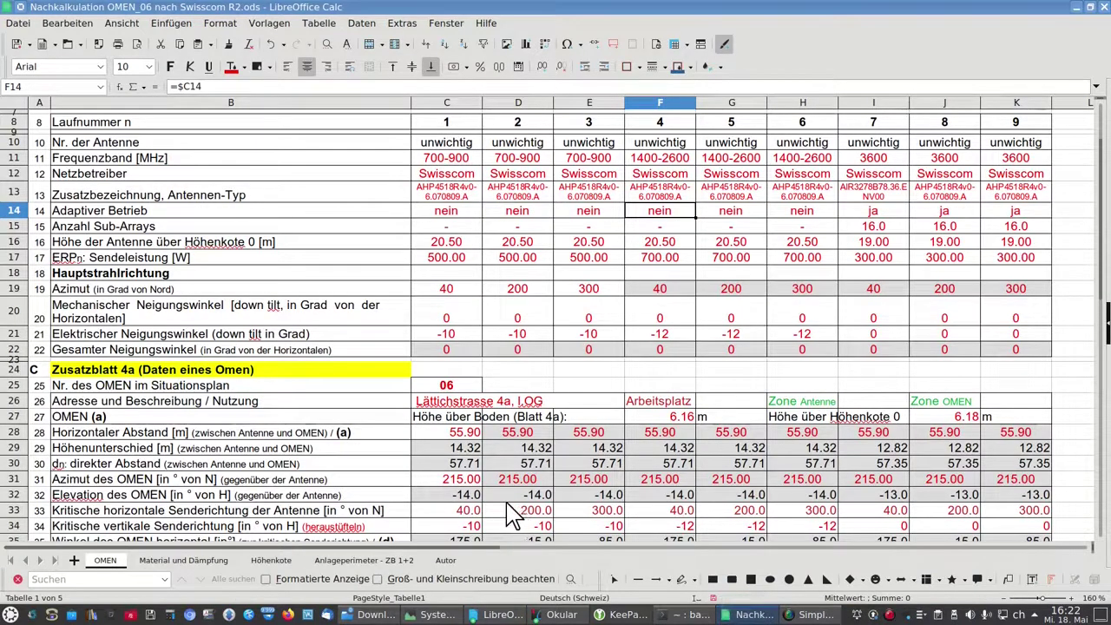
left_click(369, 562)
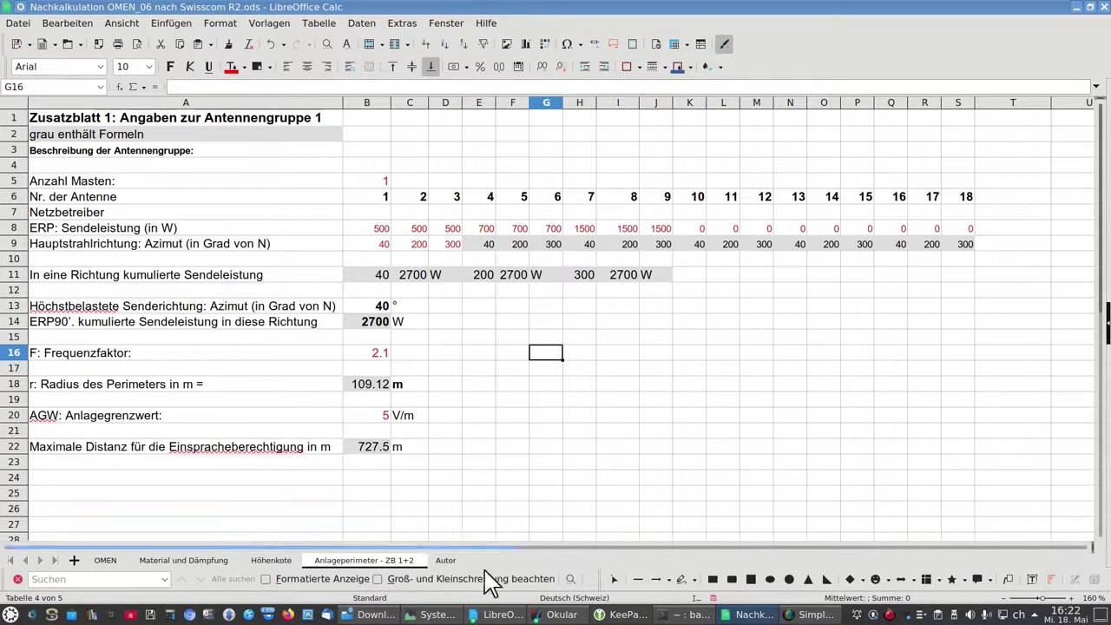
left_click(549, 617)
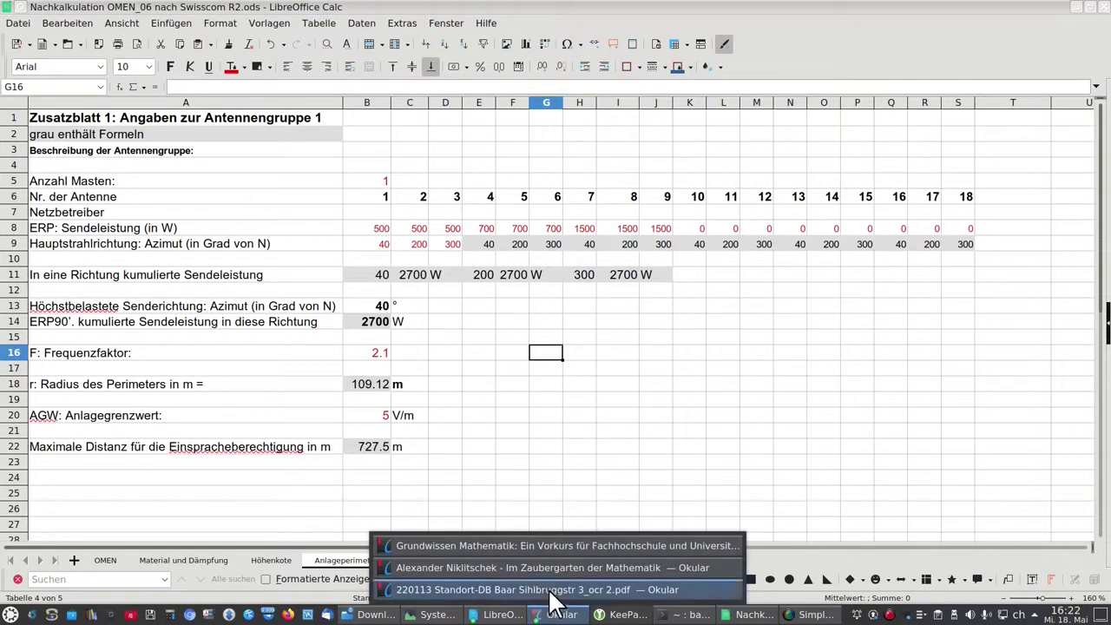
left_click(547, 589)
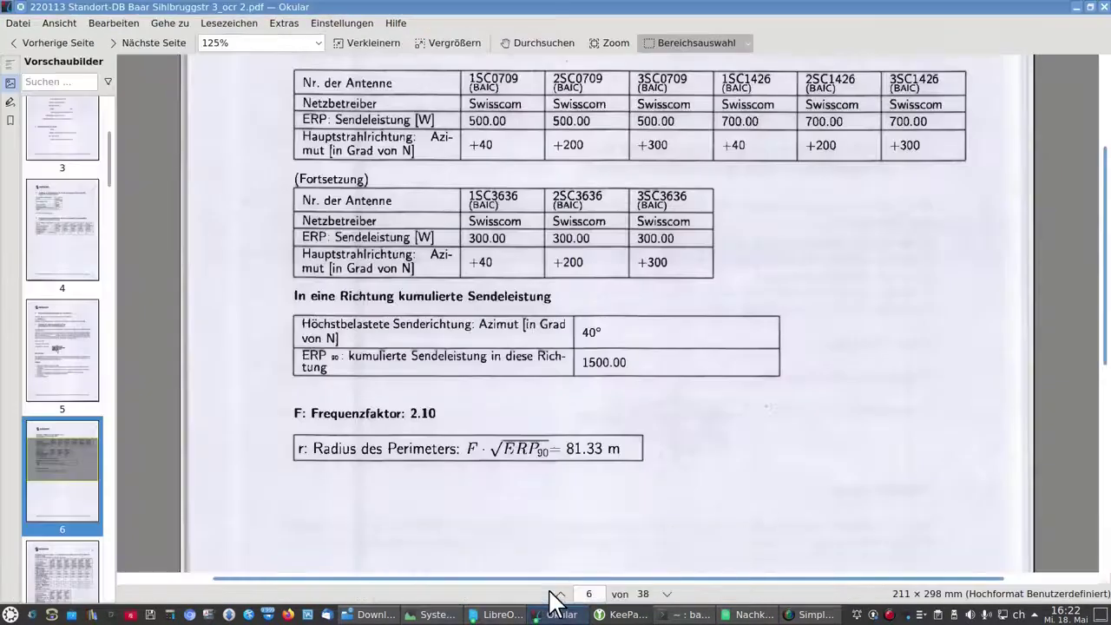
scroll(547, 507, "up", 3)
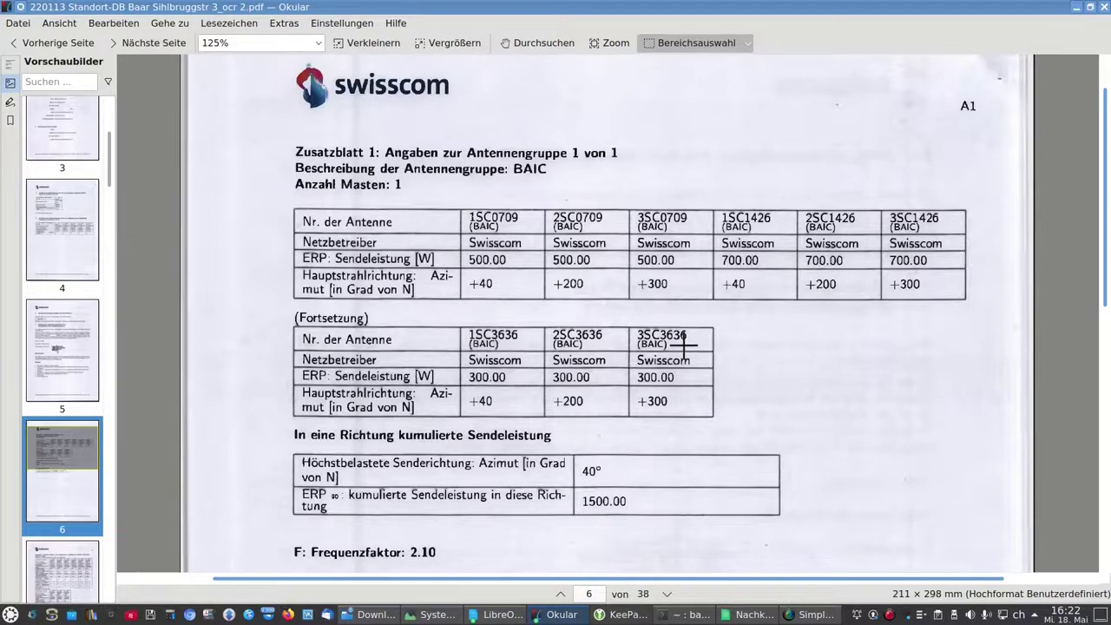
Step: Back in Calc, check antennas 1 to 9 and their ERP and azimuth rows on the enlarged sheet against the PDF tables
key("alt+Tab")
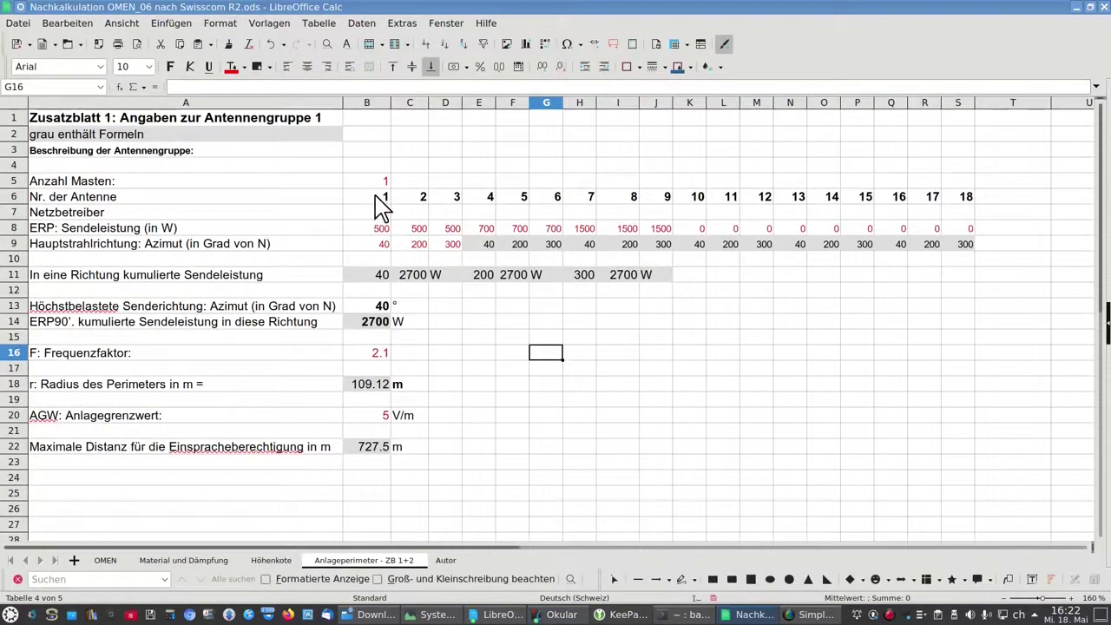
left_click_drag(666, 204, 391, 208)
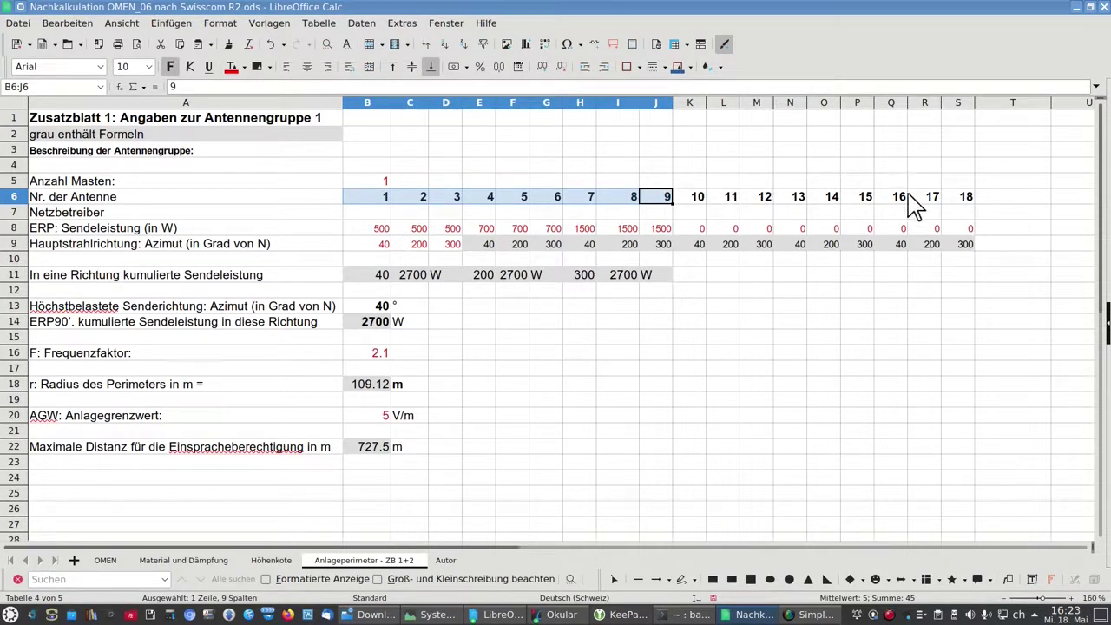
left_click(372, 197)
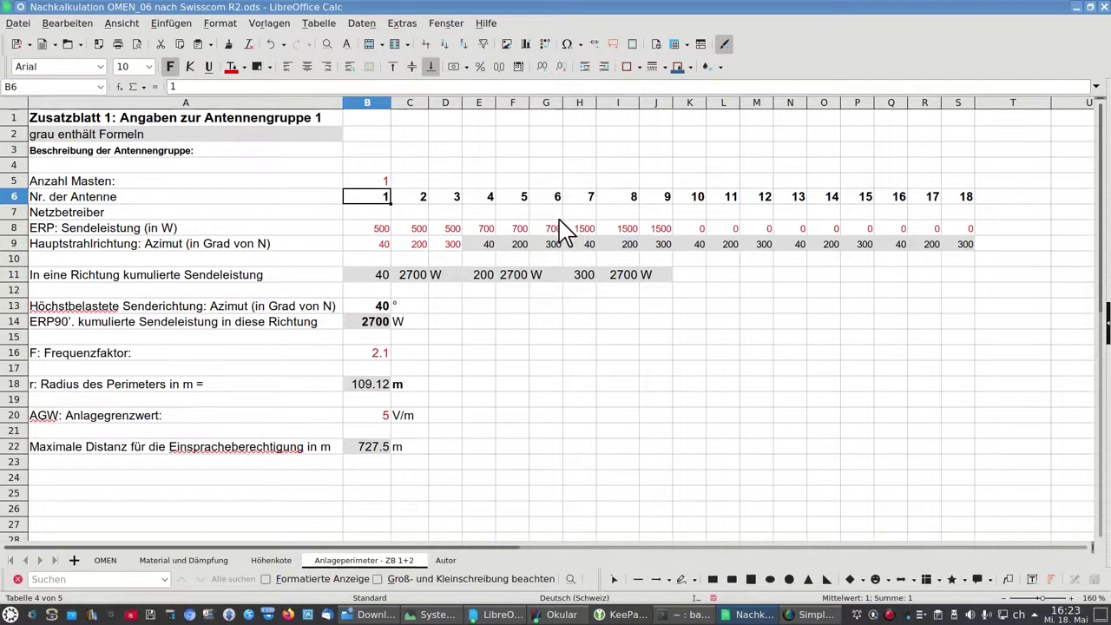
scroll(395, 252, "up", 2, "ctrl")
scroll(393, 250, "up", 1, "ctrl")
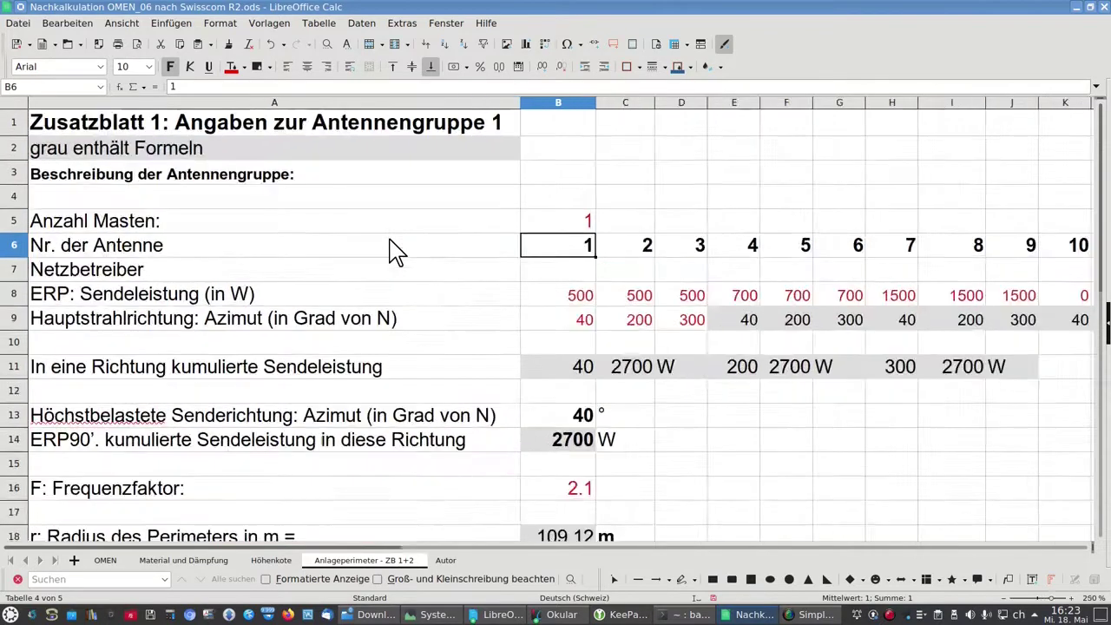
key("alt+Tab")
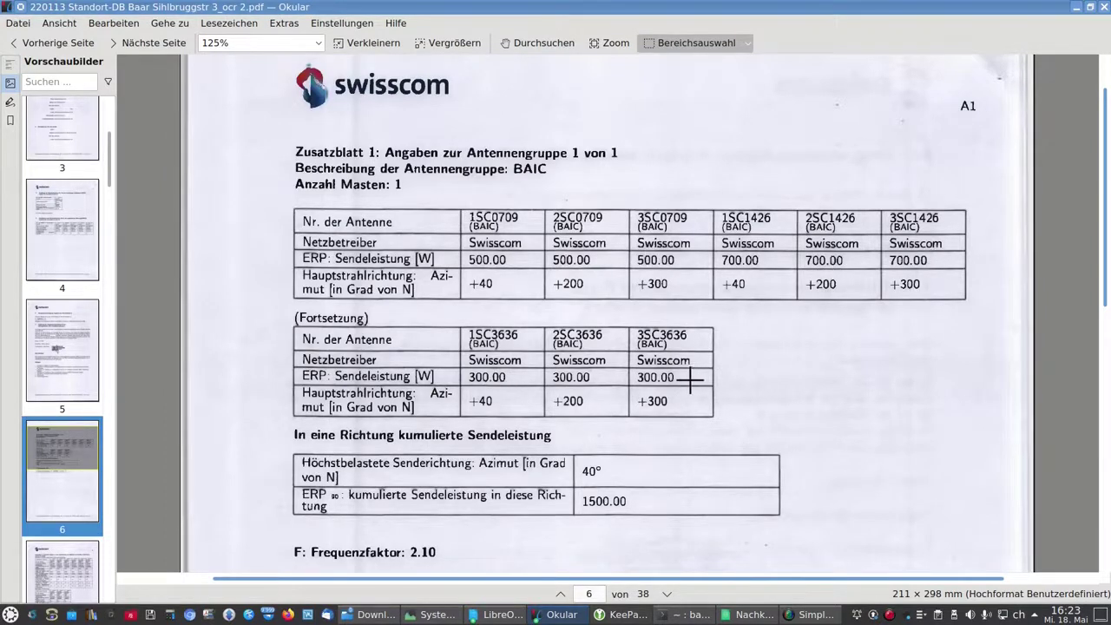
key("alt+Tab")
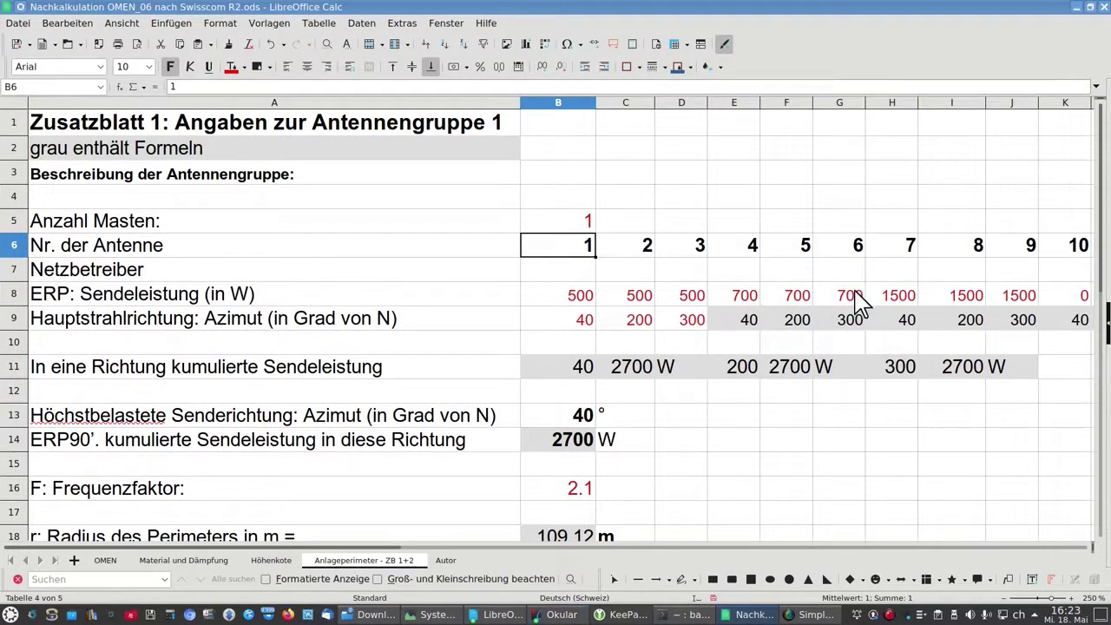
Step: Compare the ERP of antenna 7 in the sheet with the 3636 antenna powers and cumulated power in the PDF's Zusatzblatt 1
left_click(911, 299)
key("alt+Tab")
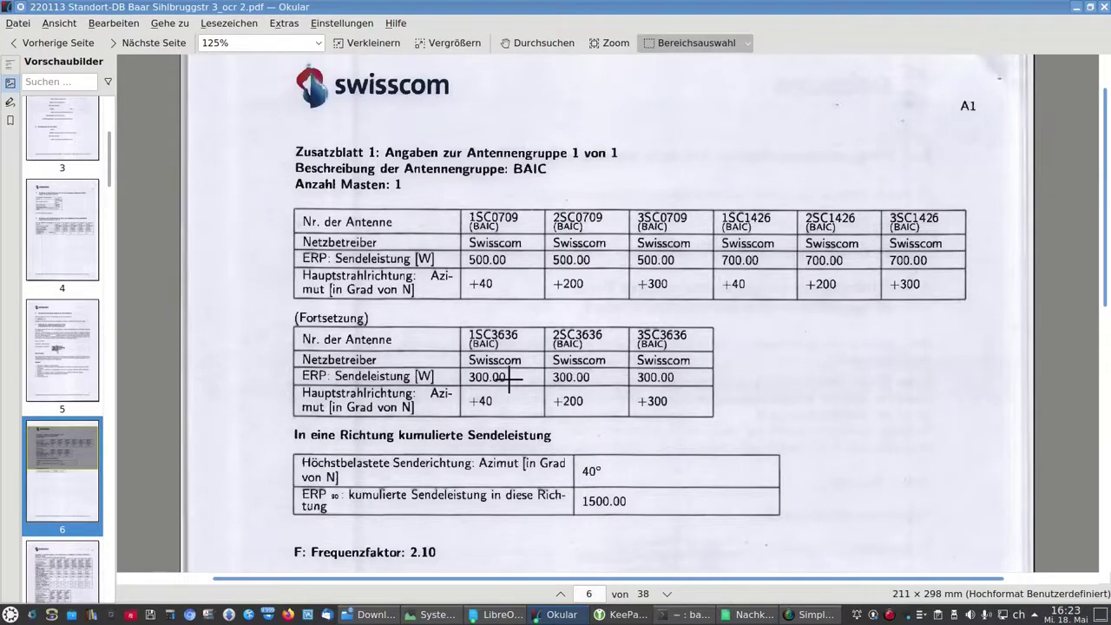
key("alt+Tab")
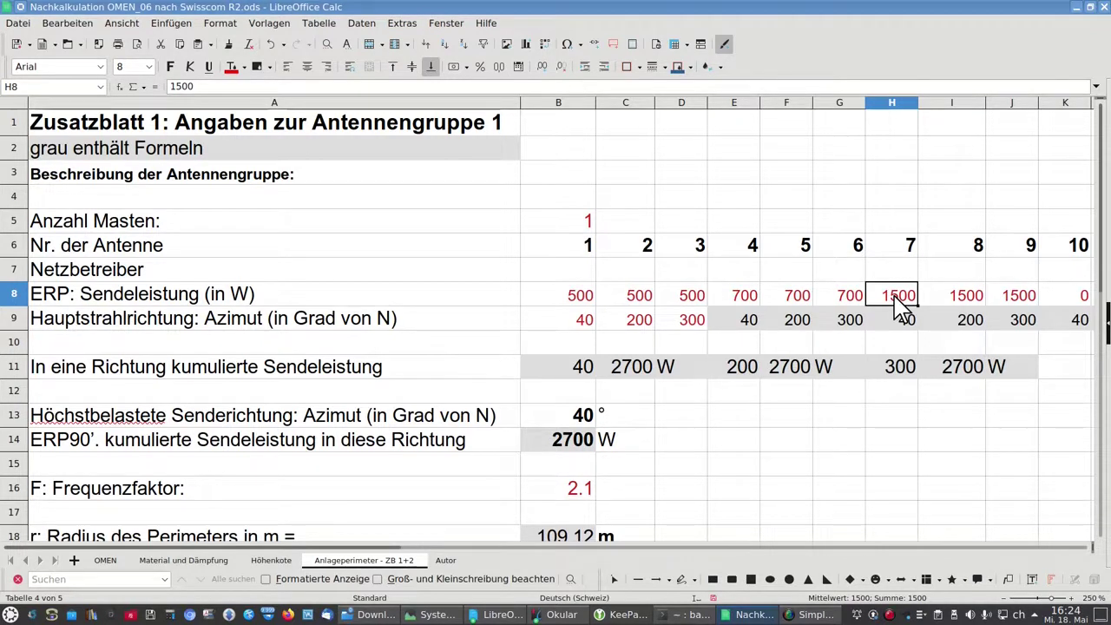
key("alt+Tab")
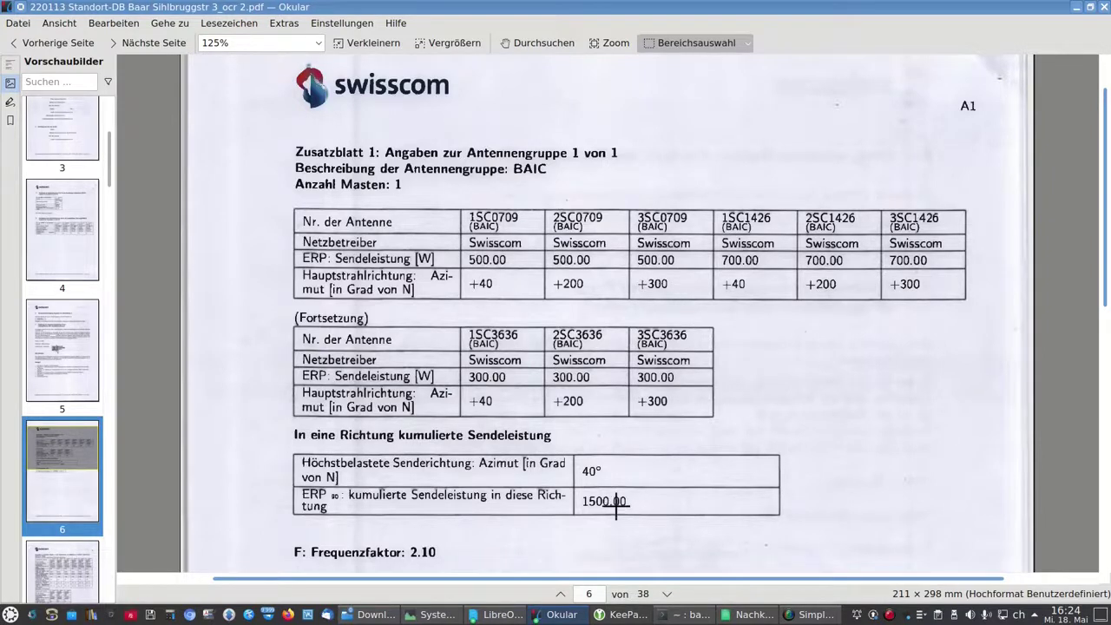
scroll(608, 508, "down", 1)
scroll(615, 508, "up", 1)
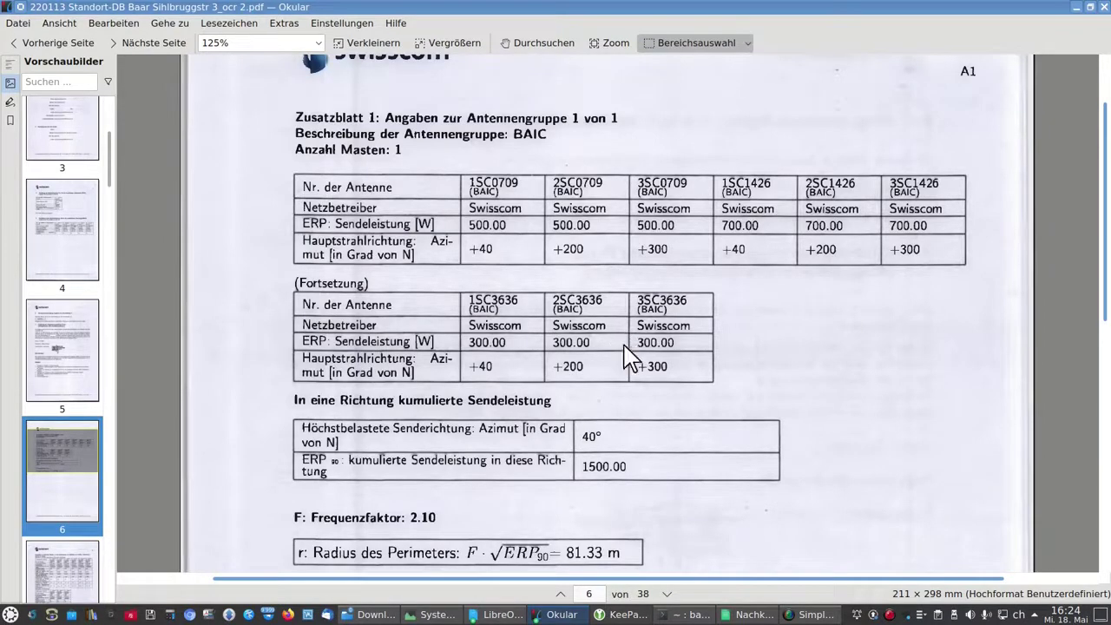
key("alt+Tab")
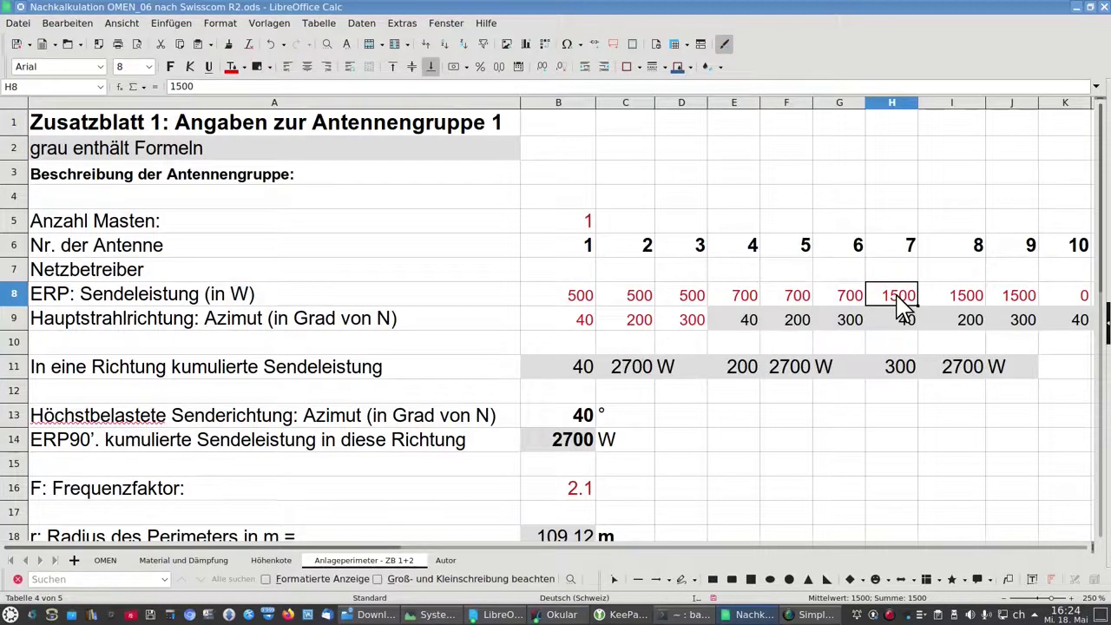
Step: Set the ERP of antennas 7, 8 and 9 to 300 W each
type("300")
key("Tab")
type("300")
key("Tab")
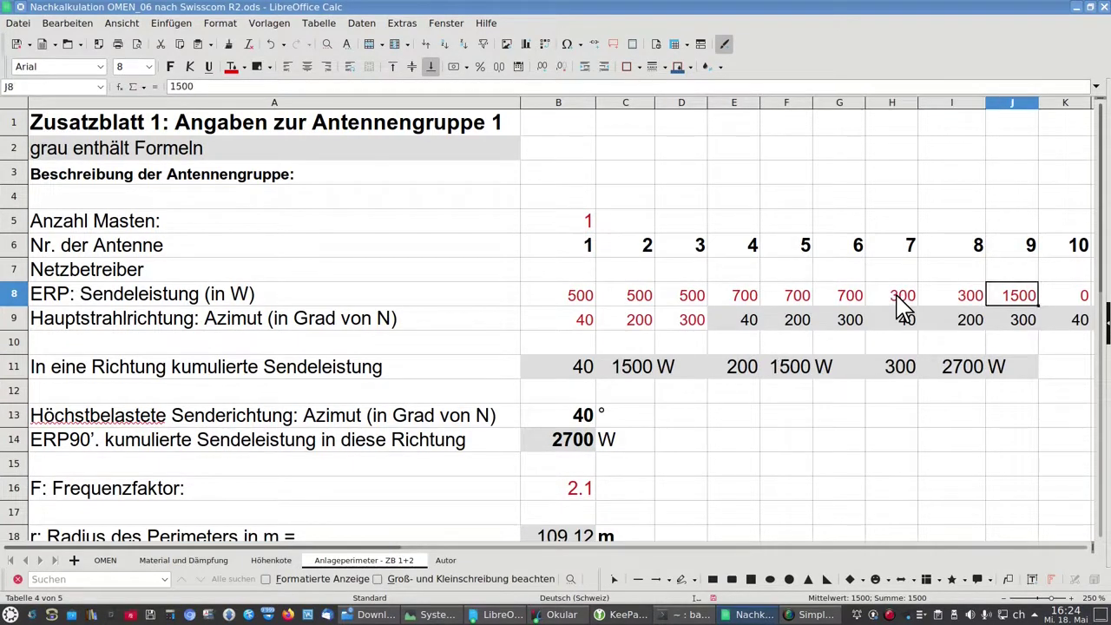
type("300")
key("Down")
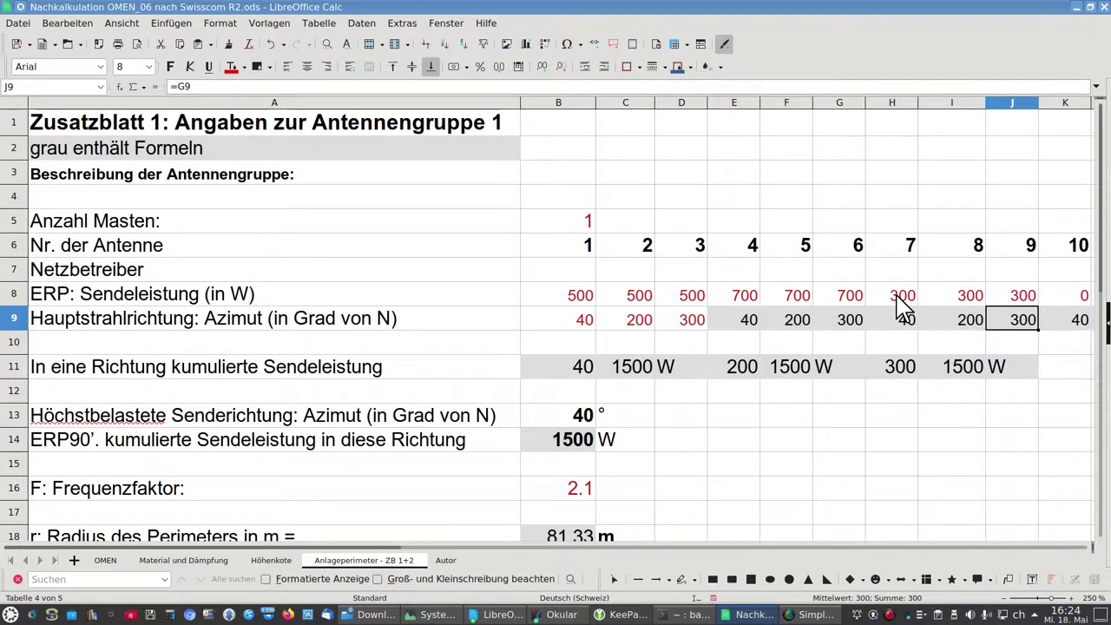
Step: Check the Hauptstrahlrichtung azimuths of antennas 1 to 3 in B9:D9 against the PDF tables
left_click(208, 330)
left_click_drag(585, 322, 676, 334)
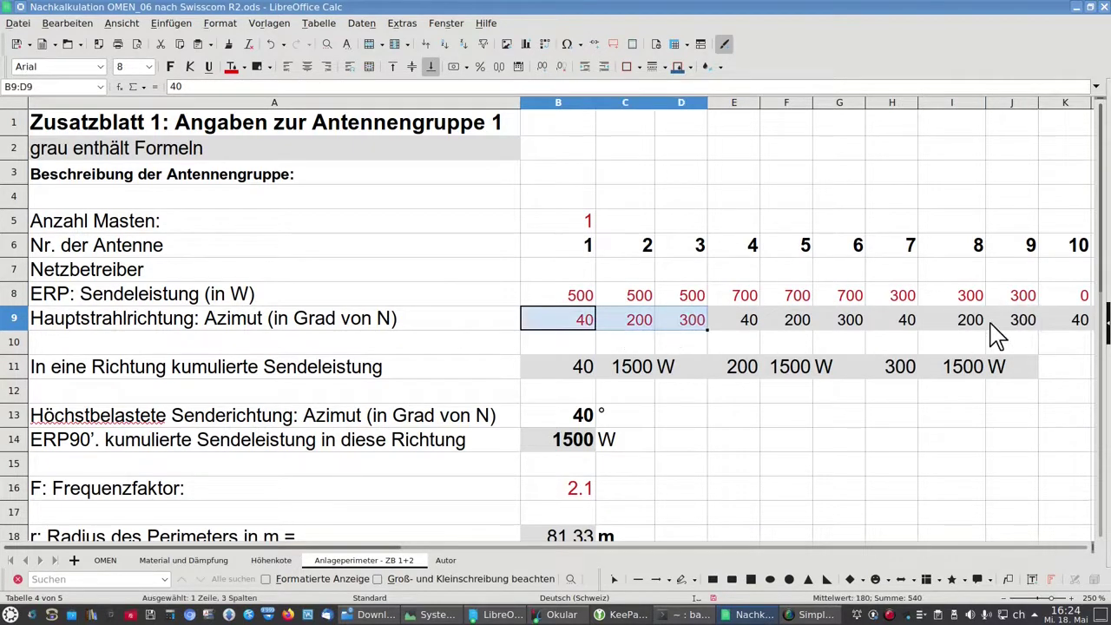
key("alt+Tab")
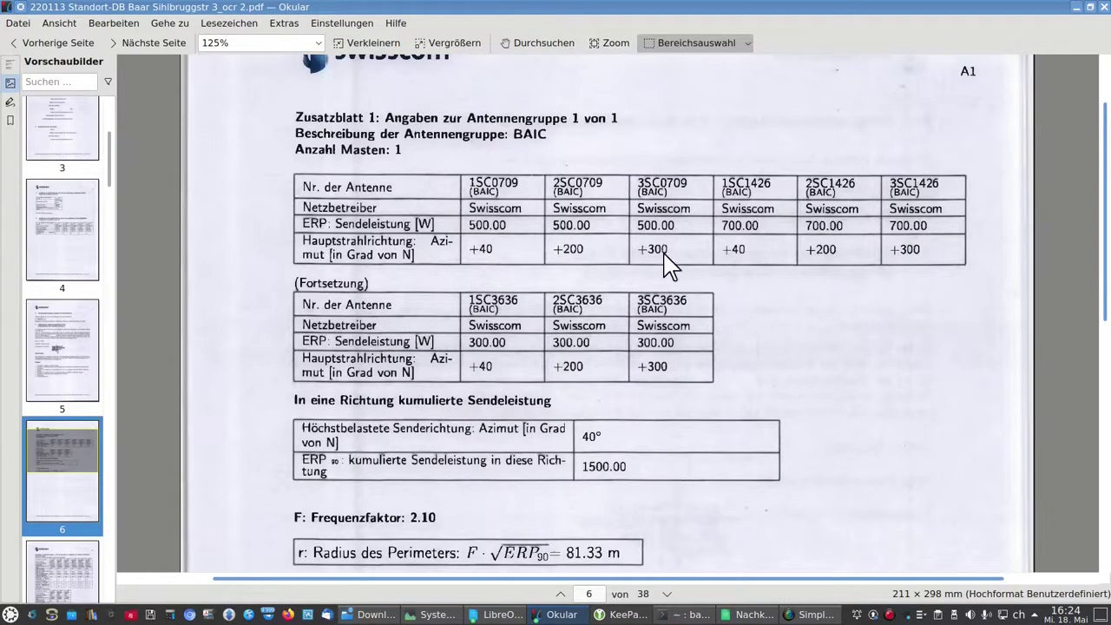
key("alt+Tab")
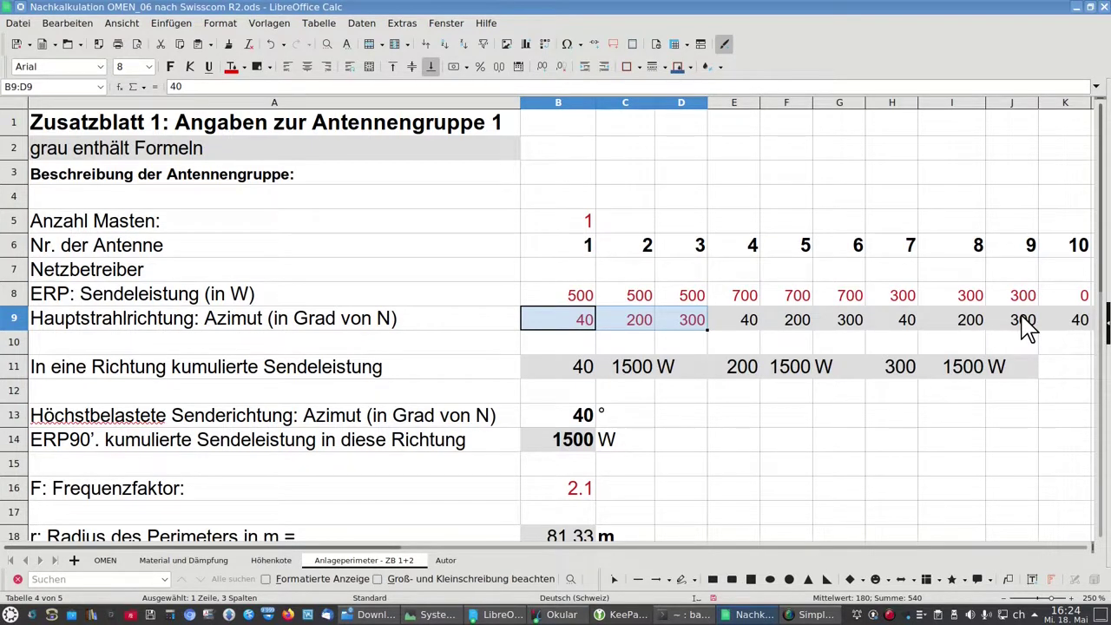
Step: Inspect the cumulated power per direction in row 11, the ERP90 maximum in B14 and the highest-load azimuth in B13
left_click(578, 378)
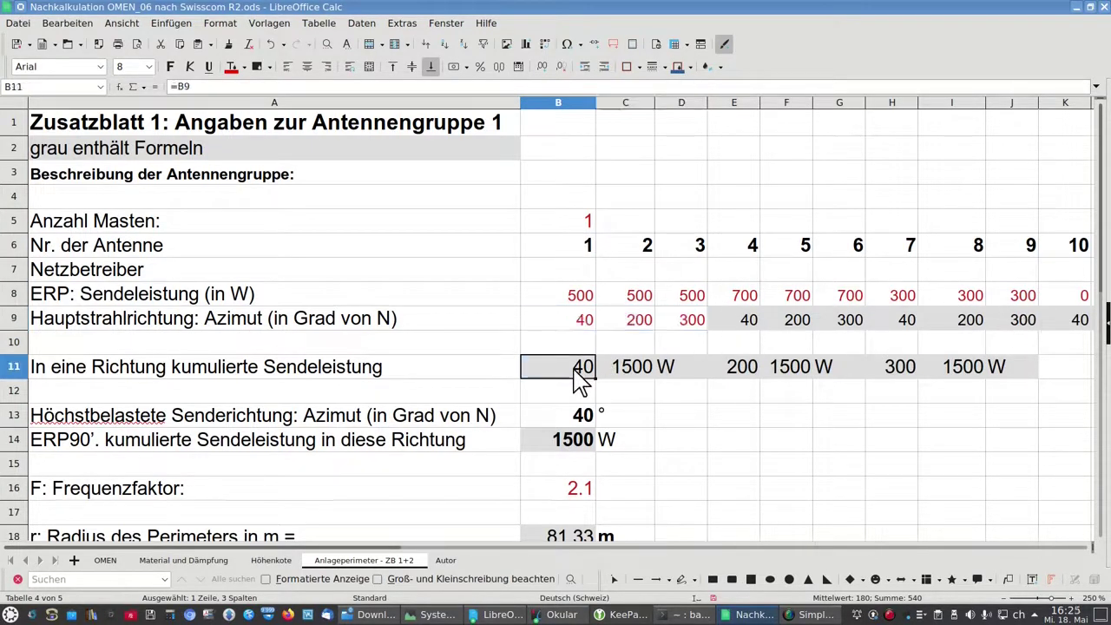
left_click(637, 373)
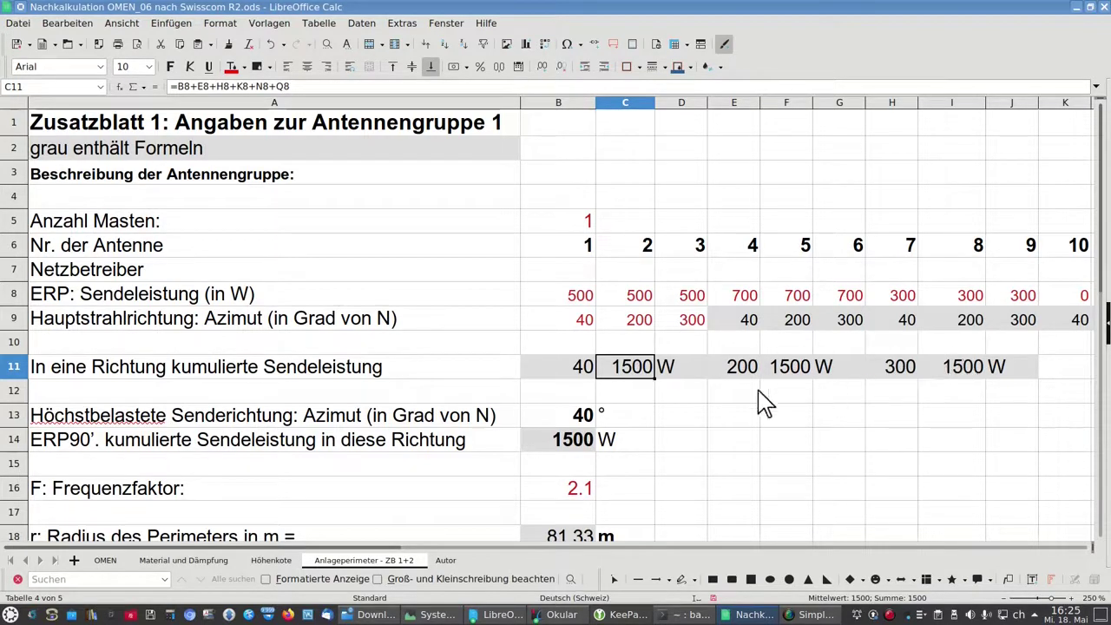
left_click(560, 446)
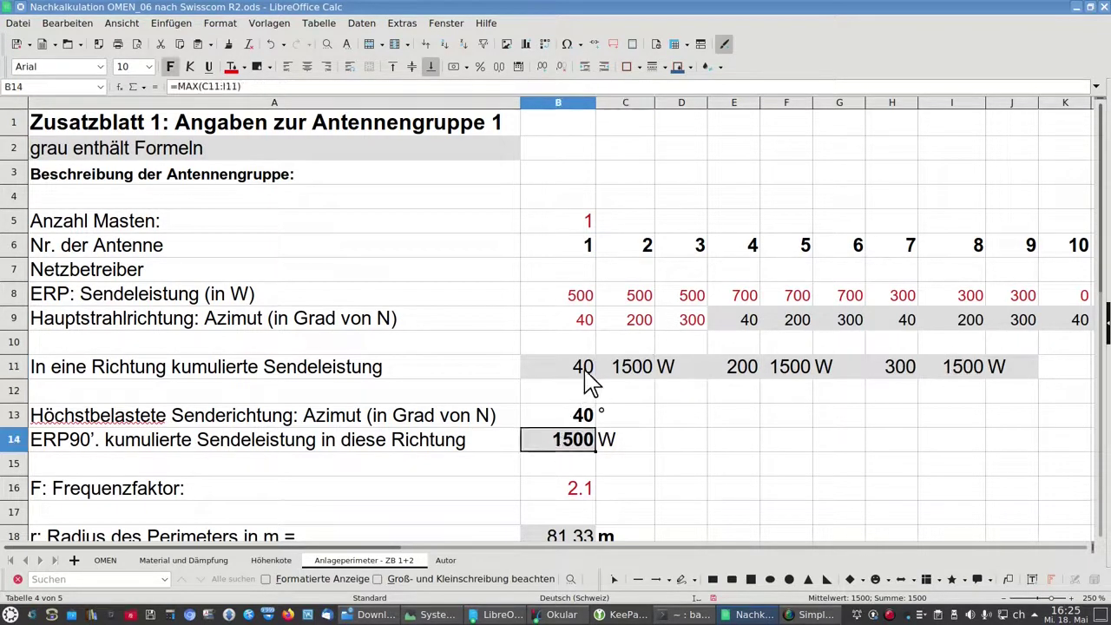
left_click(575, 420)
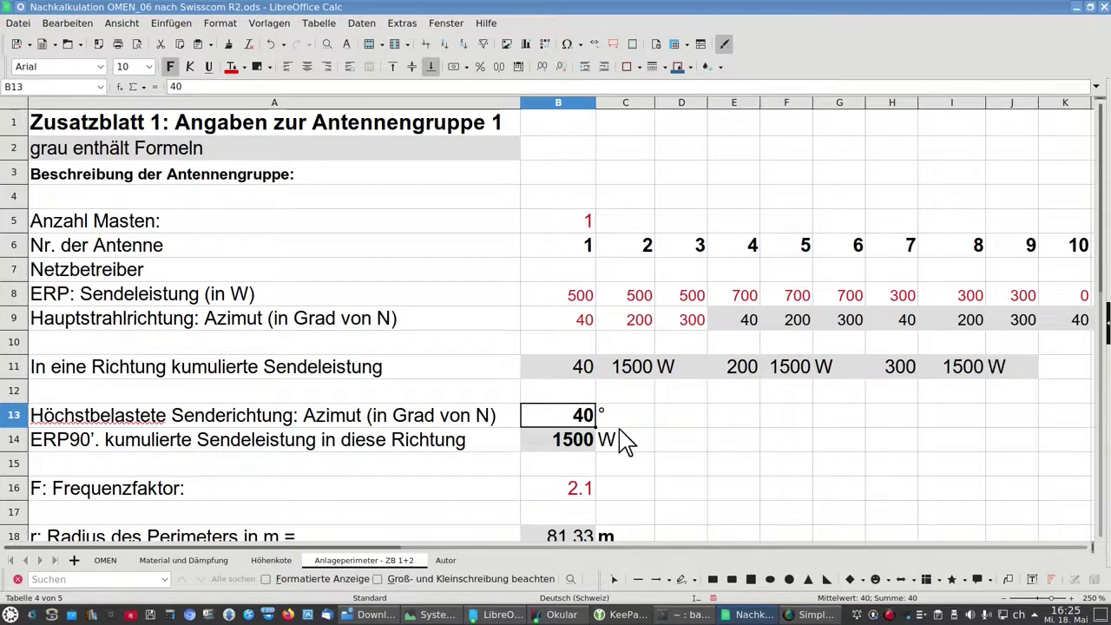
Step: Compare the frequency factor and perimeter radius with the PDF, and view the Anlagegrenzwert and maximum objection distance in the sheet
scroll(619, 428, "down", 1)
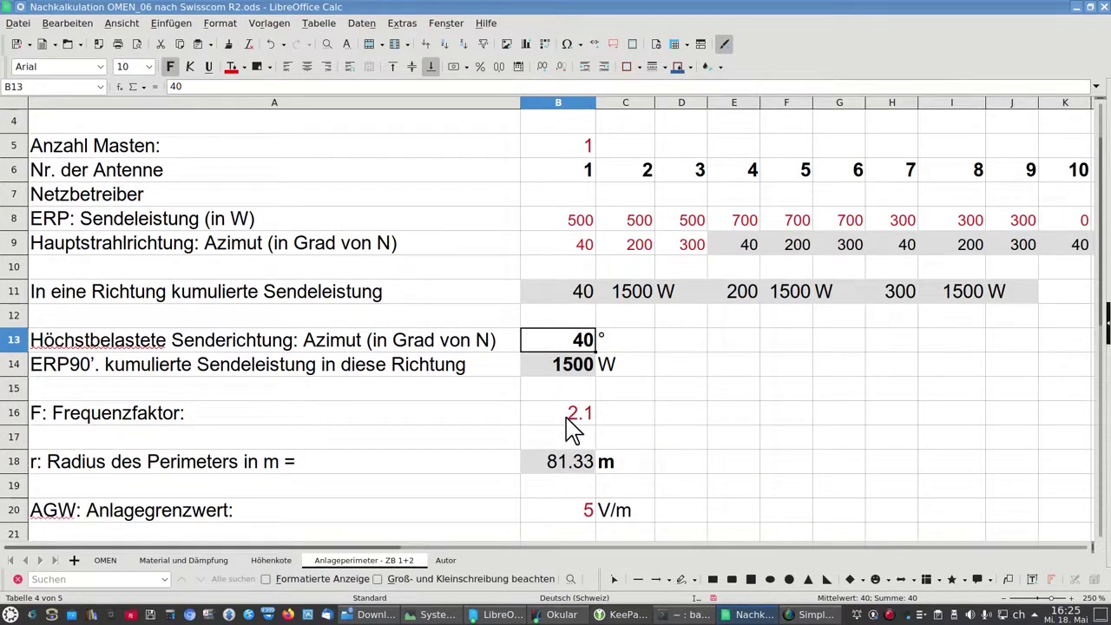
key("alt+Tab")
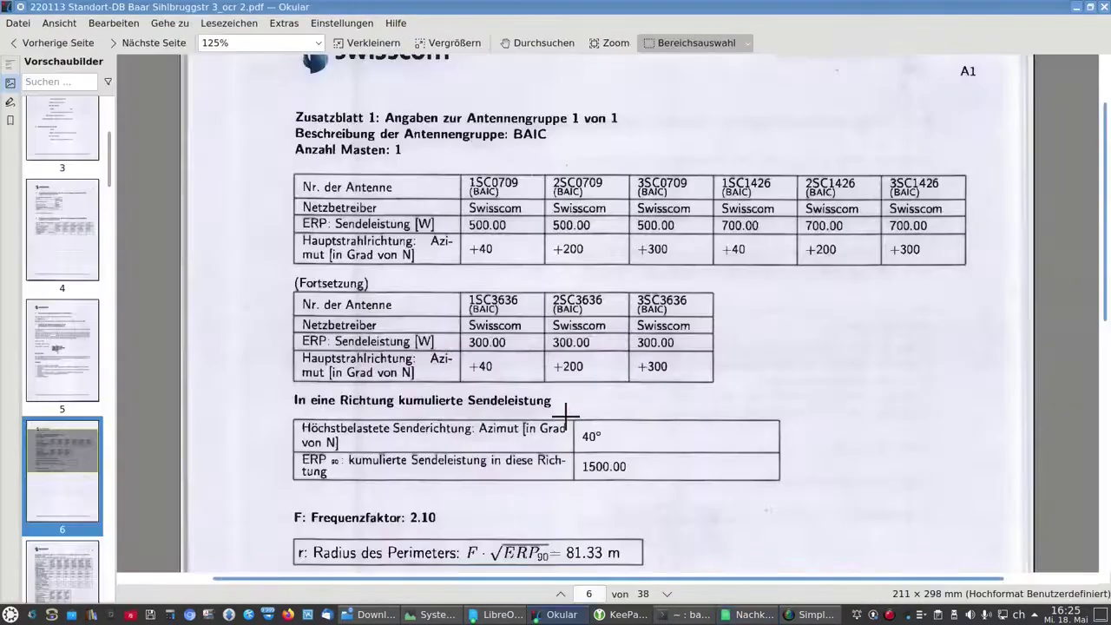
mouse_move(410, 504)
left_mouse_down()
mouse_move(438, 523)
mouse_move(424, 508)
left_mouse_up()
left_click(424, 508)
key("alt+Tab")
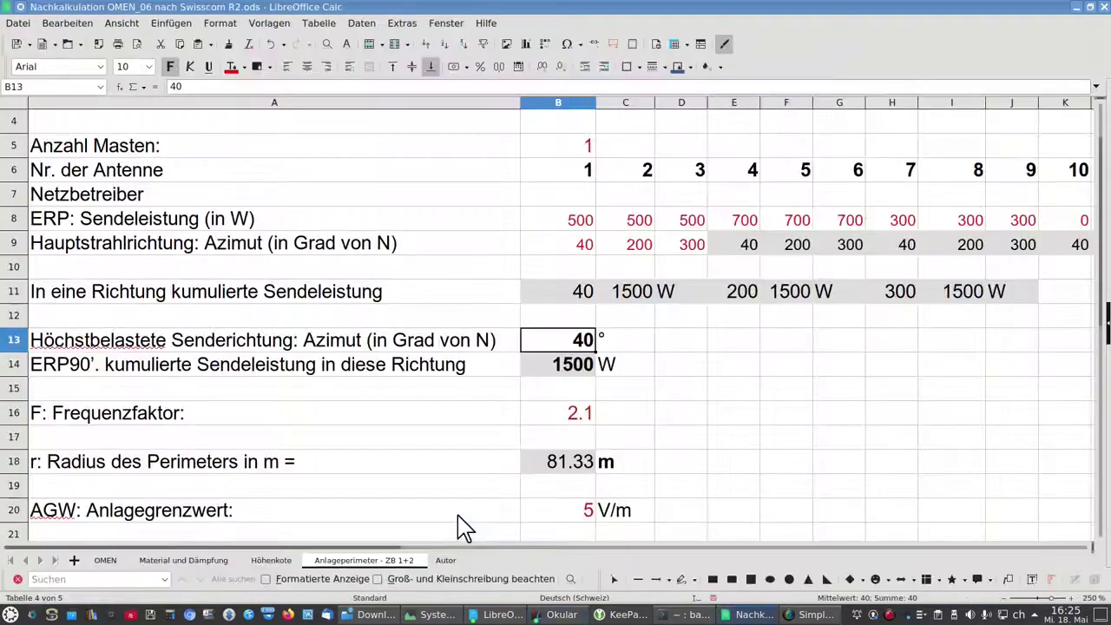
left_click(579, 419)
key("alt+Tab")
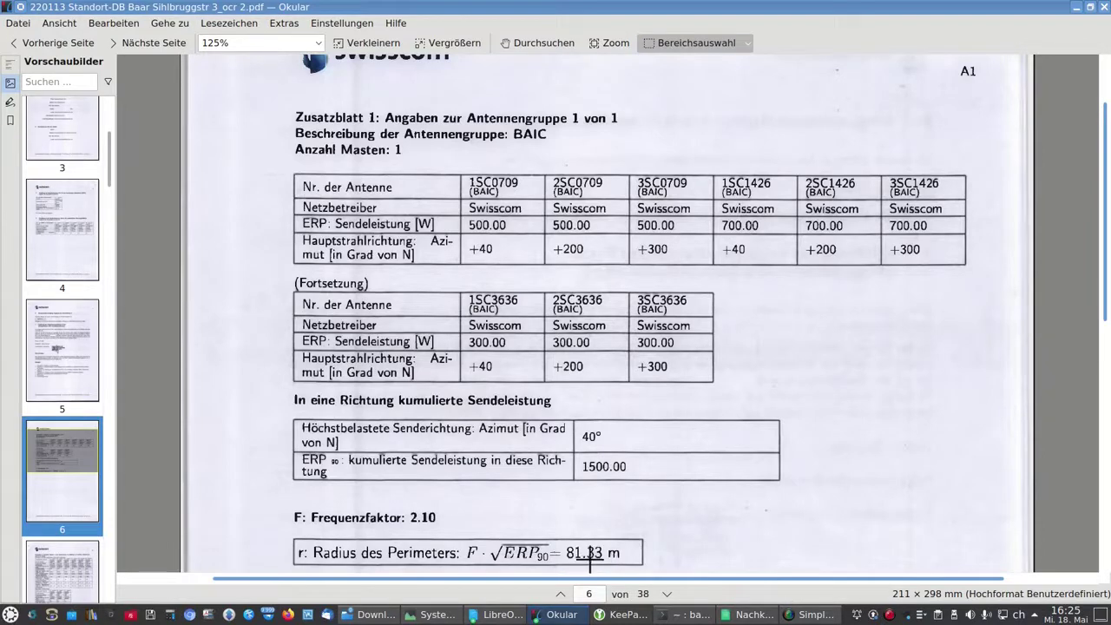
key("alt+Tab")
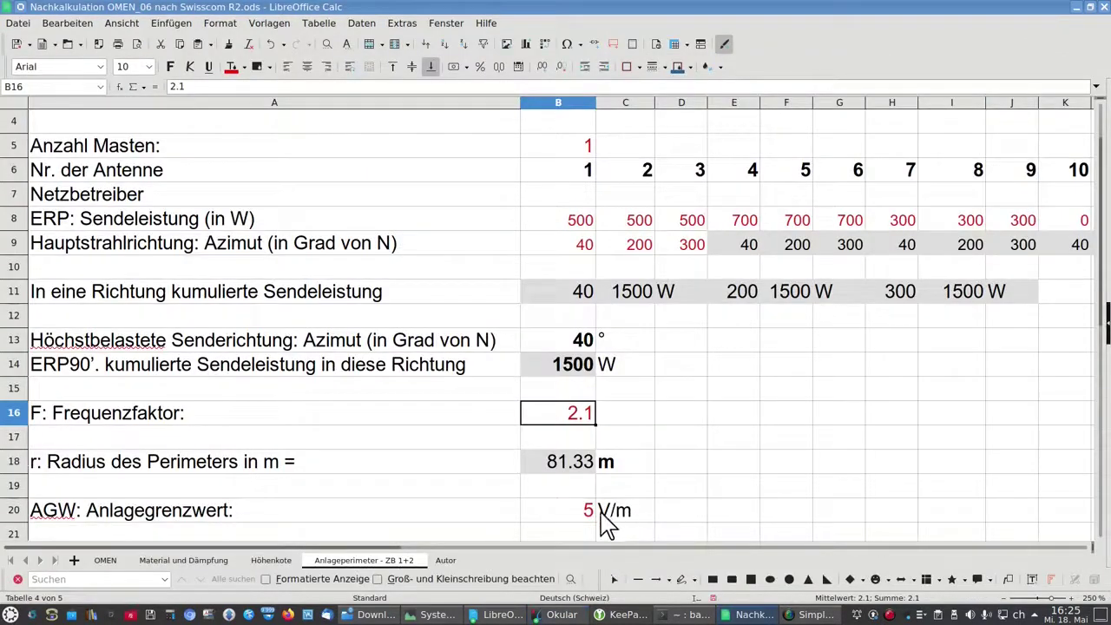
scroll(585, 483, "down", 1)
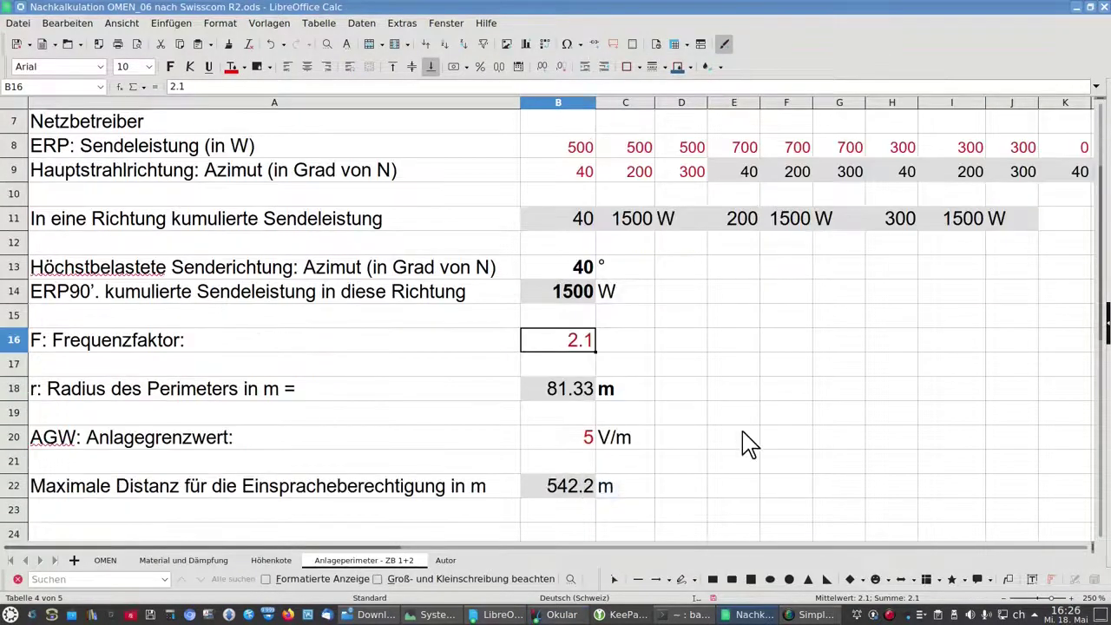
scroll(749, 443, "up", 1)
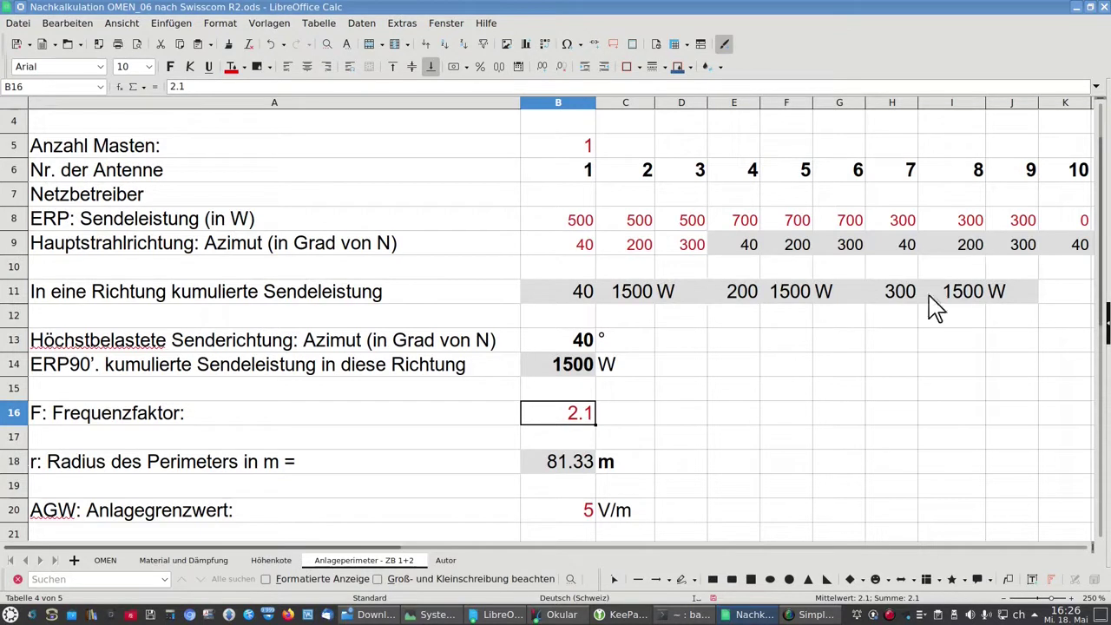
Step: Set the ERP of antennas 7, 8 and 9 to 1500 W each
left_click(907, 222)
type("150")
key("Tab")
type("1500")
key("Tab")
type("1500")
key("Tab")
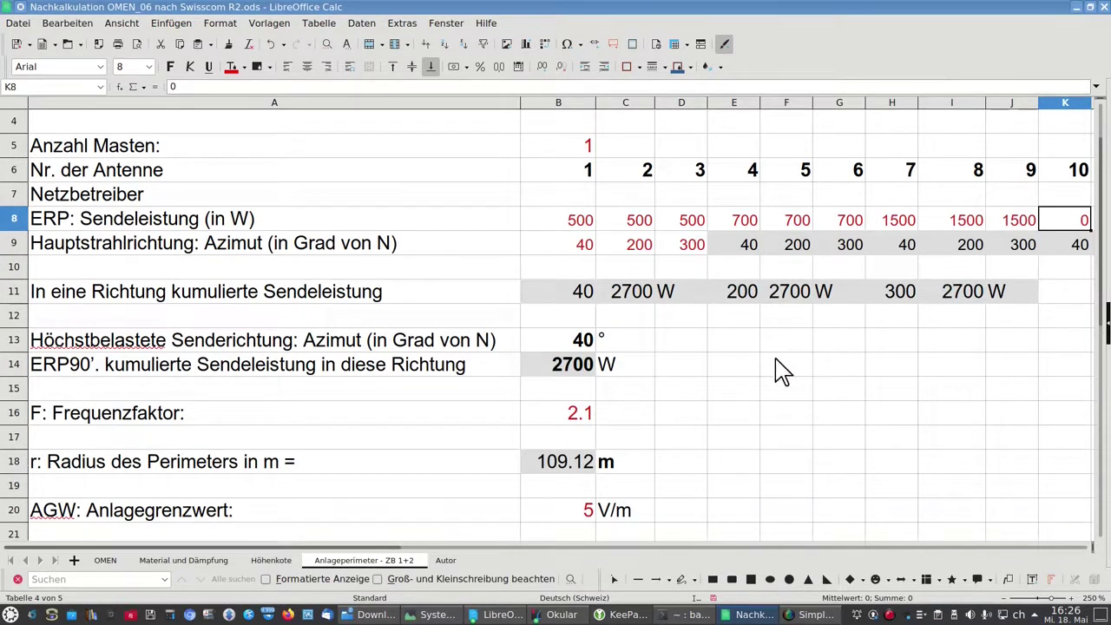
Step: Compare the recalculated ERP90 in B14 and perimeter radius in B18 with the values on page 6 of the PDF
left_click(560, 375)
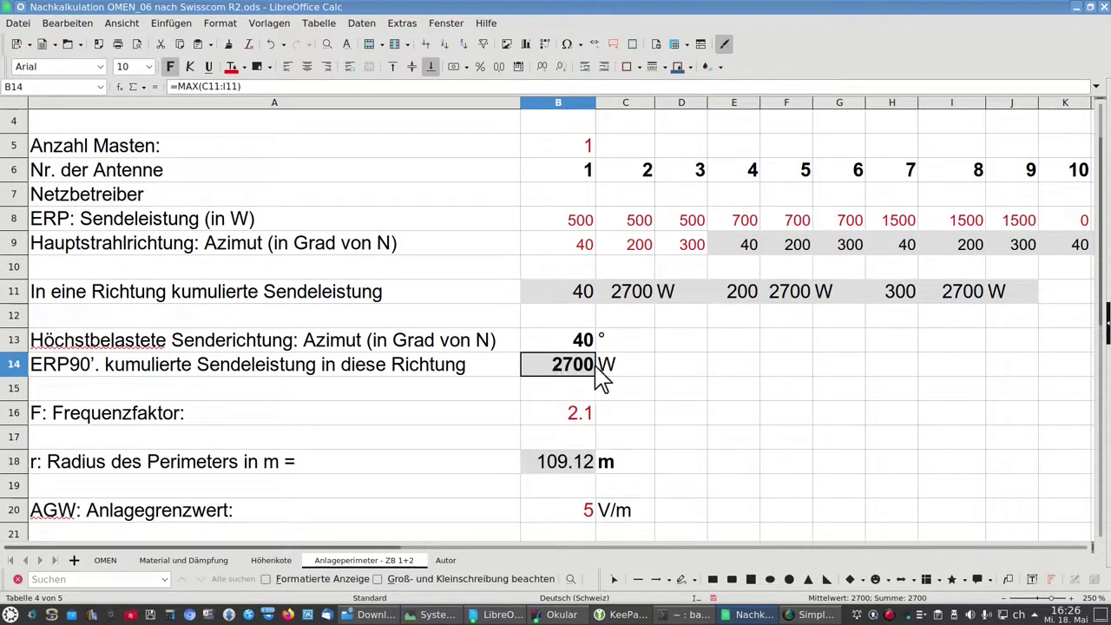
left_click(573, 468)
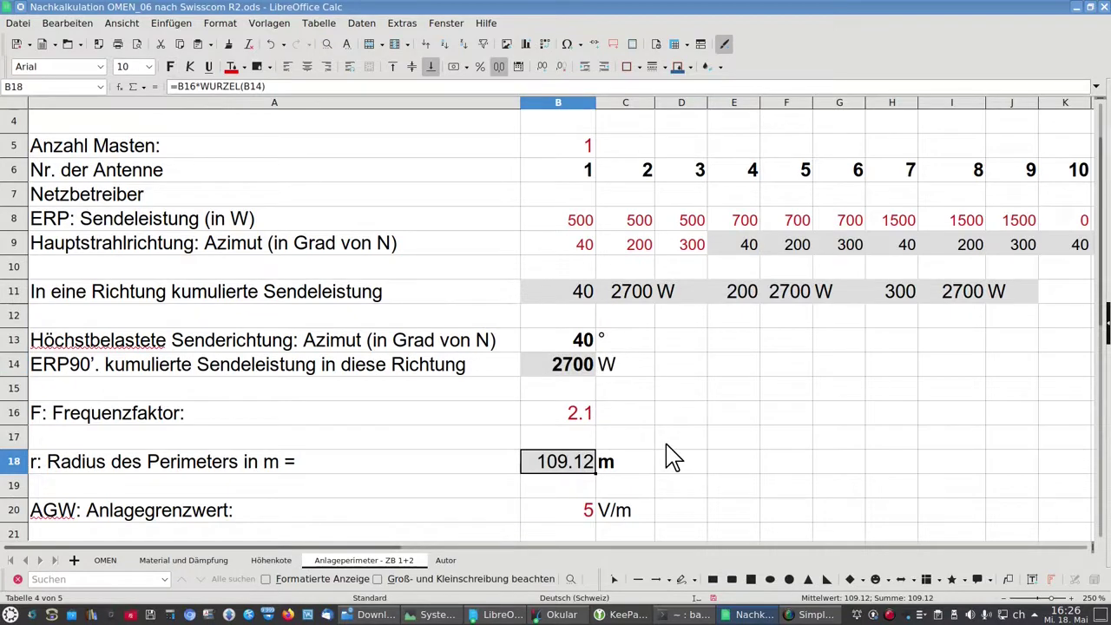
key("alt+Tab")
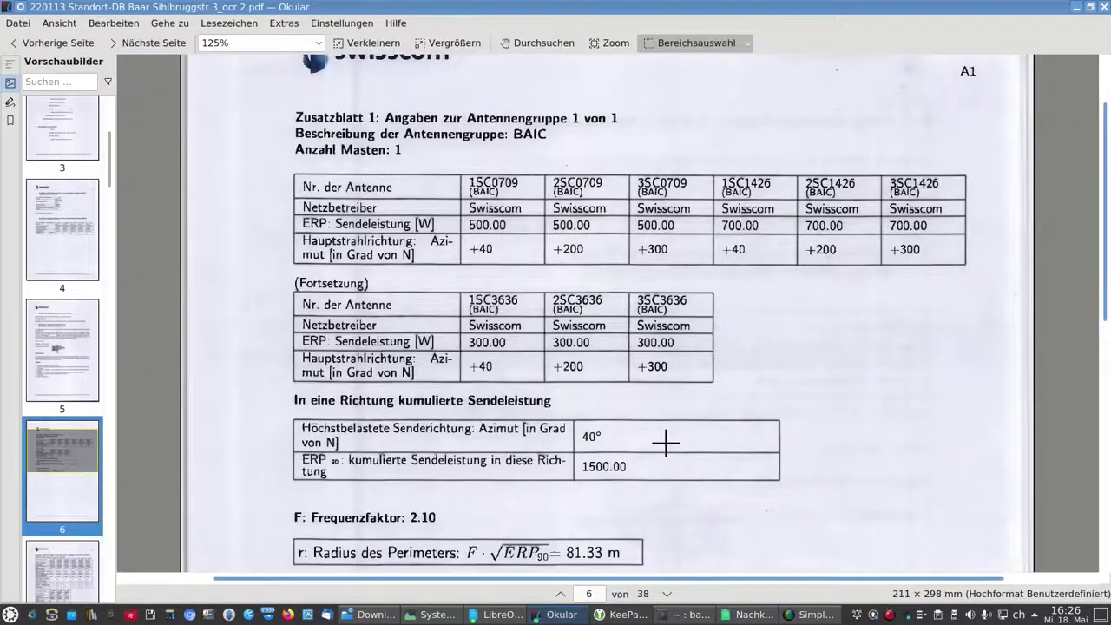
scroll(666, 442, "down", 1)
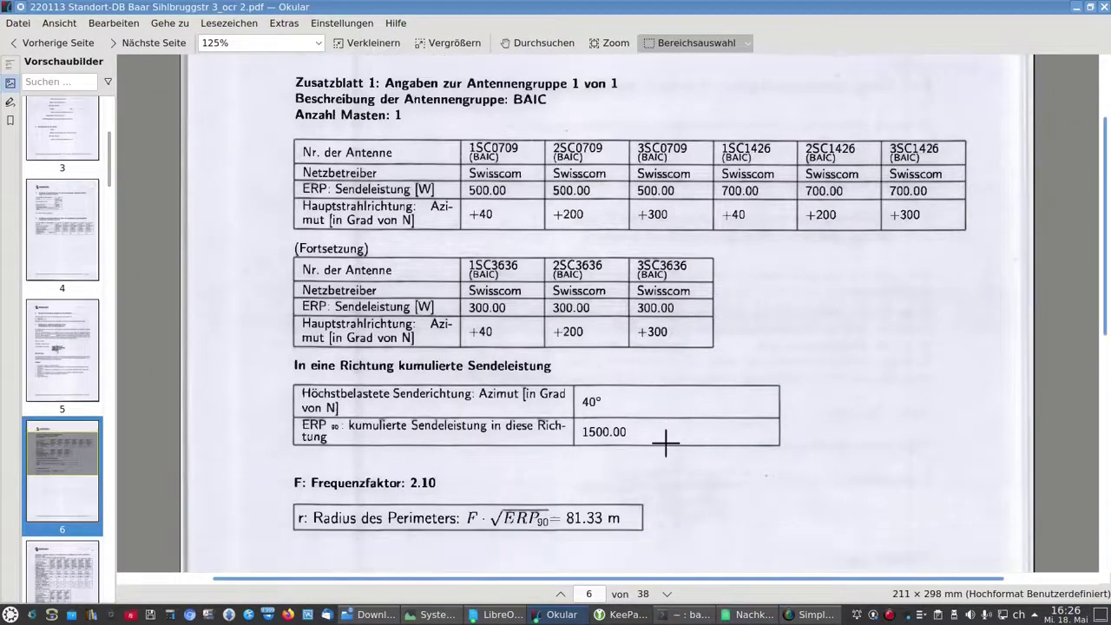
key("alt+Tab")
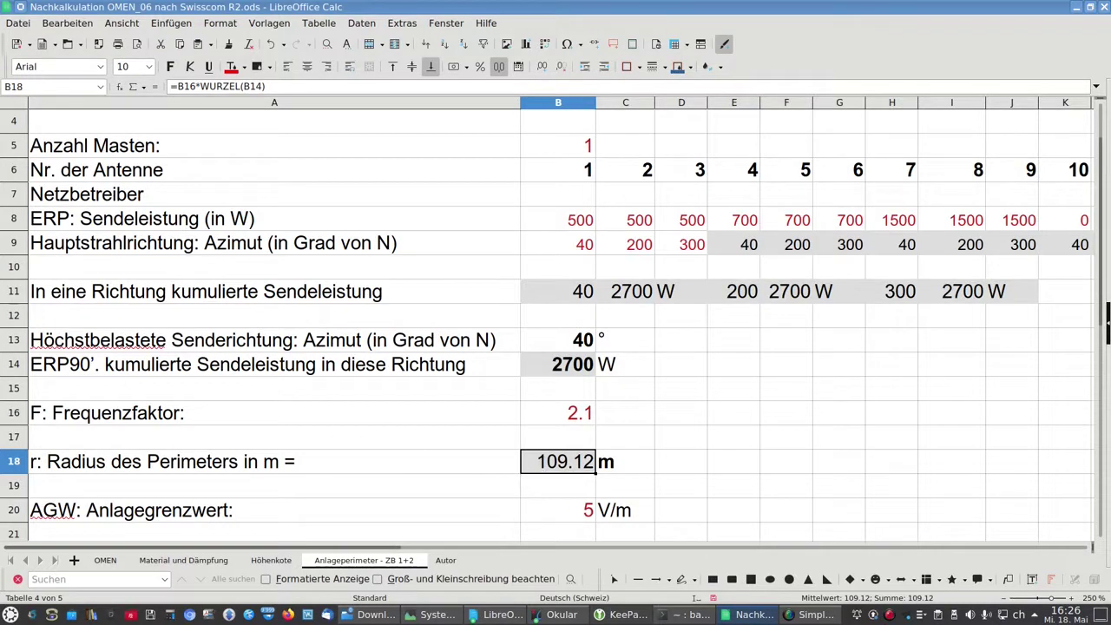
key("alt+Tab")
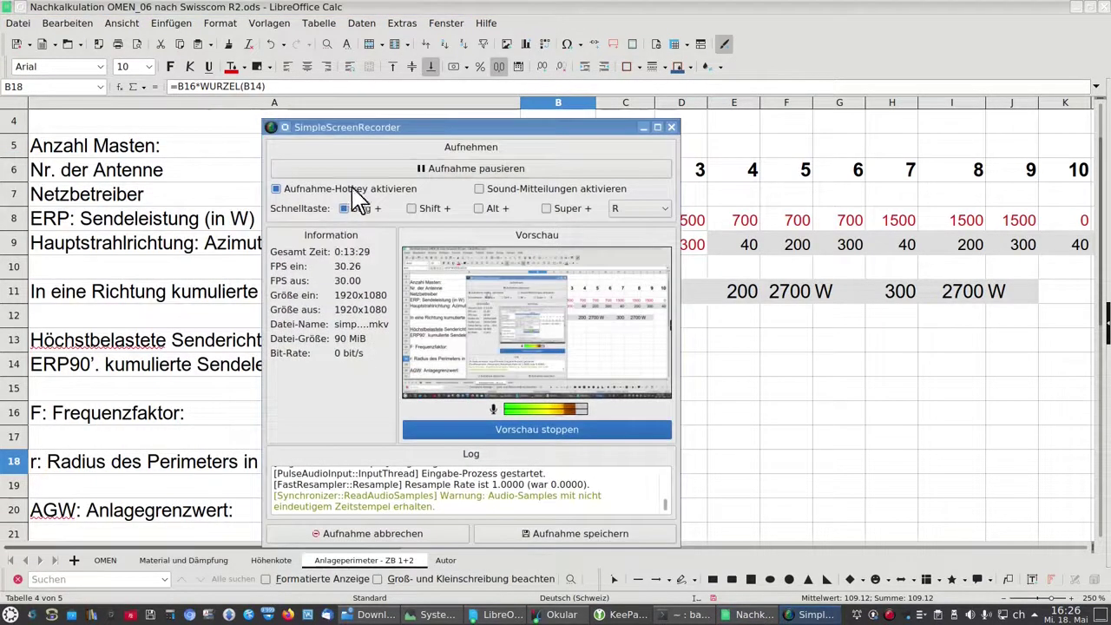
left_click(461, 171)
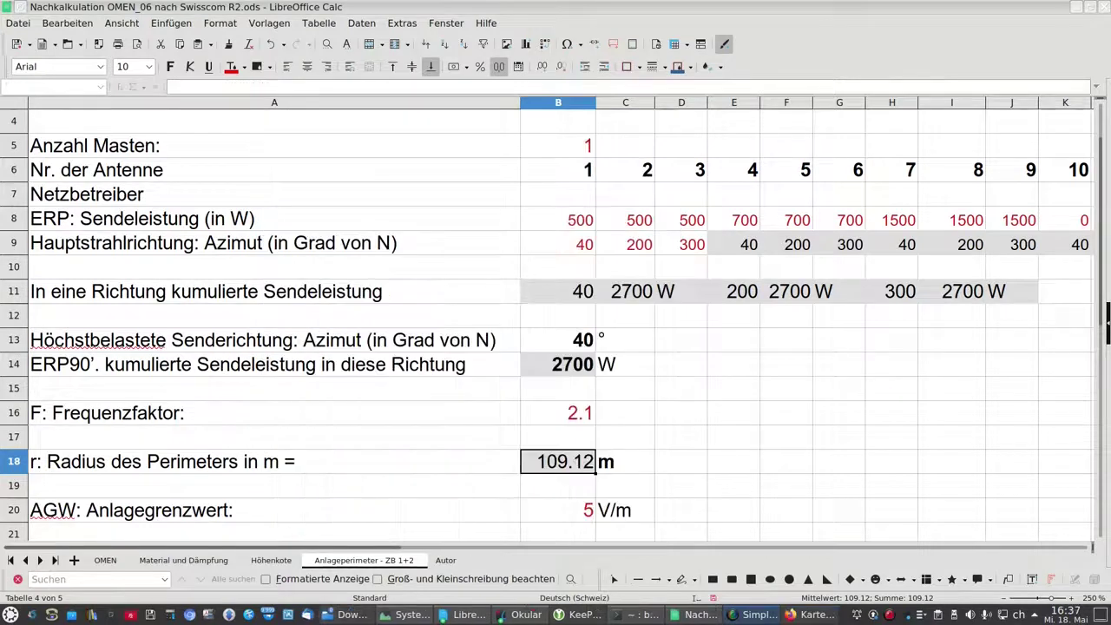
Step: Review the ERP row and the perimeter radius formula in B18
left_click(454, 228)
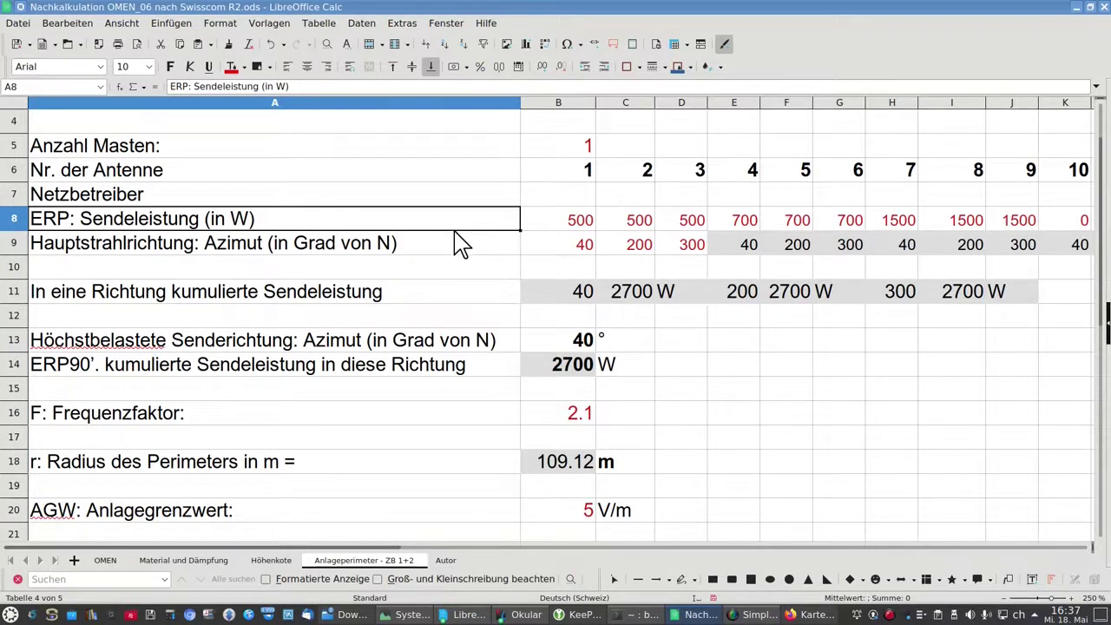
left_click(270, 471)
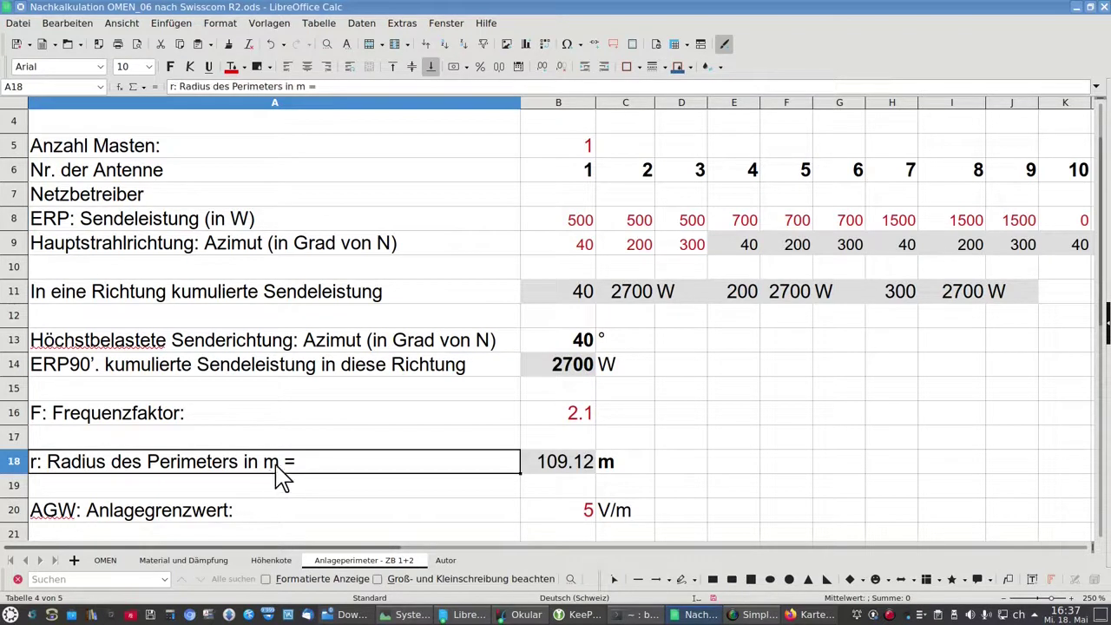
left_click(553, 483)
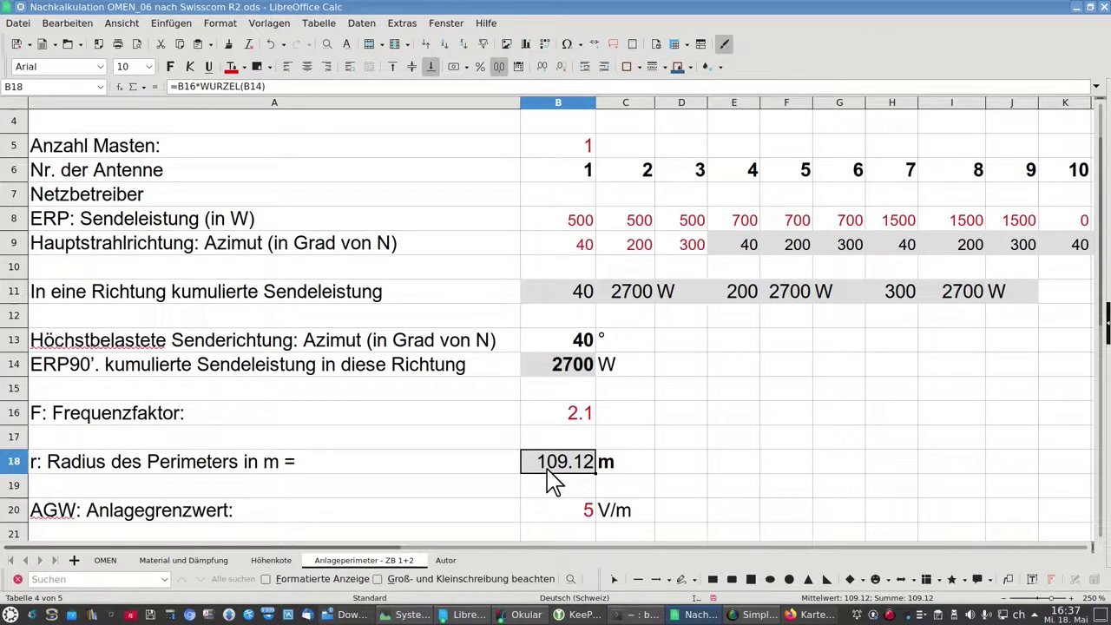
Step: Switch to the map.geo.admin.ch map in Firefox and examine the measurement line's end point on the building by Sihlbruggstrasse
left_click(807, 615)
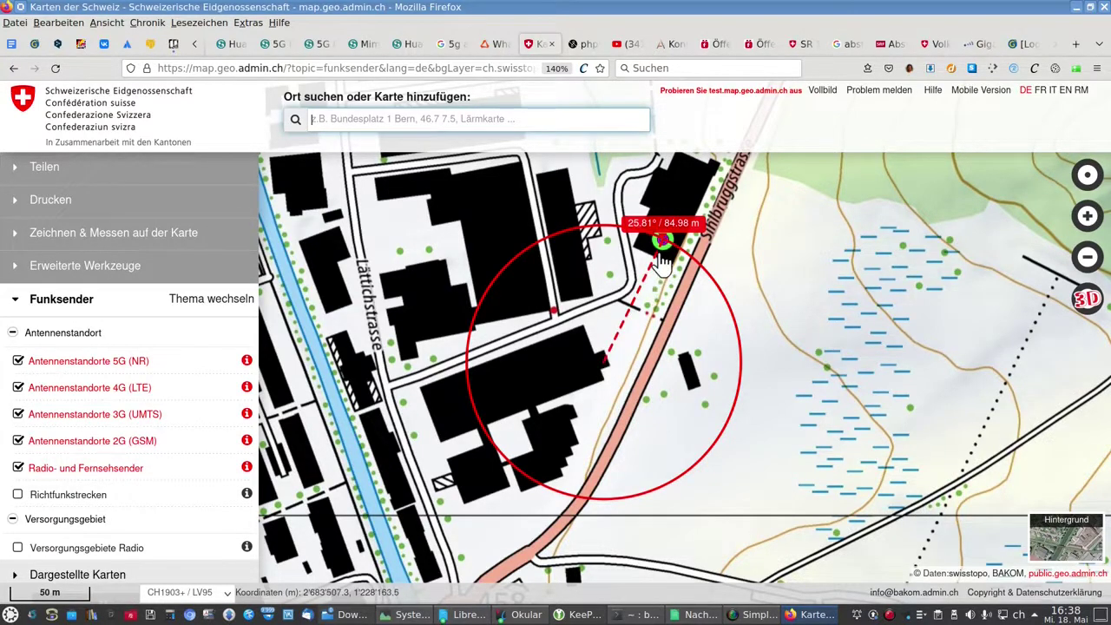
scroll(662, 263, "up", 3)
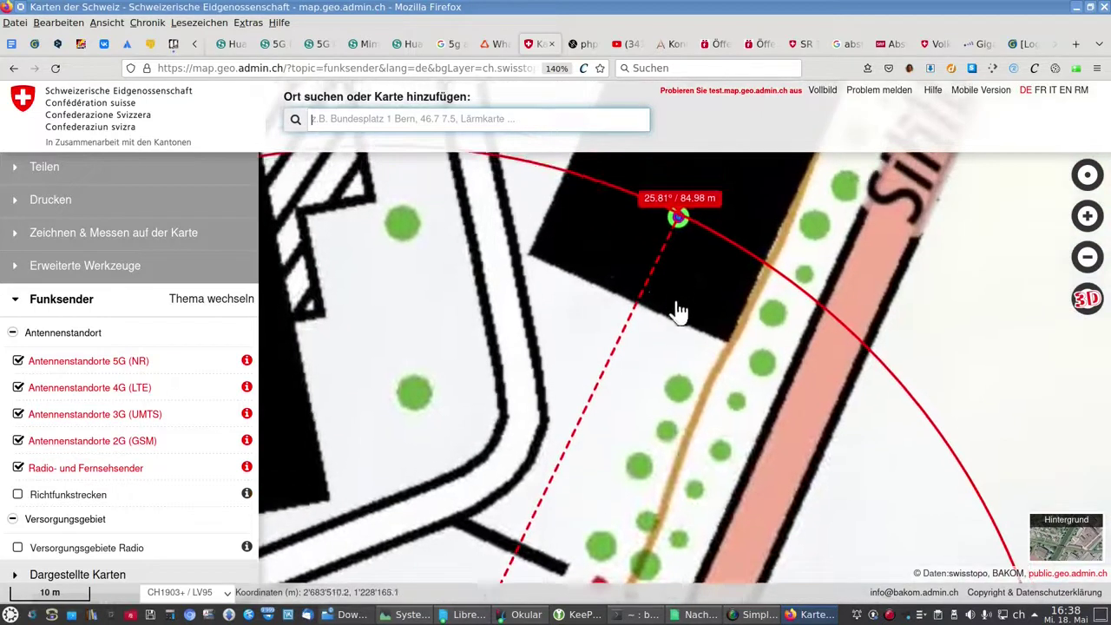
left_click_drag(682, 301, 665, 360)
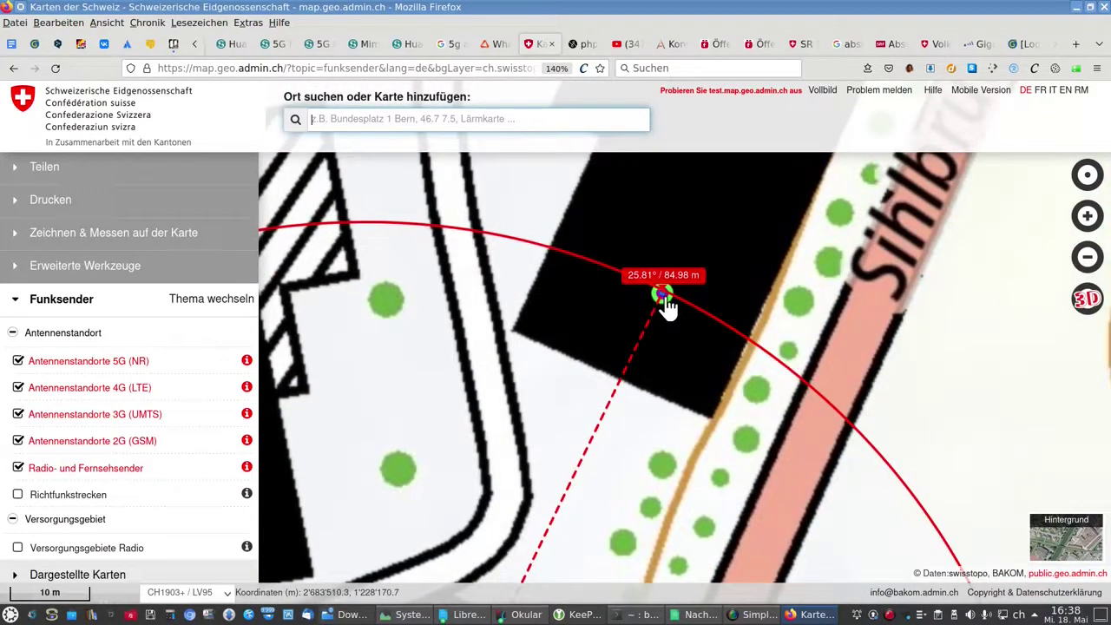
Step: Examine the object information of the antenna site at the measurement line's end point, including transmitting power and line length
left_click(664, 301)
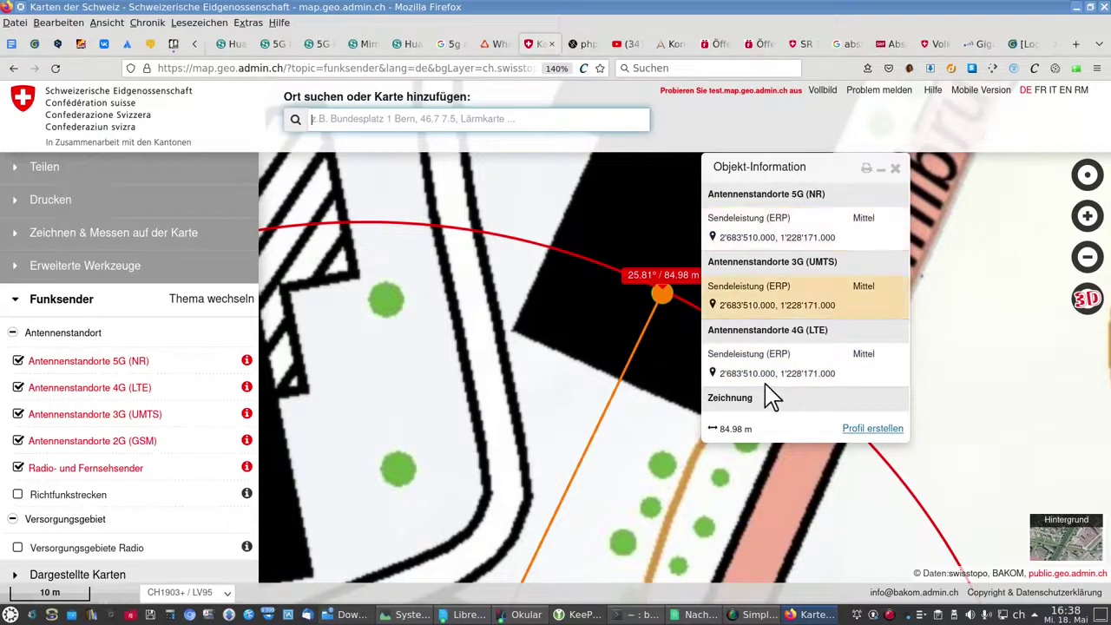
left_click(895, 169)
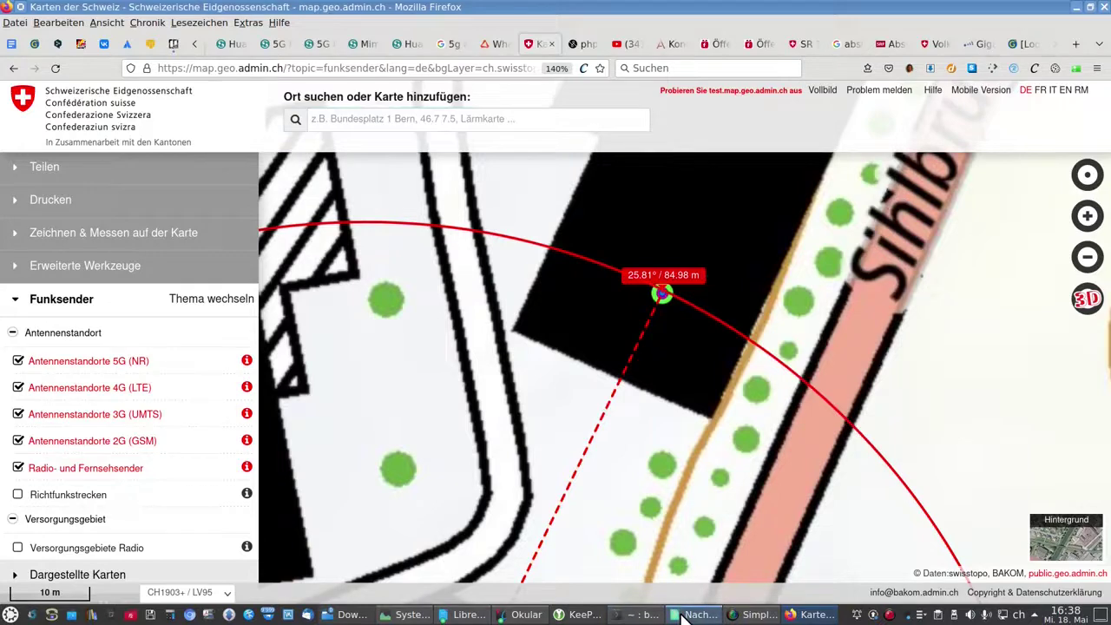
Step: Compare the perimeter radius on page 6 of the Okular PDF with the recalculated radius in B18 in LibreOffice Calc
mouse_move(597, 615)
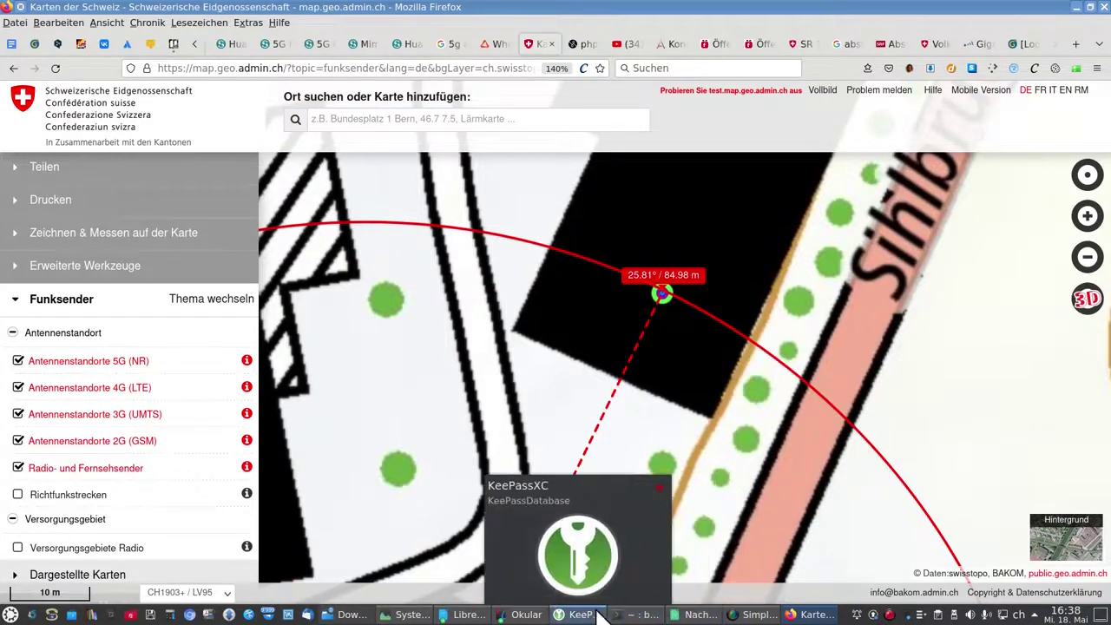
mouse_move(521, 613)
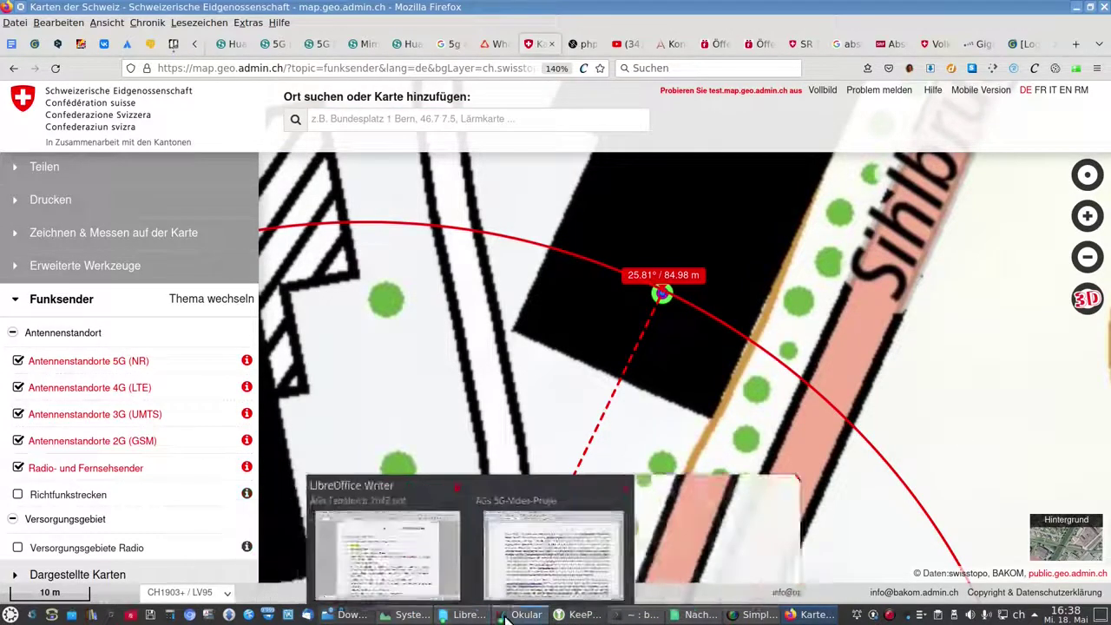
left_click(667, 563)
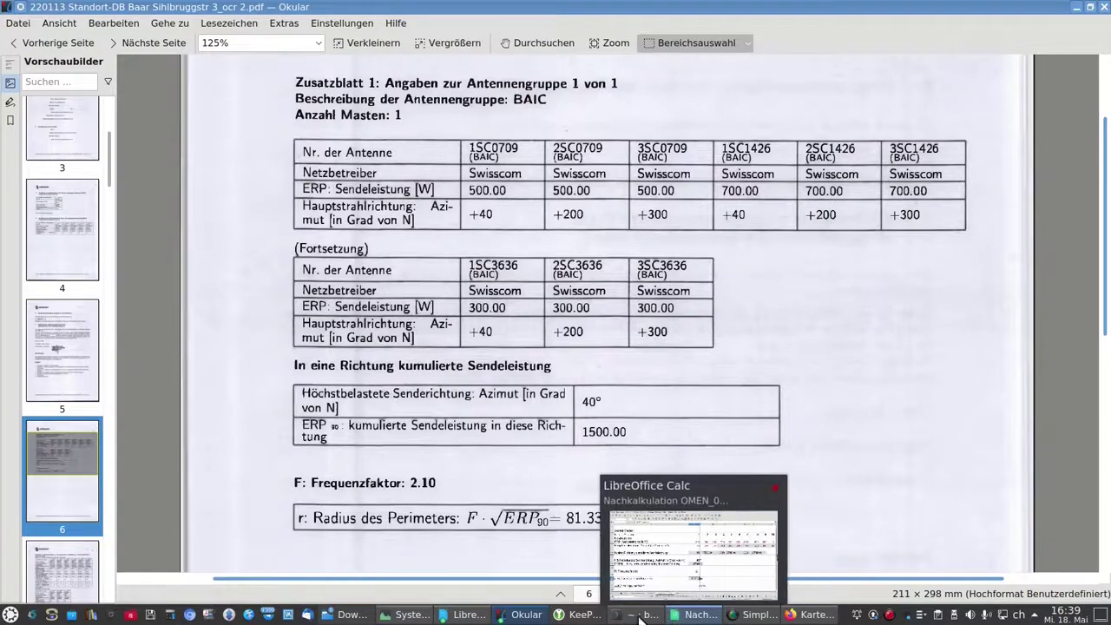
mouse_move(467, 616)
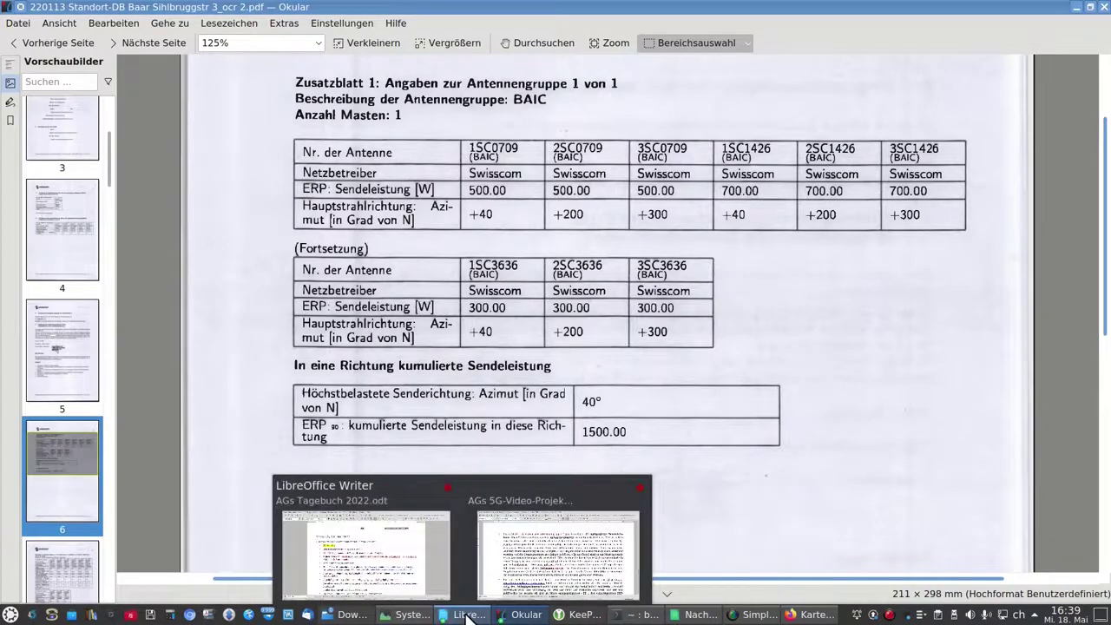
left_click(703, 617)
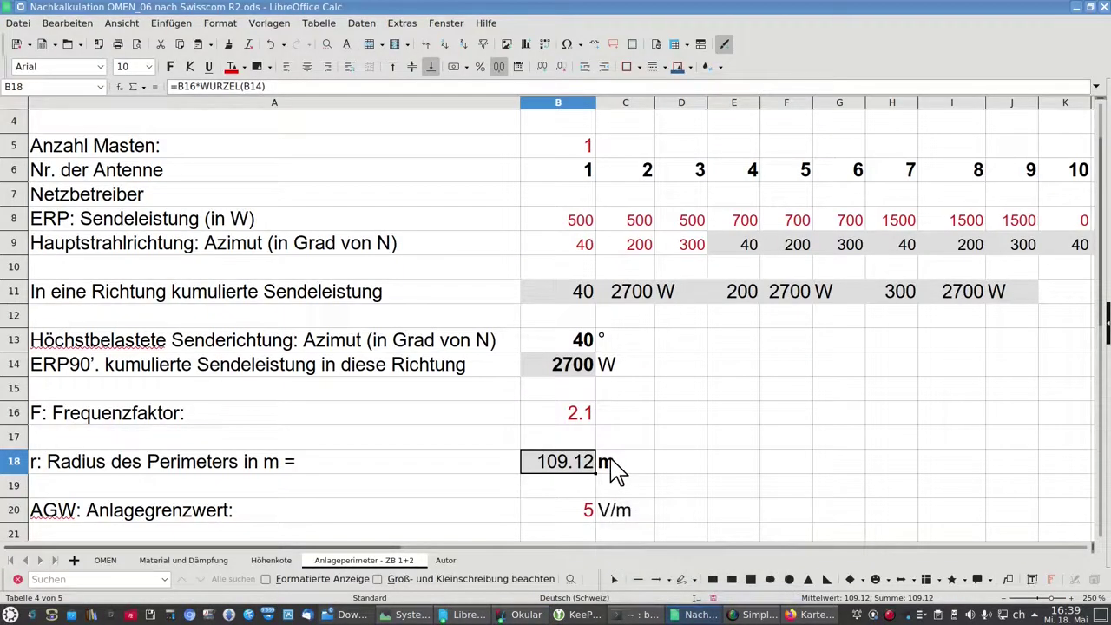
left_click(693, 473)
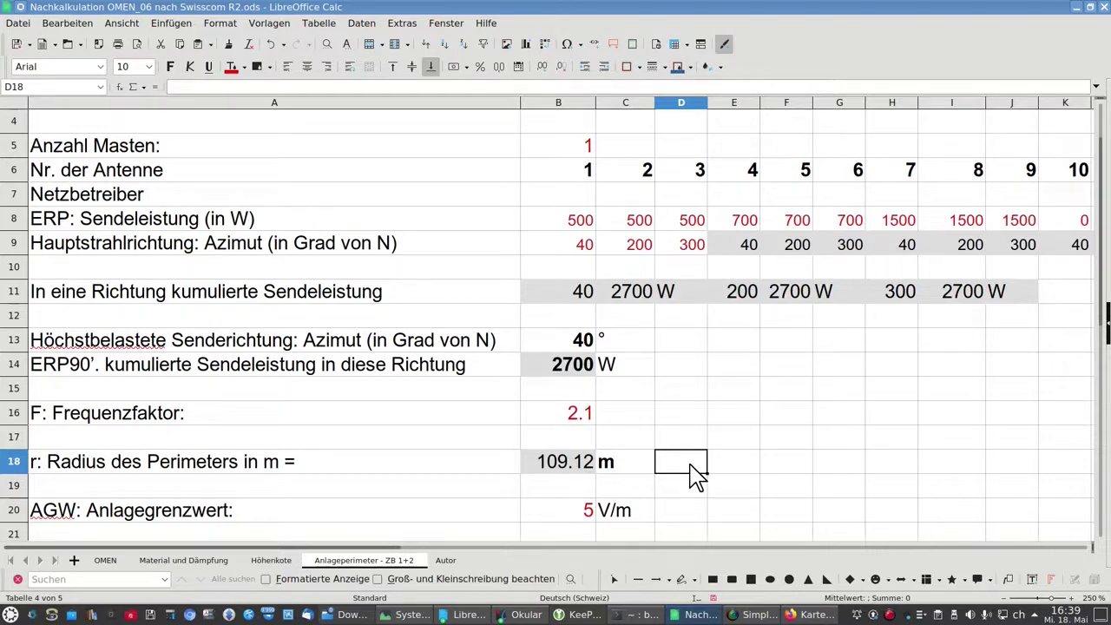
Step: Switch to the federal map in Firefox, search for "gebäude" and add the Amtliches Gebäudeadressverzeichnis layer over the perimeter area
left_click(812, 615)
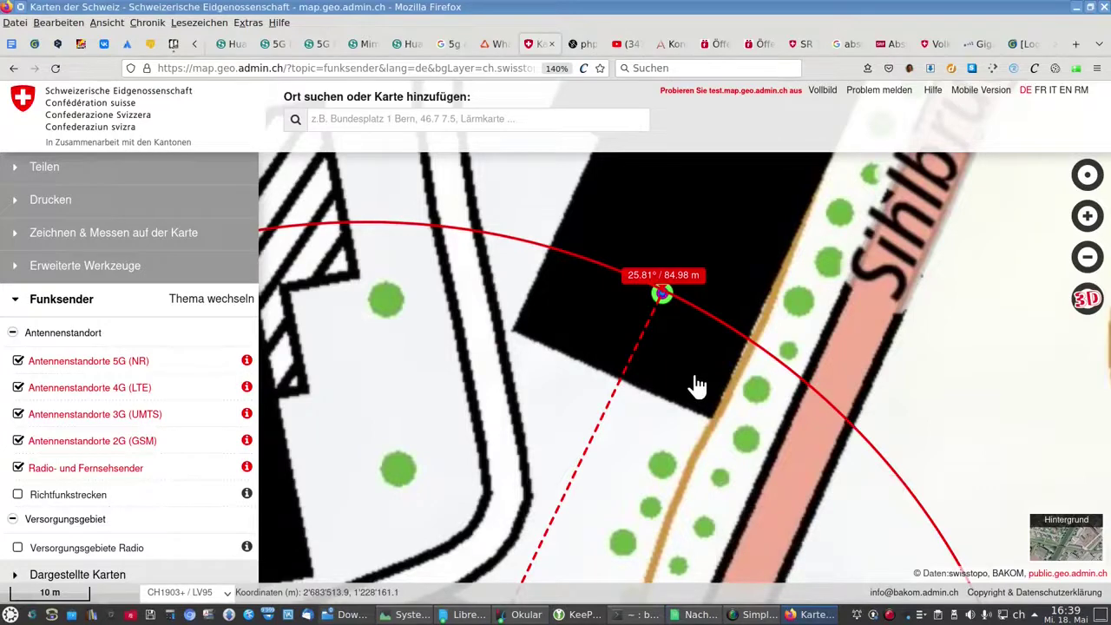
scroll(660, 461, "down", 2)
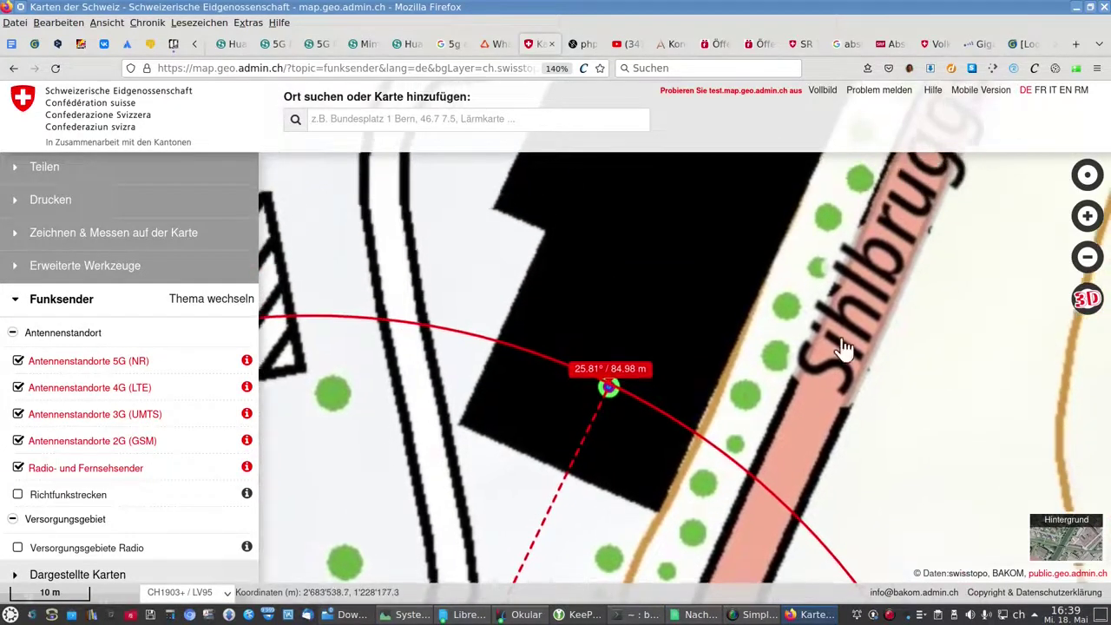
scroll(842, 349, "down", 1)
left_click_drag(842, 349, 752, 420)
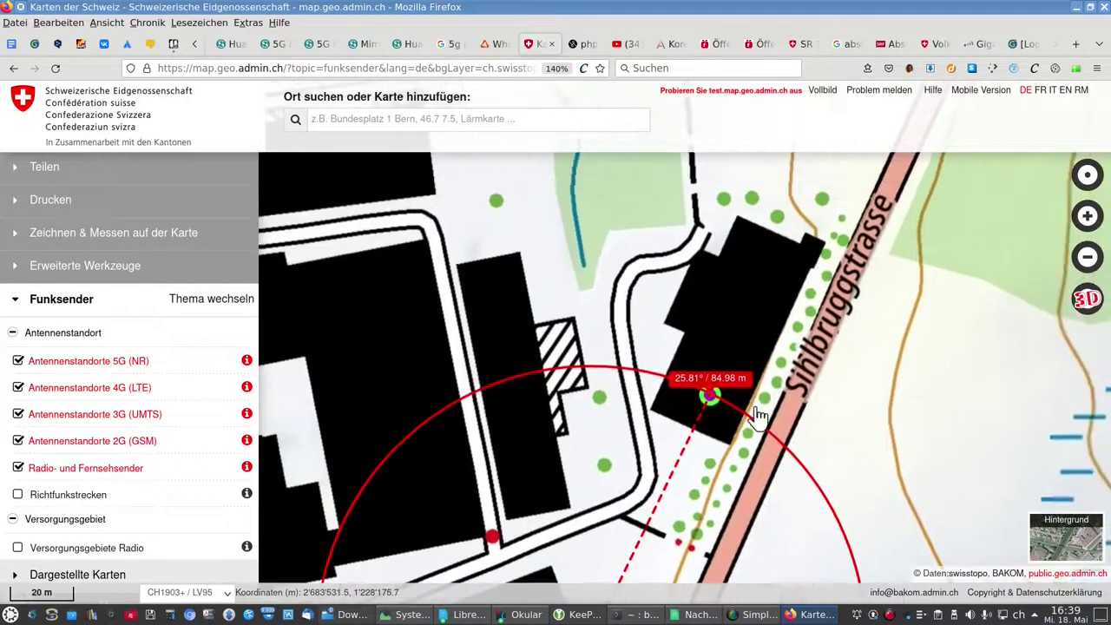
mouse_move(799, 384)
left_mouse_down()
mouse_move(759, 322)
mouse_move(752, 371)
left_mouse_up()
left_click(474, 119)
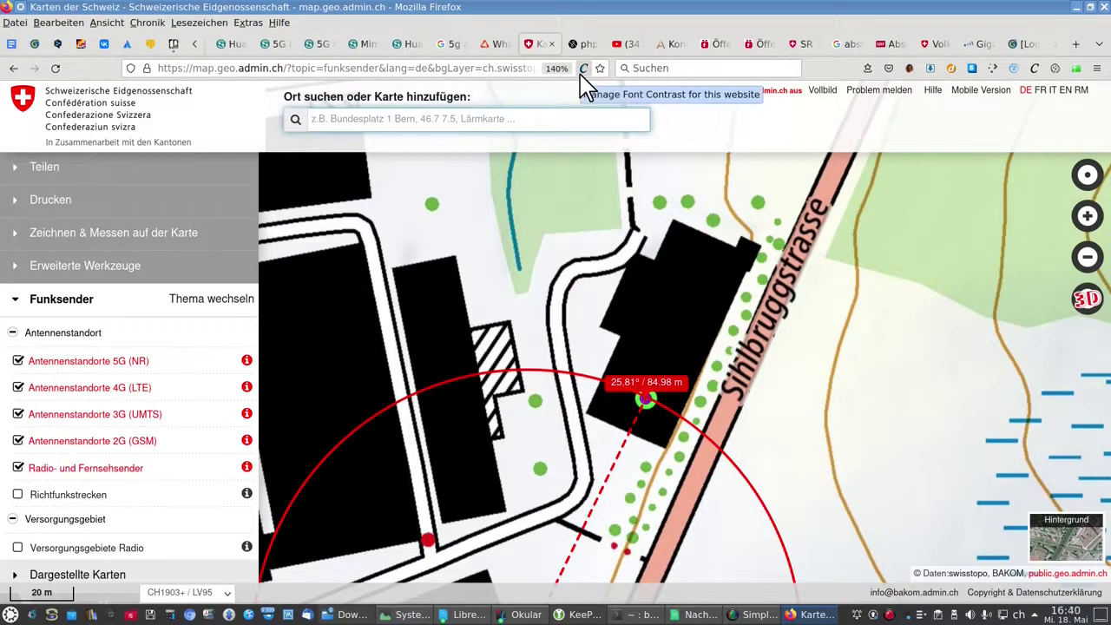
type("gebäu8")
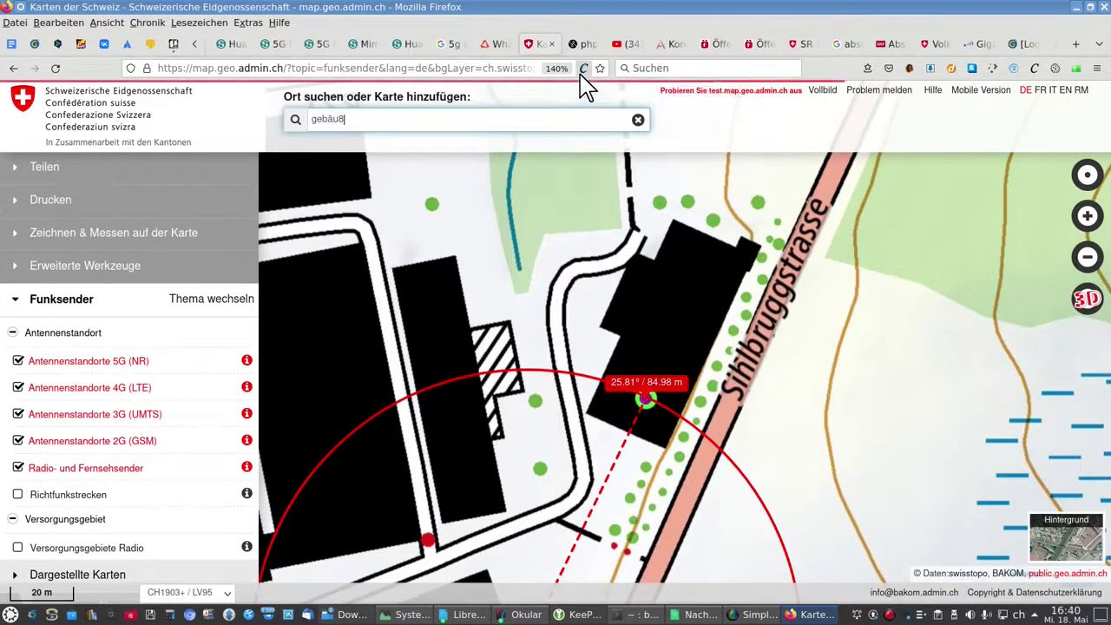
key("BackSpace")
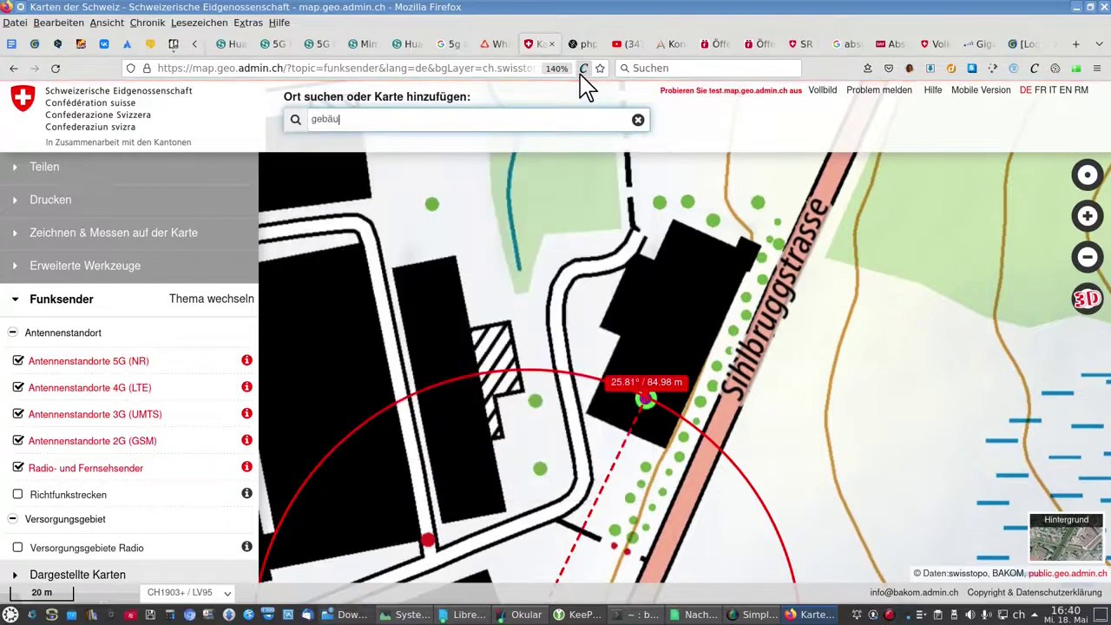
type("de")
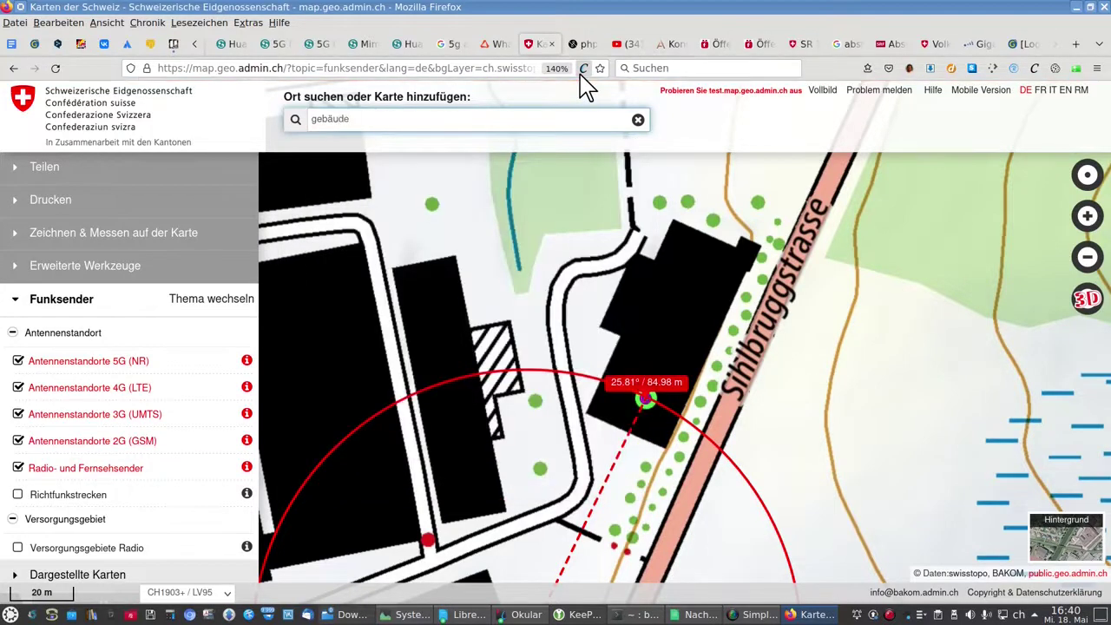
left_click(534, 114)
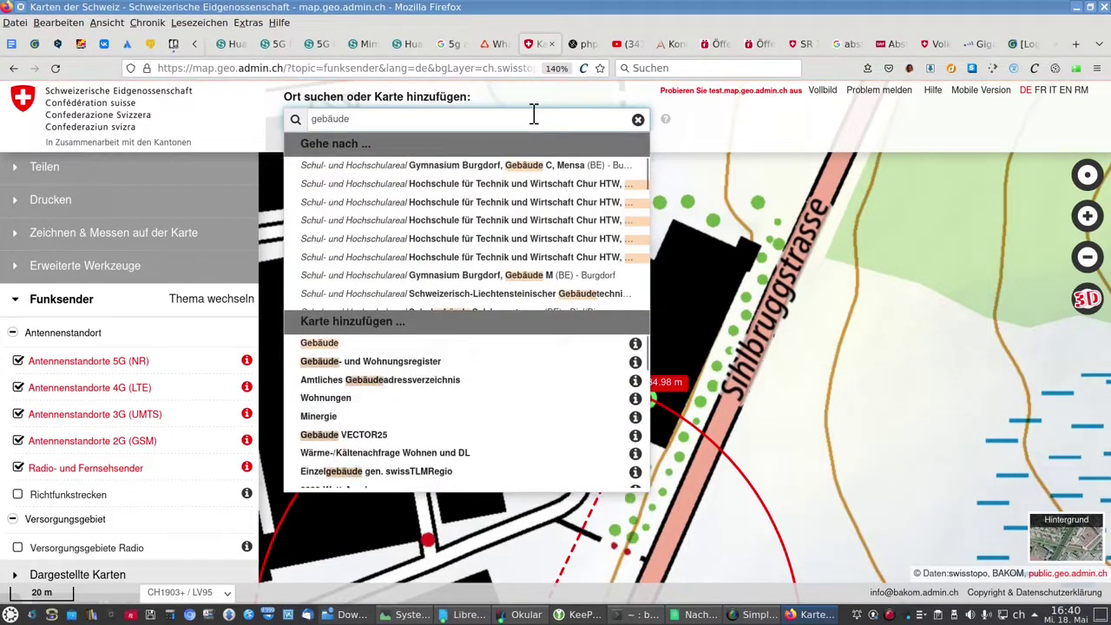
left_click(405, 380)
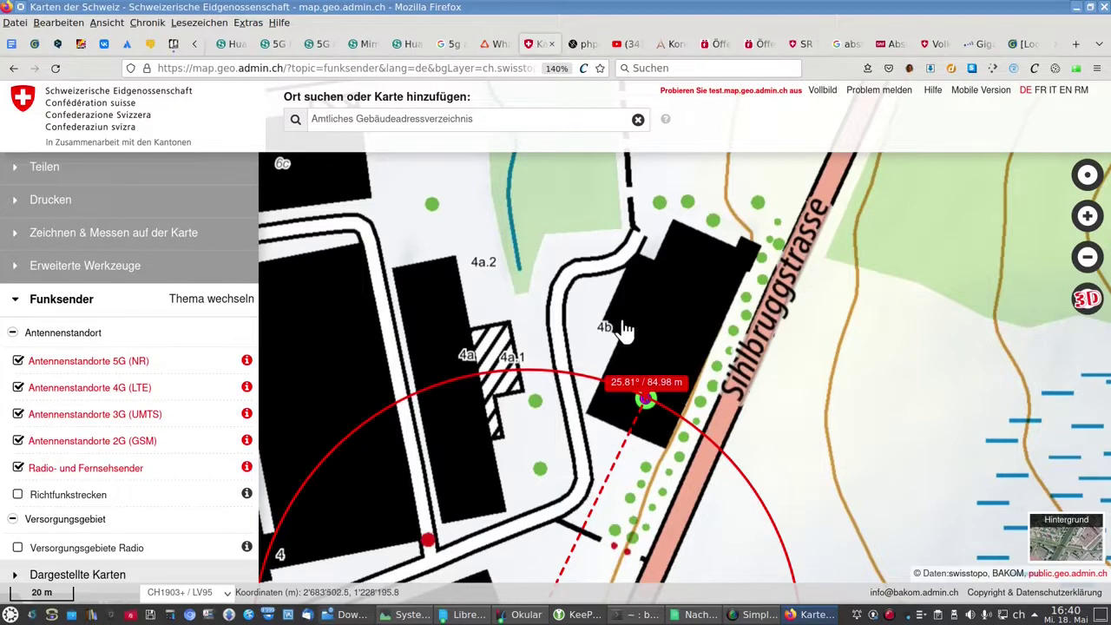
left_click_drag(573, 447, 577, 401)
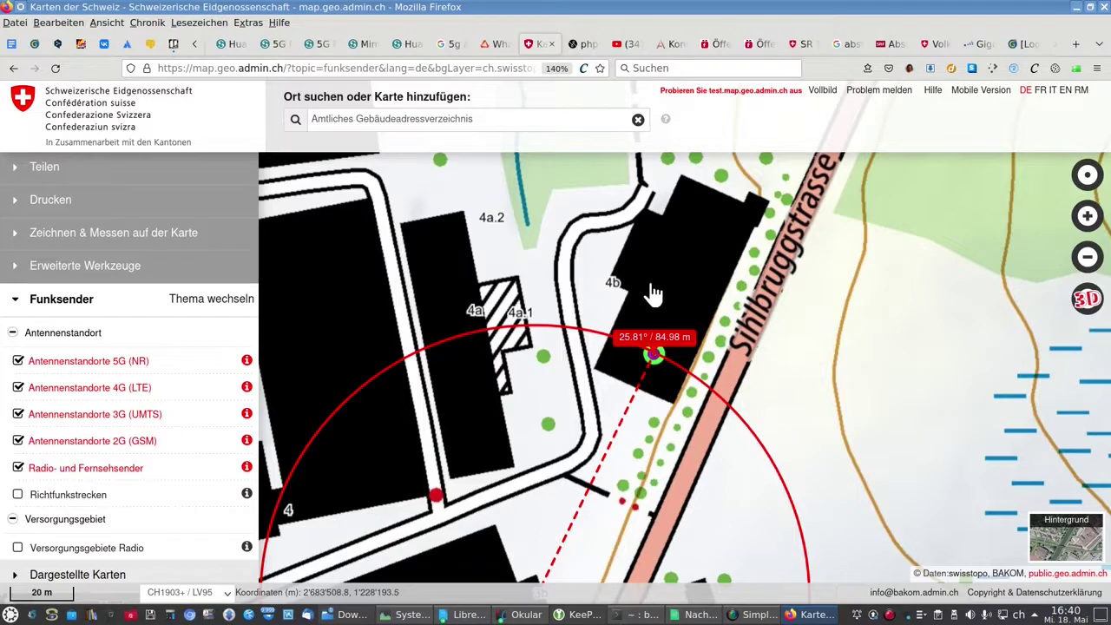
Step: Switch to LibreOffice Calc and review the antenna data and the Zusatzblatt 4a section on the OMEN sheet
left_click(695, 615)
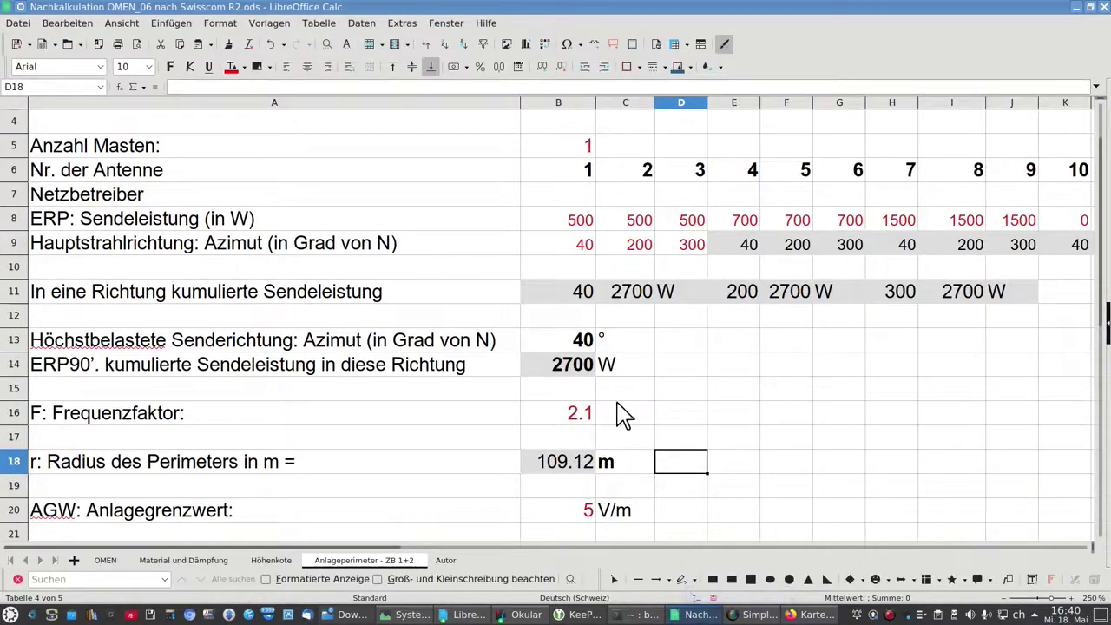
left_click(105, 560)
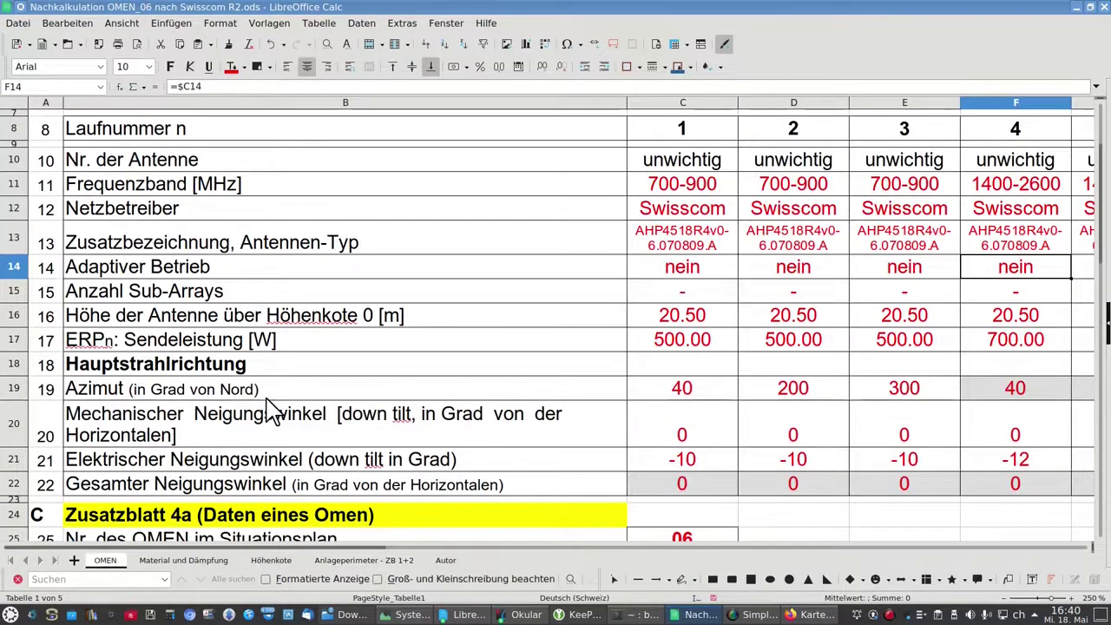
scroll(269, 412, "down", 2)
scroll(269, 412, "down", 1)
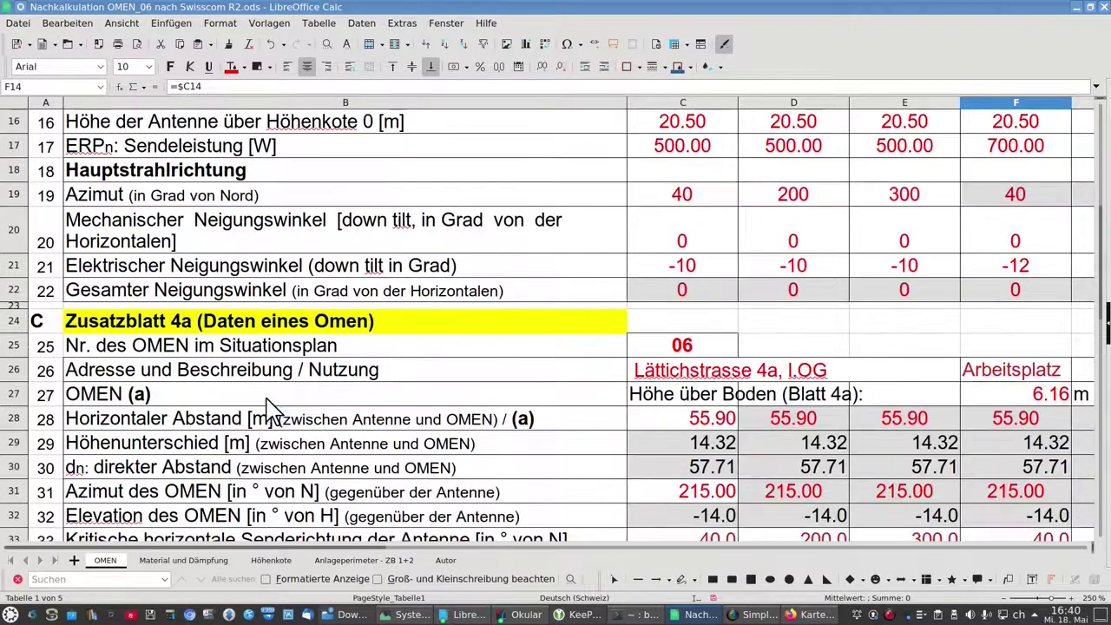
scroll(269, 412, "up", 1)
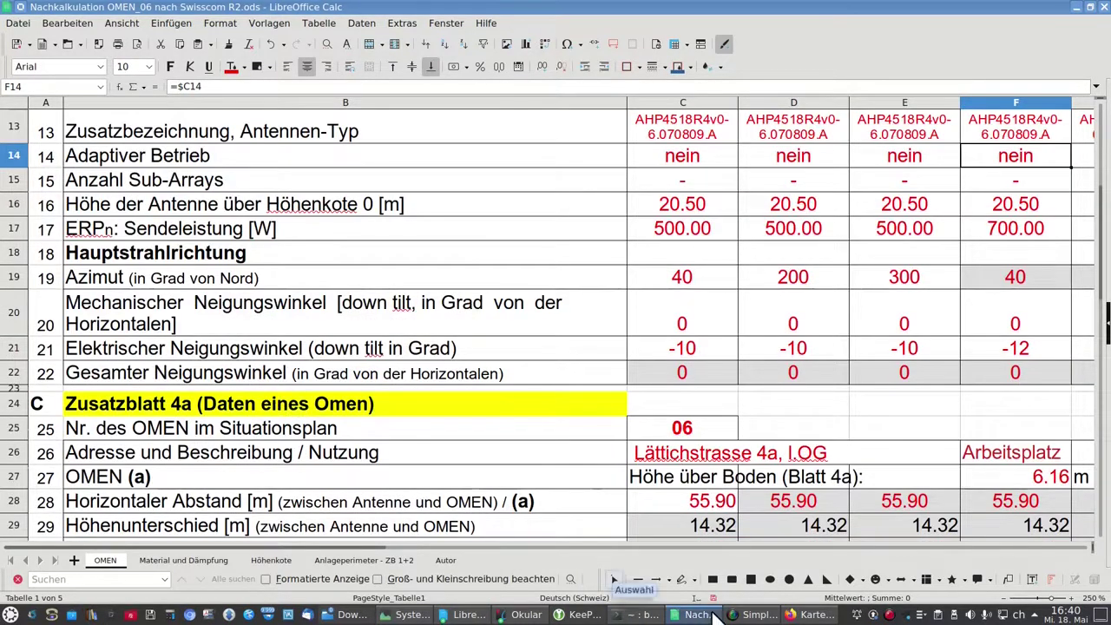
mouse_move(705, 619)
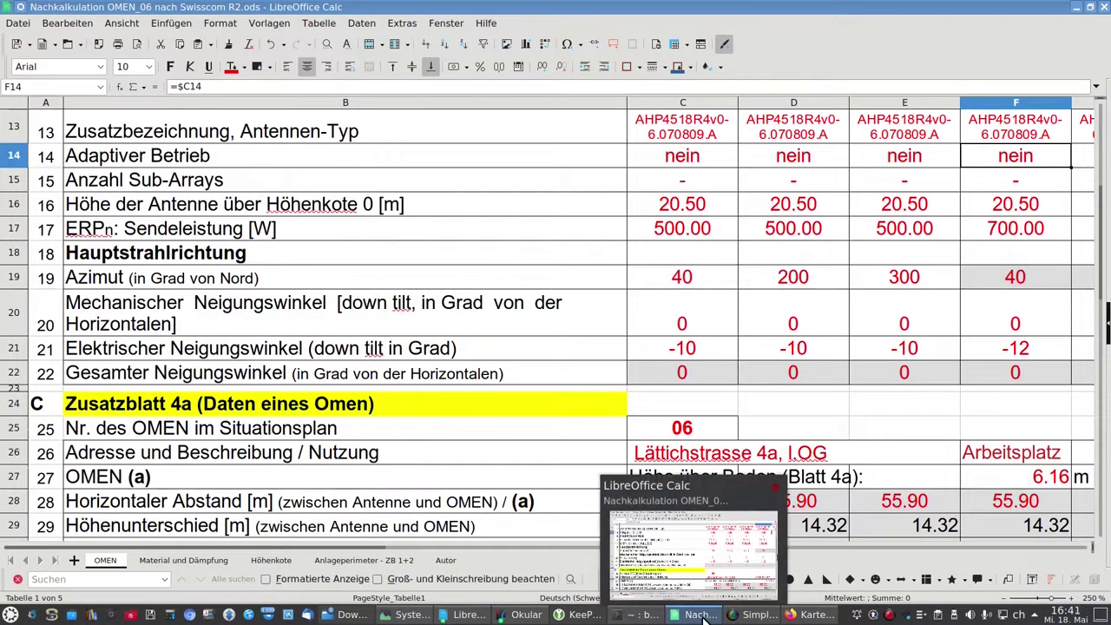
left_click(705, 618)
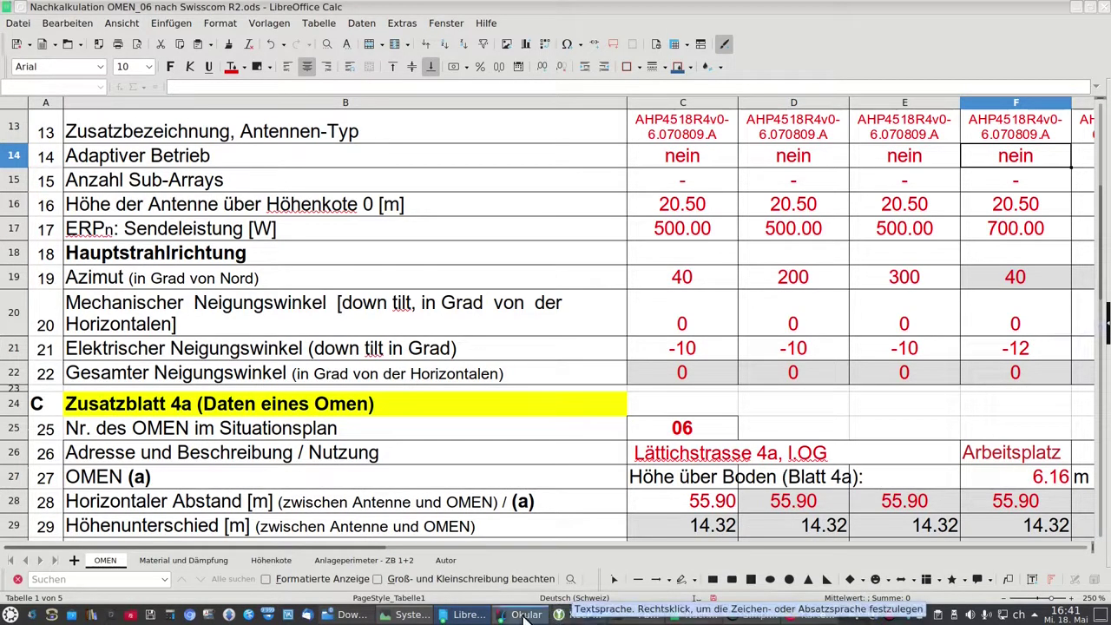
Step: Switch to the Baar Sihlbruggstrasse PDF in Okular and read Zusatzblatt 2 on page 7, including the maximum objection distance
mouse_move(523, 616)
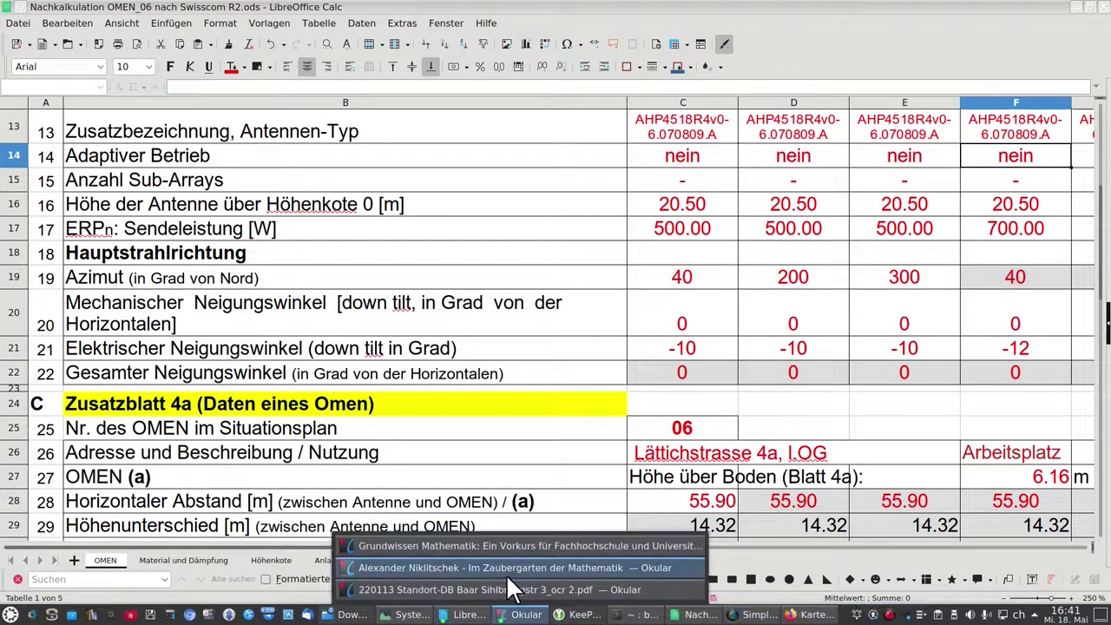
left_click(501, 590)
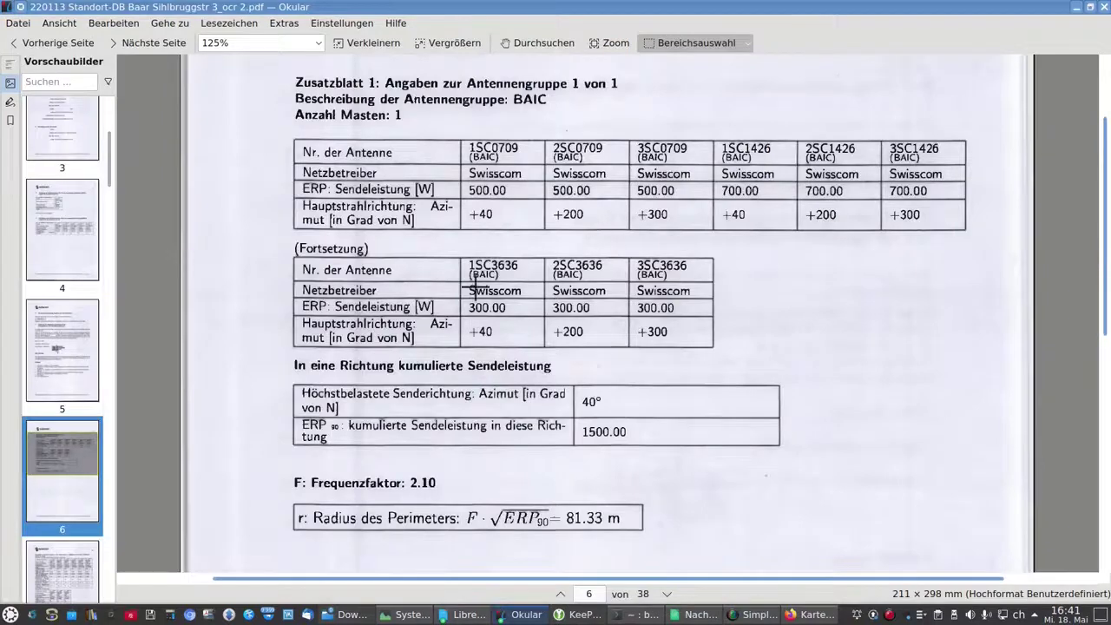
scroll(476, 287, "down", 10)
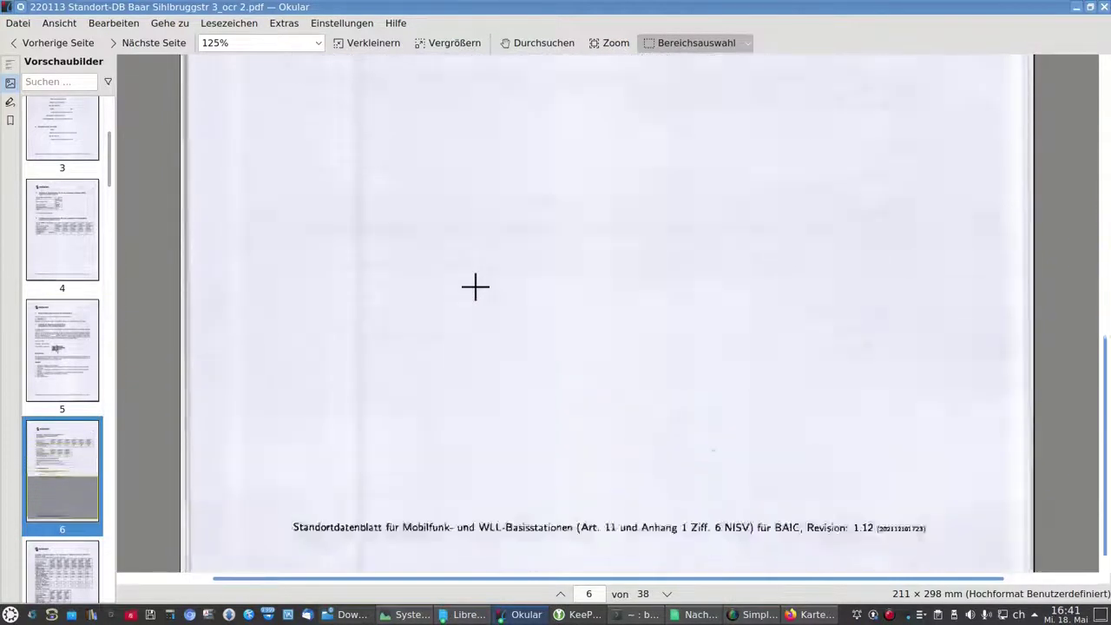
scroll(478, 282, "up", 1)
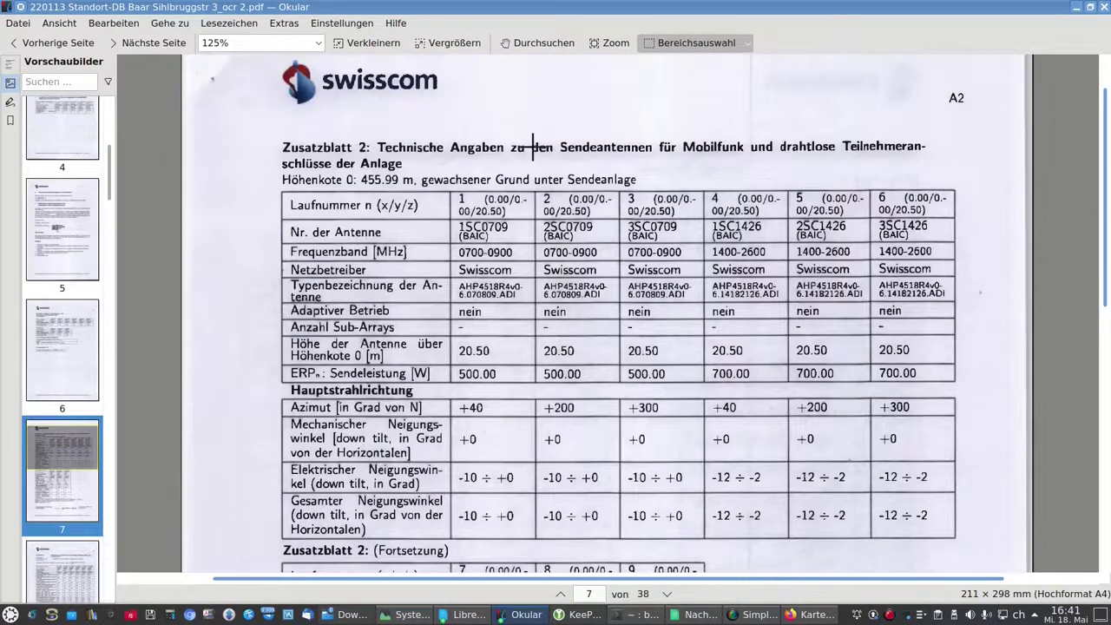
scroll(499, 279, "down", 1)
scroll(499, 278, "down", 10)
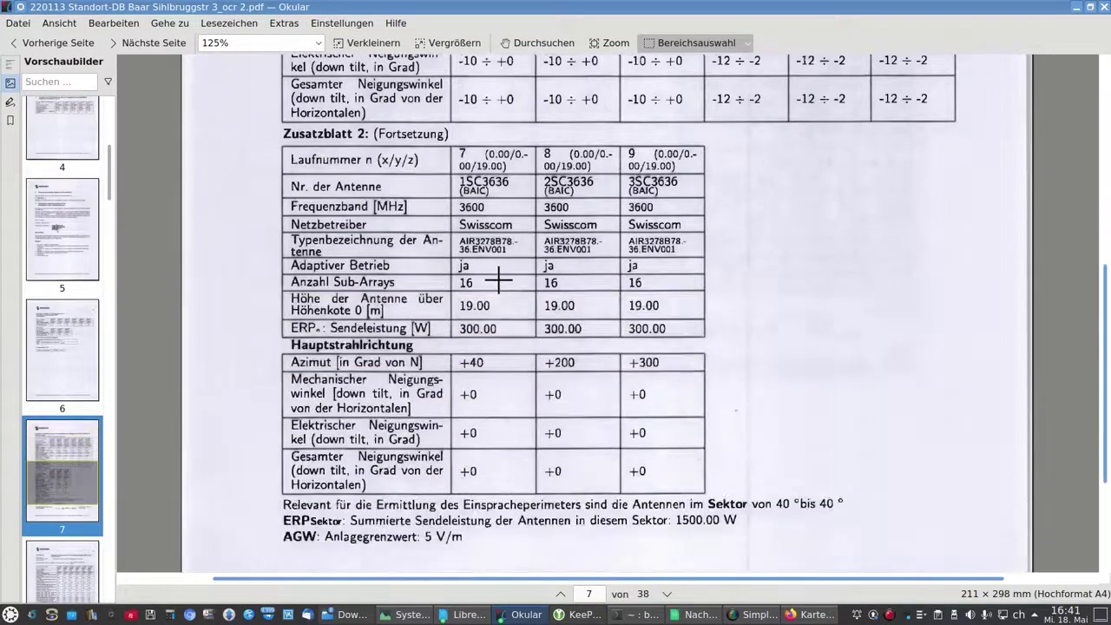
scroll(499, 279, "down", 5)
scroll(499, 279, "up", 1)
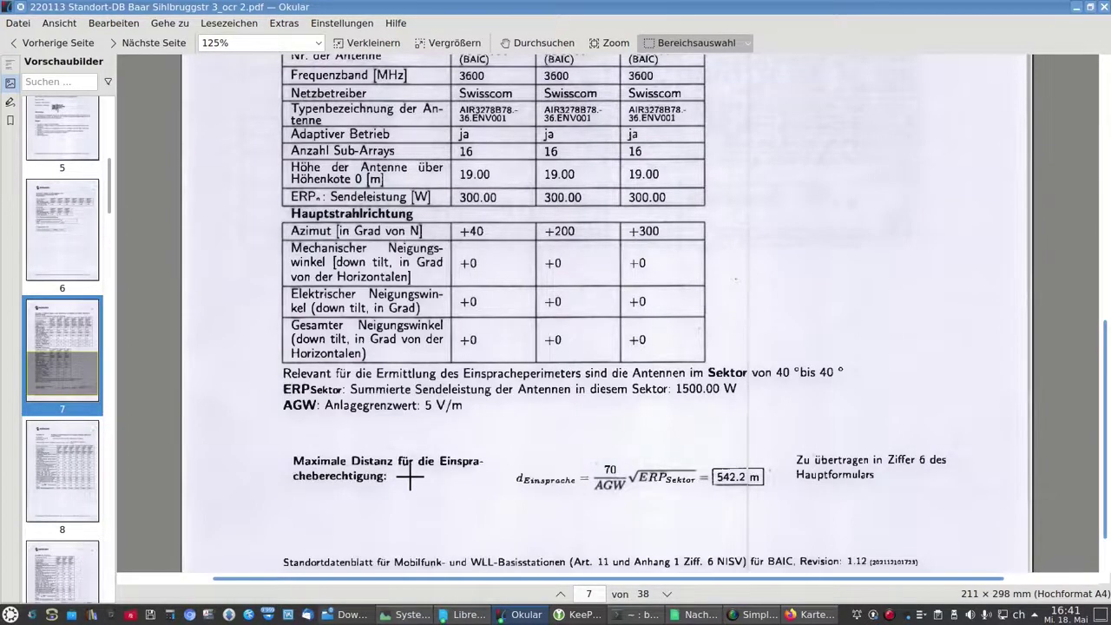
scroll(399, 486, "up", 5)
scroll(408, 473, "up", 5)
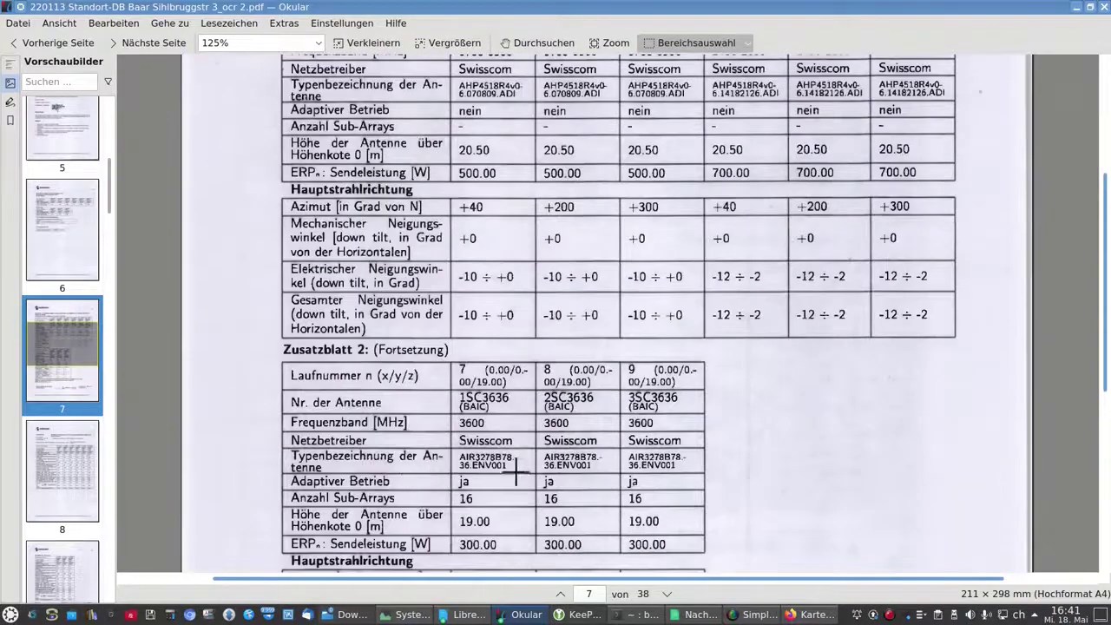
Step: Return to the Anlageperimeter - ZB 1+2 sheet in LibreOffice Calc and inspect the maximum objection distance formula in B22
left_click(690, 617)
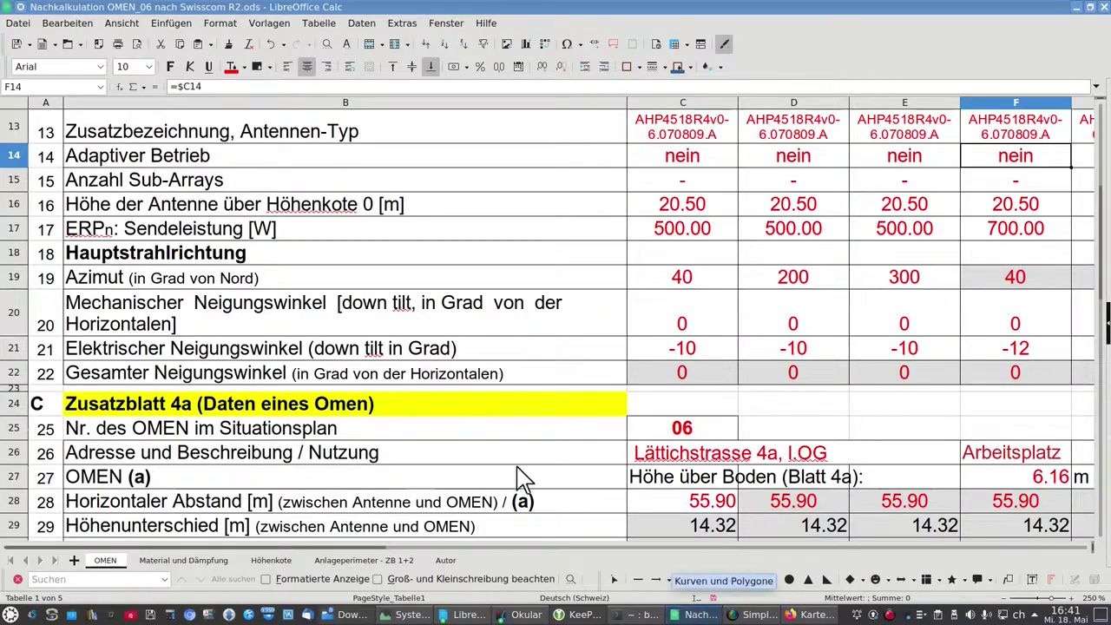
left_click(364, 560)
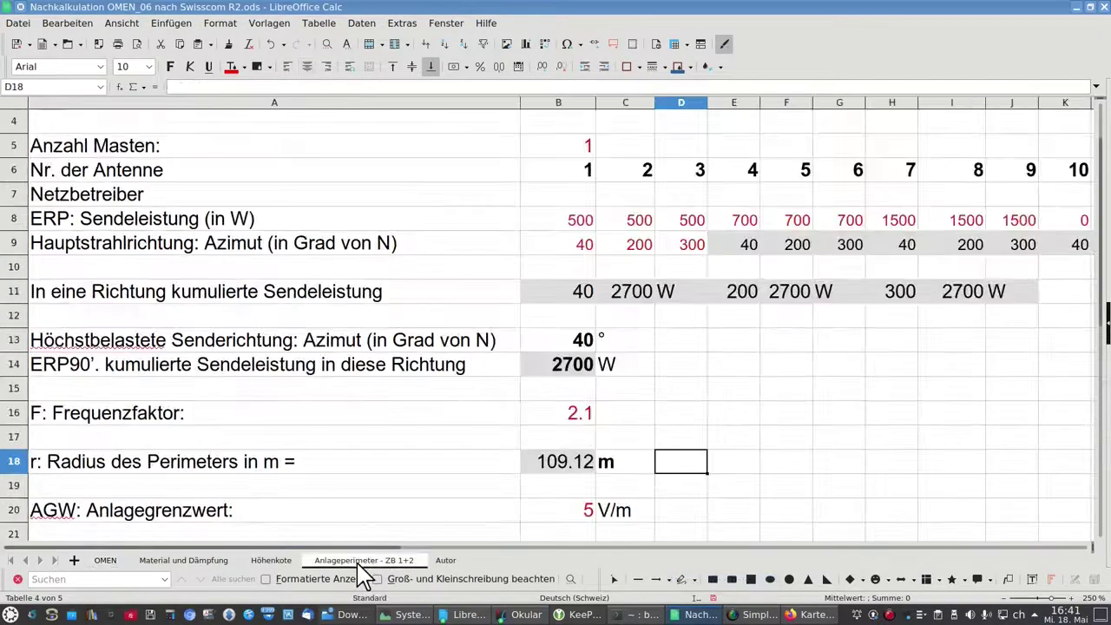
scroll(433, 461, "down", 1)
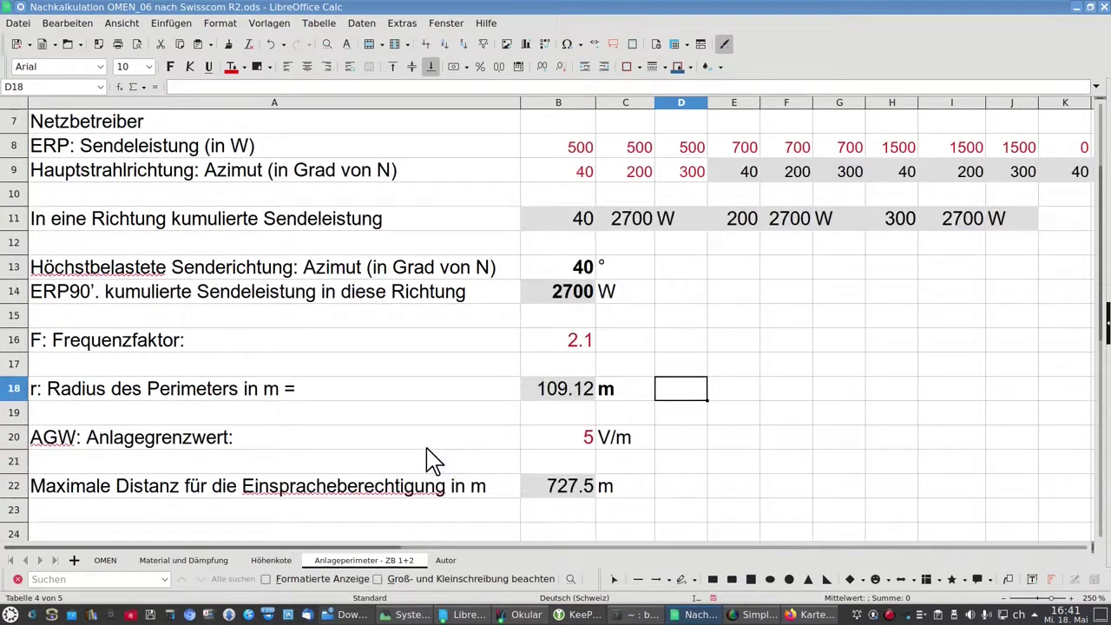
left_click(573, 491)
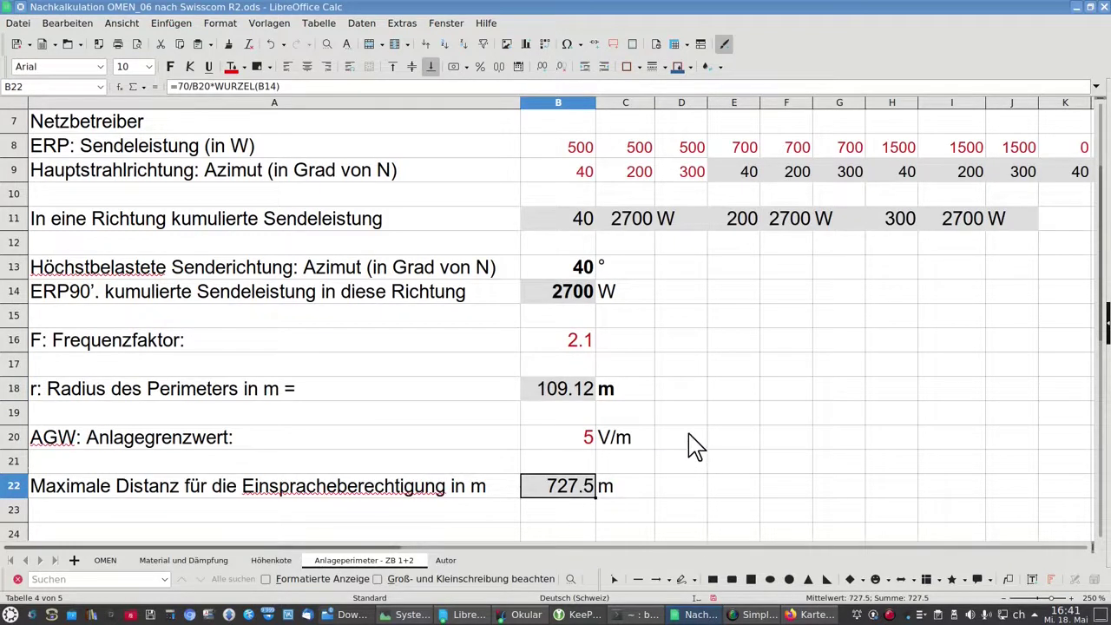
Step: Review the antenna power values and the maximum objection distance formula in B22 on the Anlageperimeter - ZB 1+2 sheet
scroll(691, 442, "up", 2)
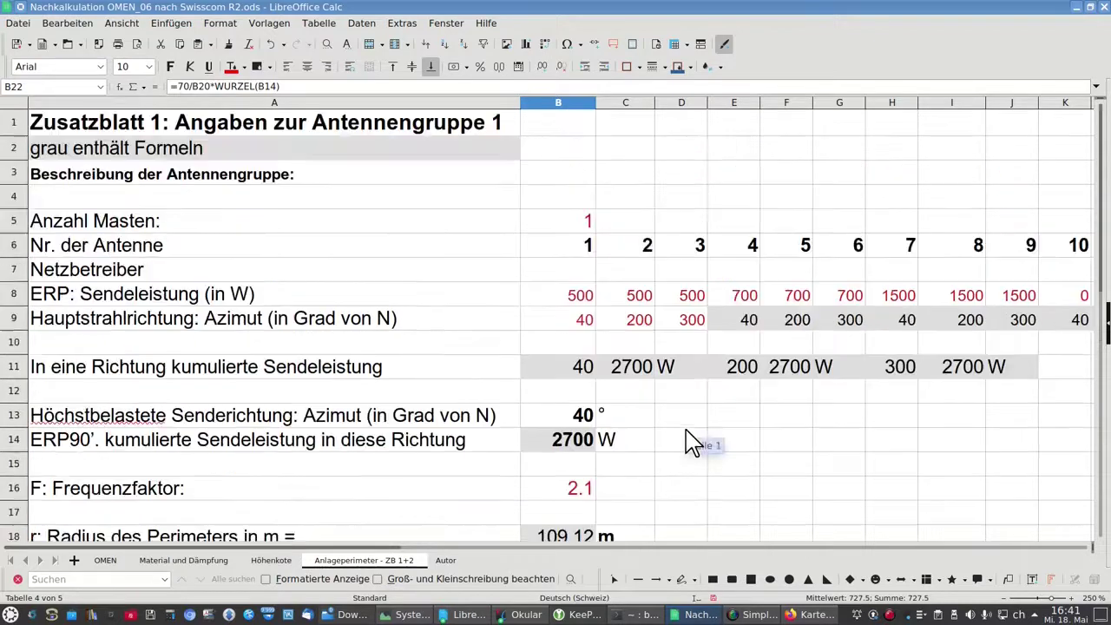
scroll(692, 442, "down", 2)
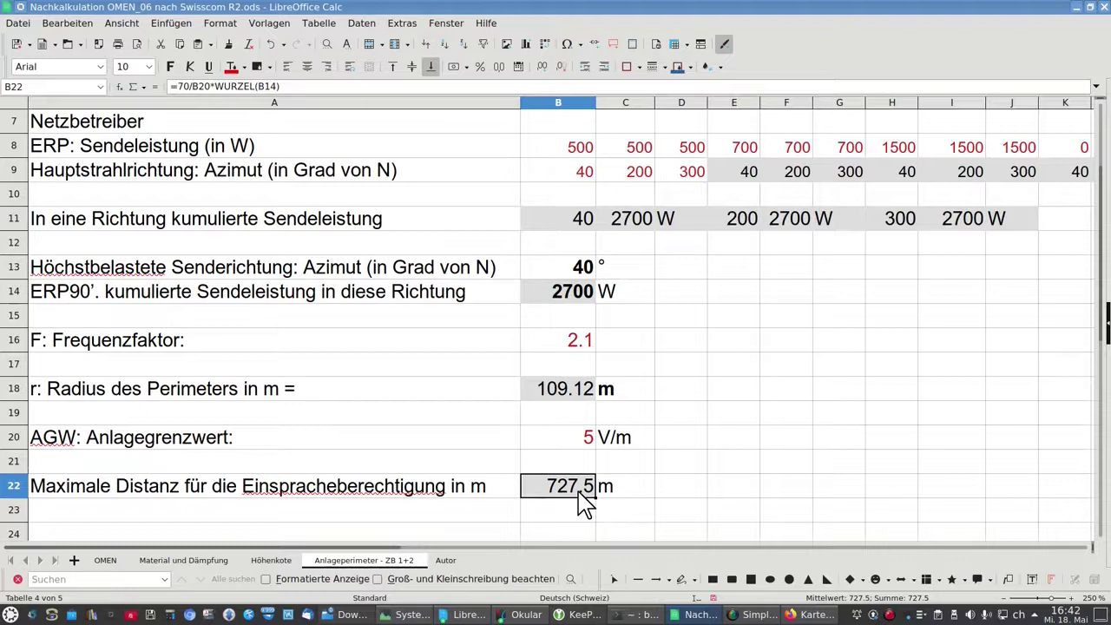
left_click(648, 490)
left_click(699, 490)
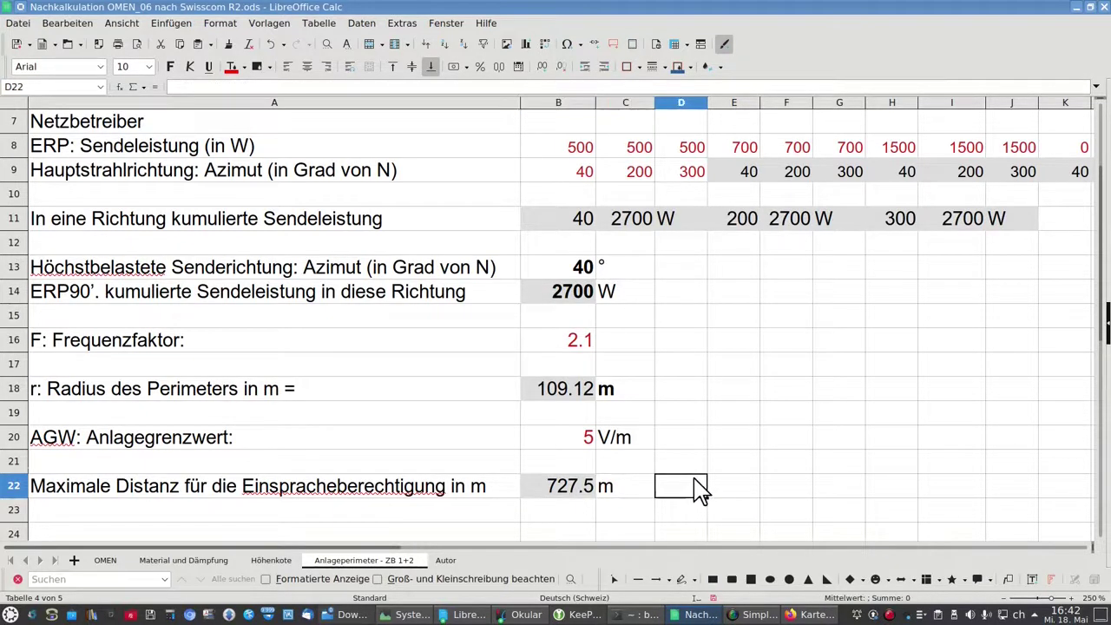
left_click(696, 472)
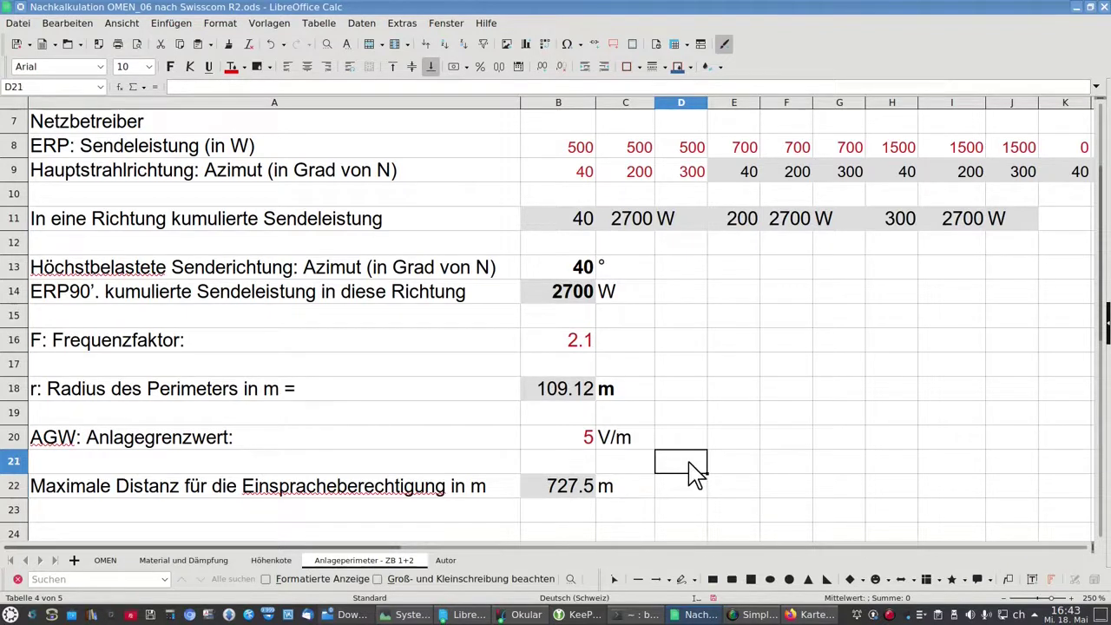
left_click(564, 468)
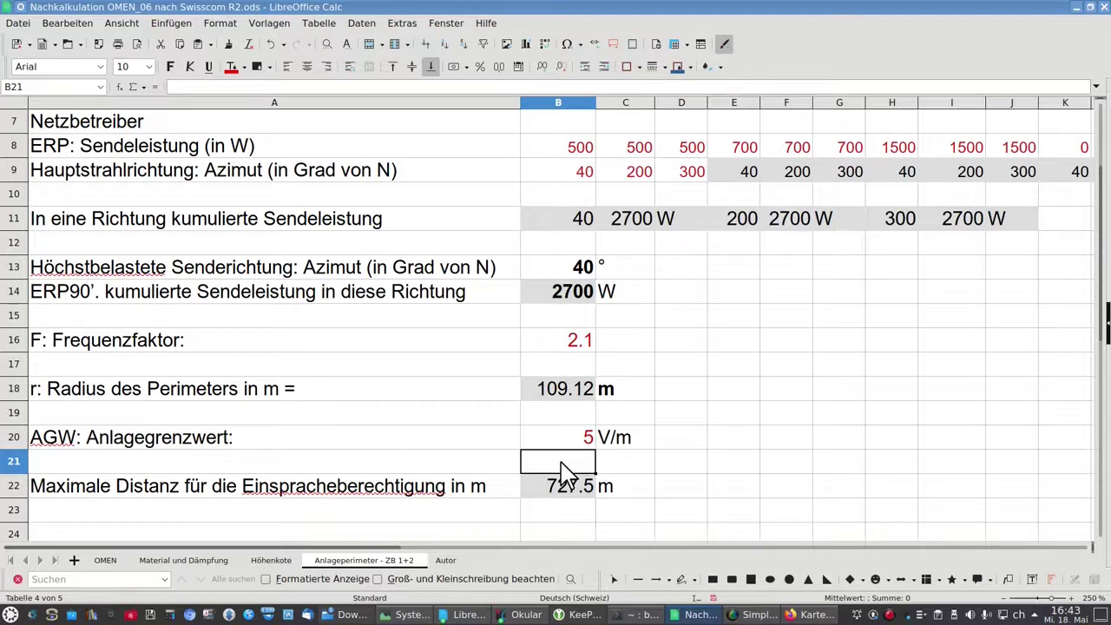
left_click(574, 488)
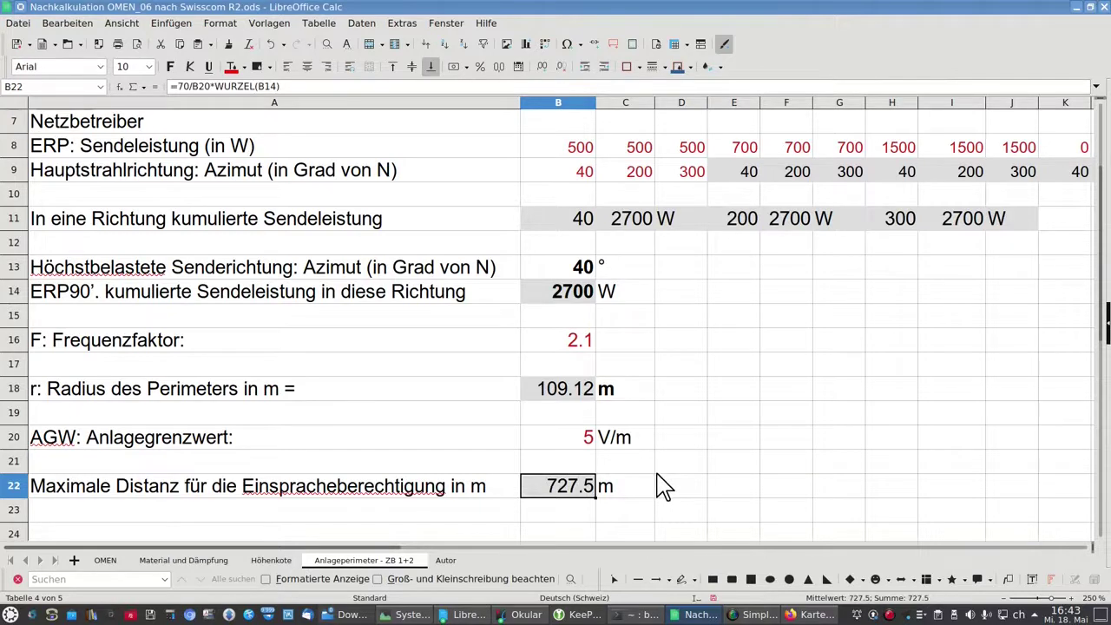
scroll(660, 484, "up", 2)
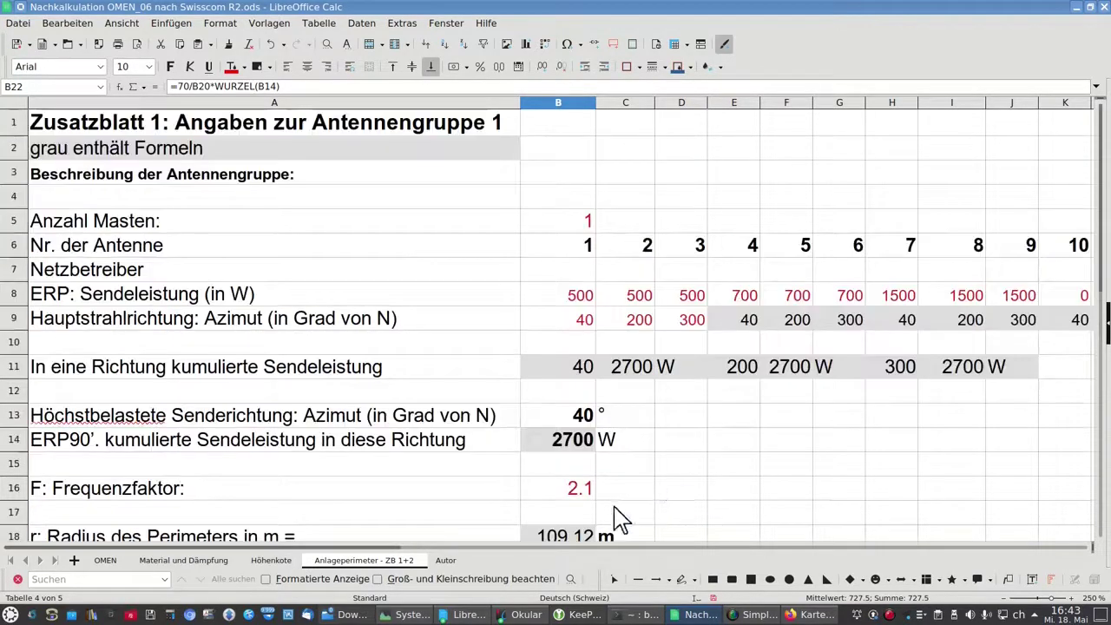
Step: Switch to the federal map in Firefox and examine the buildings in and around the perimeter circle
left_click(815, 614)
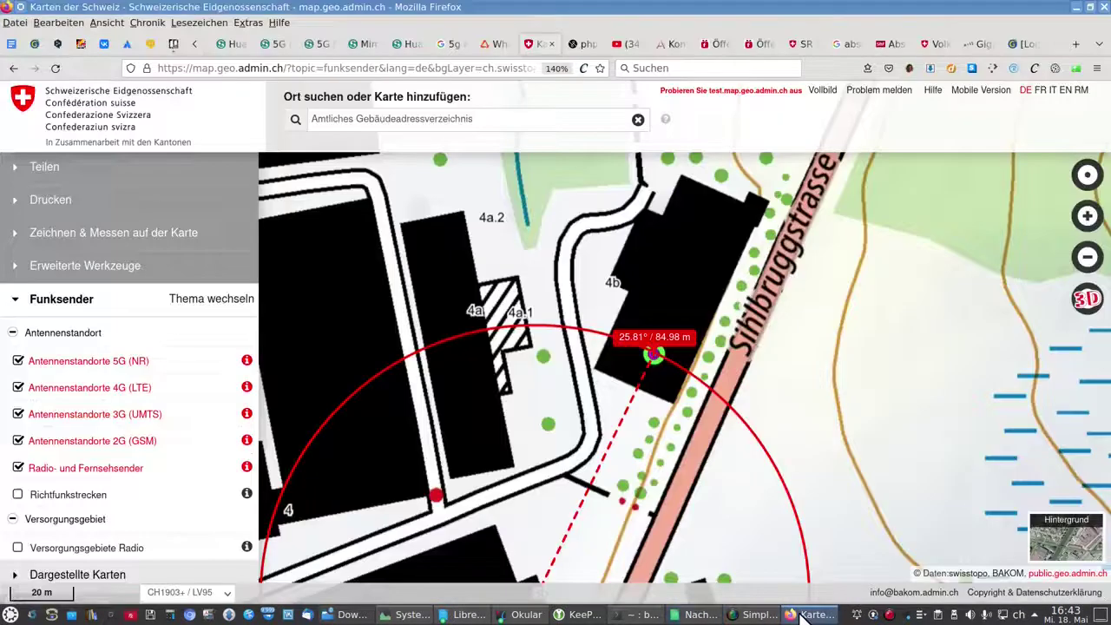
scroll(739, 505, "down", 1)
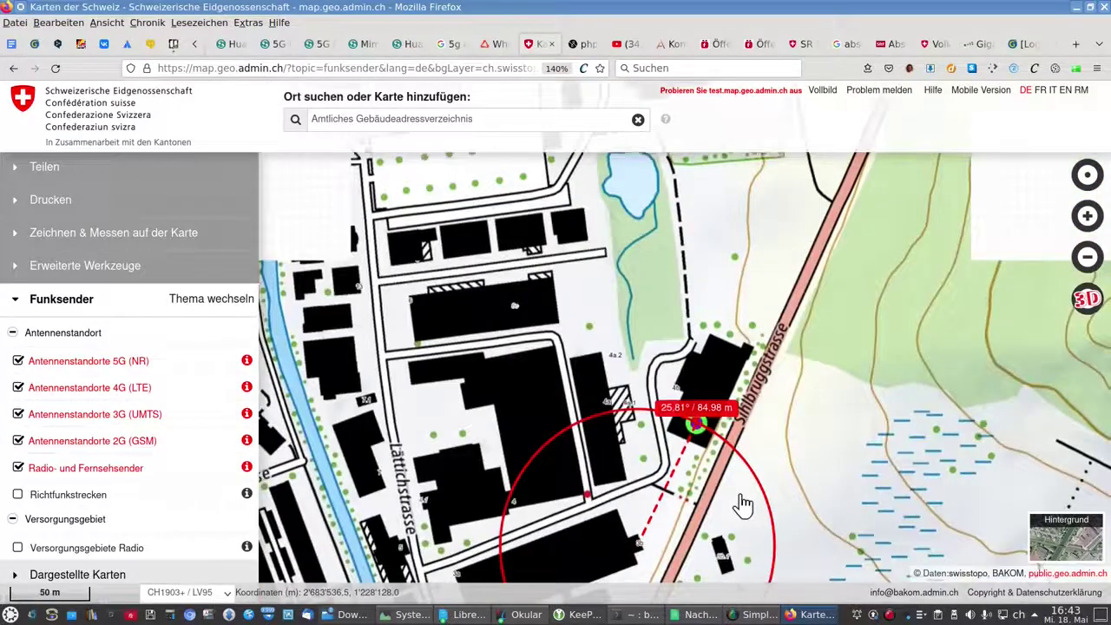
left_click_drag(740, 457, 751, 297)
scroll(752, 318, "down", 1)
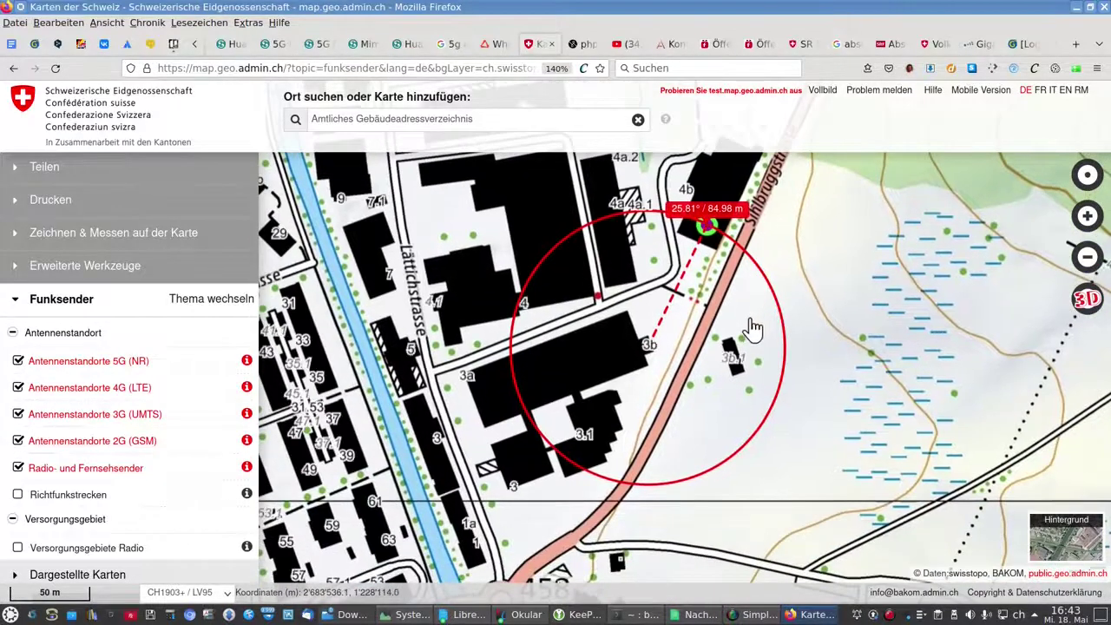
scroll(752, 326, "down", 1)
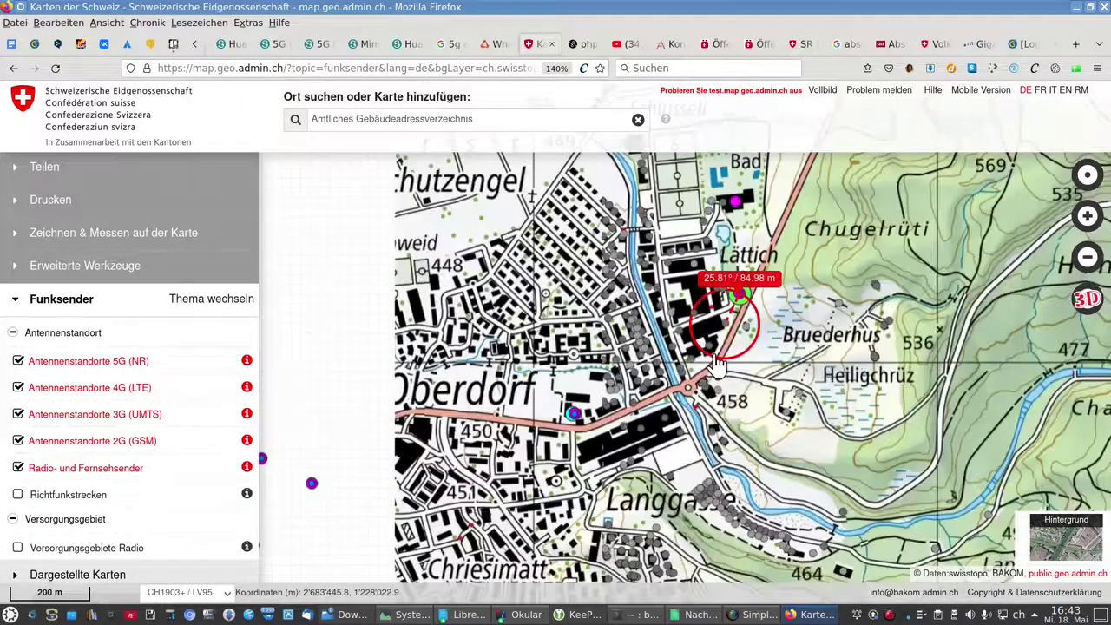
scroll(737, 412, "up", 1)
left_click_drag(665, 258, 634, 460)
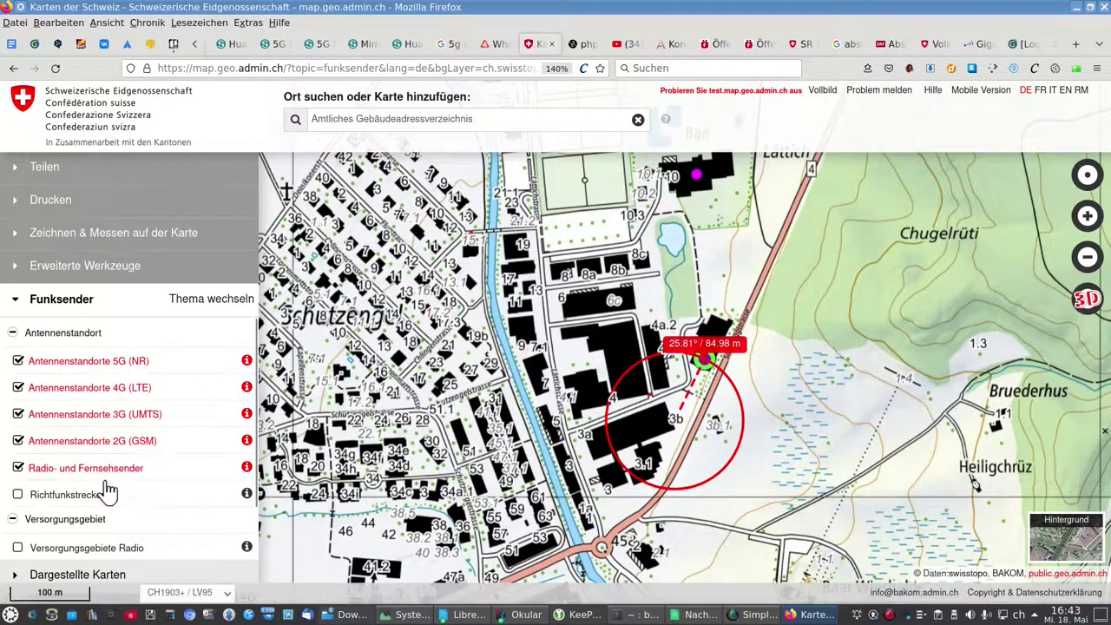
Step: Look through the Funksender theme's layer list, including the Hintergrund Daten group, for the building address layer
scroll(107, 489, "down", 1)
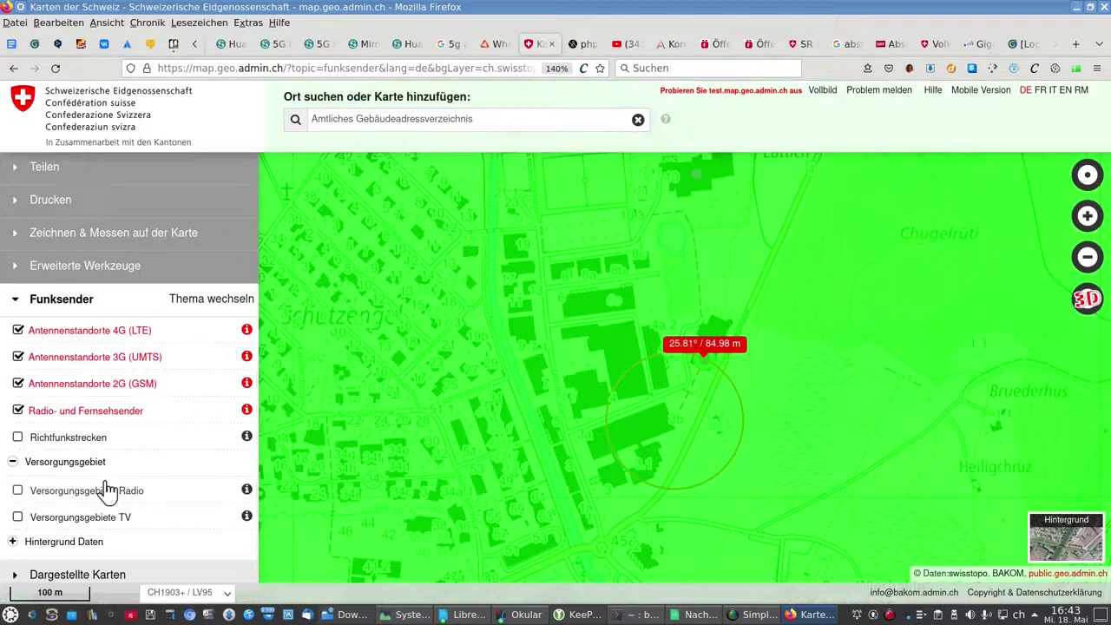
scroll(107, 489, "up", 1)
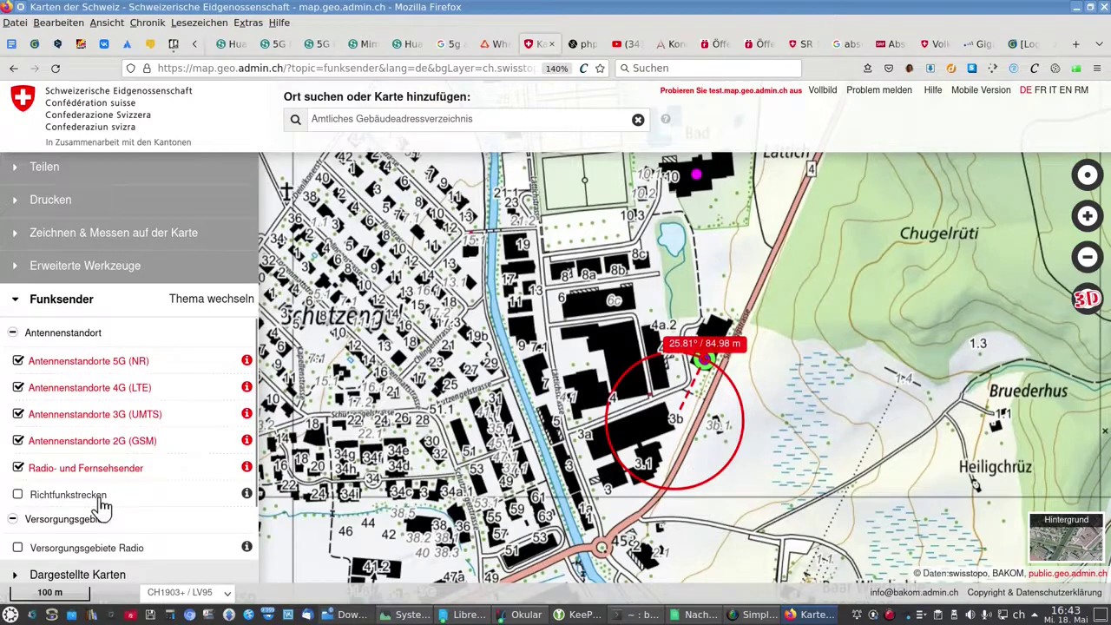
scroll(102, 506, "down", 1)
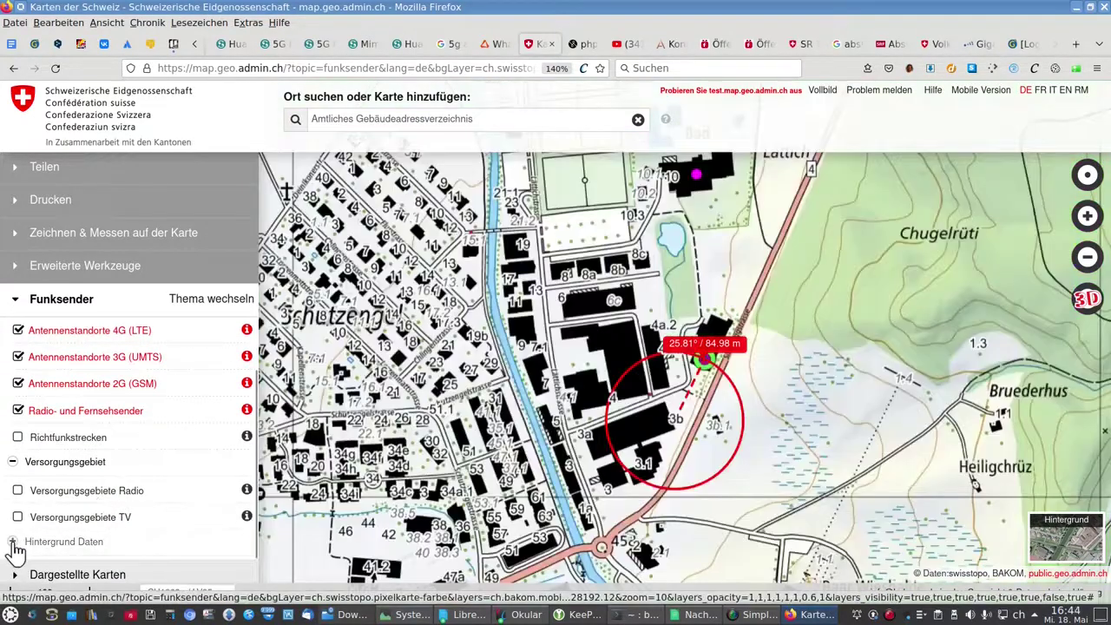
left_click(13, 541)
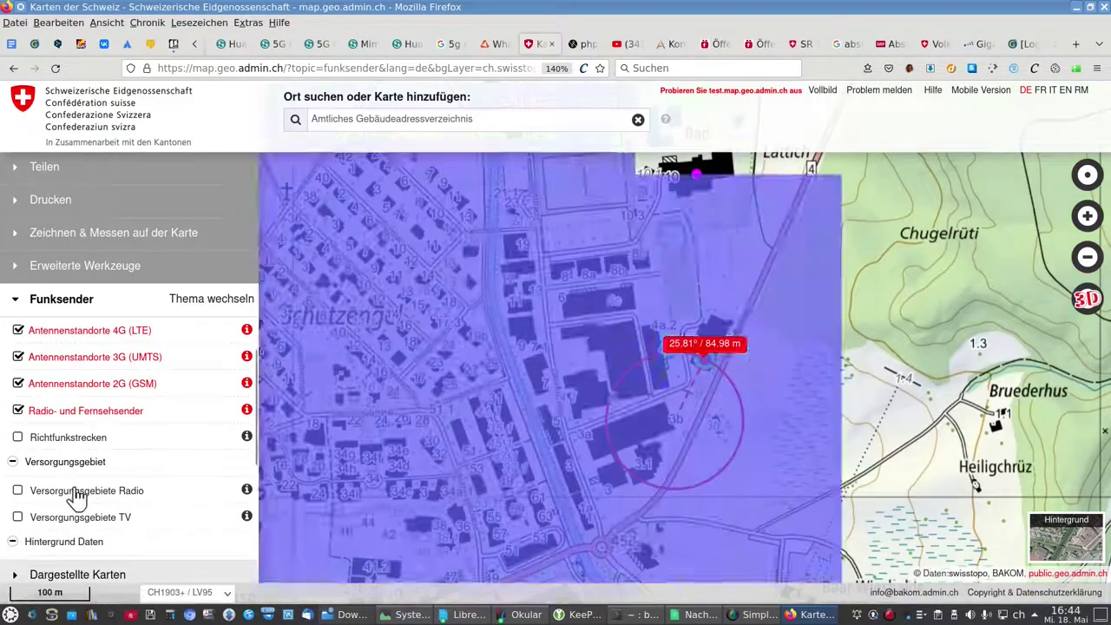
scroll(79, 492, "down", 2)
scroll(76, 495, "down", 1)
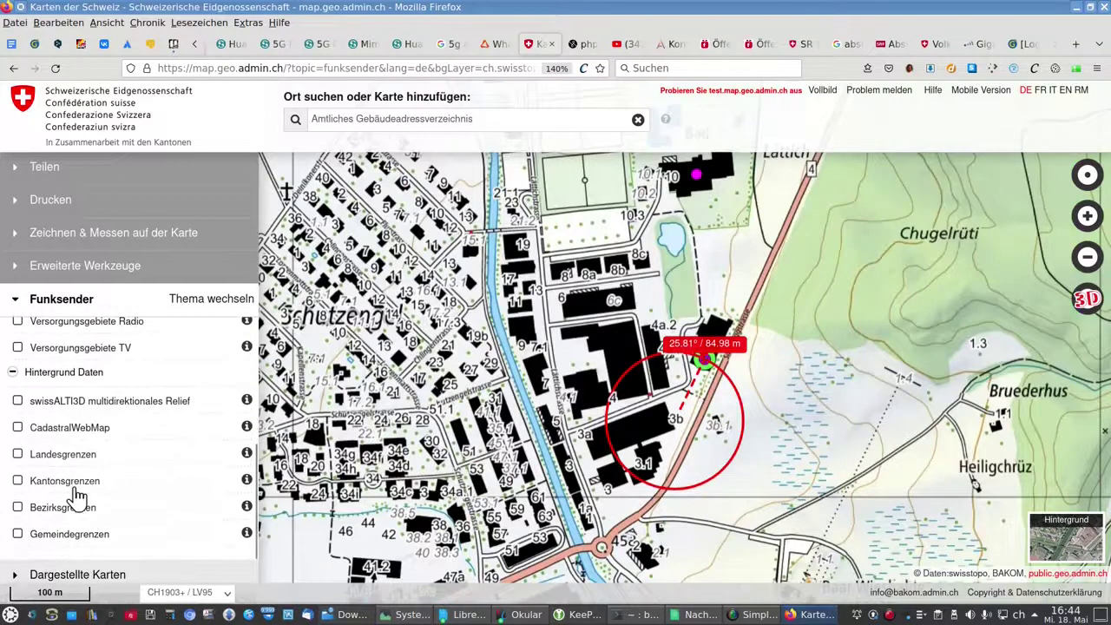
scroll(77, 495, "up", 3)
scroll(76, 495, "up", 1)
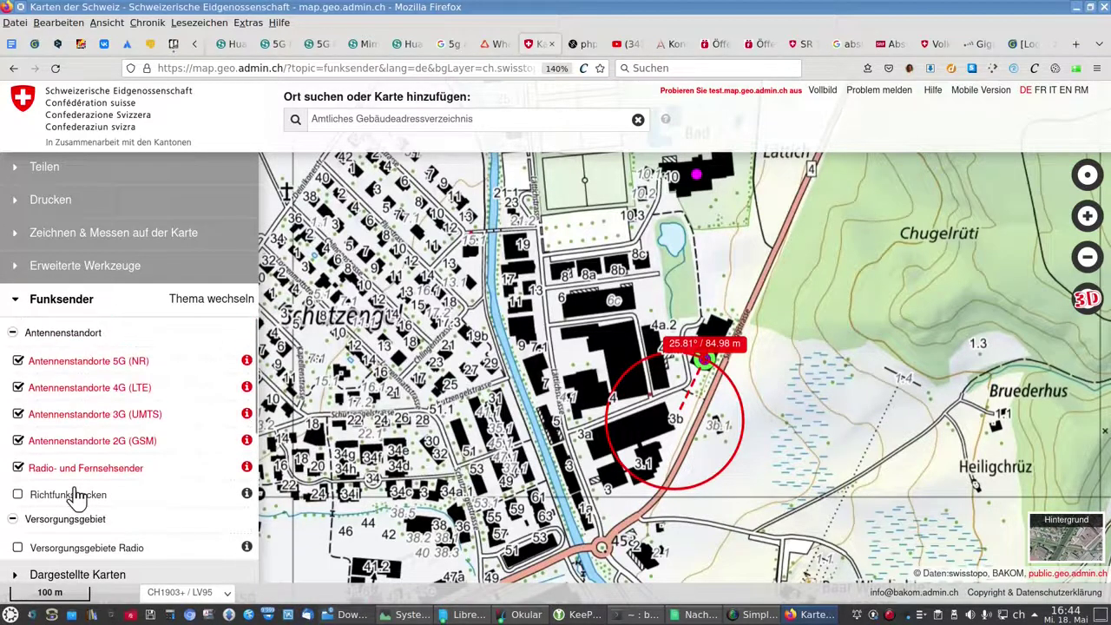
Step: Hide the Amtliches Gebäudeadressverzeichnis layer among the displayed maps, keeping the Antennenstandorte 2G (GSM) layer visible
left_click(17, 300)
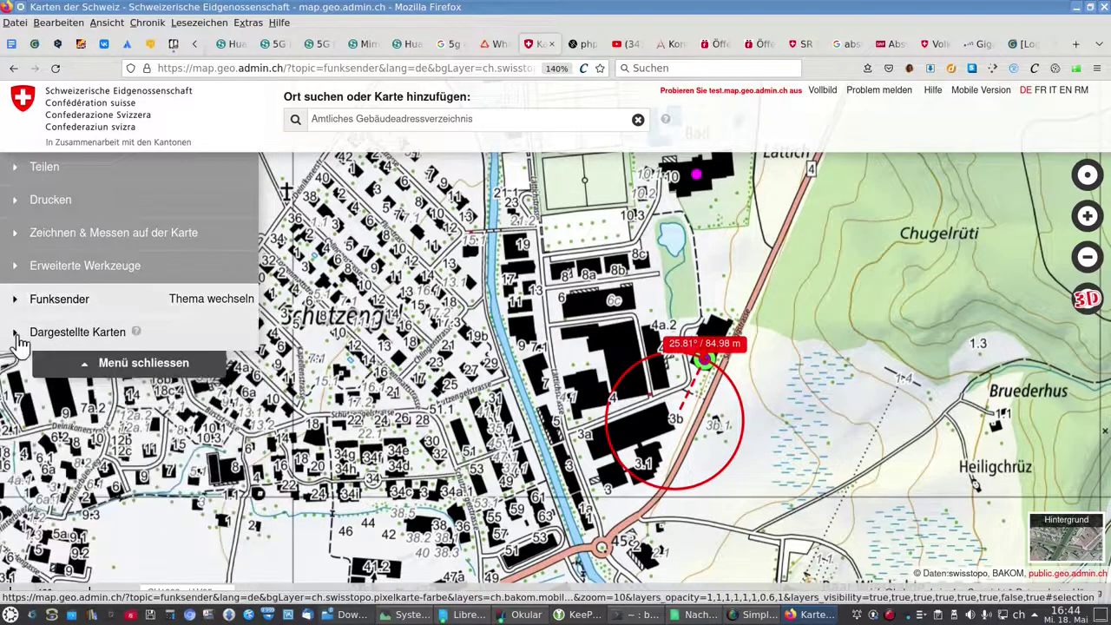
left_click(17, 333)
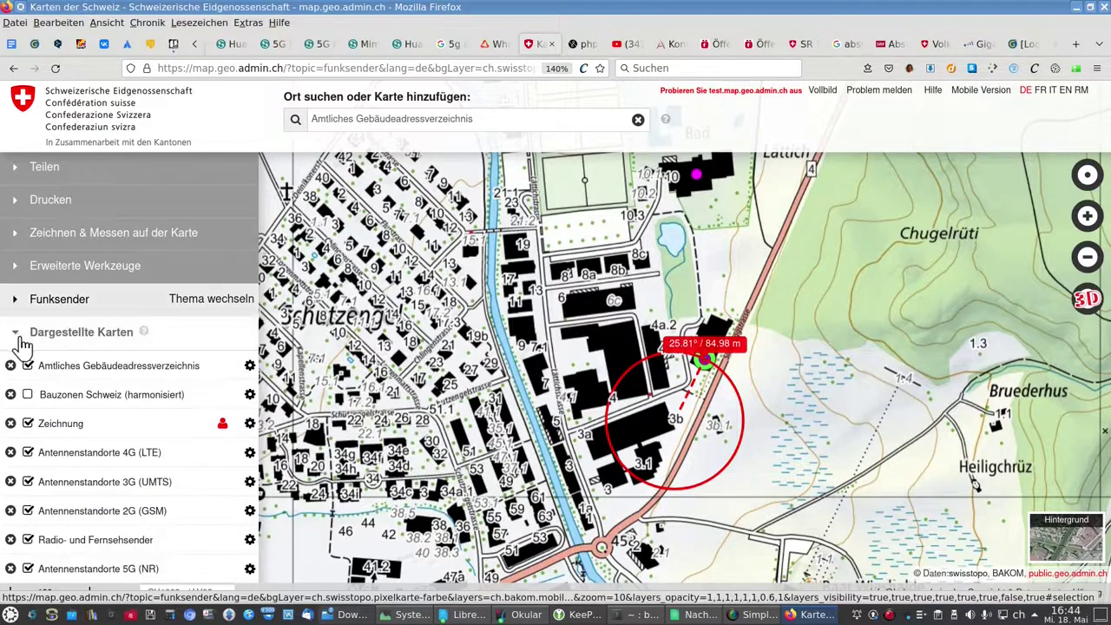
left_click(27, 367)
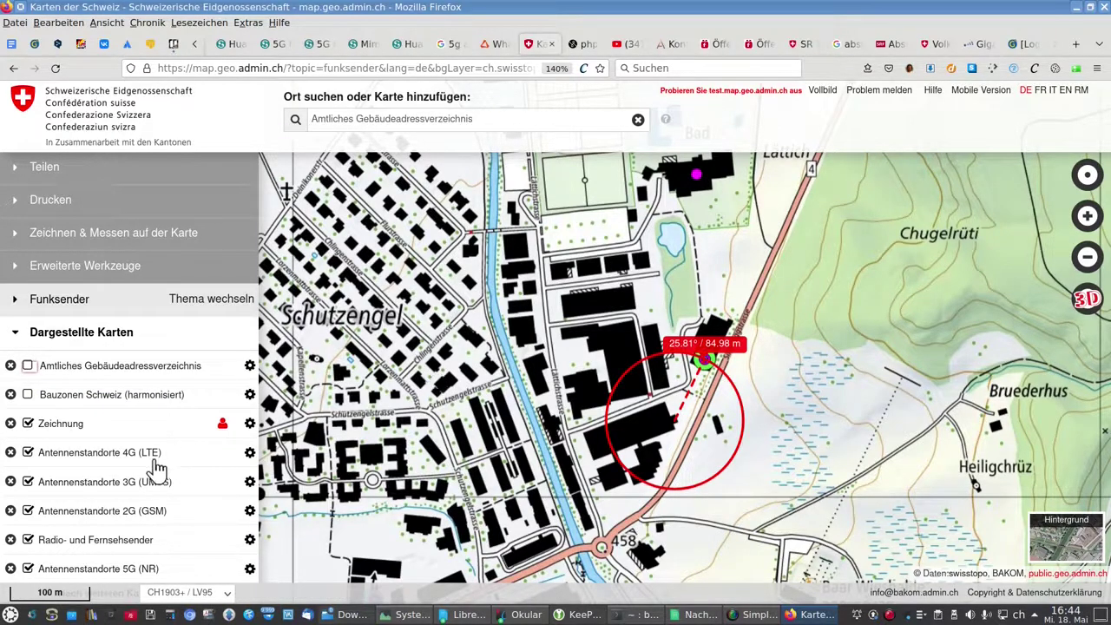
left_click(28, 512)
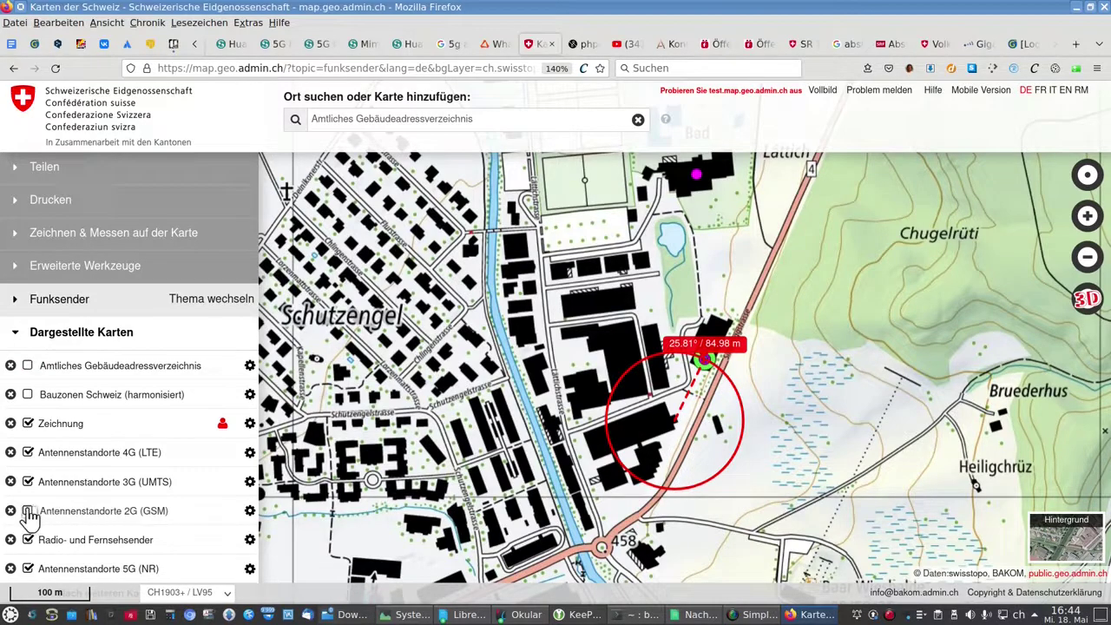
left_click(29, 512)
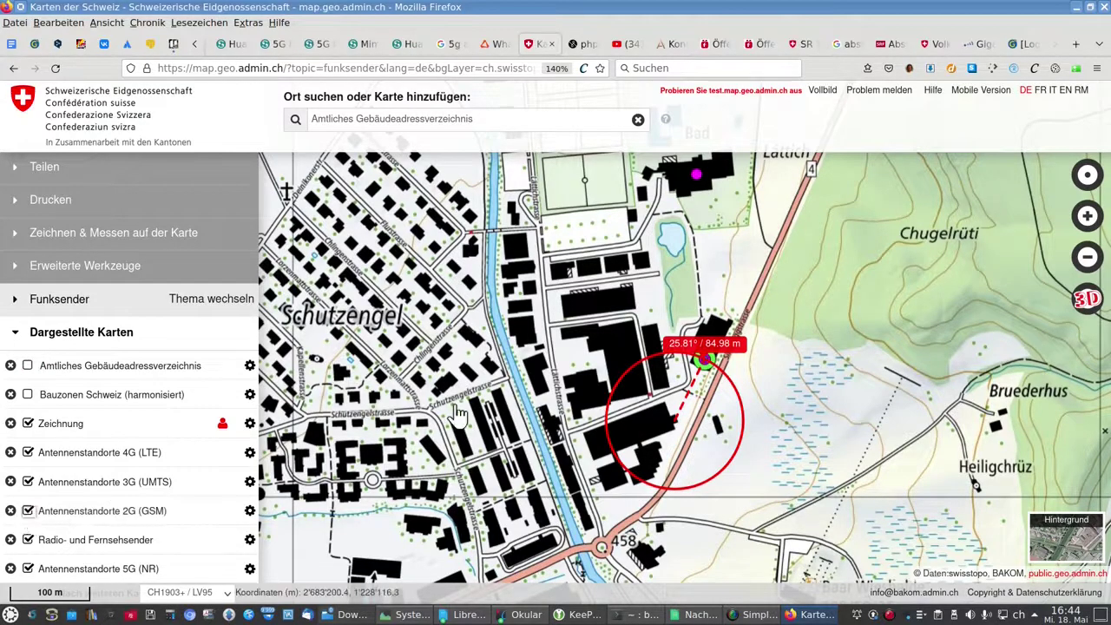
scroll(458, 415, "down", 1)
scroll(458, 415, "down", 1)
left_click_drag(441, 464, 450, 395)
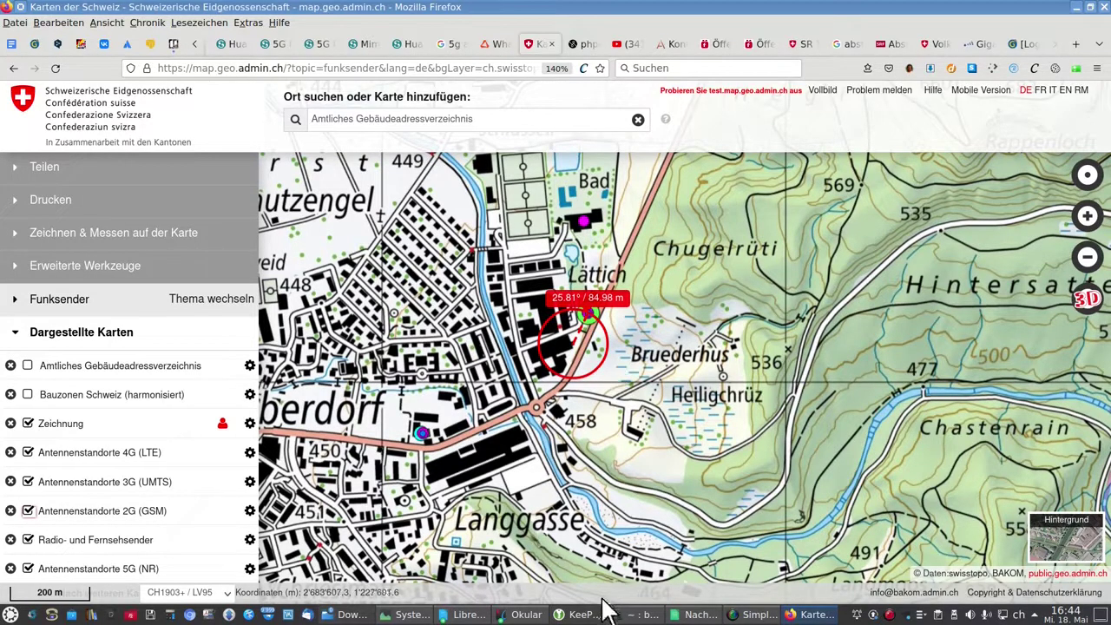
Step: Switch to the Baar Sihlbruggstrasse PDF in Okular and read the maximum objection distance at the end of Zusatzblatt 2 on page 7
left_click(529, 614)
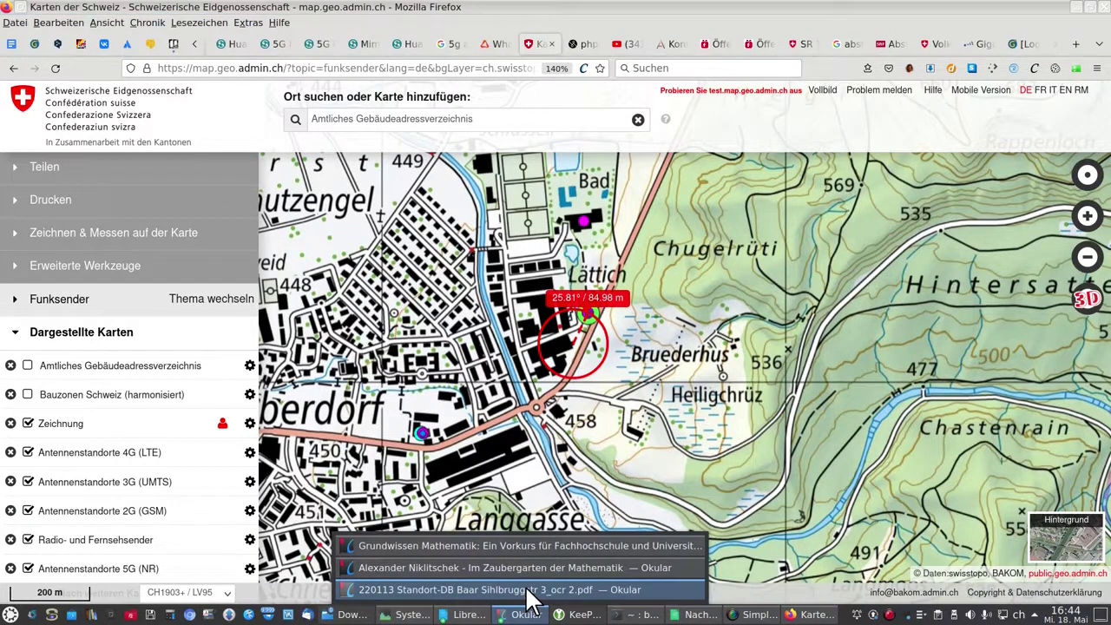
left_click(531, 590)
scroll(571, 392, "down", 1)
scroll(570, 392, "down", 2)
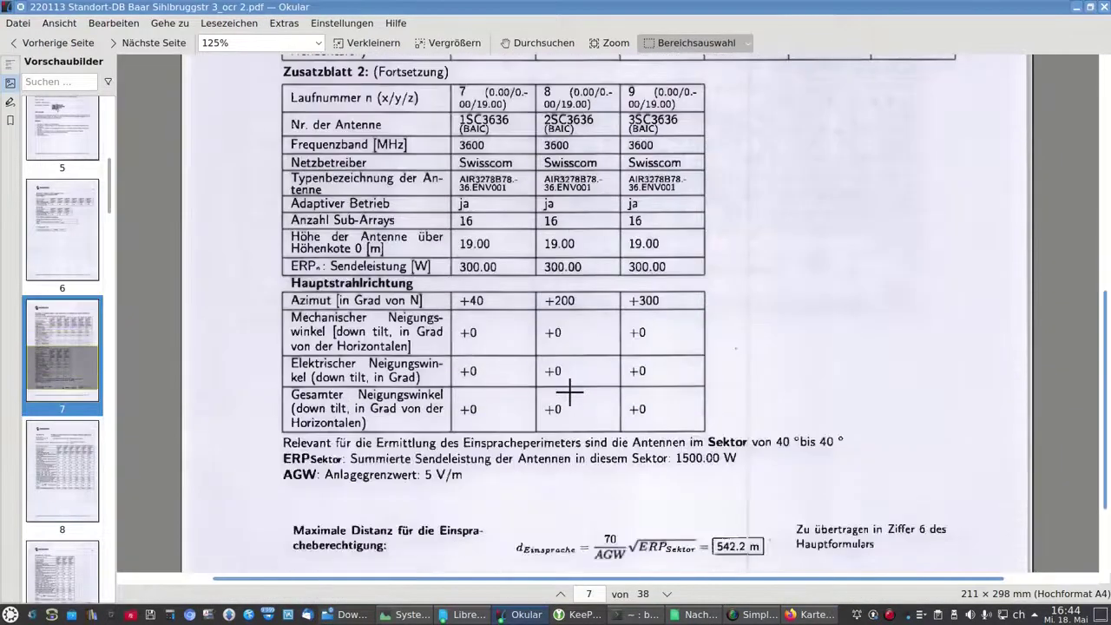
scroll(570, 392, "down", 1)
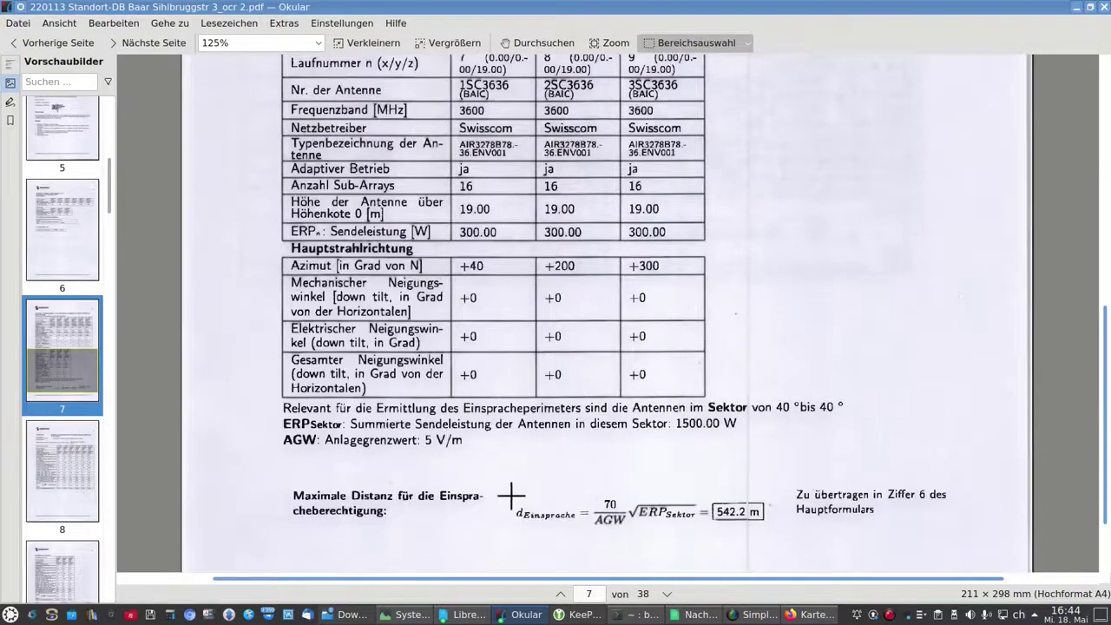
scroll(466, 495, "down", 1)
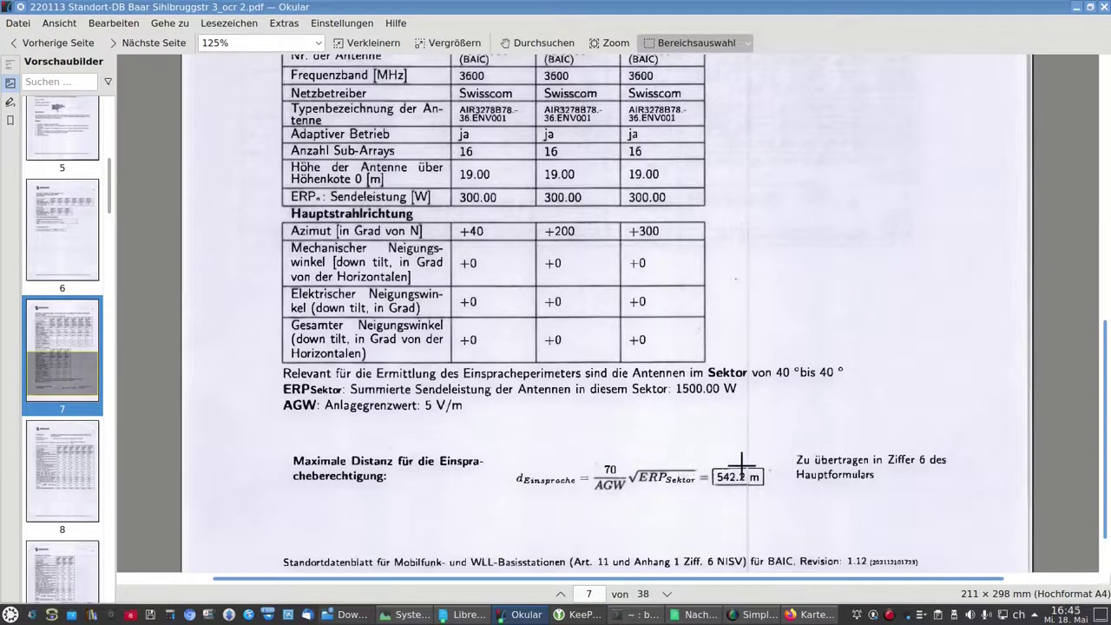
Step: Return to the federal map in Firefox and delete all drawn objects, including the perimeter circle
left_click(809, 614)
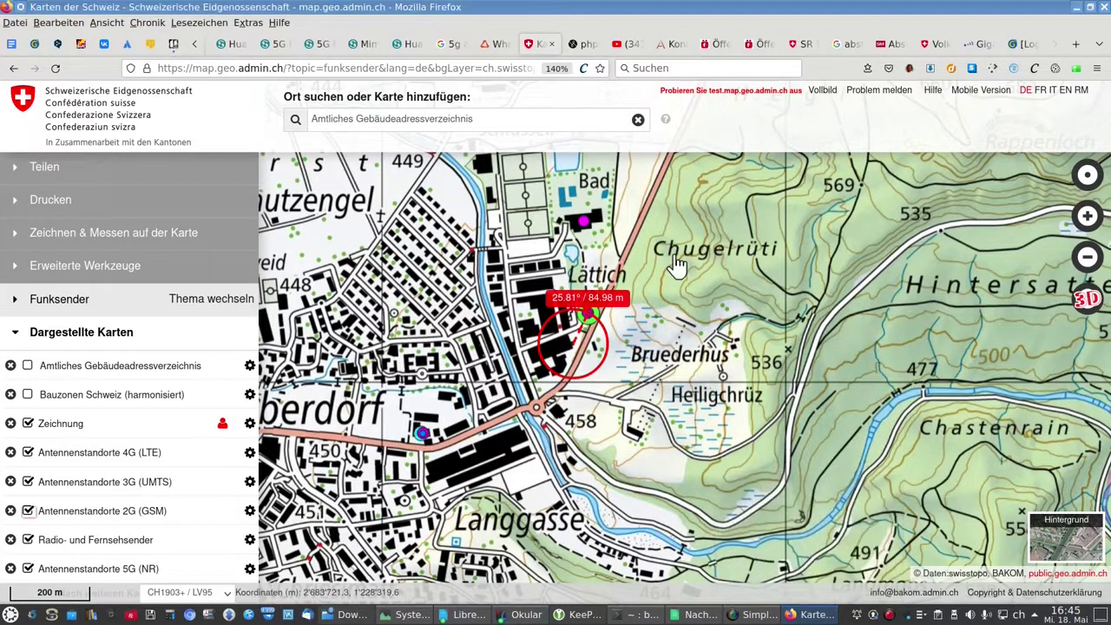
left_click(186, 232)
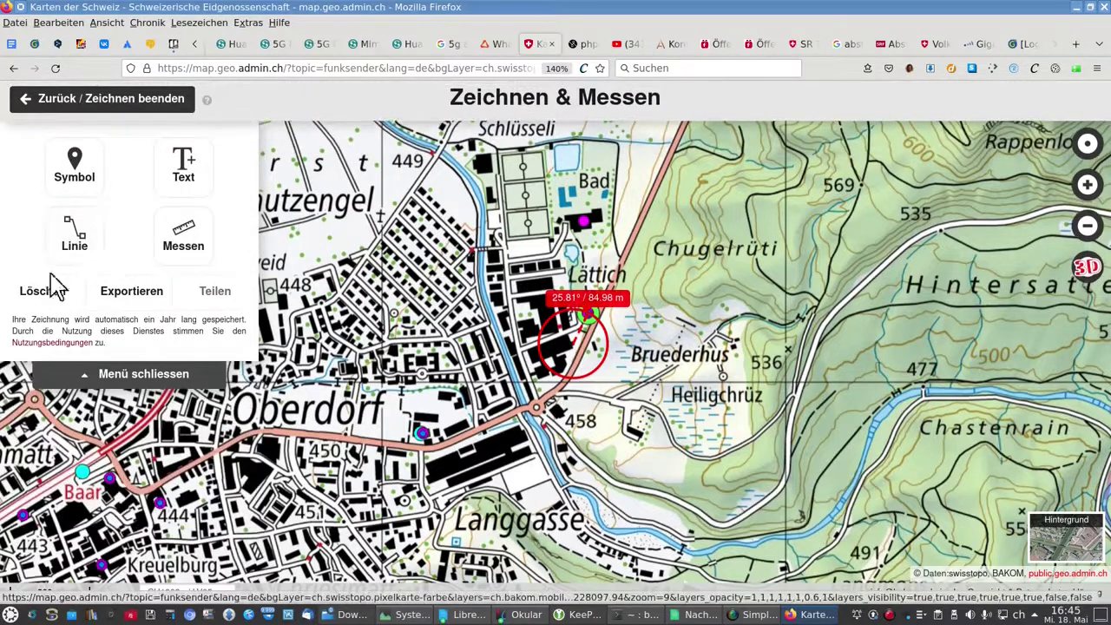
left_click(43, 292)
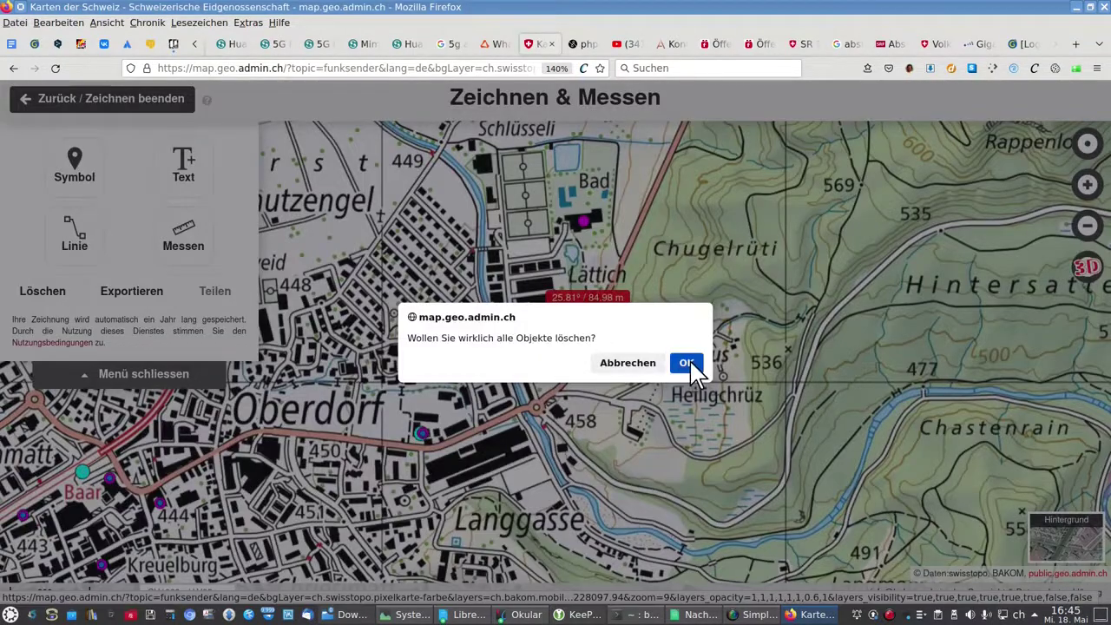
left_click(686, 364)
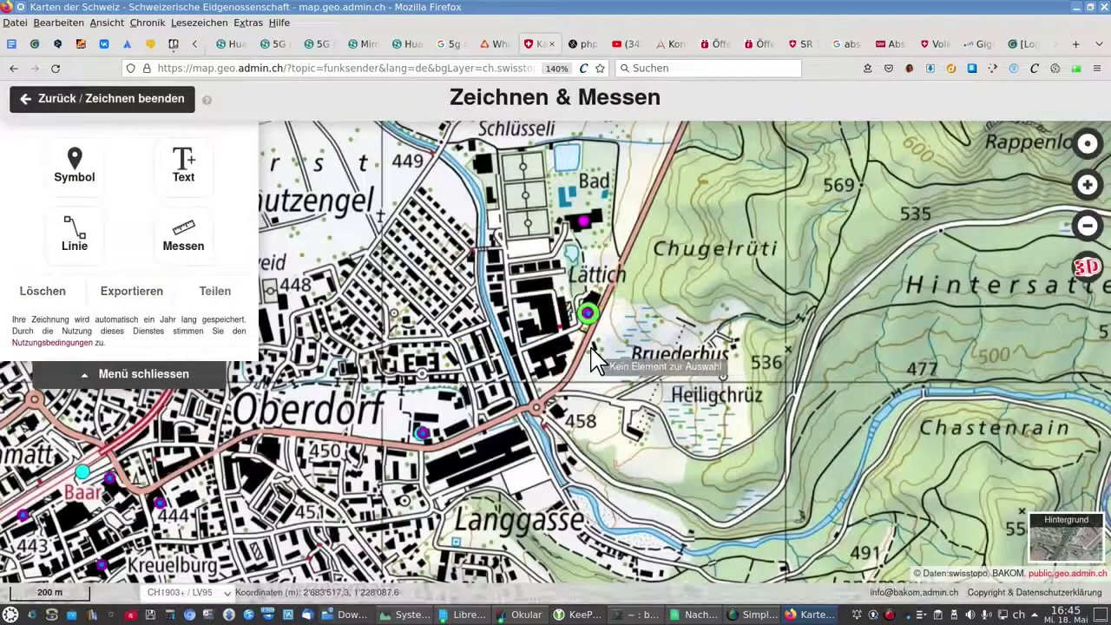
Step: Draw a 542.24 m measurement eastward from the corner of the building south of the Lättich antenna, checking the distance against the Okular PDF
scroll(593, 358, "up", 1)
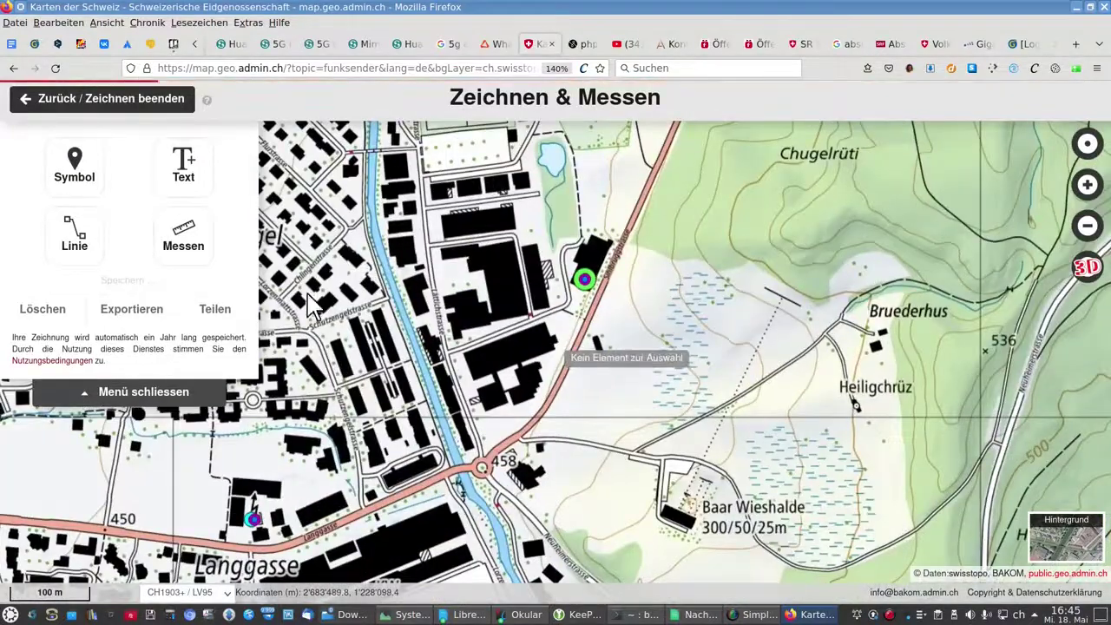
left_click(180, 249)
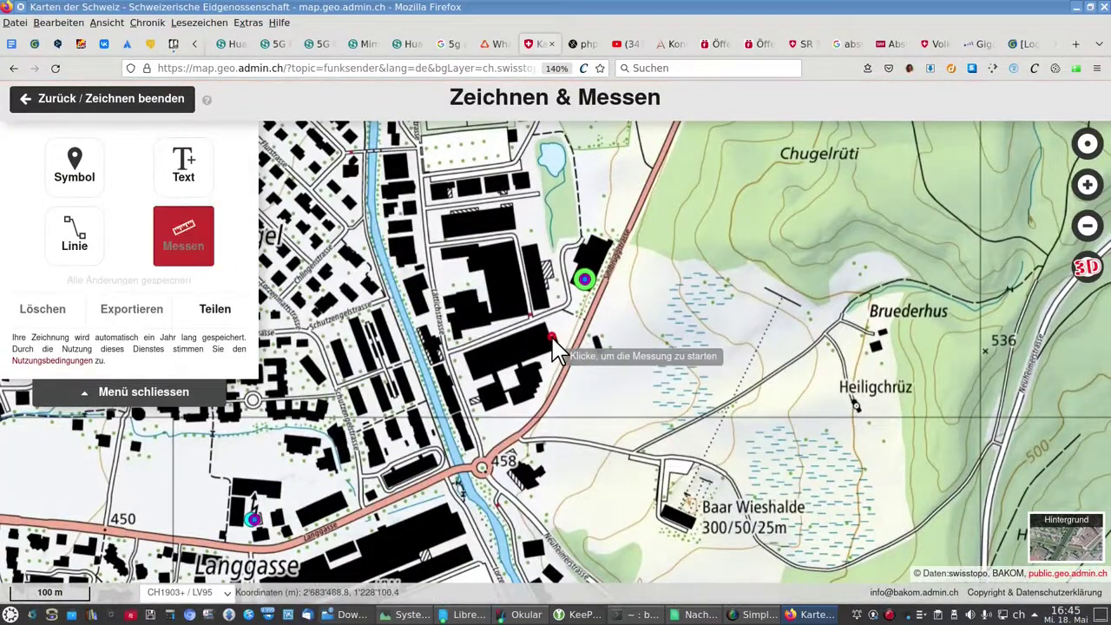
left_click(552, 339)
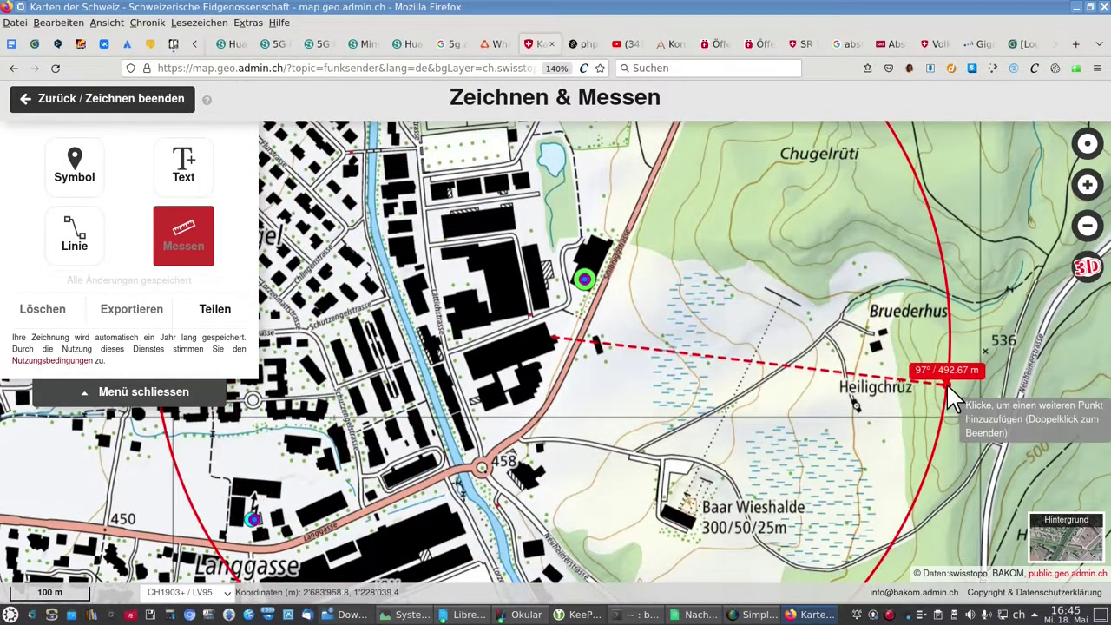
key("alt+Tab")
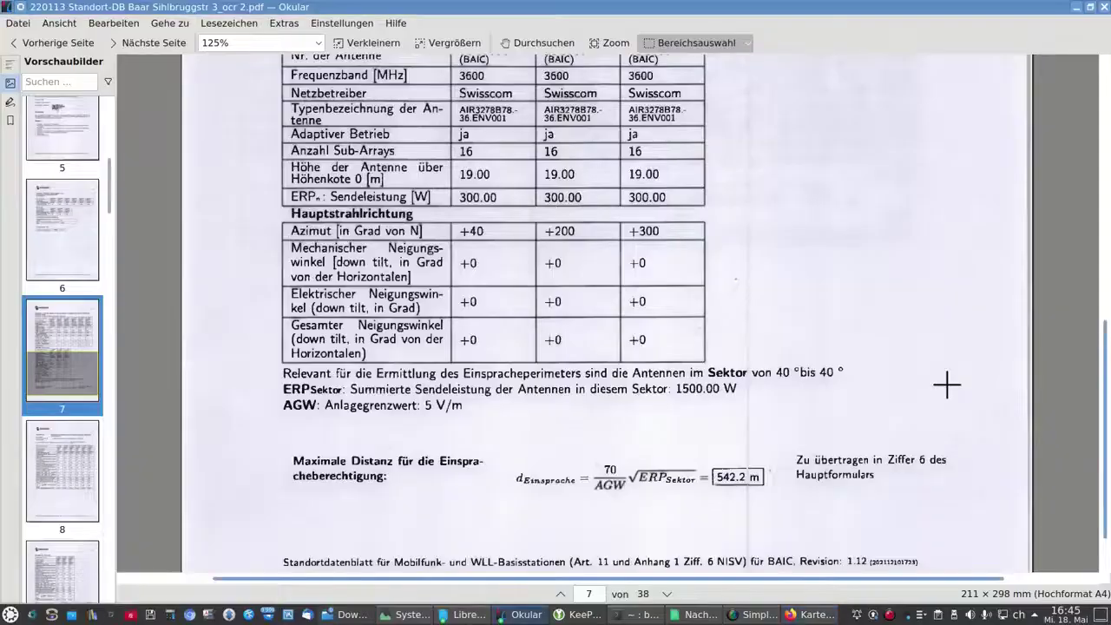
key("alt+Tab")
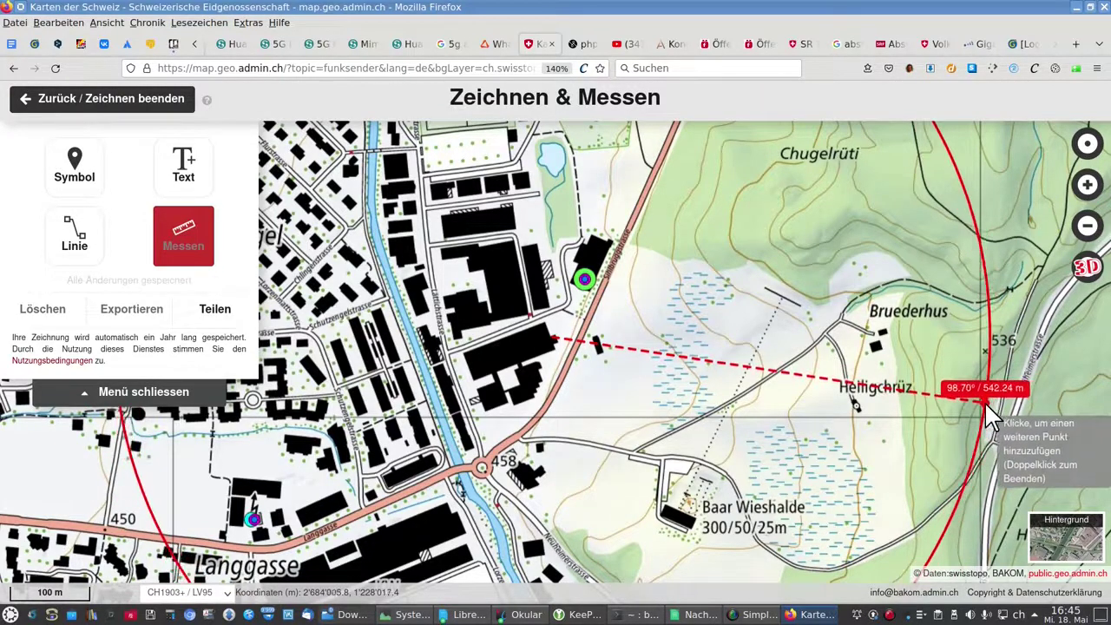
double_click(987, 405)
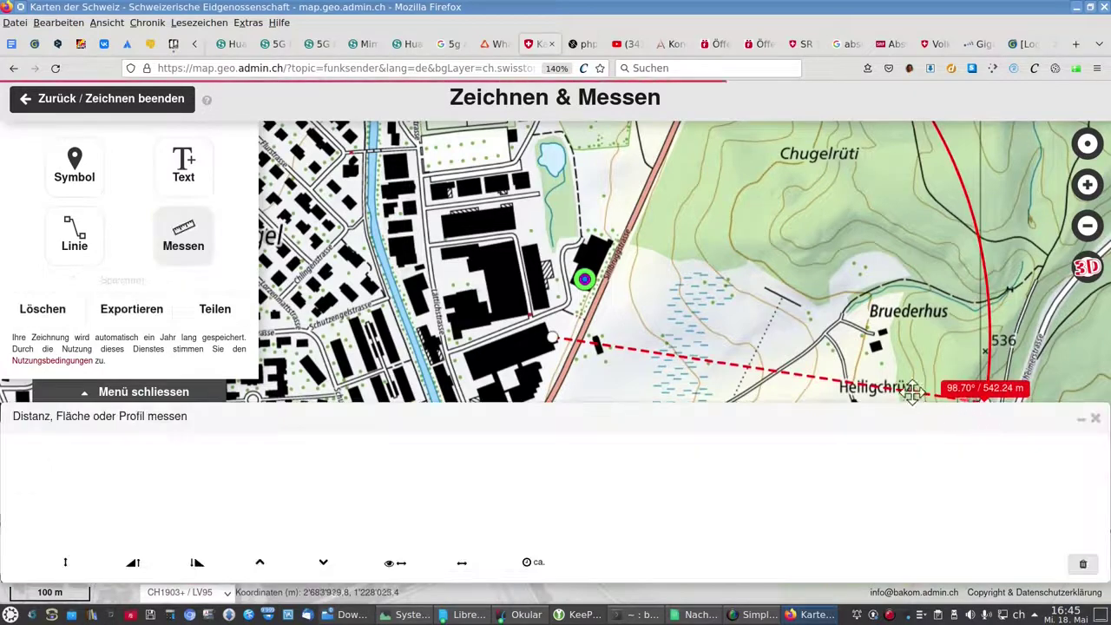
left_click(1095, 418)
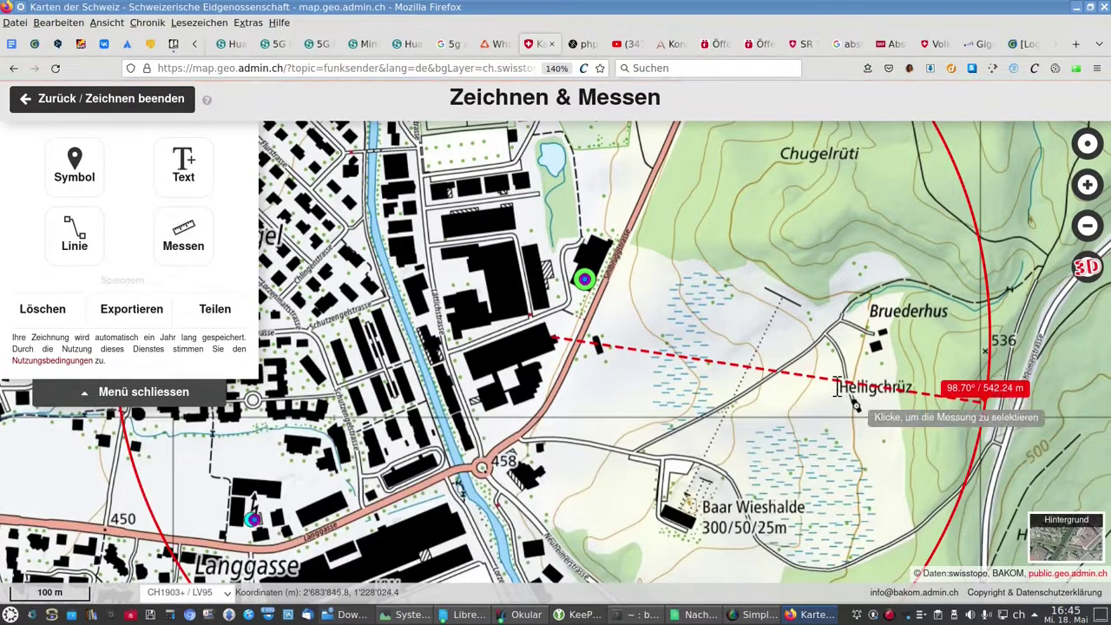
scroll(838, 395, "down", 1)
scroll(839, 395, "down", 1)
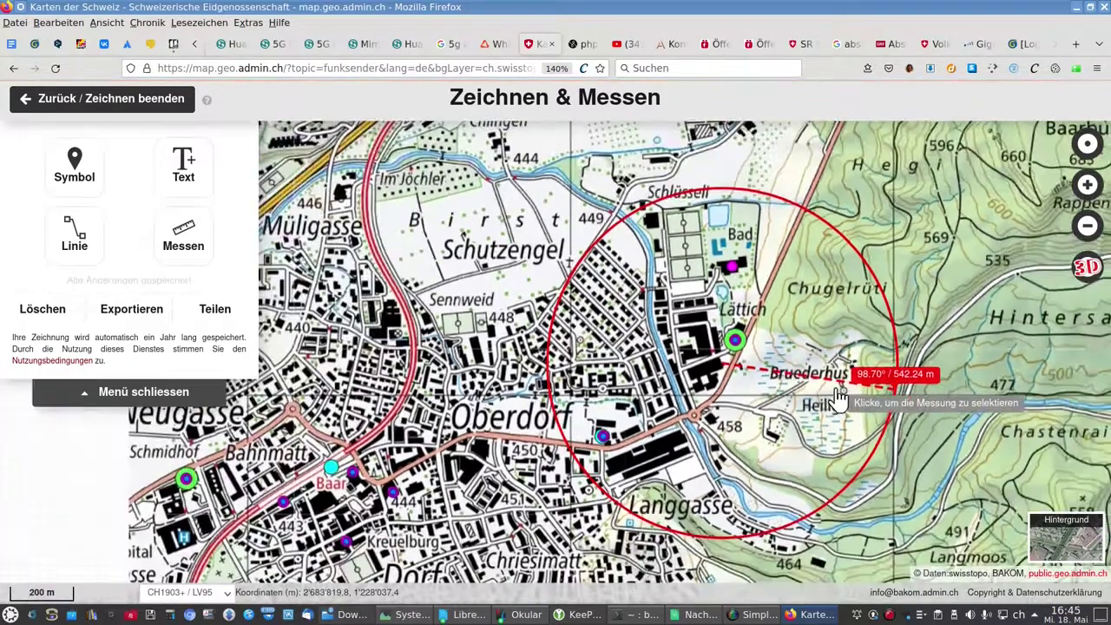
scroll(838, 396, "up", 1)
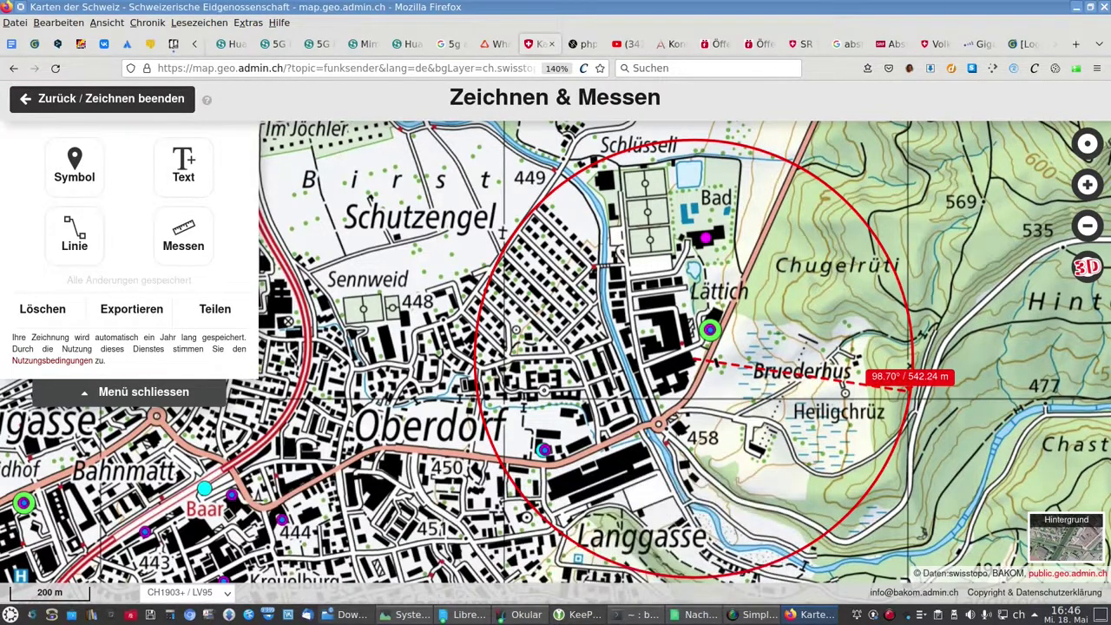
Step: Switch to the LibreOffice Calc recalculation and review the OMEN sheet's antenna data and address and usage entries in row 26
left_click(699, 616)
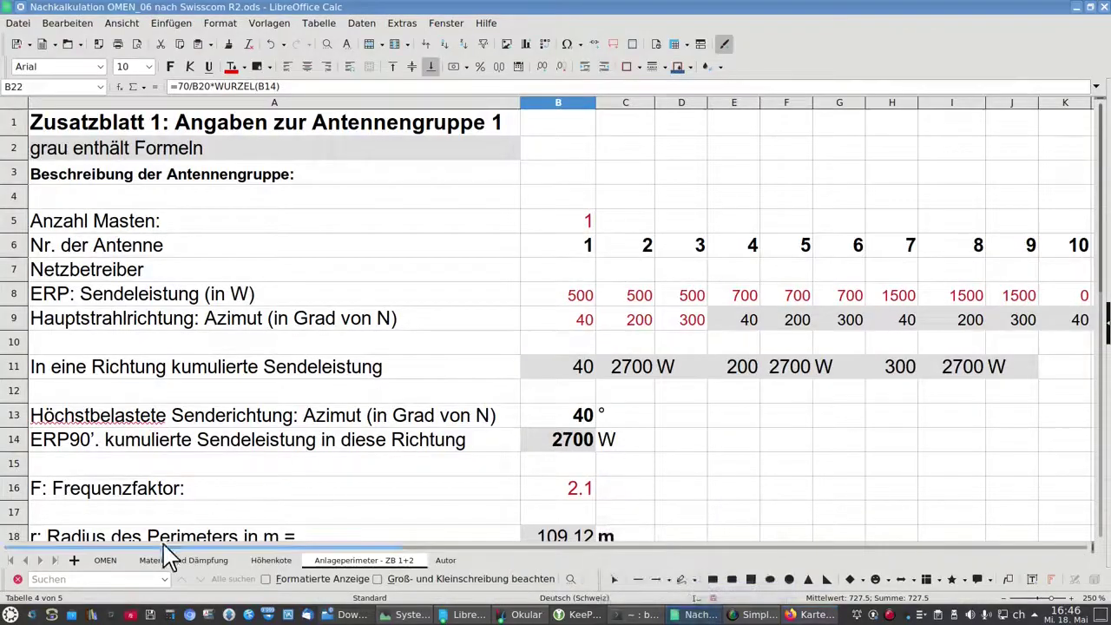
left_click(105, 561)
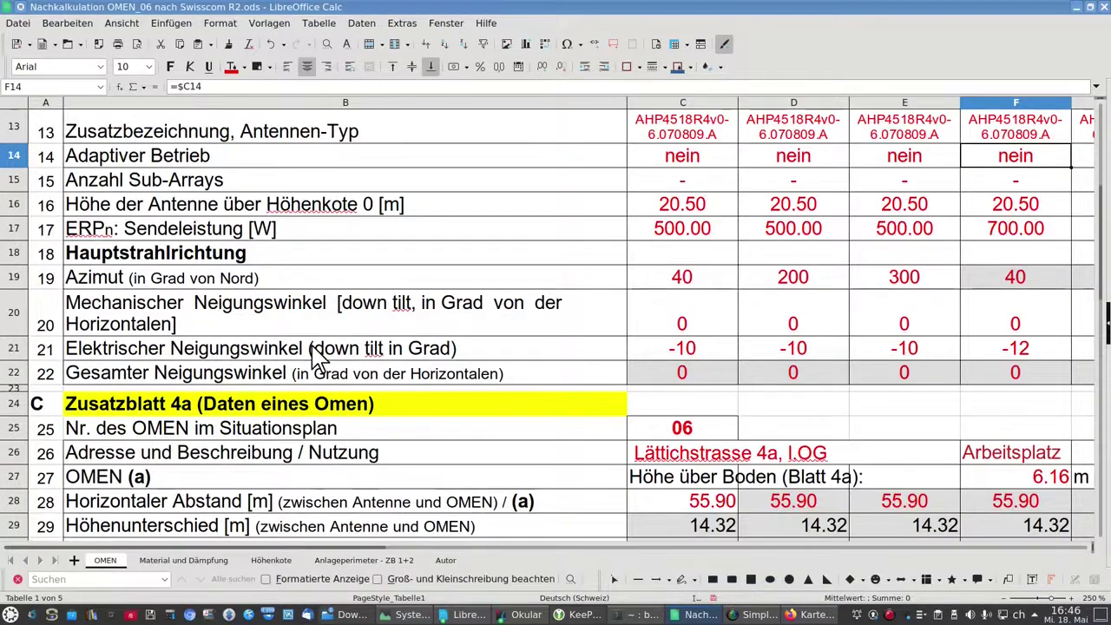
scroll(316, 356, "down", 2, "ctrl")
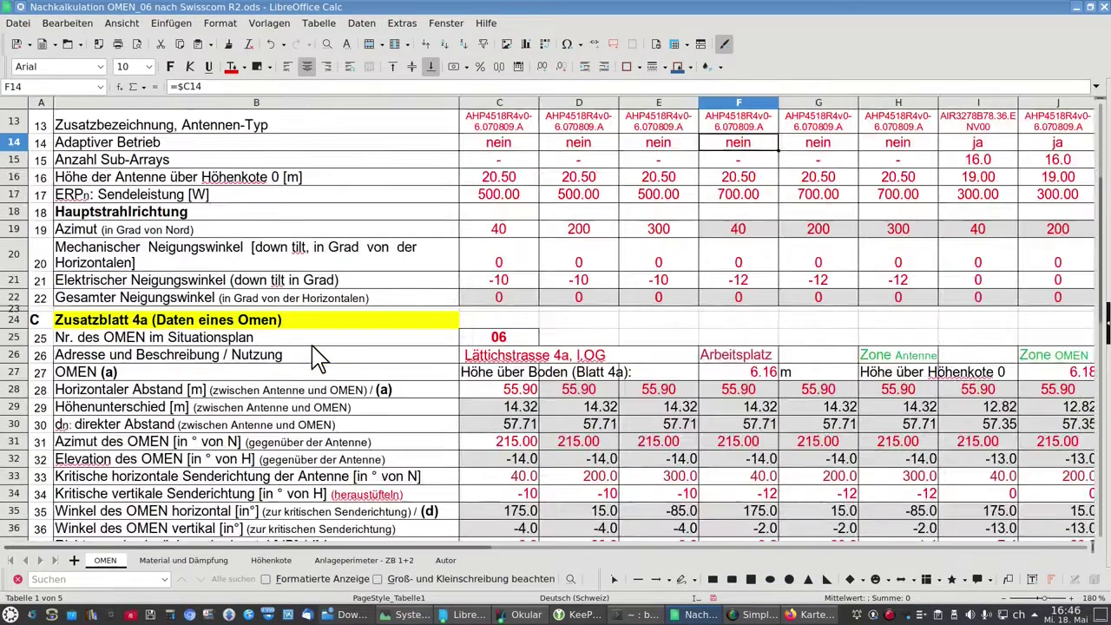
scroll(316, 356, "up", 3)
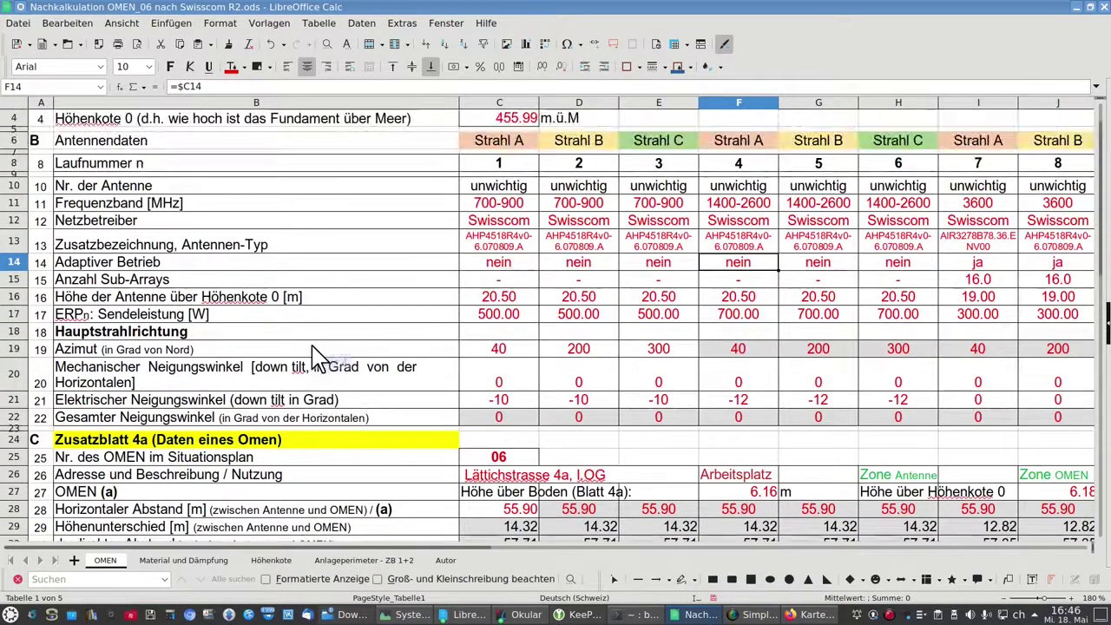
scroll(317, 356, "down", 1)
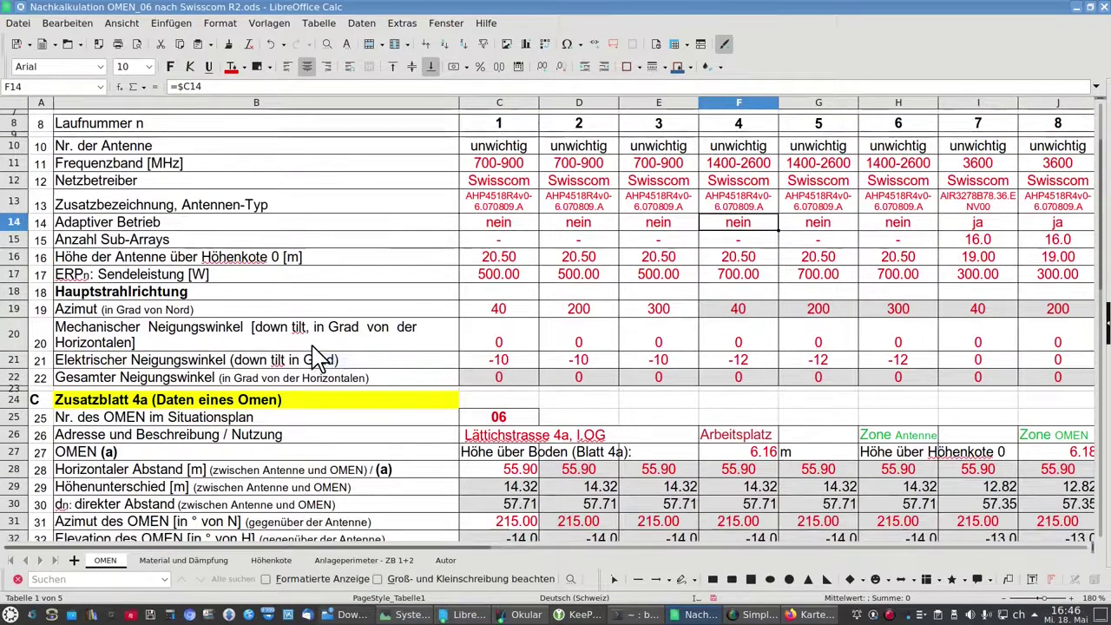
left_click(179, 440)
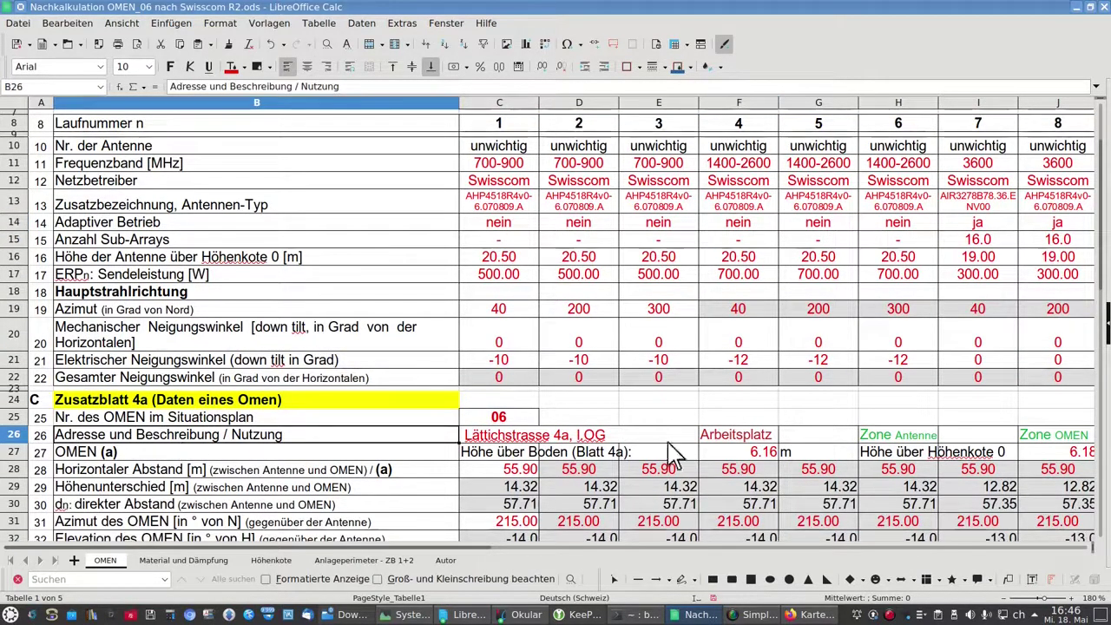
left_click(763, 440)
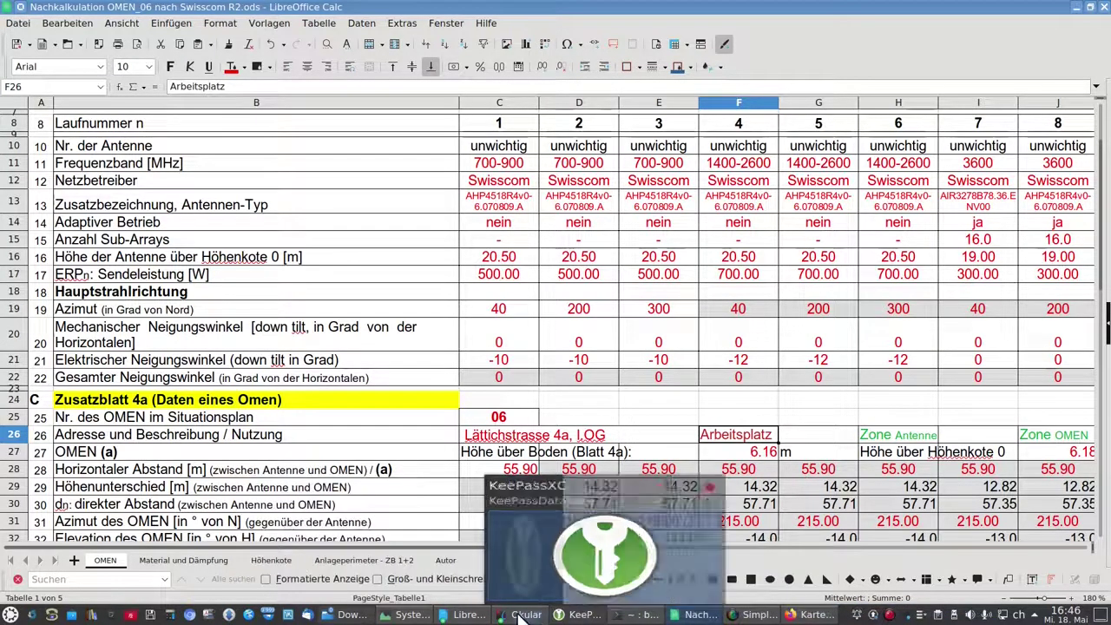
Step: Switch to the Baar Sihlbruggstrasse PDF in Okular and find the usage of OMEN 6 in Zusatzblatt 4a on page 18
mouse_move(525, 615)
left_click(636, 497)
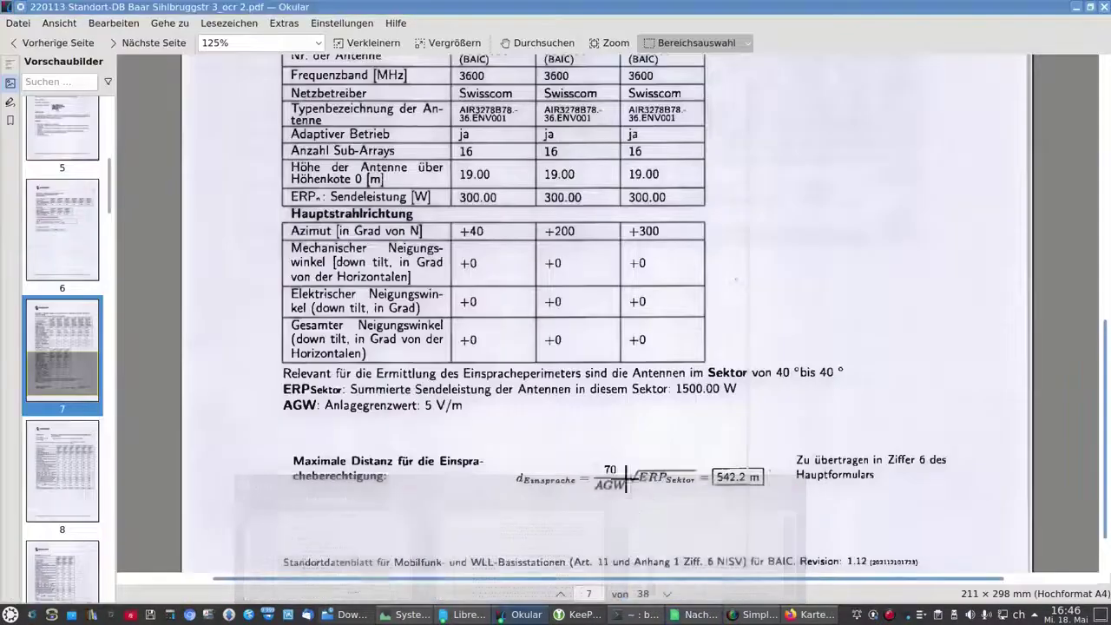
scroll(524, 395, "down", 5)
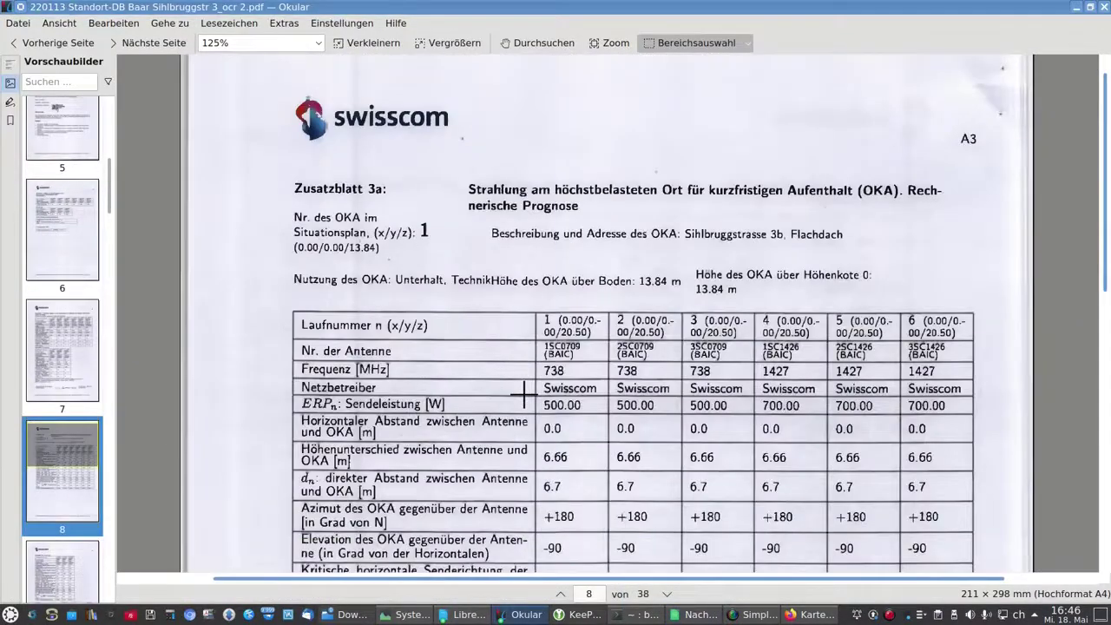
scroll(523, 395, "down", 10)
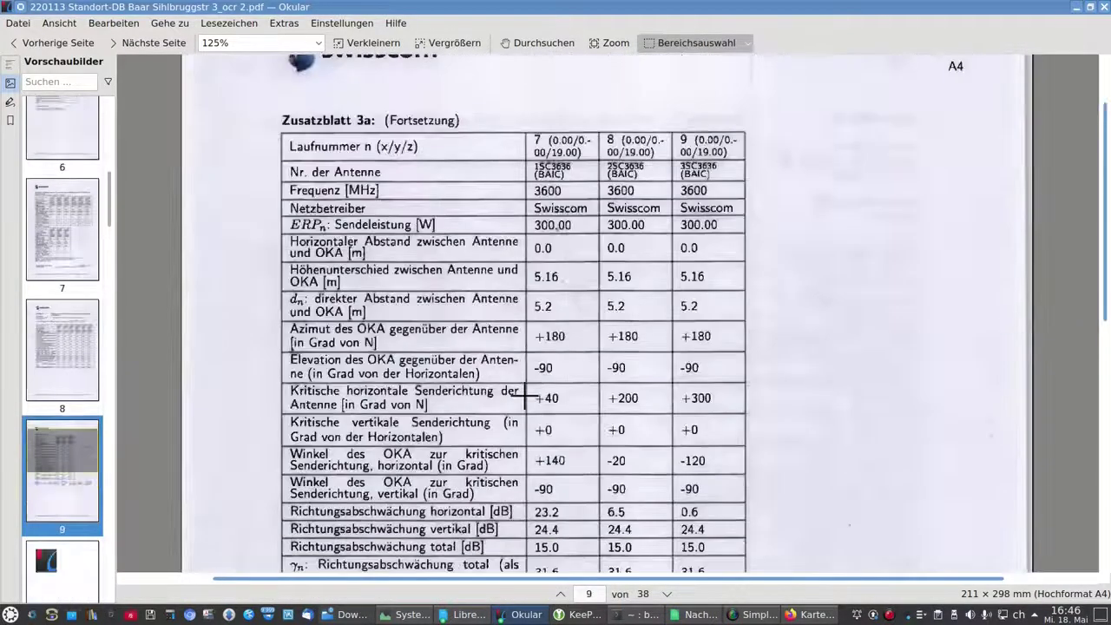
scroll(523, 395, "down", 6)
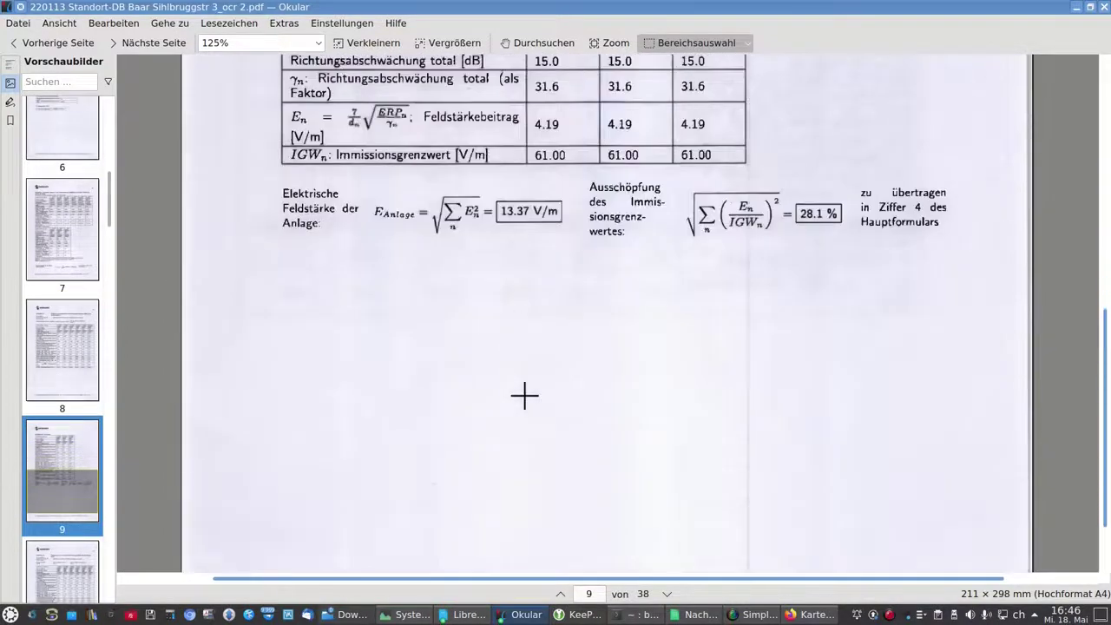
scroll(523, 395, "down", 8)
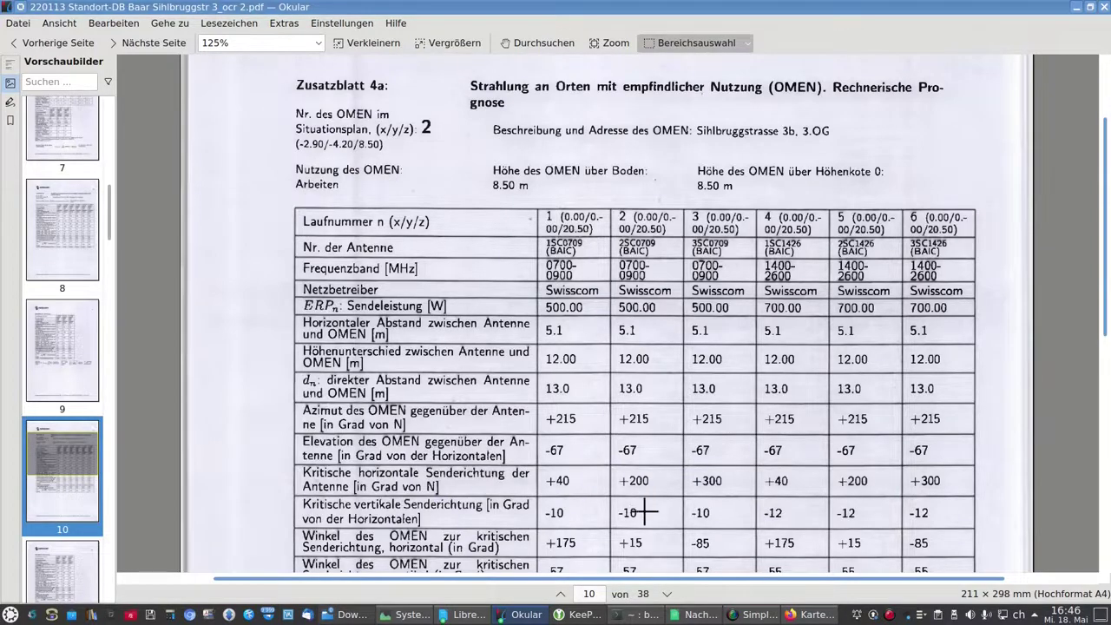
left_click(666, 595)
left_click(667, 594)
left_click(666, 595)
left_click(667, 594)
left_click(666, 595)
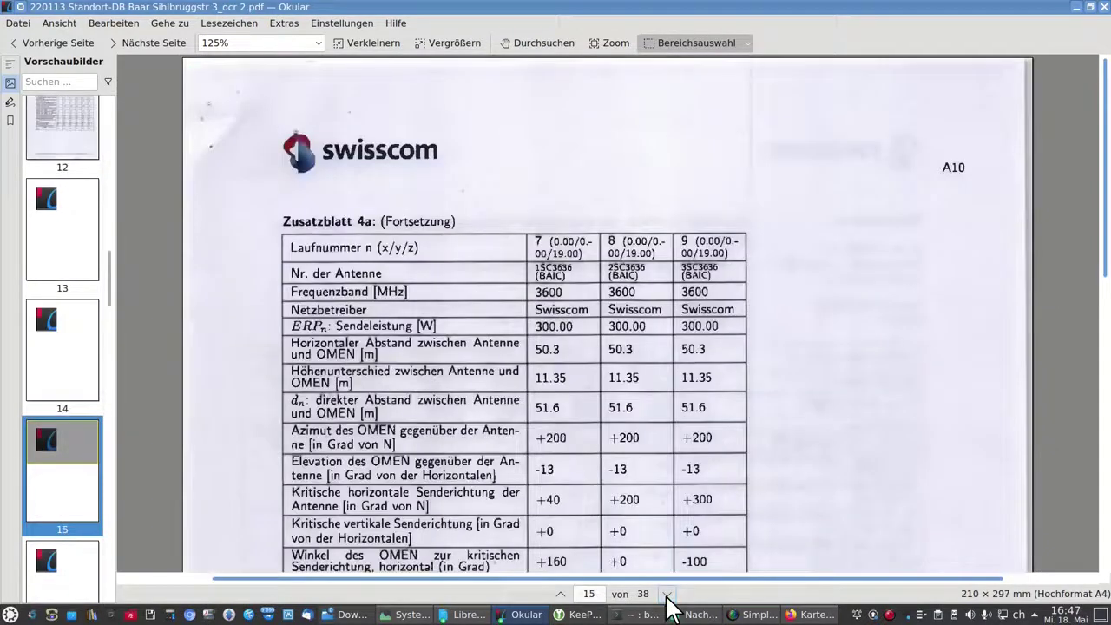
left_click(667, 594)
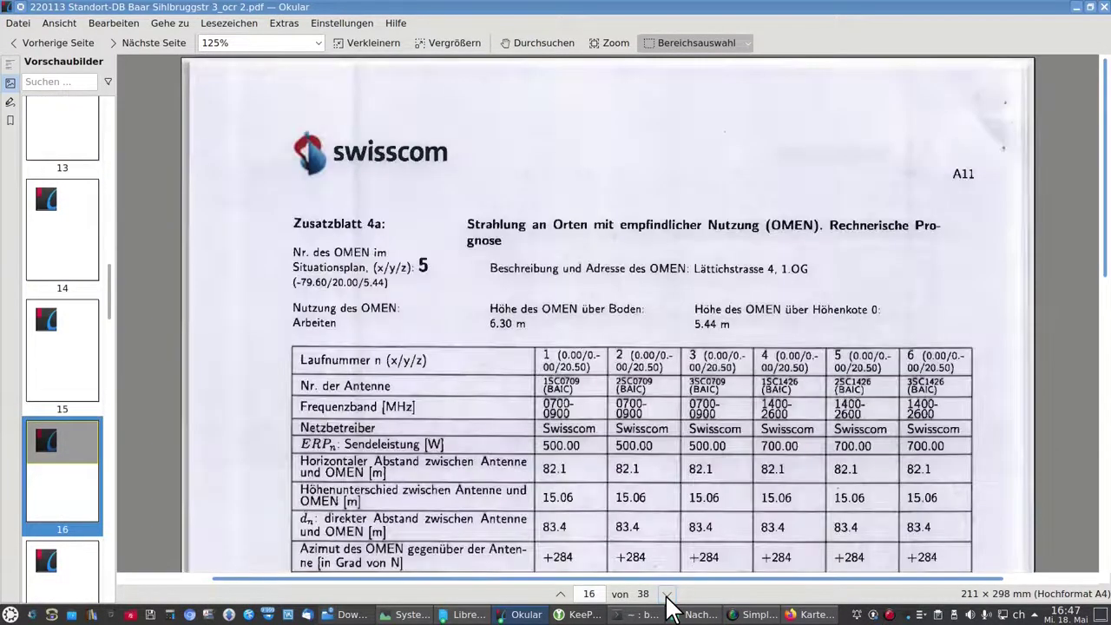
left_click(666, 595)
left_click(666, 595)
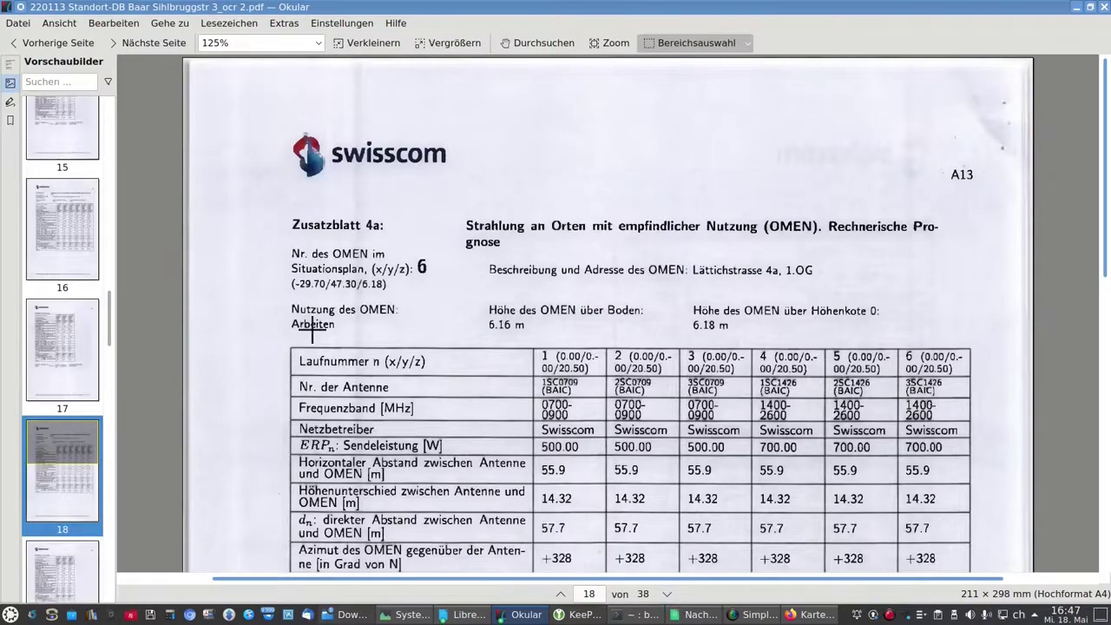
Step: Return to the OMEN sheet in Calc and change the font colour of Zone Antenne (H26) and Zone OMEN (J26) to red
key("alt+Tab")
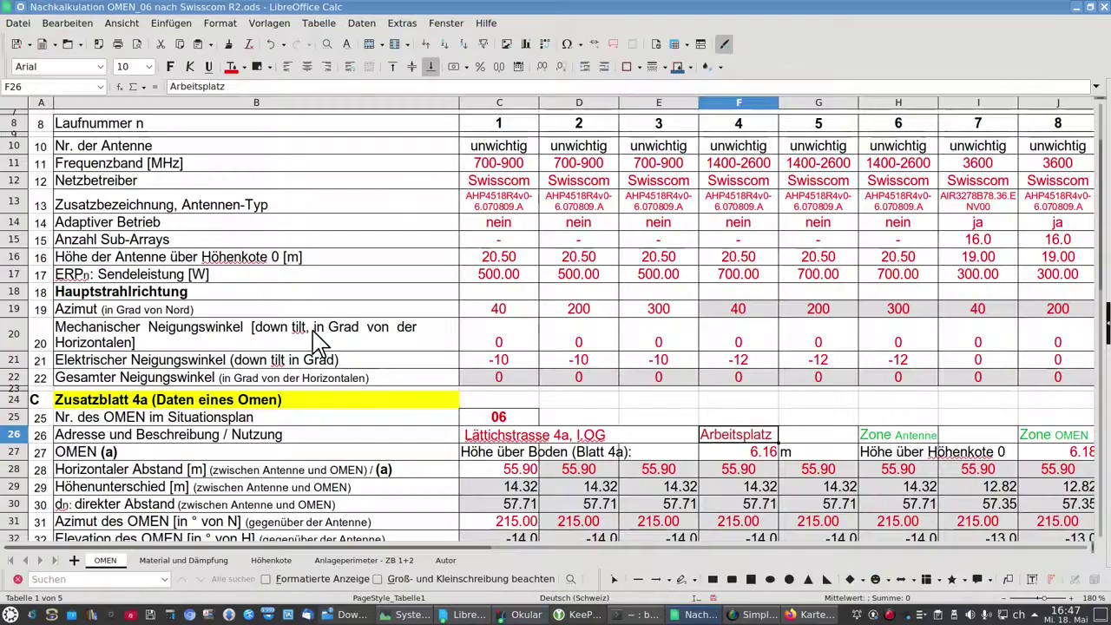
left_click(900, 439)
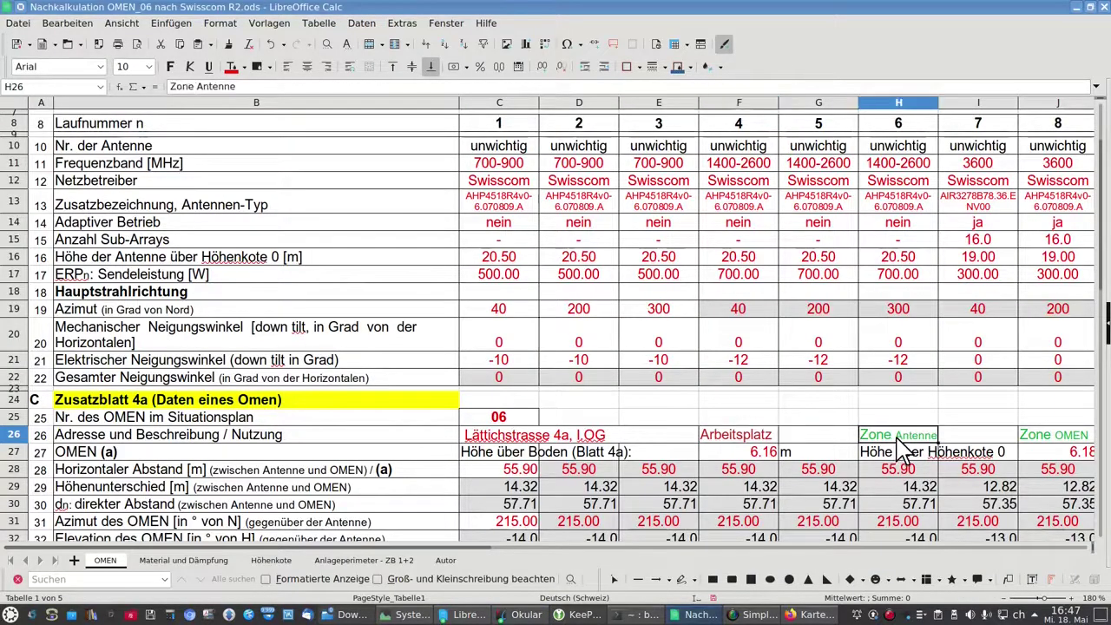
left_click(1060, 448)
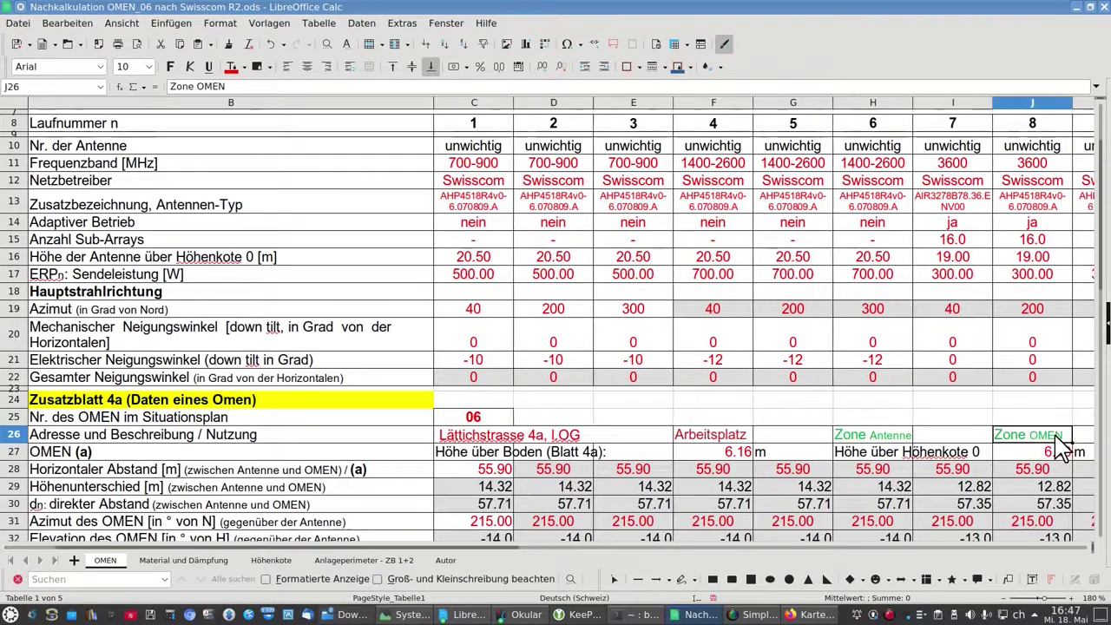
left_click(871, 434)
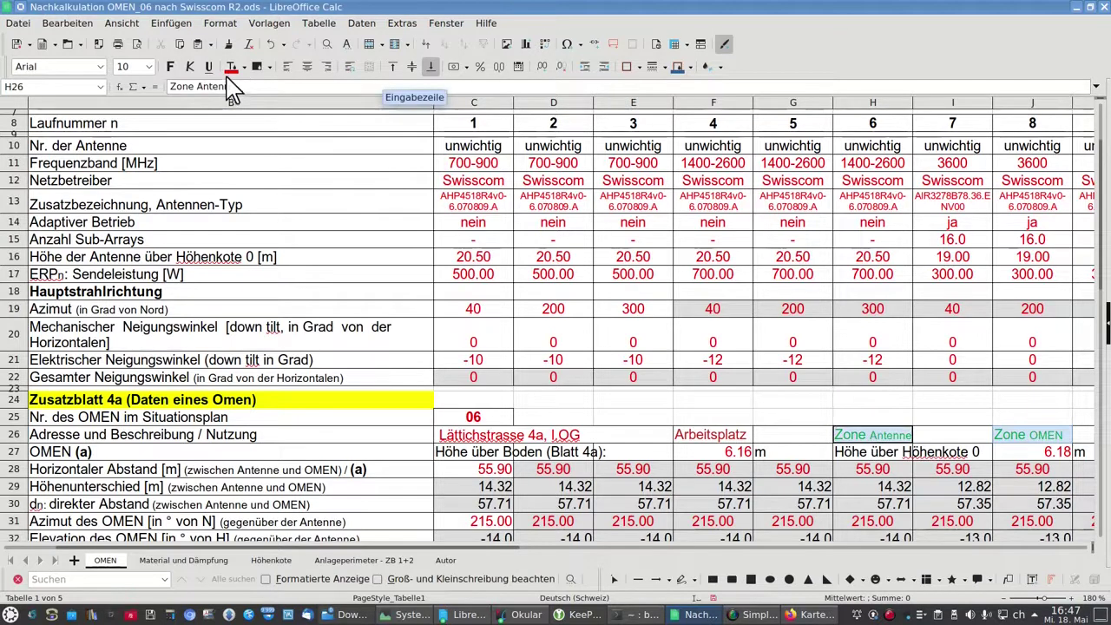
left_click(880, 440)
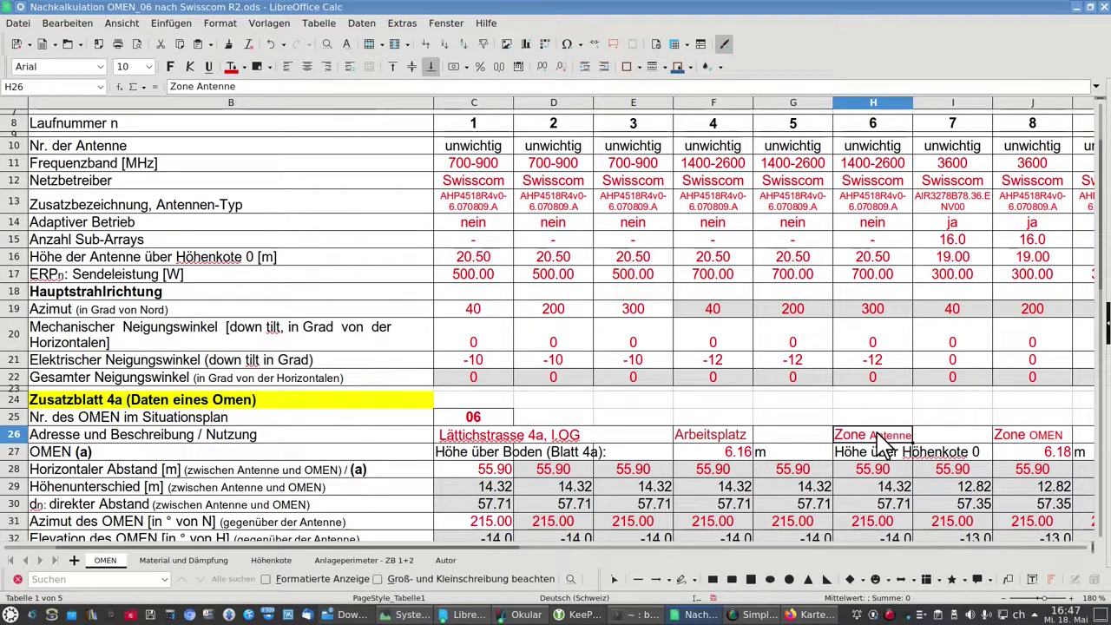
Step: Return to the federal map in Firefox, leave the drawing mode and expand the list of displayed maps
left_click(809, 615)
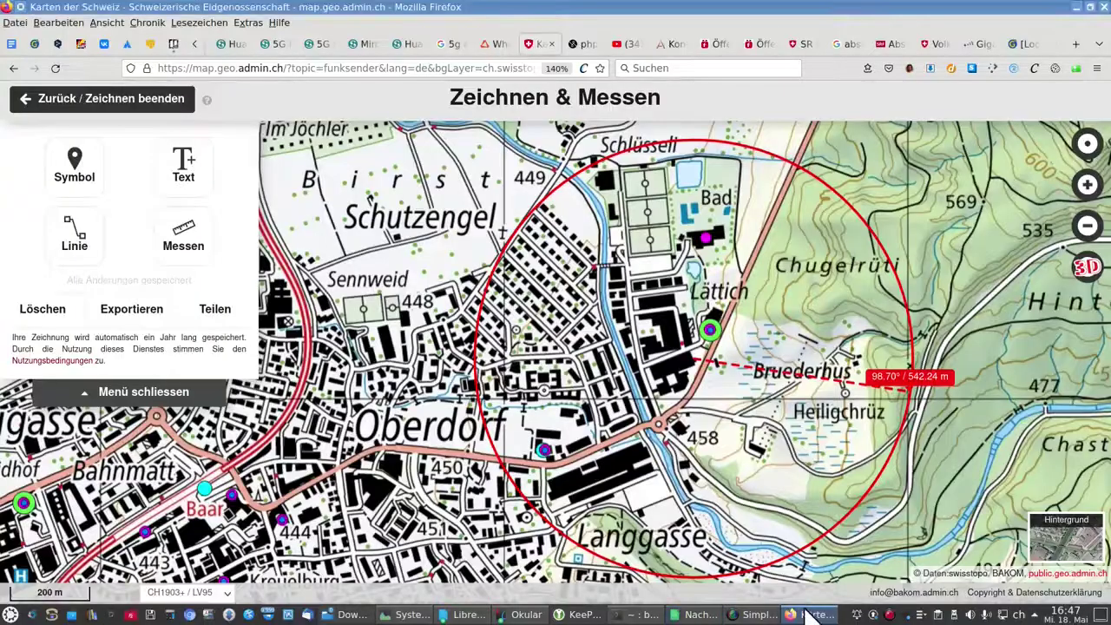
scroll(681, 358, "up", 3)
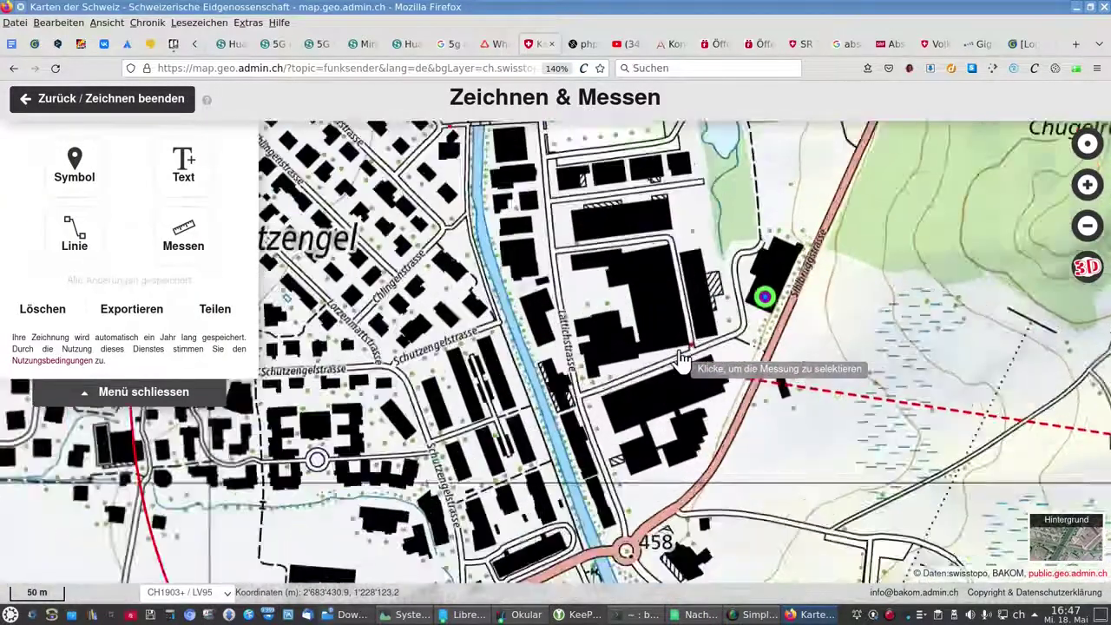
left_click(61, 101)
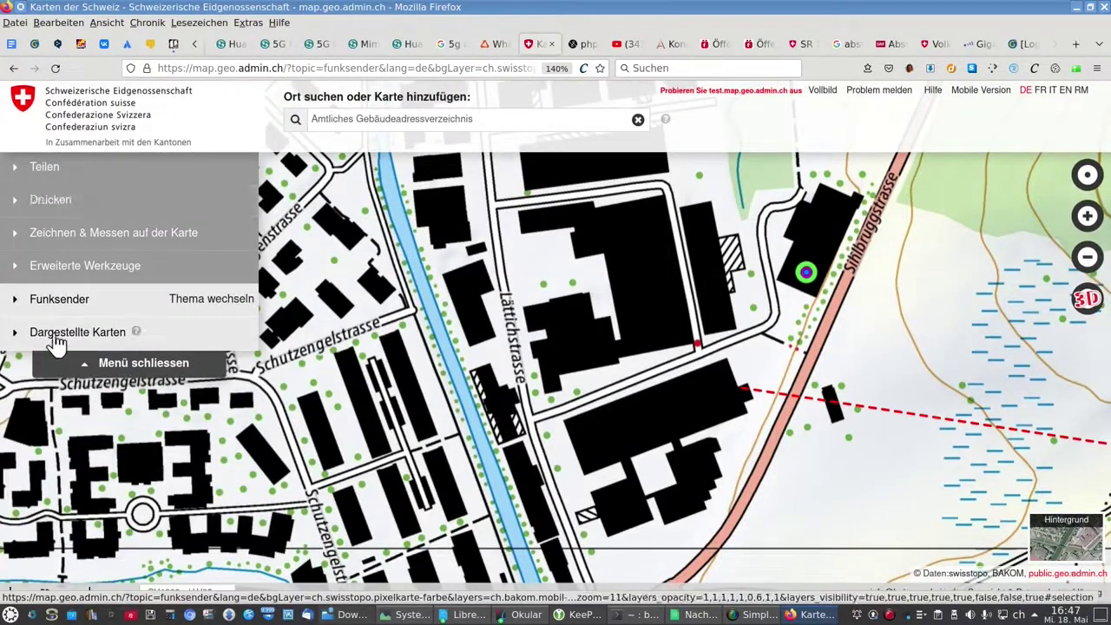
left_click(56, 341)
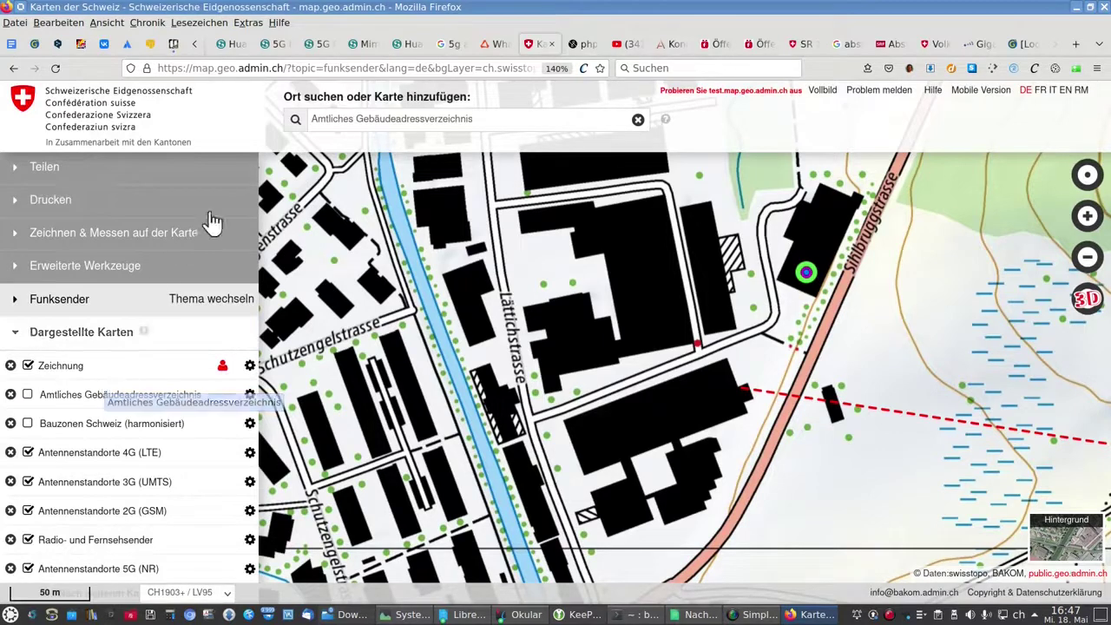
Step: Search the federal map for "bauzone" and turn on the Bauzonen Schweiz (harmonisiert) layer
left_click(474, 122)
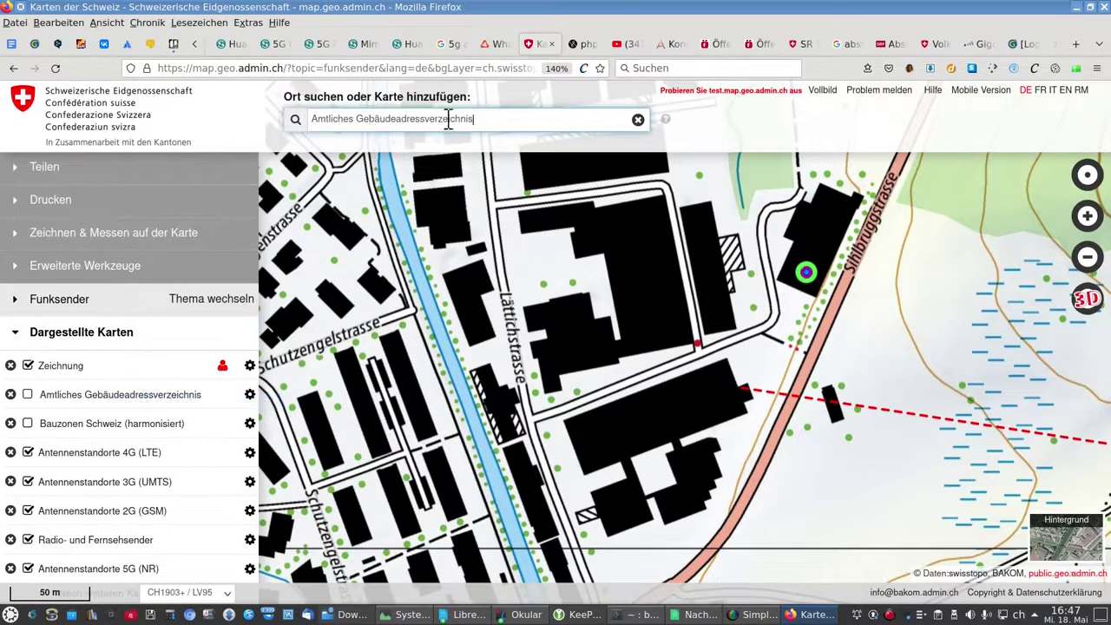
left_click_drag(463, 120, 296, 104)
type("bauzone")
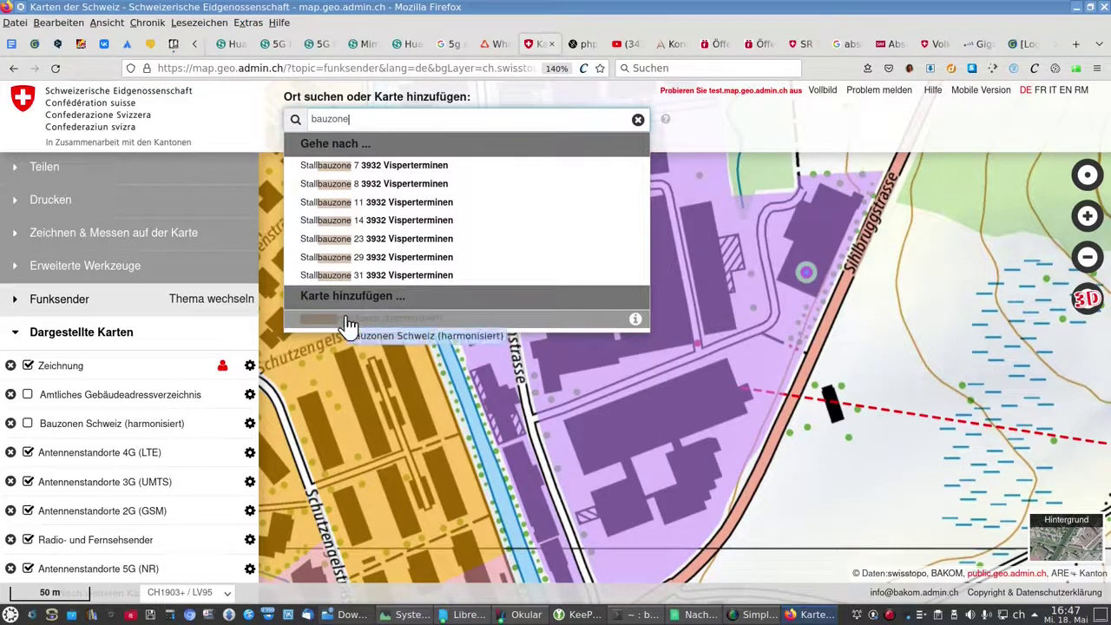
left_click(351, 321)
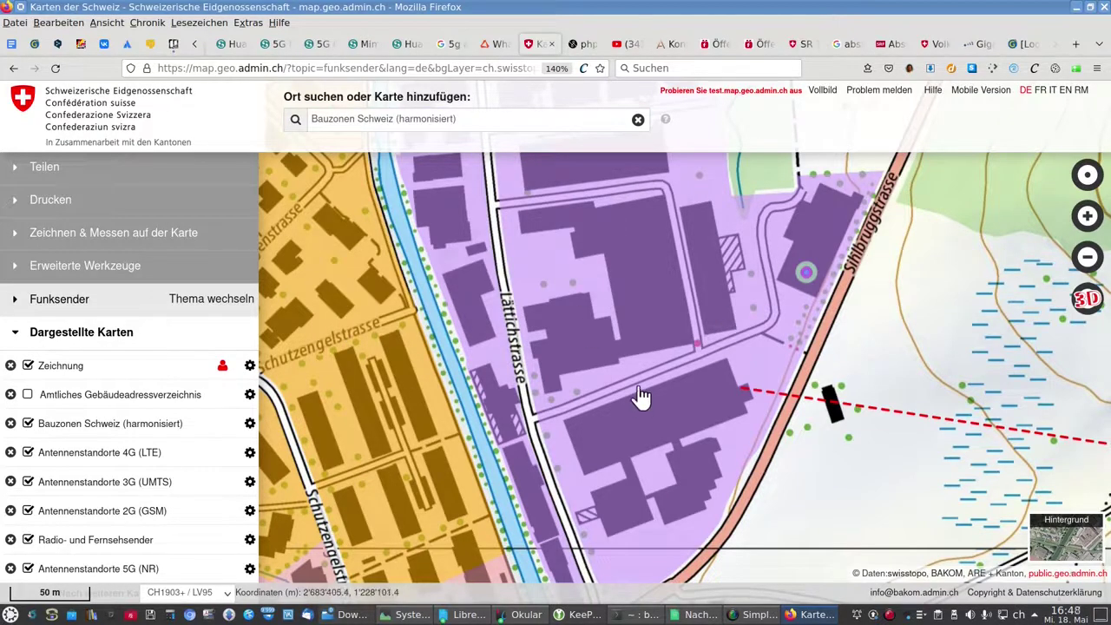
Step: Look up the building-zone information of the purple area beside Lättichstrasse and of the orange area beside Schutzengelstrasse
scroll(641, 397, "down", 1)
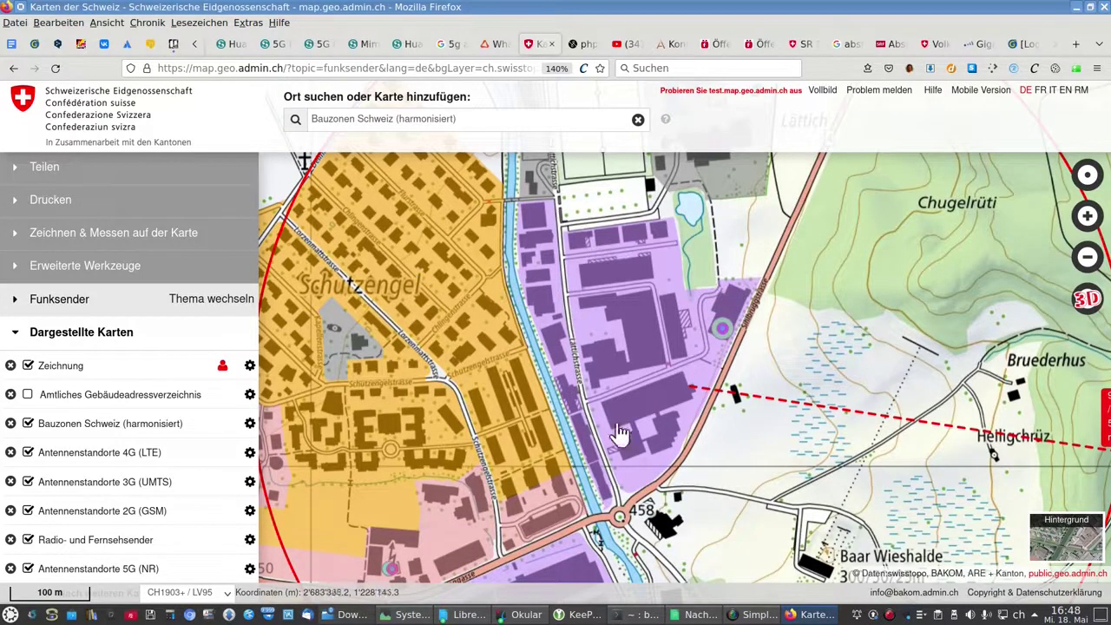
left_click(703, 379)
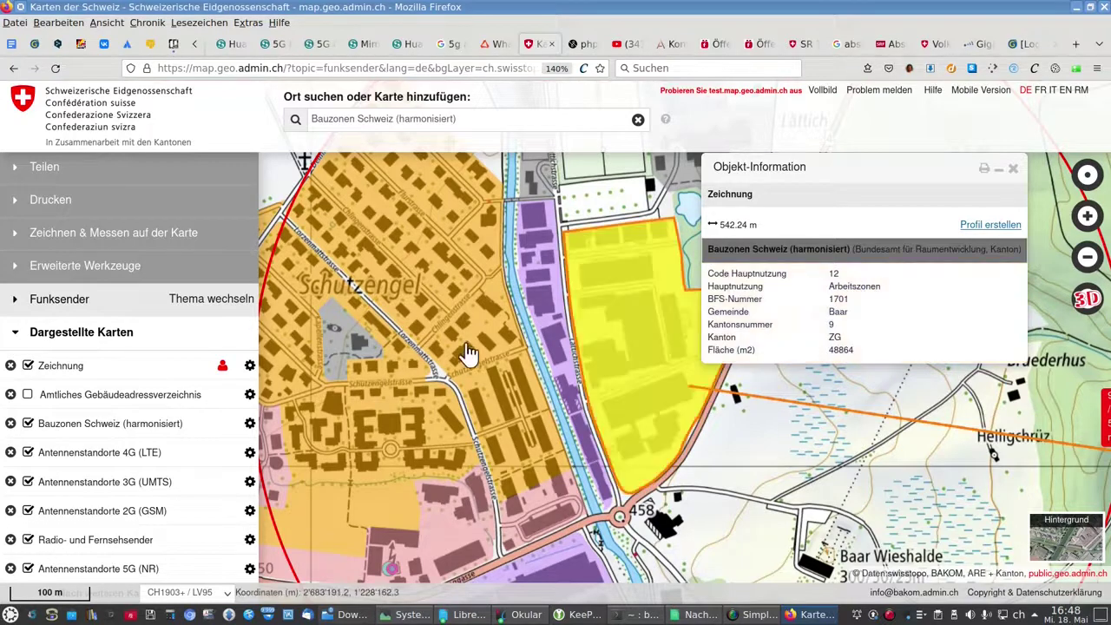
left_click(483, 332)
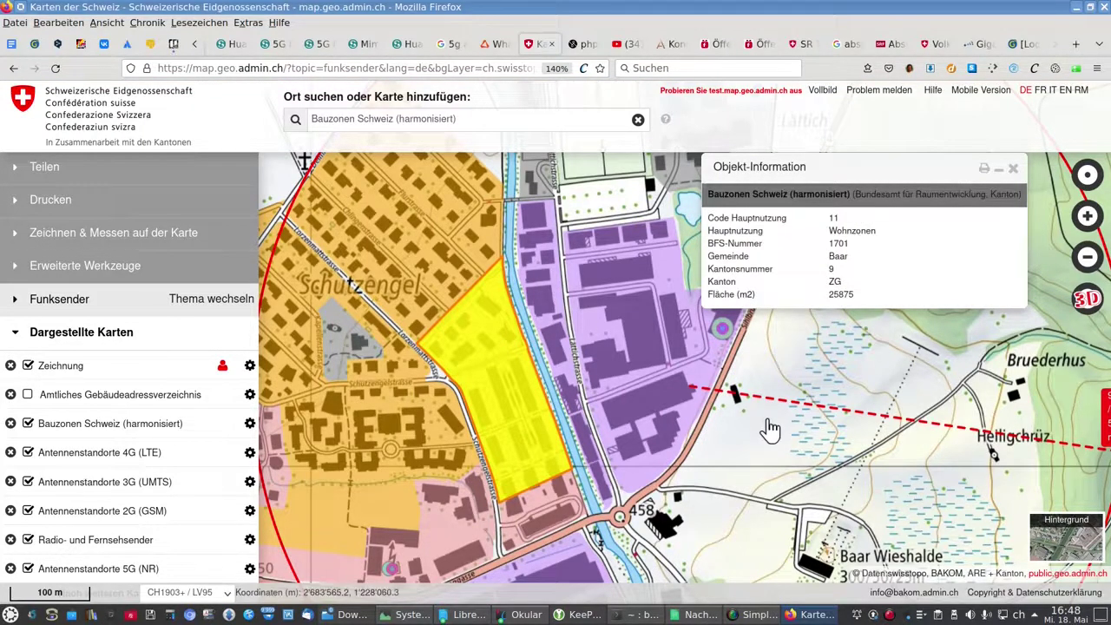
left_click(1014, 168)
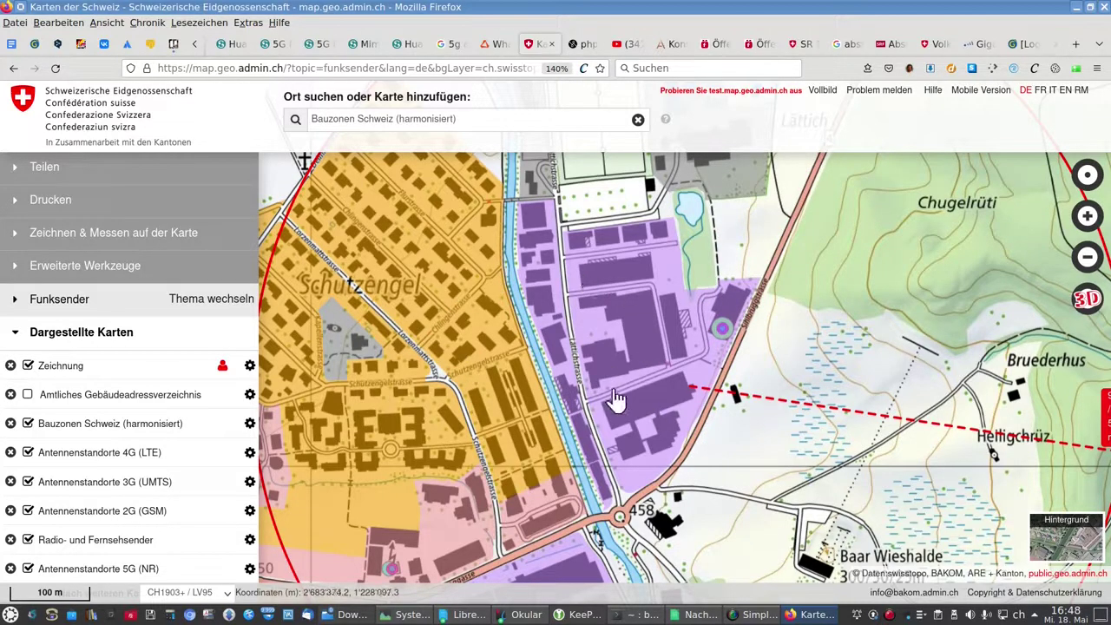
Step: Look up the building-zone information of the pink area north of Langgasse and of the uncoloured land east of Sihlbruggstrasse
left_click(453, 536)
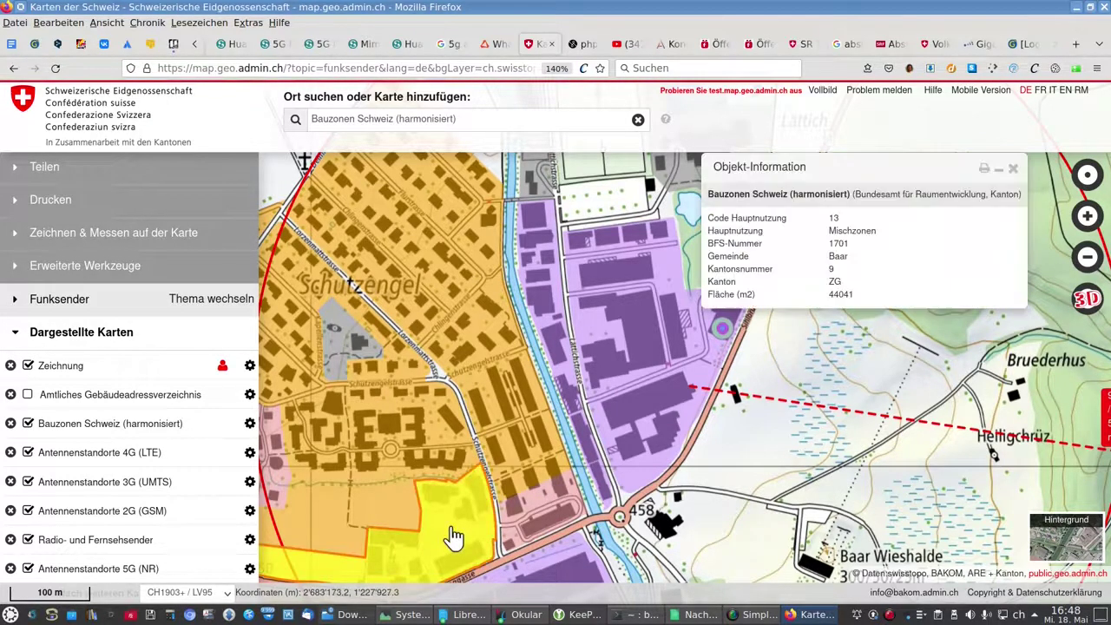
left_click(1013, 169)
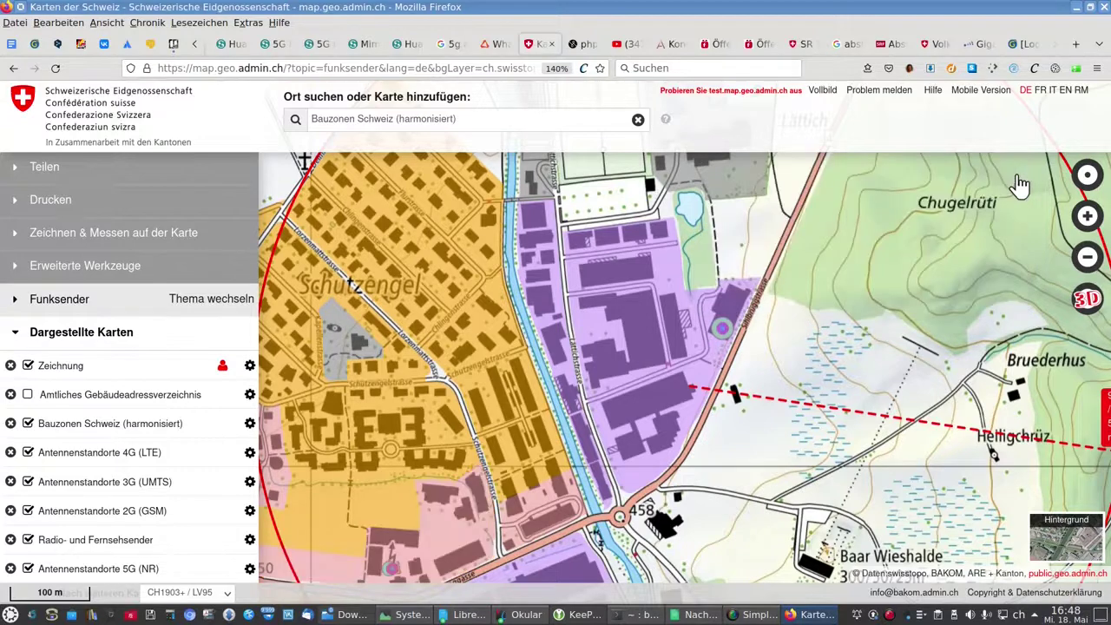
left_click(884, 287)
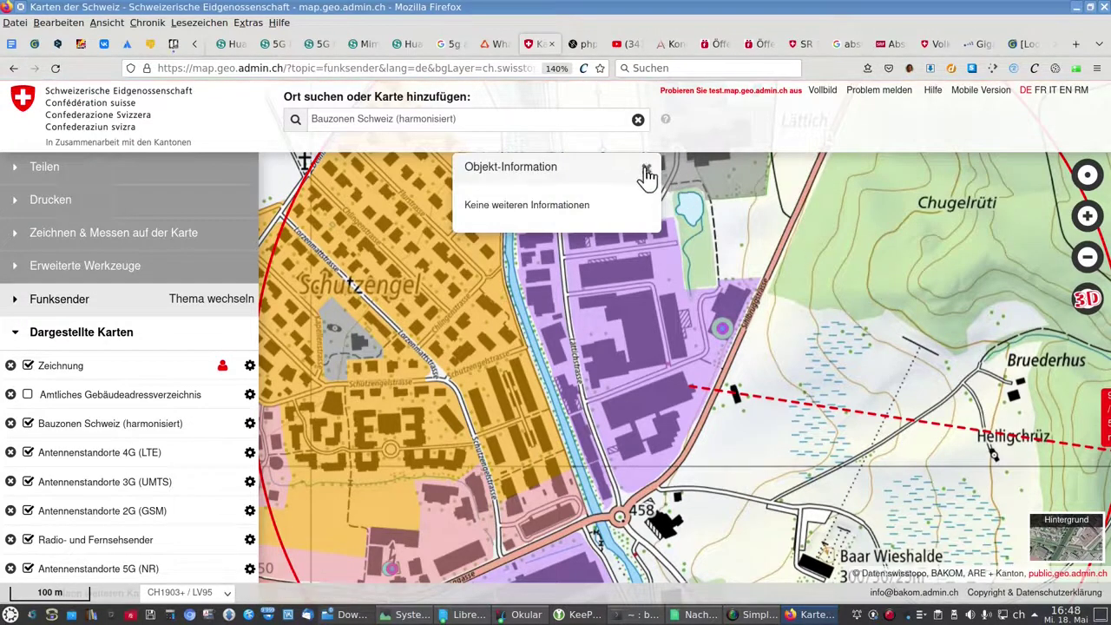
left_click(647, 170)
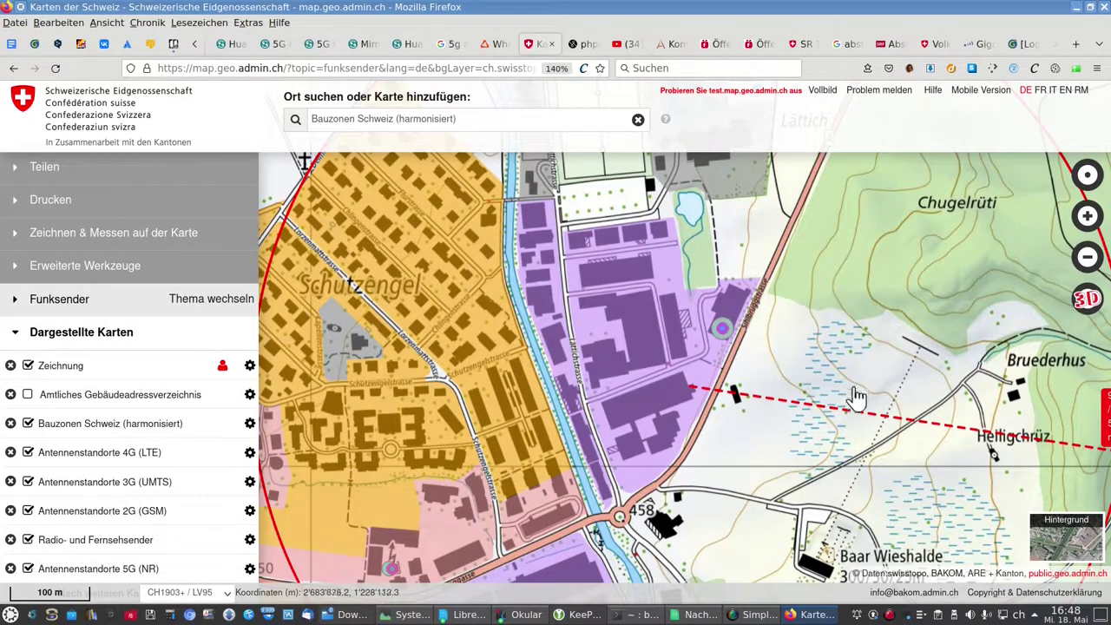
left_click_drag(712, 489, 726, 454)
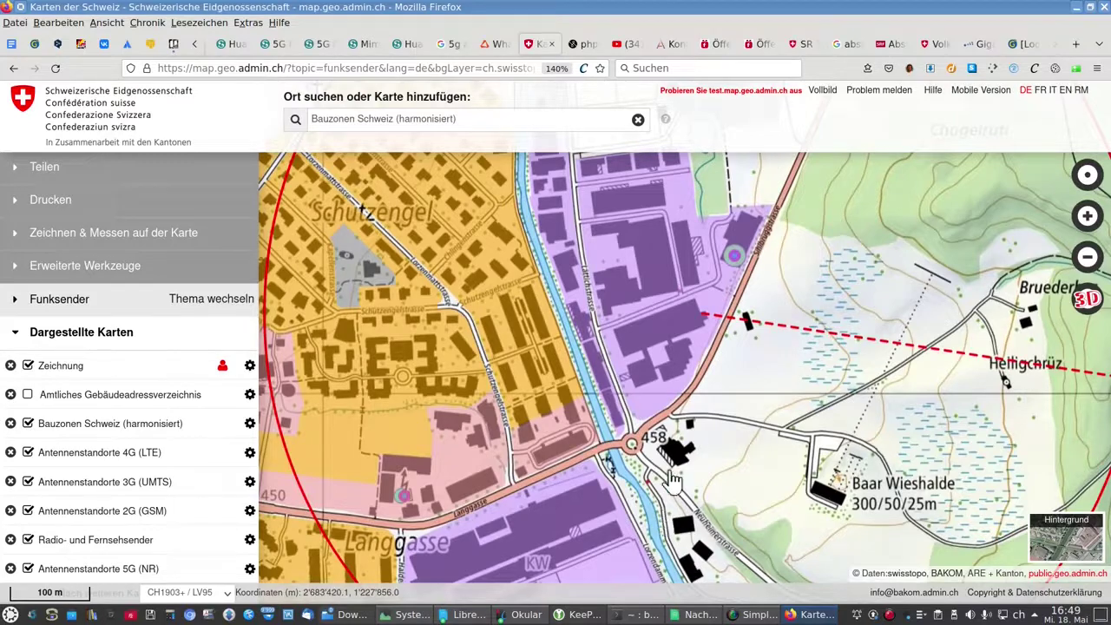
Step: Compare the zone cells in LibreOffice Calc with the federal map and enter Arbeitszone as the antenna zone in H26
left_click(697, 618)
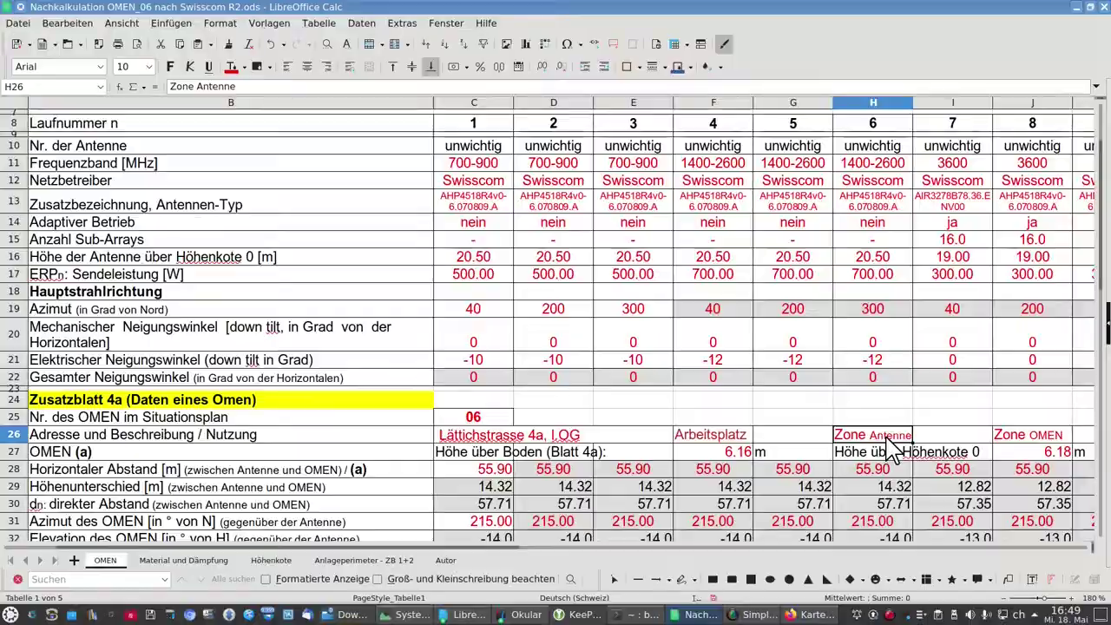
key("alt+Tab")
left_click_drag(797, 358, 803, 436)
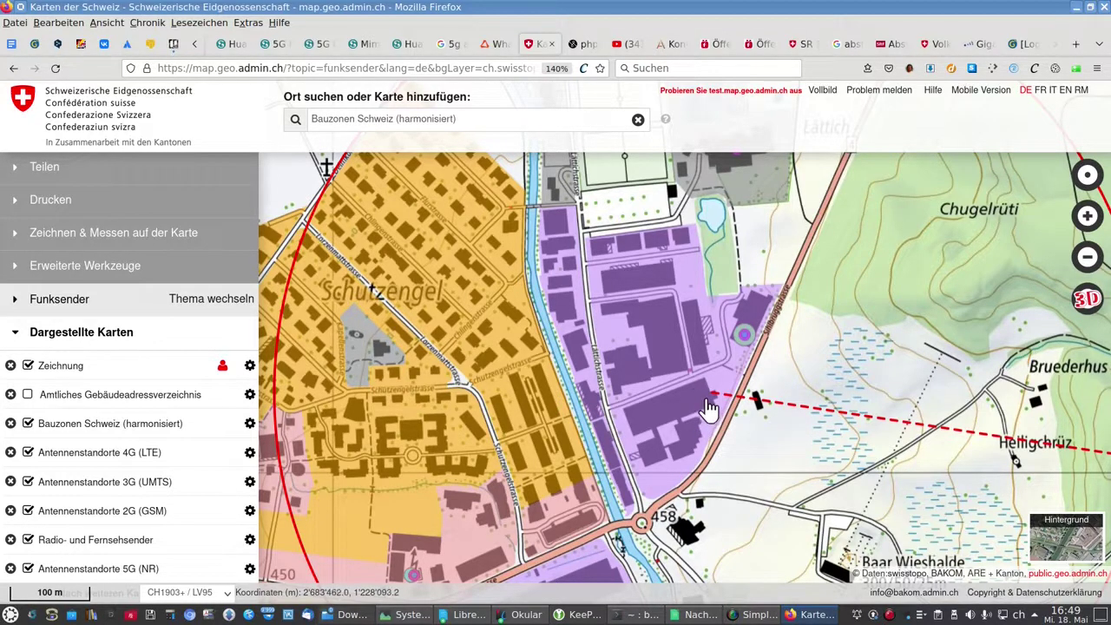
key("alt+Tab")
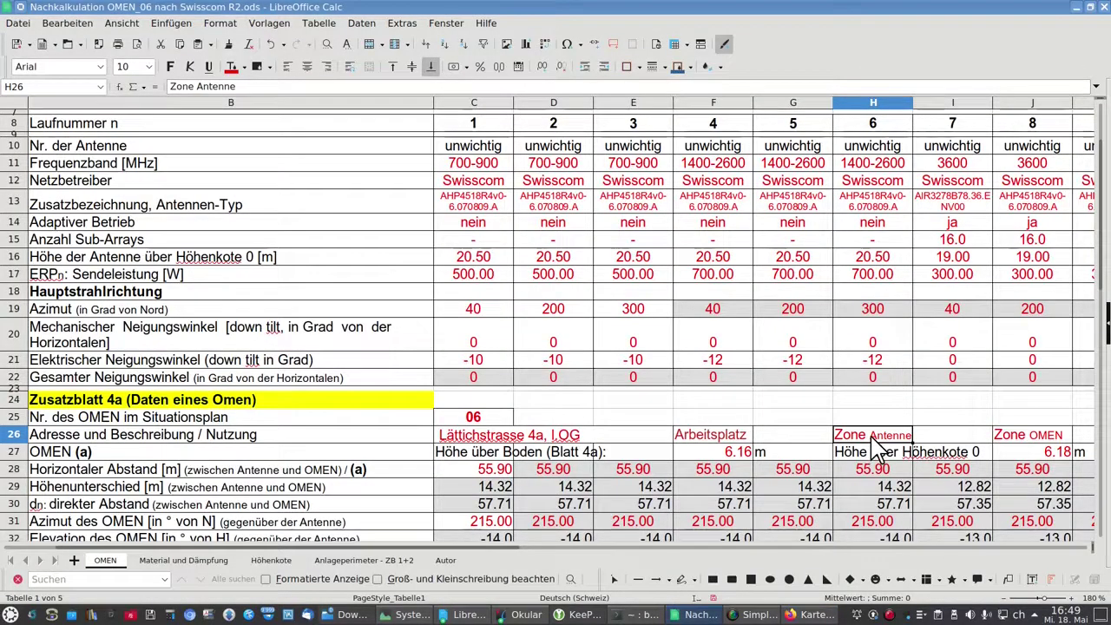
type("Artbei")
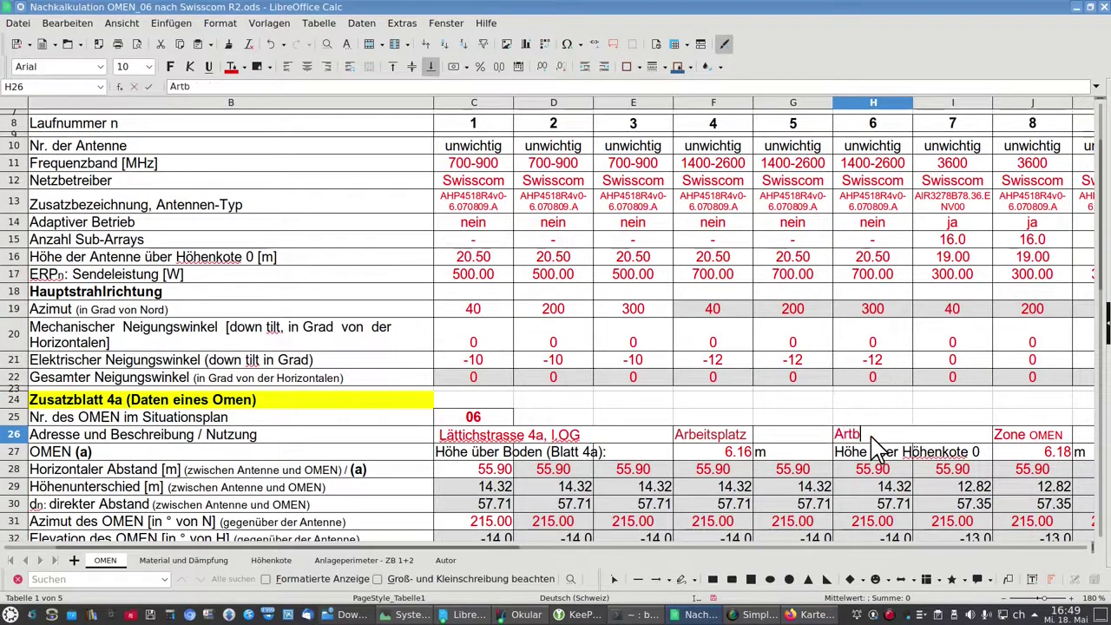
key("BackSpace")
key("BackSpace")
key("BackSpace")
type("beitszone")
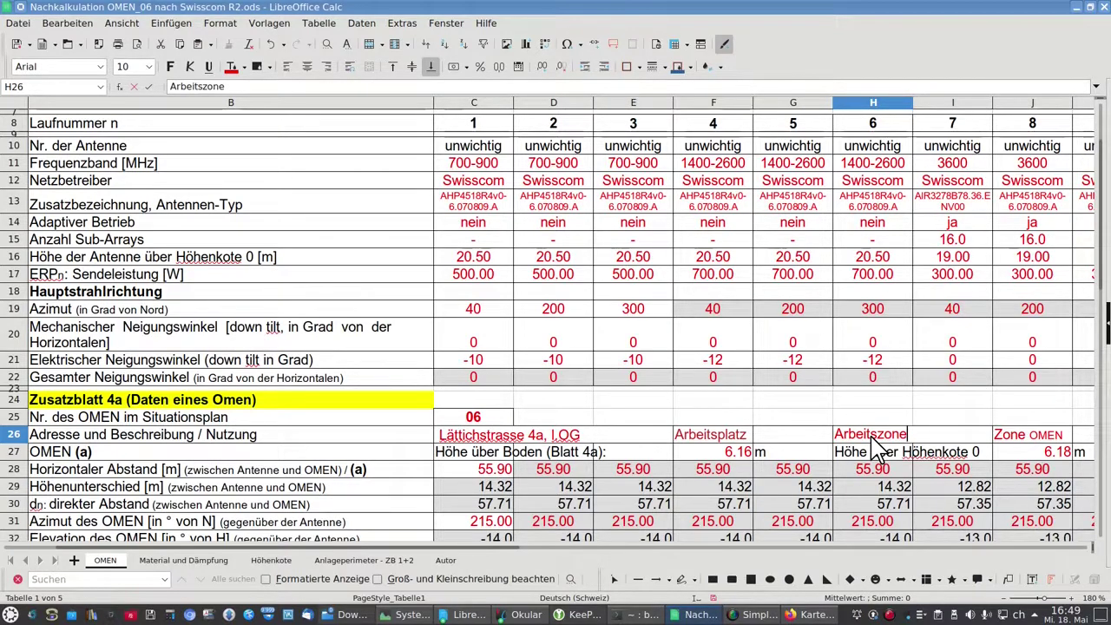
key("Tab")
Step: Recheck the map in Firefox, return to Calc and copy Arbeitszone from H26 into the OMEN zone cell J26
key("Tab")
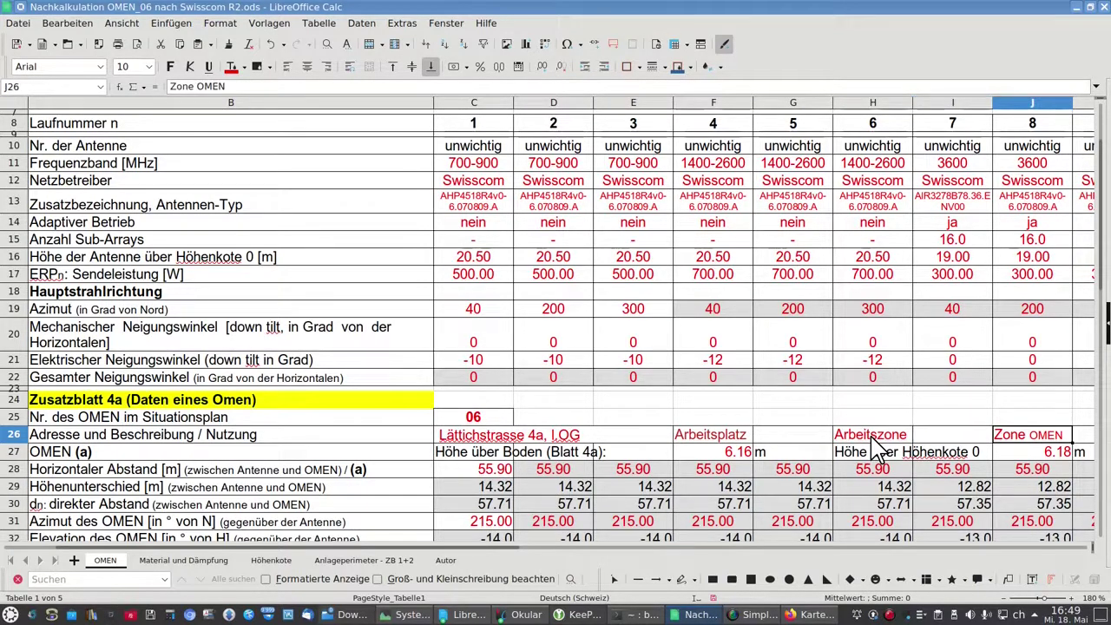
key("alt+Tab")
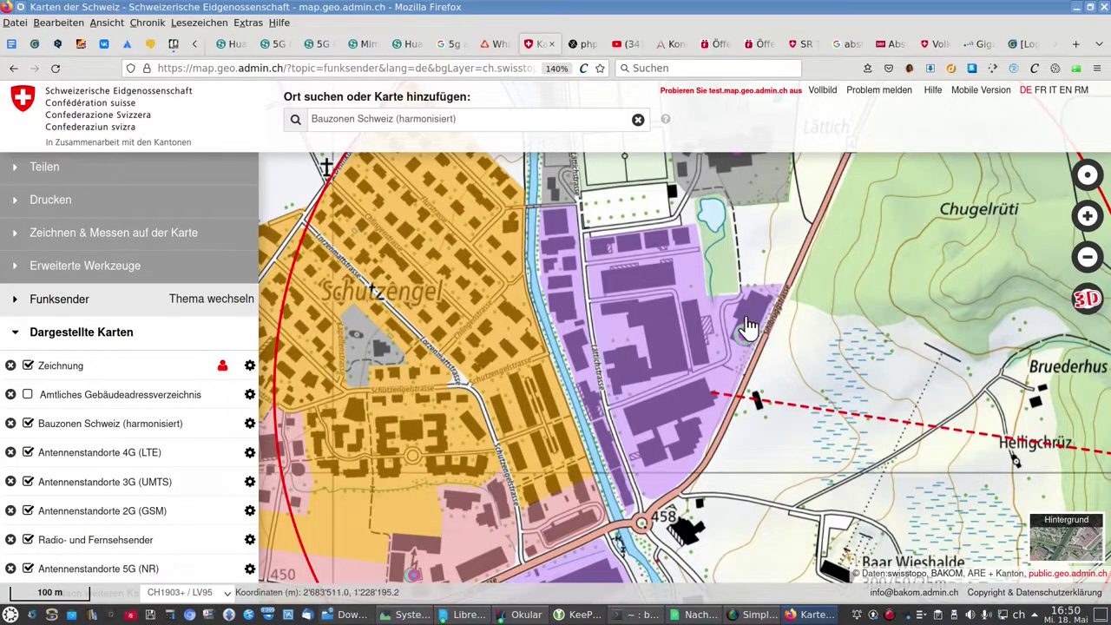
key("alt+Tab")
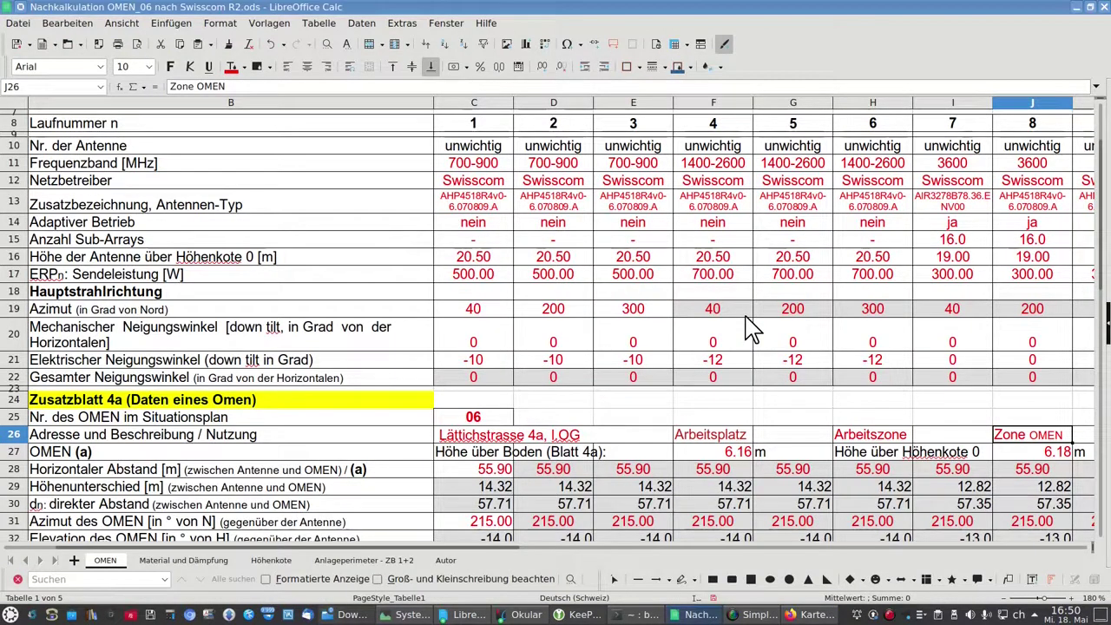
key("Left")
key("Left")
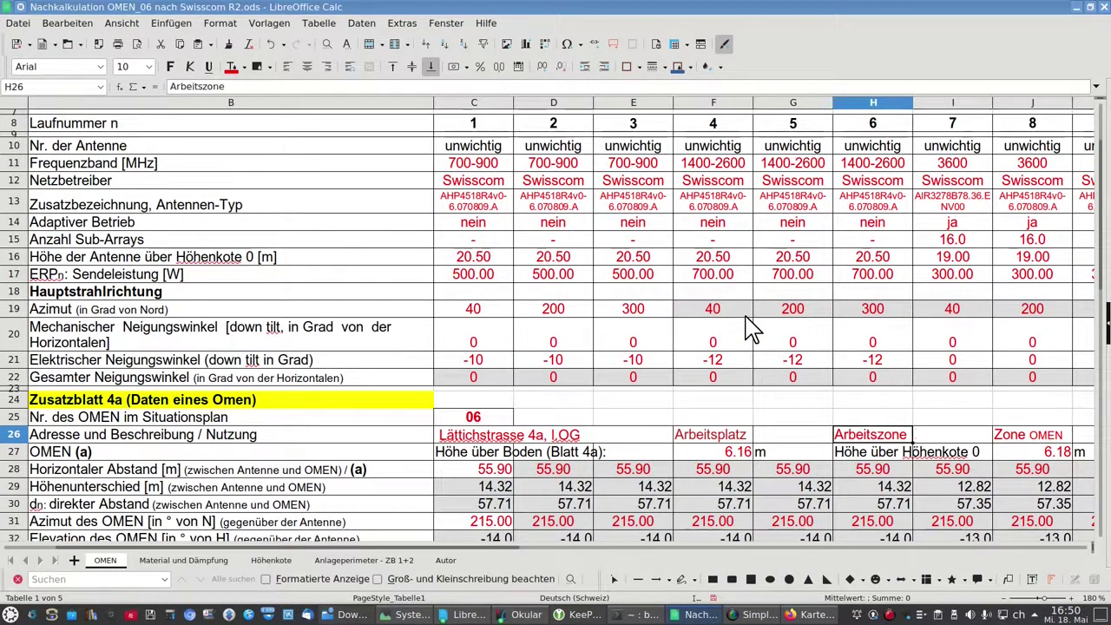
key("ctrl+c")
key("Right")
key("Right")
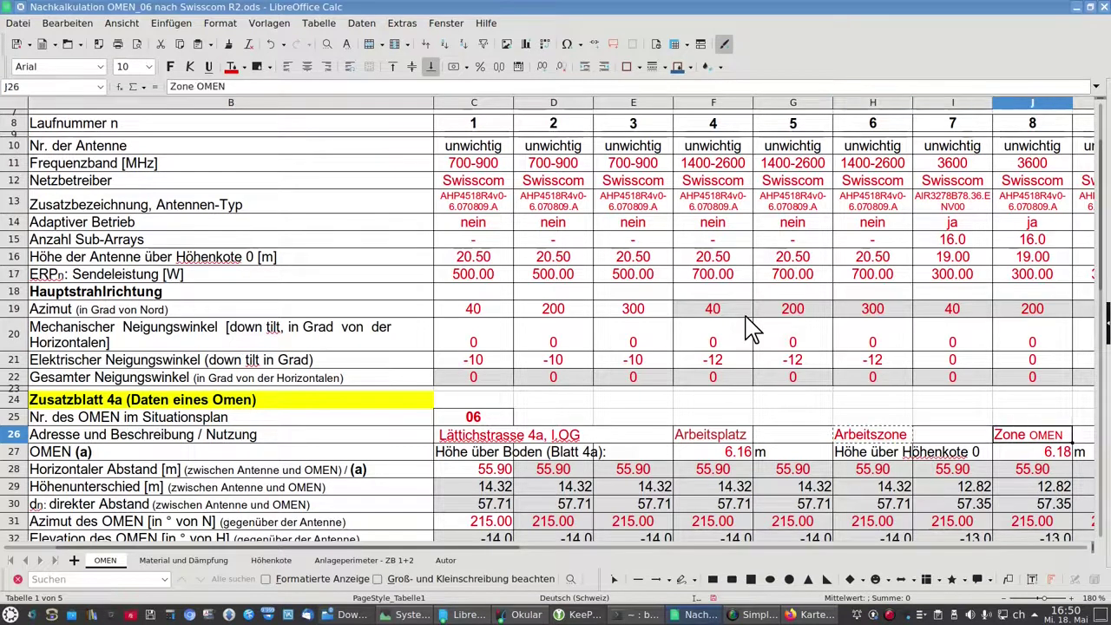
key("ctrl+v")
Step: Enter the label "Zone Omen:" in cell I26
key("Left")
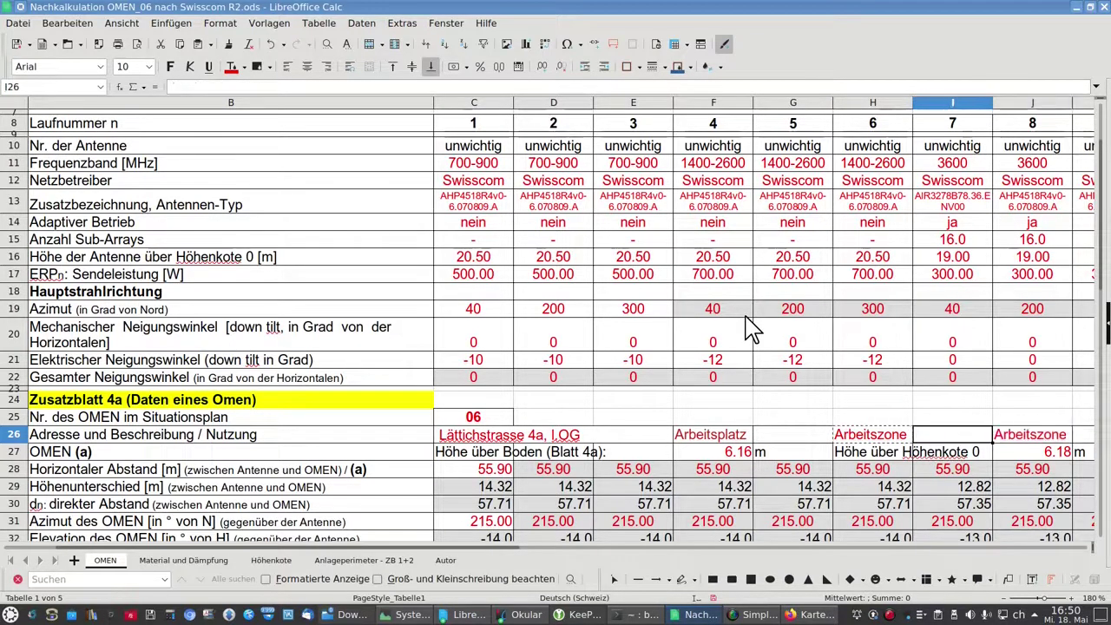
type("Z")
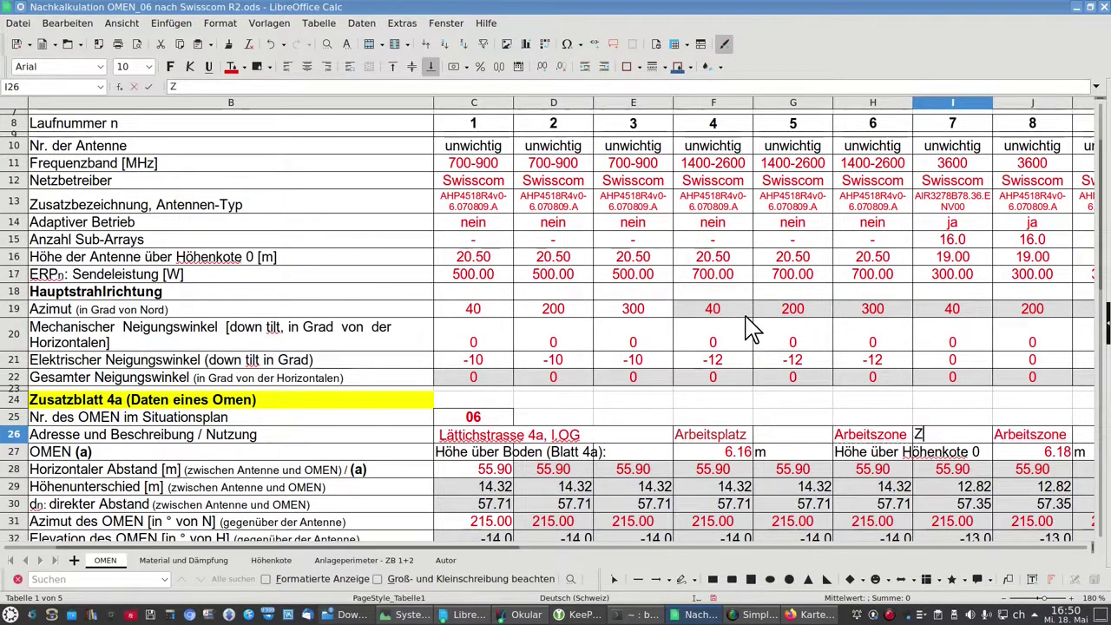
type("one O")
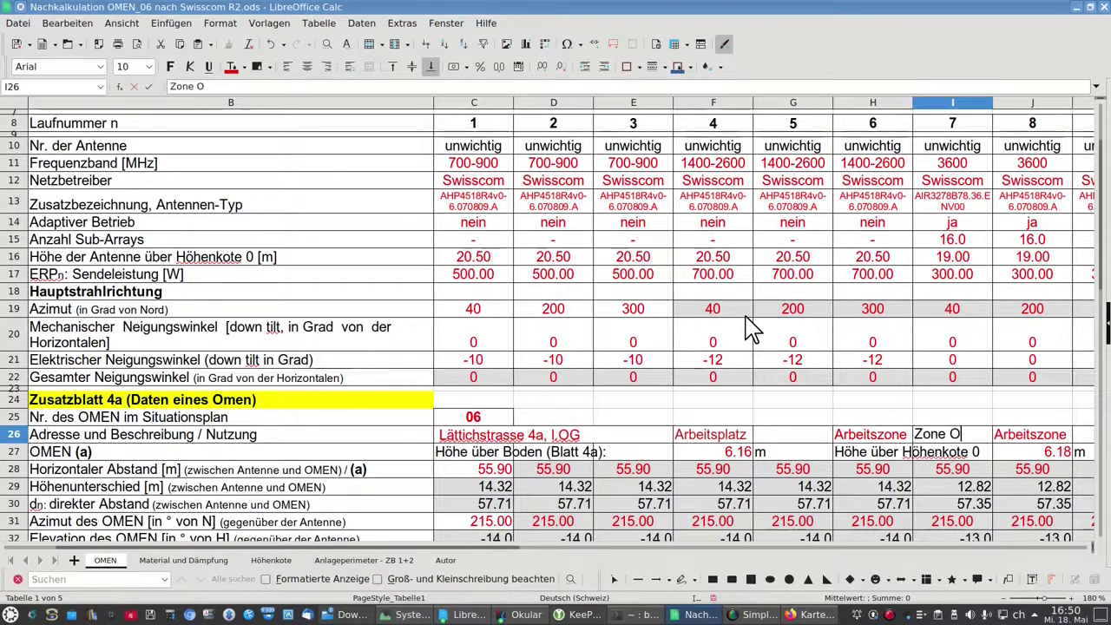
type("men:")
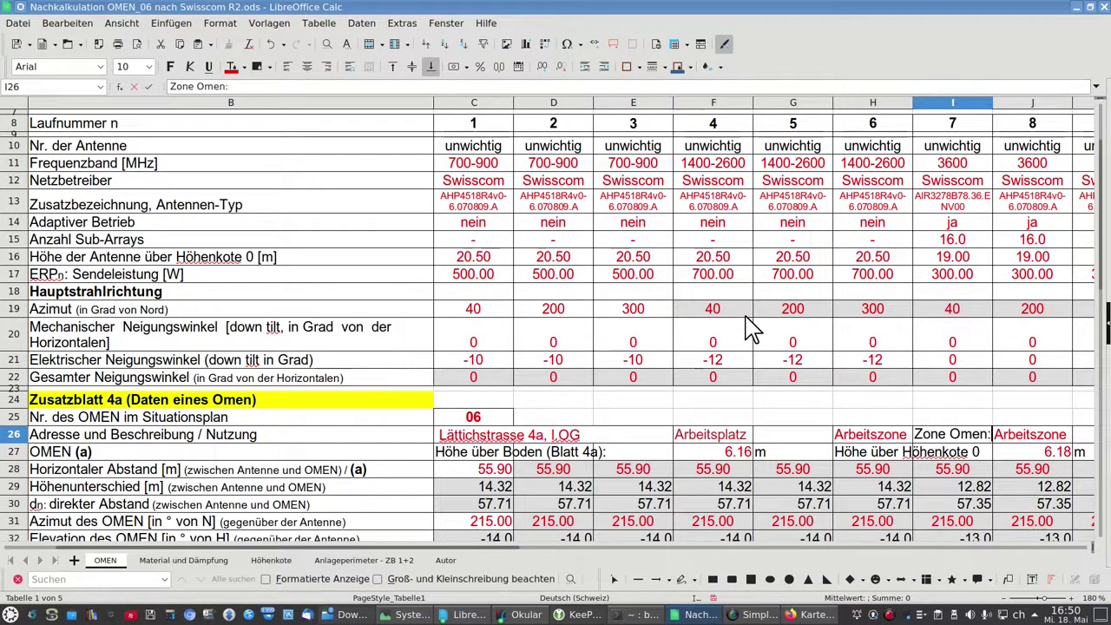
key("Return")
Step: Enter the label "Zone Antenne" in cell G26
key("Up")
key("Left")
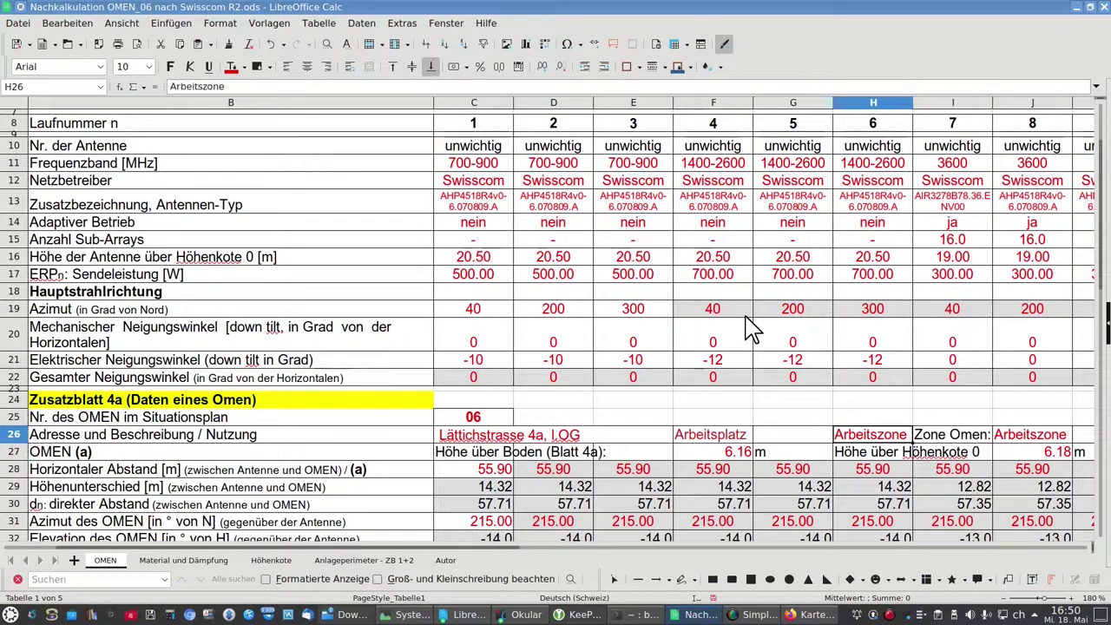
key("Left")
type("Zo")
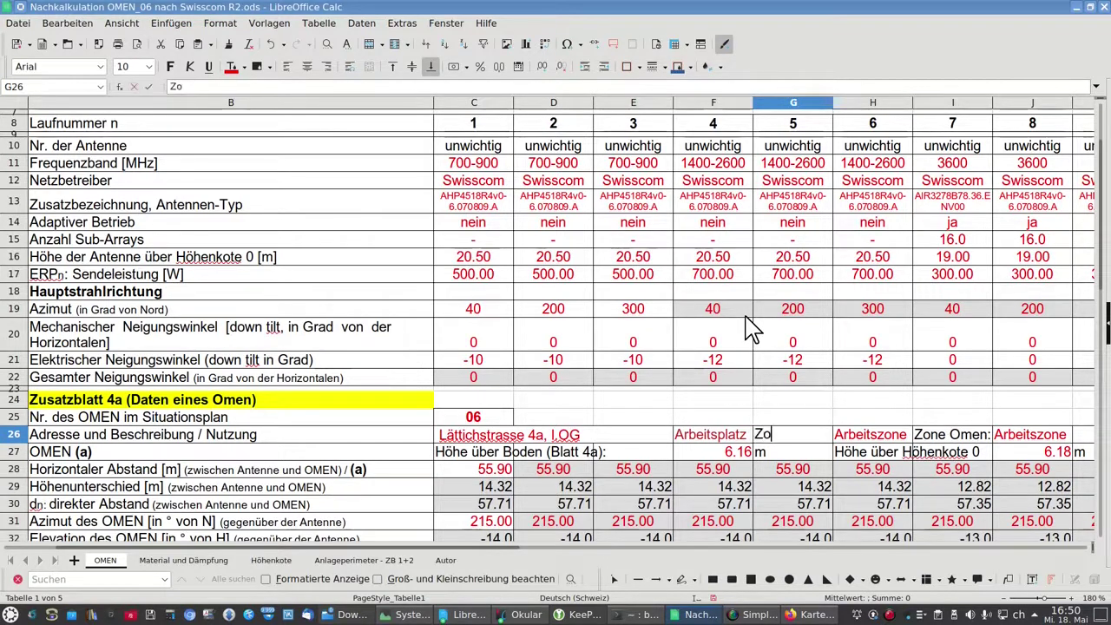
type("ne Antenne")
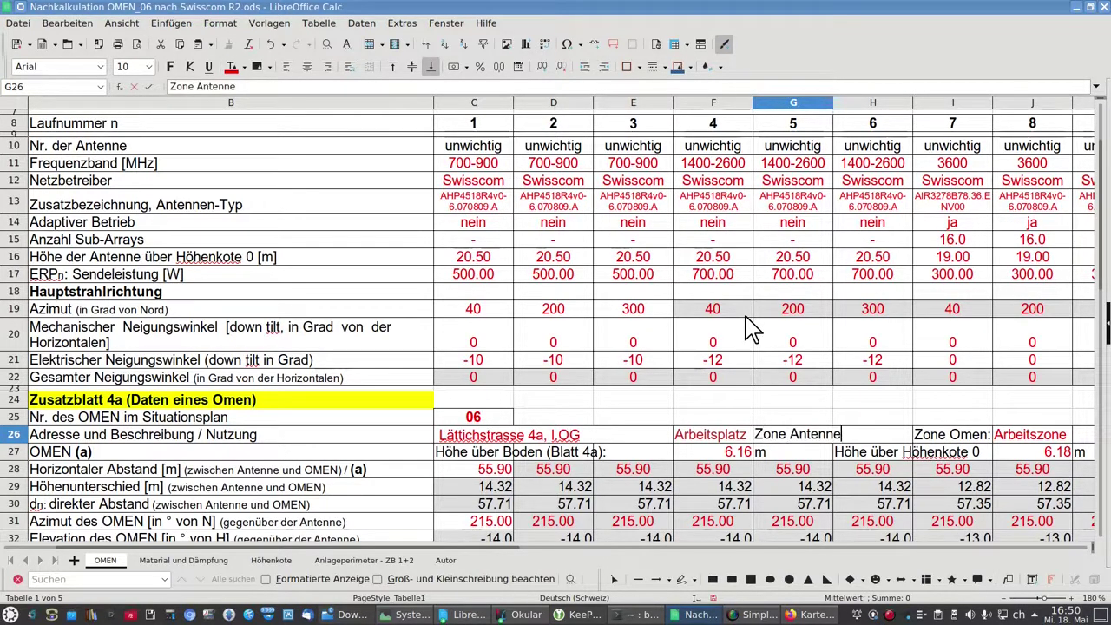
key("Return")
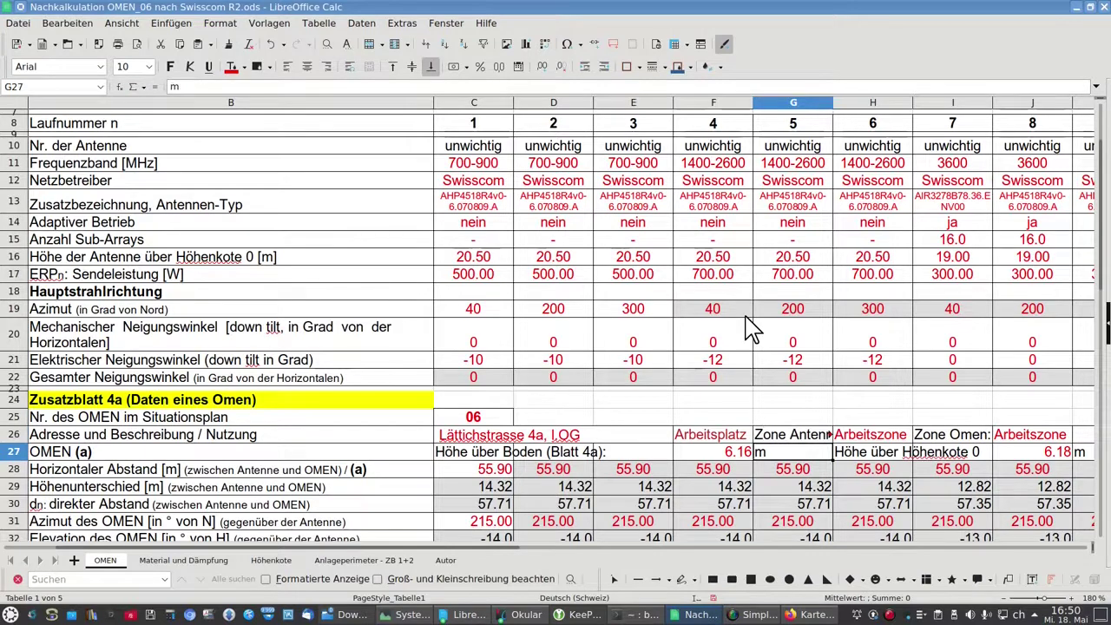
Step: Right-align the labels in G26 and I26 and set their font size to 9
key("Up")
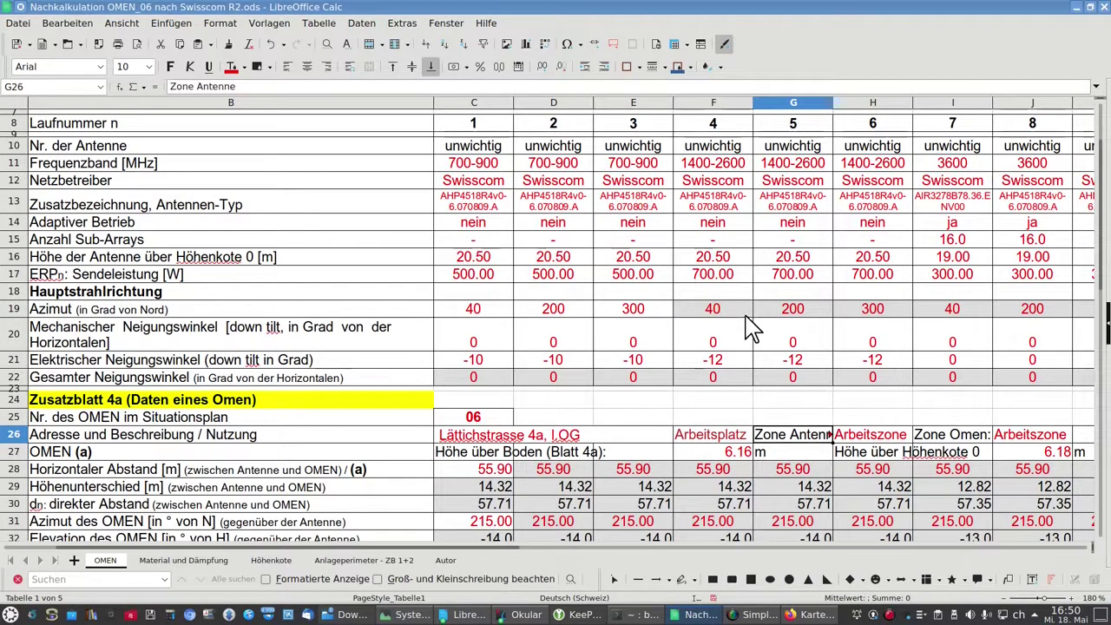
left_click(942, 434, "ctrl")
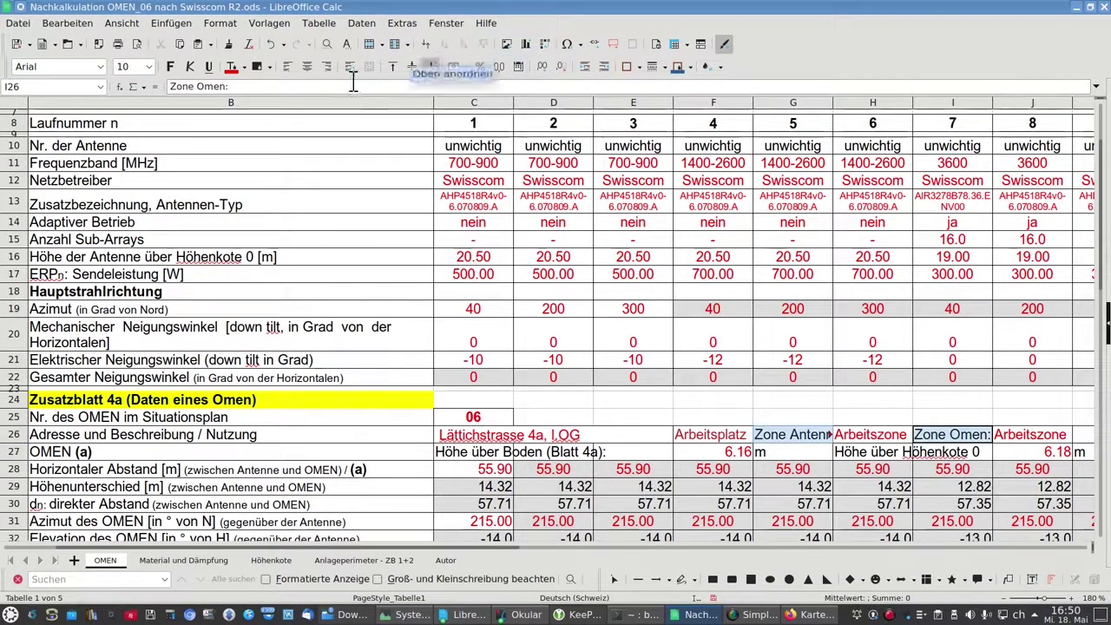
left_click(326, 67)
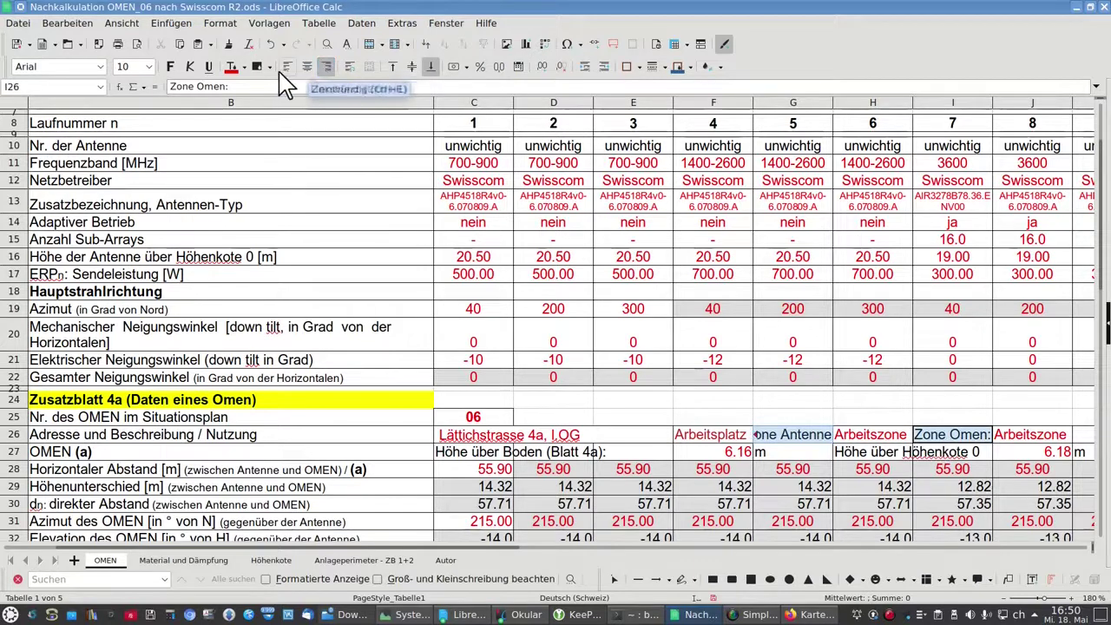
left_click(149, 67)
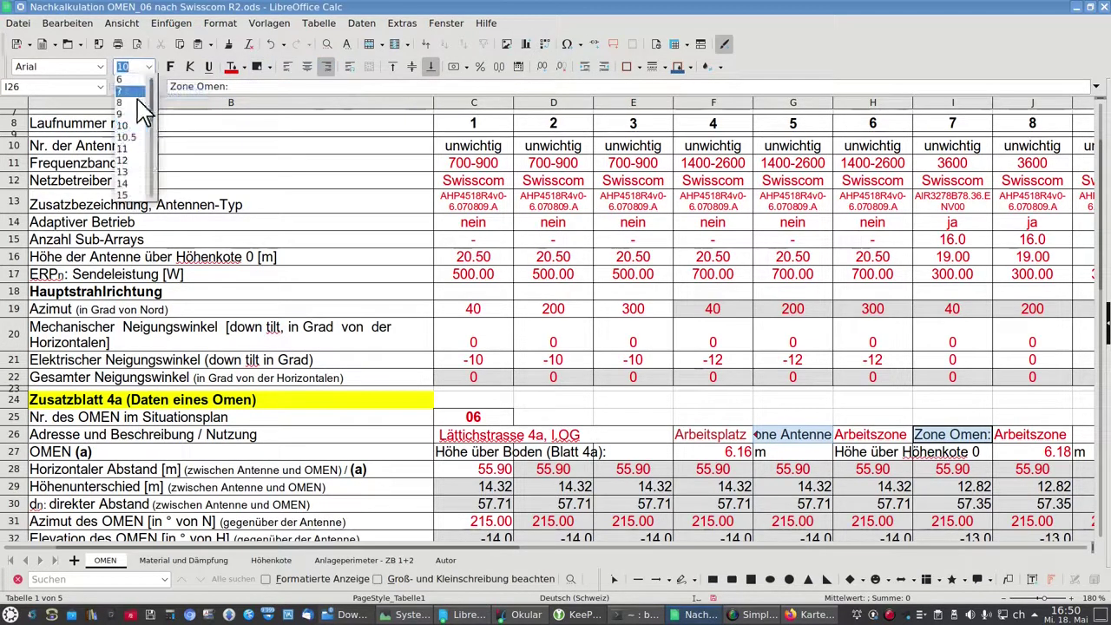
left_click(137, 114)
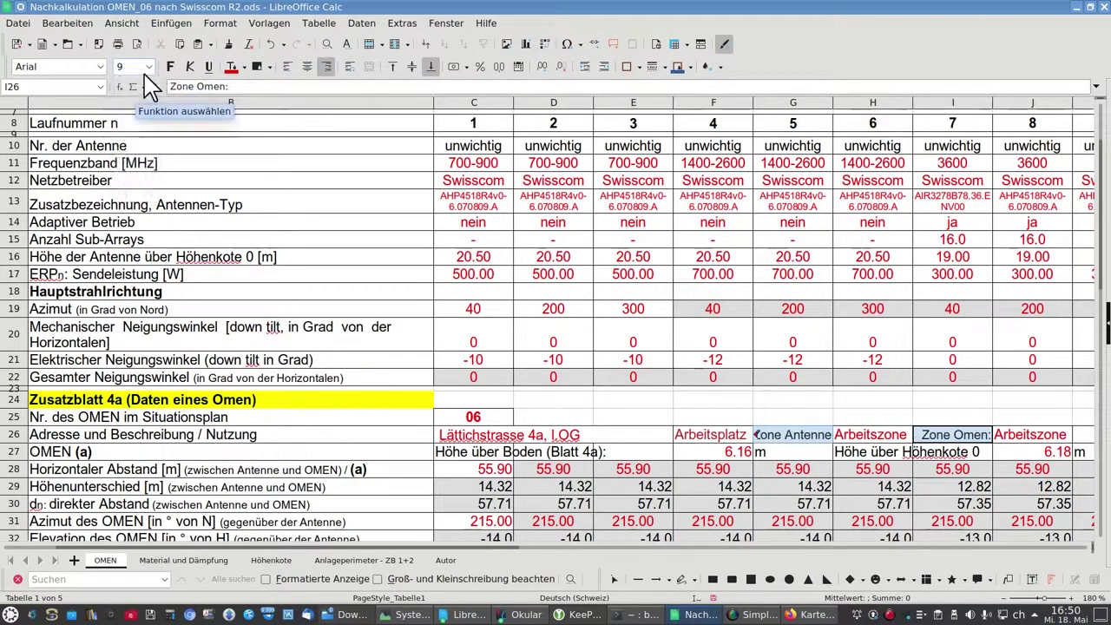
Step: Reduce the font size of the "Zone Antenne" and "Zone Omen:" labels in G26 and I26
left_click(149, 68)
left_click(126, 103)
left_click(904, 401)
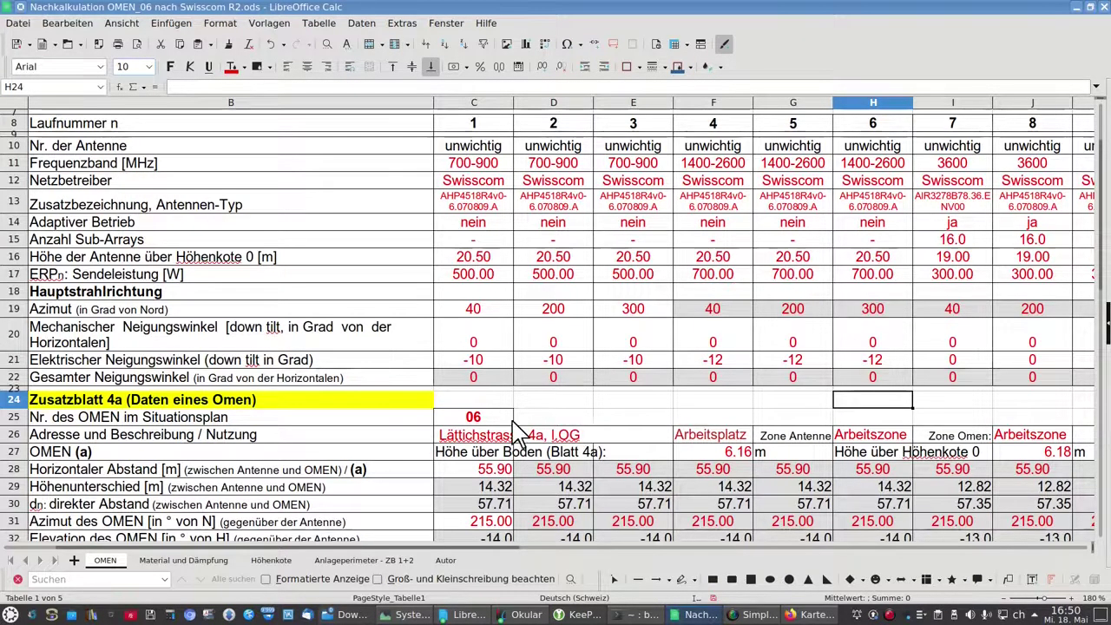
Step: Check the antenna type designation in row 13, inspecting the entry for antenna 1 in C13
scroll(516, 434, "down", 2)
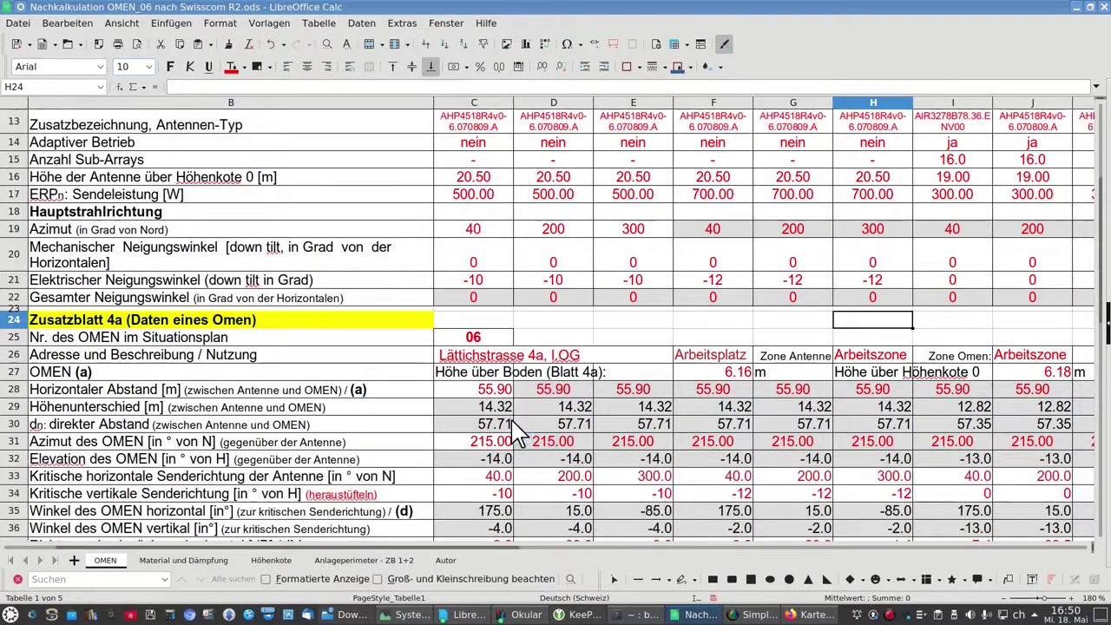
scroll(517, 434, "up", 2)
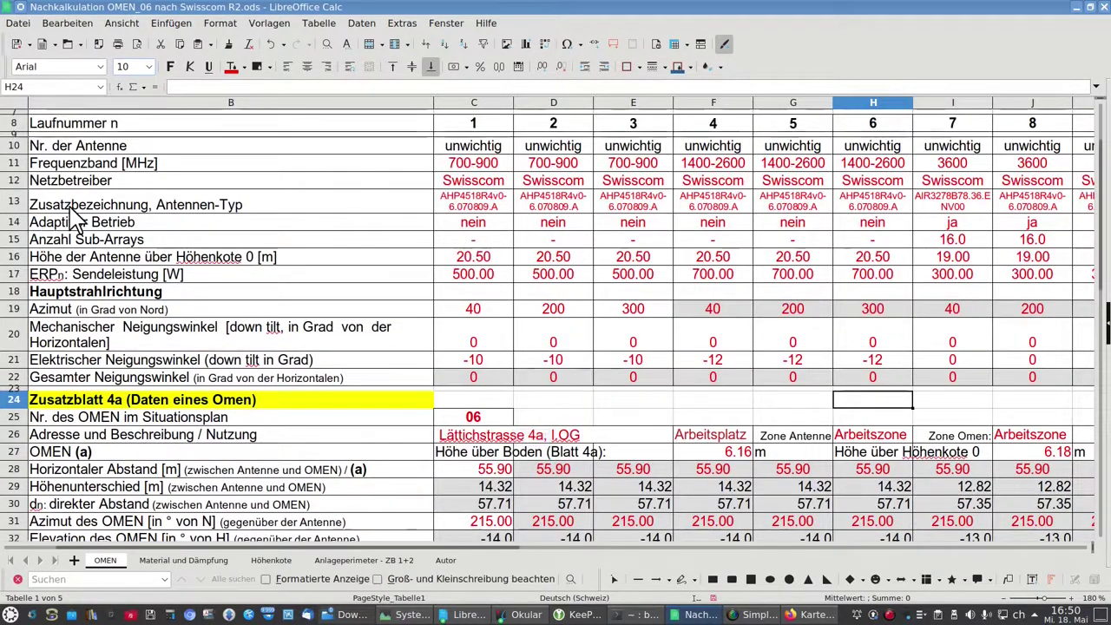
left_click(71, 208)
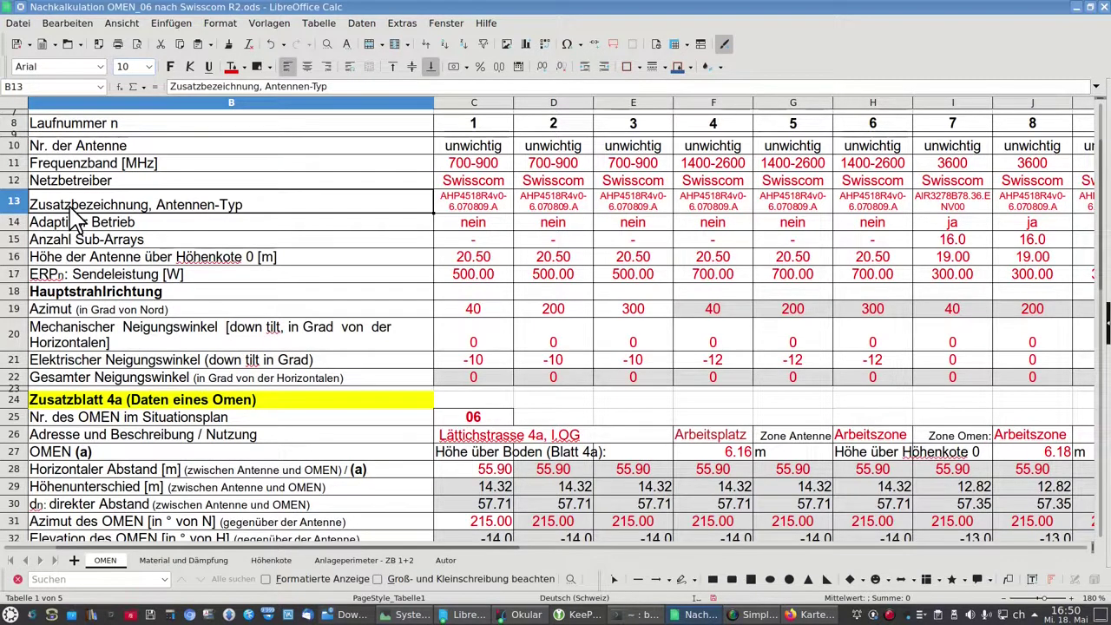
left_click(484, 212)
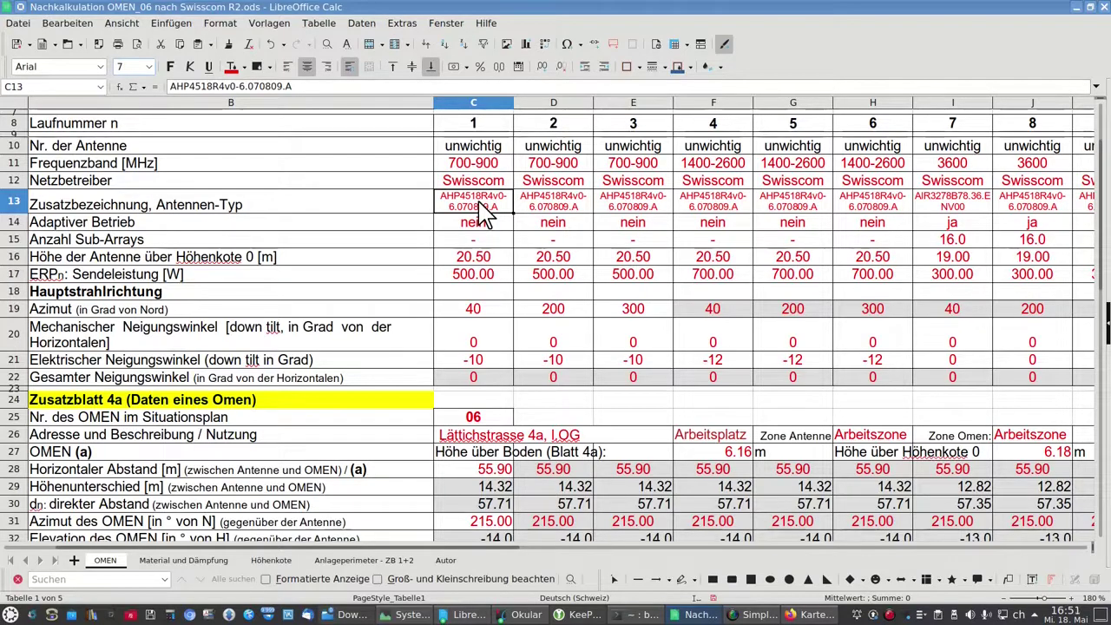
Step: Switch to the Baar site data sheet in Okular and copy antenna 1's type designation as text from Zusatzblatt 2 on page 7
key("alt+Tab")
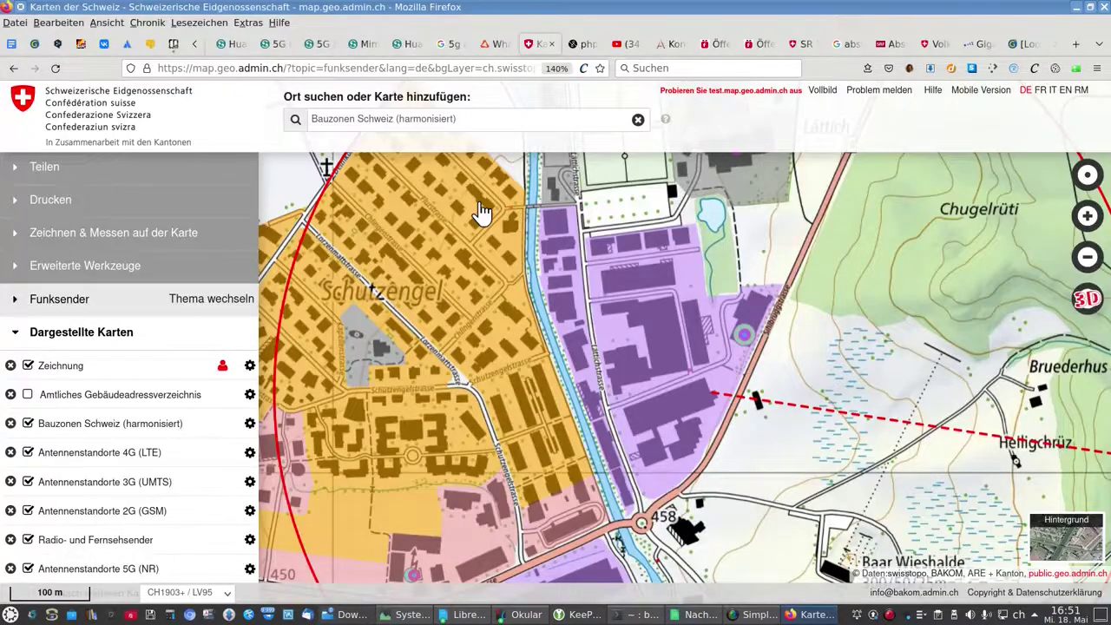
left_click(526, 615)
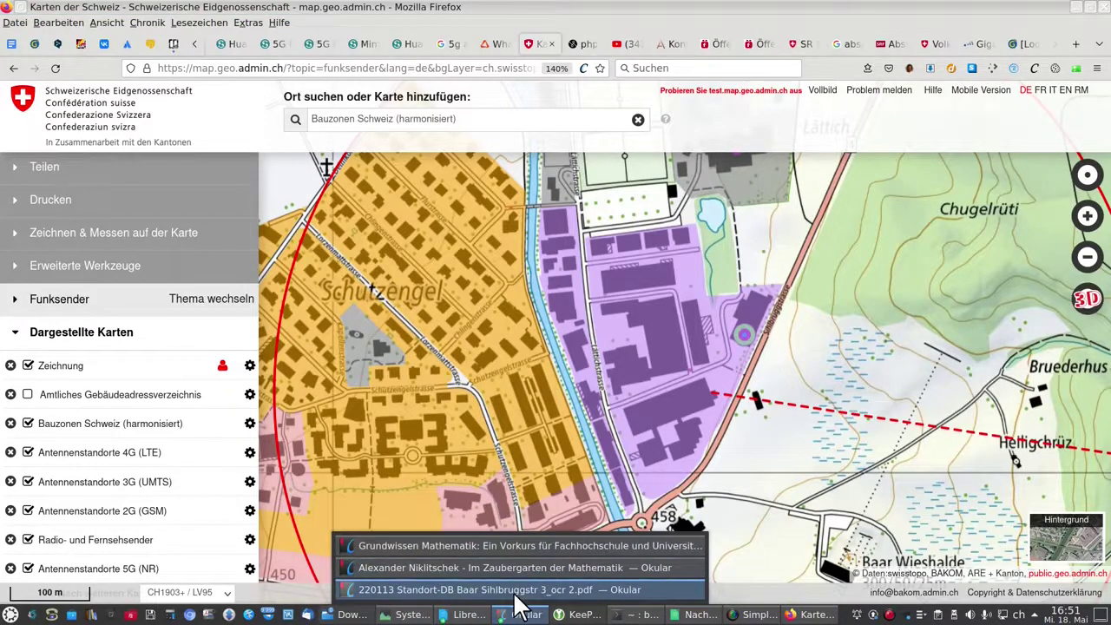
left_click(517, 595)
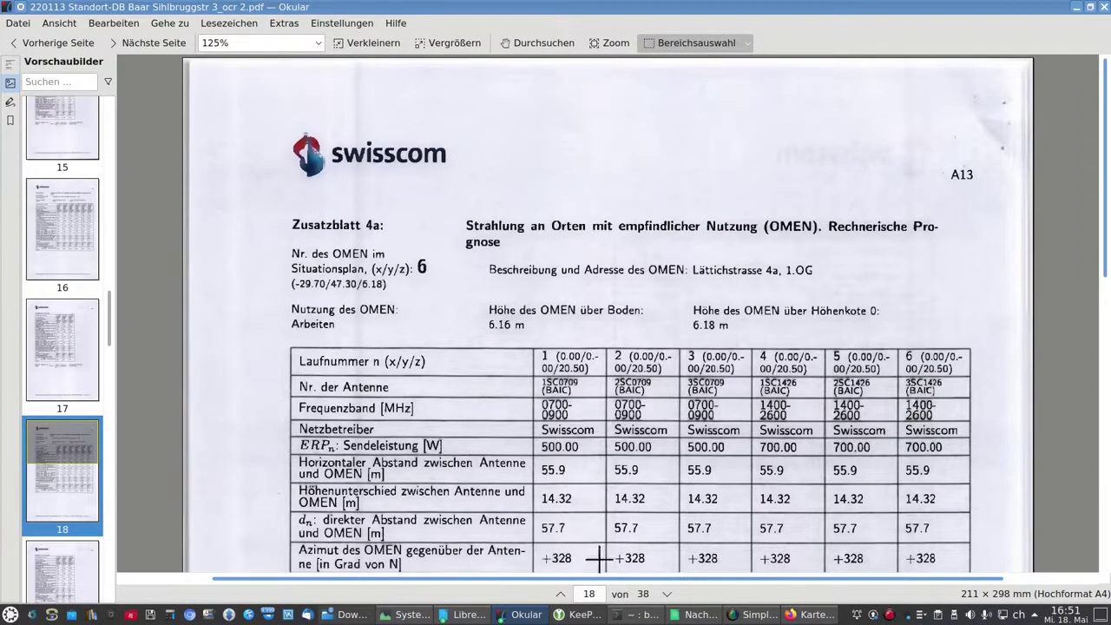
left_click(560, 594)
left_click(560, 593)
left_click(560, 594)
left_click(560, 594)
left_click(560, 594)
left_click(560, 593)
left_click(559, 594)
left_click(560, 594)
left_click(560, 594)
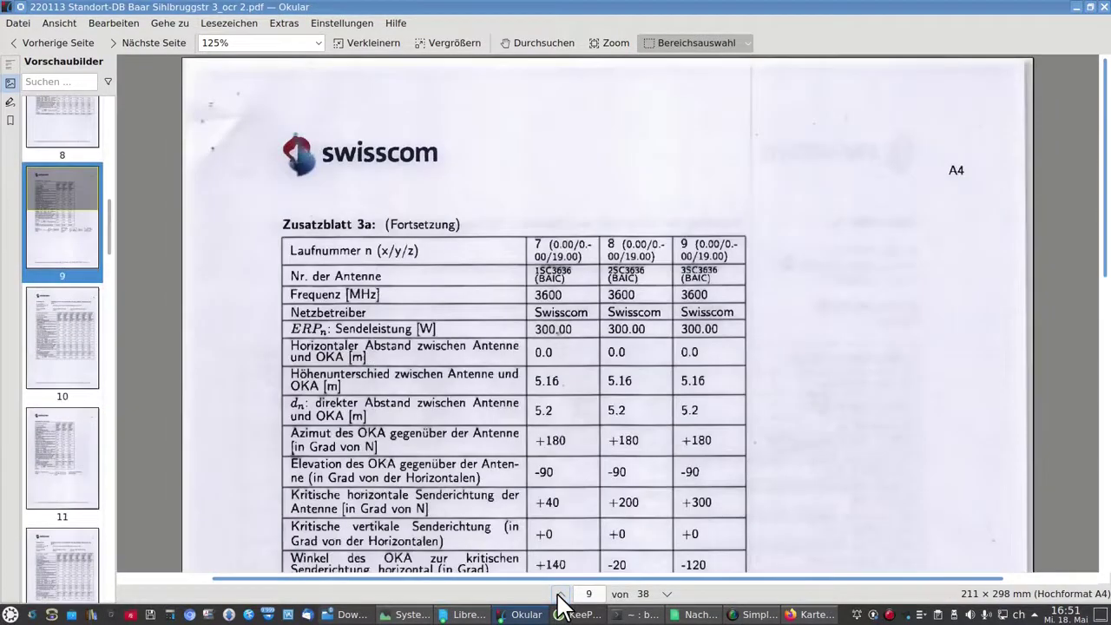
left_click(560, 594)
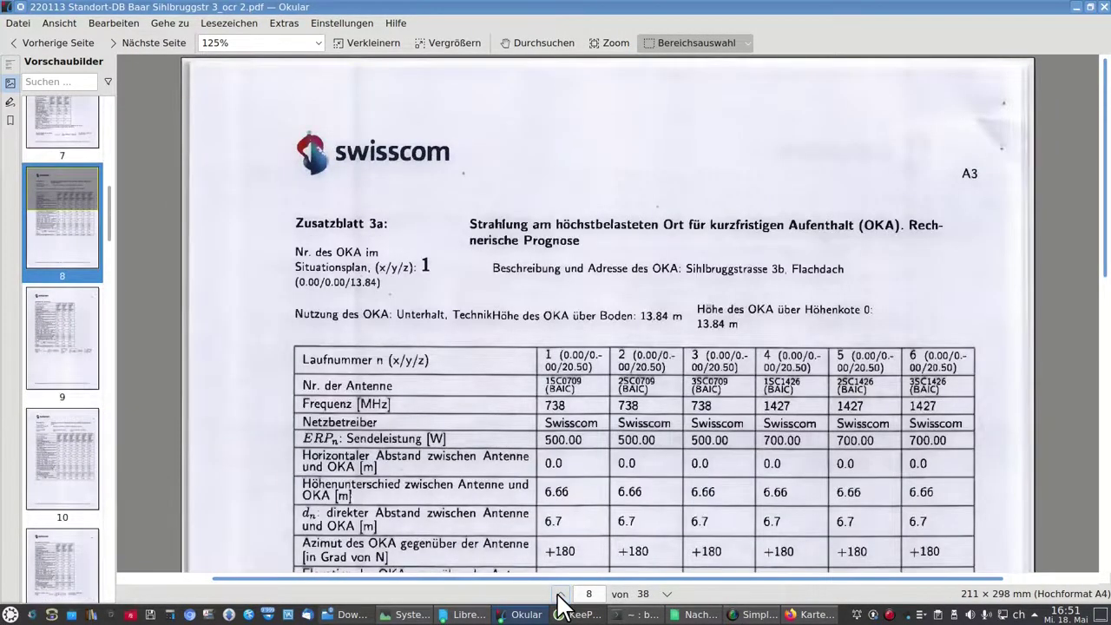
left_click(559, 594)
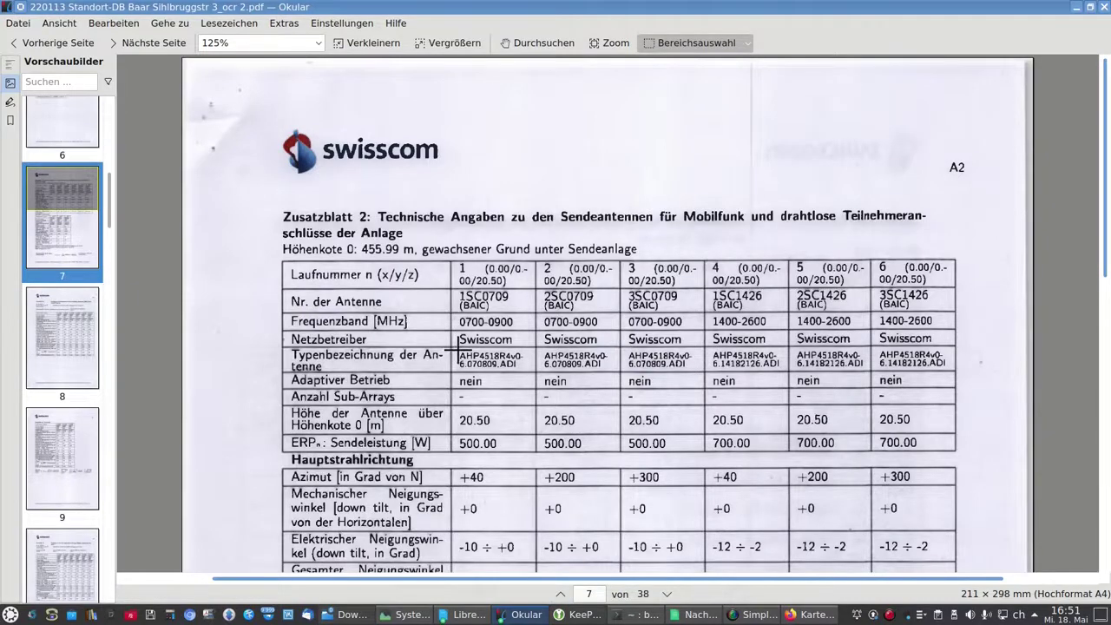
left_click_drag(458, 349, 526, 373)
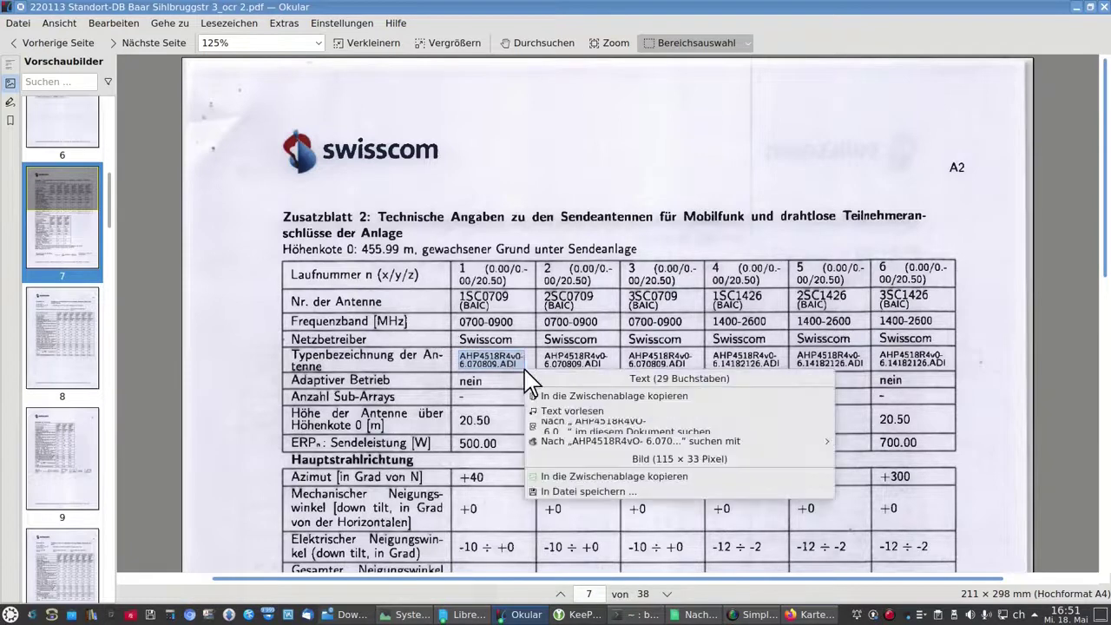
left_click(543, 395)
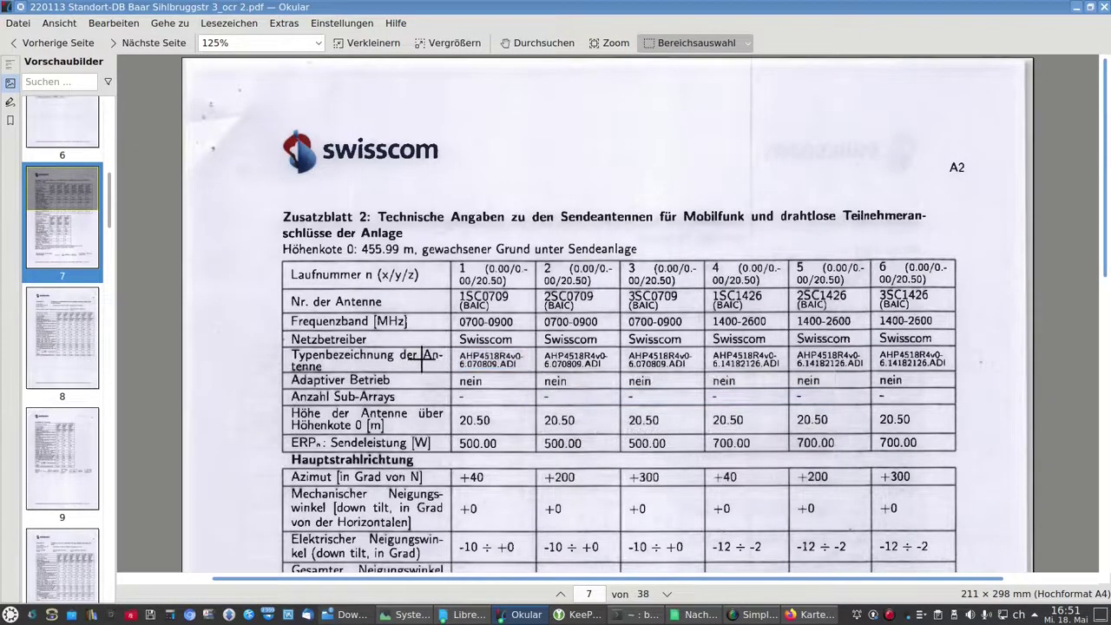
Step: Switch to Firefox and search Google in a new tab for AHP4518R4vO-6.070809.ADI, without the space after the hyphen
left_click(816, 614)
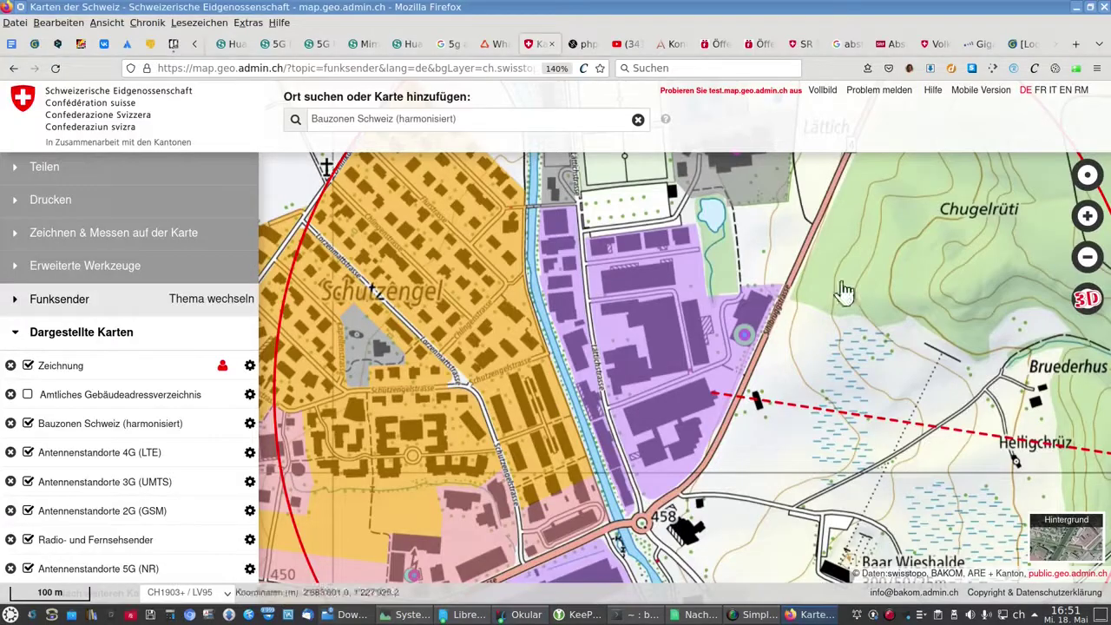
left_click(1077, 45)
type("AHP4518R4vO- 6.070809.ADI")
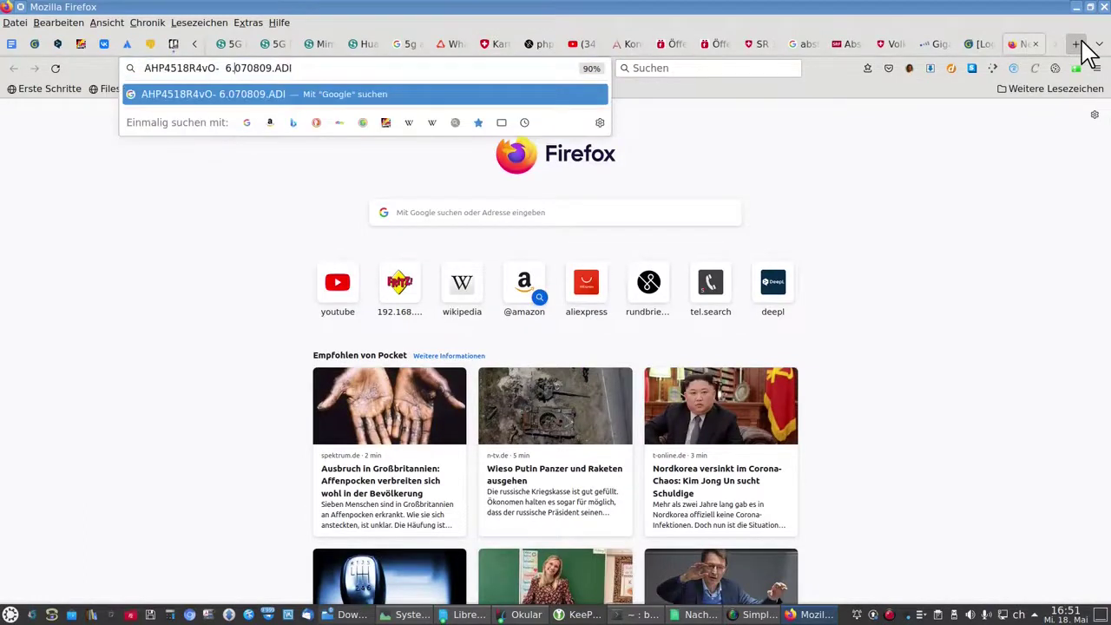
key("BackSpace")
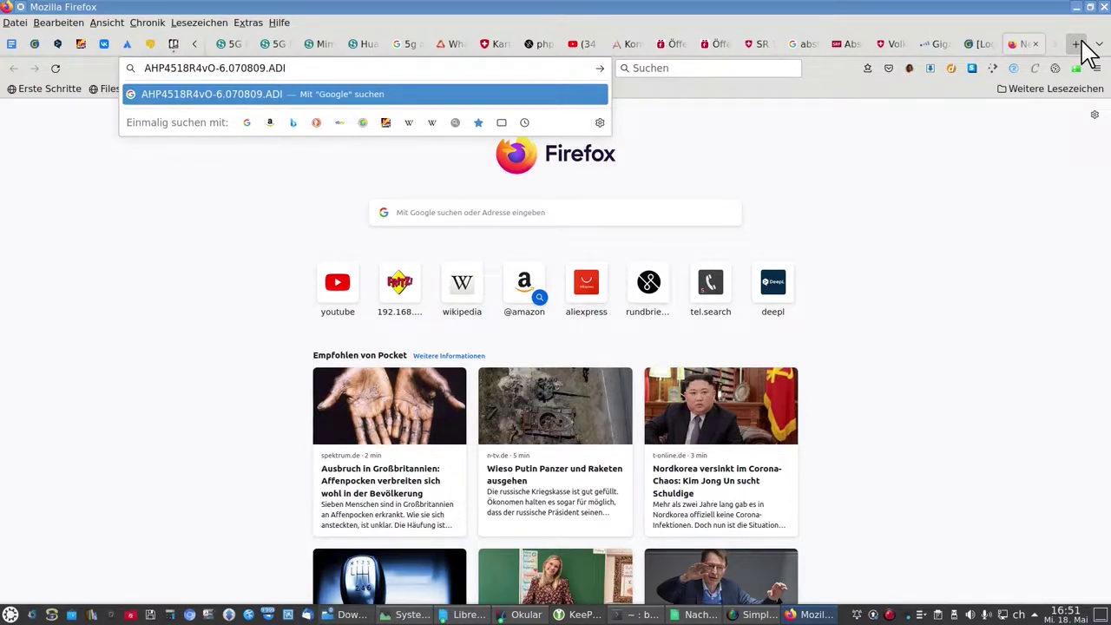
key("Return")
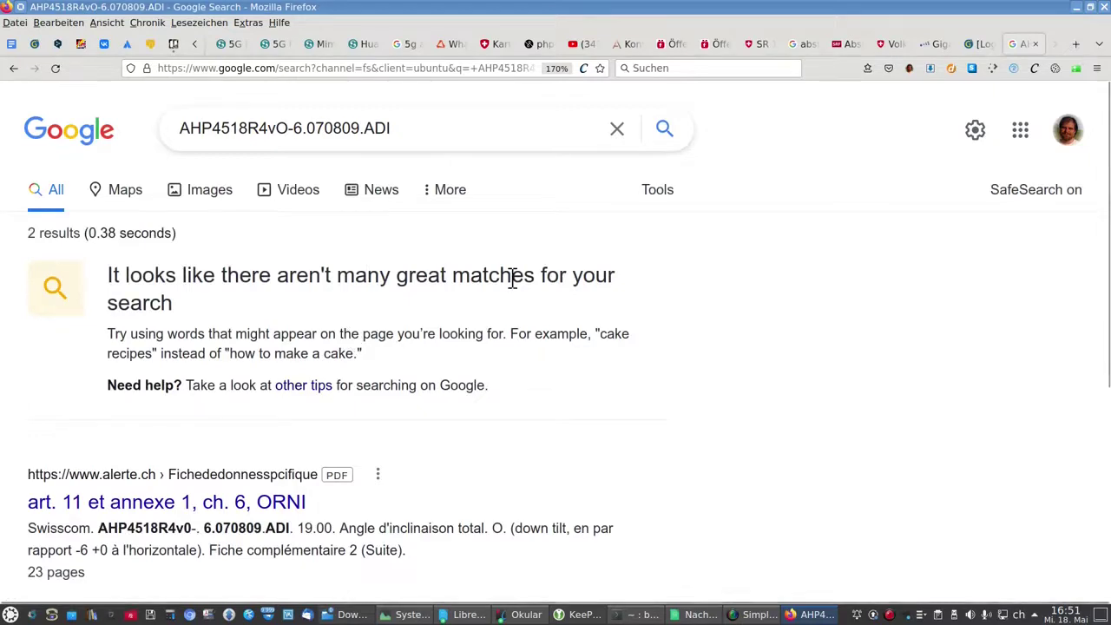
Step: Download the hombrechtikon-digital.ch search result, Swisscom-Alles.pdf, and open it in Okular
scroll(512, 282, "down", 5)
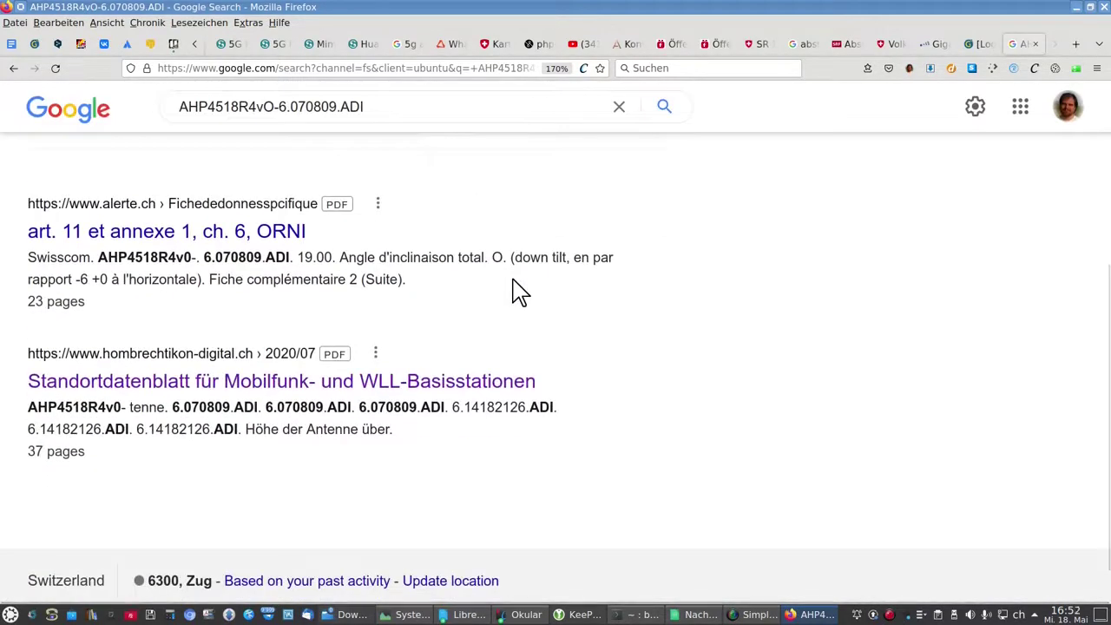
middle_click(375, 390)
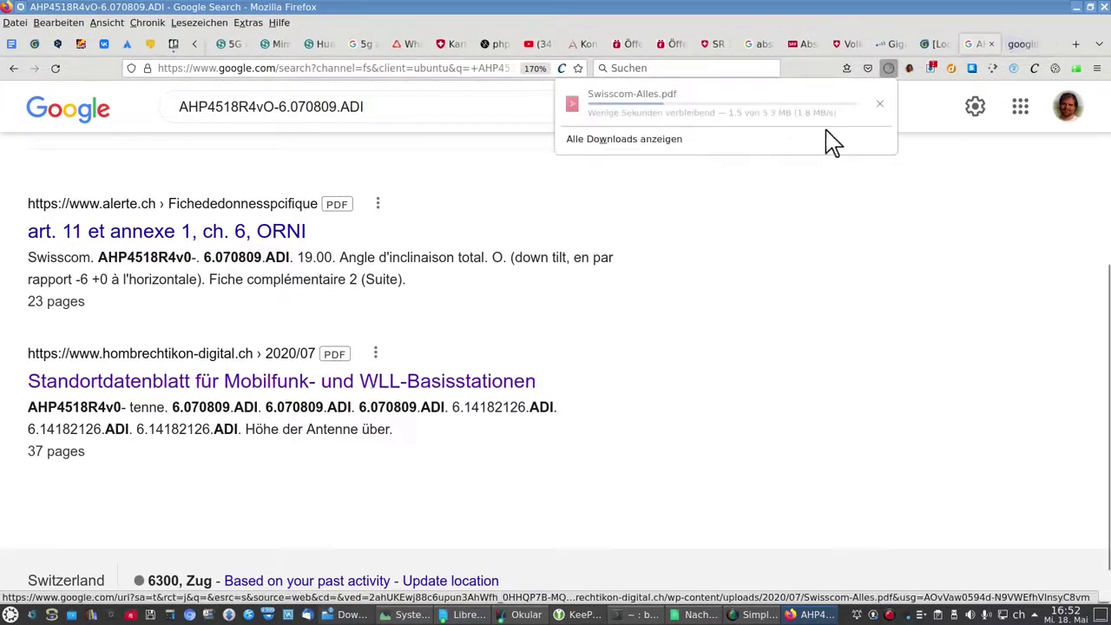
left_click(657, 110)
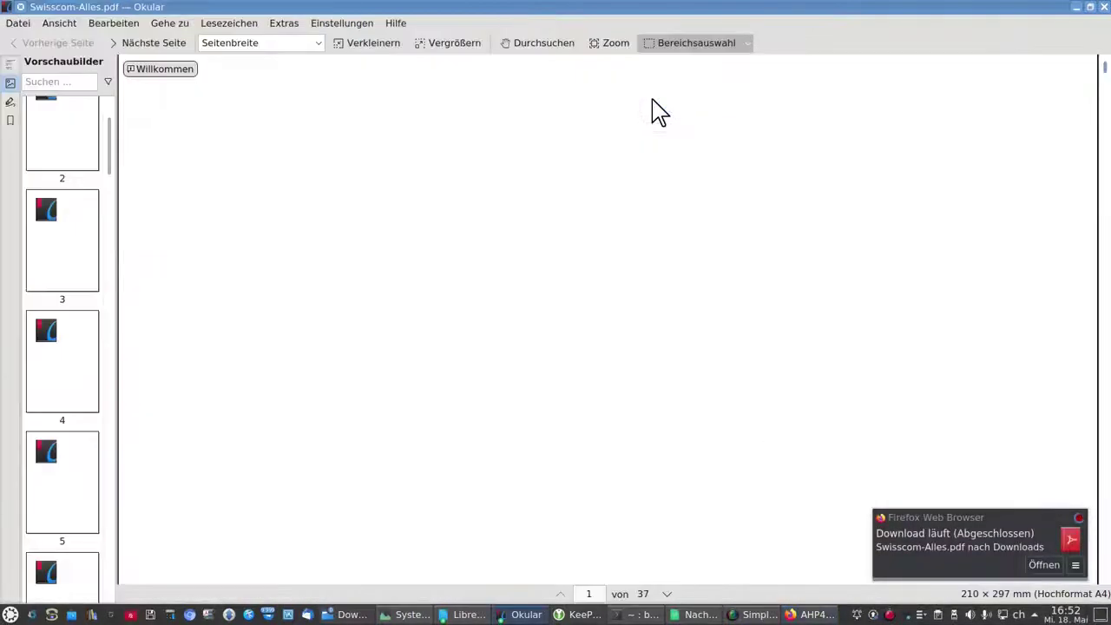
Step: Examine the cover page of Swisscom-Alles.pdf and the antenna types in Zusatzblatt 2 on page 8
scroll(590, 210, "up", 2)
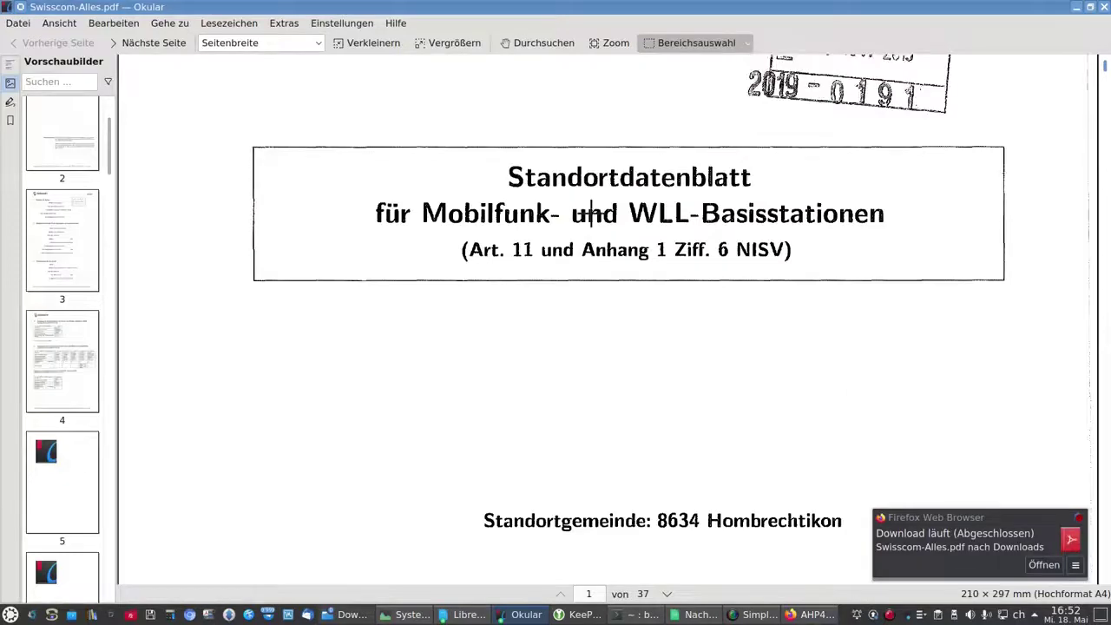
scroll(592, 214, "down", 3)
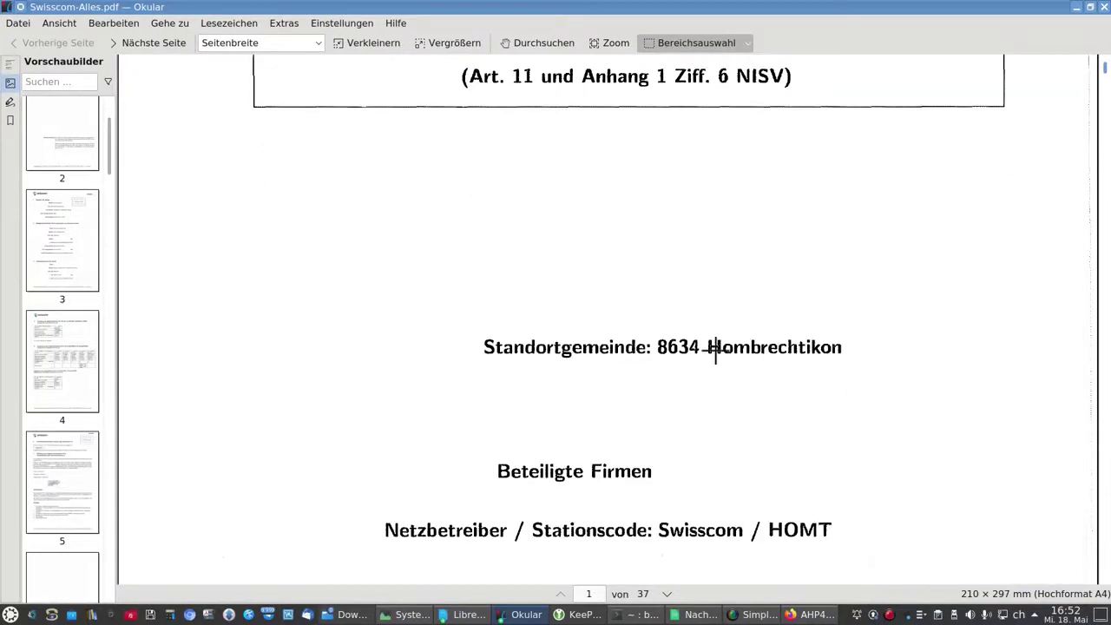
scroll(716, 347, "down", 5)
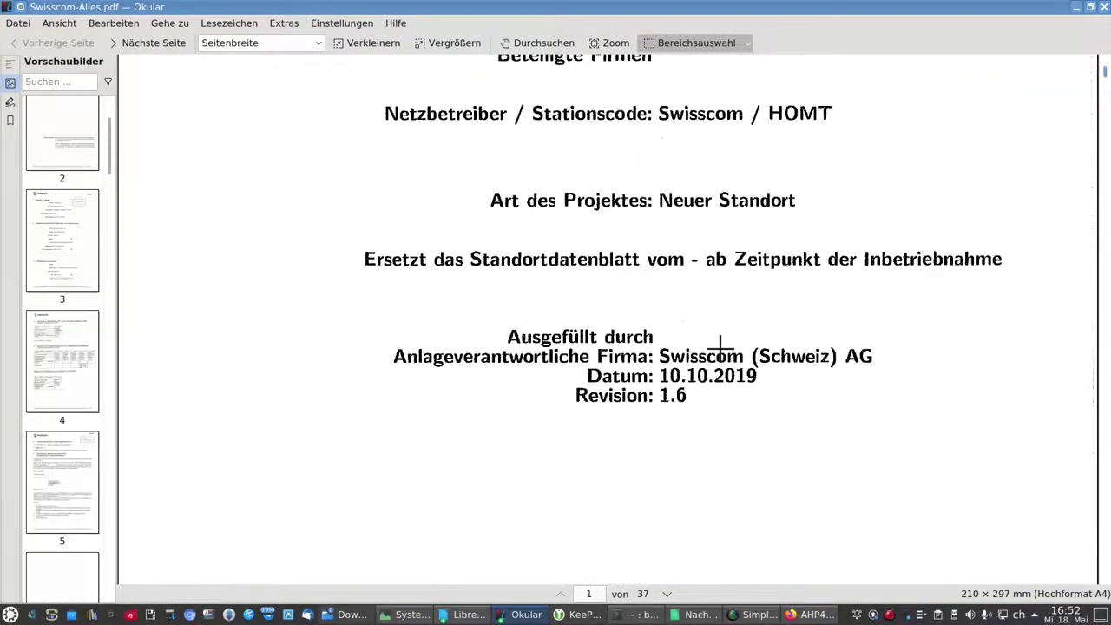
scroll(721, 347, "down", 8)
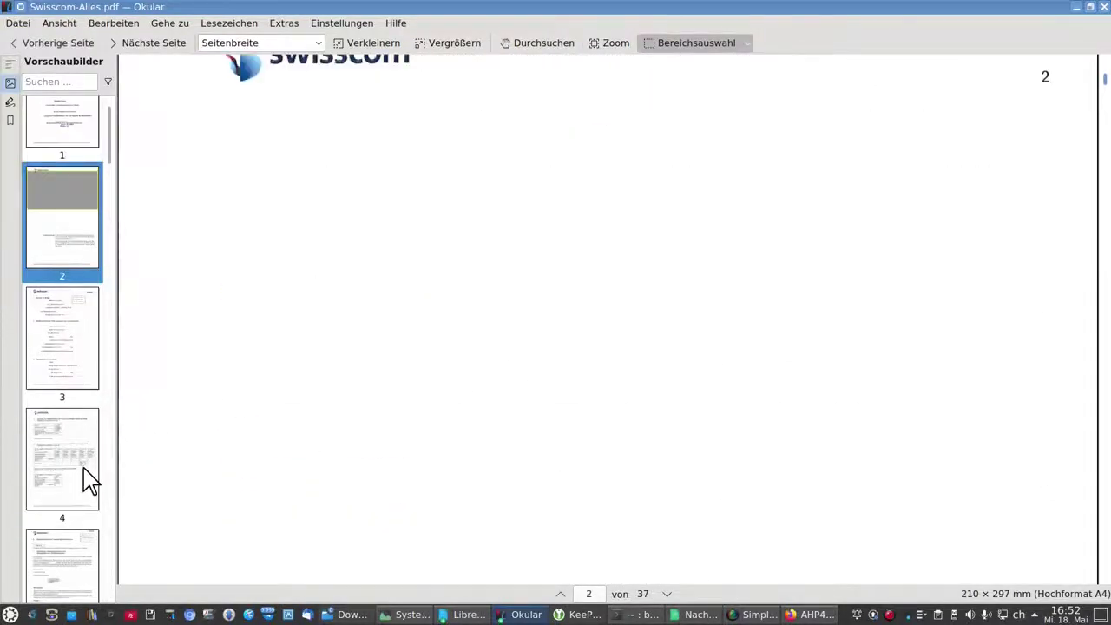
scroll(87, 477, "down", 2)
scroll(87, 478, "down", 1)
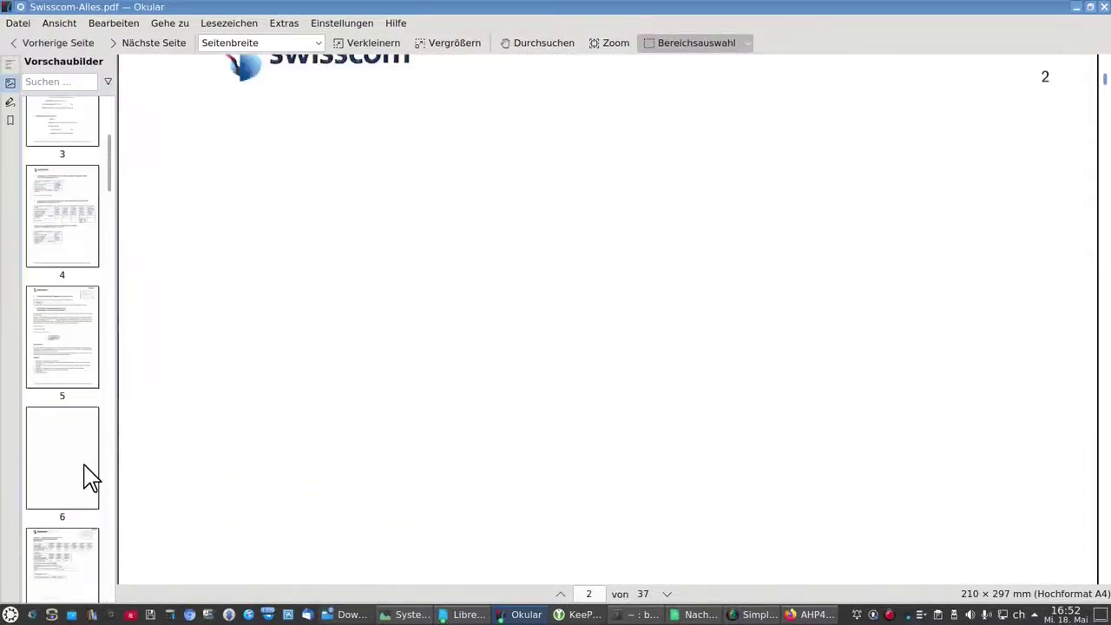
scroll(88, 478, "down", 4)
left_click(61, 535)
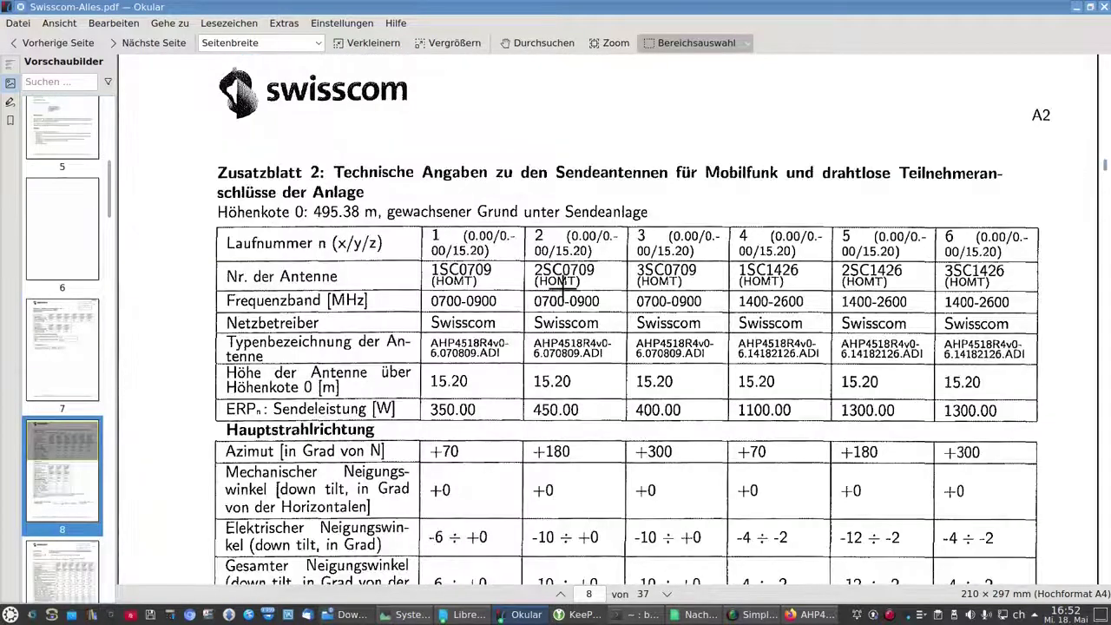
Step: Examine the horizontal and vertical antenna diagrams of 2SC3636 on page 32, zoomed out to show both
key("ctrl+End")
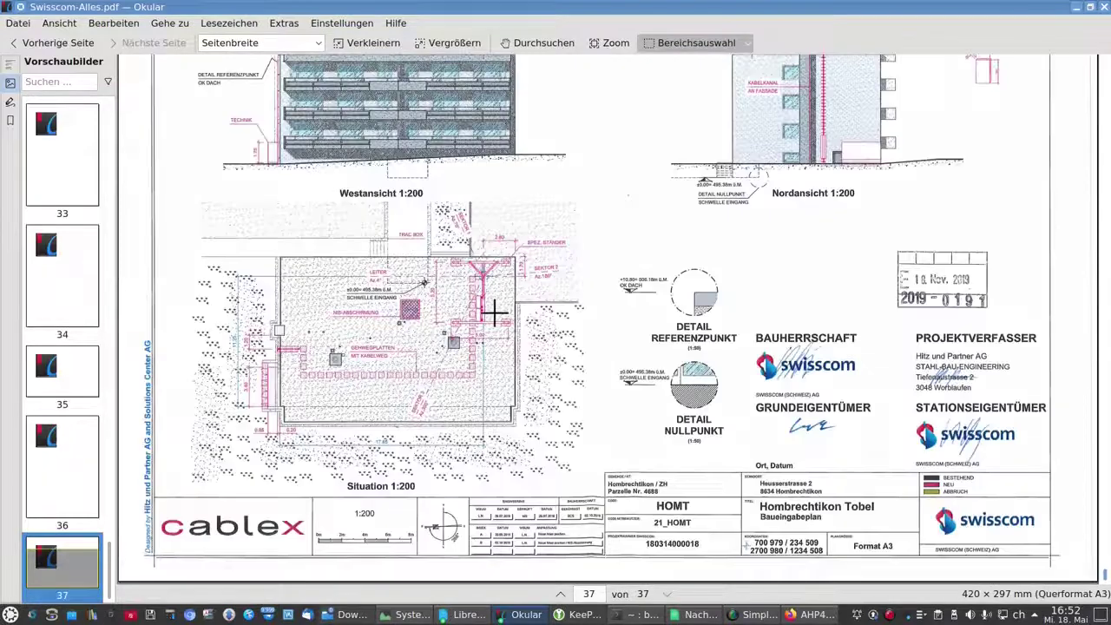
scroll(78, 257, "up", 3)
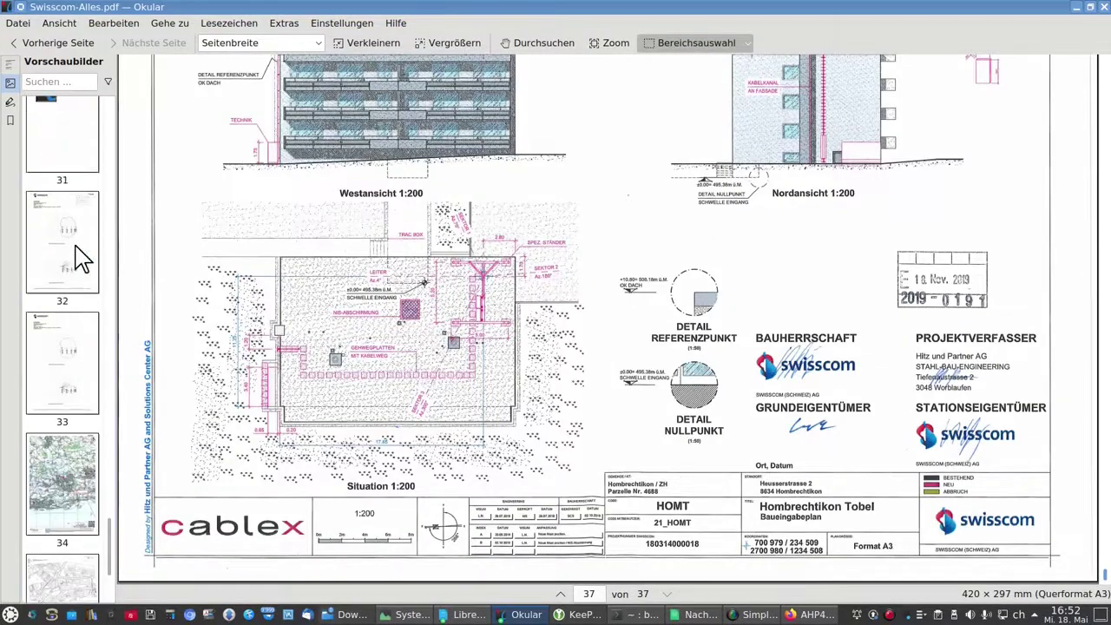
left_click(71, 284)
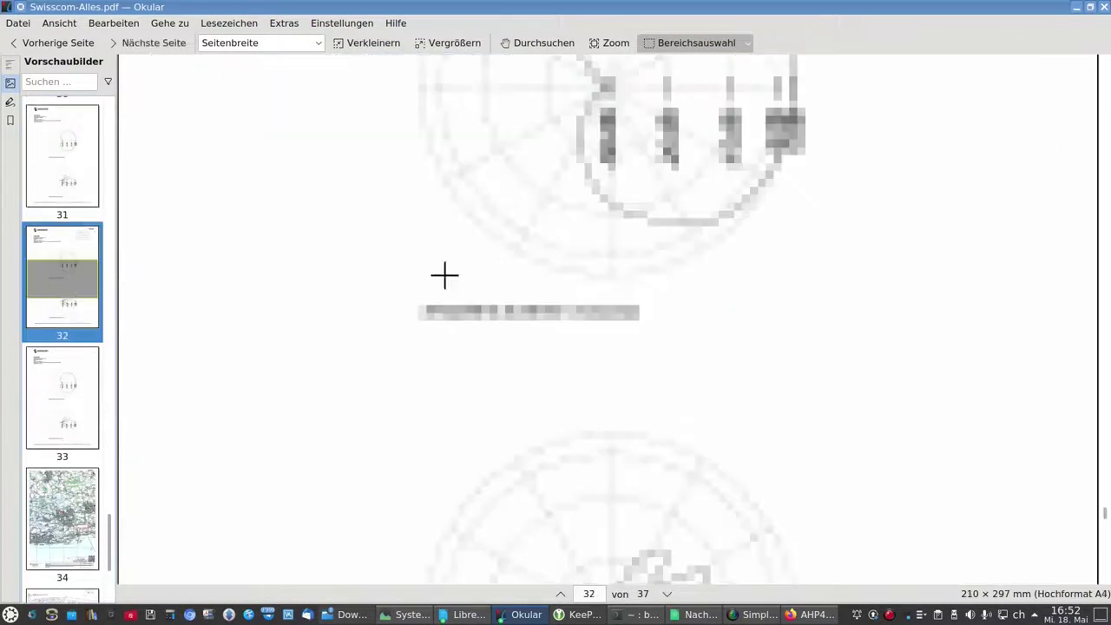
scroll(578, 280, "down", 2)
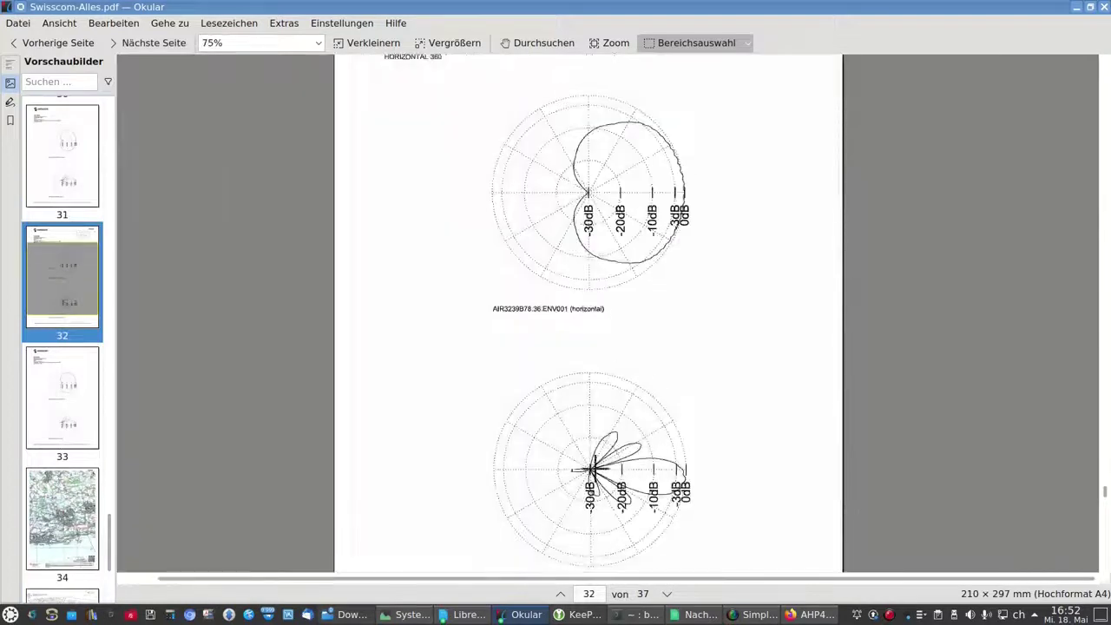
scroll(716, 278, "down", 2)
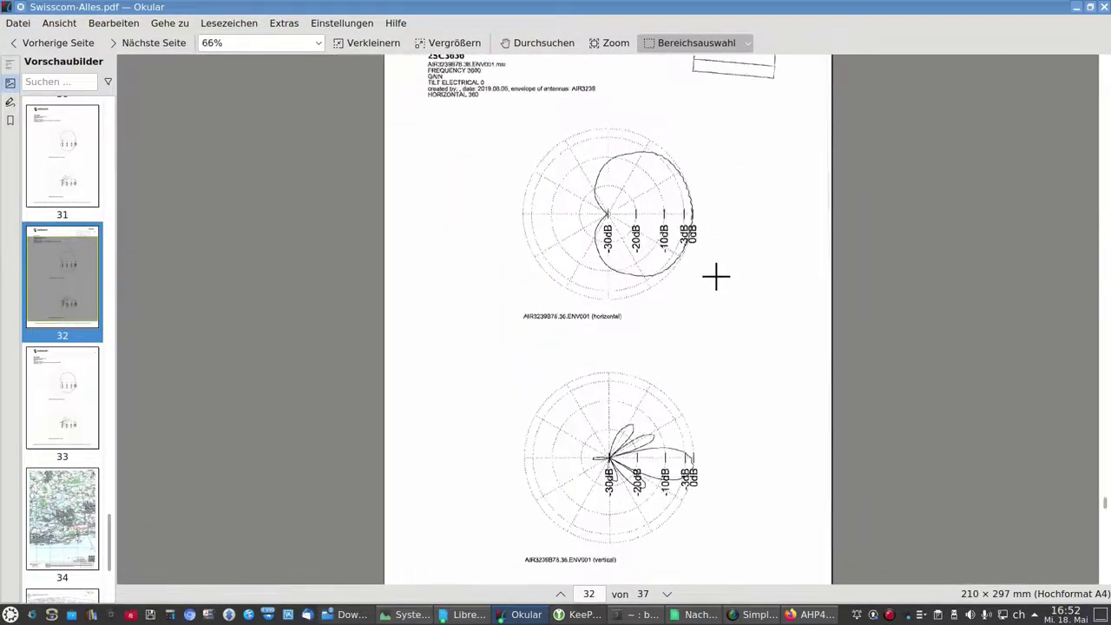
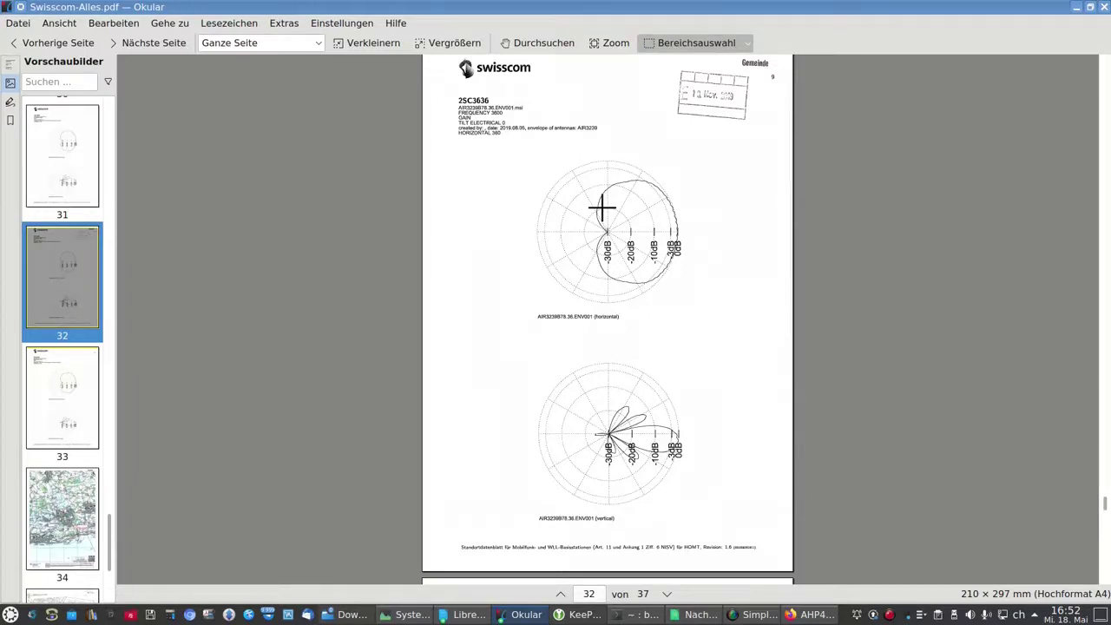
Step: Examine the horizontal and vertical antenna radiation diagrams on page 32 of the Swisscom data sheet
scroll(633, 205, "up", 1, "ctrl")
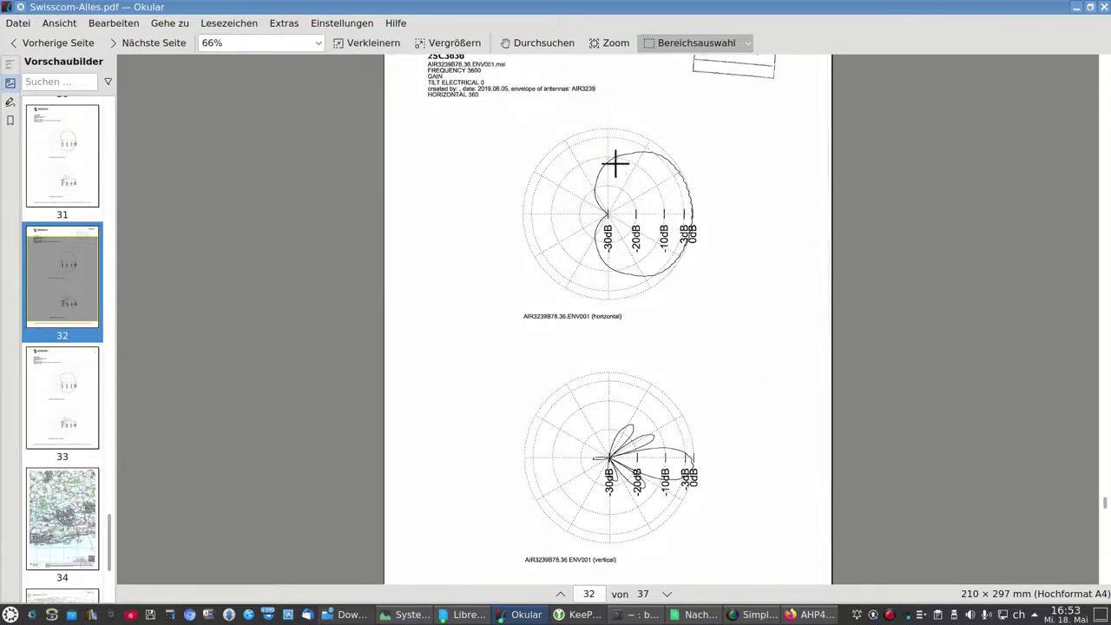
scroll(475, 150, "up", 2)
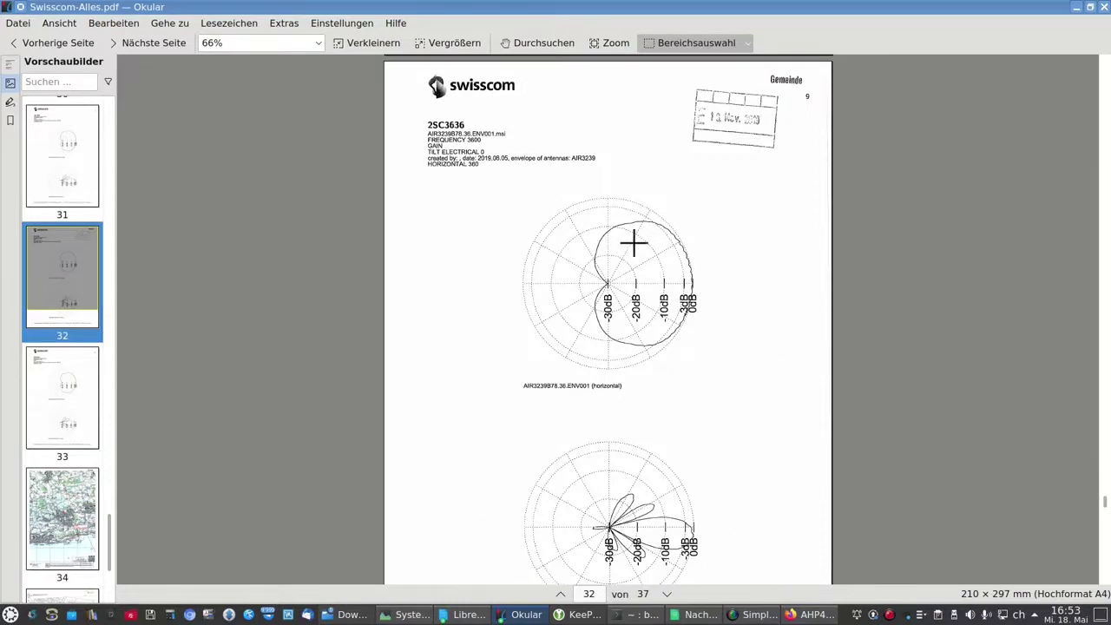
scroll(634, 245, "down", 2)
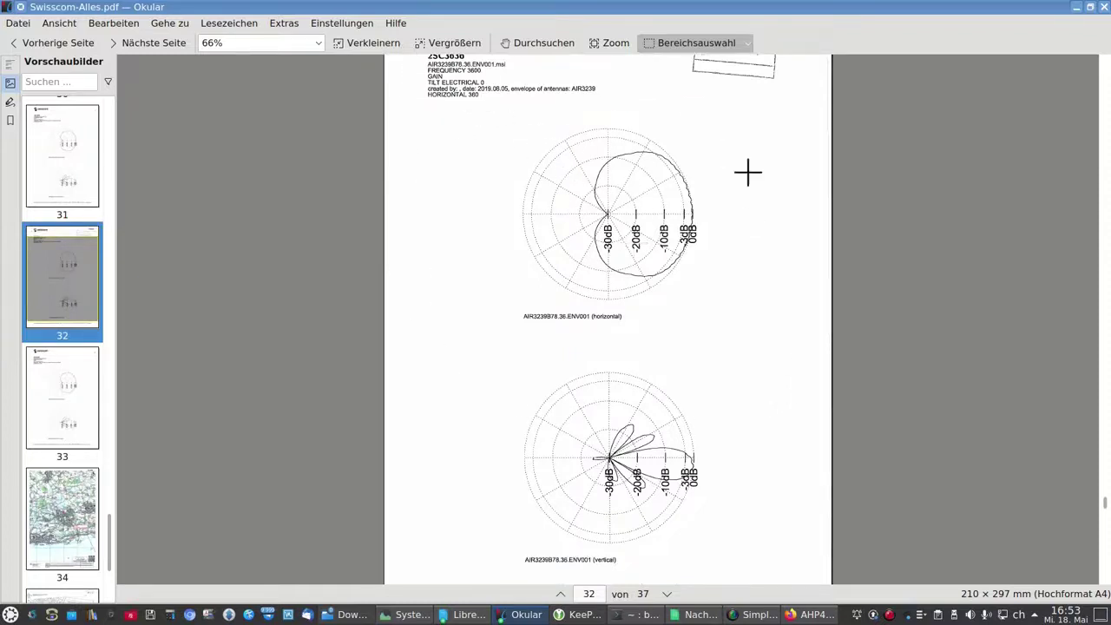
Step: Switch to the browser's search results, download the "art. 11 et annexe 1, ch. 6, ORNI" PDF and open Fichededonnesspcifique.pdf
left_click(1076, 7)
scroll(524, 289, "down", 1)
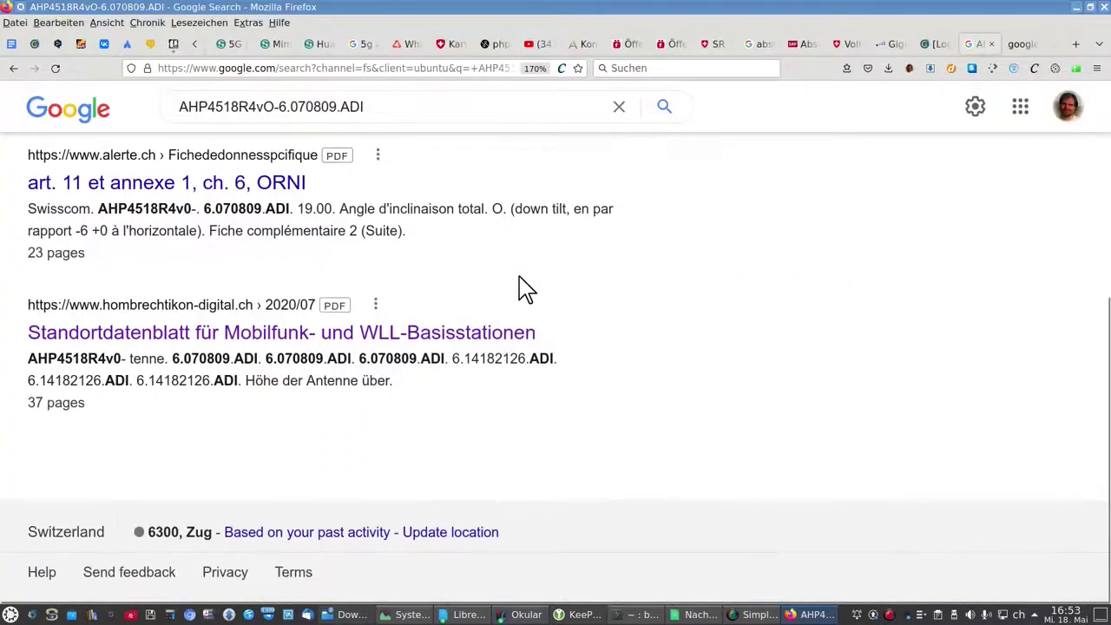
scroll(524, 288, "up", 3)
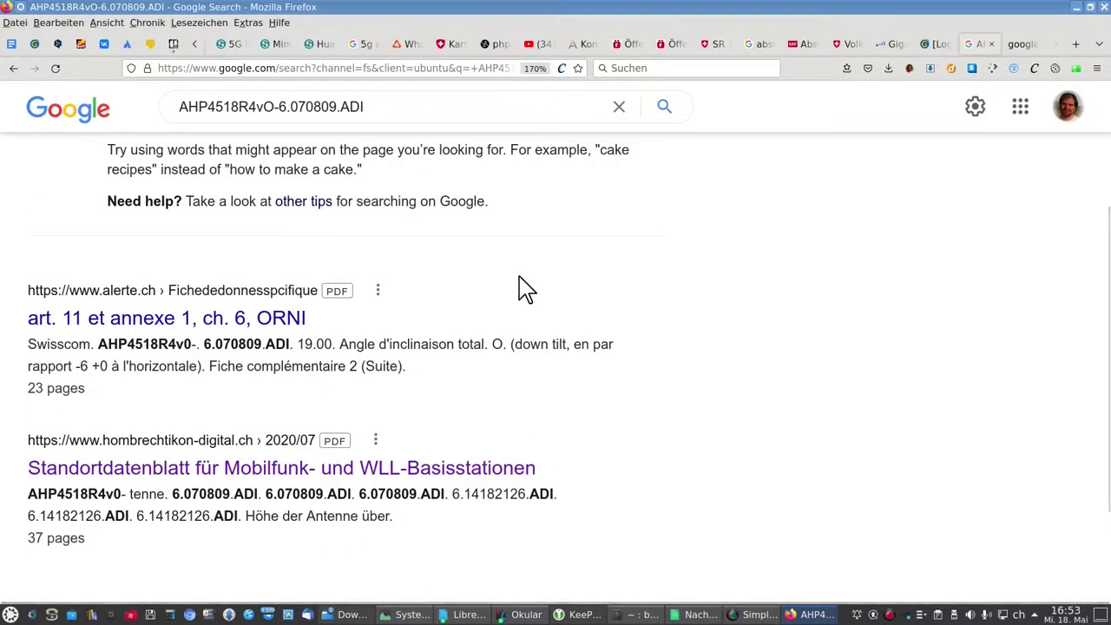
left_click(171, 323)
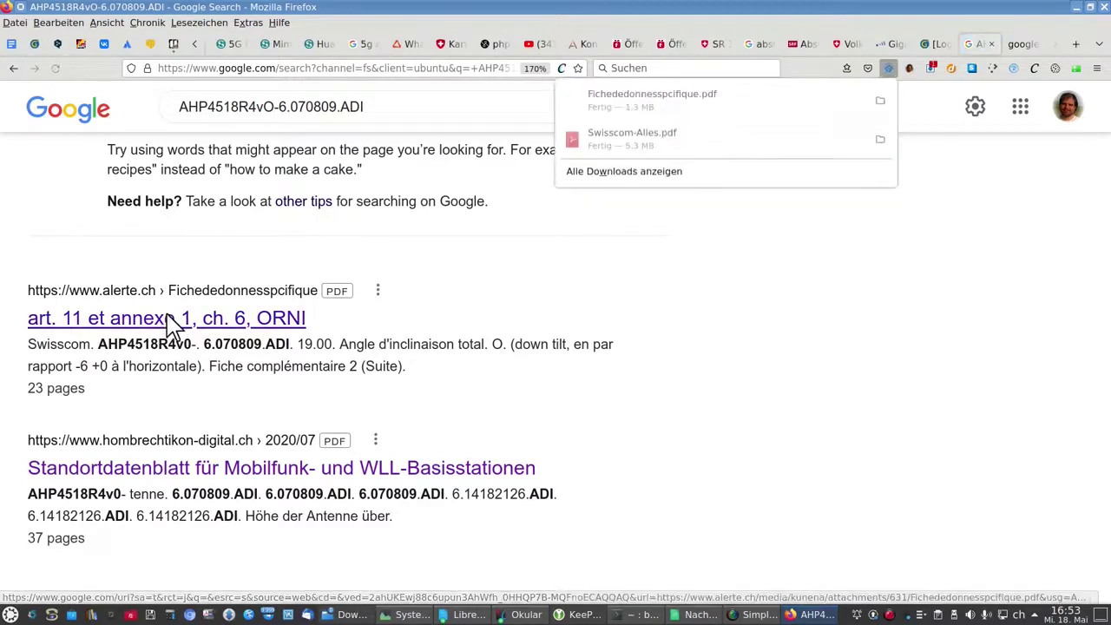
left_click(625, 106)
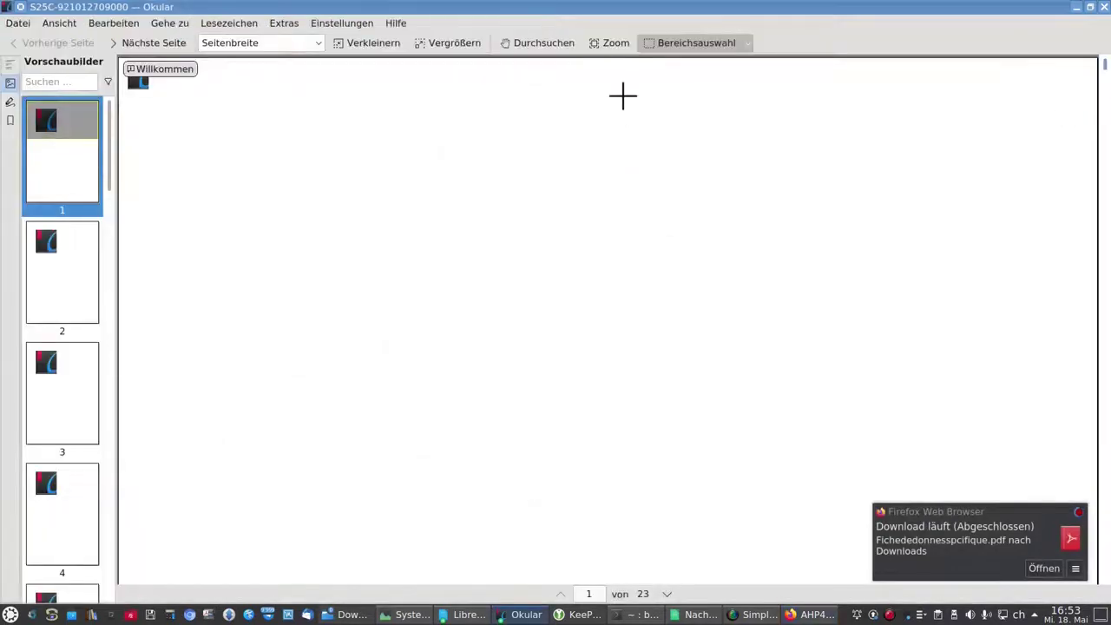
Step: Read the cover page of the French site data sheet down to its date and revision
scroll(560, 237, "down", 5)
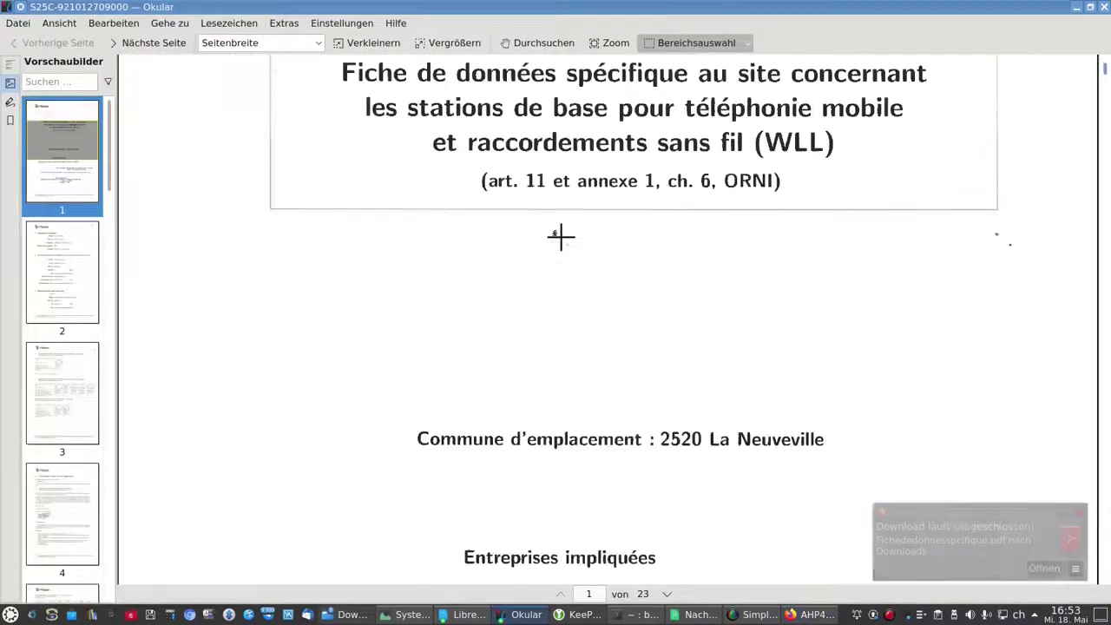
scroll(561, 236, "down", 3)
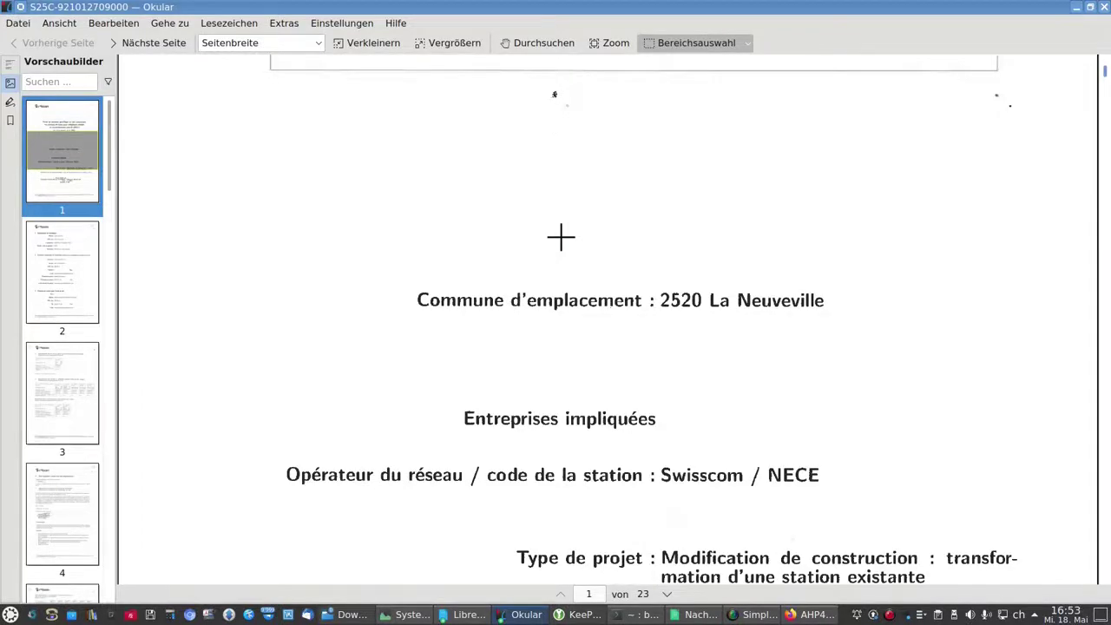
scroll(560, 236, "down", 5)
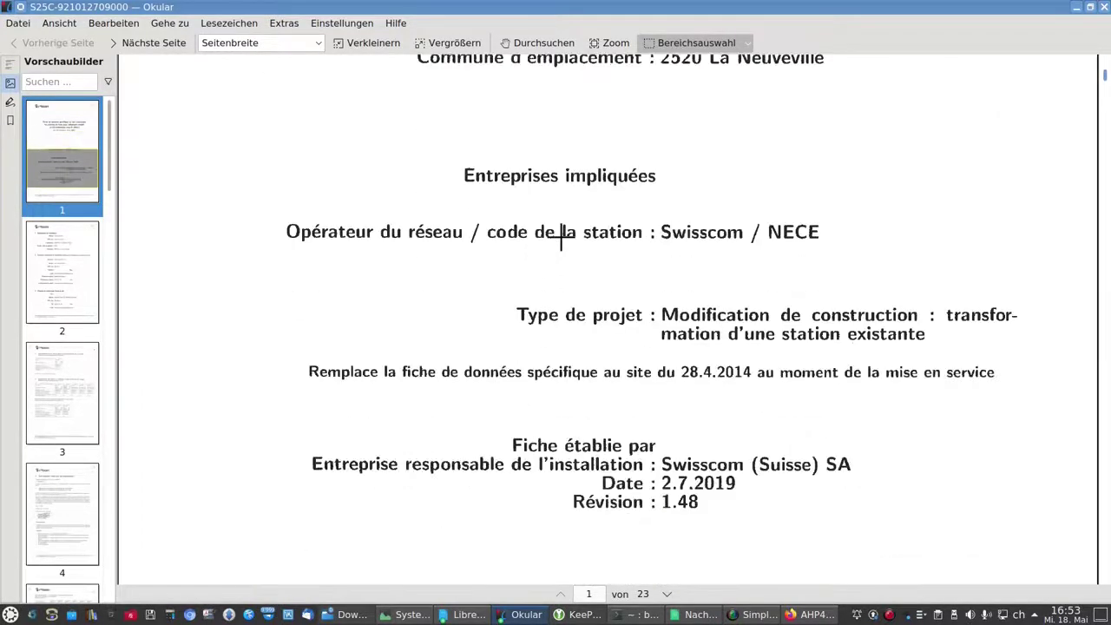
Step: Look through the page thumbnails from the end back to the first page for antenna radiation diagrams
key("ctrl+End")
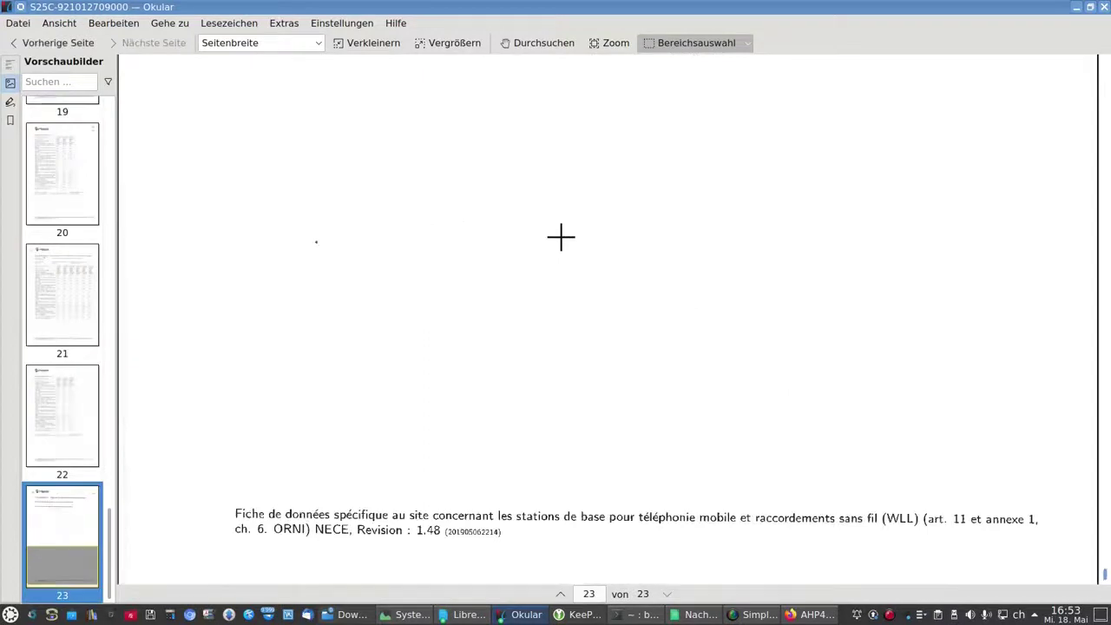
scroll(85, 254, "up", 3)
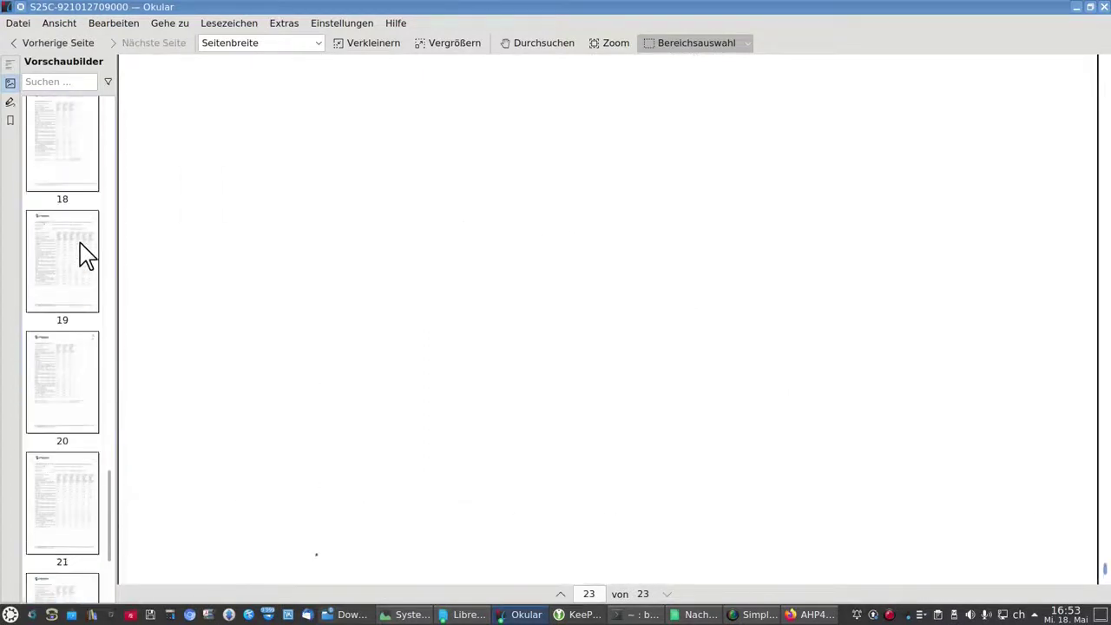
scroll(85, 253, "up", 4)
scroll(85, 254, "down", 5)
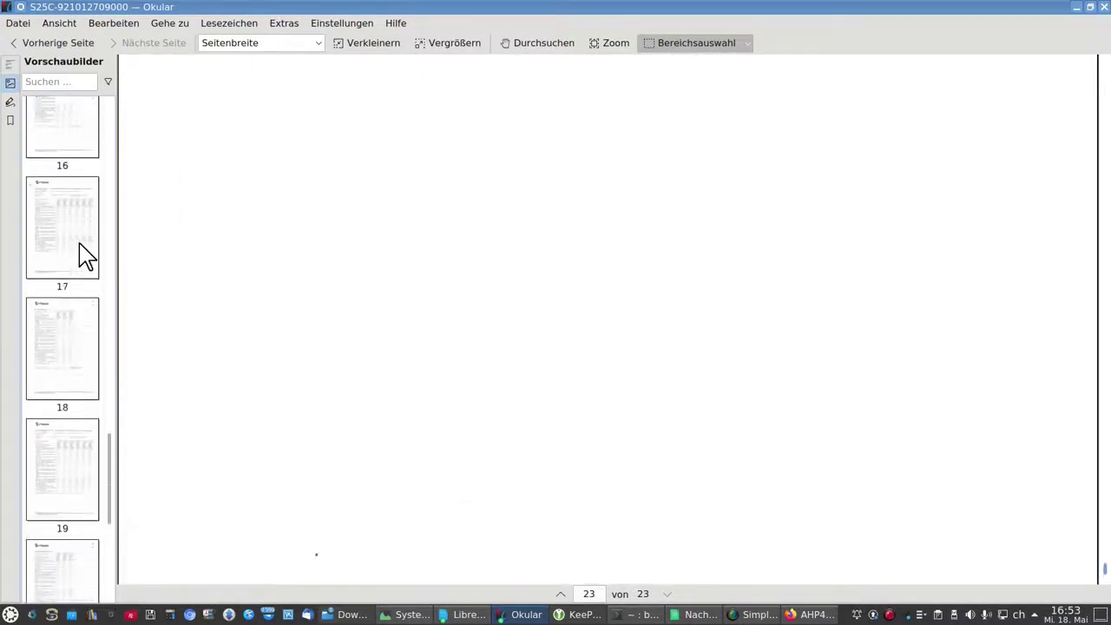
scroll(85, 254, "down", 2)
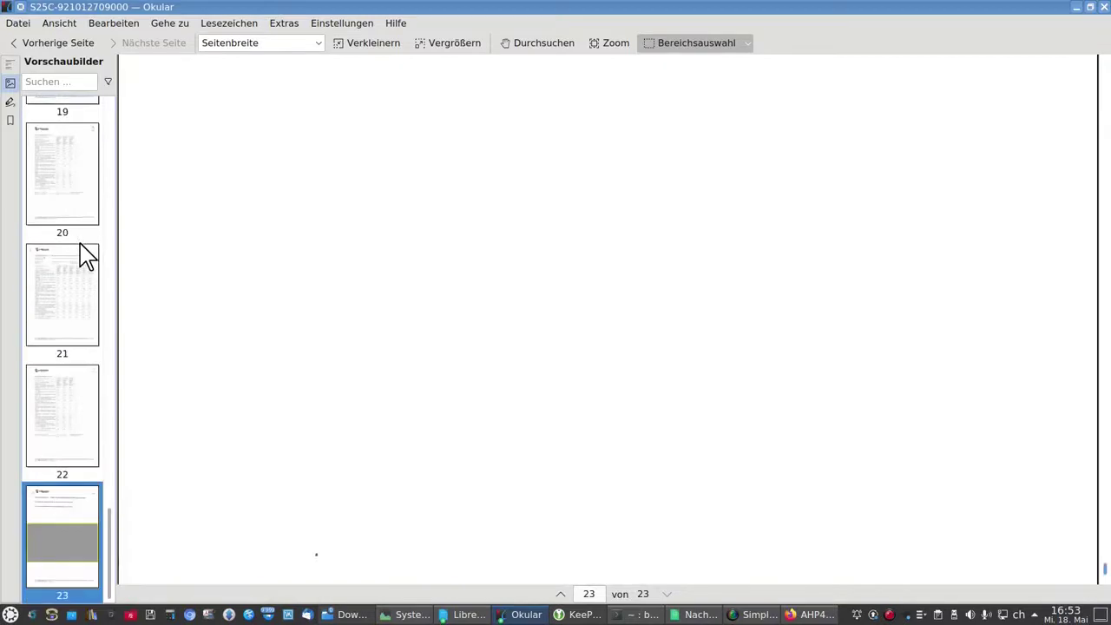
scroll(85, 254, "up", 10)
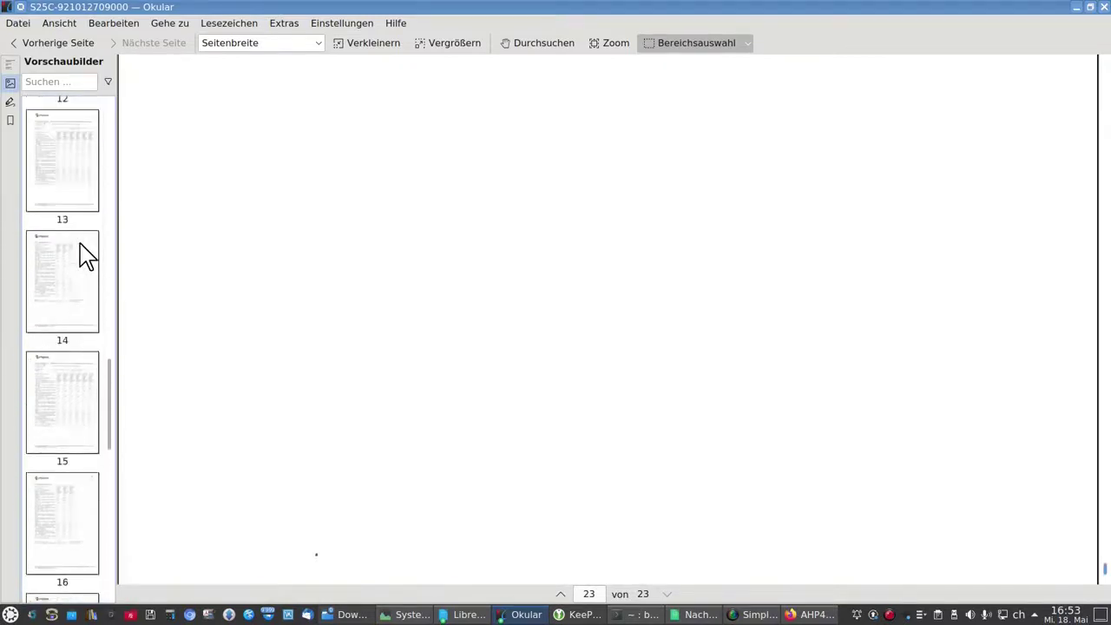
scroll(85, 254, "up", 7)
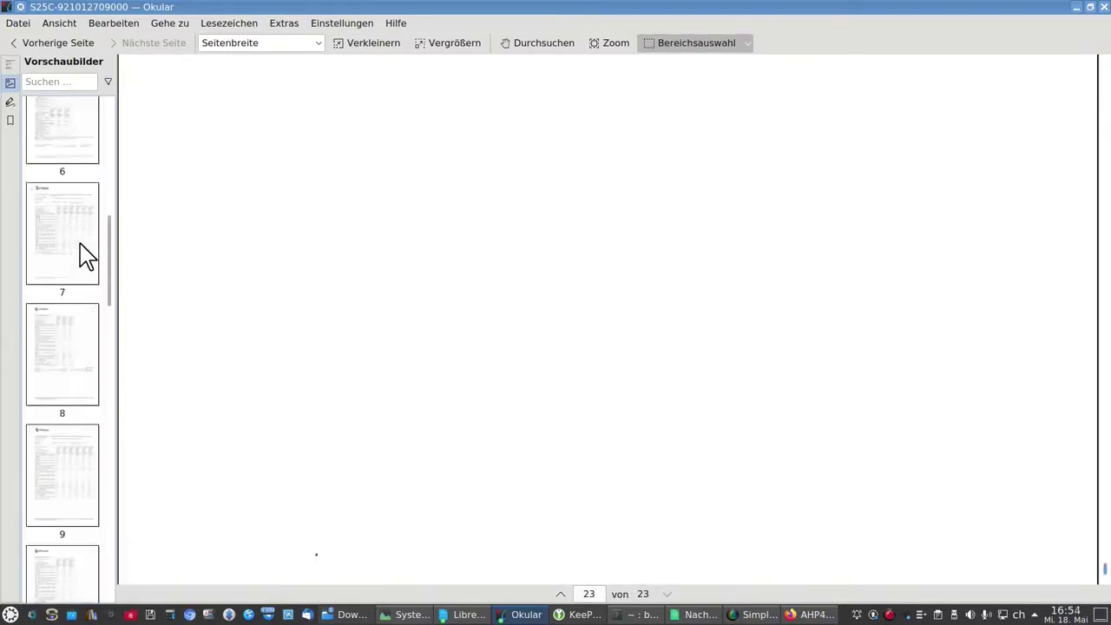
scroll(85, 253, "up", 4)
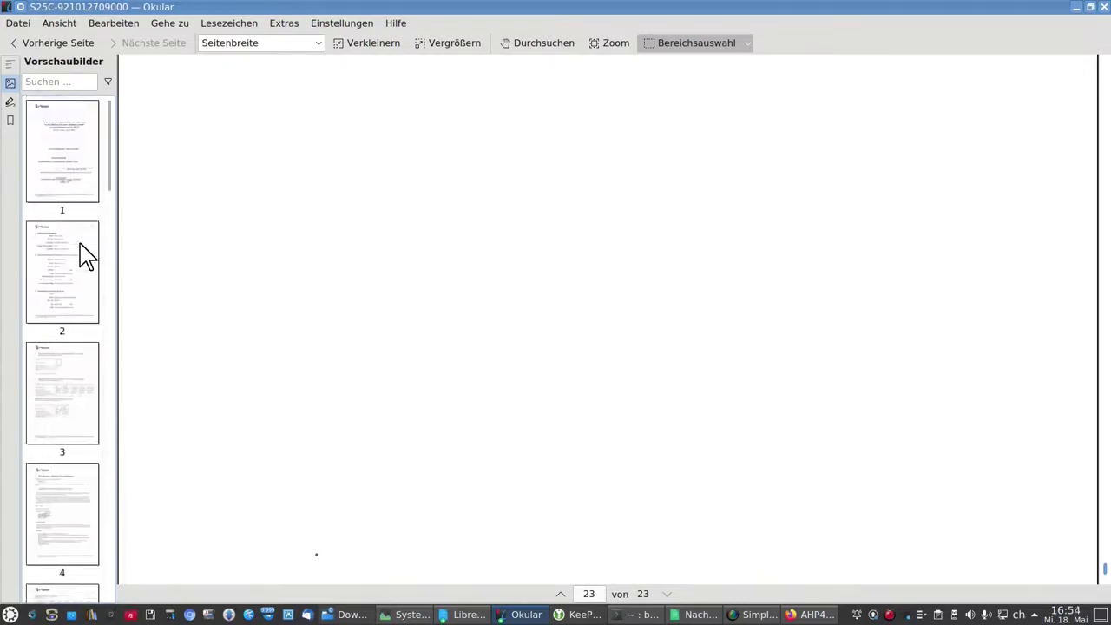
scroll(85, 254, "down", 2)
Step: View the Fiche complémentaire 4a table on page 22 from its beginning and close the document
left_click_drag(114, 218, 87, 597)
left_click(70, 425)
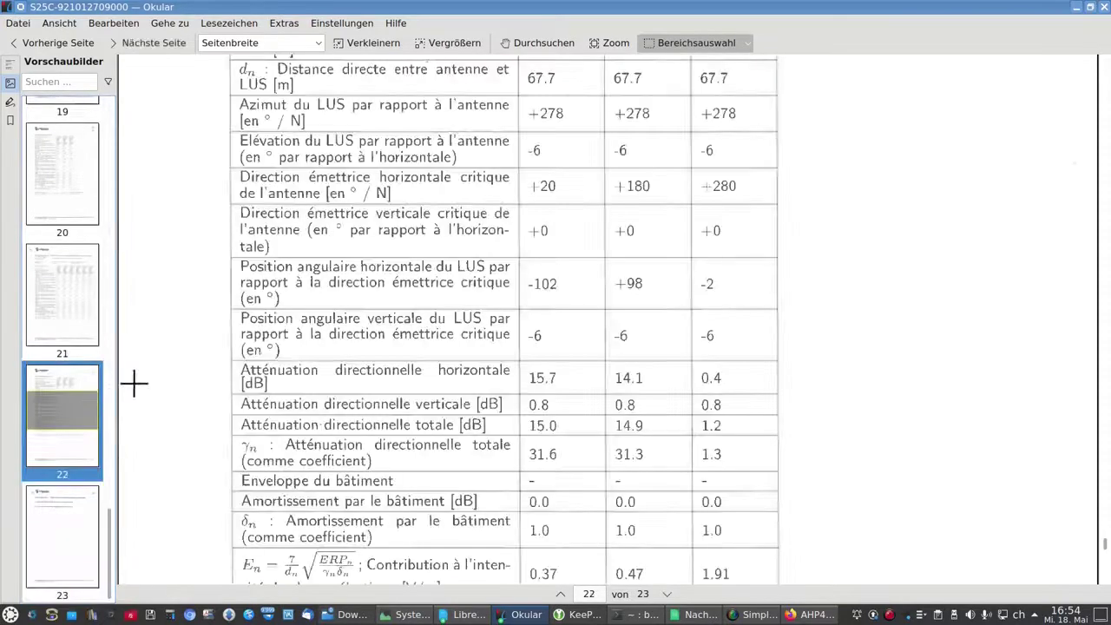
scroll(450, 323, "up", 4)
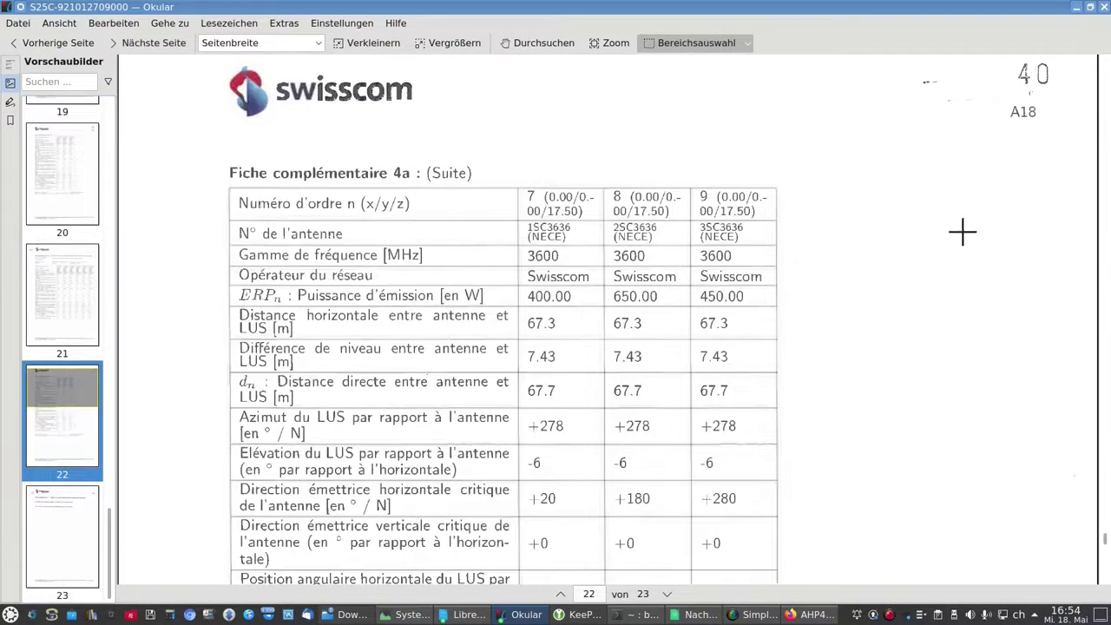
left_click(1104, 9)
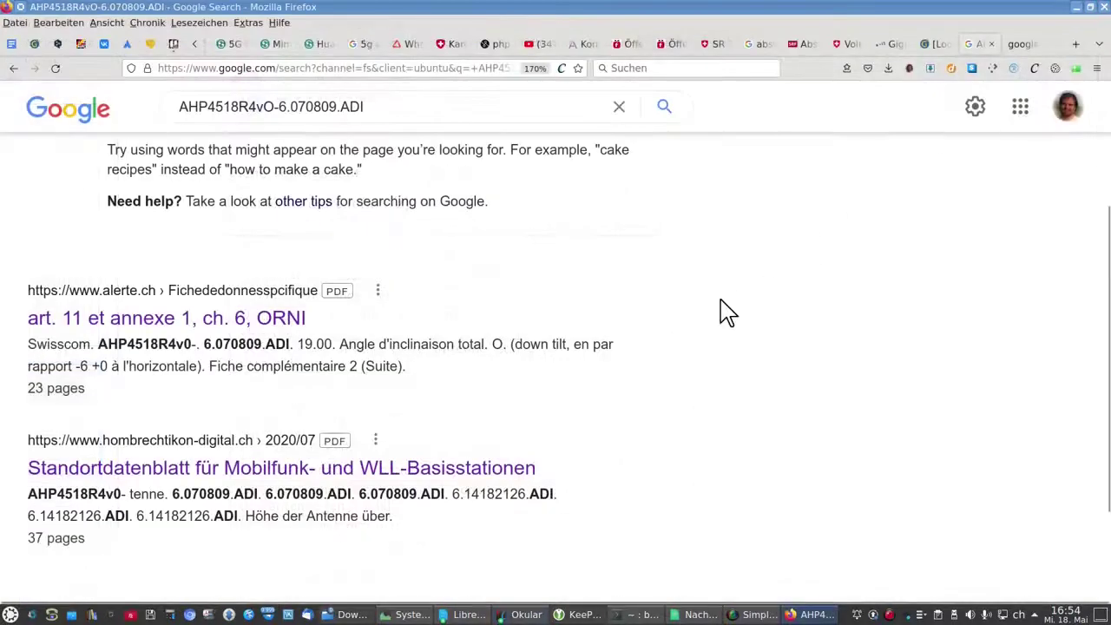
Step: Remove the suffix "-6.070809.ADI" from the antenna type in the Google search query
scroll(720, 311, "down", 2)
scroll(728, 313, "up", 5)
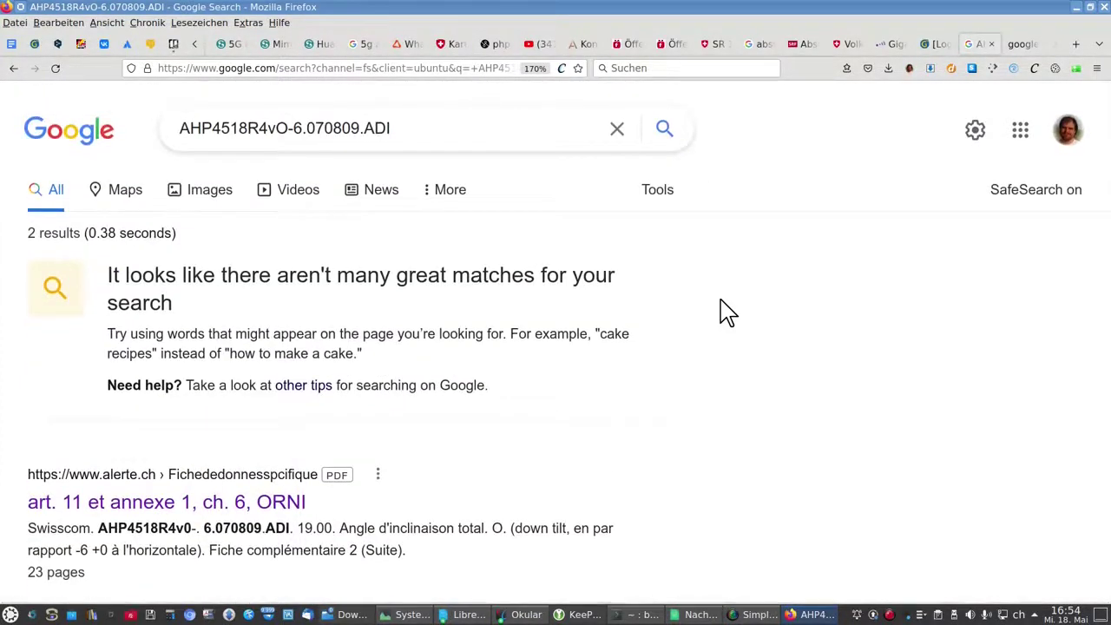
left_click(288, 128)
left_click_drag(288, 127, 396, 128)
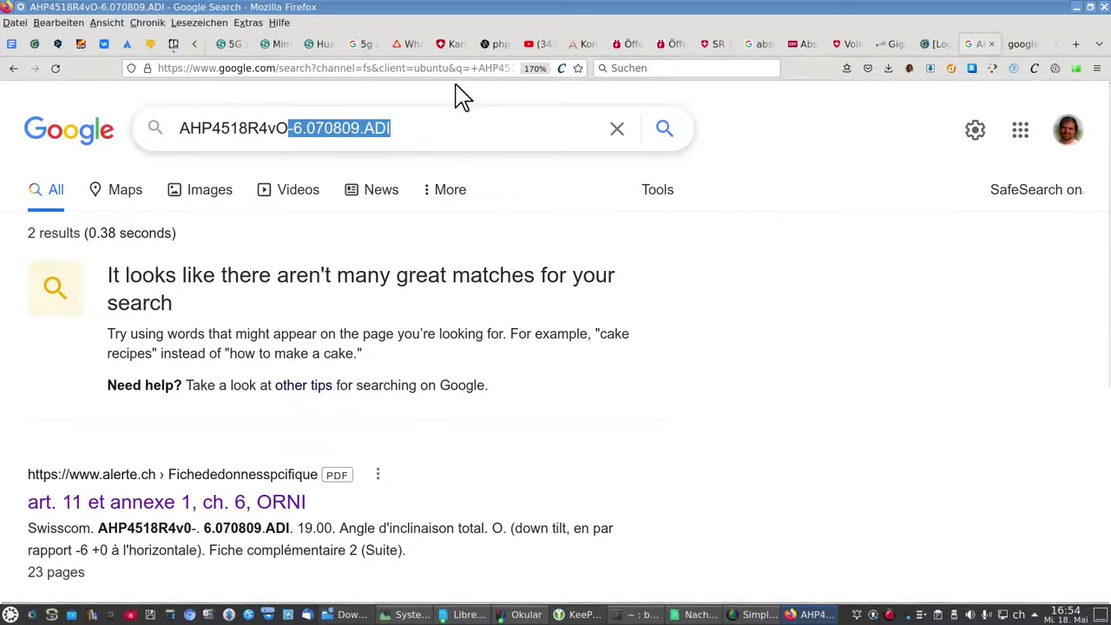
left_click(327, 128)
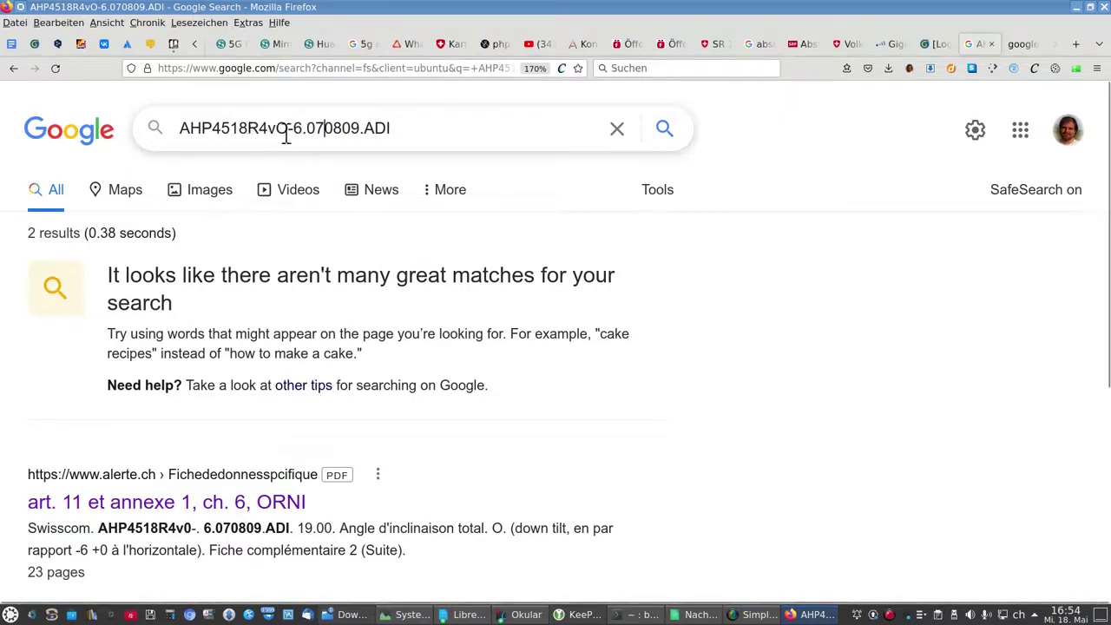
left_click_drag(290, 128, 462, 127)
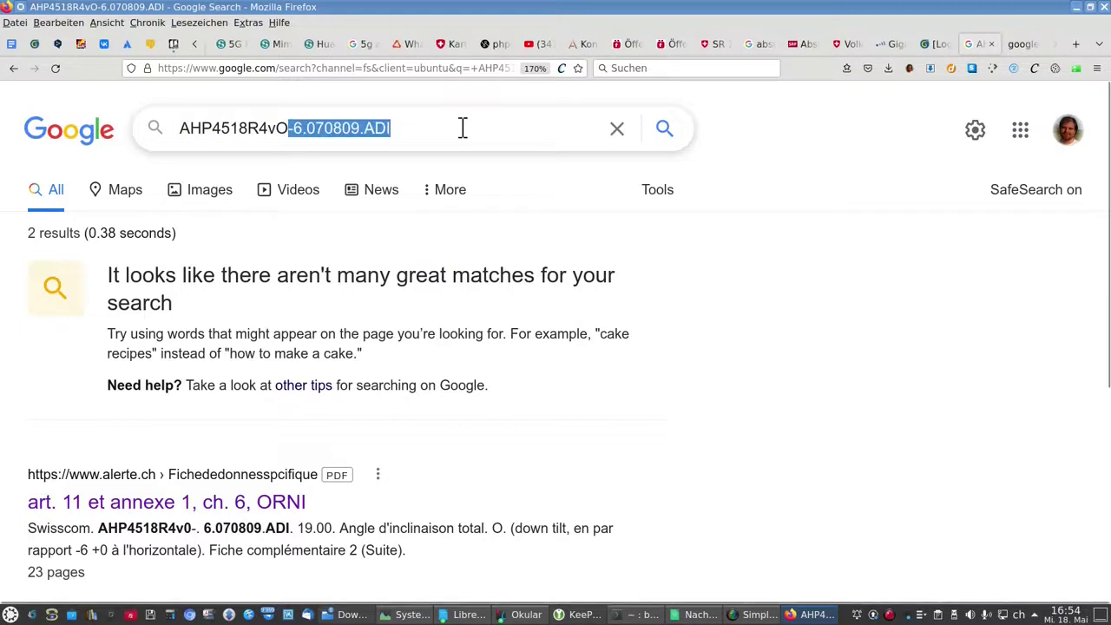
key("BackSpace")
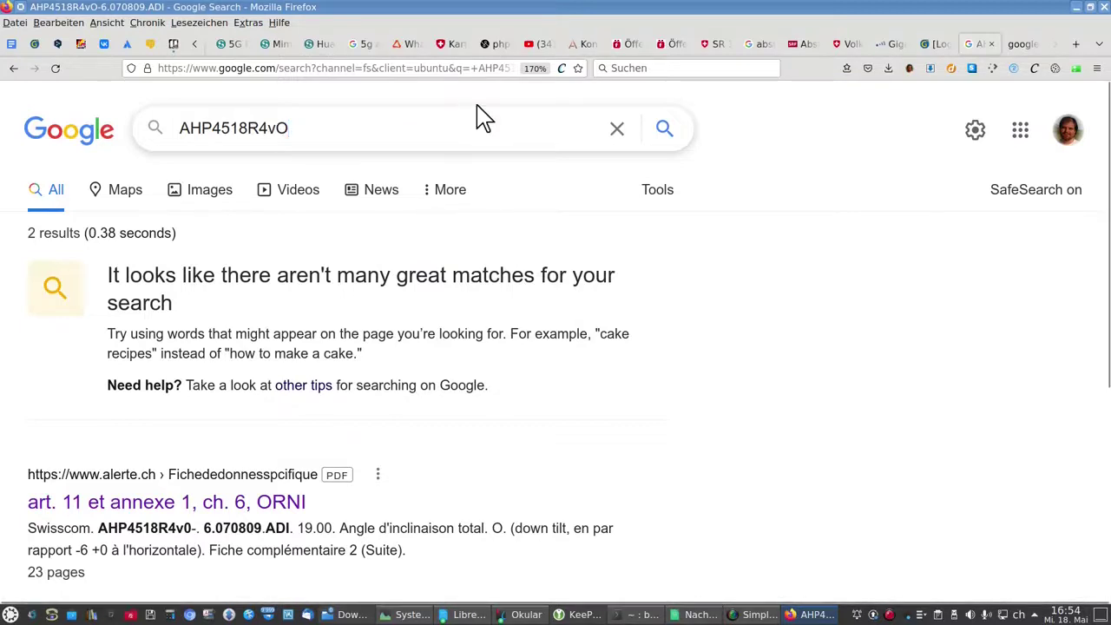
Step: Shorten the query to "AHP4518R" and run the search
left_click_drag(248, 128, 295, 127)
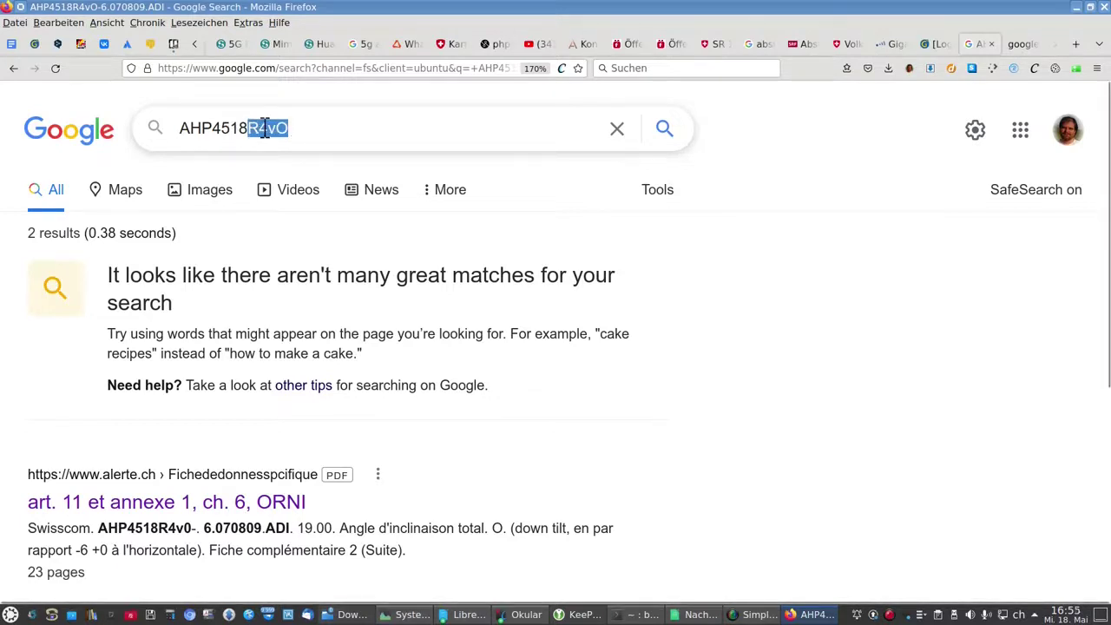
left_click(292, 128)
left_click(245, 127)
left_click(290, 129, "shift")
left_click(258, 130)
key("Delete")
key("Delete")
key("Delete")
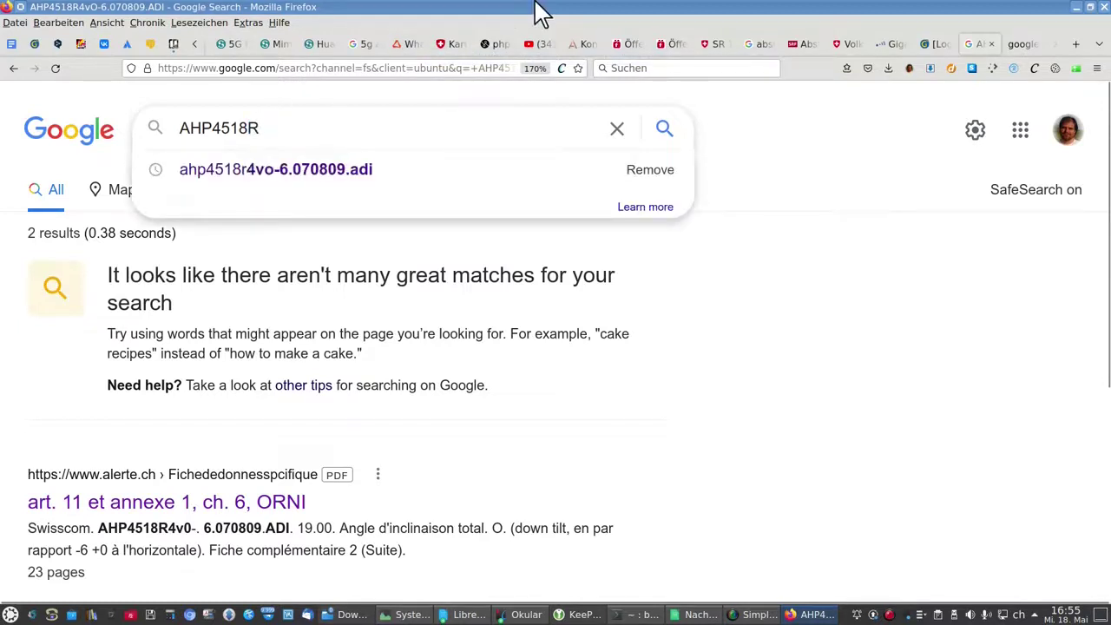
key("Return")
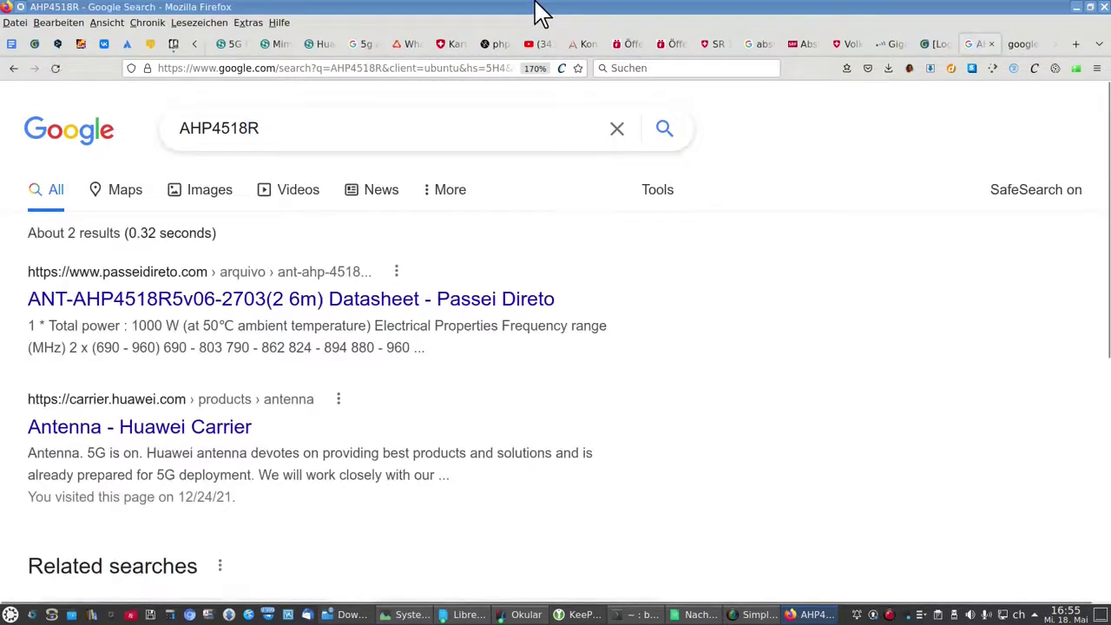
Step: Review the results and related searches and open the "ANT-AHP4518R5v06-2703(2 6m) Datasheet" result from Passei Direto
scroll(641, 247, "down", 5)
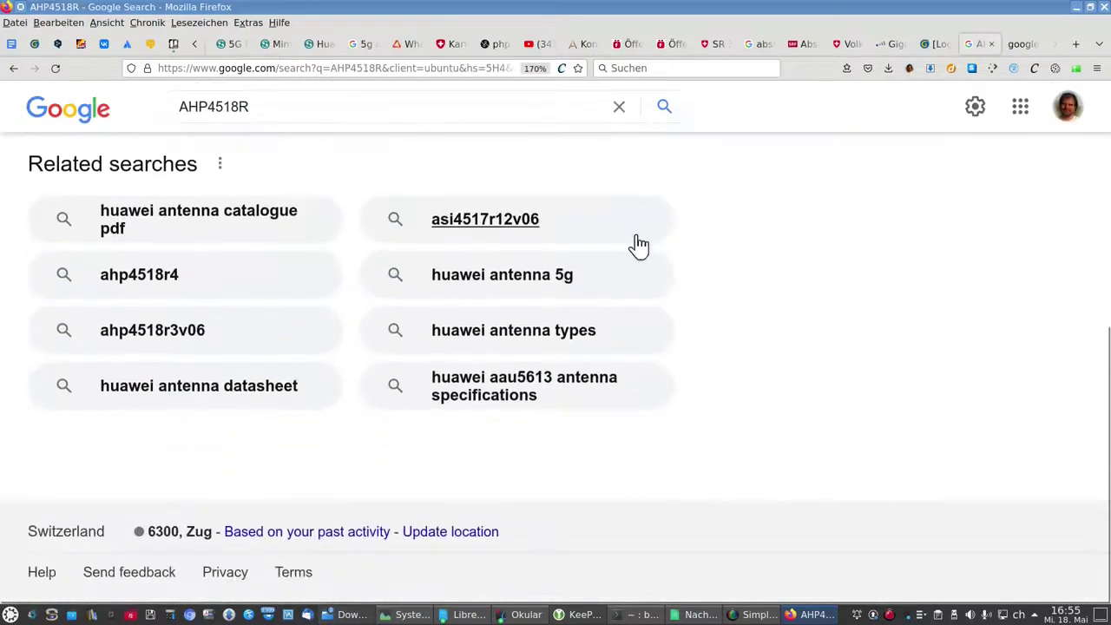
scroll(639, 246, "up", 3)
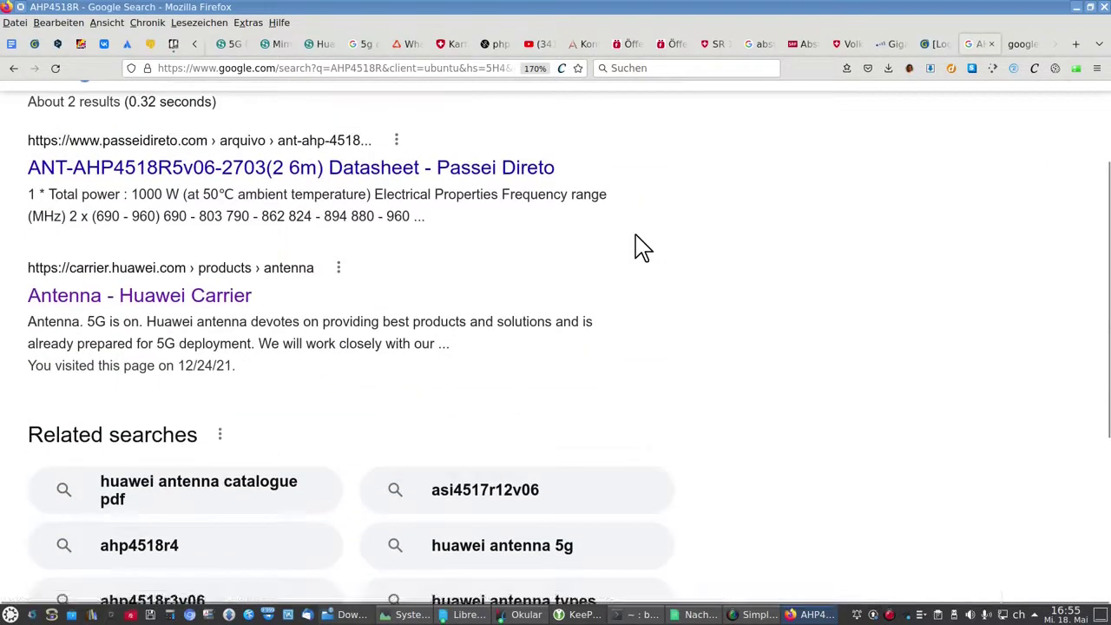
scroll(640, 248, "up", 2)
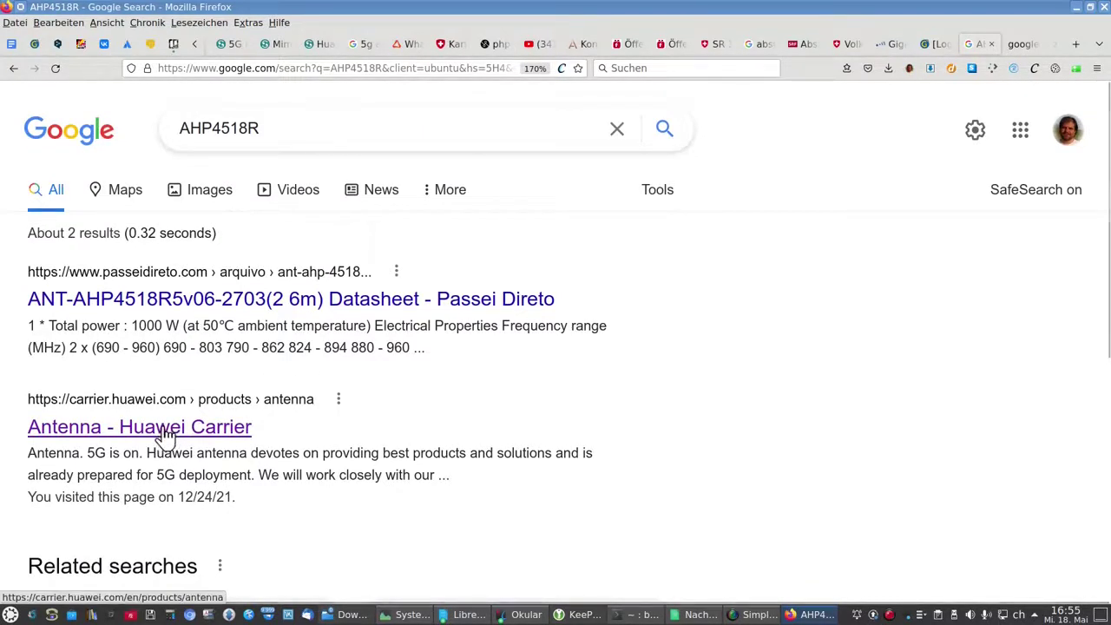
left_click(289, 305)
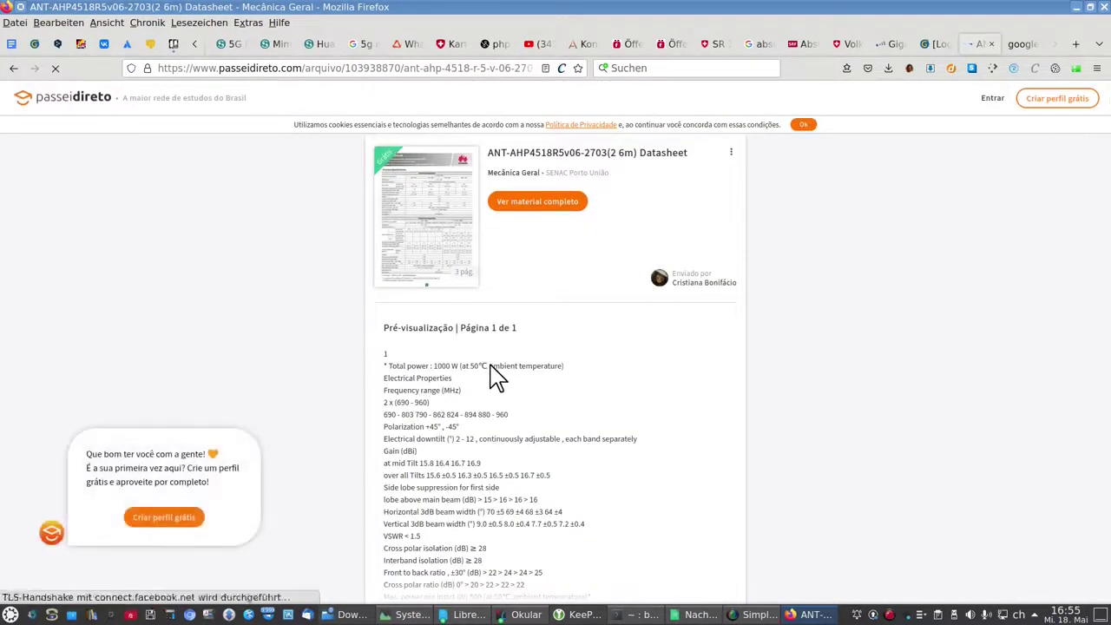
Step: Skim the datasheet's text preview on Passei Direto and close its browser tab
scroll(495, 375, "down", 3)
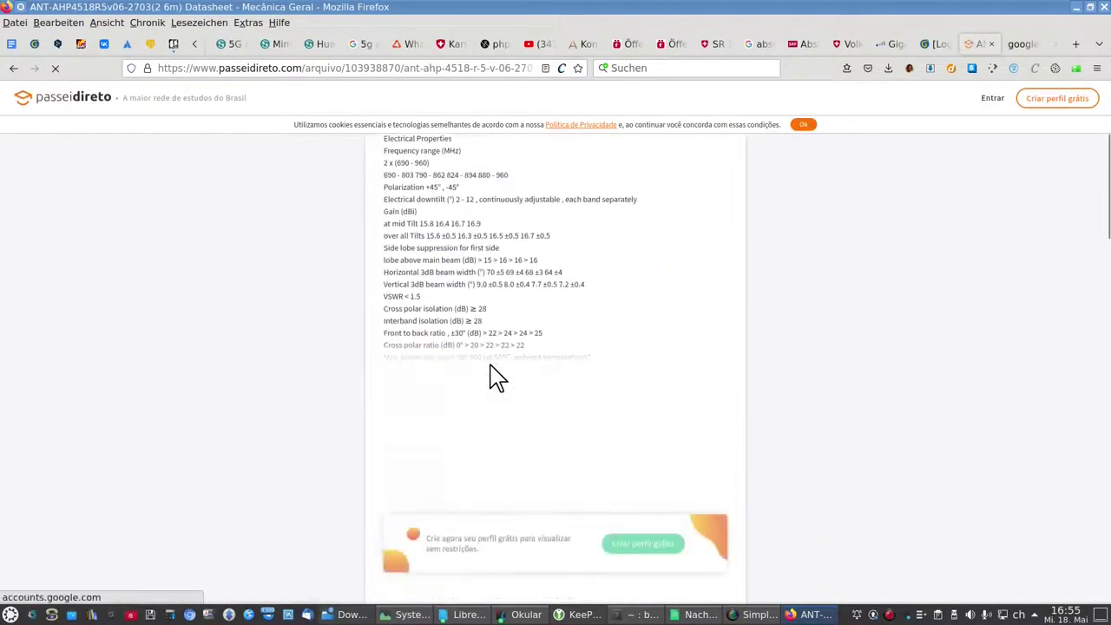
scroll(495, 375, "up", 3)
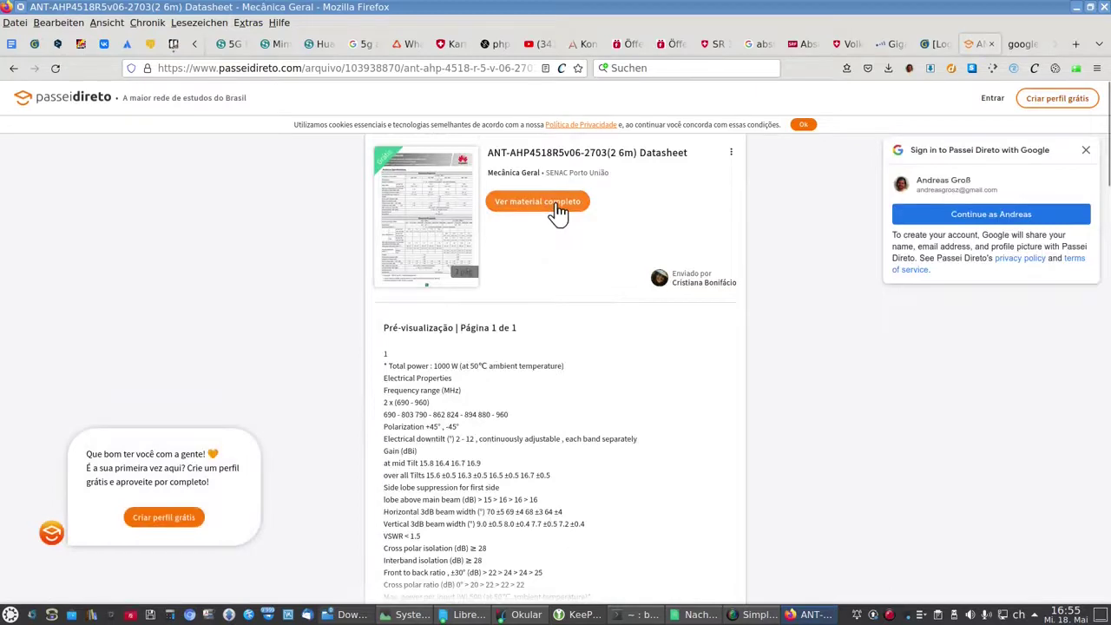
left_click(992, 44)
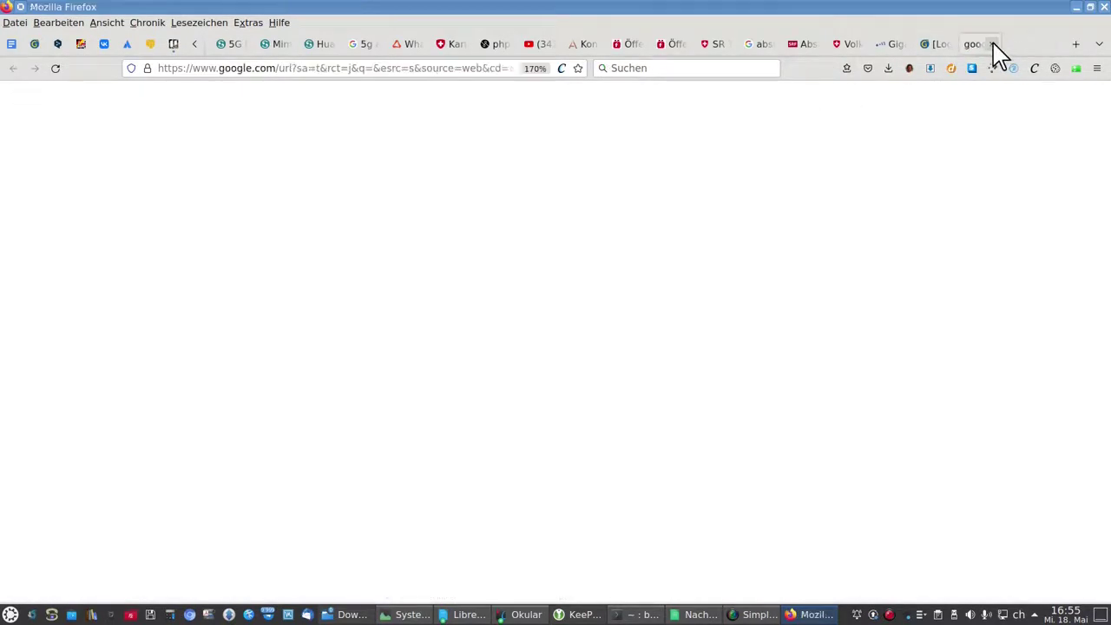
Step: Replace the blank browser tab with a new one and copy antenna 1's type text "AHP4518R" from the Swisscom sheet in Okular
left_click(992, 43)
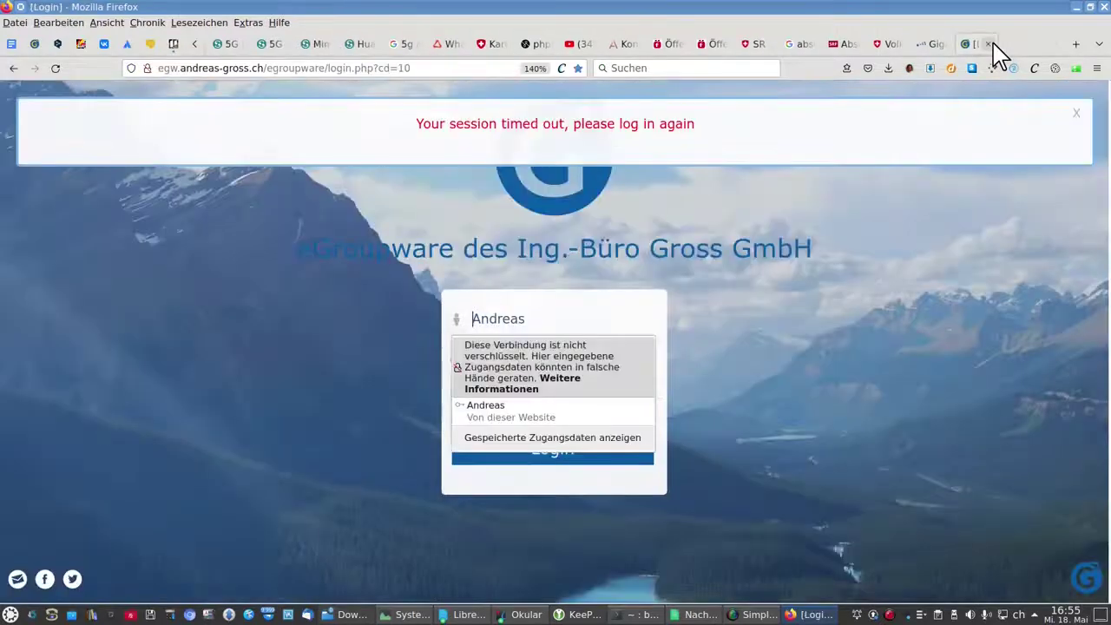
left_click(1077, 45)
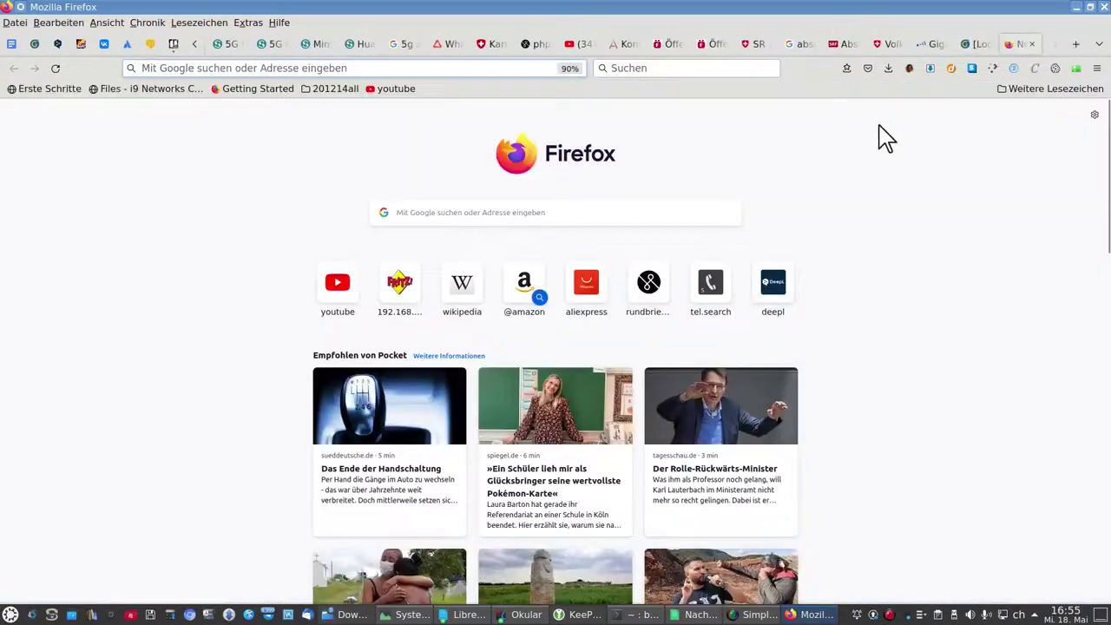
key("alt+Tab")
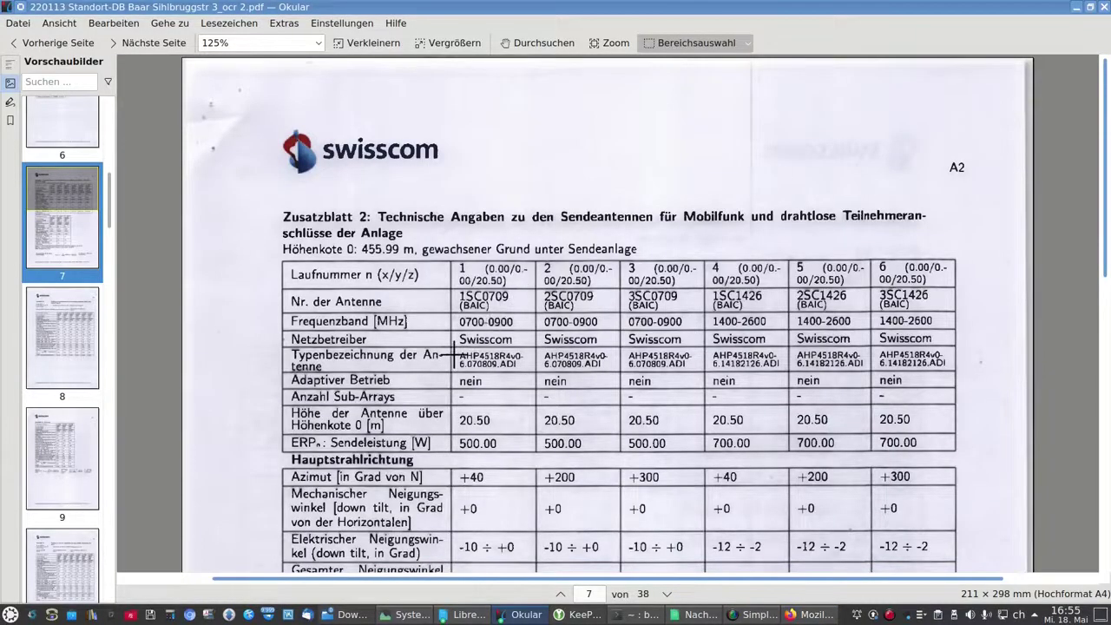
left_click_drag(458, 351, 500, 365)
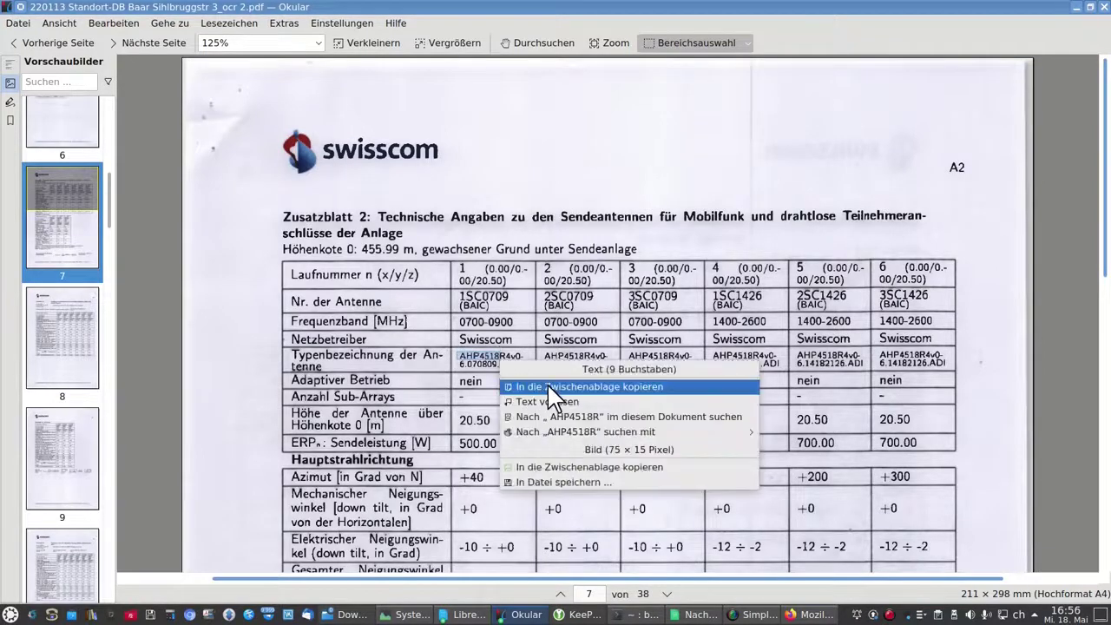
left_click(547, 382)
Step: Return to Firefox, enter the copied antenna type shortened to "AHP4518", and run the Google search
key("alt+Tab")
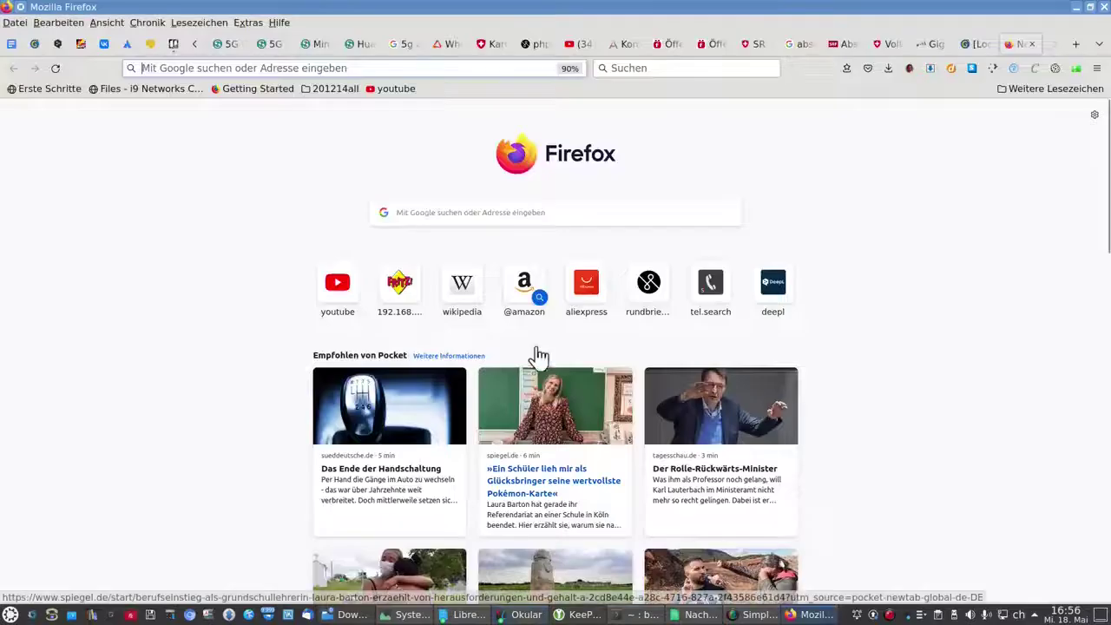
left_click(503, 212)
type("AHP4518R")
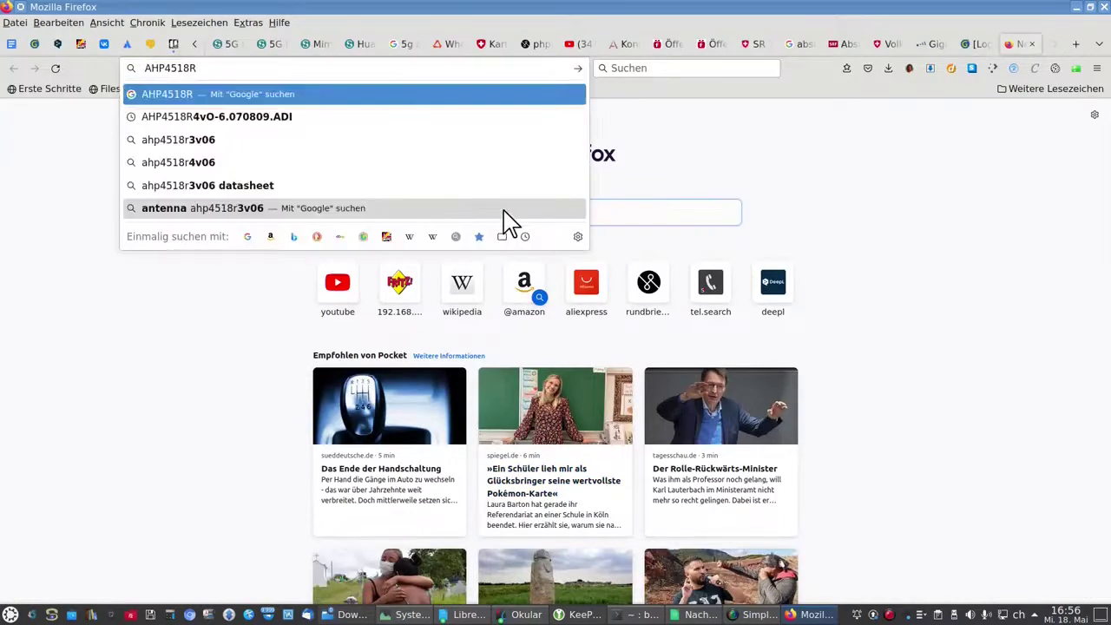
key("BackSpace")
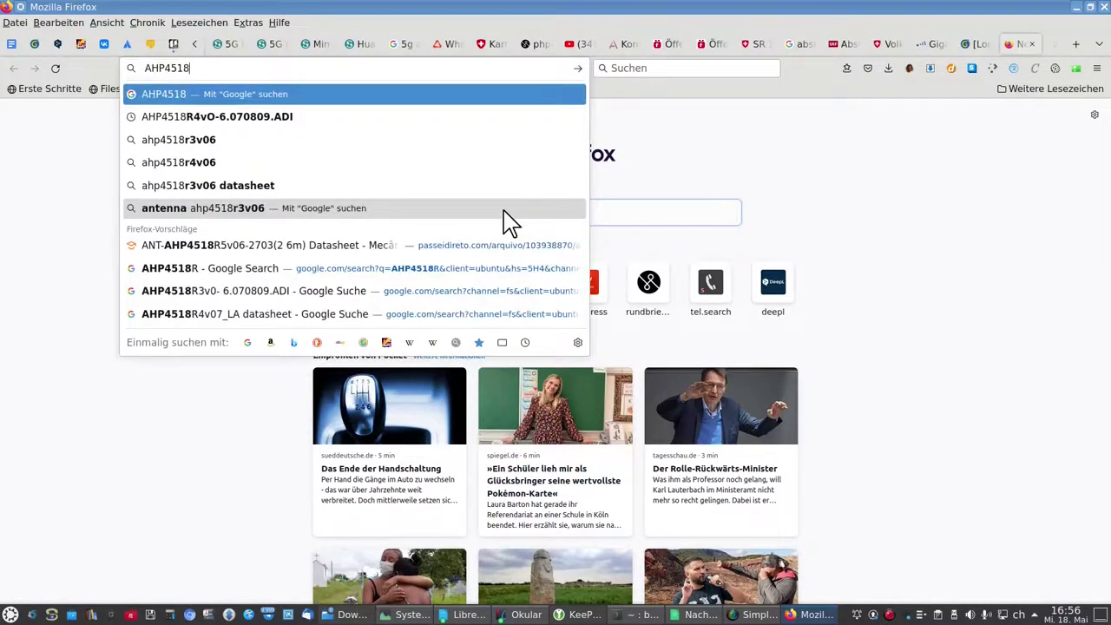
key("Return")
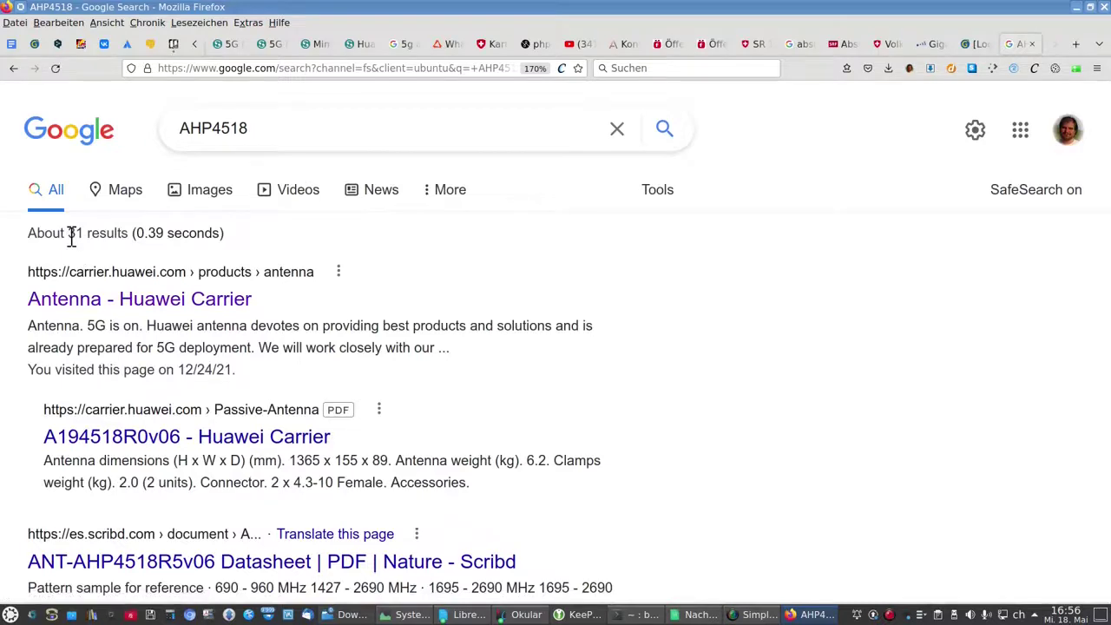
Step: Open the results "Antenna - Huawei Carrier", "A194518R0v06 - Huawei Carrier" and Scribd's "ANT-AHP4518R5v06 Datasheet" in separate tabs
scroll(185, 243, "down", 3)
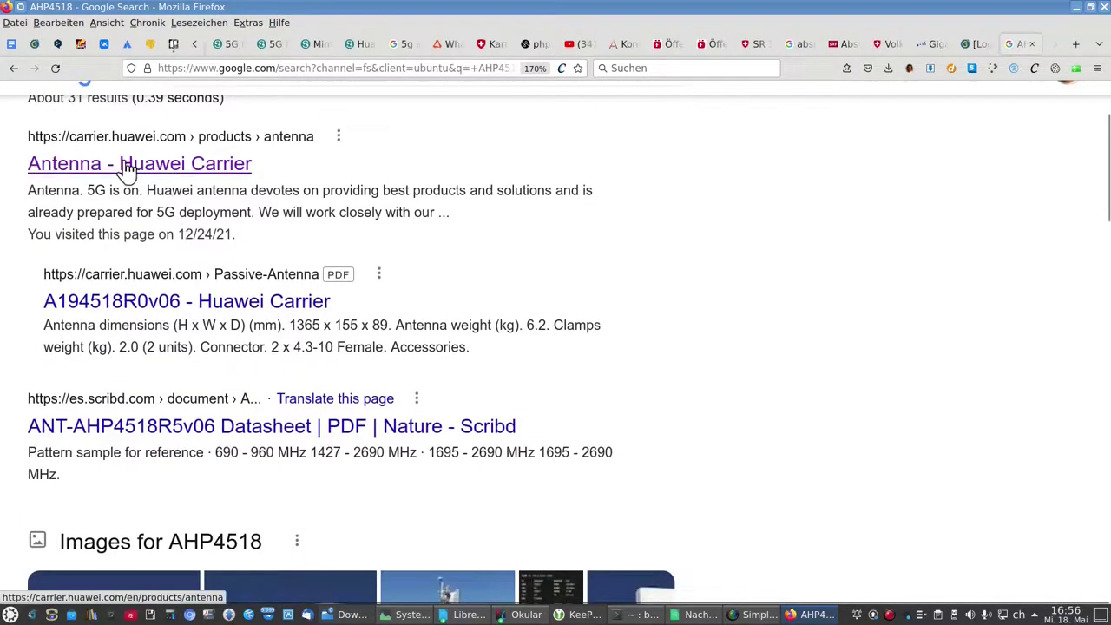
middle_click(168, 171)
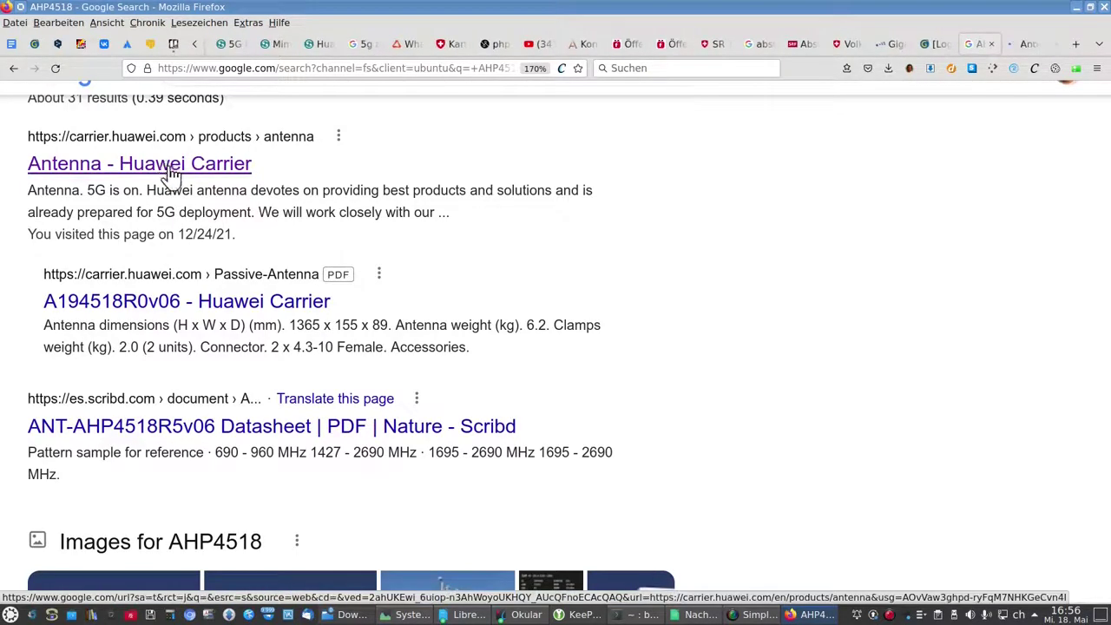
middle_click(205, 310)
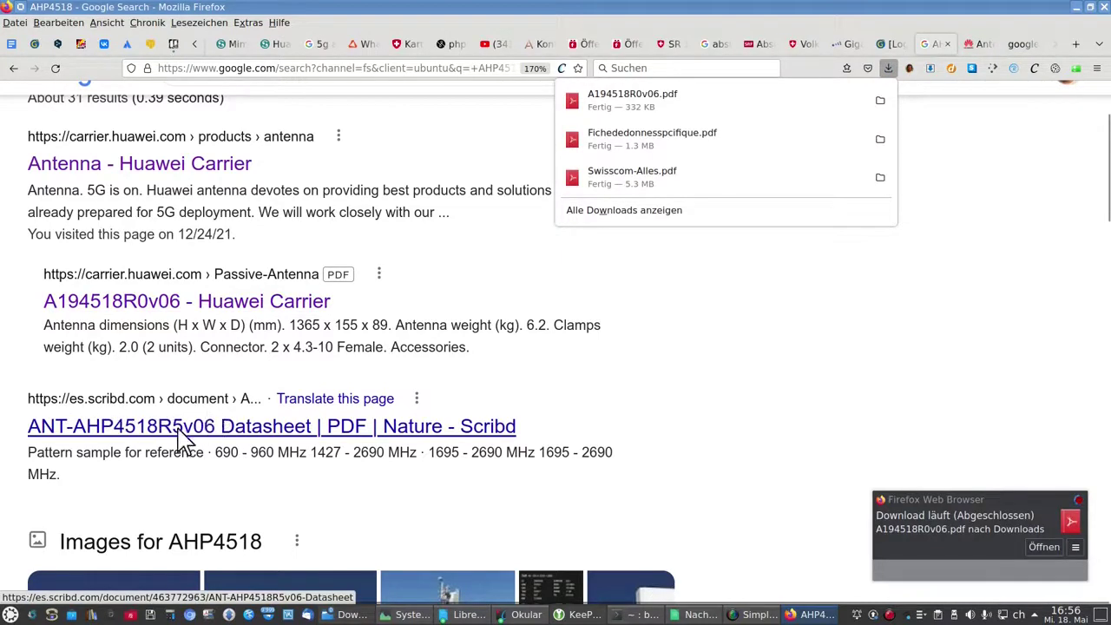
scroll(171, 438, "down", 1)
scroll(171, 438, "down", 1)
middle_click(252, 300)
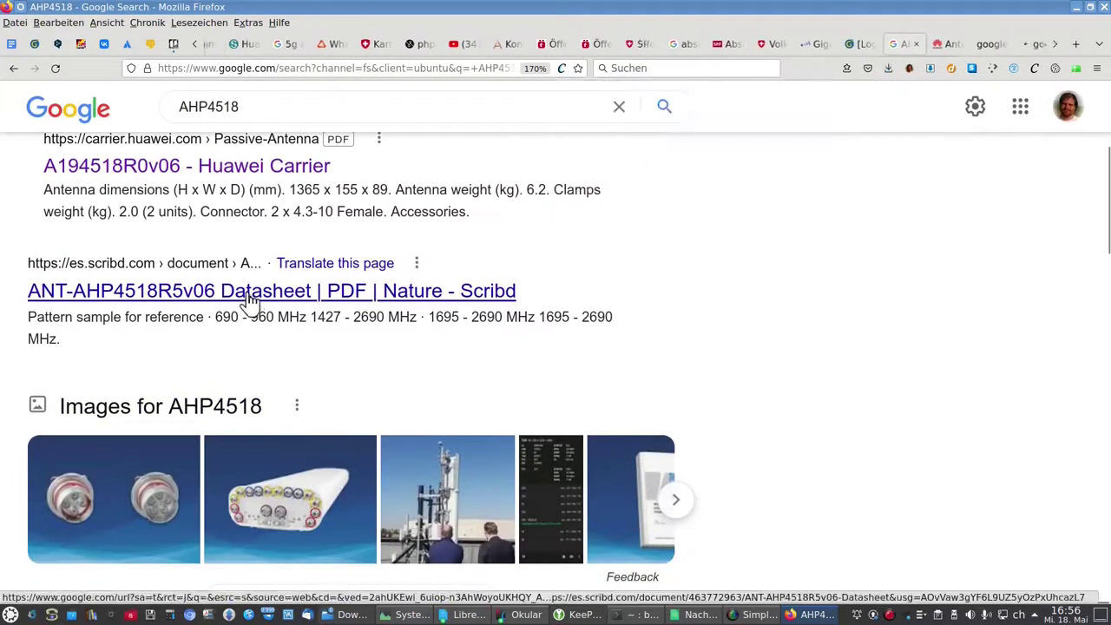
Step: Examine the ANT-AHP4518R5v06 datasheet on Scribd, including its model heading, mechanical properties, accessories and pattern samples
left_click(1032, 52)
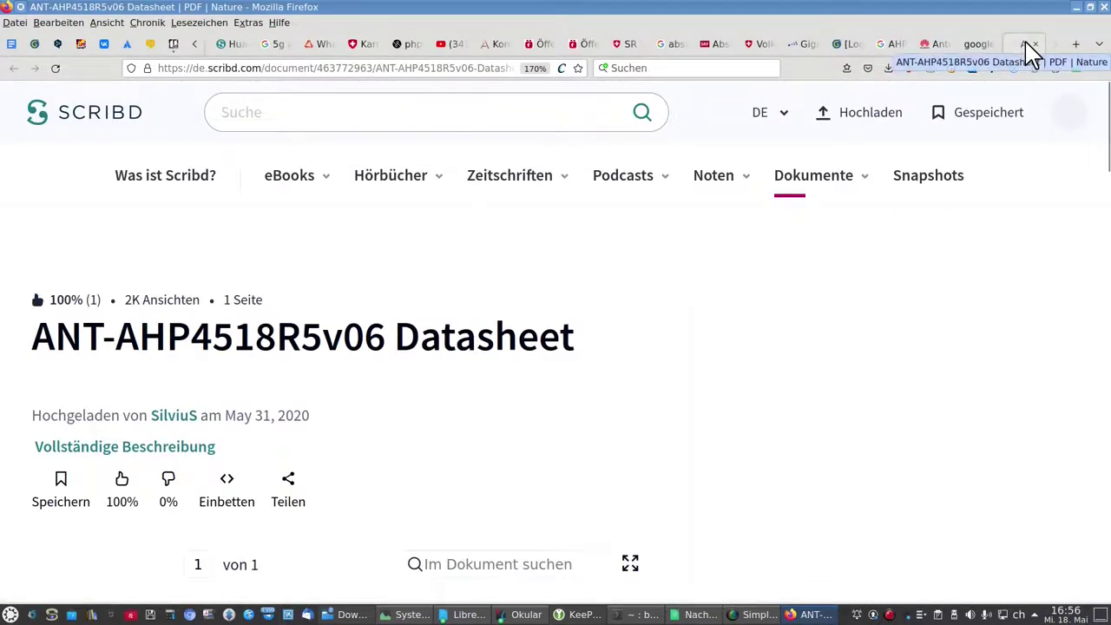
scroll(623, 302, "down", 3)
scroll(624, 302, "up", 3)
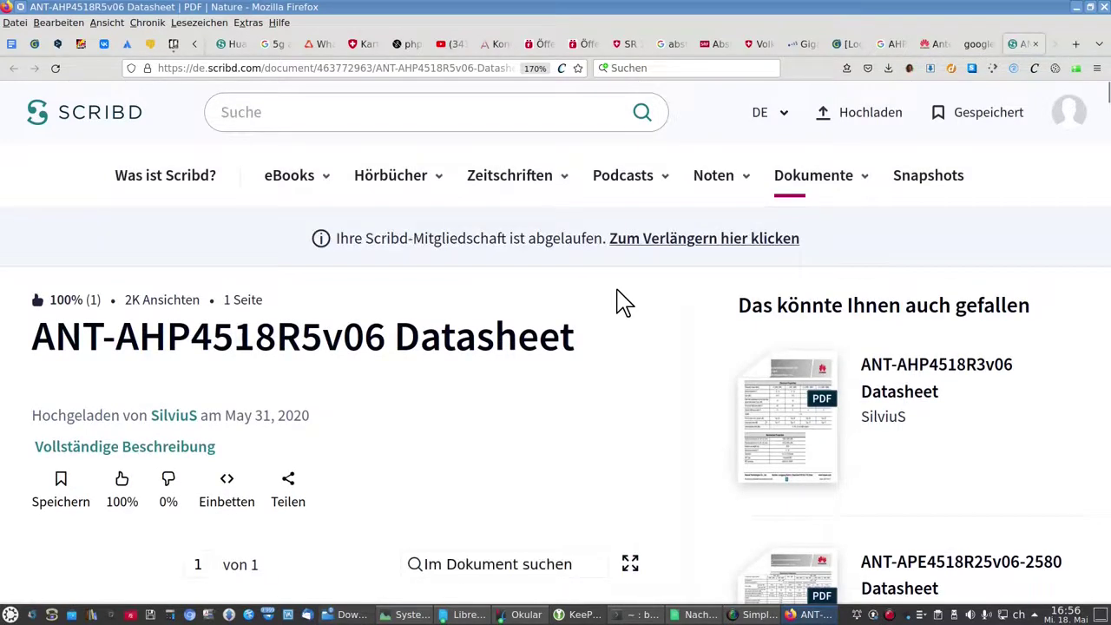
scroll(610, 347, "down", 3)
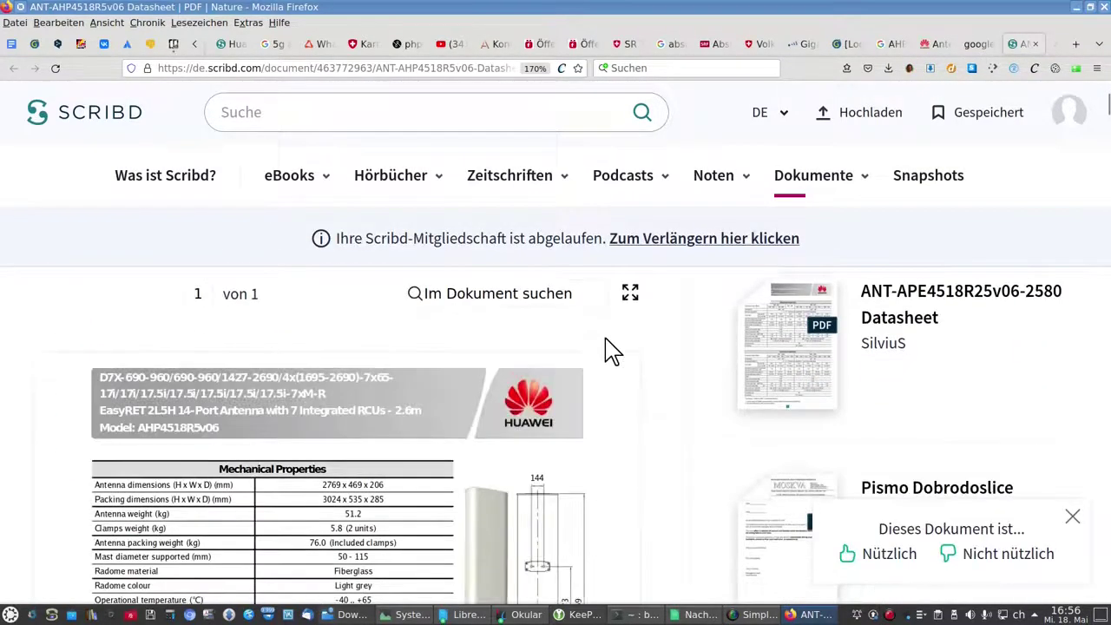
scroll(607, 348, "down", 3)
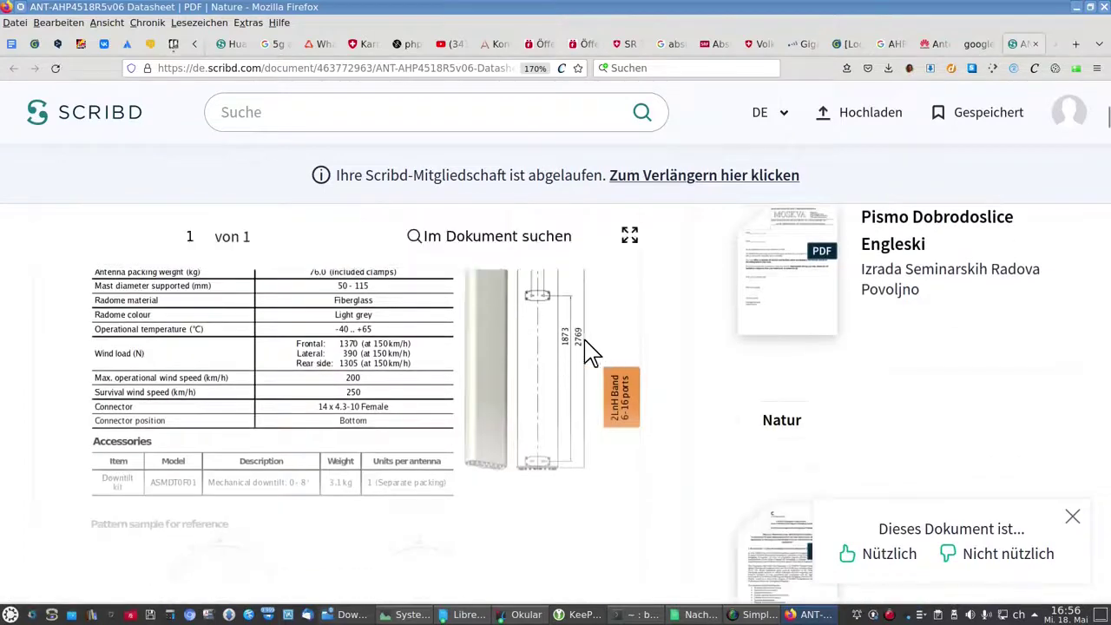
scroll(599, 356, "up", 2)
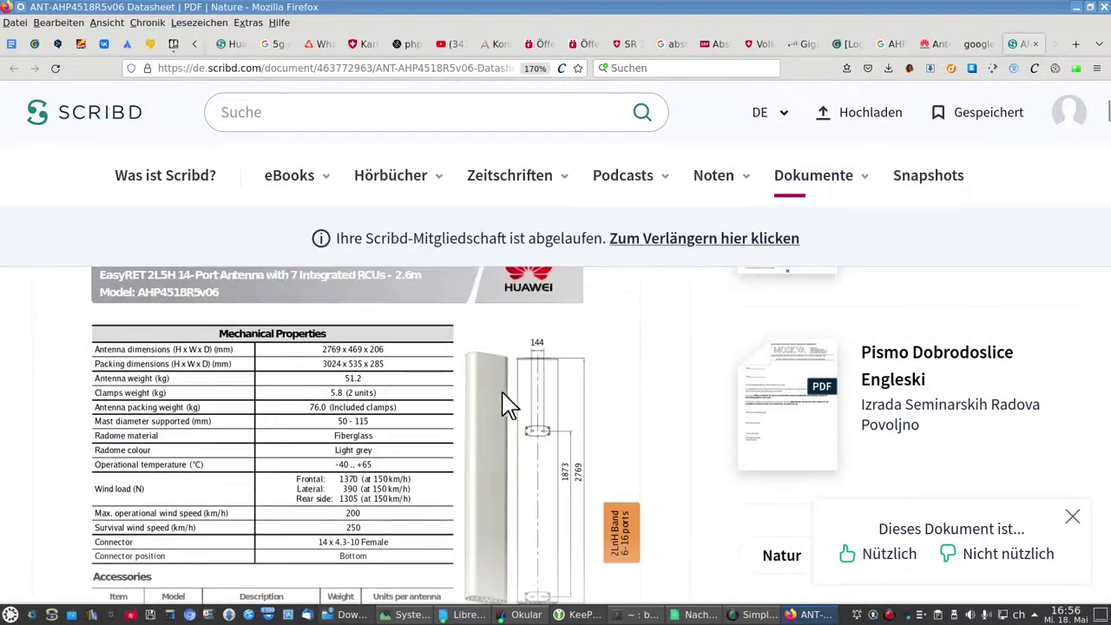
scroll(510, 404, "up", 2)
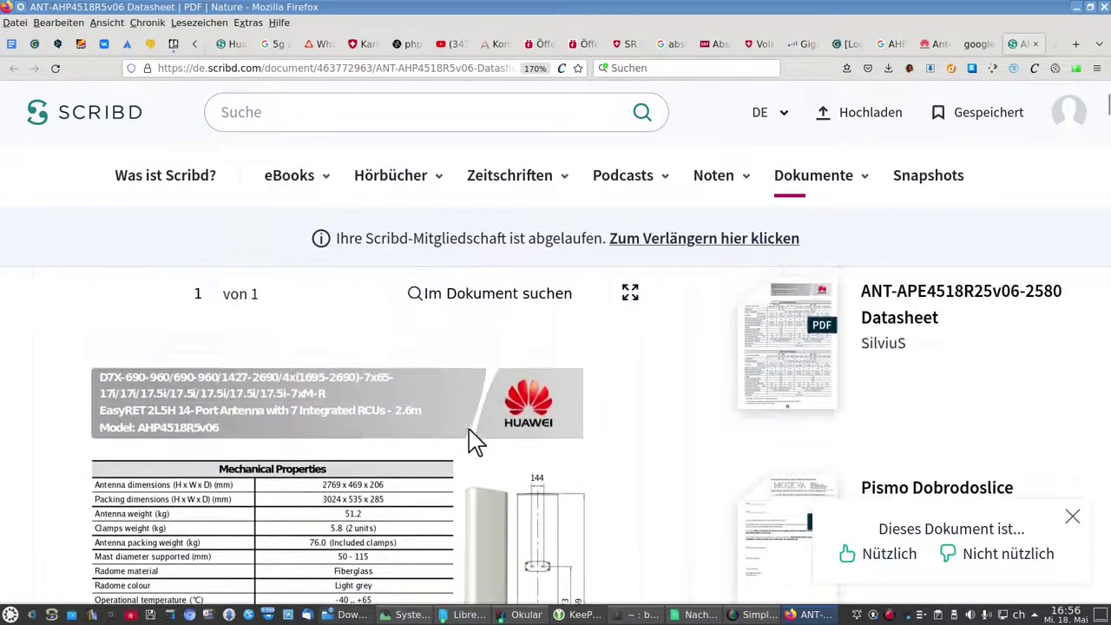
scroll(434, 460, "down", 5)
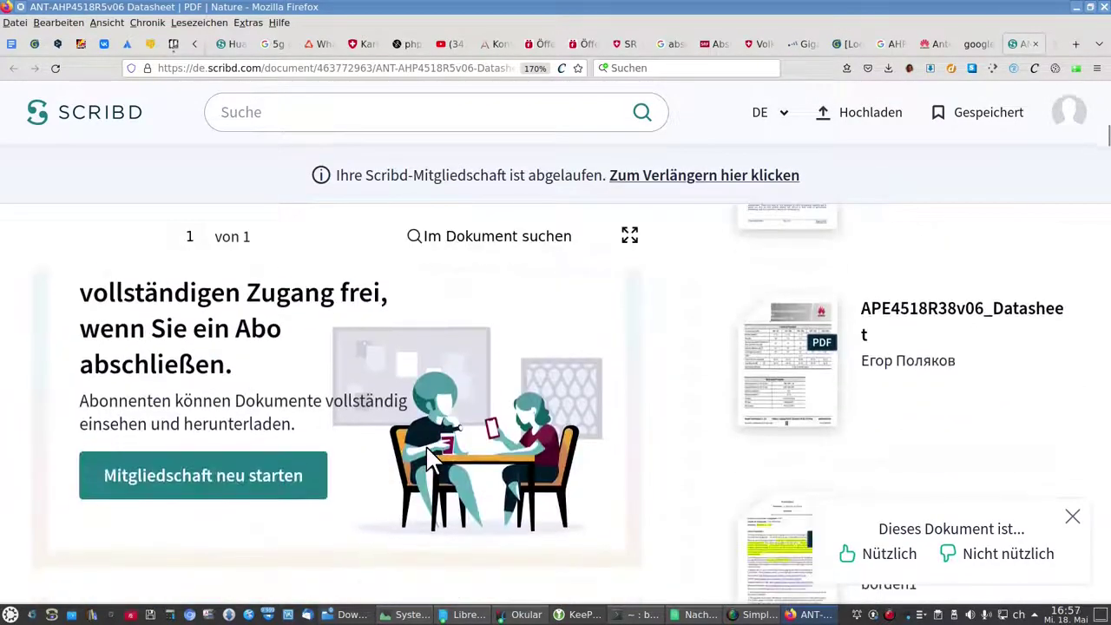
scroll(426, 460, "up", 3)
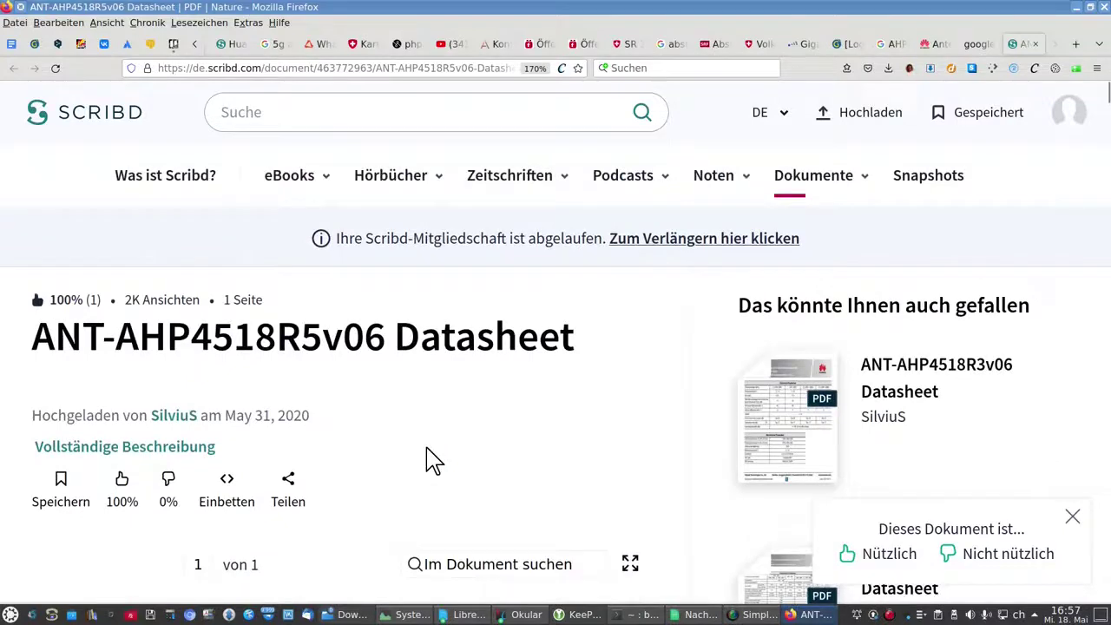
scroll(434, 460, "down", 3)
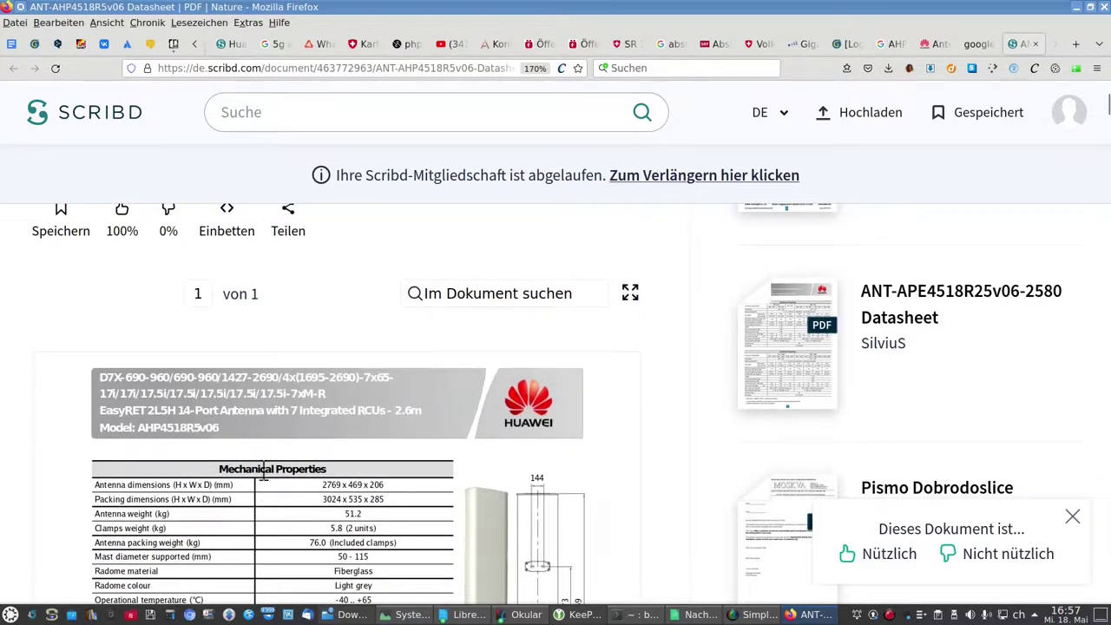
scroll(295, 519, "down", 3)
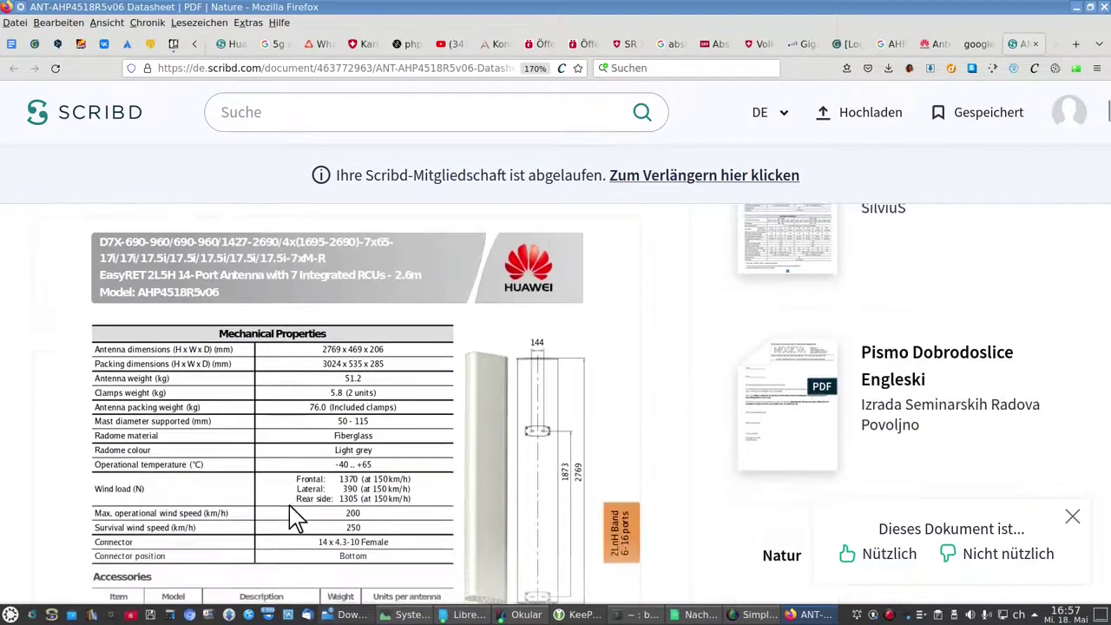
scroll(295, 518, "down", 3)
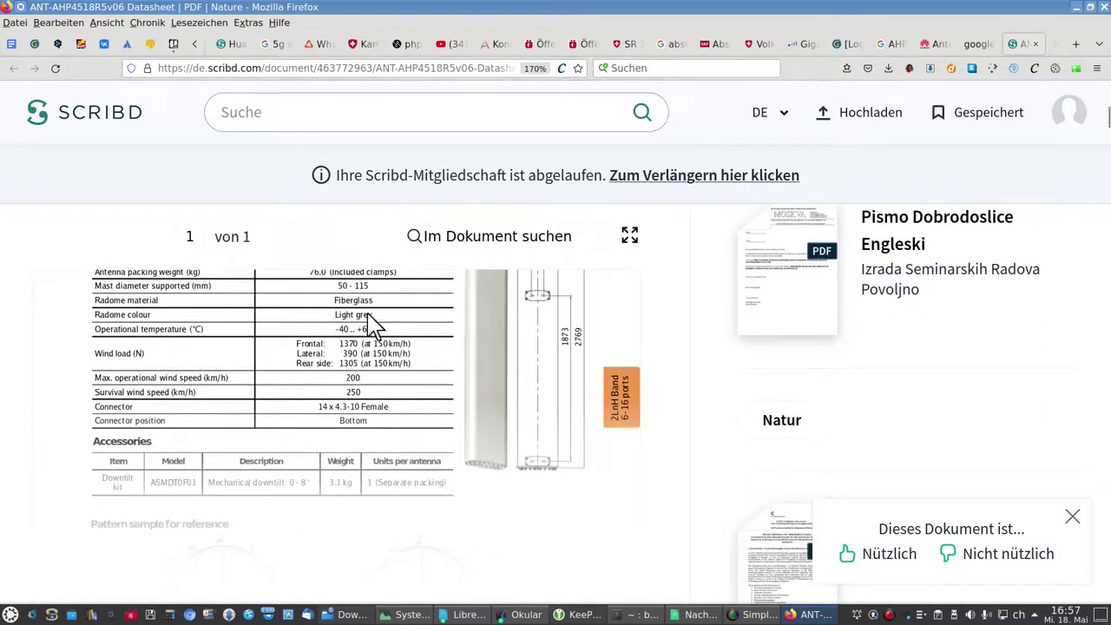
scroll(354, 401, "up", 3)
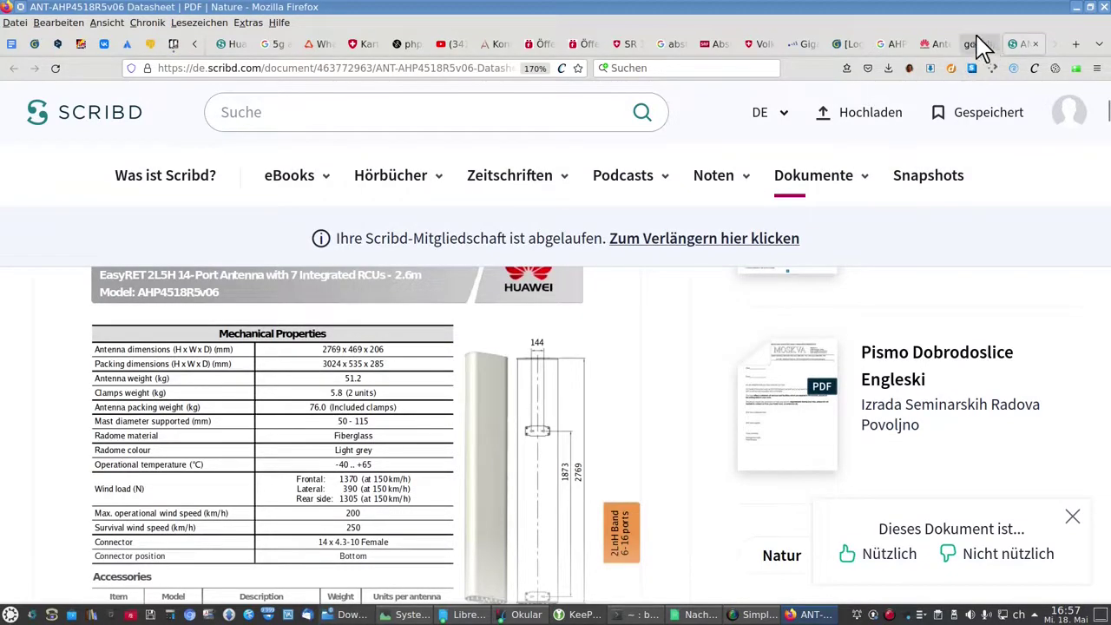
Step: Look through Huawei's Antenna page, from the technical topics and product list to the product change notices
left_click(933, 44)
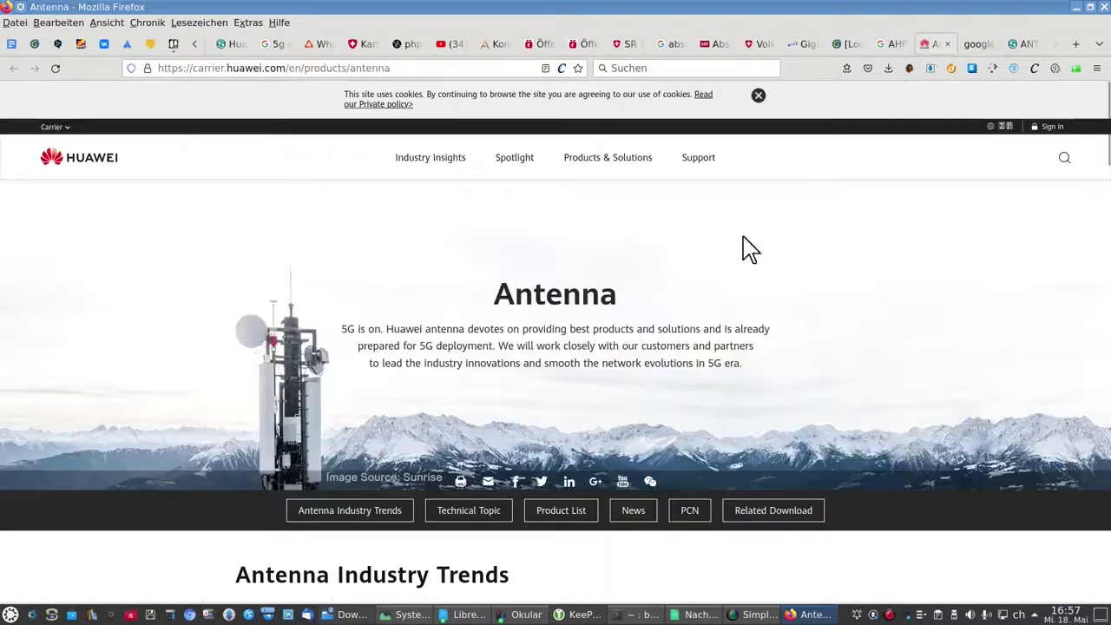
scroll(663, 303, "down", 5)
scroll(662, 303, "down", 5)
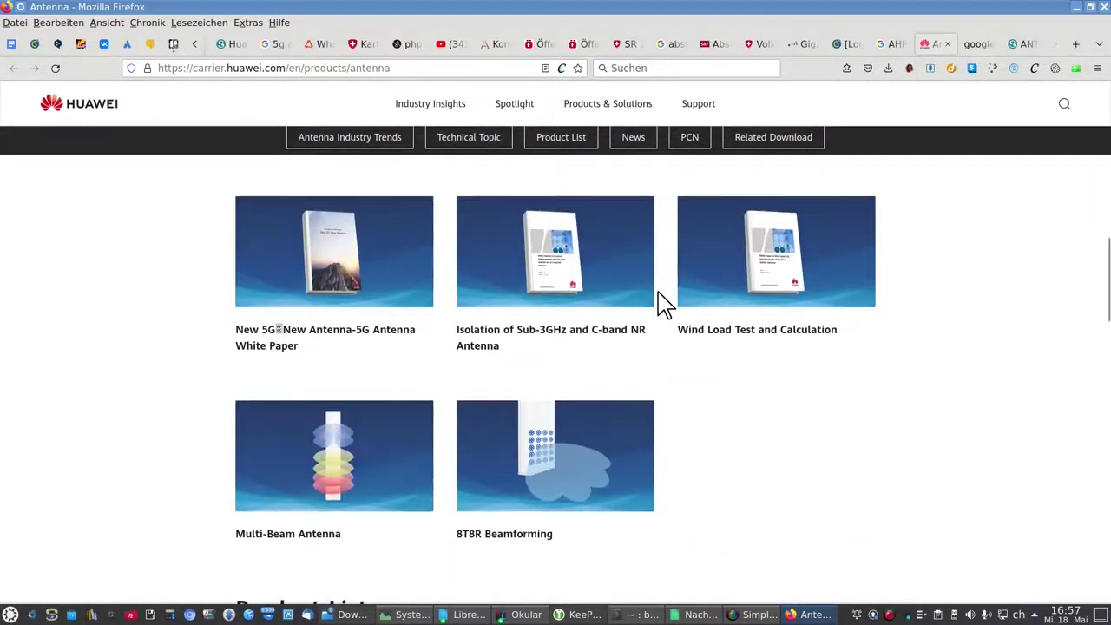
scroll(662, 303, "down", 5)
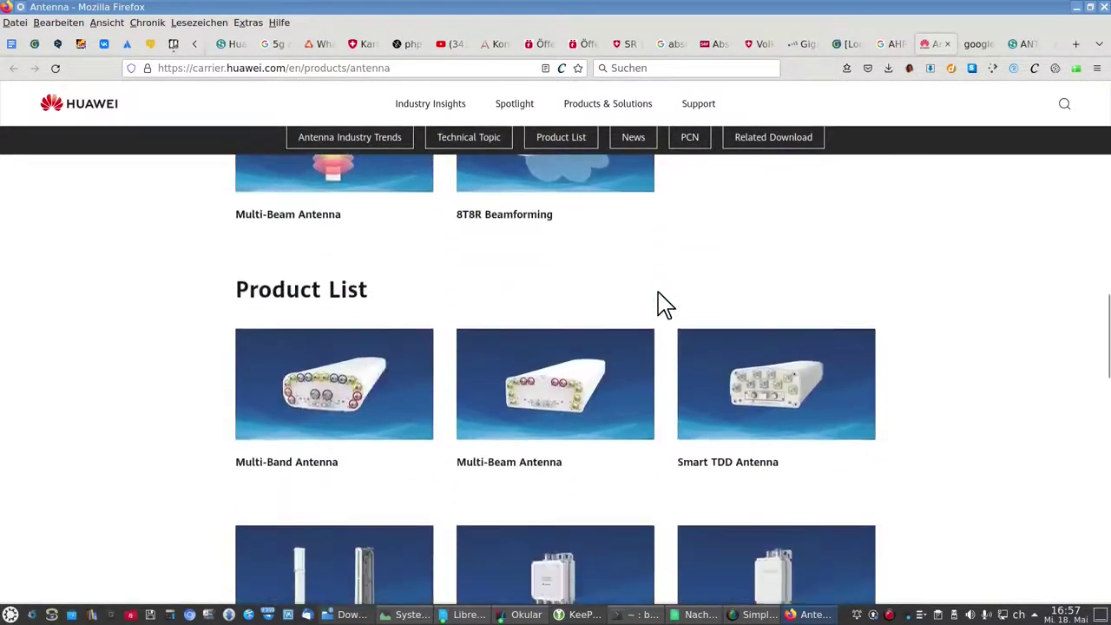
scroll(662, 303, "down", 5)
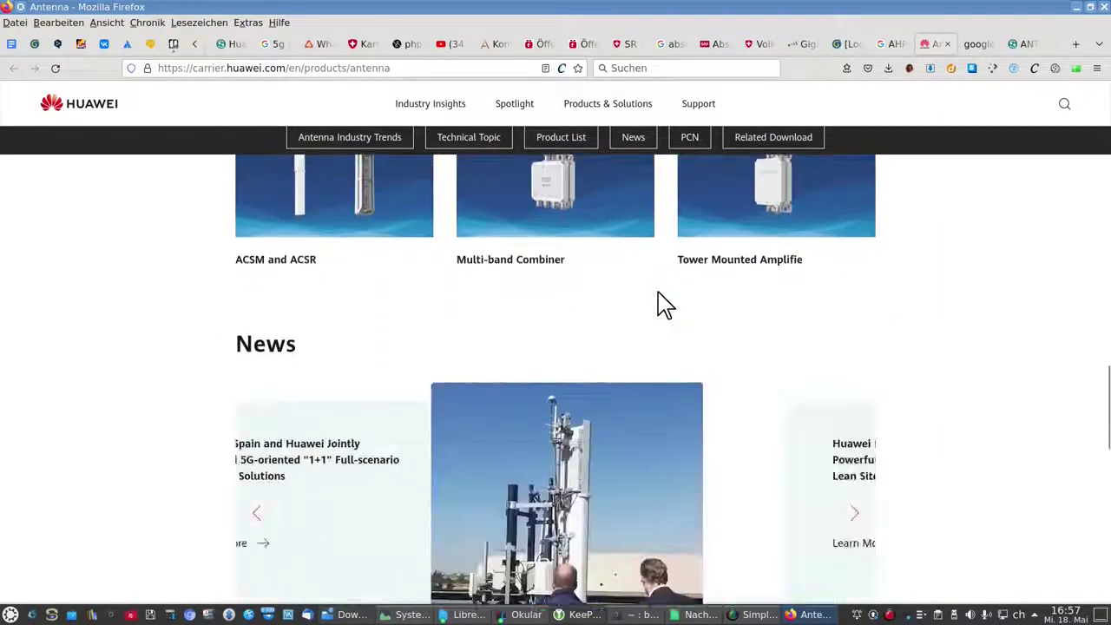
scroll(658, 295, "down", 5)
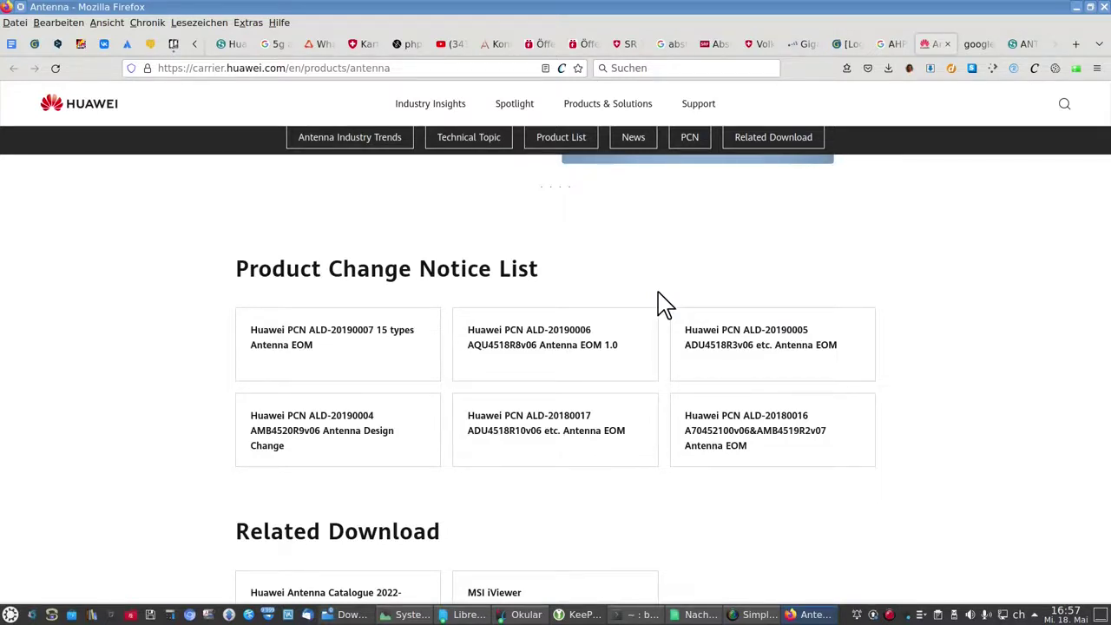
Step: Check the Related Download section of Huawei's Antenna page and search the page for "4518"
left_click(894, 44)
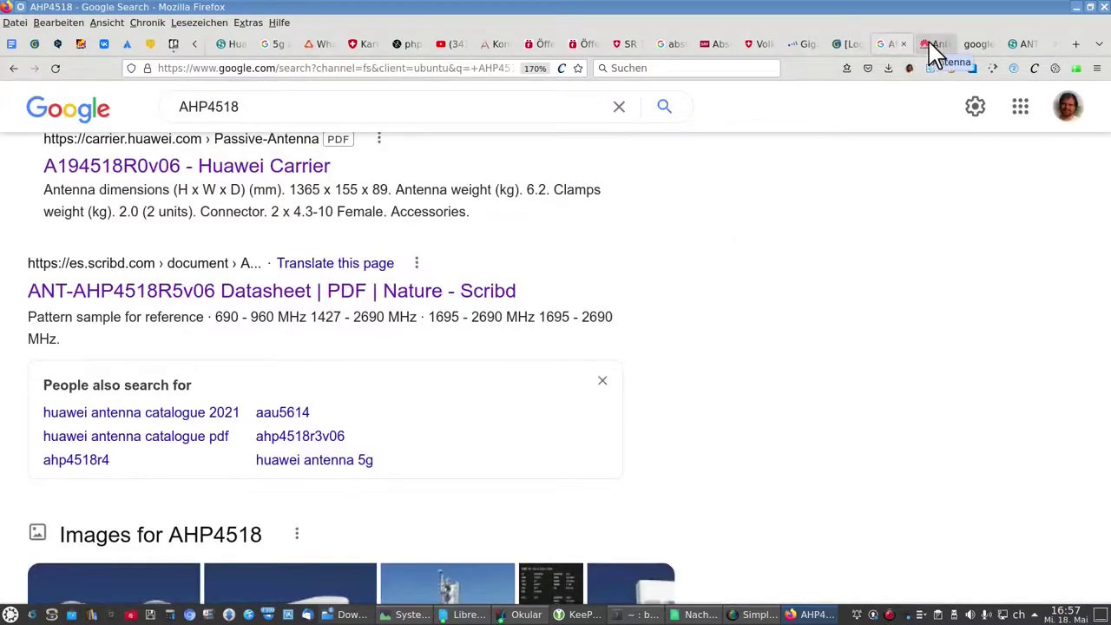
left_click(932, 48)
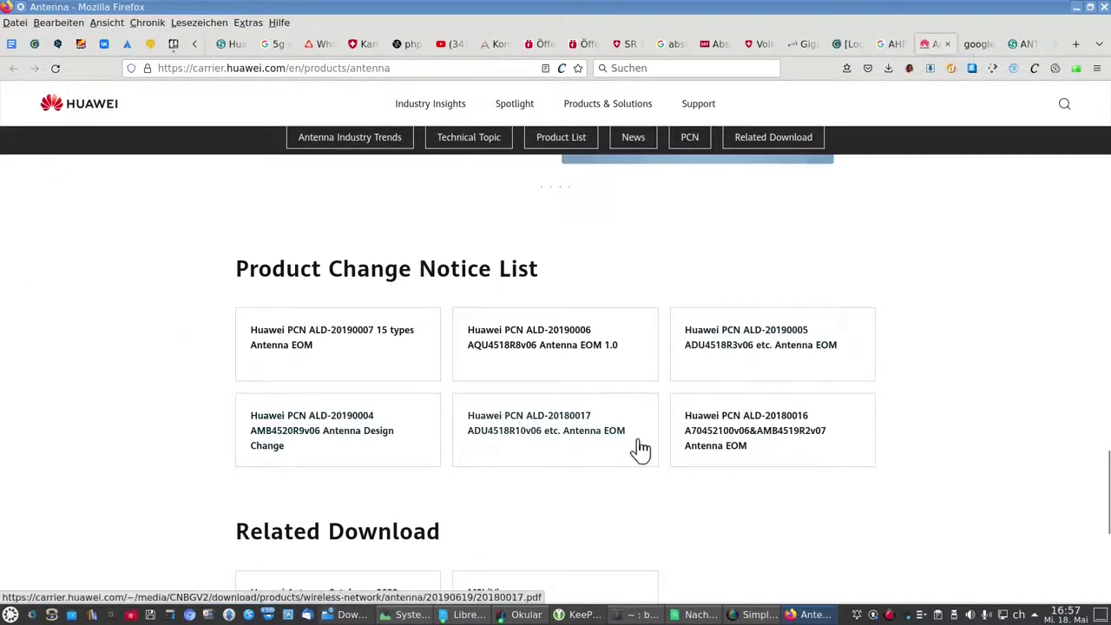
scroll(640, 448, "down", 3)
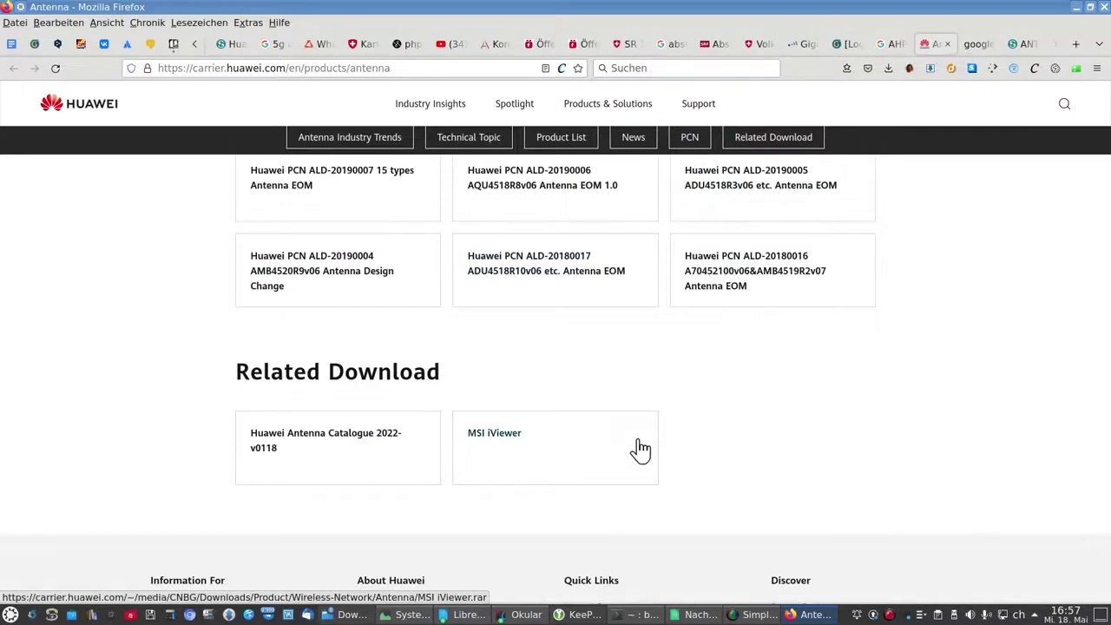
scroll(640, 449, "up", 5)
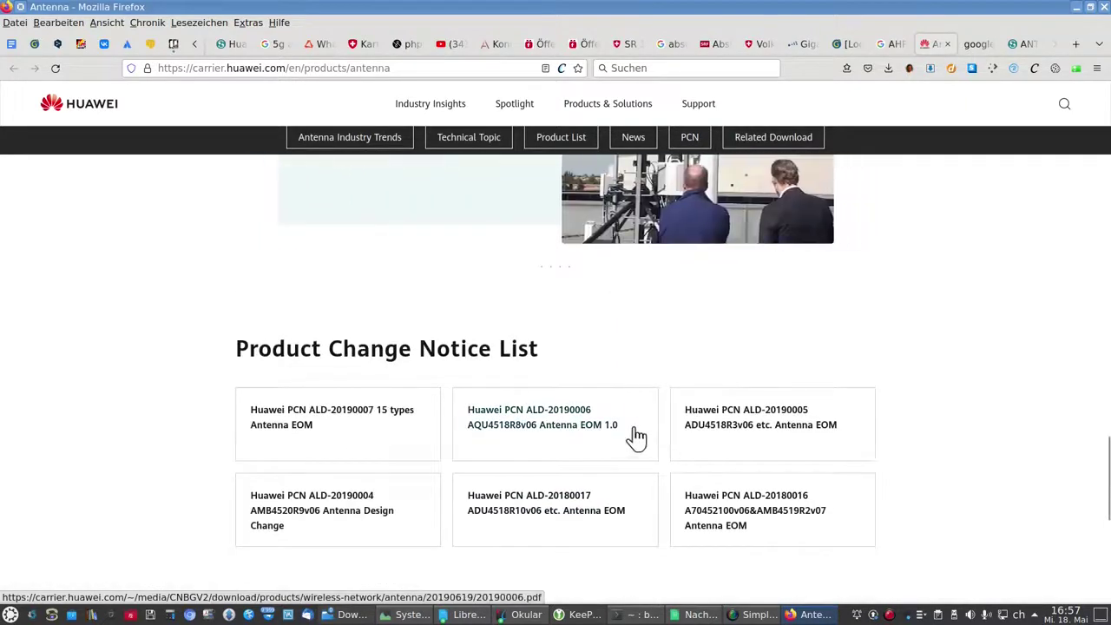
key("ctrl+f")
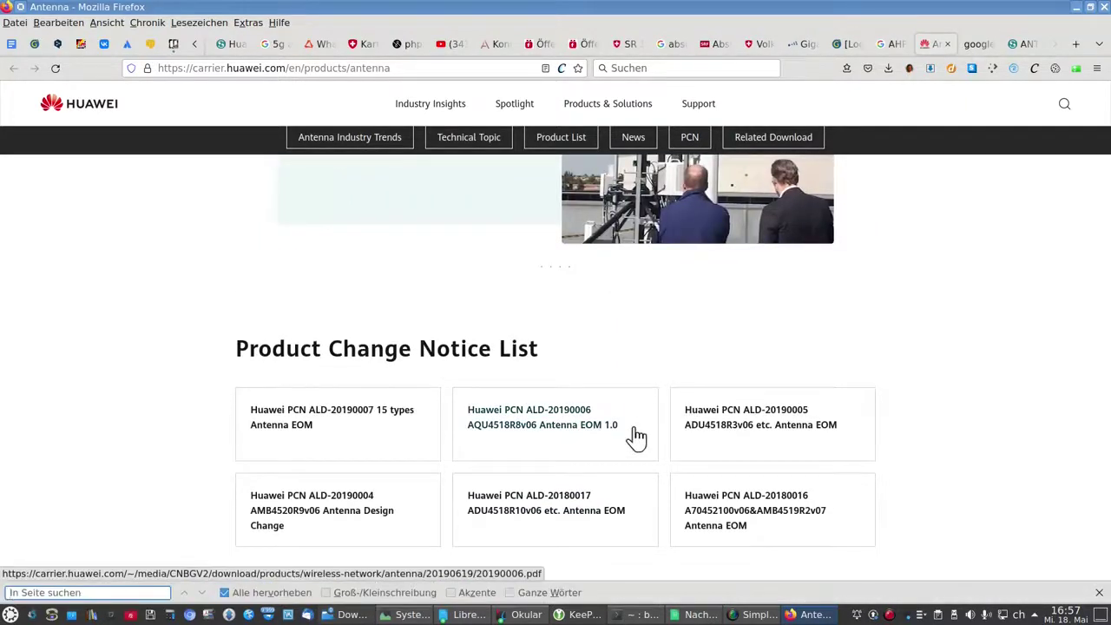
type("4518")
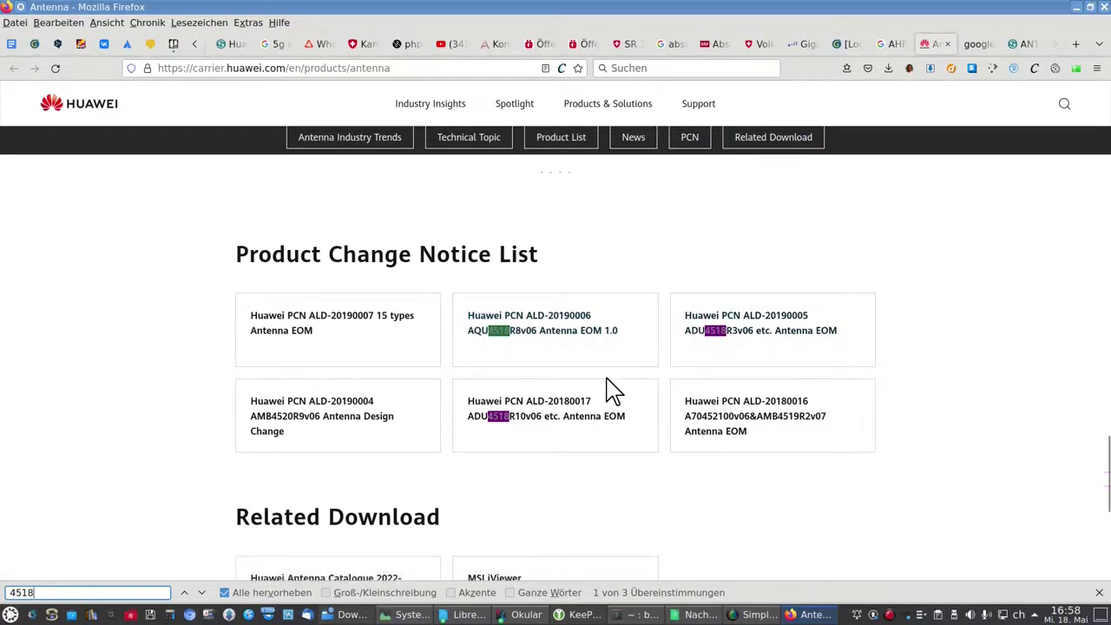
Step: Go through the matches for "4518" in the Product Change Notice List on Huawei's Antenna page
scroll(612, 390, "down", 4)
scroll(612, 391, "up", 7)
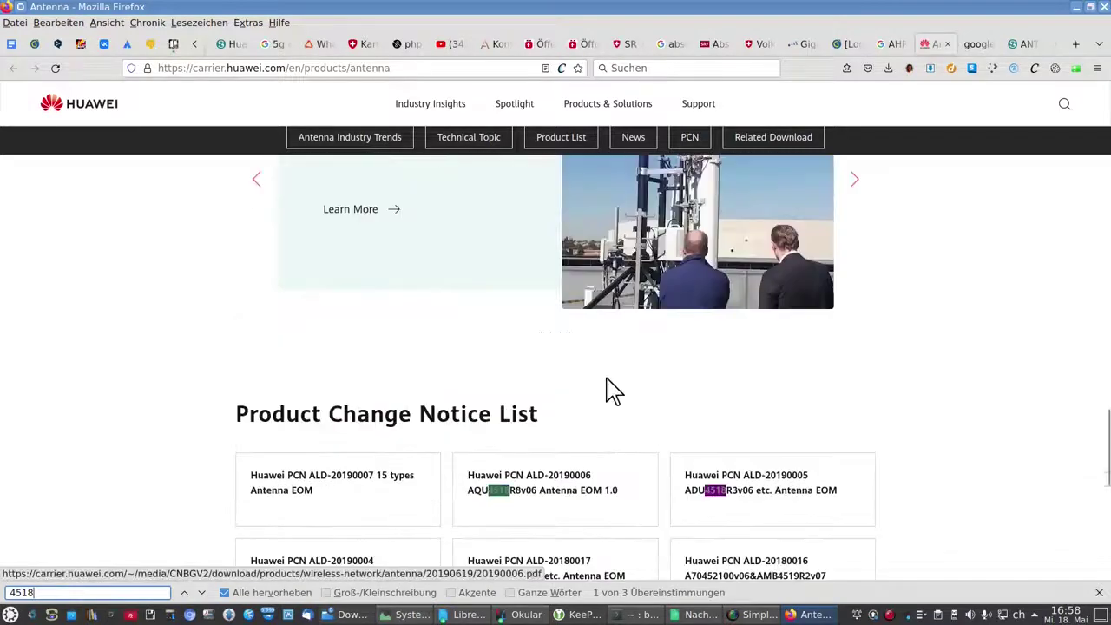
left_click(203, 592)
left_click(203, 592)
left_click(203, 592)
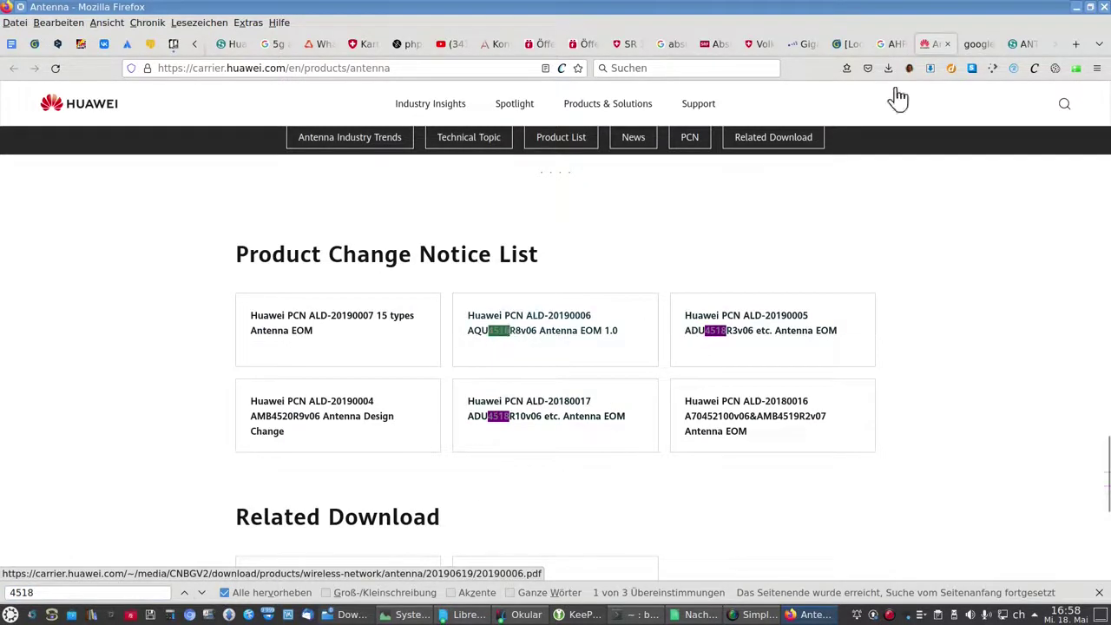
Step: Find Passei Direto's "ANT-AHP4518R5v06-2703(2 6m) Datasheet" in the AHP4518 Google results and view it in a separate tab
left_click(890, 45)
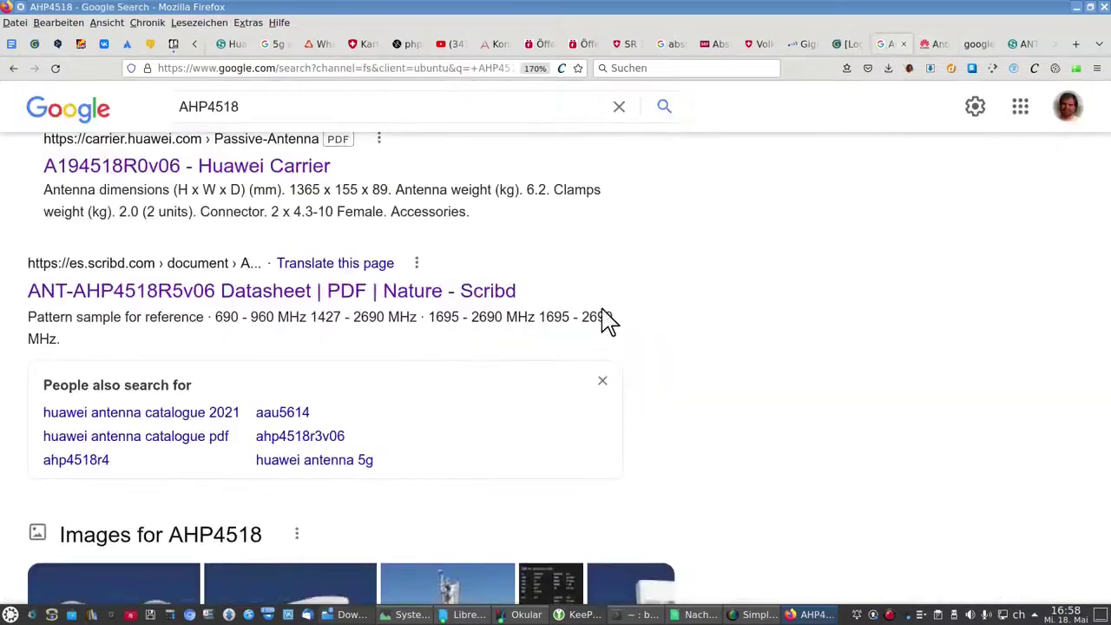
scroll(599, 308, "down", 6)
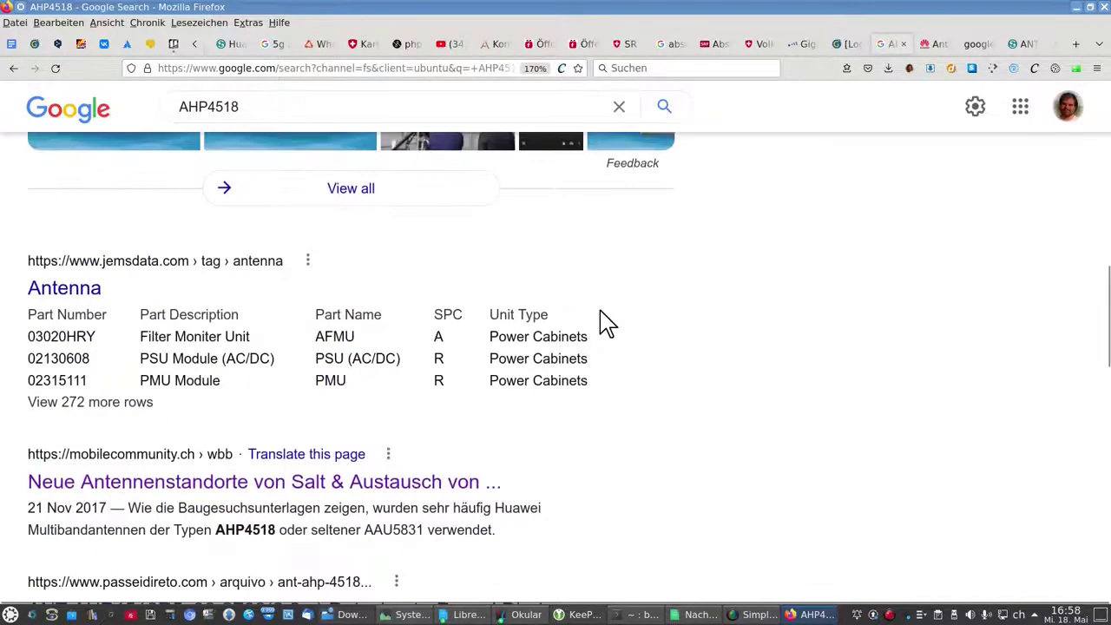
scroll(606, 323, "down", 3)
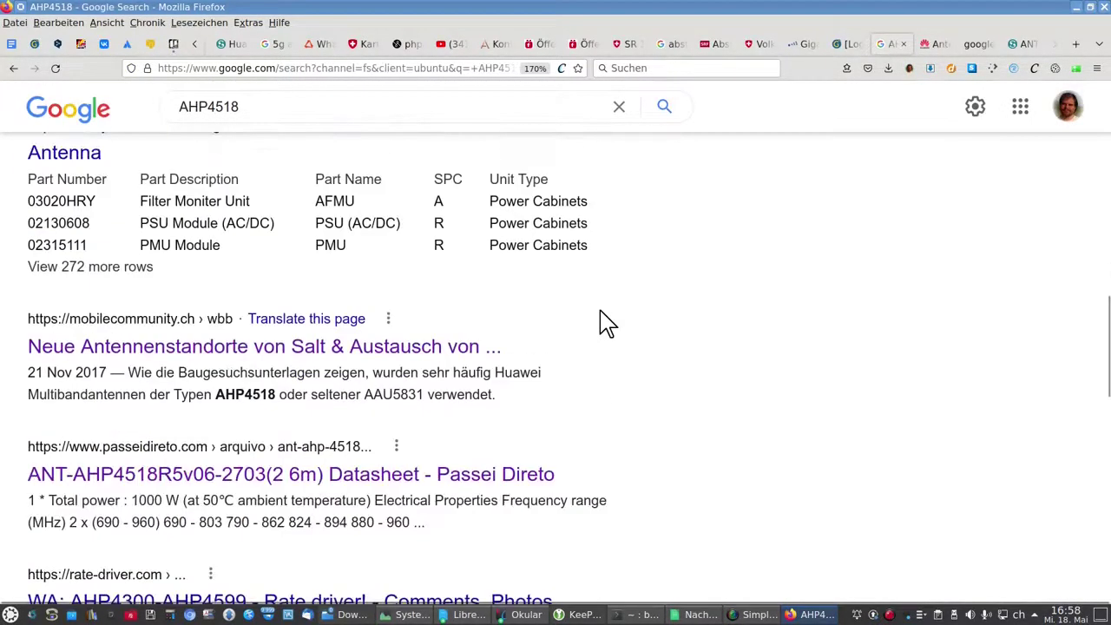
scroll(606, 323, "down", 3)
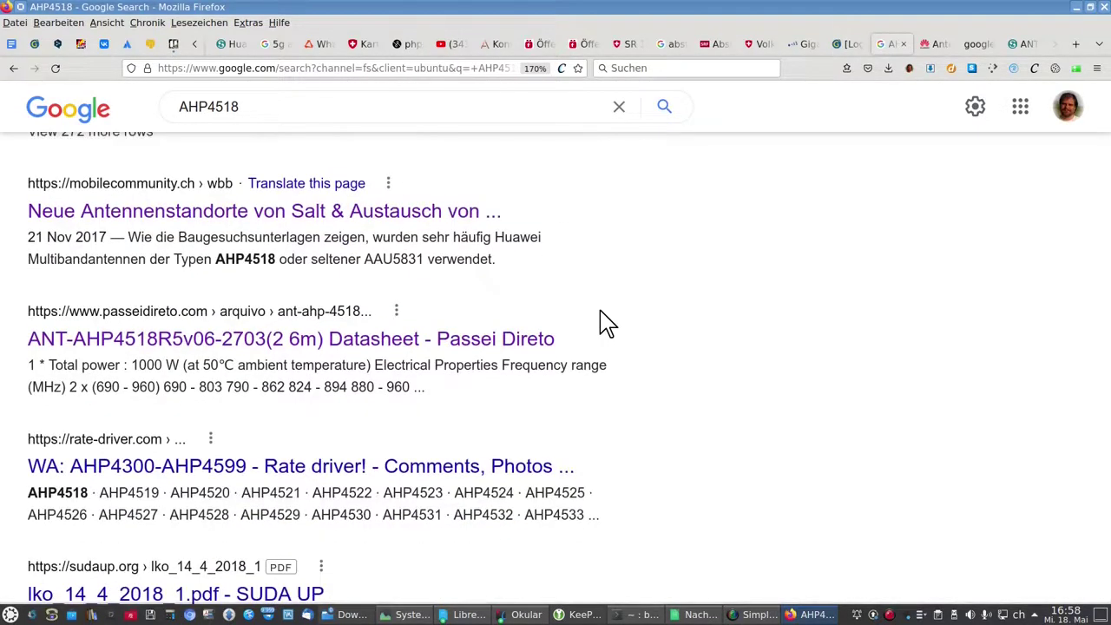
middle_click(351, 343)
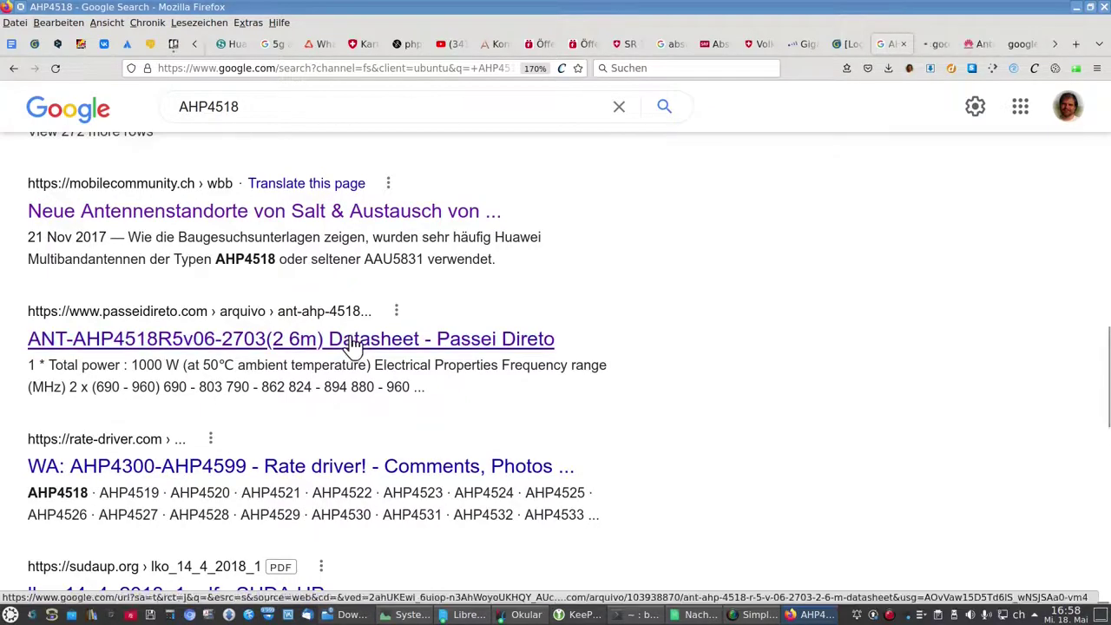
scroll(361, 434, "down", 3)
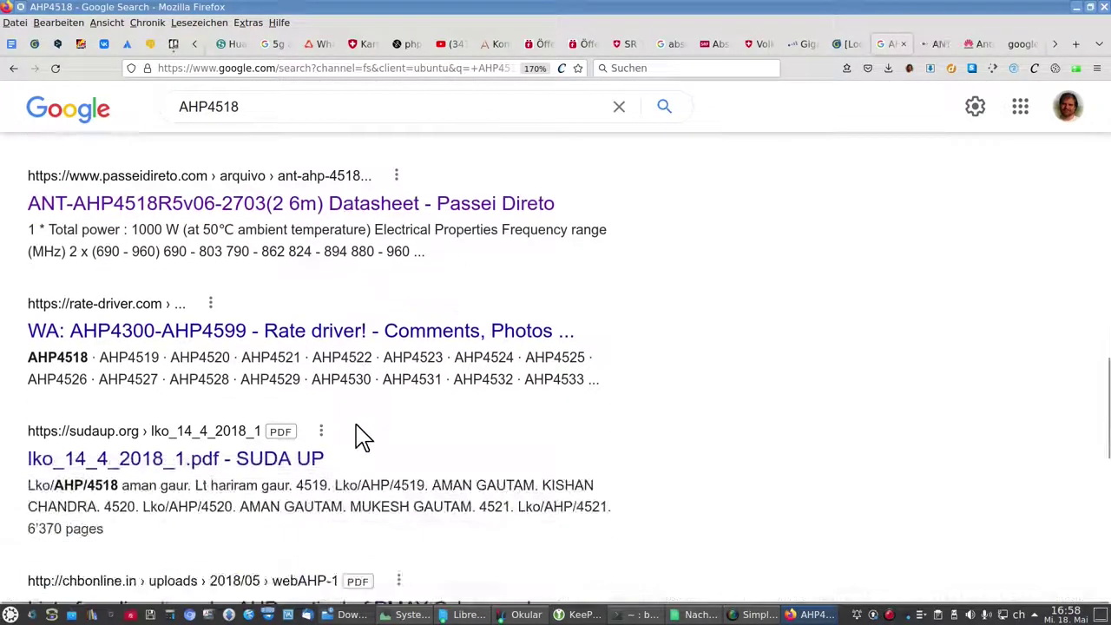
scroll(317, 470, "down", 3)
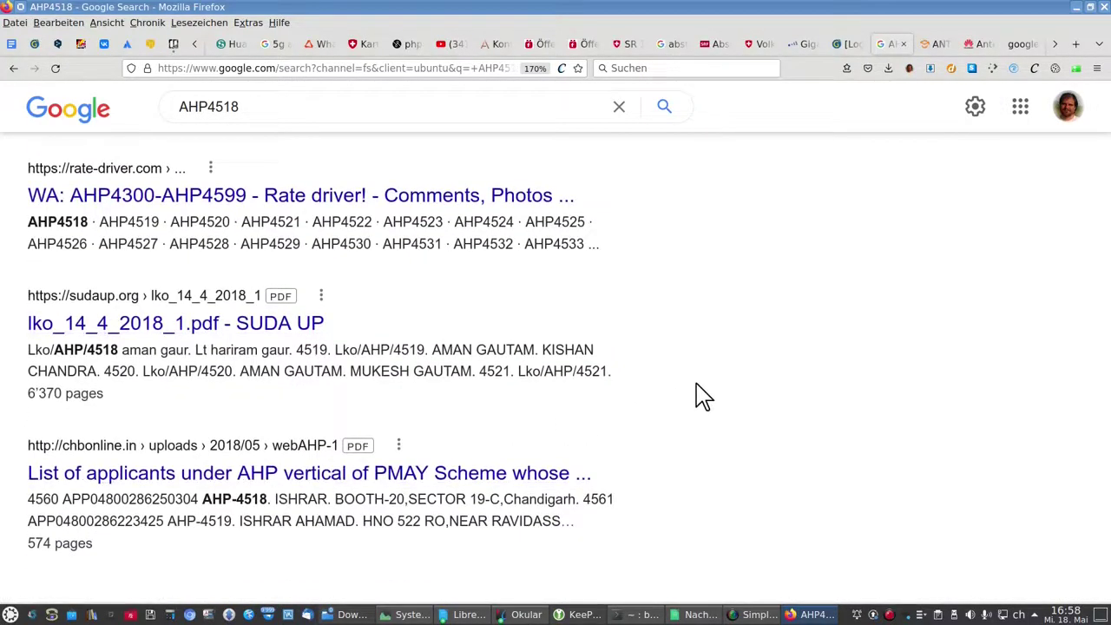
left_click(936, 45)
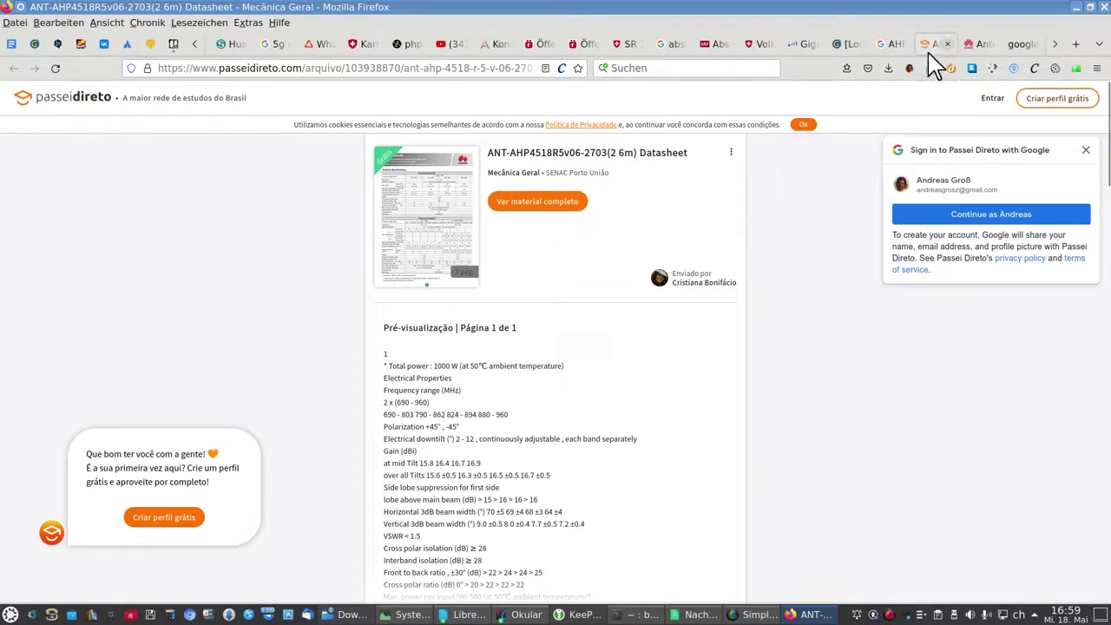
left_click(892, 44)
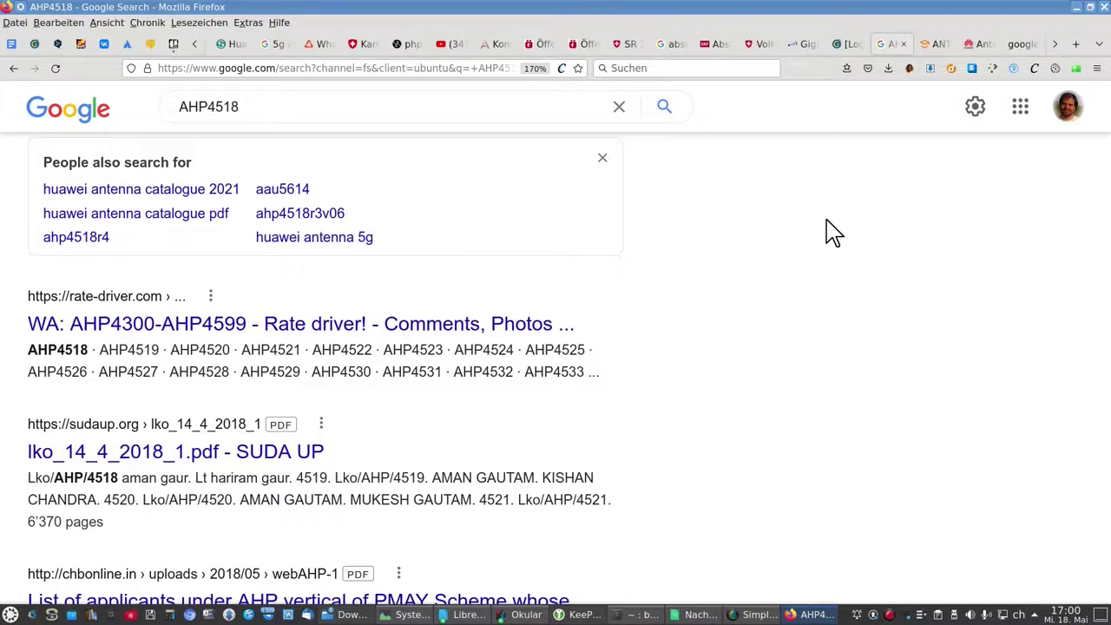
Step: Switch to the Swisscom site data sheet in Okular and compare the antenna type designations in Zusatzblatt 2 with the AHP4518 query
double_click(226, 111)
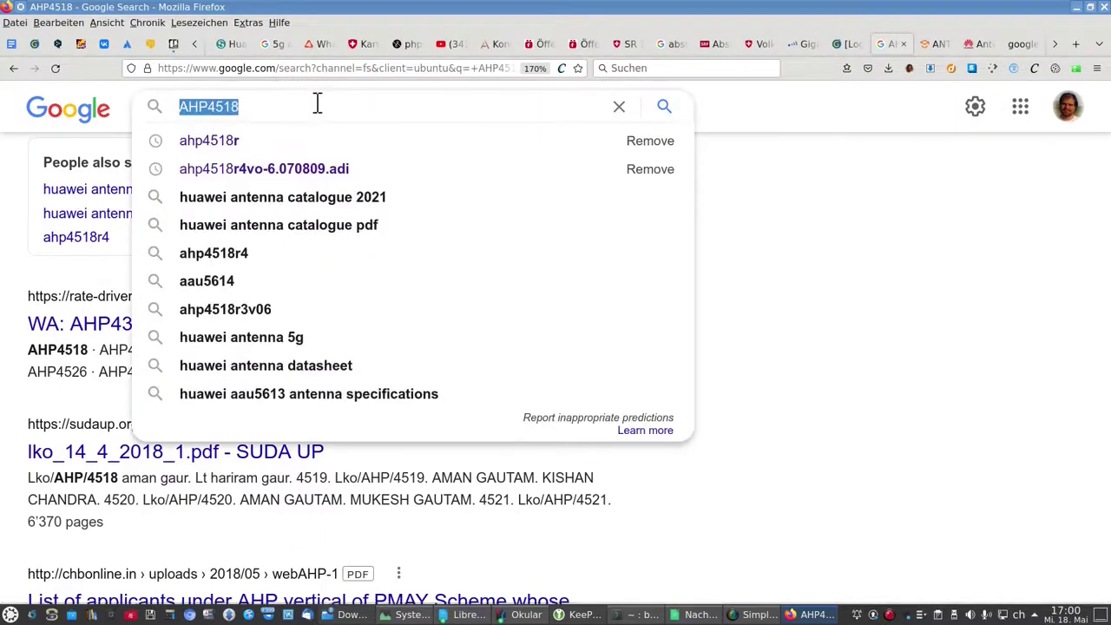
key("alt+Tab")
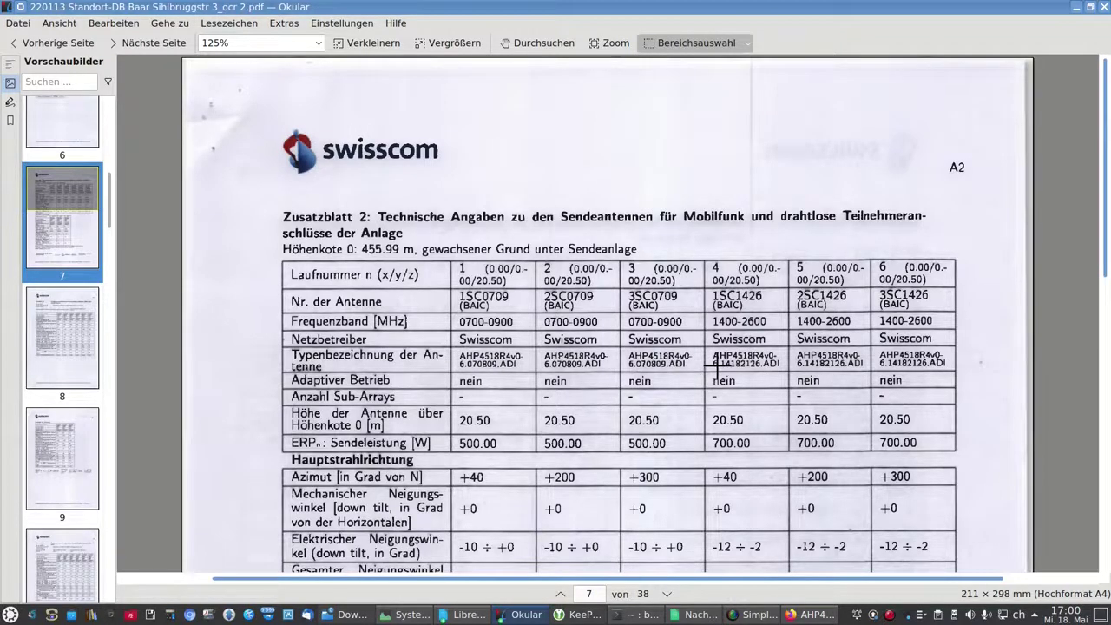
scroll(717, 363, "down", 1)
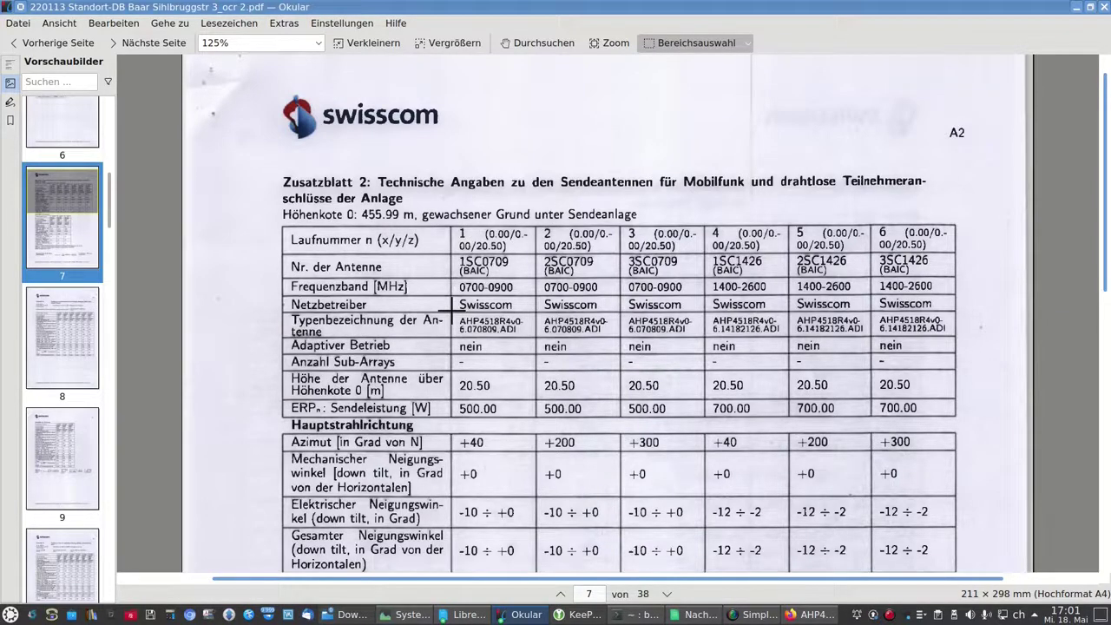
scroll(451, 309, "down", 3)
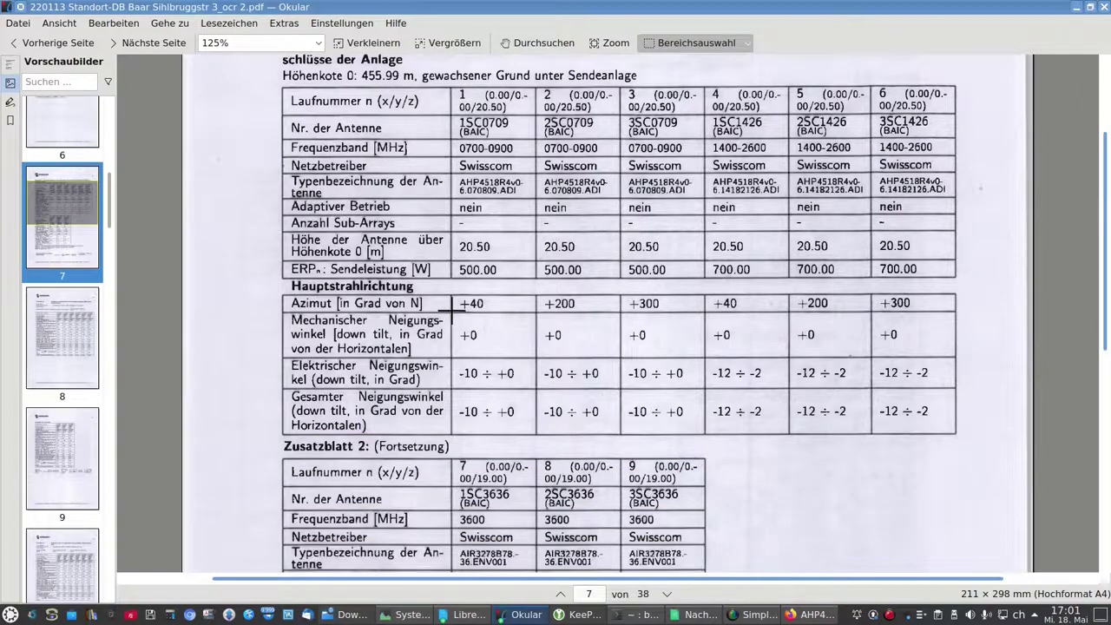
scroll(451, 308, "down", 1)
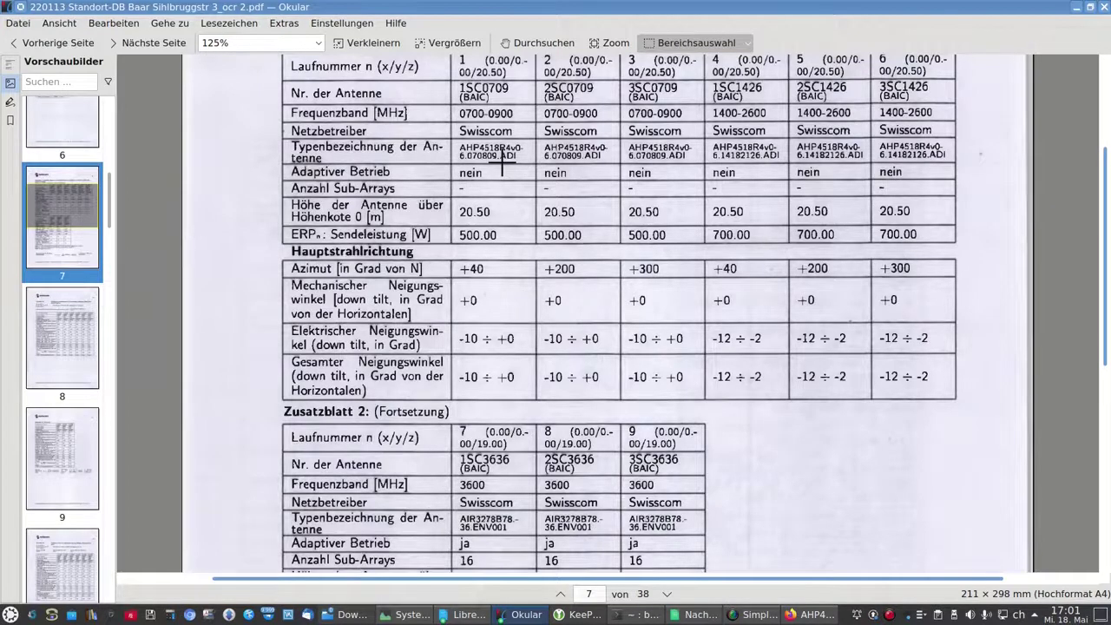
scroll(501, 161, "up", 2)
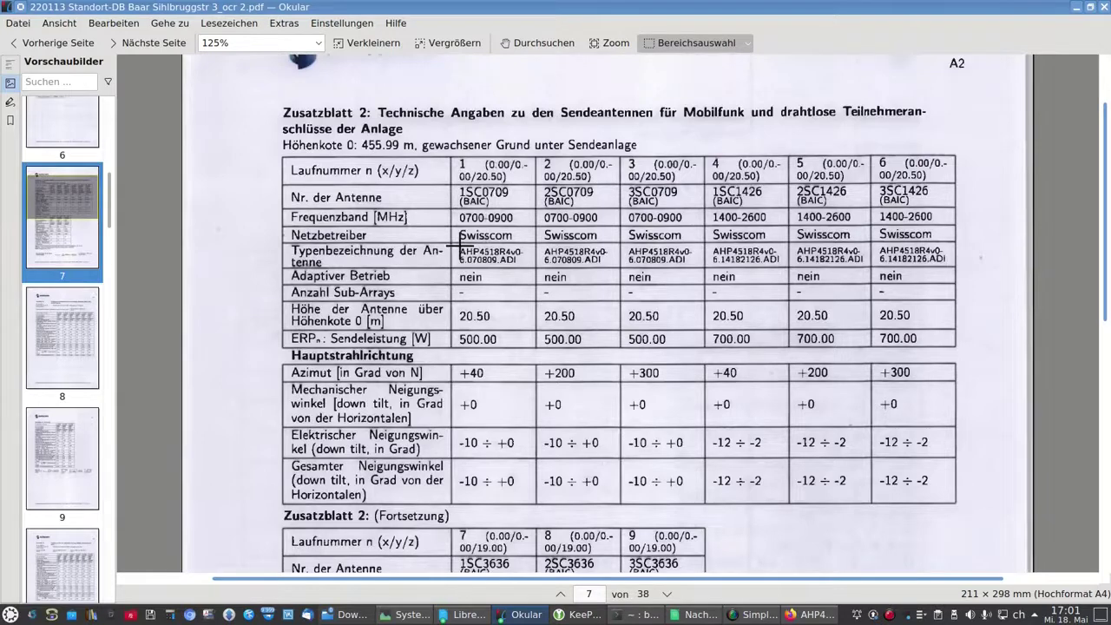
Step: Mark the type designation of antenna 1 in the Zusatzblatt 2 table without copying it
left_click_drag(459, 247, 501, 265)
left_click(568, 233)
scroll(540, 523, "down", 1)
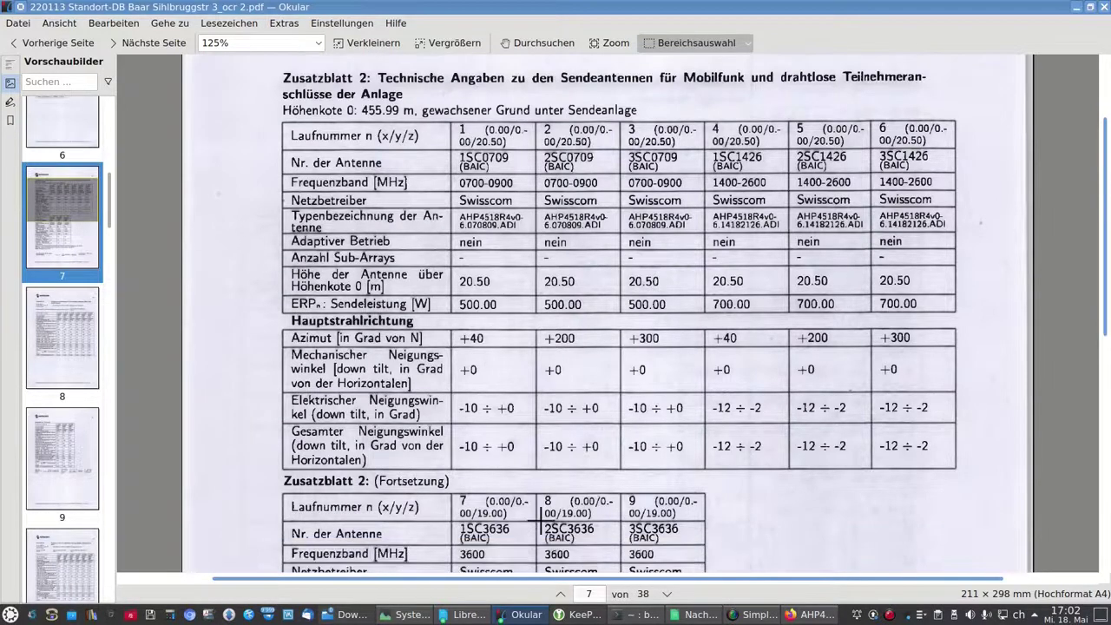
Step: Mark antenna 1's transmit power and the antenna heights of antennas 1 to 6 in Zusatzblatt 2 without copying them
scroll(541, 521, "down", 2)
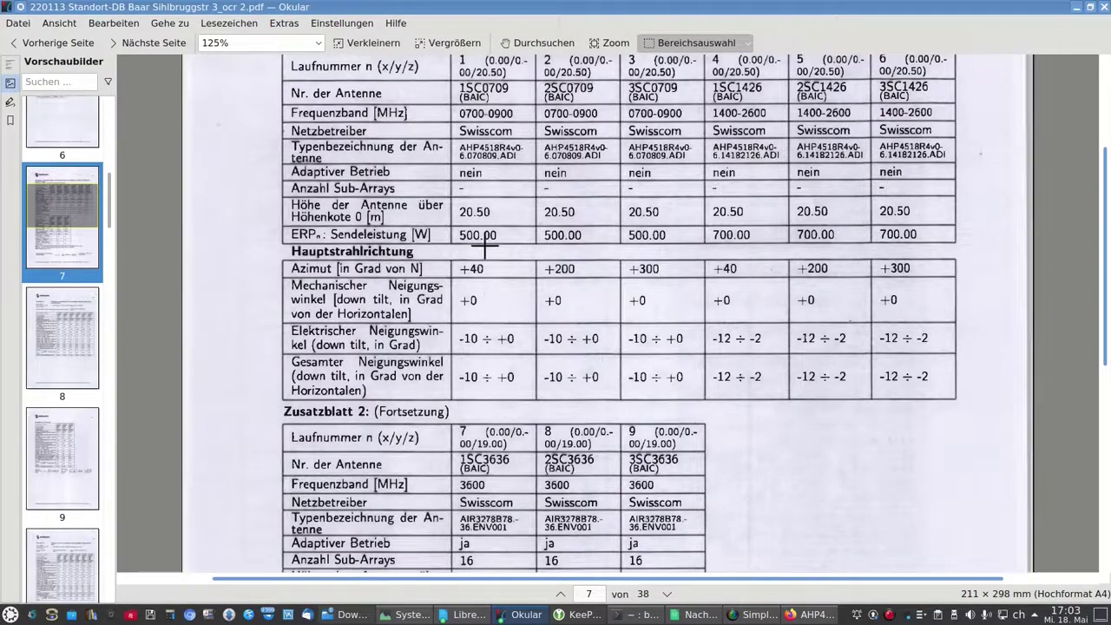
left_click_drag(482, 229, 461, 235)
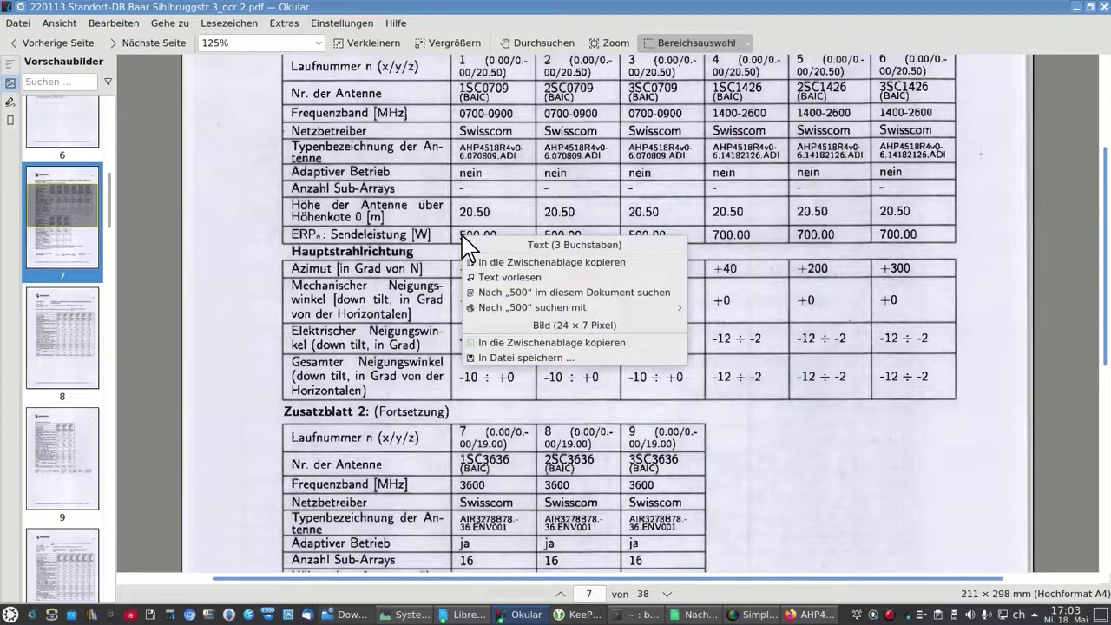
left_click(788, 232)
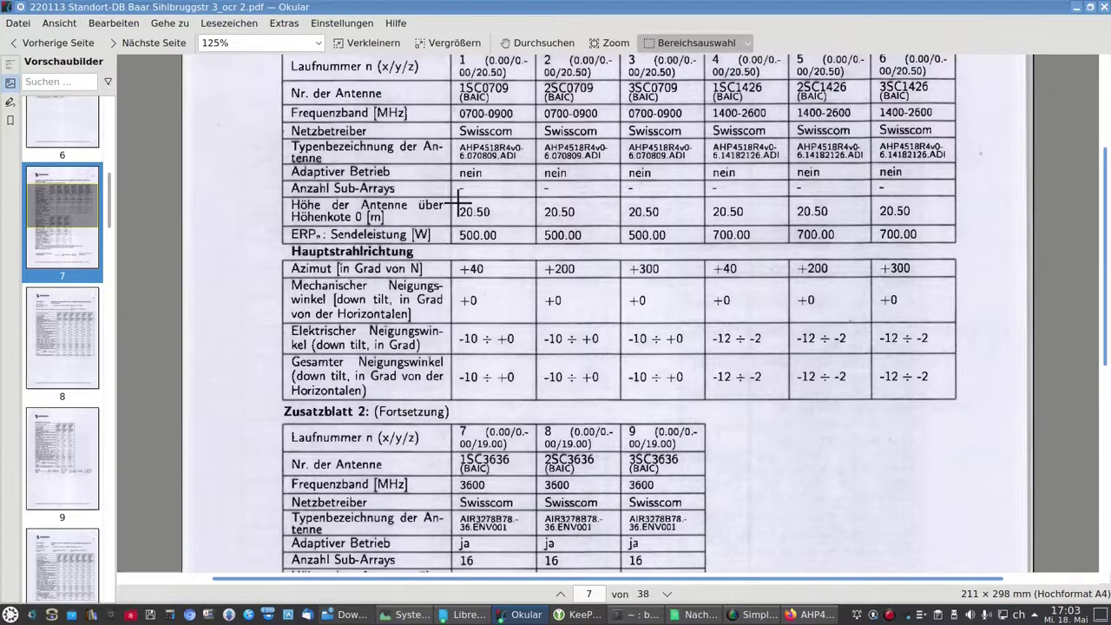
left_click_drag(457, 201, 933, 227)
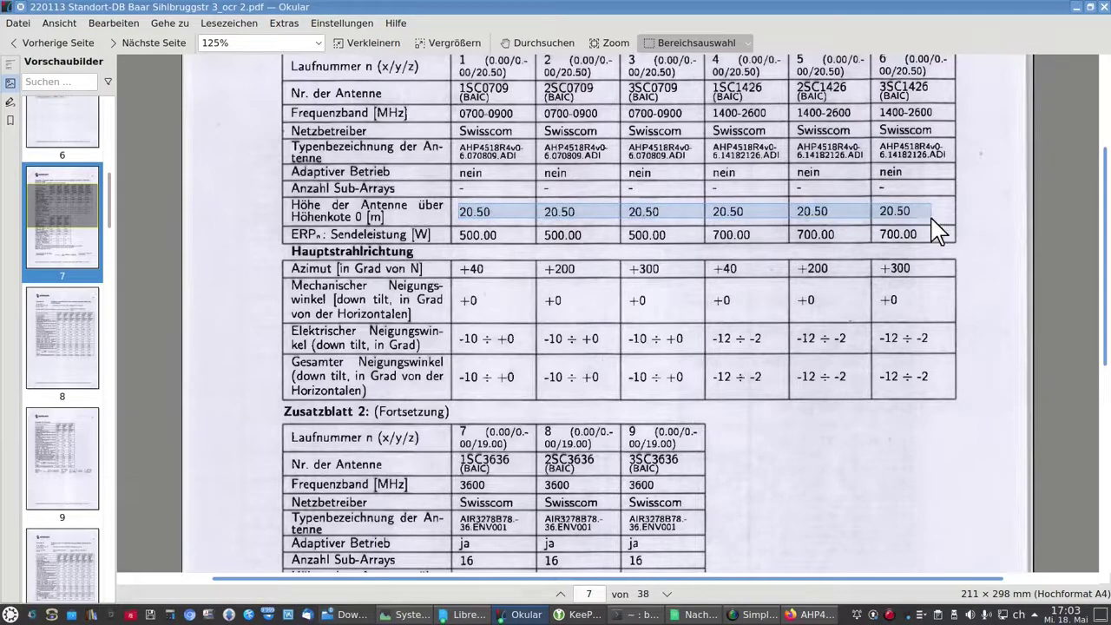
left_click(901, 218)
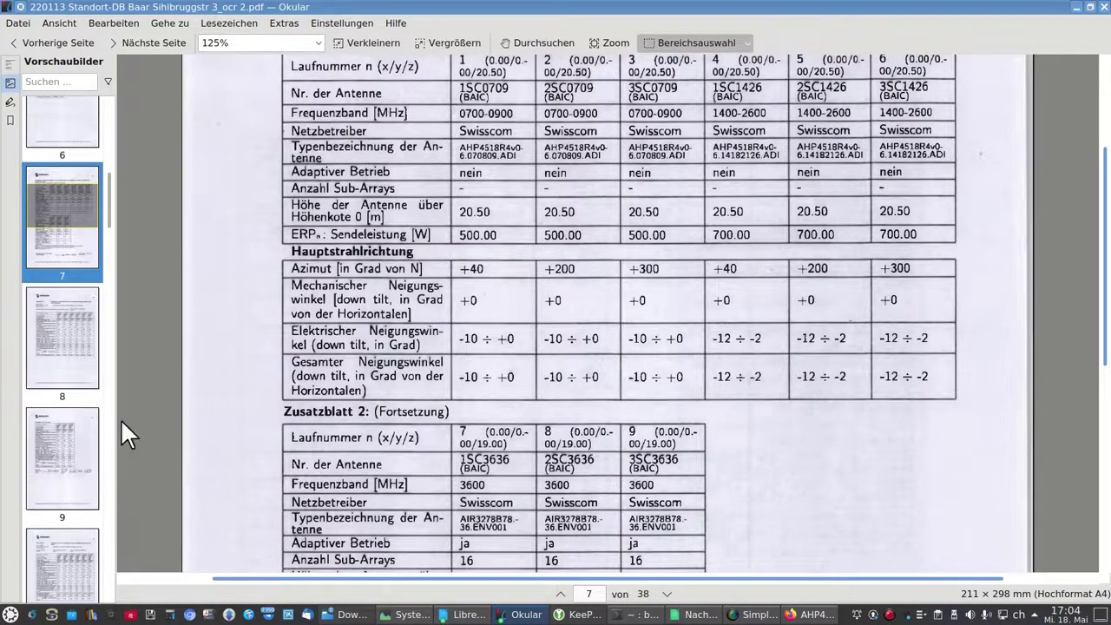
Step: Browse the page thumbnails past the site plans and open page 27 with the building elevation drawing
scroll(74, 456, "down", 2)
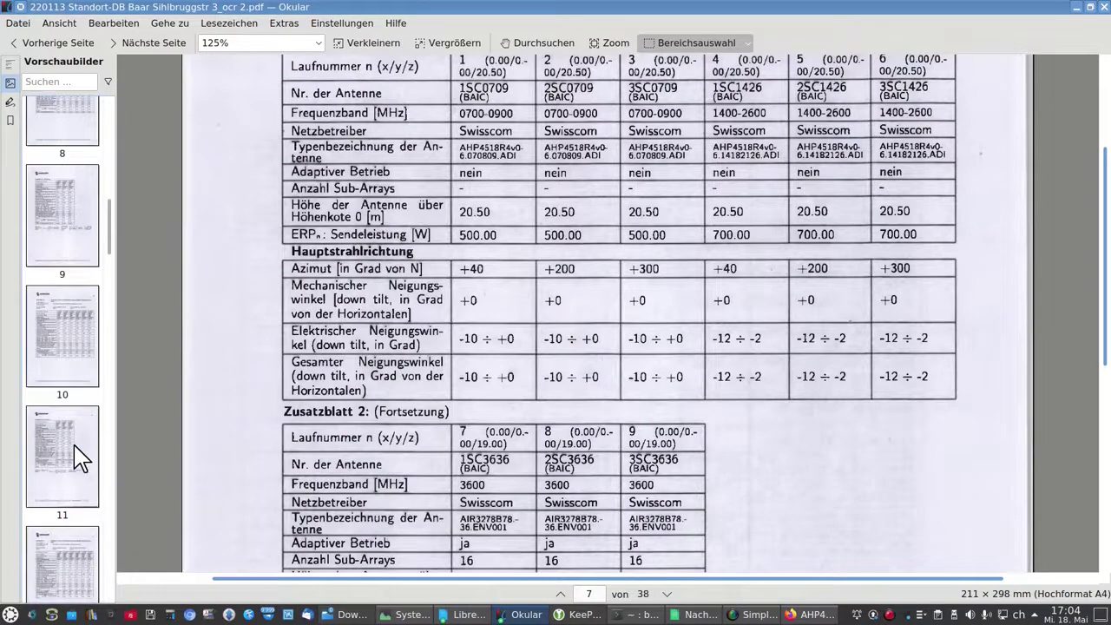
scroll(76, 456, "down", 8)
scroll(76, 451, "down", 3)
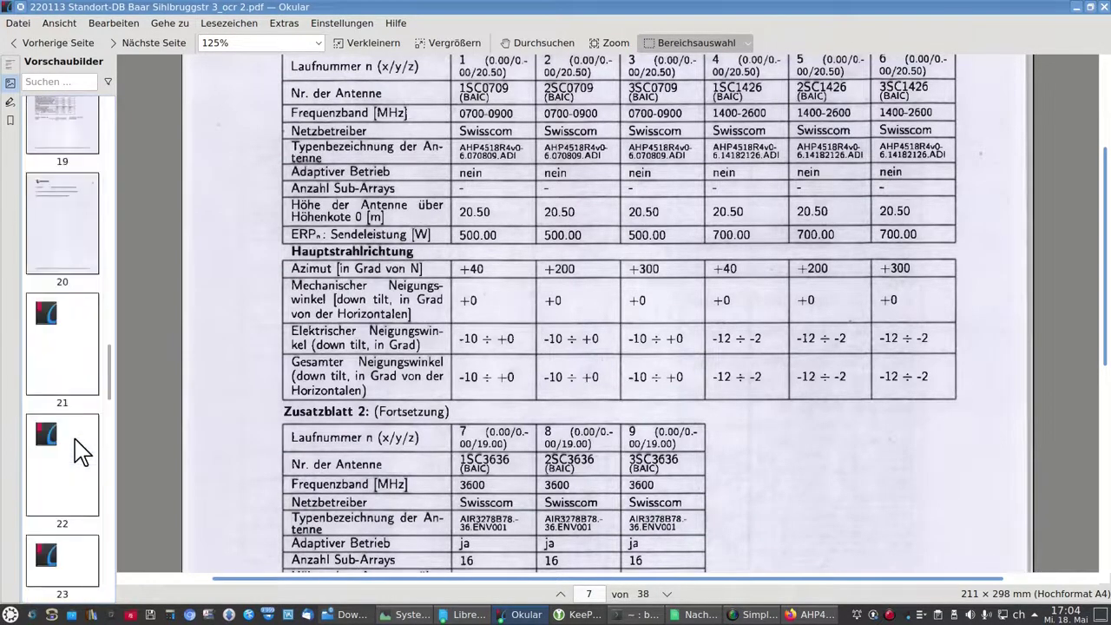
scroll(80, 452, "down", 1)
scroll(78, 451, "down", 2)
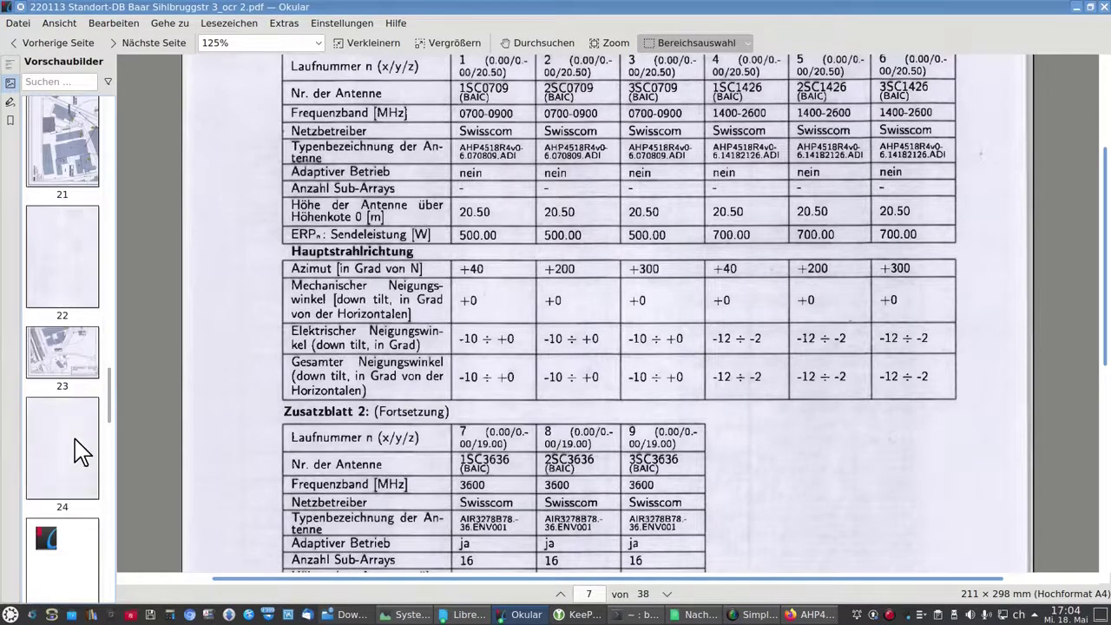
scroll(80, 452, "down", 2)
scroll(81, 451, "down", 2)
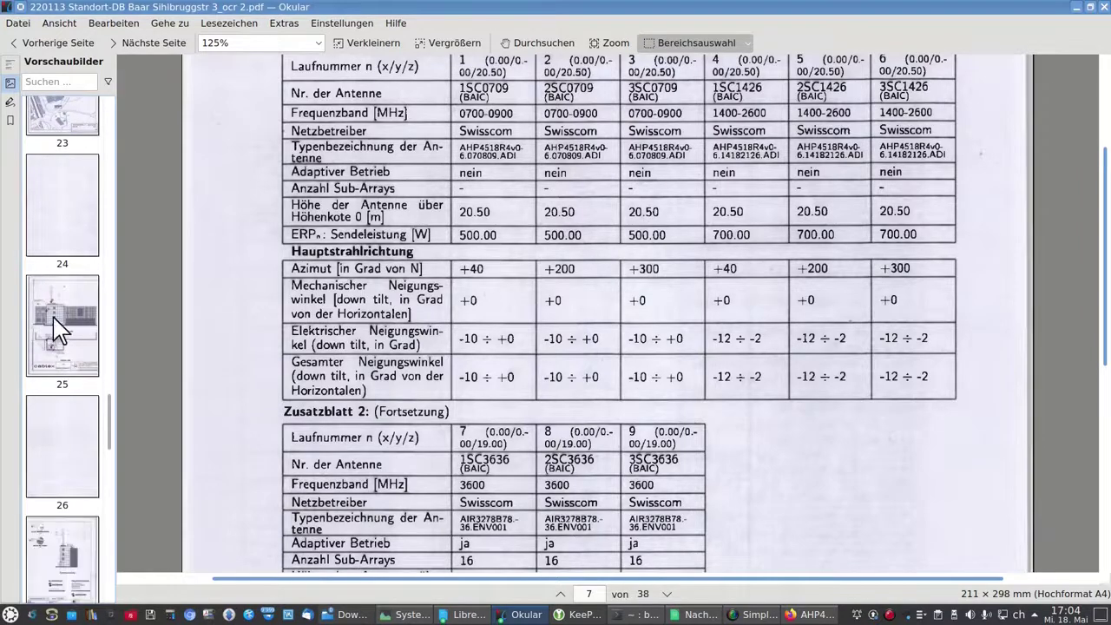
left_click(57, 560)
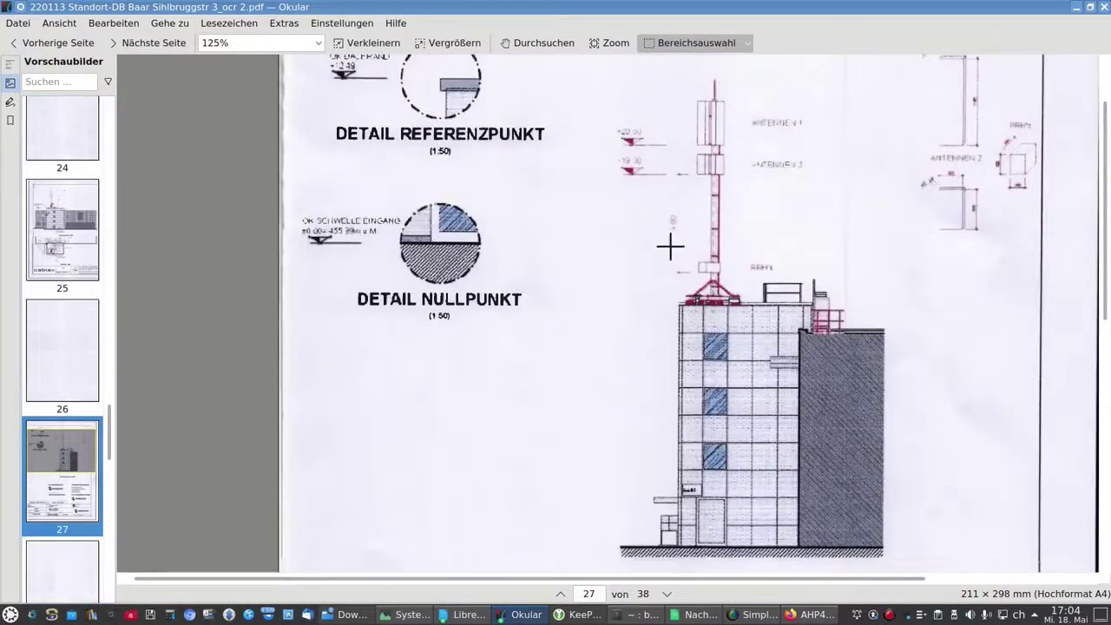
Step: Examine page 27's elevation drawing, including the Referenzpunkt and Nullpunkt details, the mast's antenna heights and the antenna dimensions
scroll(677, 259, "up", 2)
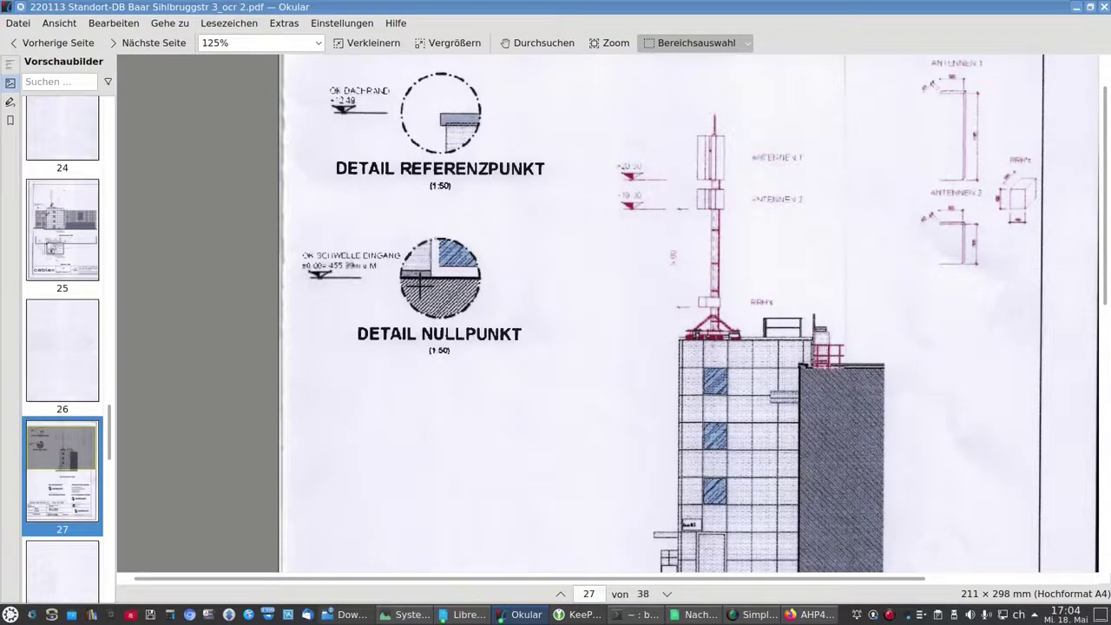
scroll(593, 330, "down", 1)
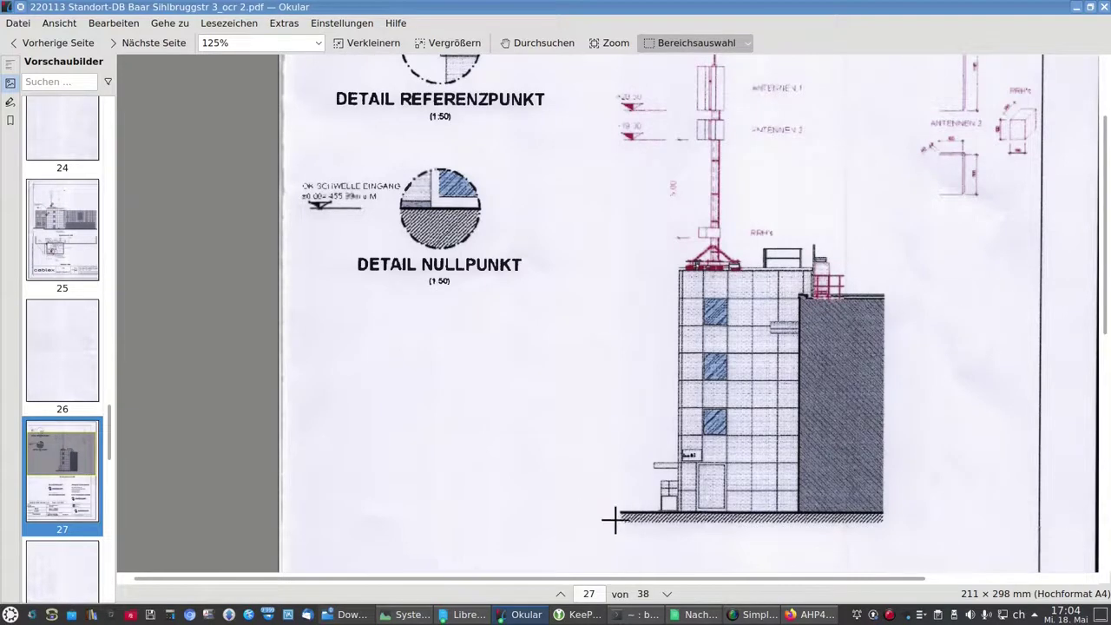
scroll(618, 518, "up", 1)
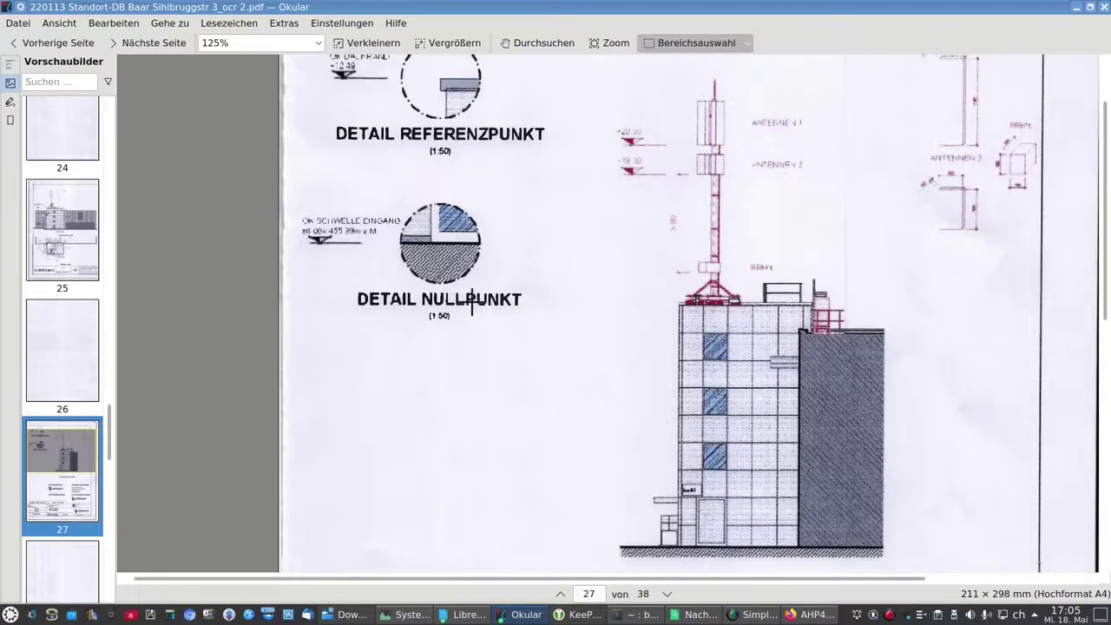
scroll(472, 304, "up", 1)
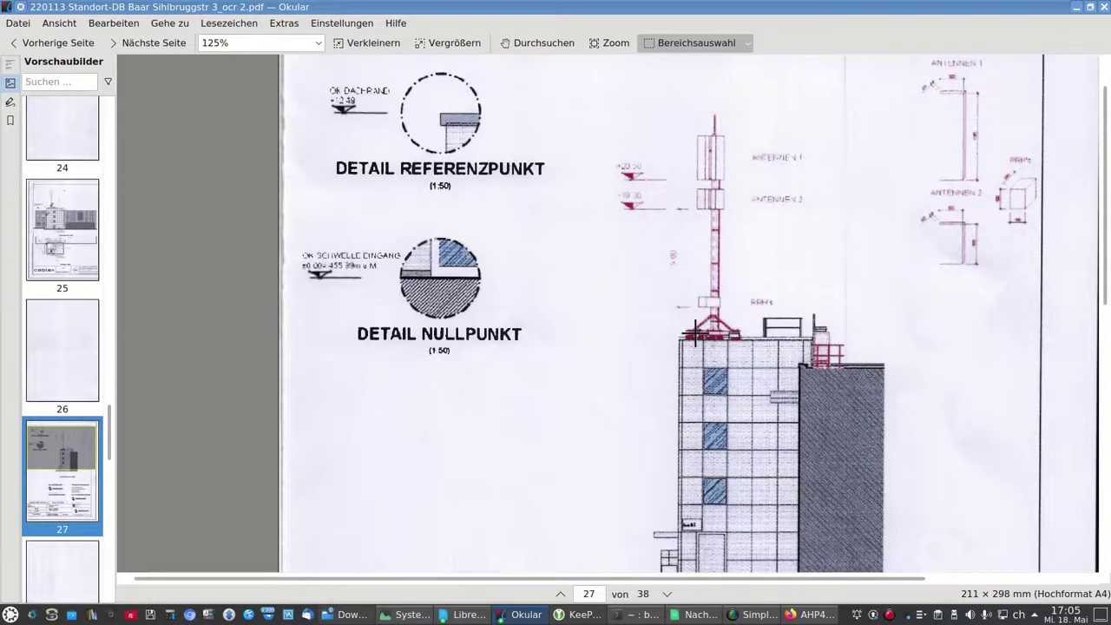
scroll(695, 333, "up", 2)
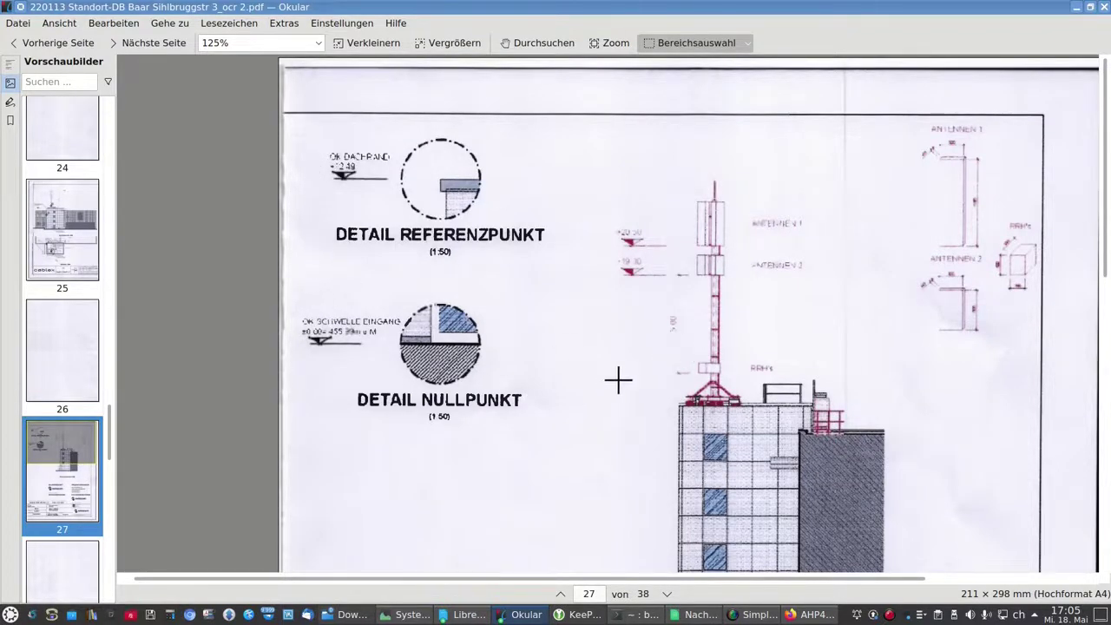
scroll(646, 365, "up", 1)
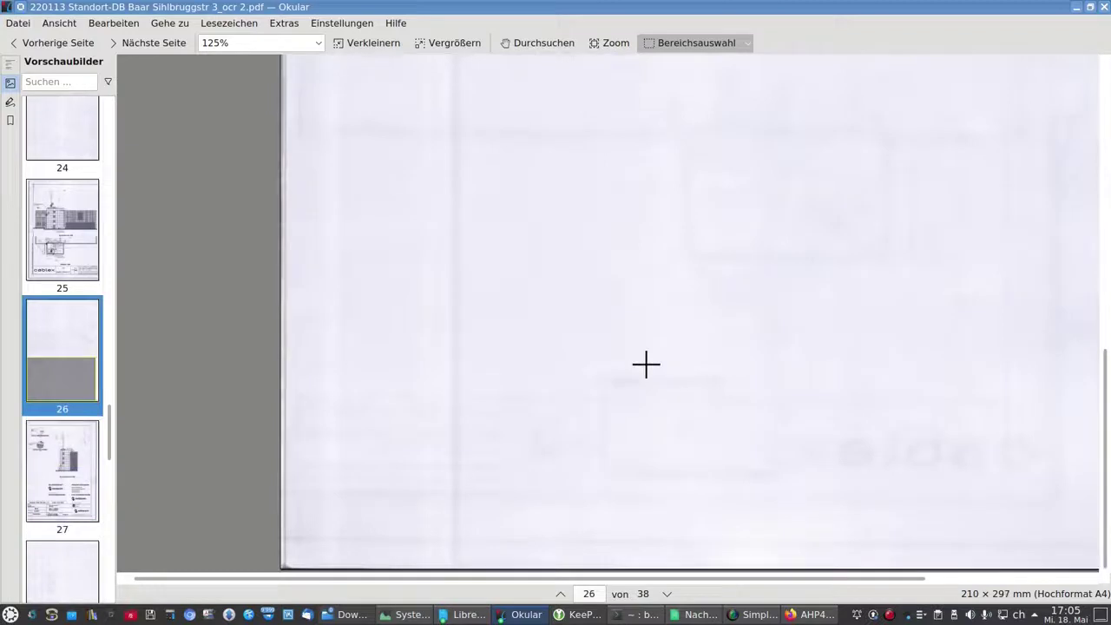
scroll(646, 364, "down", 1)
scroll(646, 365, "up", 2)
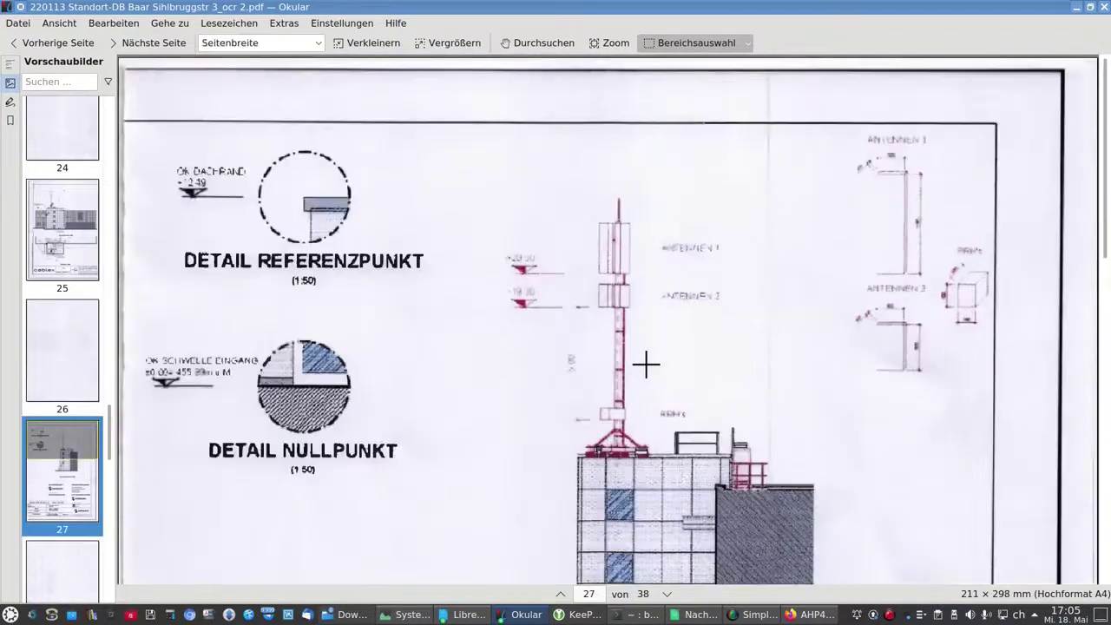
Step: Compare the antenna heights on page 27's elevation drawing with the height row in the LibreOffice Calc recalculation, selecting antenna 7's height
scroll(645, 364, "up", 1)
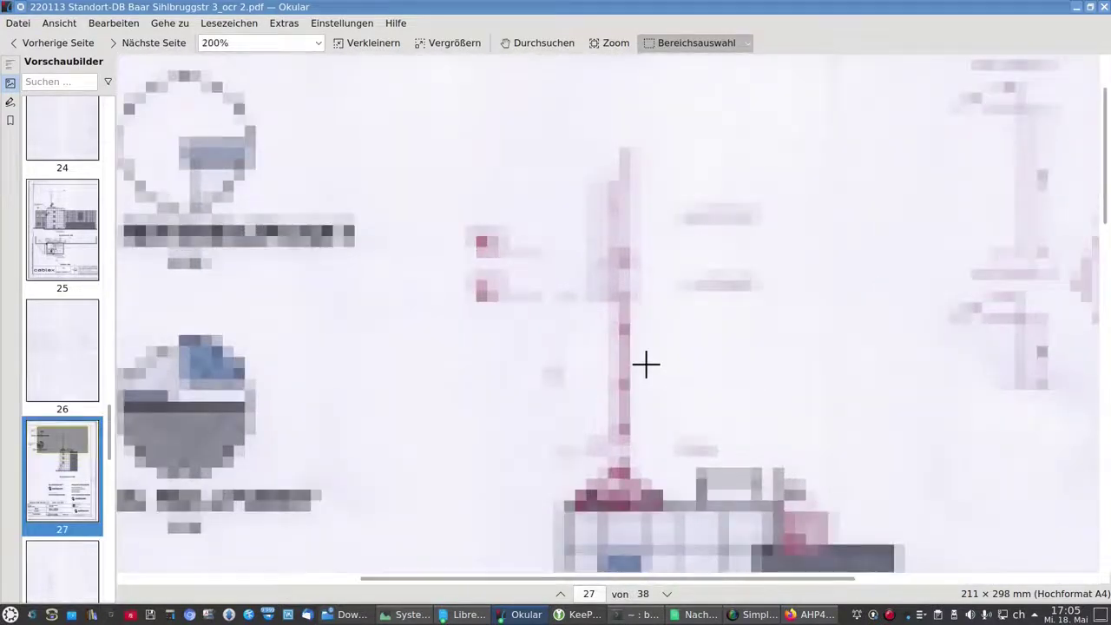
scroll(646, 364, "up", 3)
scroll(646, 365, "down", 3)
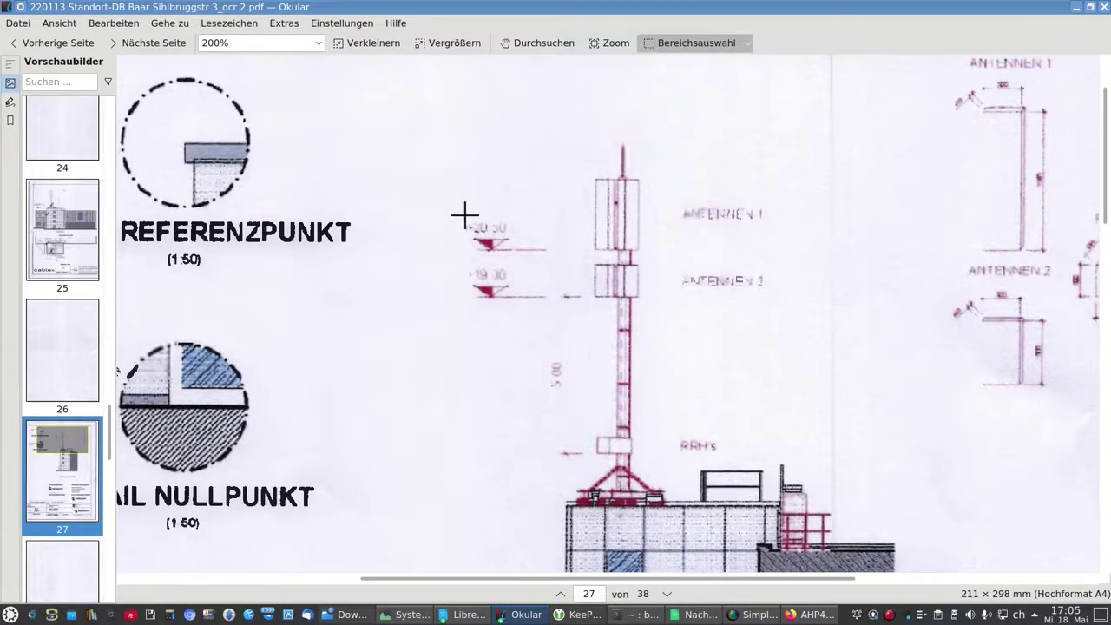
left_click(701, 616)
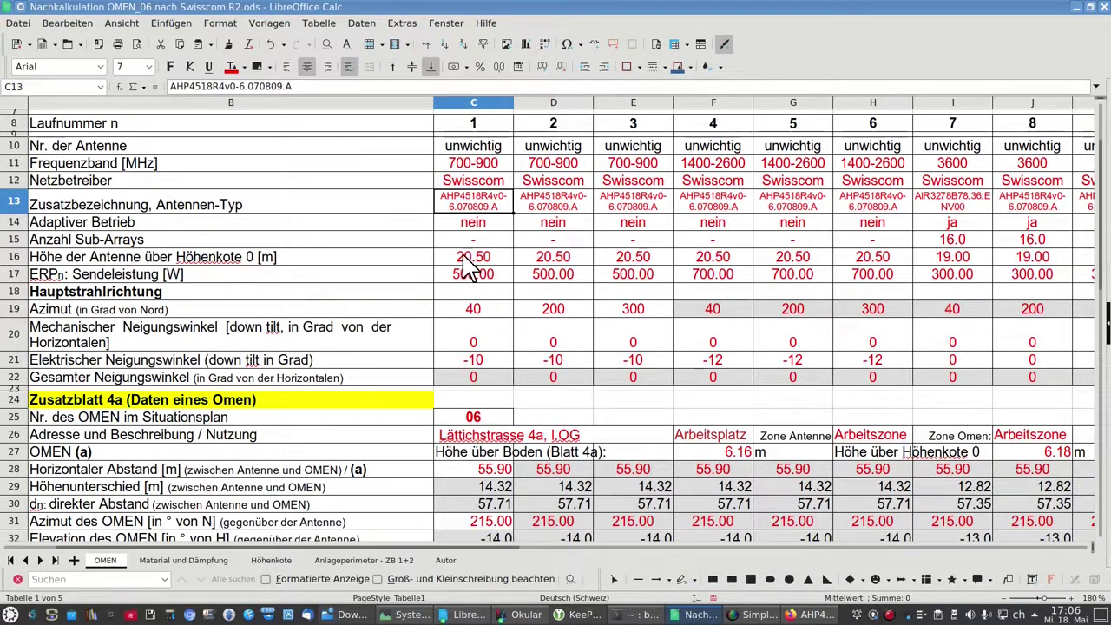
left_click(970, 258)
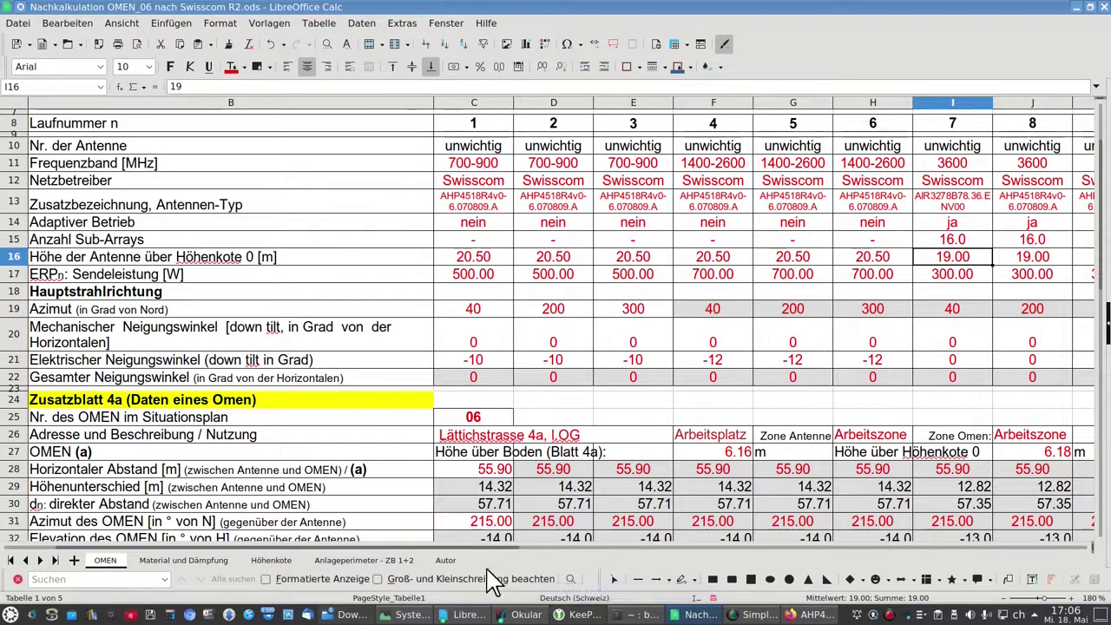
Step: Switch to the Baar Sihlbruggstrasse site data sheet in Okular and open page 7 at page width
left_click(525, 615)
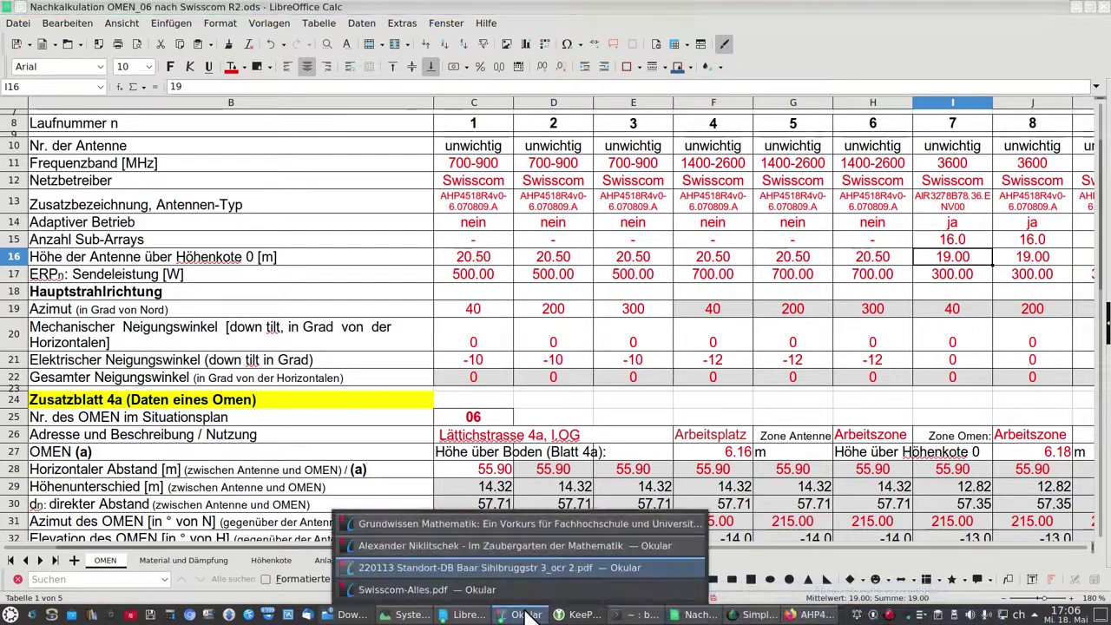
left_click(511, 566)
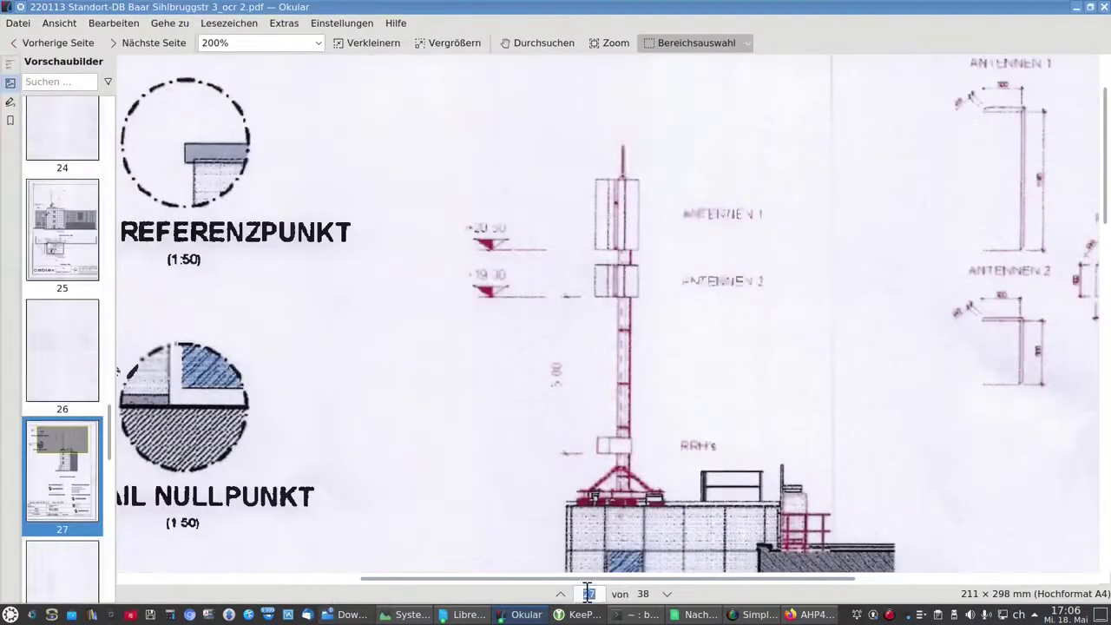
type("7")
key("Return")
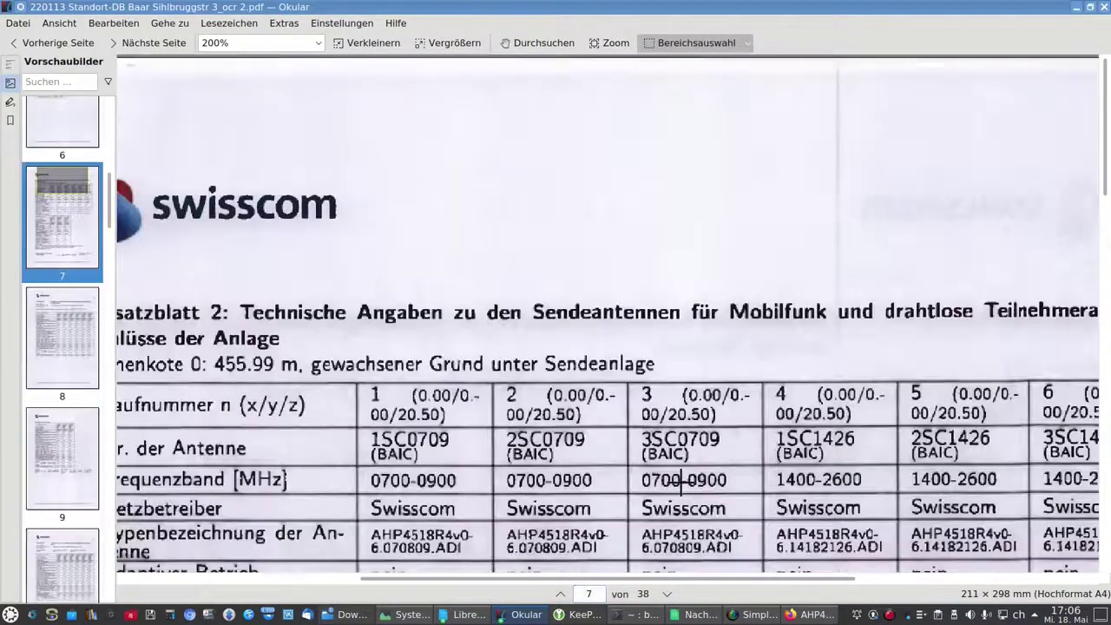
key("ctrl+1")
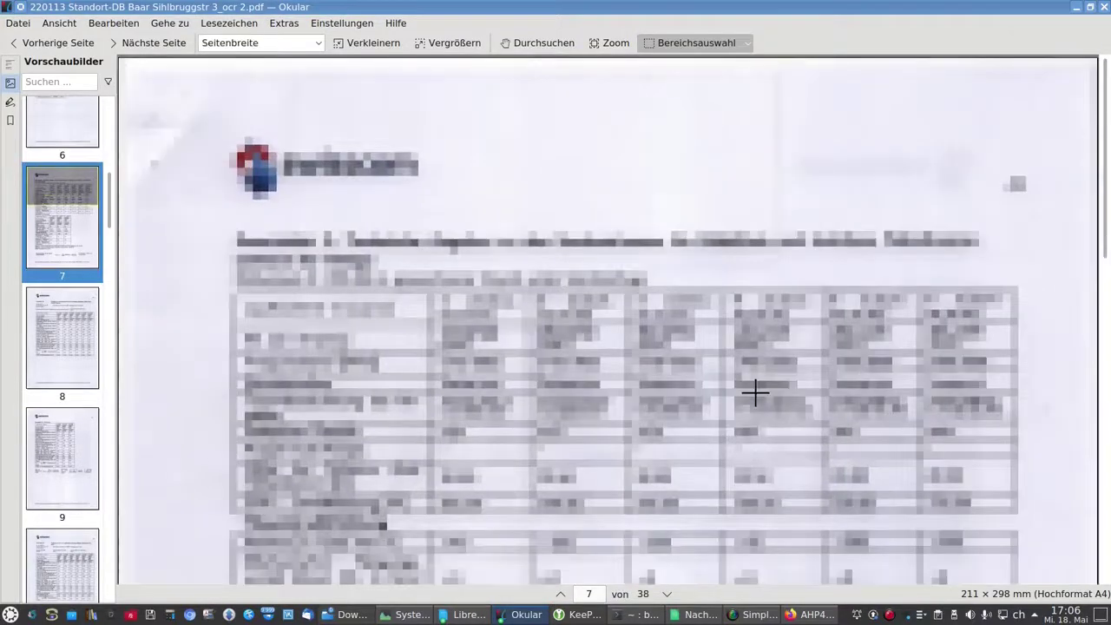
Step: Read the azimuths and tilt angles of antennas 1 to 6 in Zusatzblatt 2 and the continuation table for antennas 7 to 9
scroll(636, 467, "down", 3)
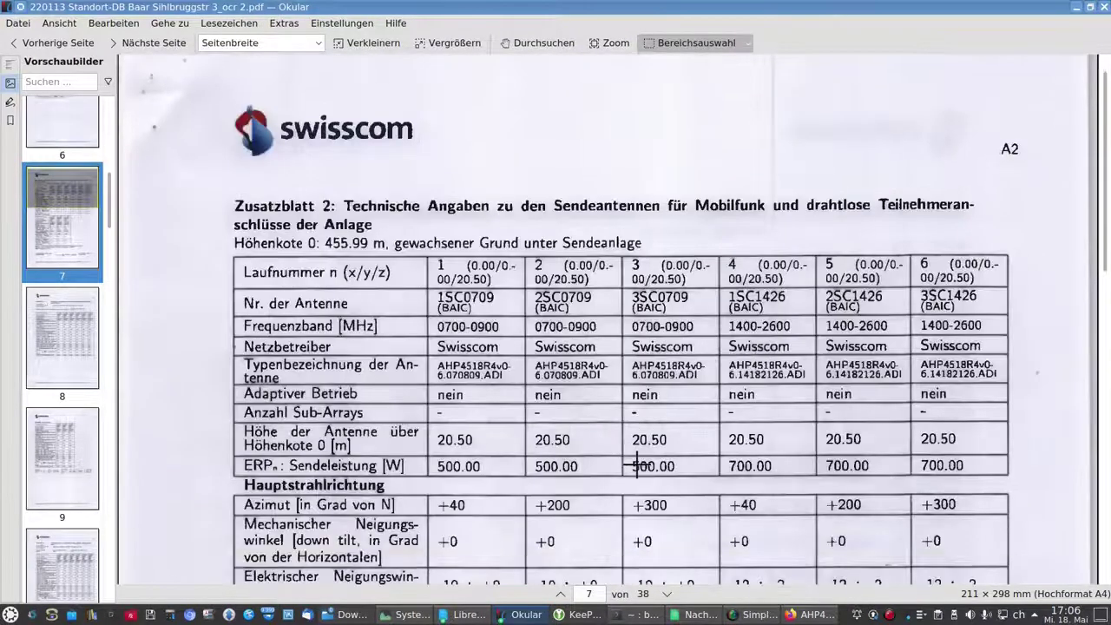
scroll(636, 467, "down", 2)
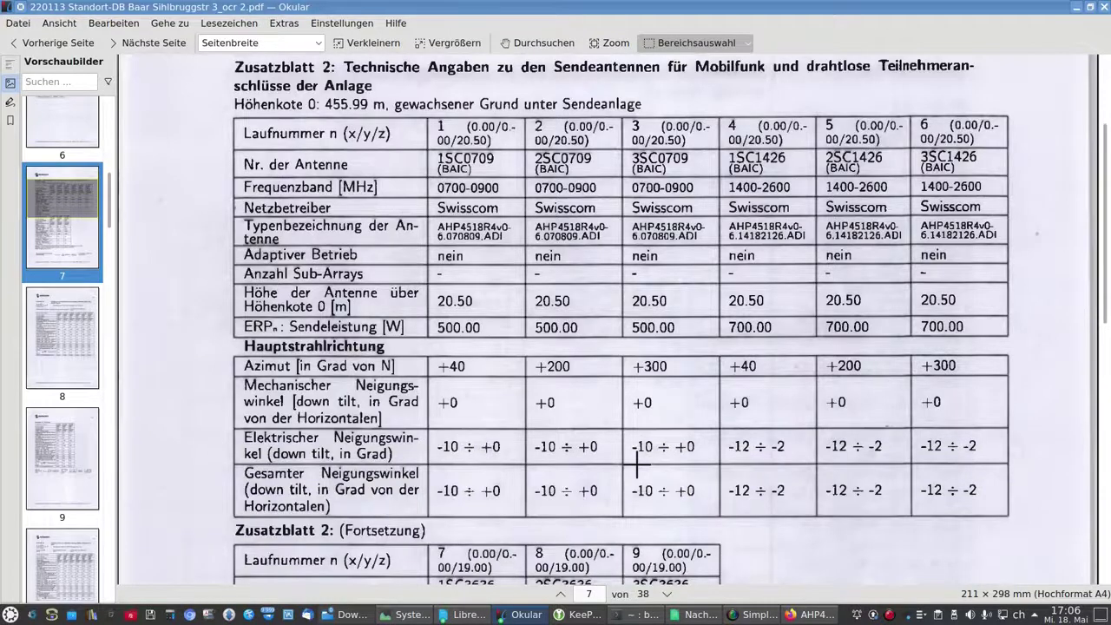
scroll(636, 467, "down", 2)
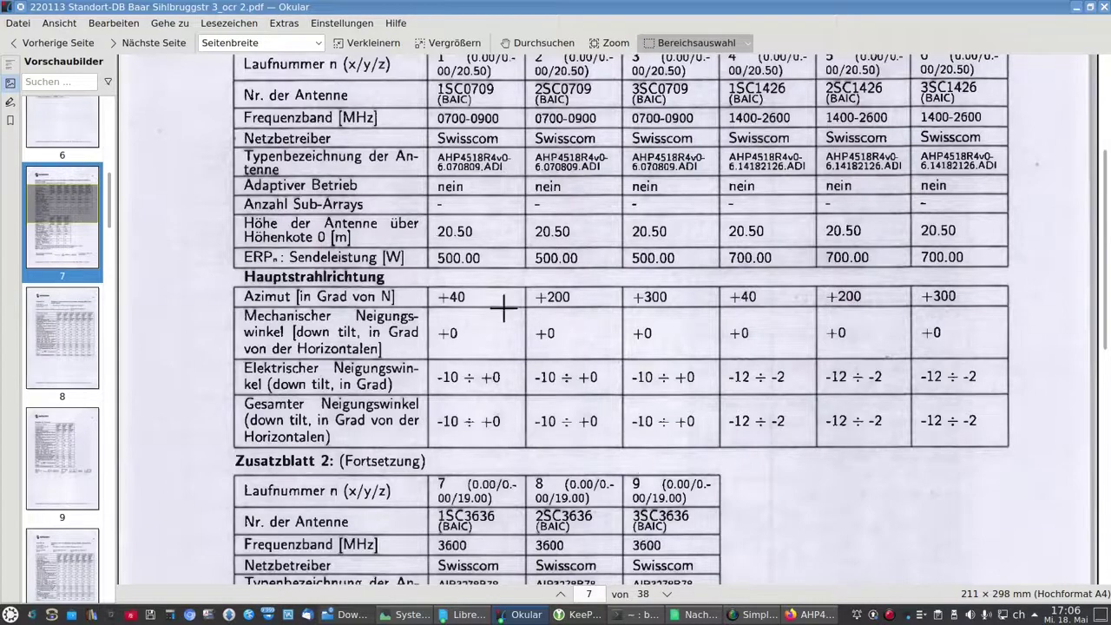
scroll(503, 308, "down", 2)
scroll(503, 309, "down", 2)
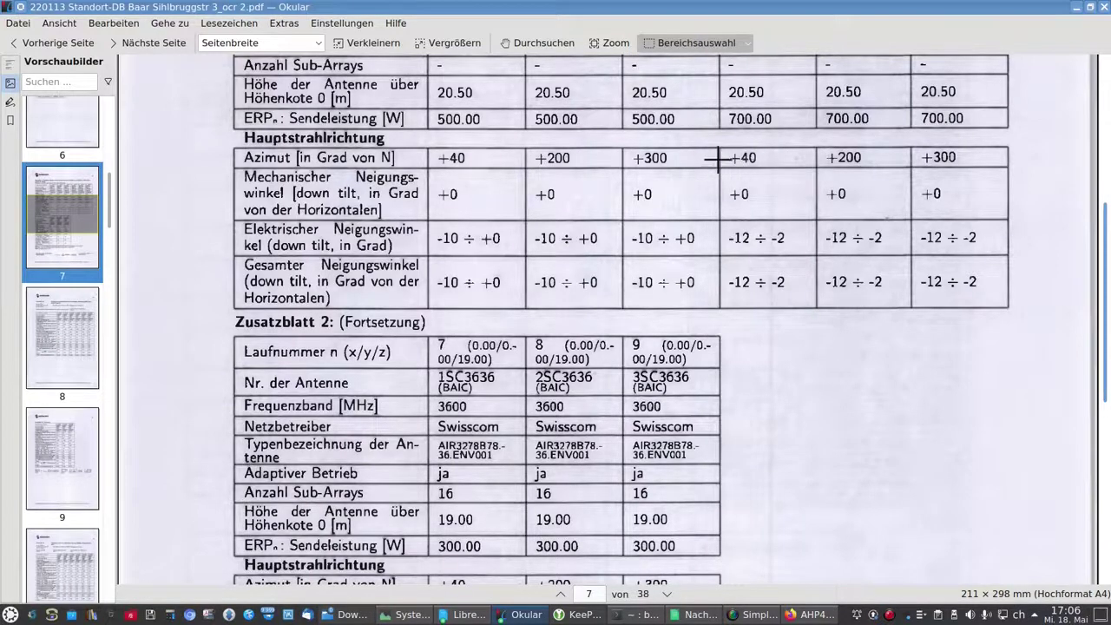
scroll(717, 159, "down", 2)
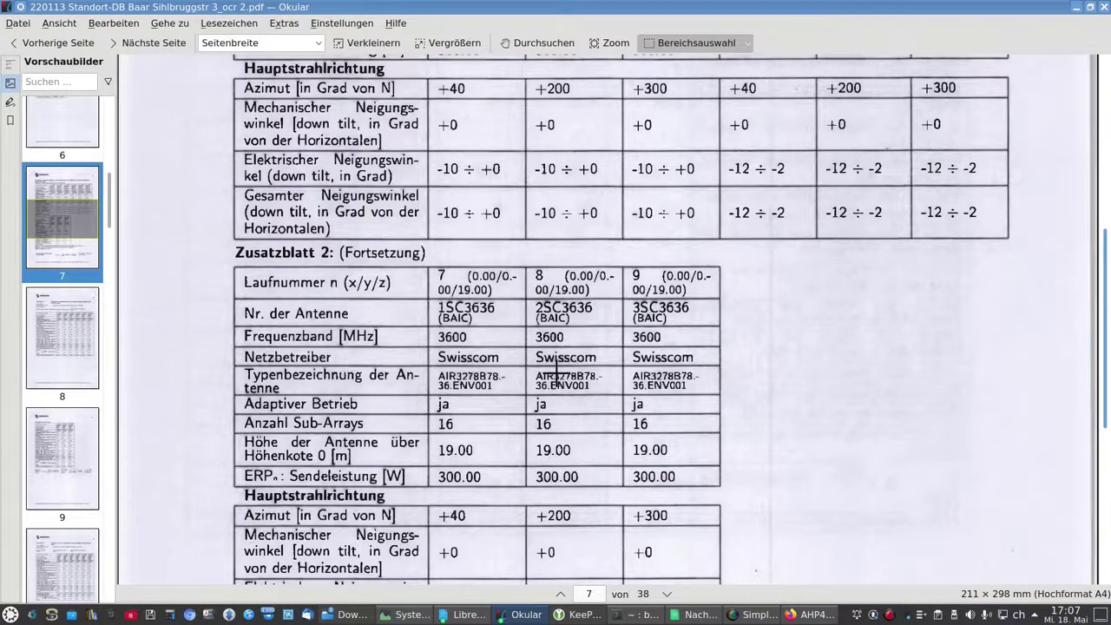
Step: Switch to the recalculation spreadsheet in LibreOffice Calc and review the antenna directions and the ERP transmit power row across all antennas
key("alt+Tab")
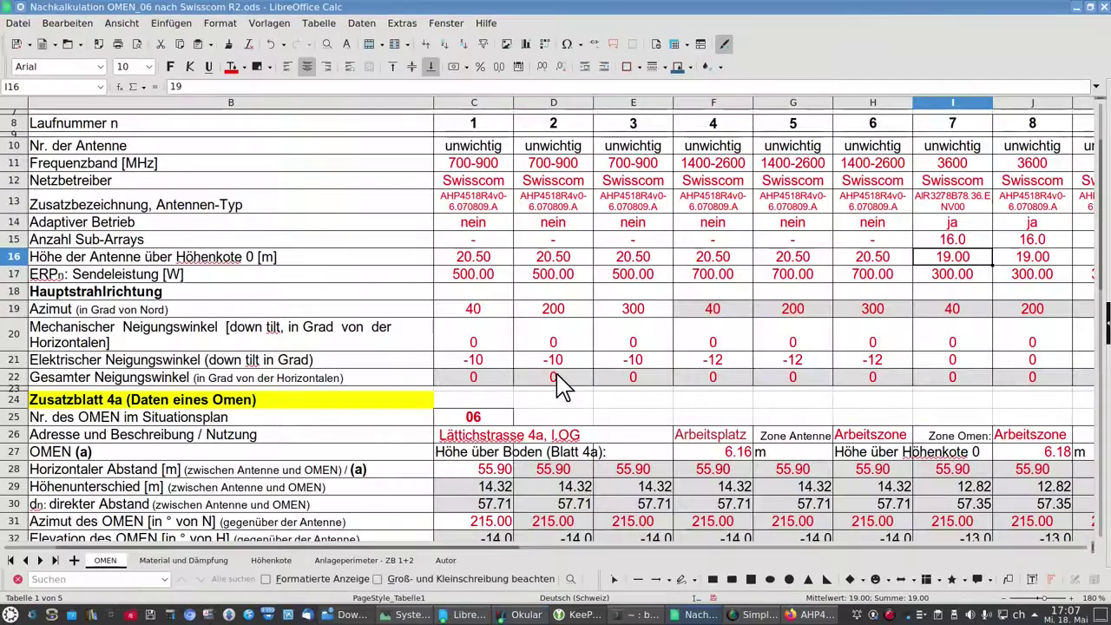
scroll(562, 386, "down", 4)
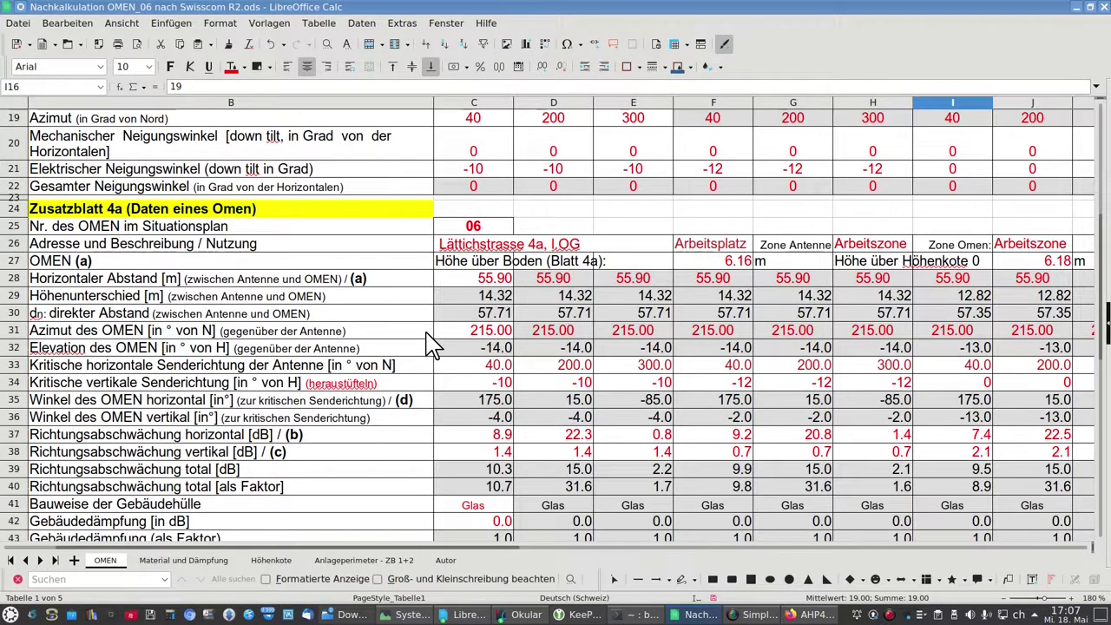
scroll(432, 343, "up", 2)
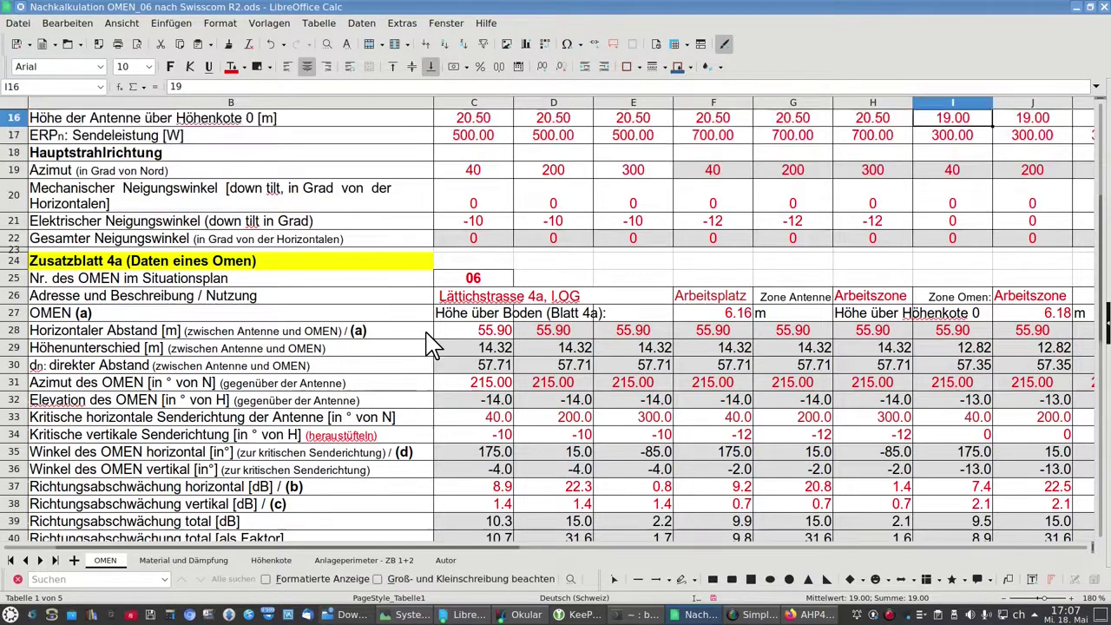
left_click(230, 198)
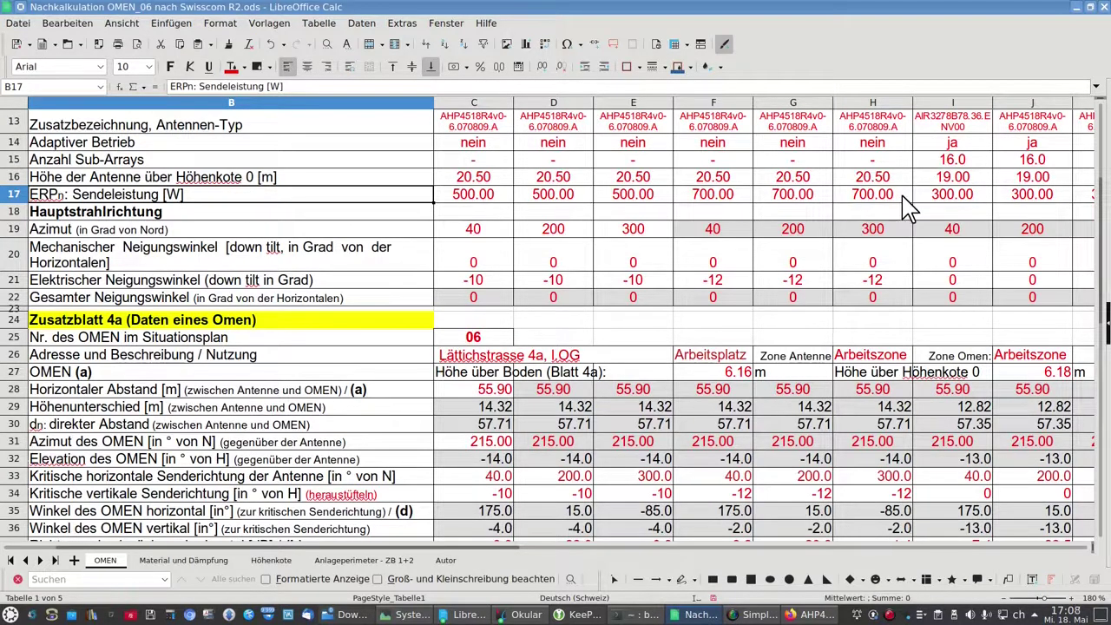
scroll(907, 212, "down", 1)
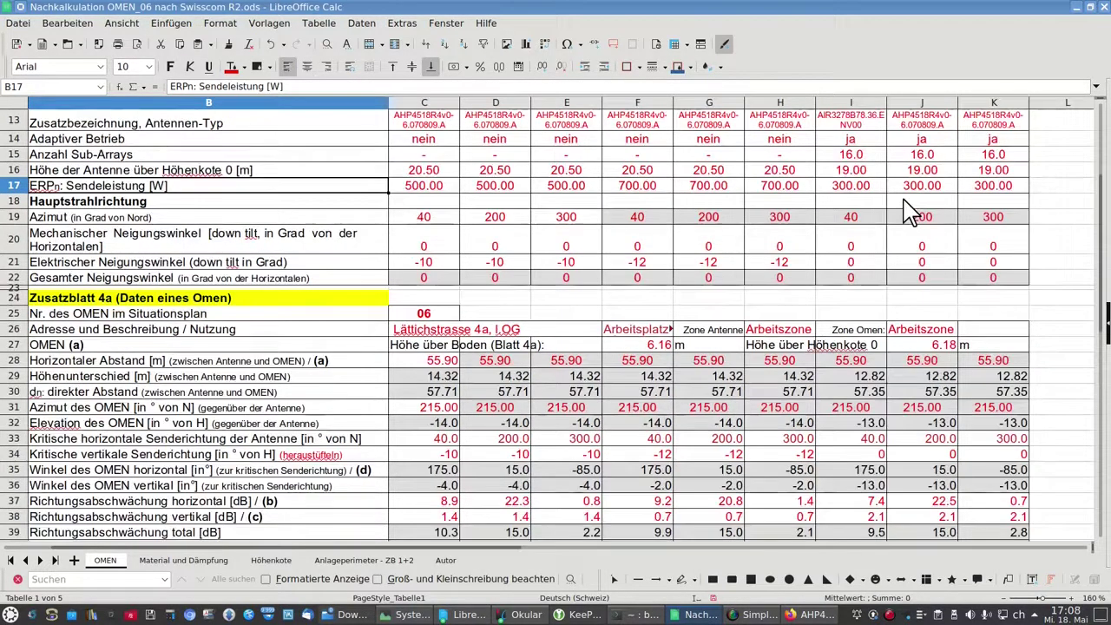
Step: Select antenna 7's transmit power and check the calculated electric field strength for Omen 06
left_click(852, 186)
scroll(851, 224, "down", 5)
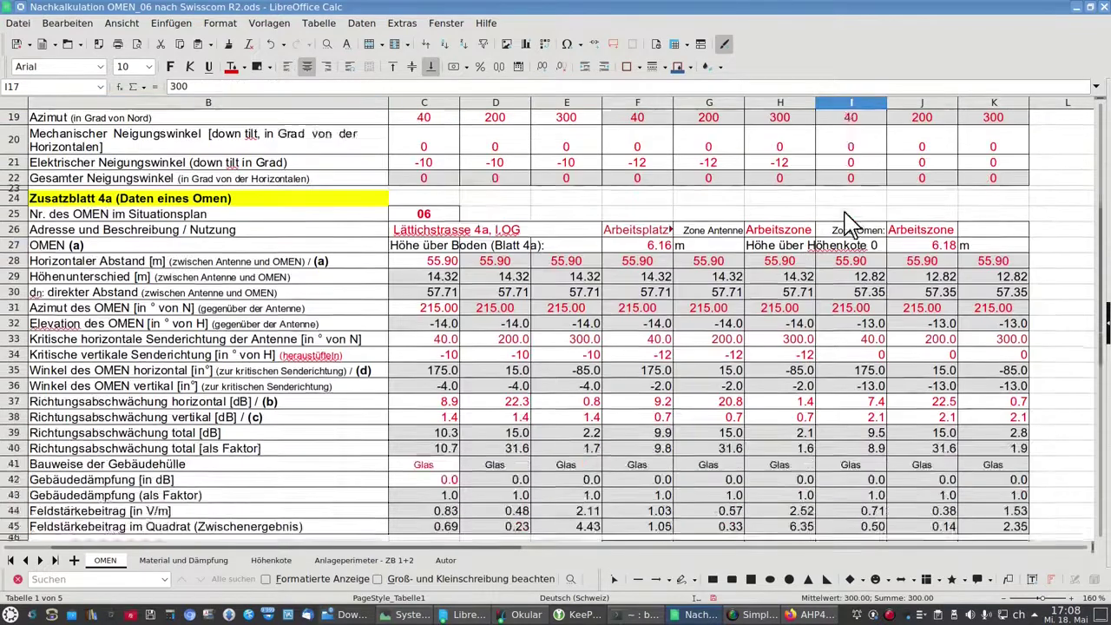
scroll(850, 224, "up", 1)
scroll(851, 224, "up", 4)
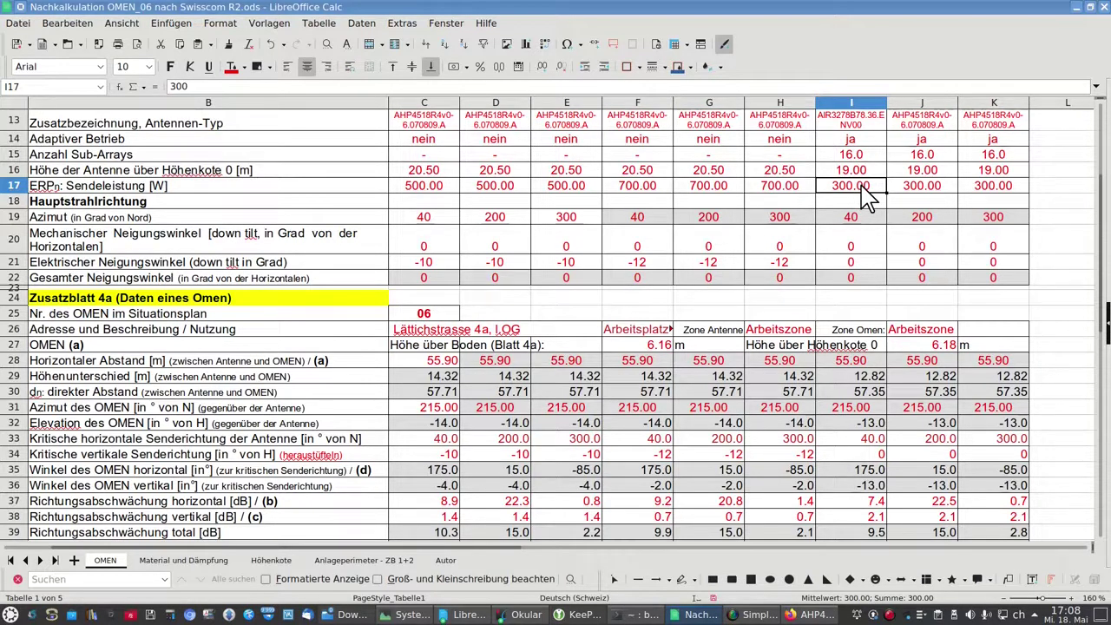
scroll(868, 196, "down", 3)
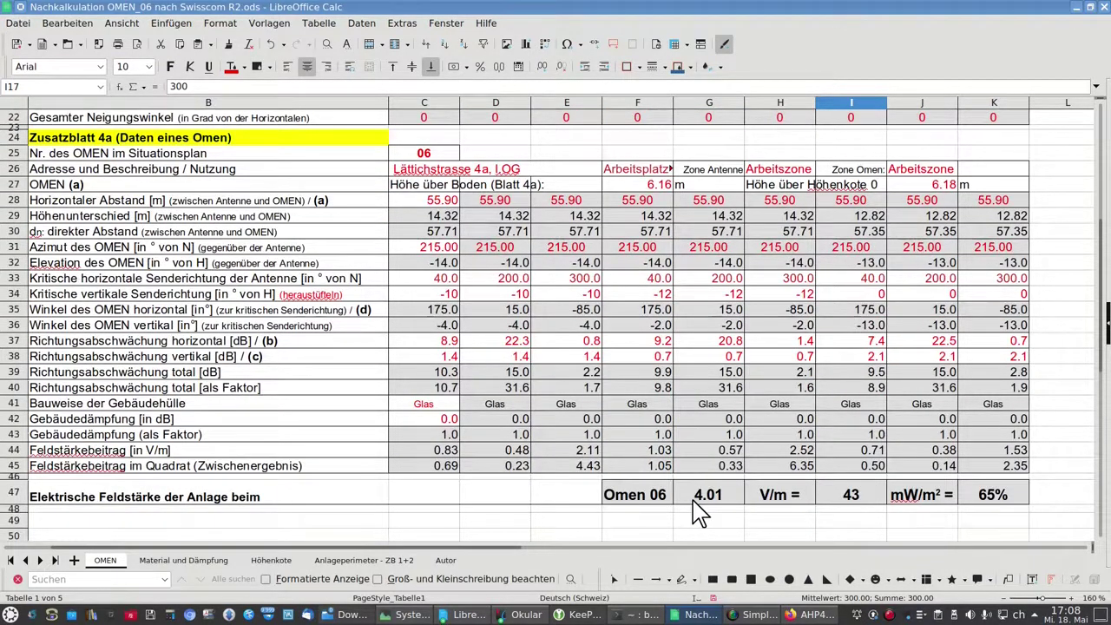
scroll(703, 509, "up", 3)
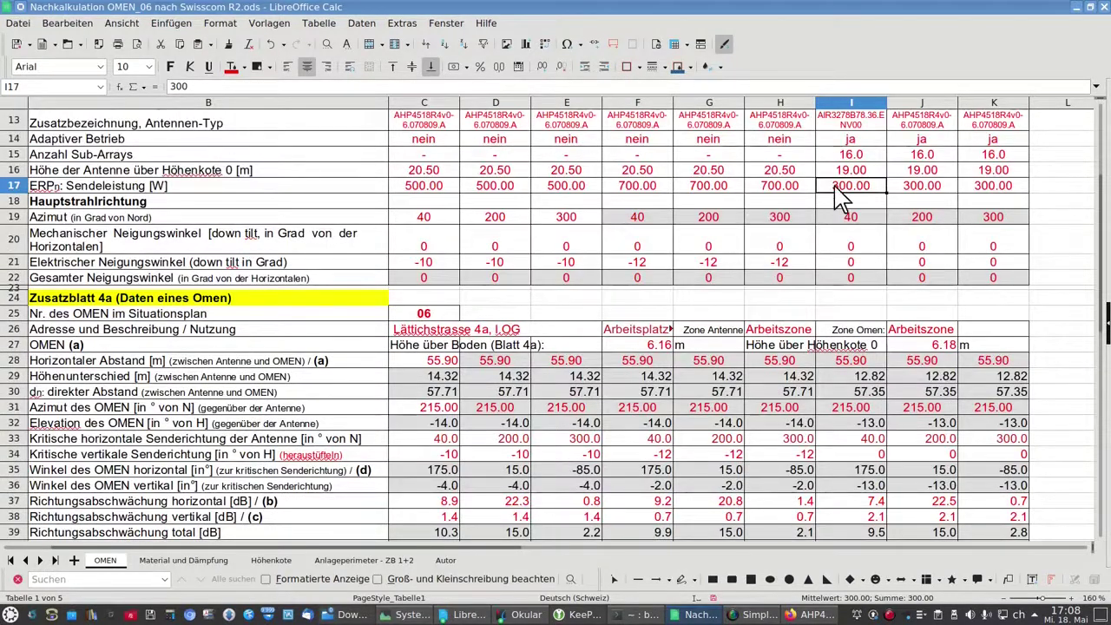
Step: Set antenna 7's ERP transmit power to 1500 W
type("14500")
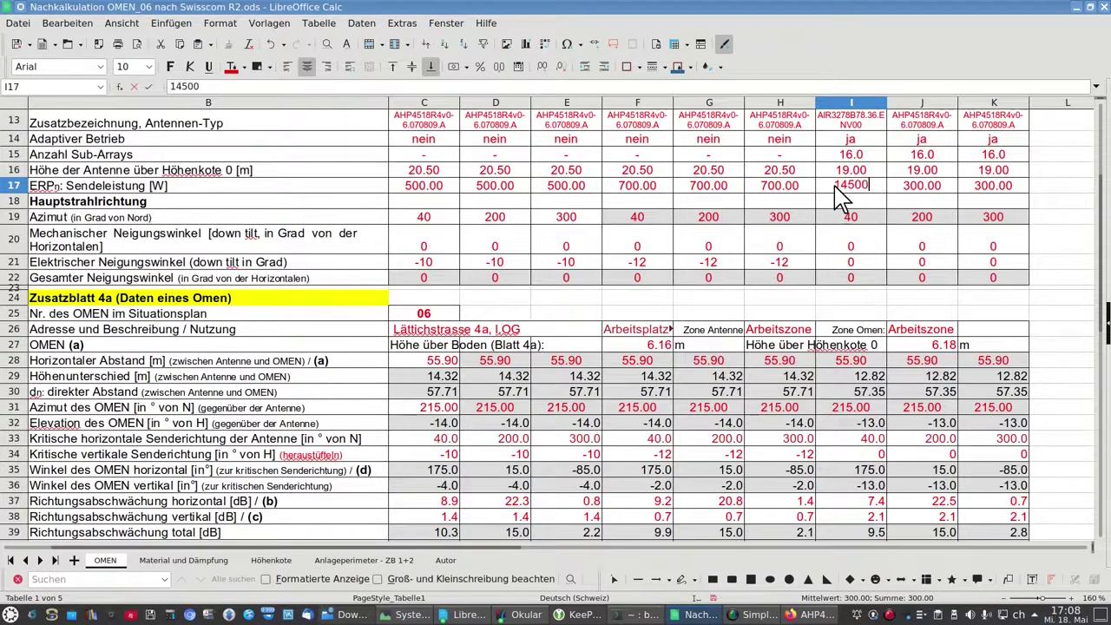
key("Left")
key("Right")
type("1500")
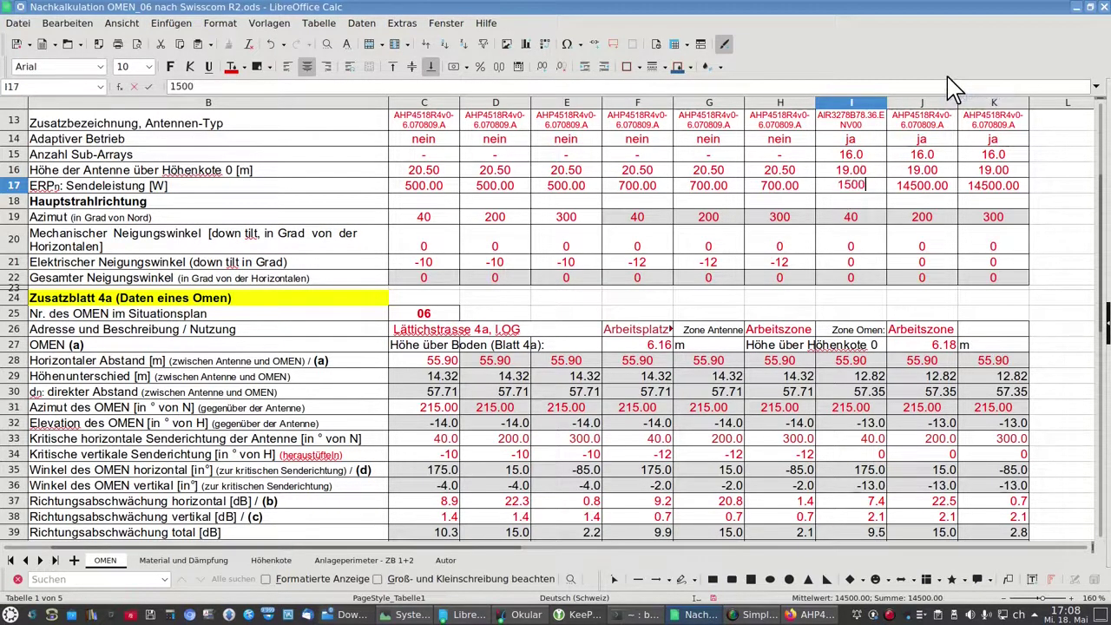
key("Return")
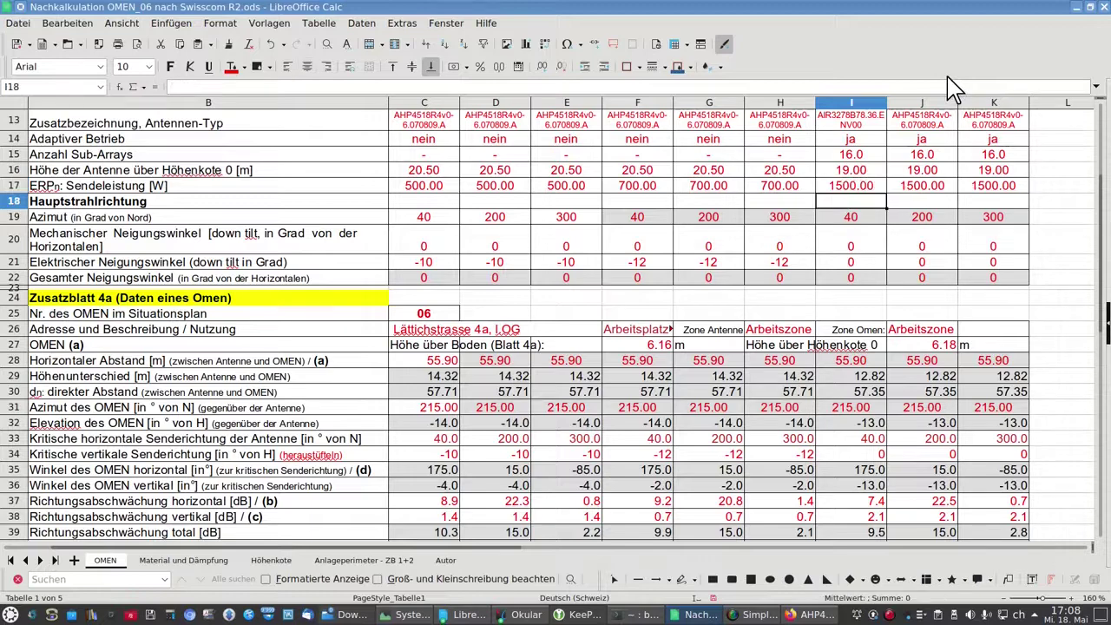
Step: Check the field strength formula and result for Omen 06, then return to antenna 7's transmit power
scroll(738, 271, "down", 5)
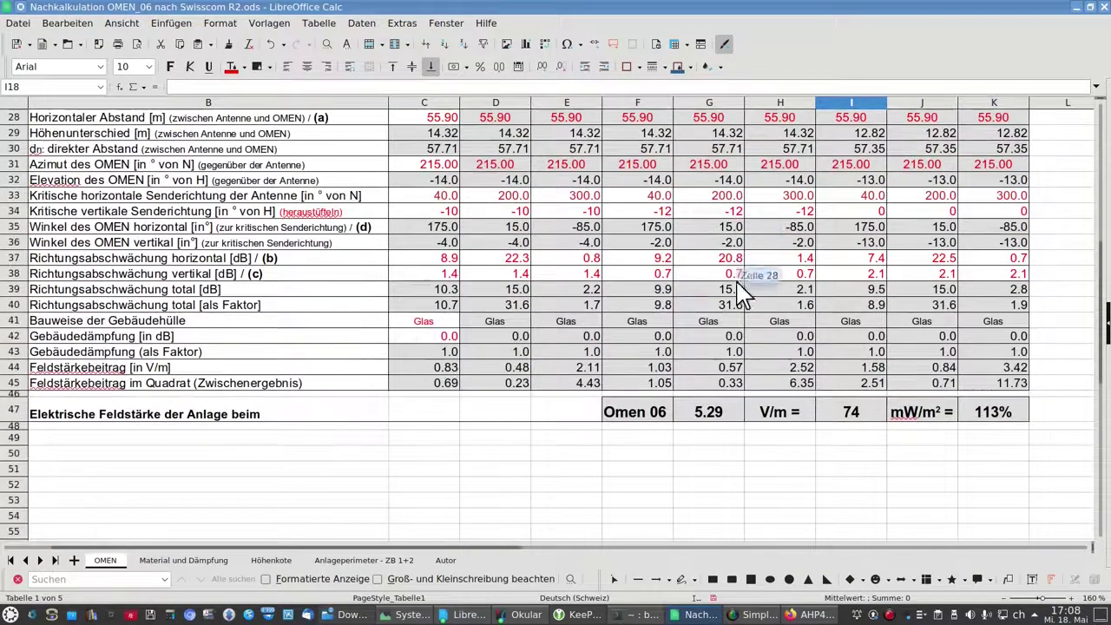
left_click(711, 420)
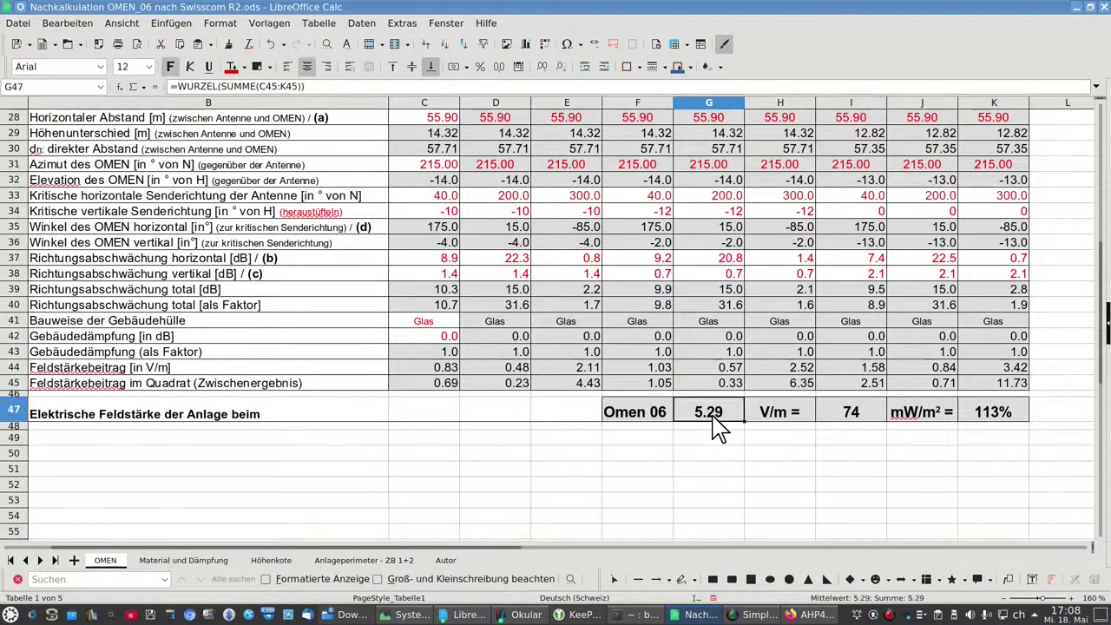
scroll(719, 427, "up", 1)
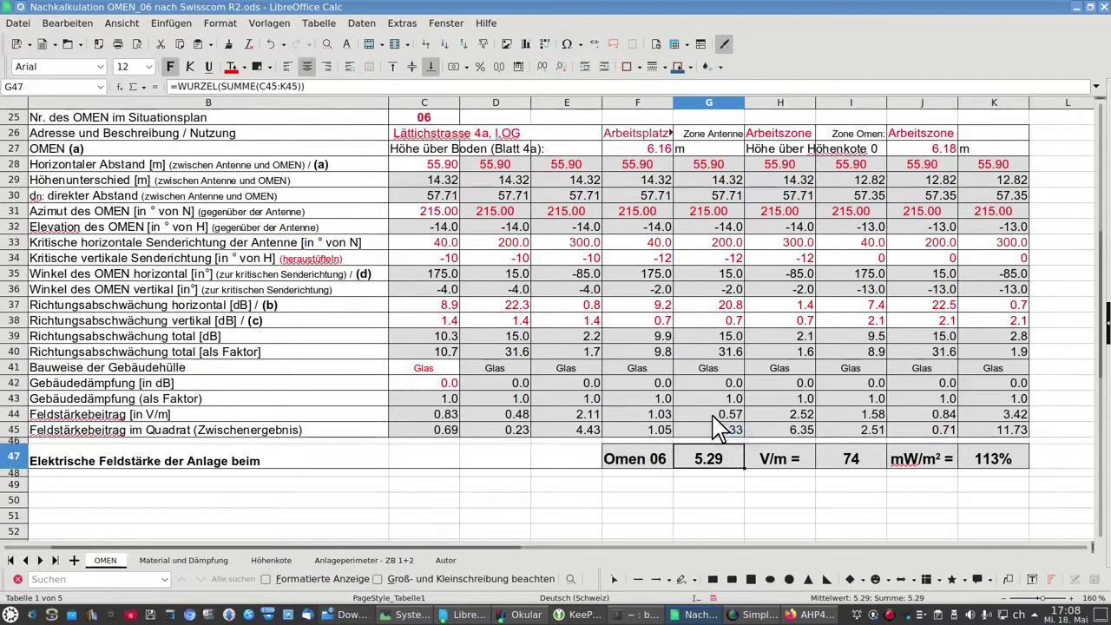
scroll(714, 419, "up", 1)
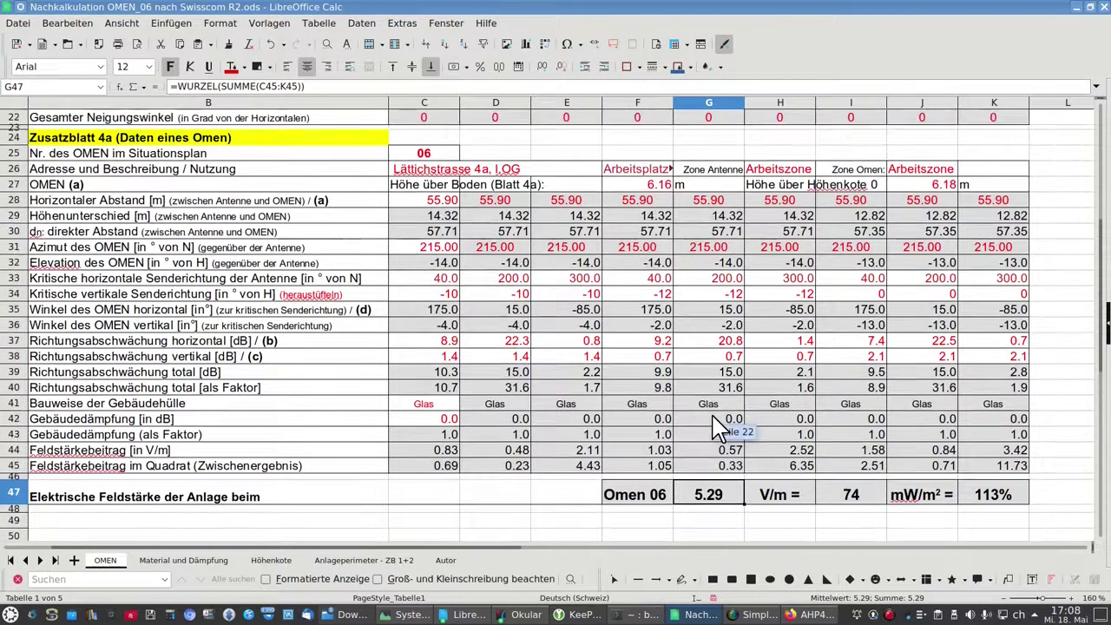
scroll(715, 426, "up", 4)
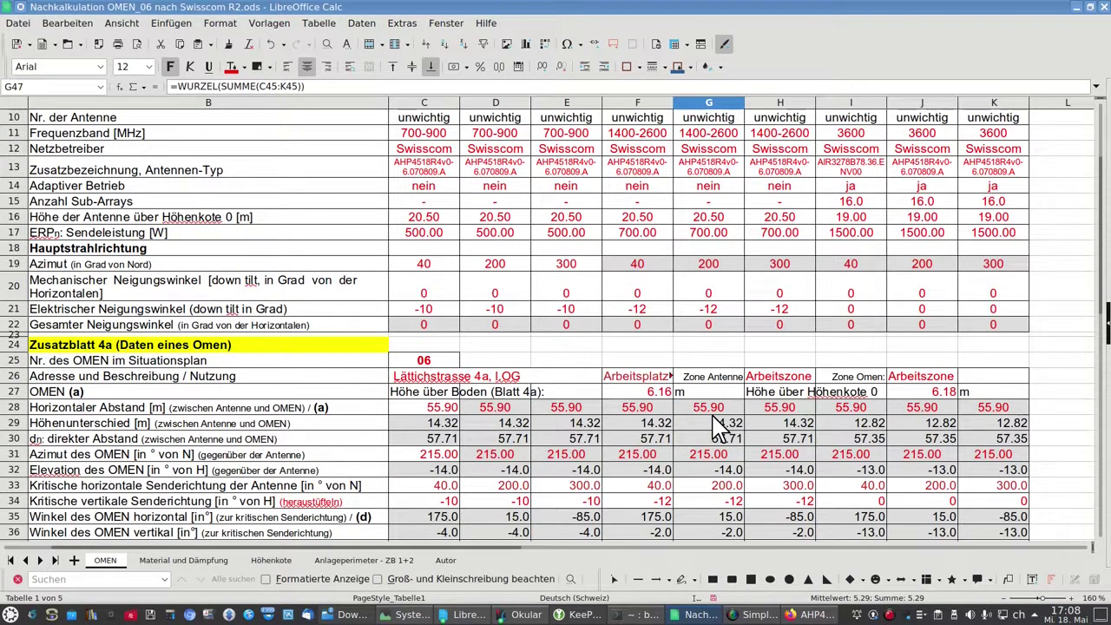
left_click(859, 233)
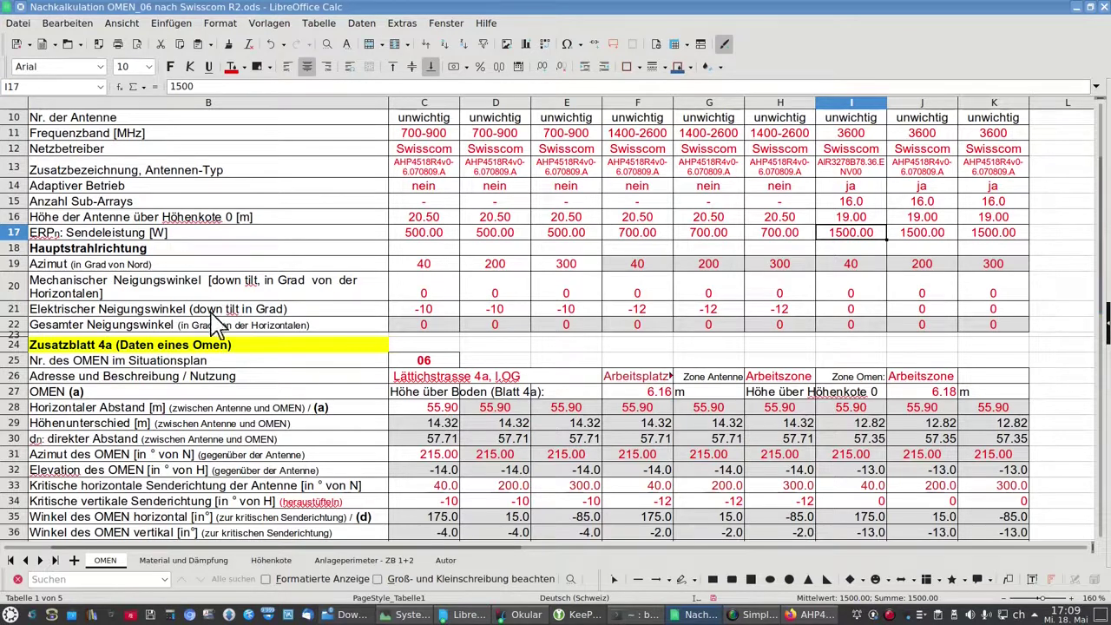
Step: Go through the mechanical, electrical and total tilt rows and select antenna 1's total tilt in cell C22
left_click_drag(73, 300, 74, 328)
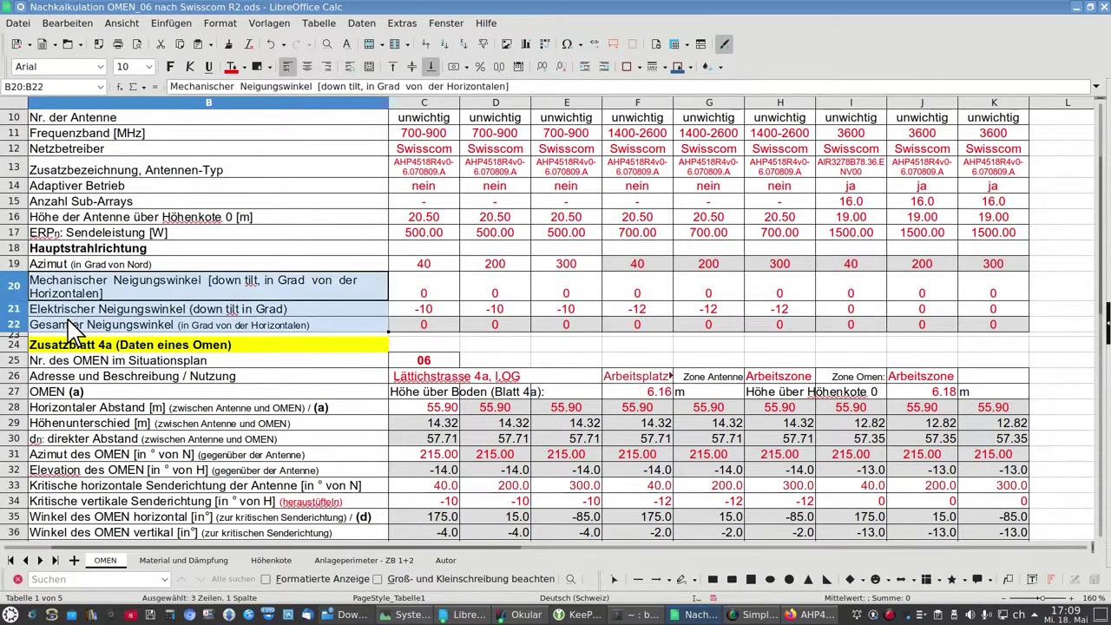
left_click(206, 287)
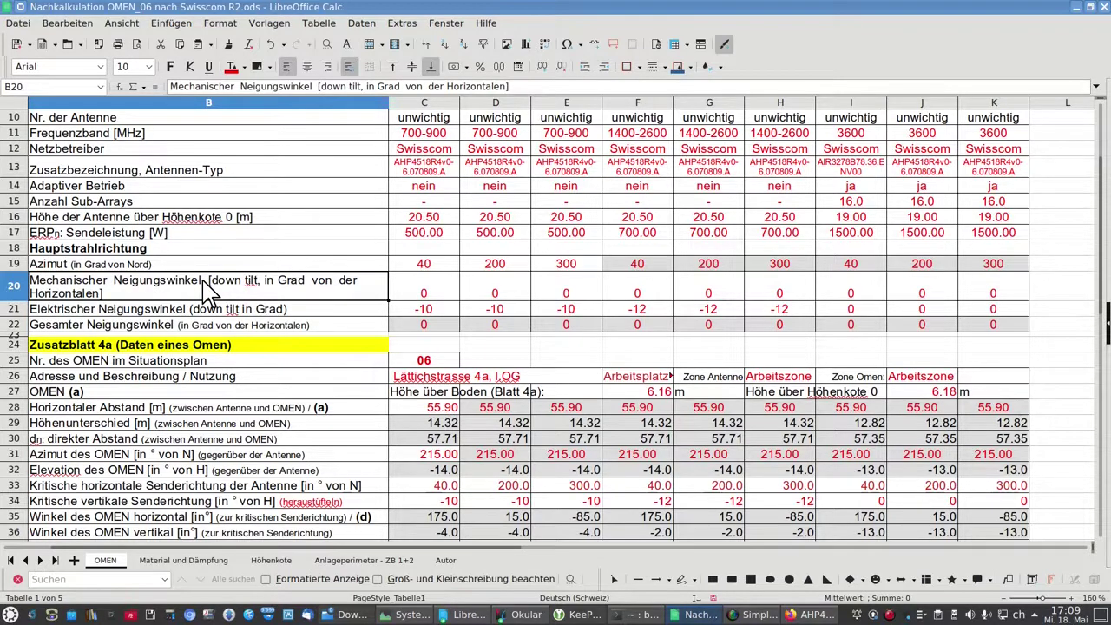
key("Down")
key("Down")
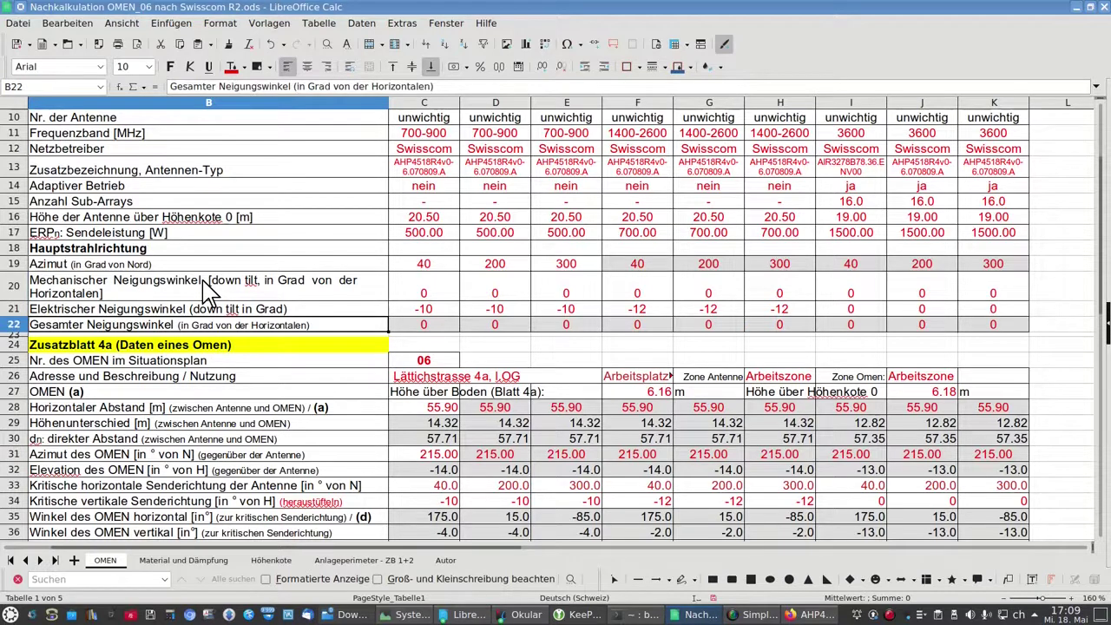
key("Right")
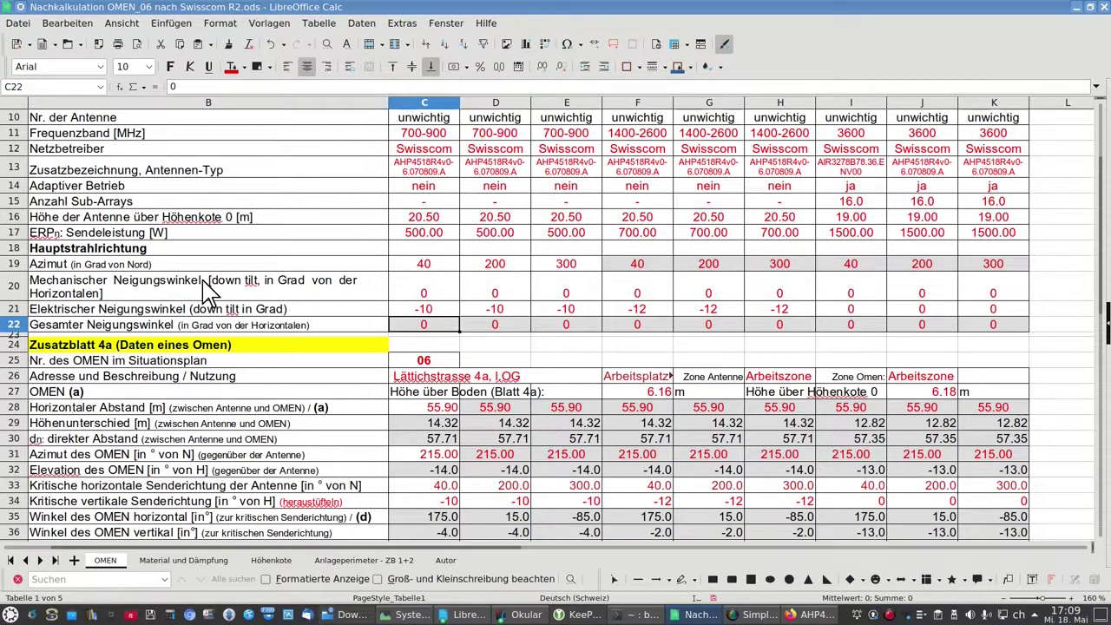
Step: Calculate antenna 1's total tilt in C22 by adding the electrical and mechanical tilt with =C21+C20
type("=")
key("Up")
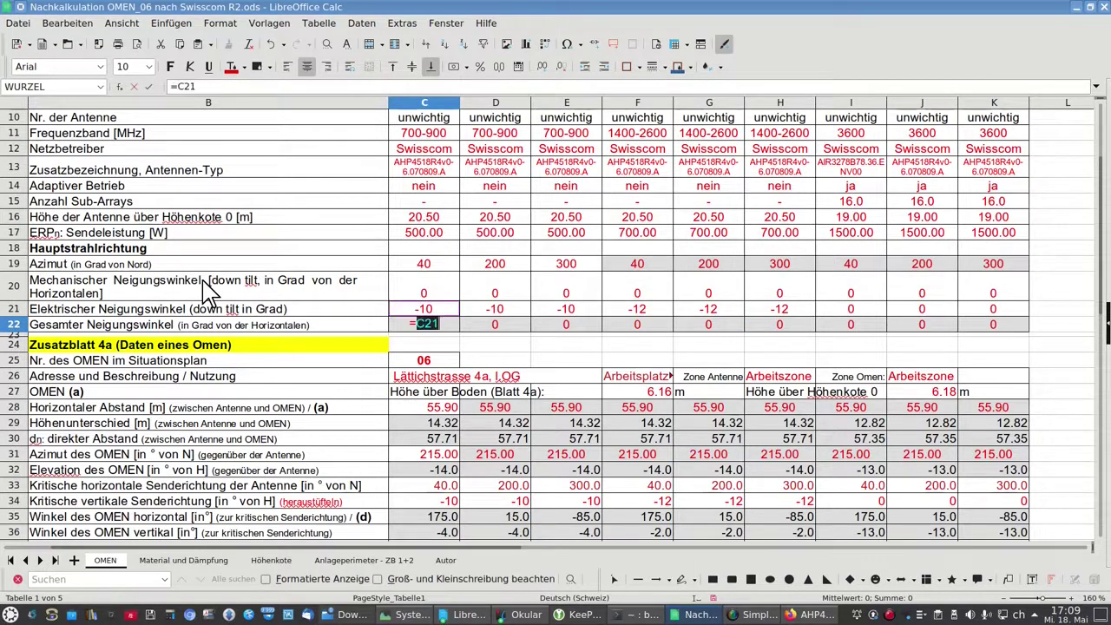
type("+")
key("Up")
key("Up")
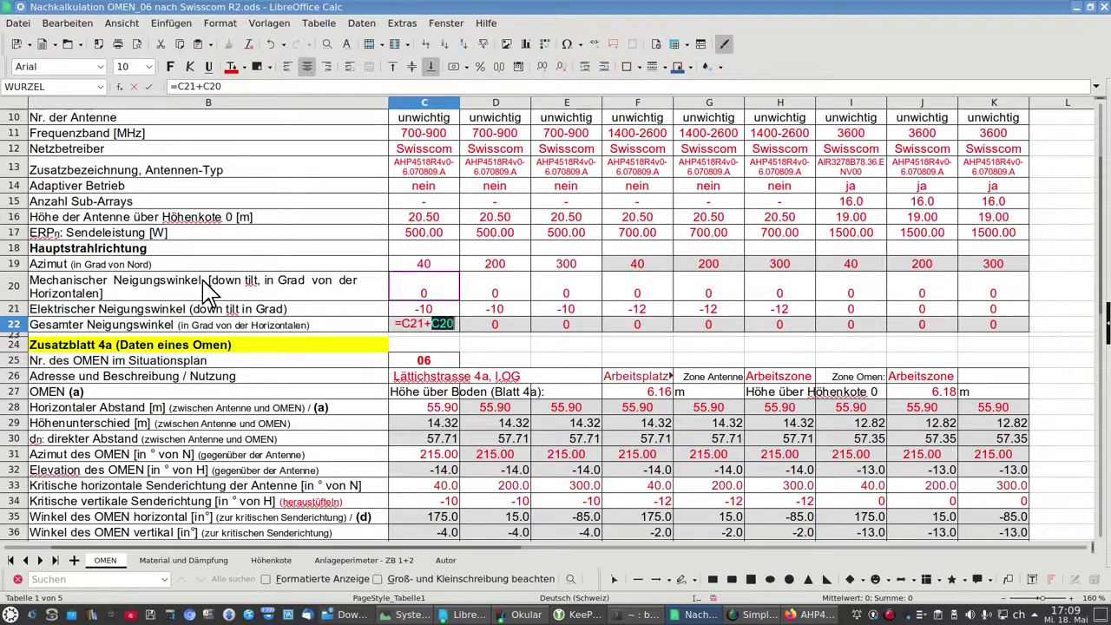
key("Return")
key("Up")
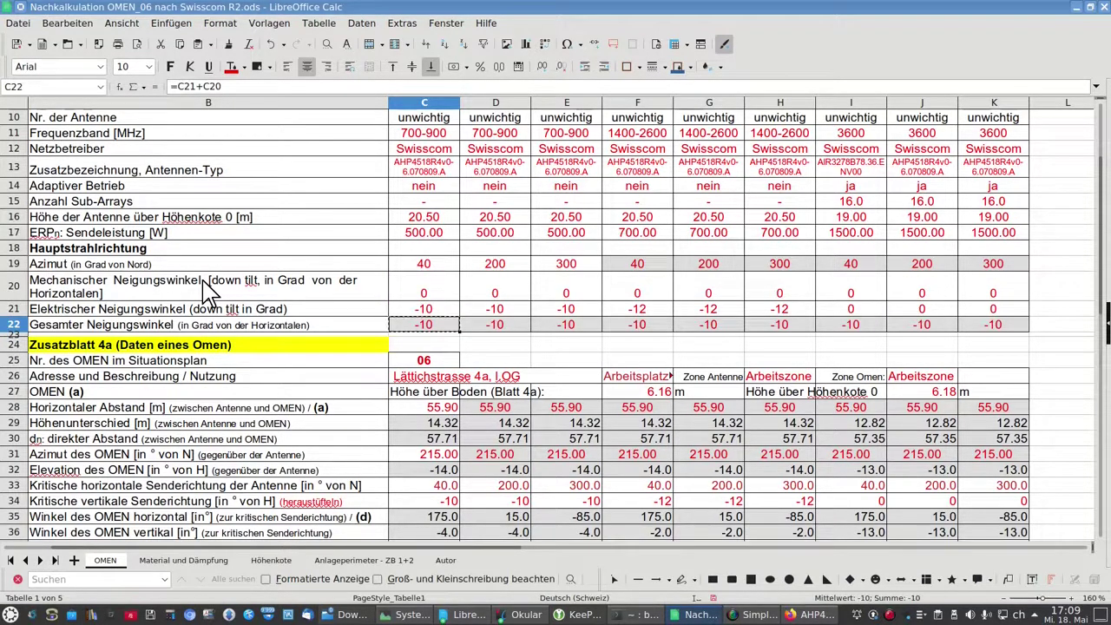
Step: Copy the total tilt formula from C22 across D22:K22 for the other antennas
key("Right")
key("shift+ctrl+Right")
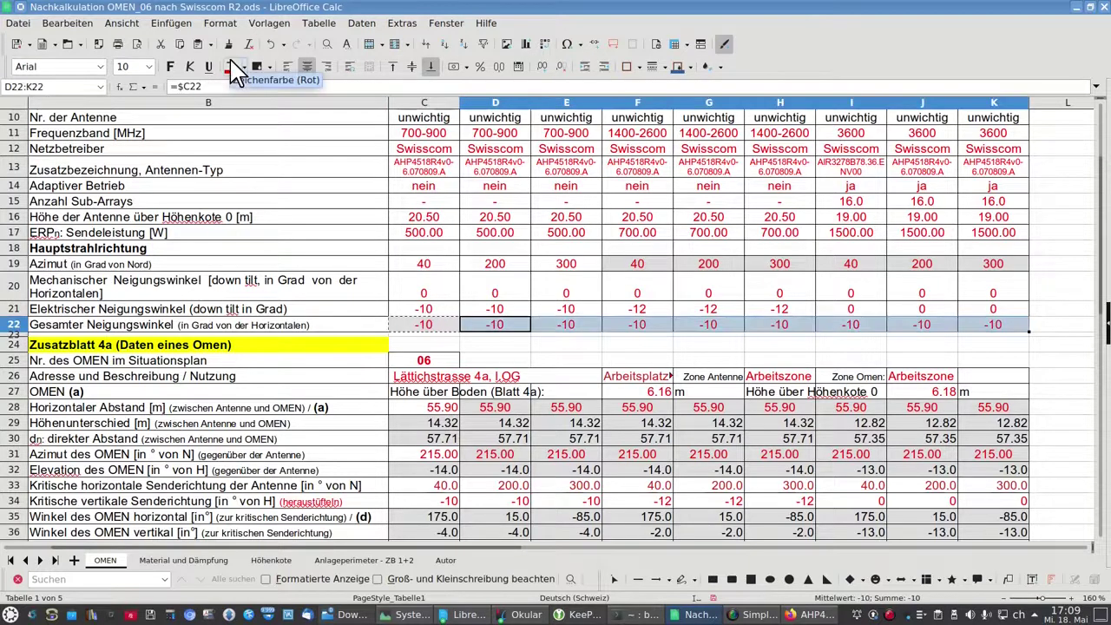
key("ctrl+v")
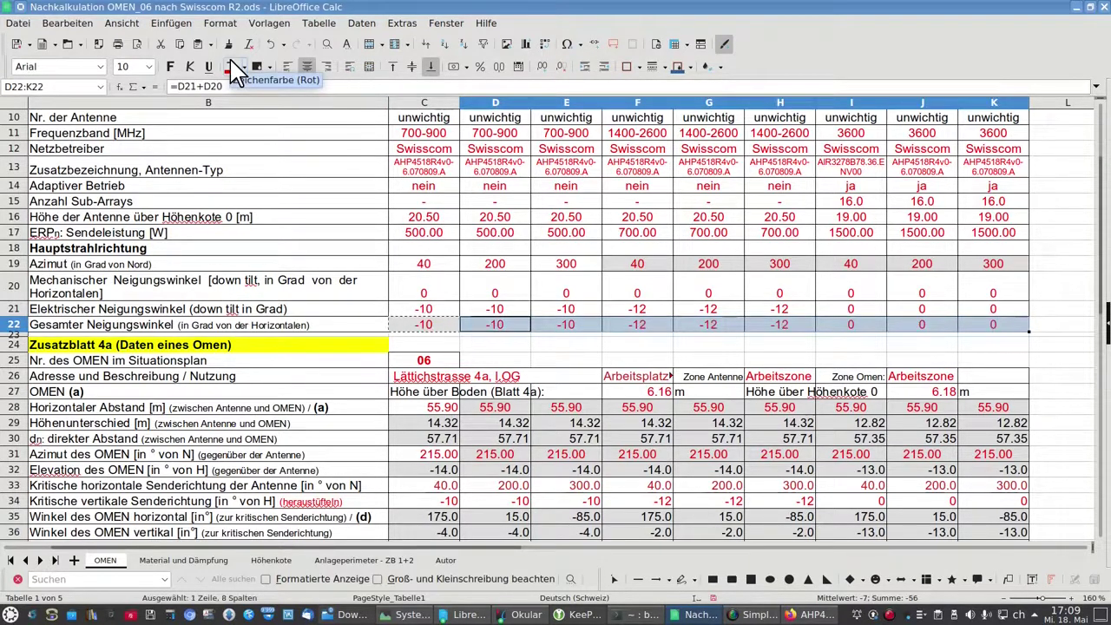
Step: Colour the total tilt values in C22:K22 green
left_click(439, 329)
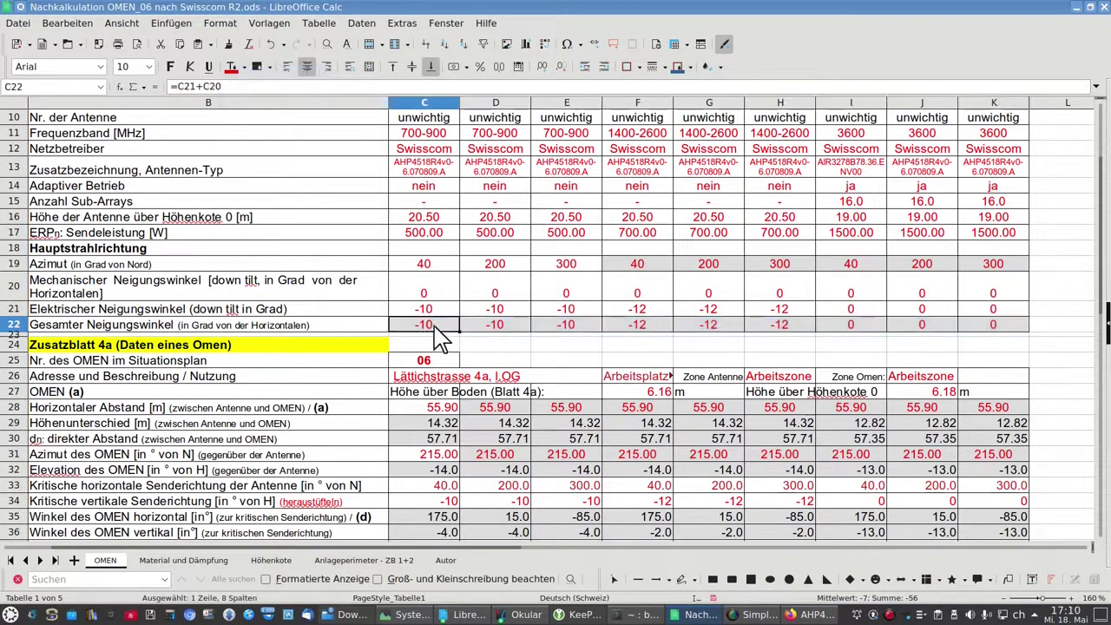
left_click(999, 327, "shift")
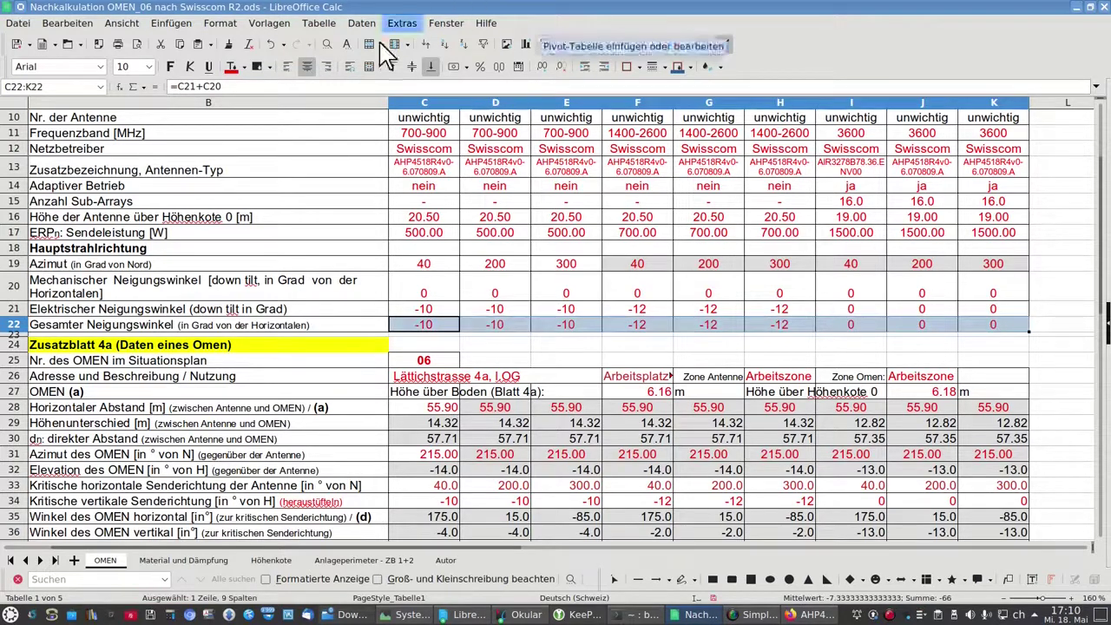
left_click(245, 67)
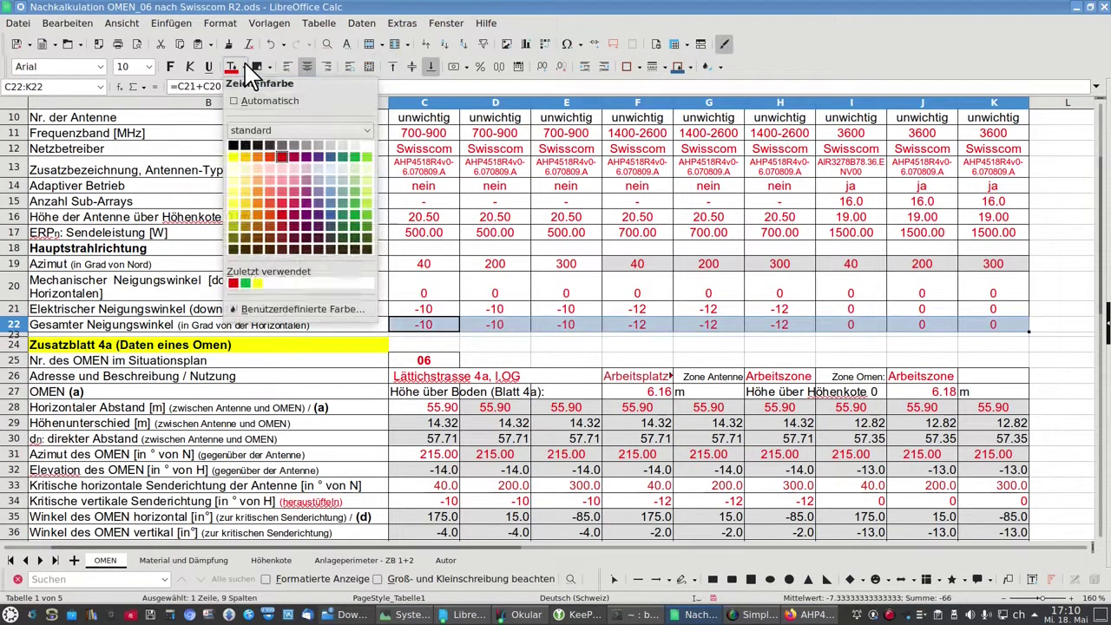
left_click(355, 157)
left_click(501, 252)
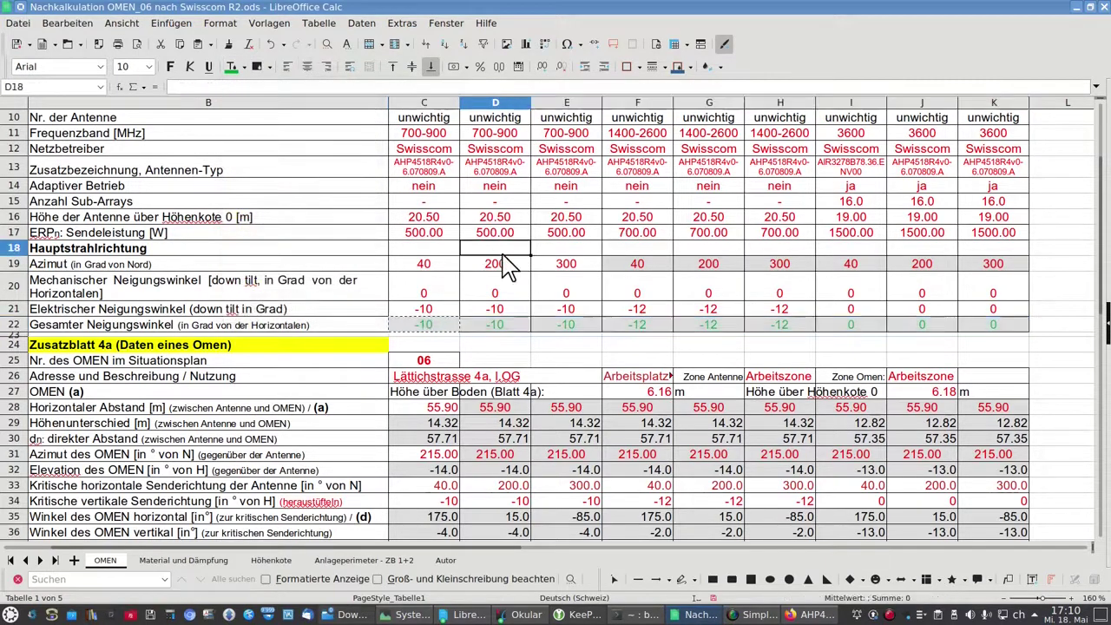
Step: Review the antenna data and total tilt formulas, and check the Omen's height above ground in F27
scroll(508, 268, "up", 3)
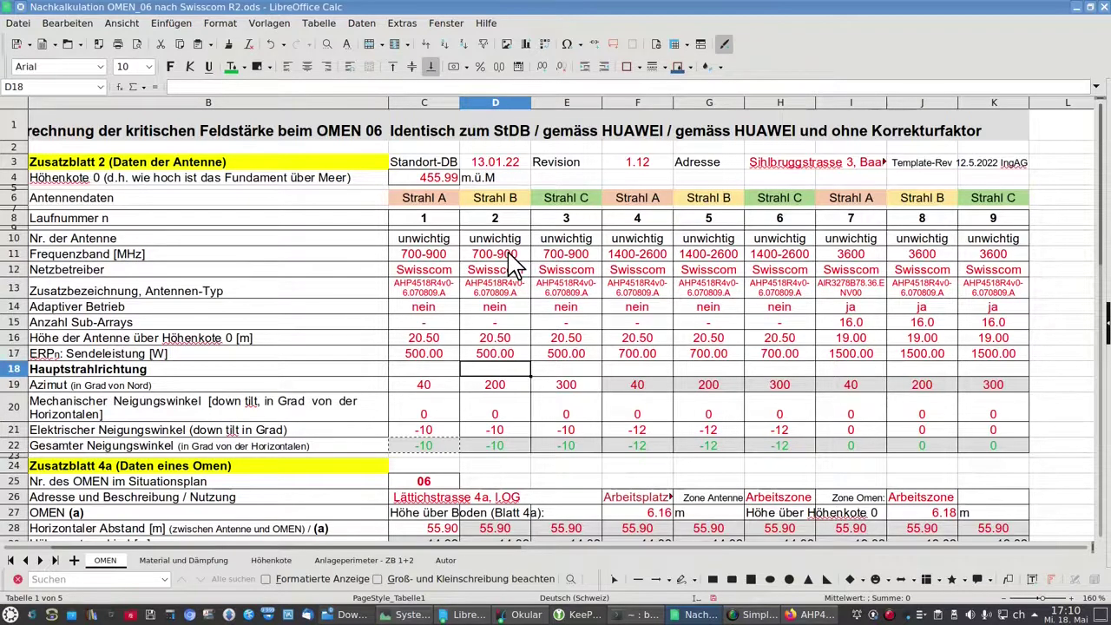
scroll(512, 265, "down", 2)
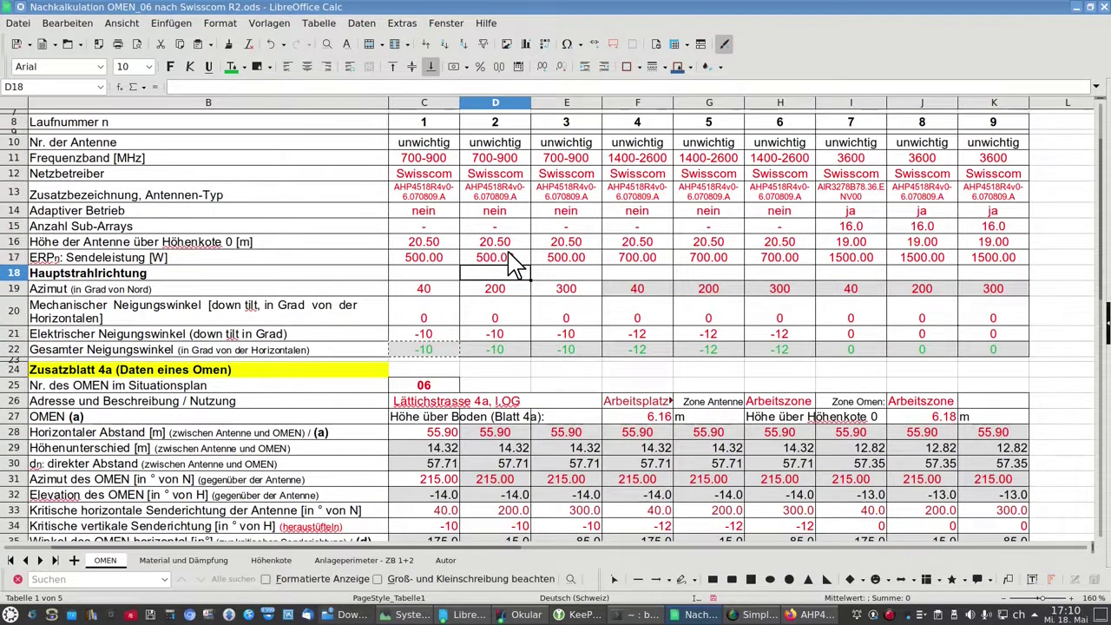
left_click(508, 350)
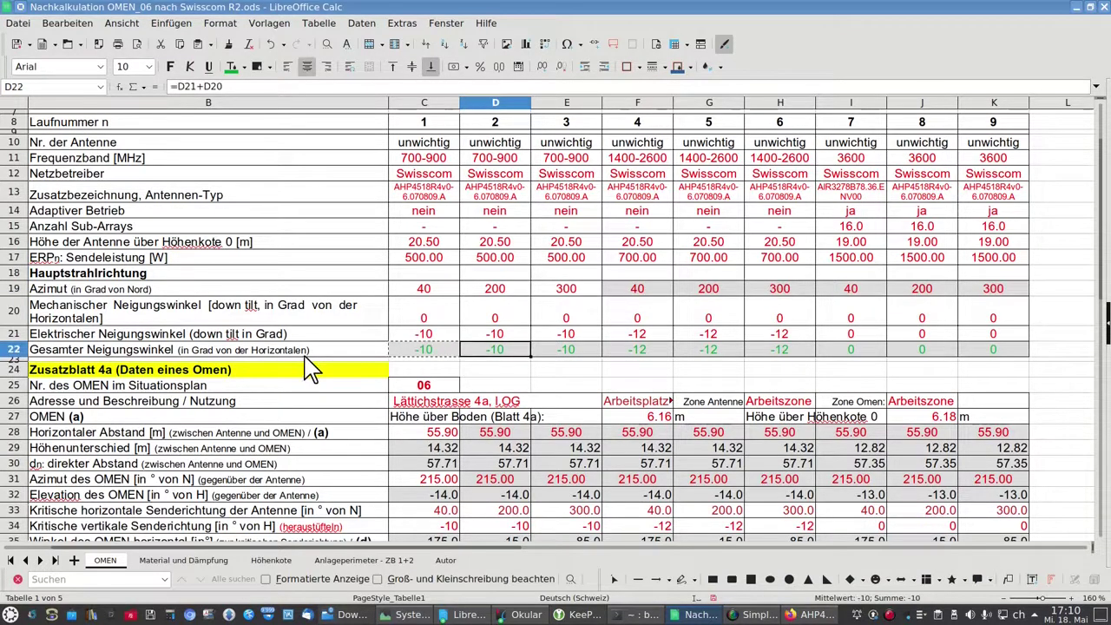
left_click(425, 352)
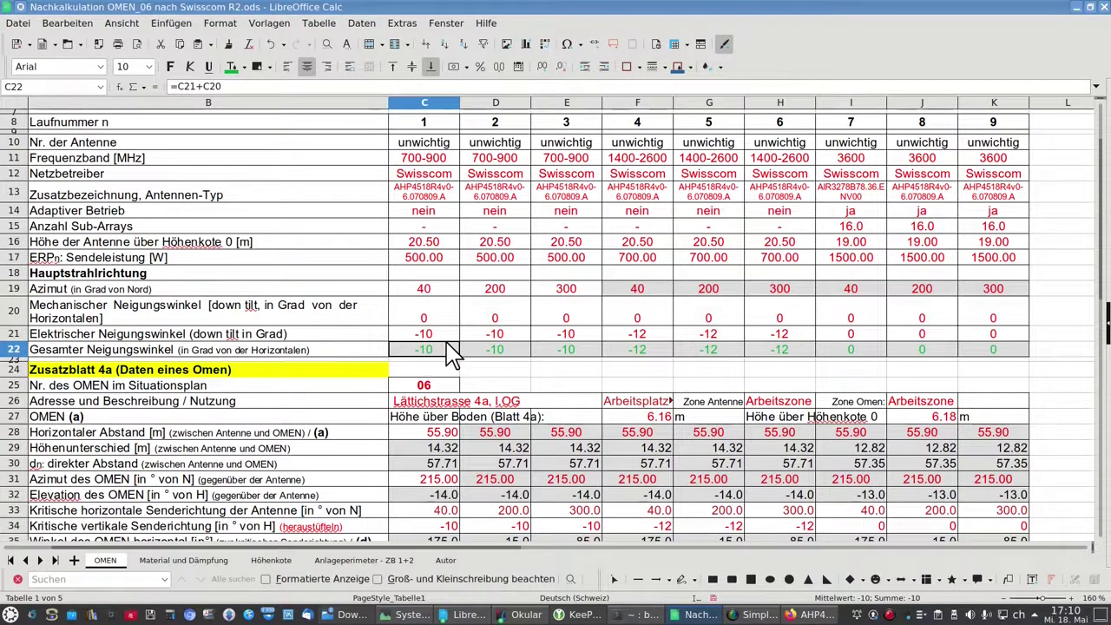
scroll(449, 351, "down", 1)
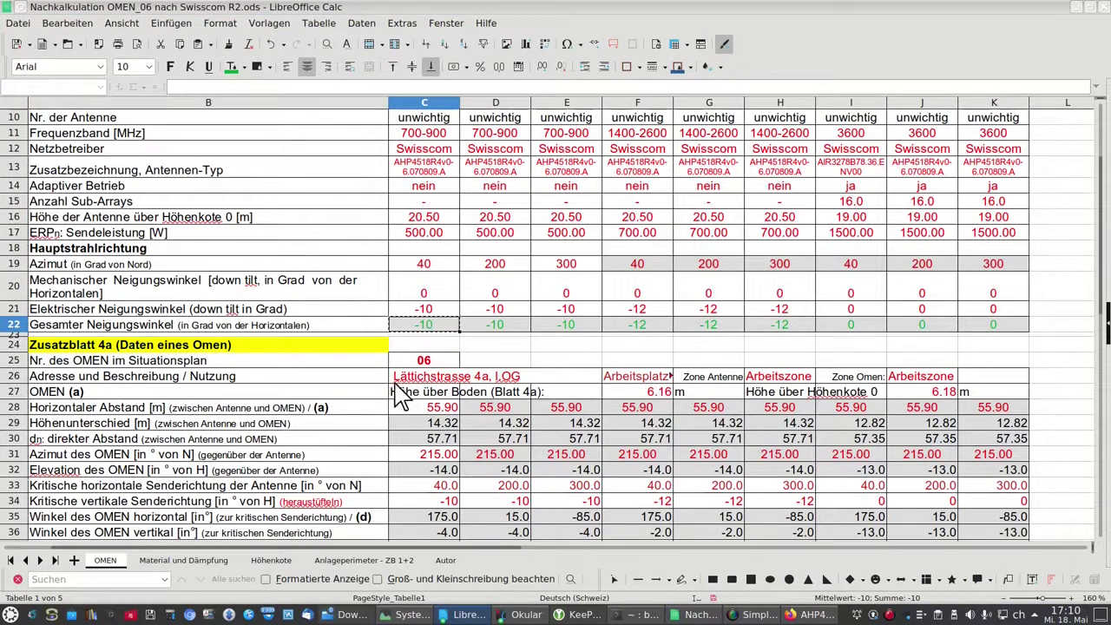
left_click(339, 393)
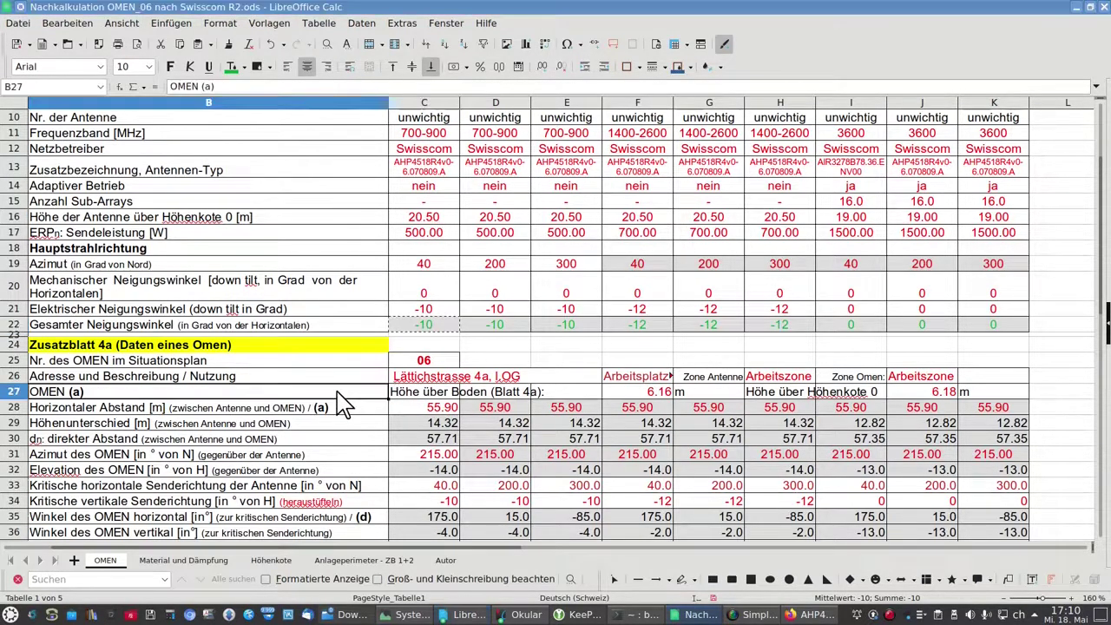
left_click(646, 395)
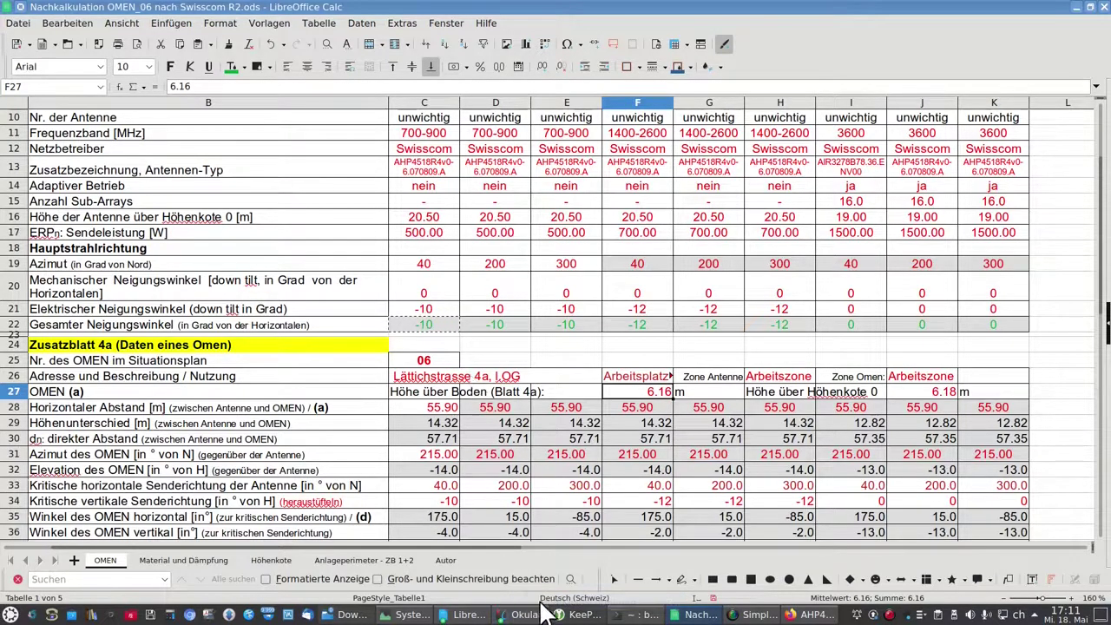
Step: Switch to the map.geo.admin.ch map in Firefox, hide the Bauzonen Schweiz (harmonisiert) layer and show the Amtliches Gebäudeadressverzeichnis layer
left_click(807, 614)
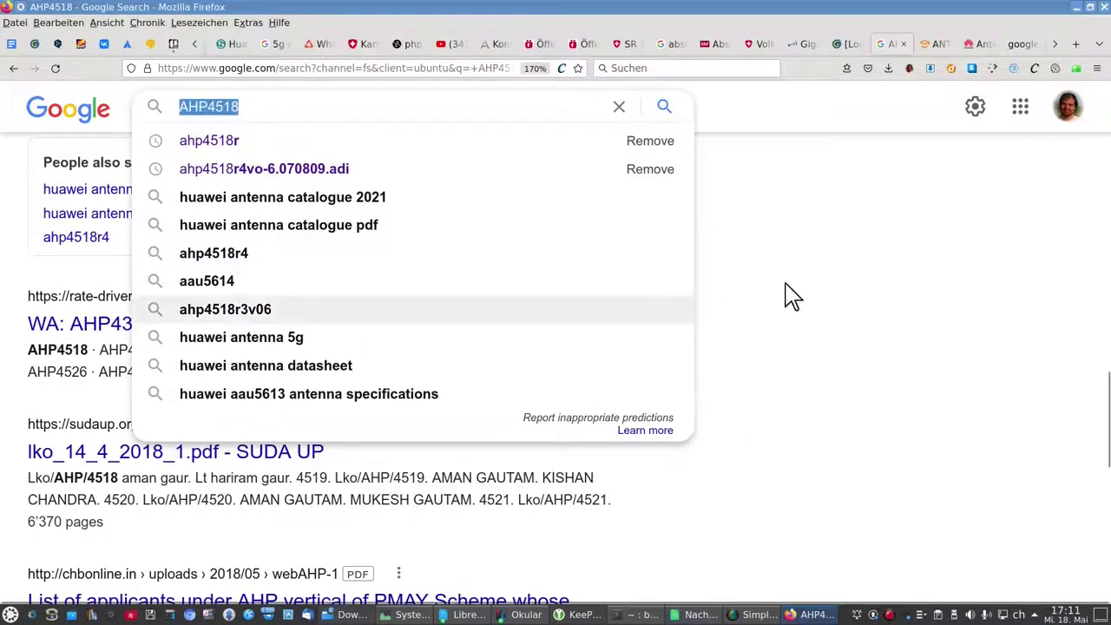
left_click(917, 259)
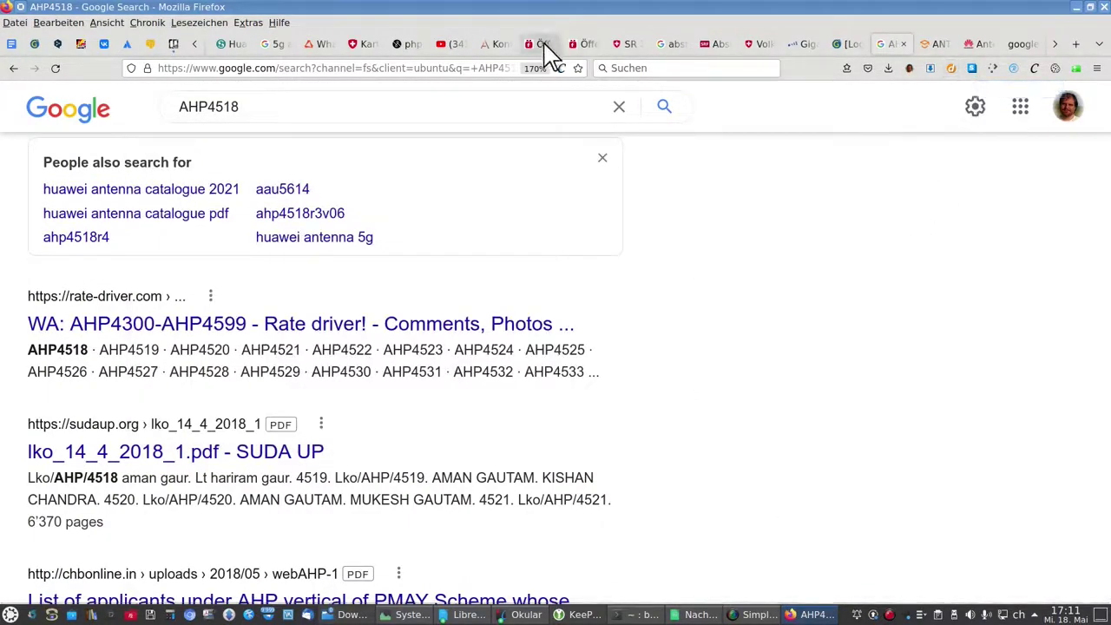
left_click(365, 45)
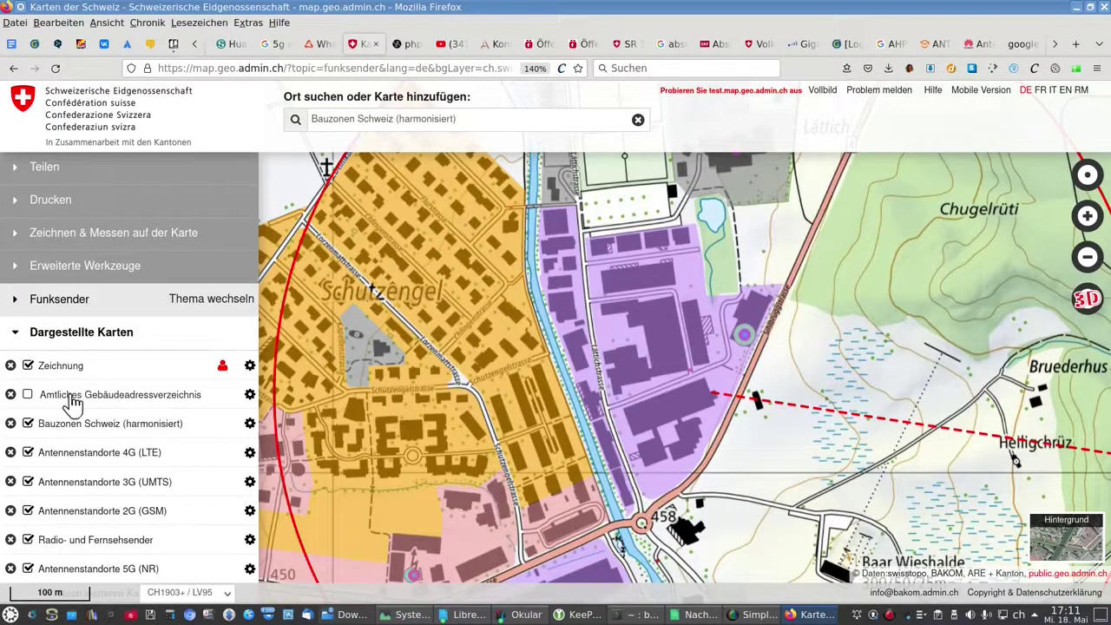
left_click(27, 425)
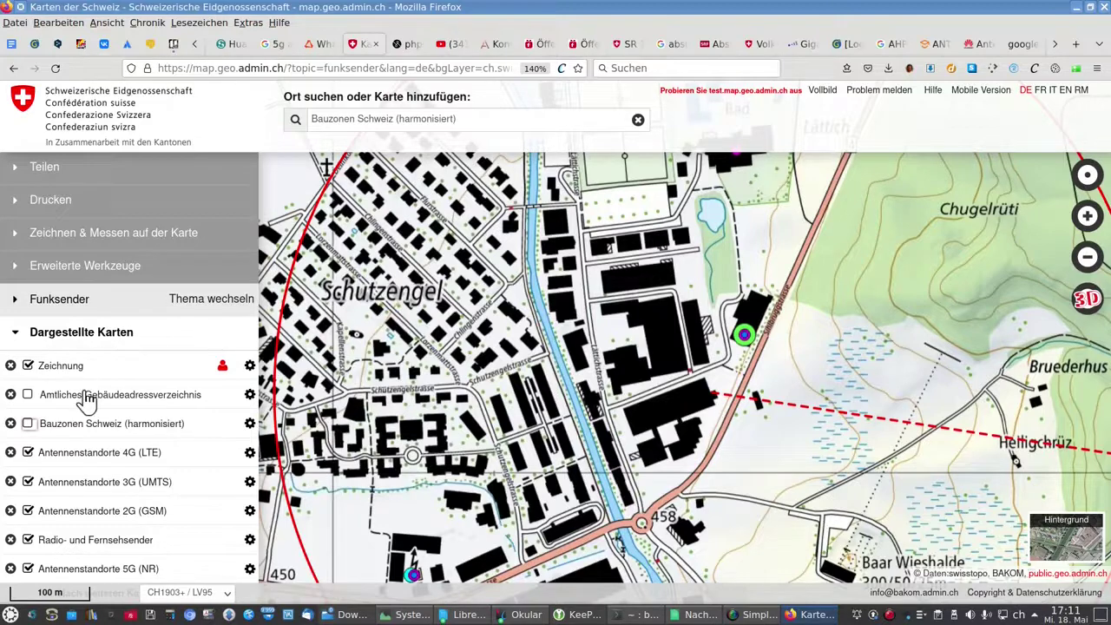
left_click(27, 396)
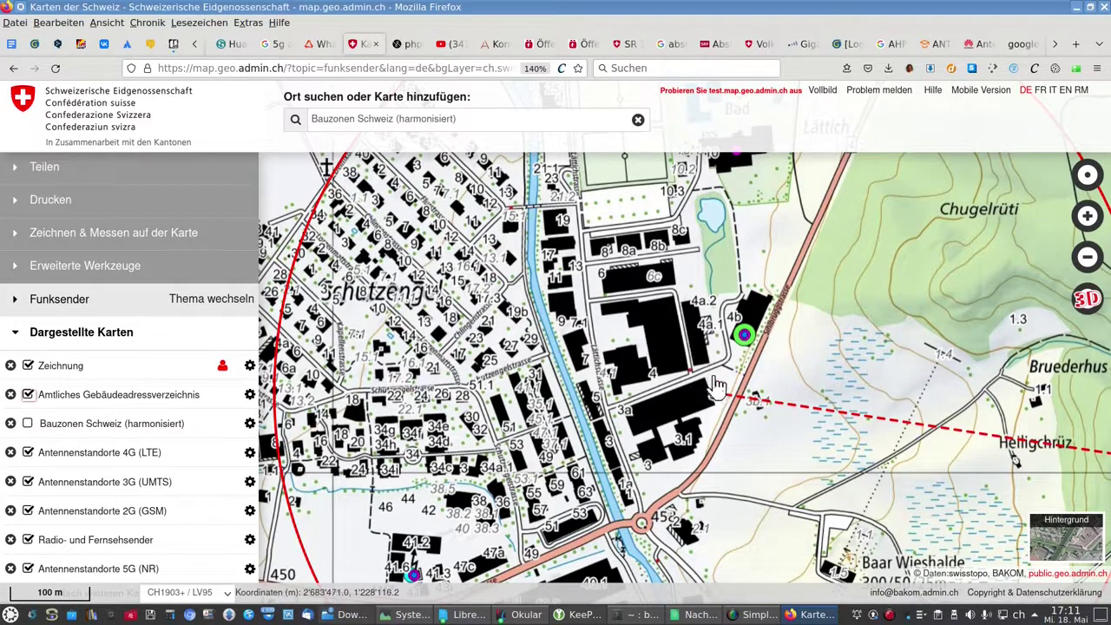
Step: Return to the Calc recalculation sheet and examine Omen 06's height above Höhenkote 0 and the rows below it
key("alt+Tab")
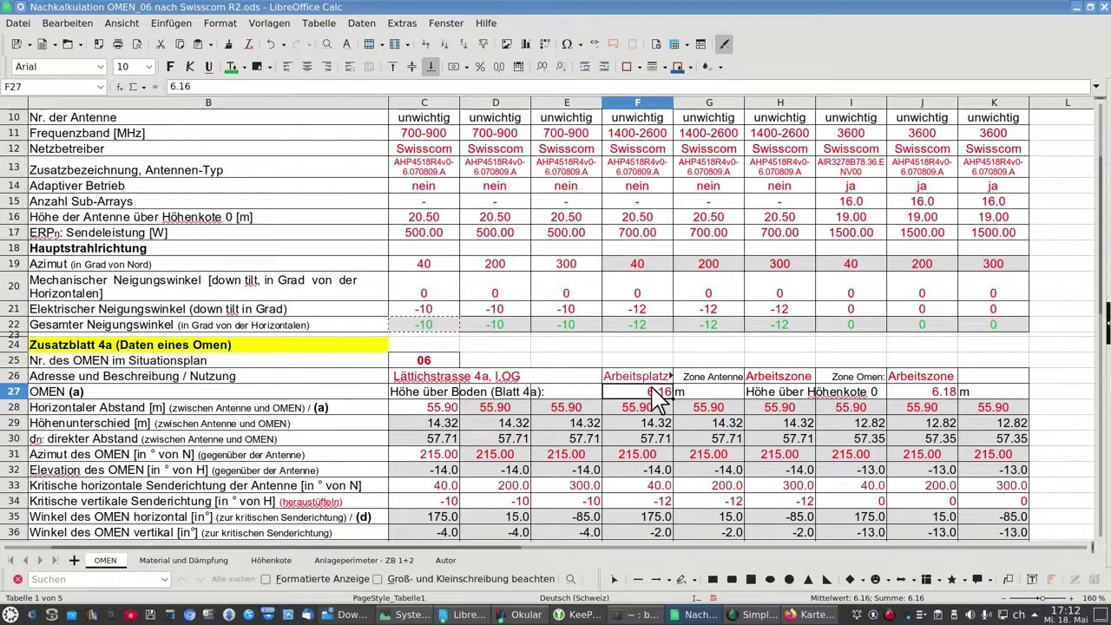
left_click(930, 392)
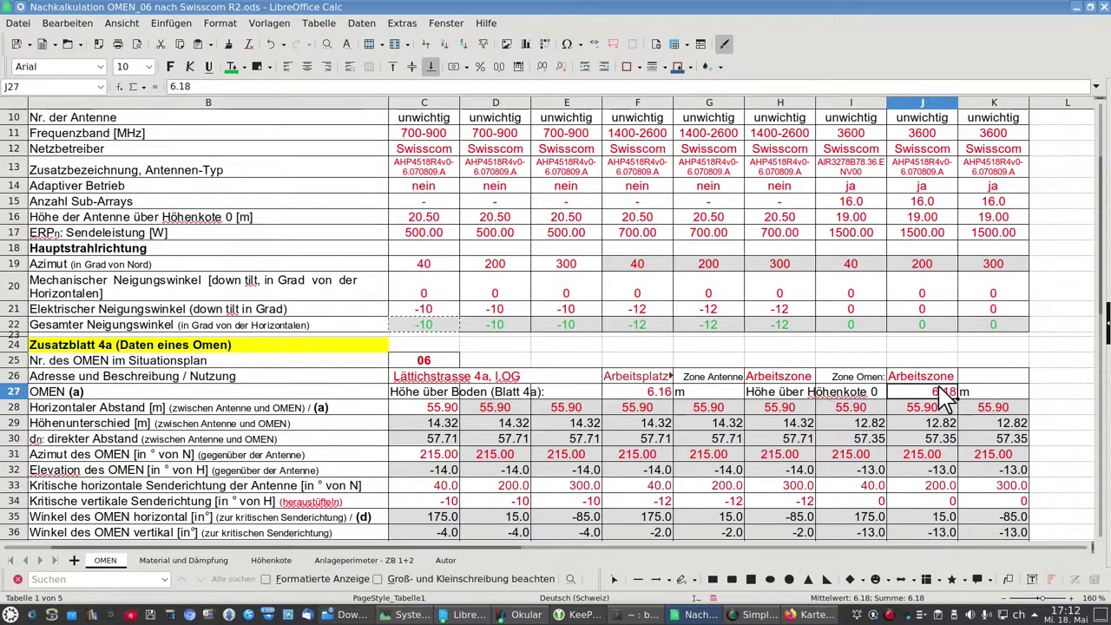
left_click(875, 392)
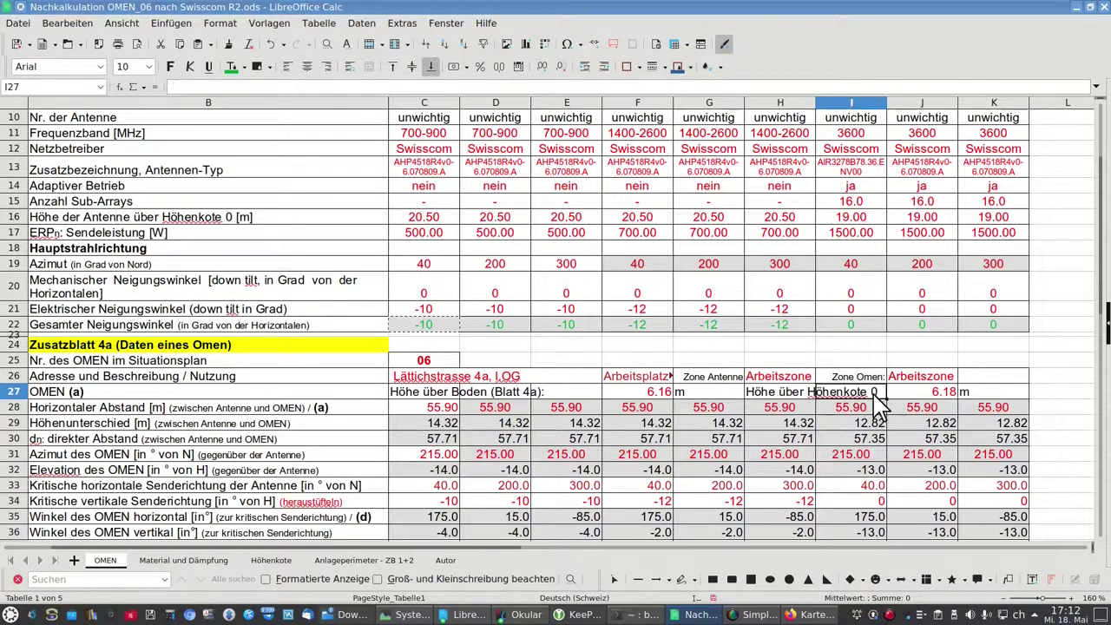
left_click(767, 395)
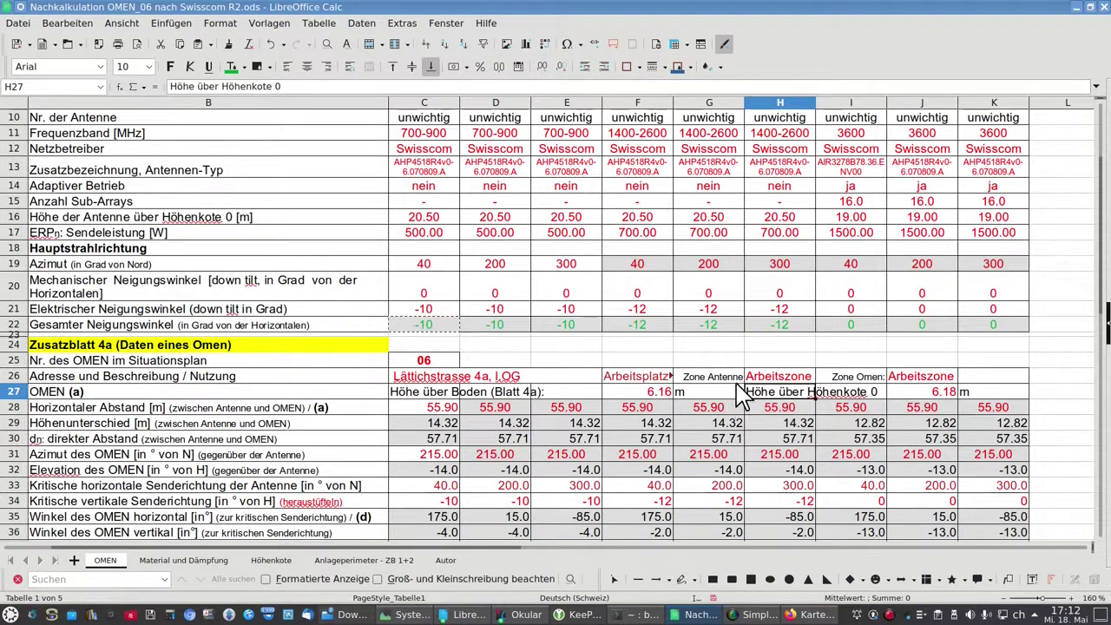
scroll(739, 395, "down", 1)
scroll(740, 395, "down", 1)
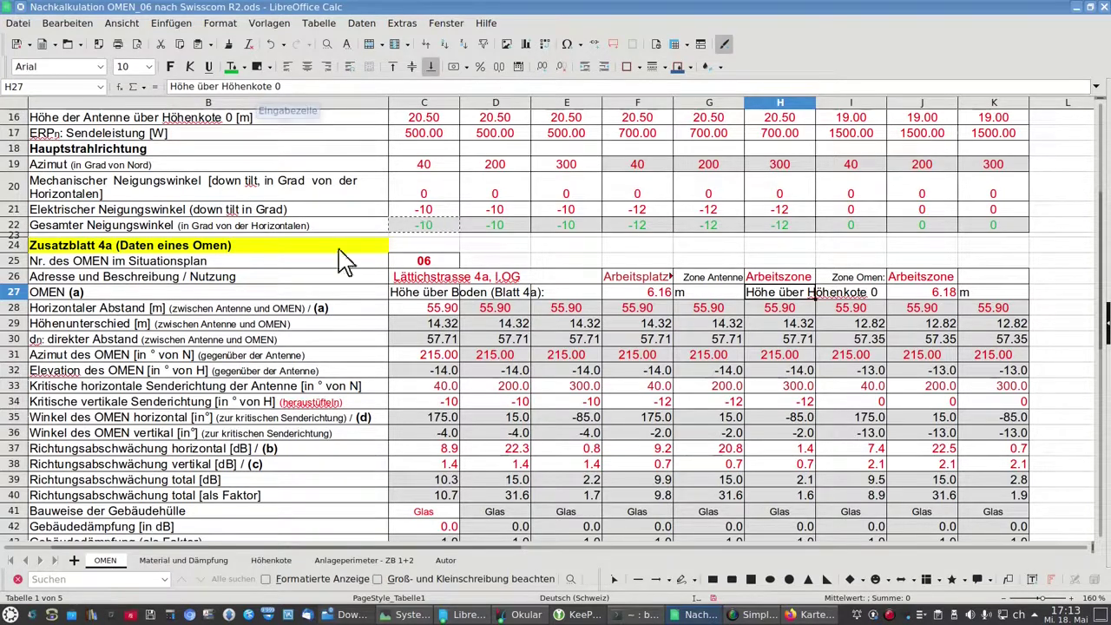
Step: View the Material und Dämpfung sheet, then open the Höhenkote sheet and check the antenna address reference in D3
left_click(178, 563)
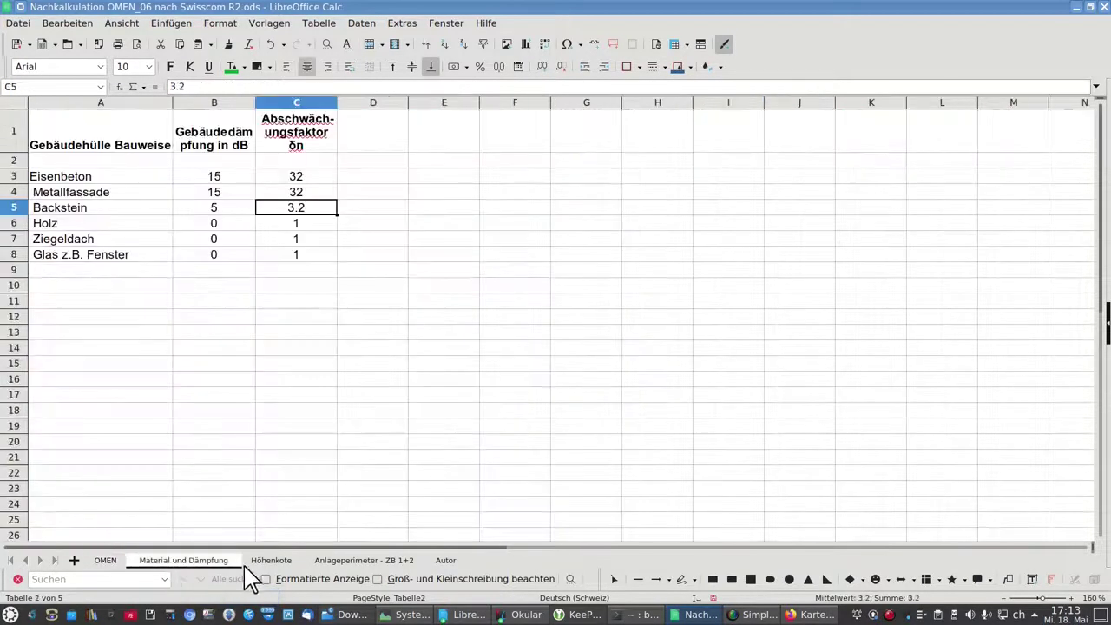
left_click(276, 562)
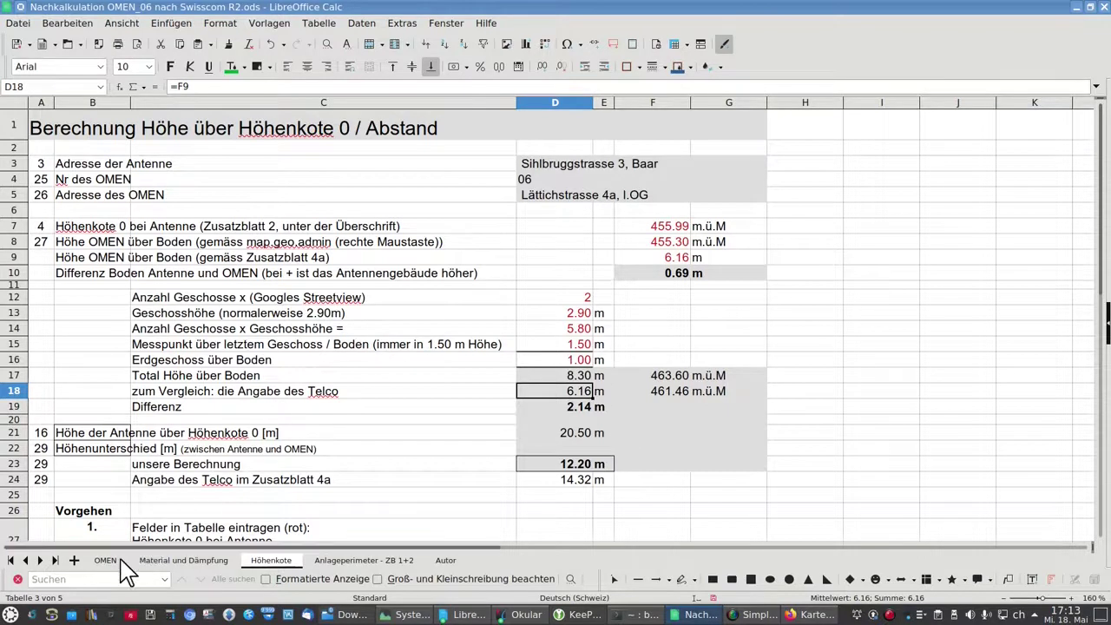
left_click(545, 167)
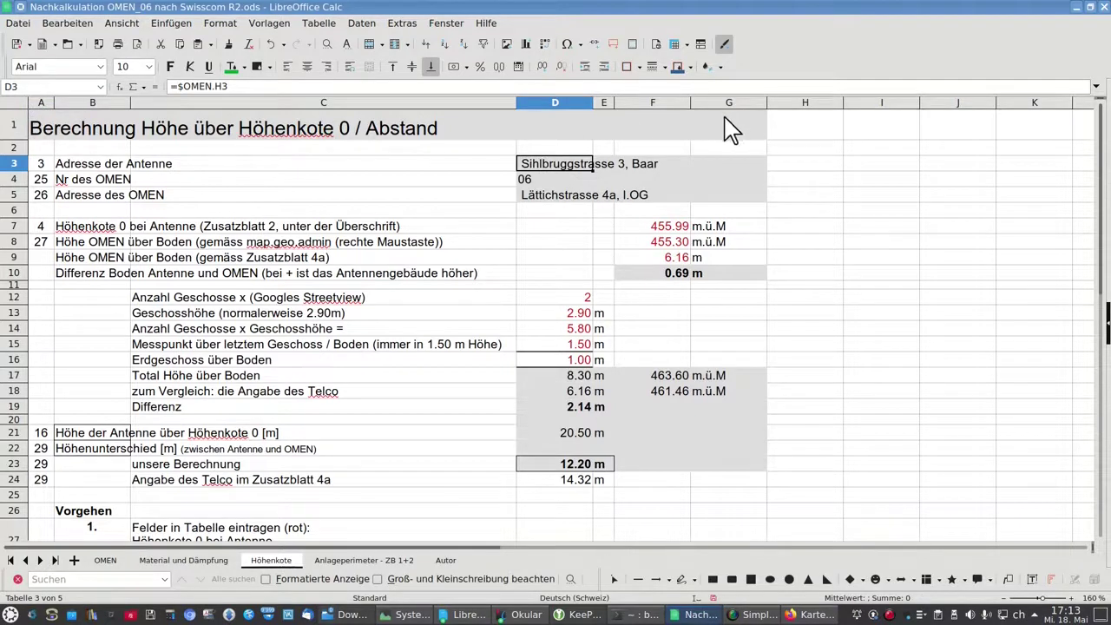
Step: Export the spreadsheet as a PDF named Nachkalkulation OMEN_06 nach Swisscom R2
left_click(98, 43)
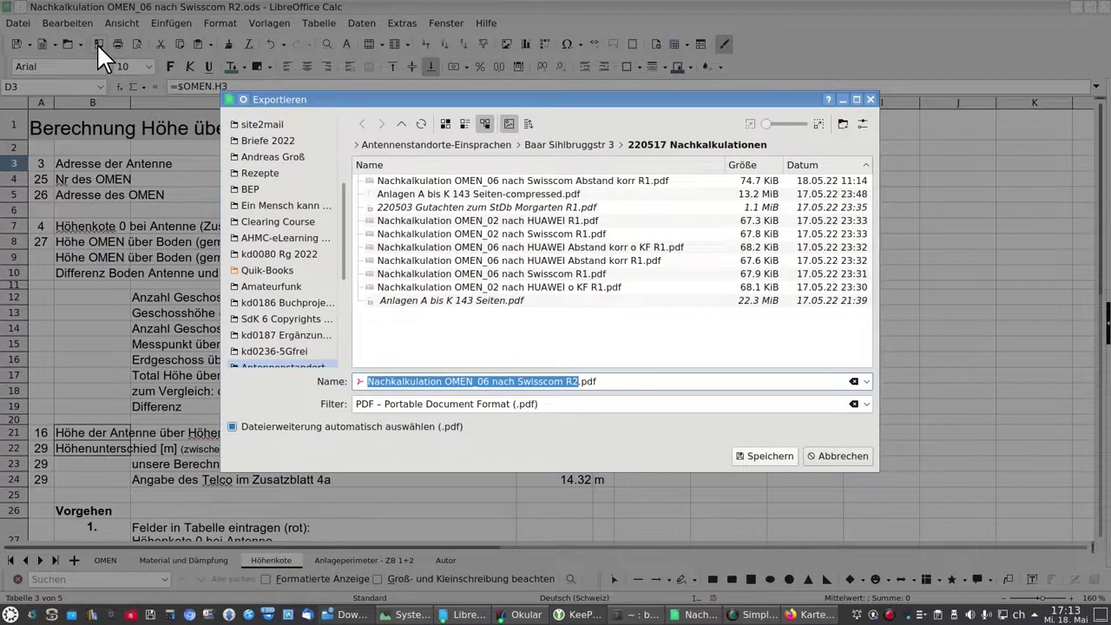
key("Return")
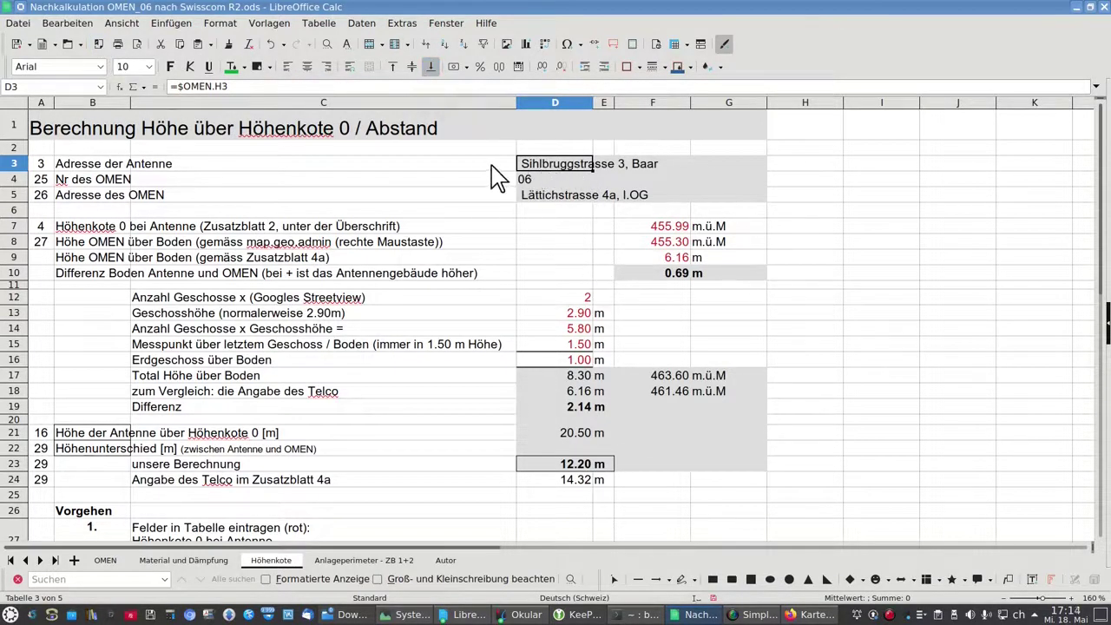
Step: Check the Omen address reference, the antenna's Höhenkote 0 in F7 and the Omen's ground height in F8
left_click(574, 196)
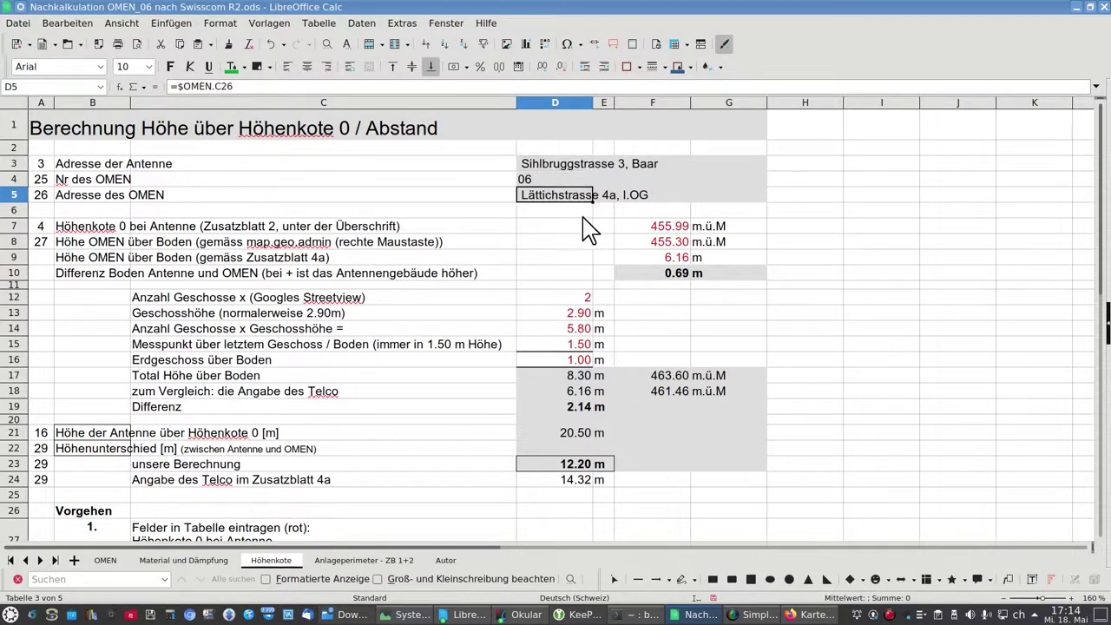
left_click(110, 228)
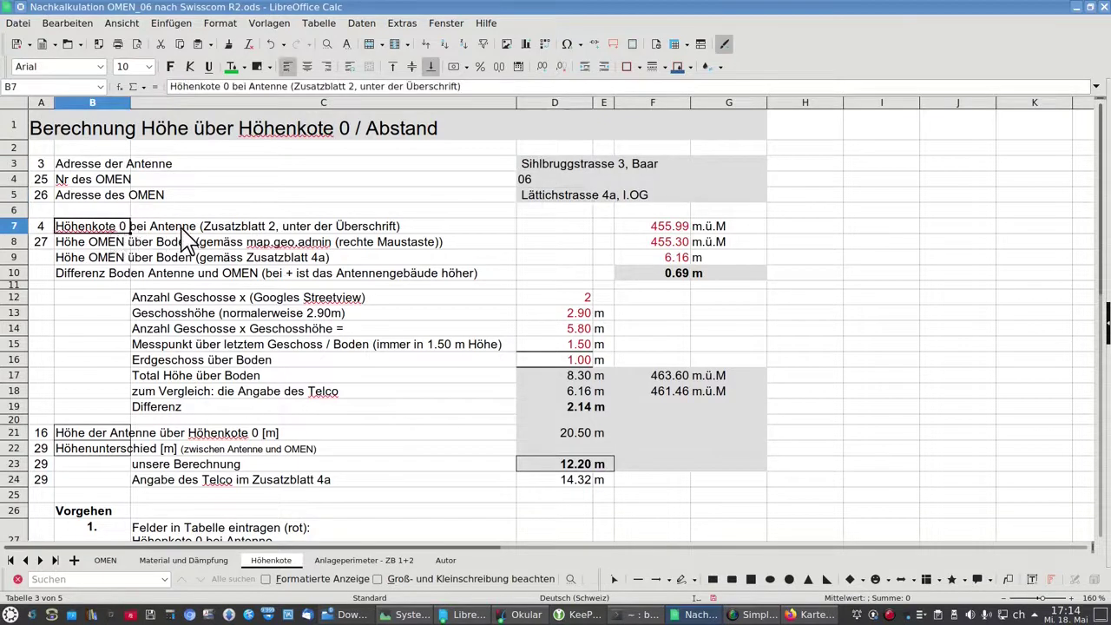
left_click(649, 228)
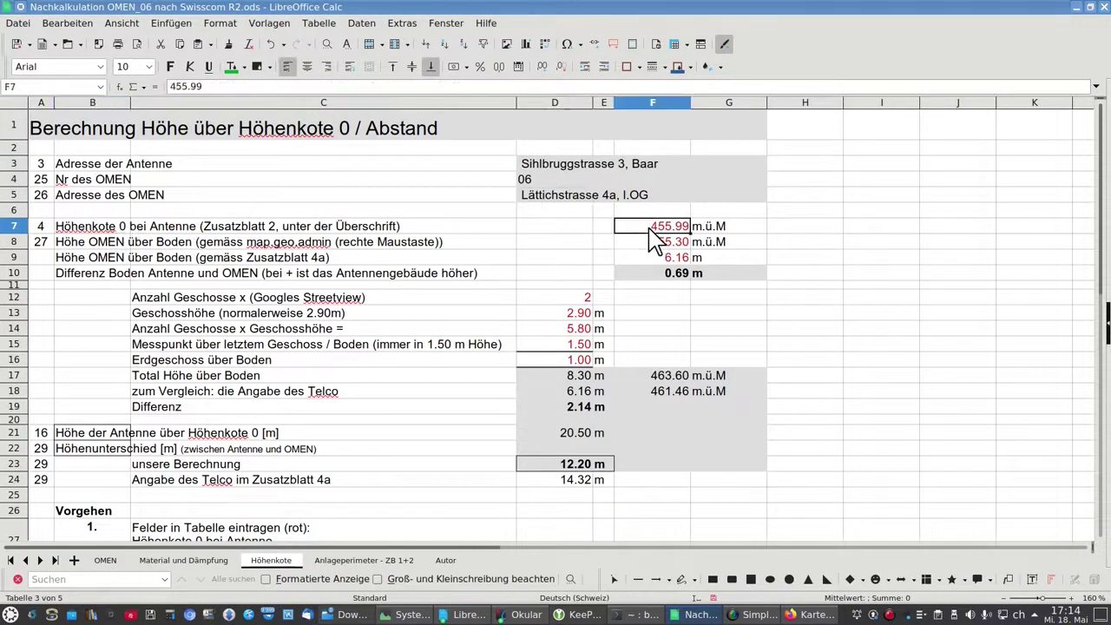
left_click(648, 245)
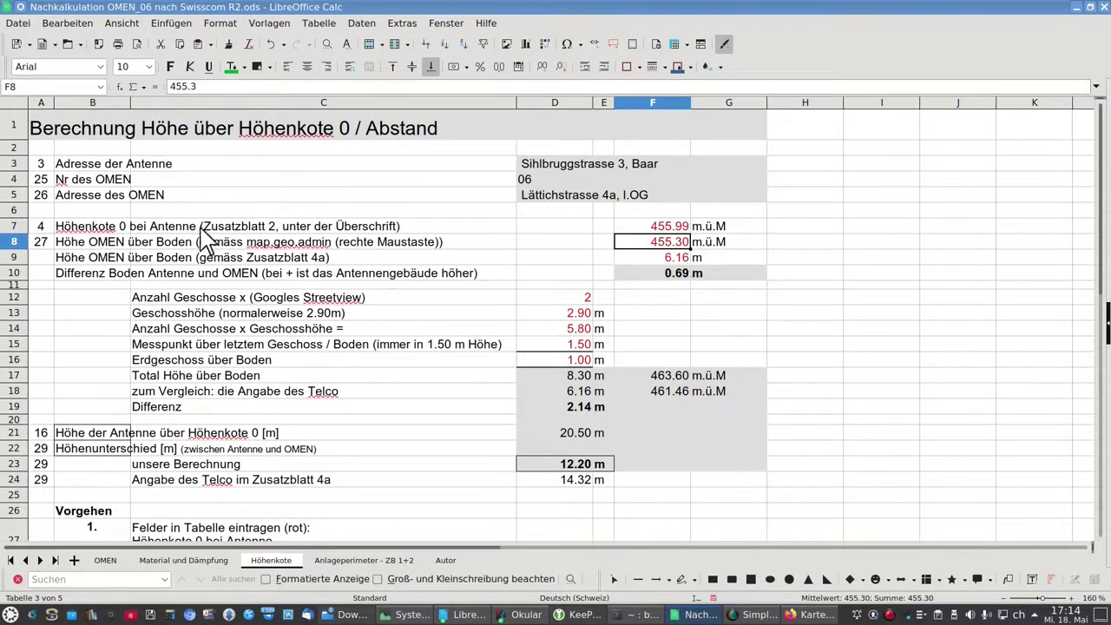
Step: Check the Omen's height above ground from Zusatzblatt 4a in F9 and the height difference formula in D19
left_click(112, 263)
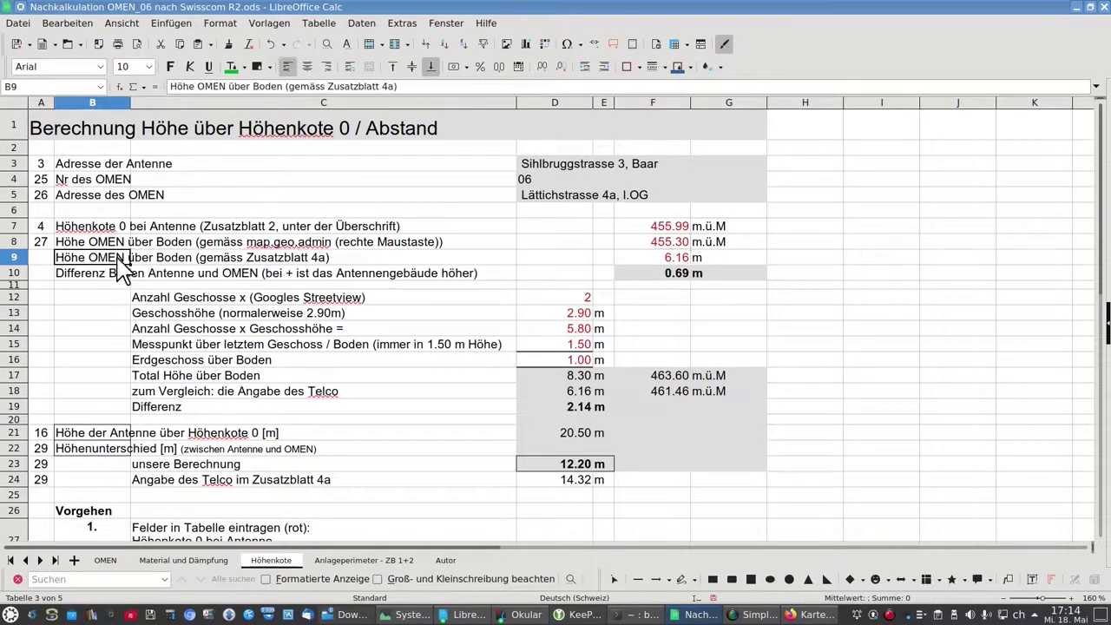
left_click(658, 258)
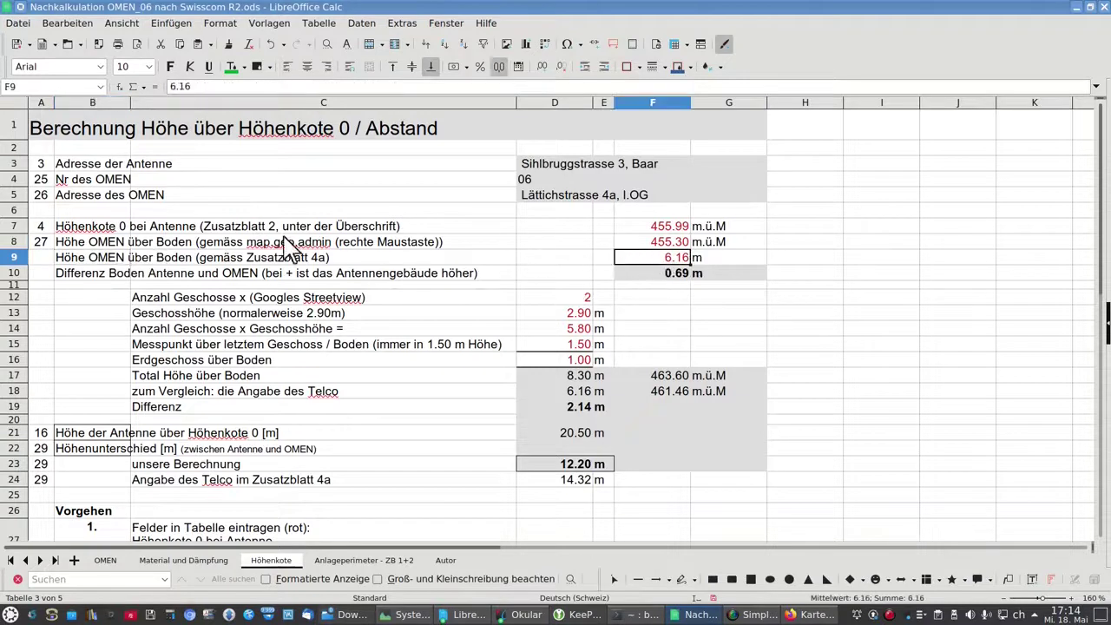
left_click(106, 262)
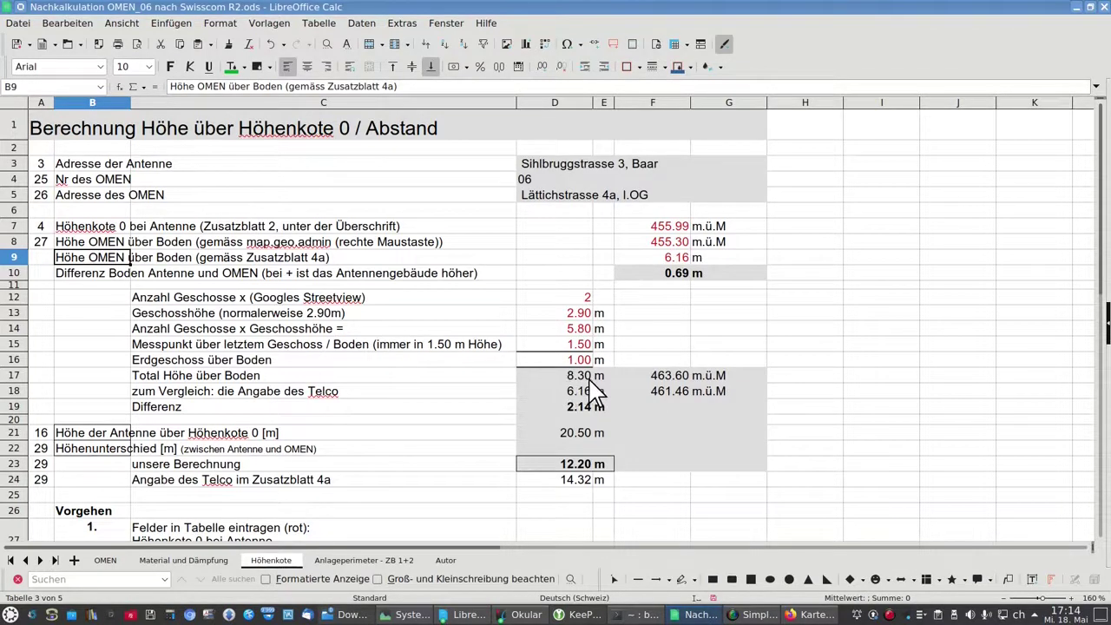
left_click(594, 410)
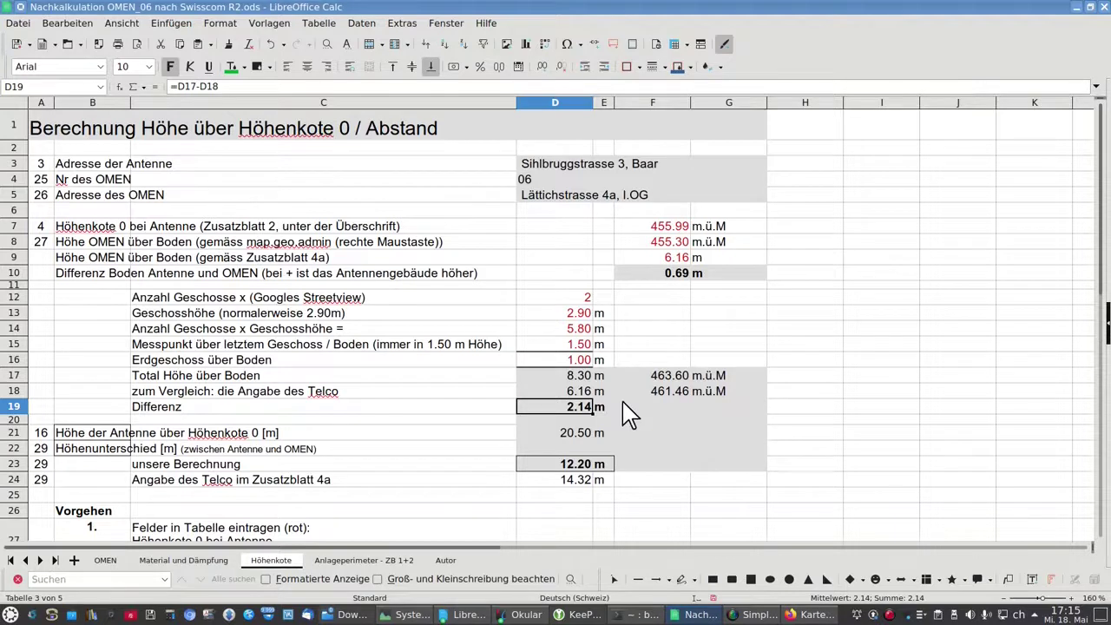
Step: Review the storey count in D12, the storey height in D13 and their product in D14
left_click(309, 301)
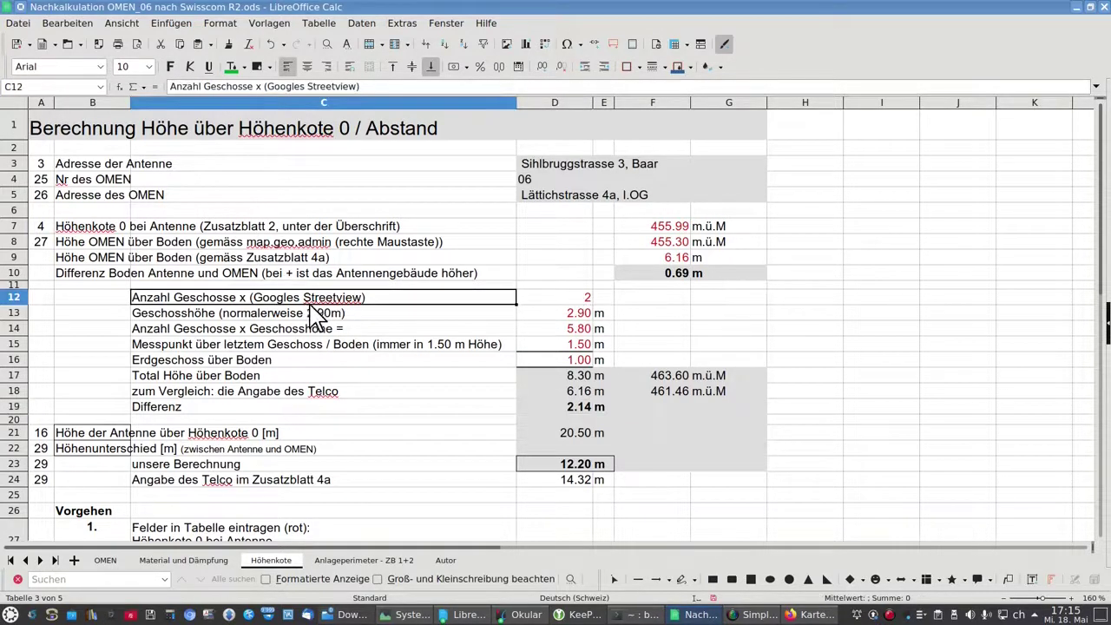
left_click(584, 297)
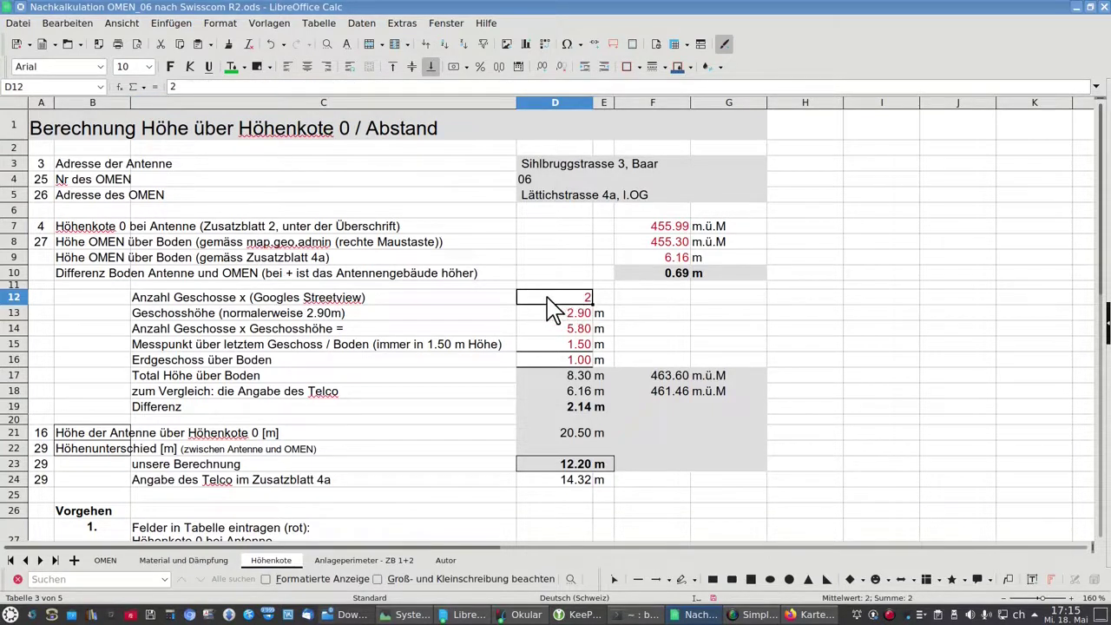
left_click(351, 317)
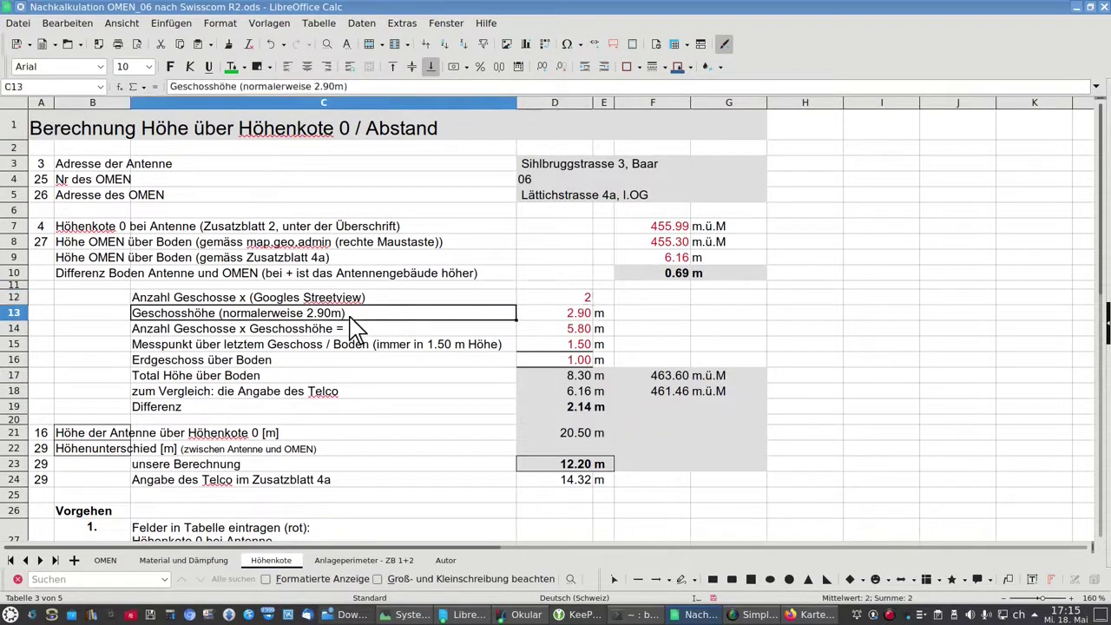
left_click(560, 319)
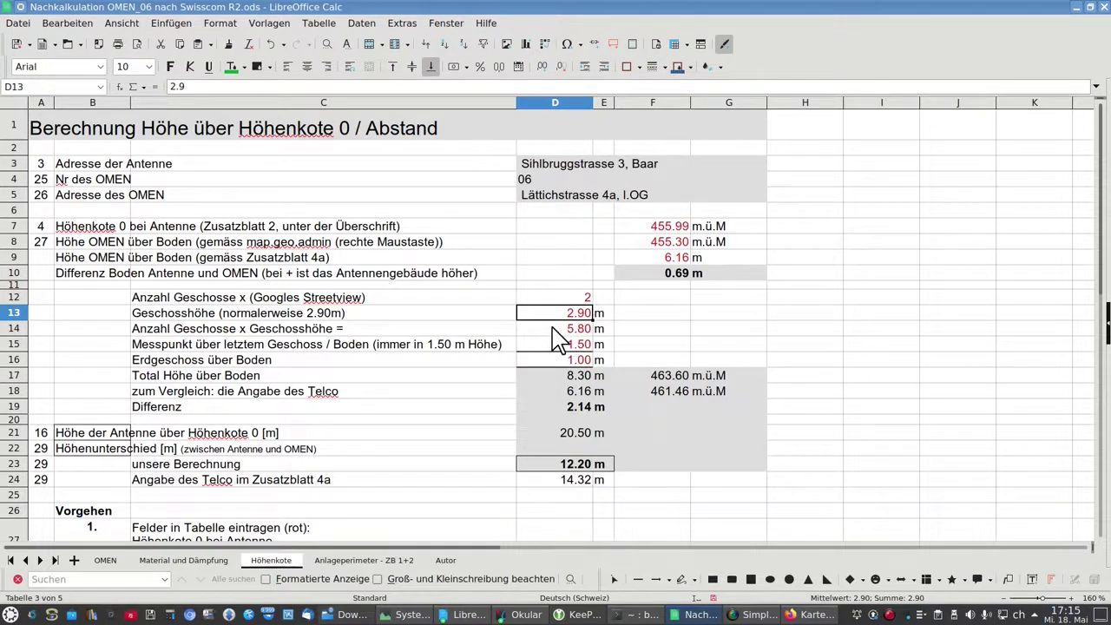
left_click(578, 330)
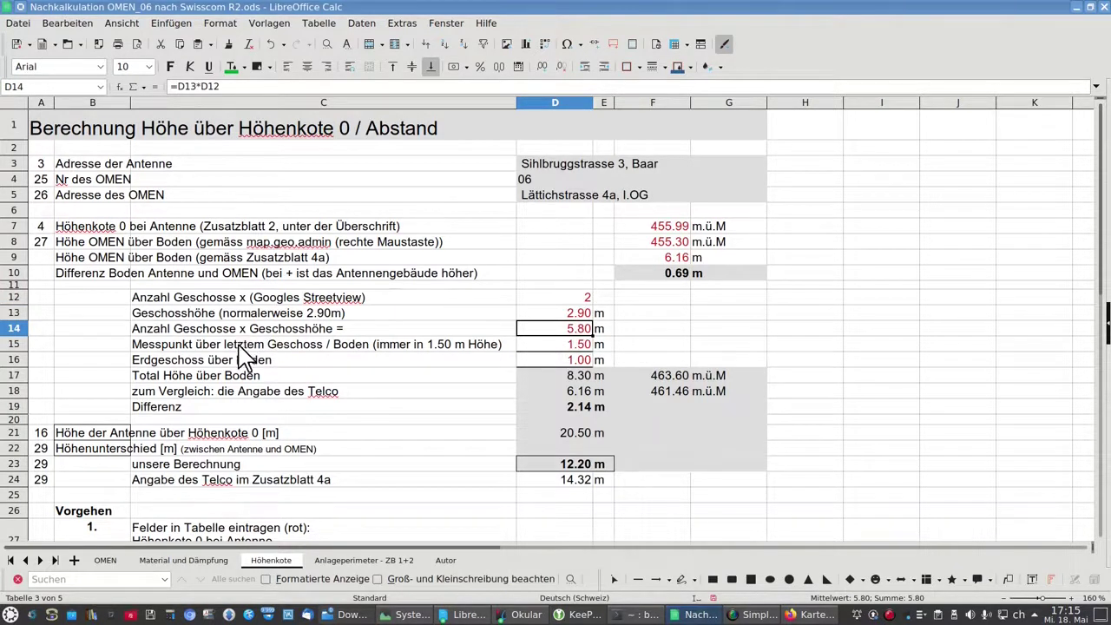
Step: Check the measuring point height and ground floor offset, and trace how D14:D16 add up to the total in D17
left_click(240, 346)
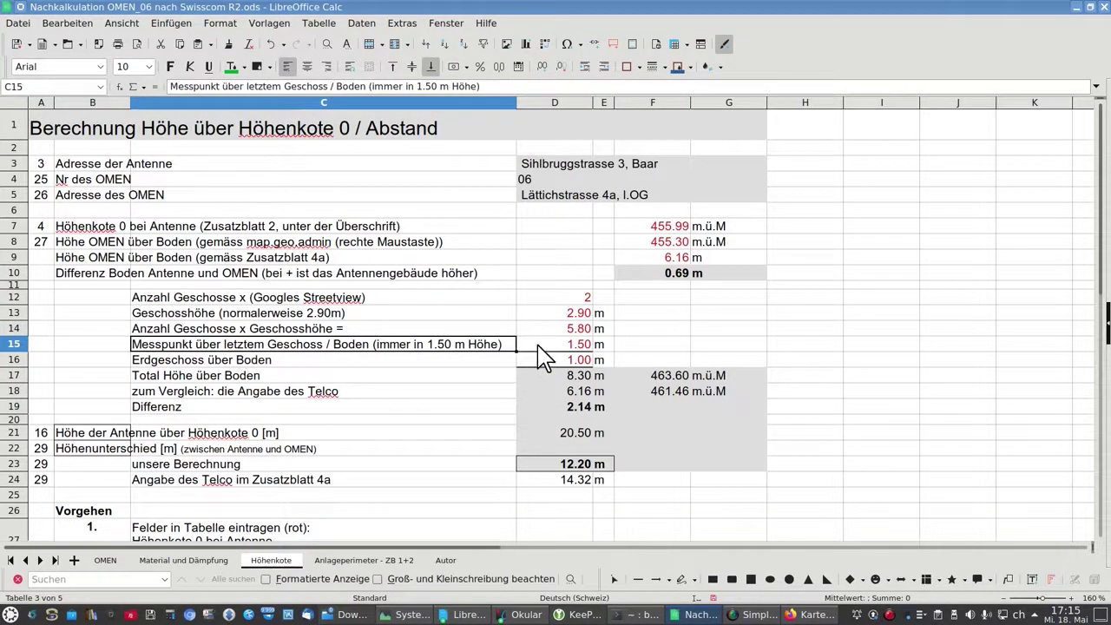
left_click(575, 345)
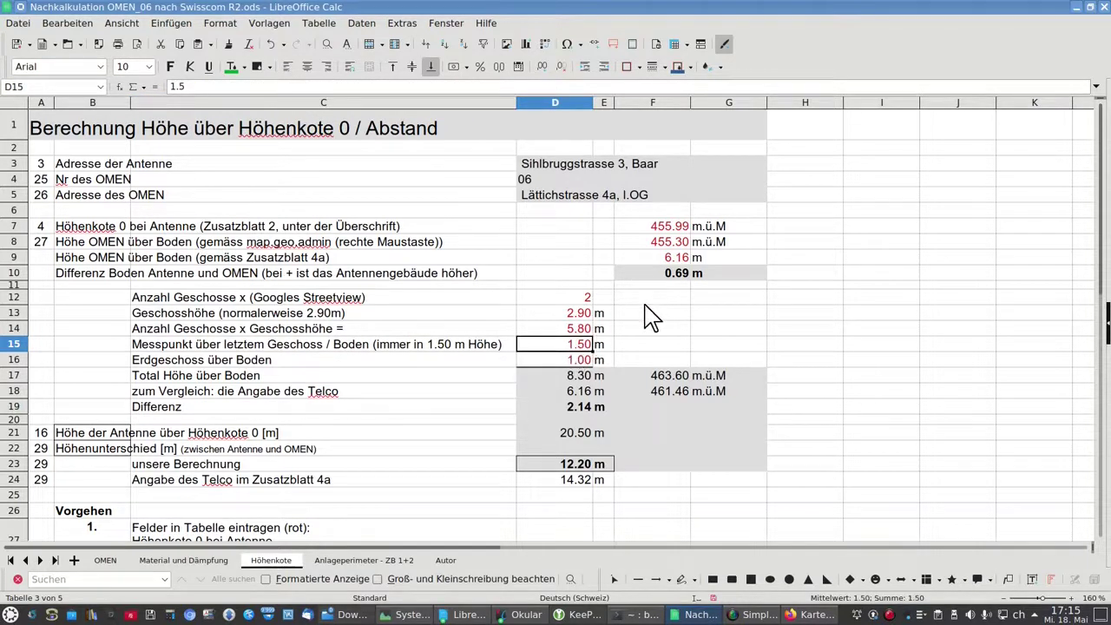
left_click(584, 365)
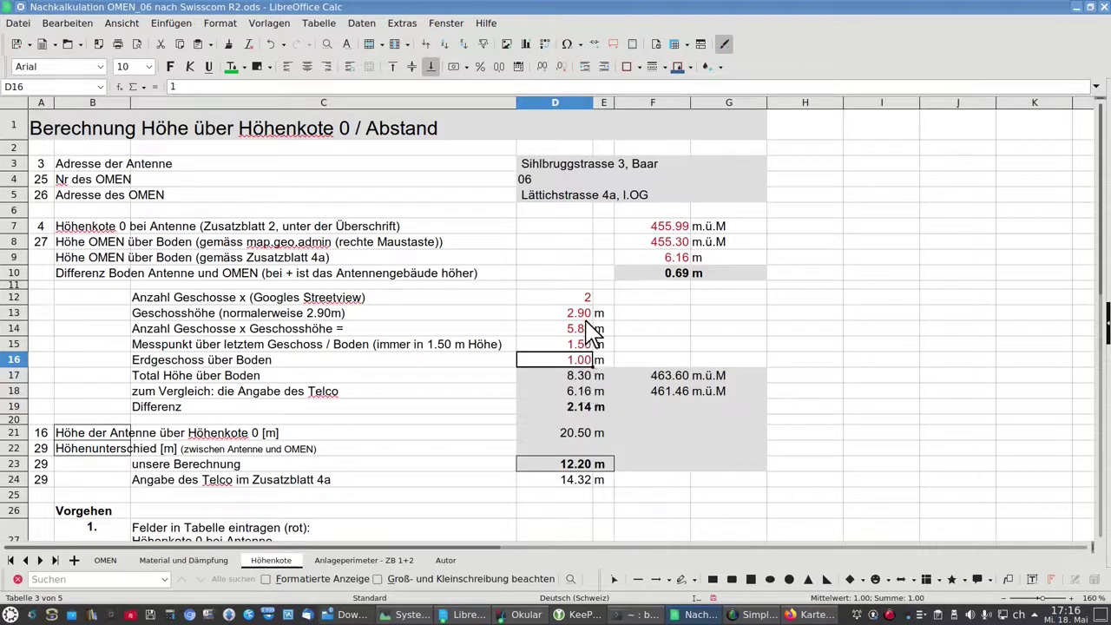
left_click_drag(587, 332, 590, 359)
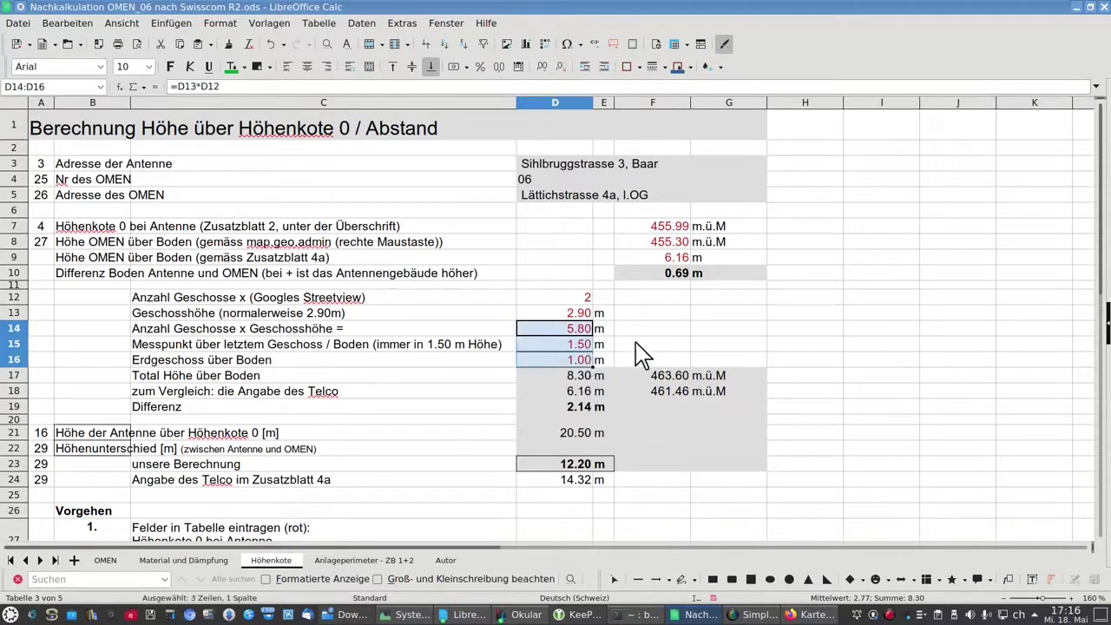
left_click(580, 379)
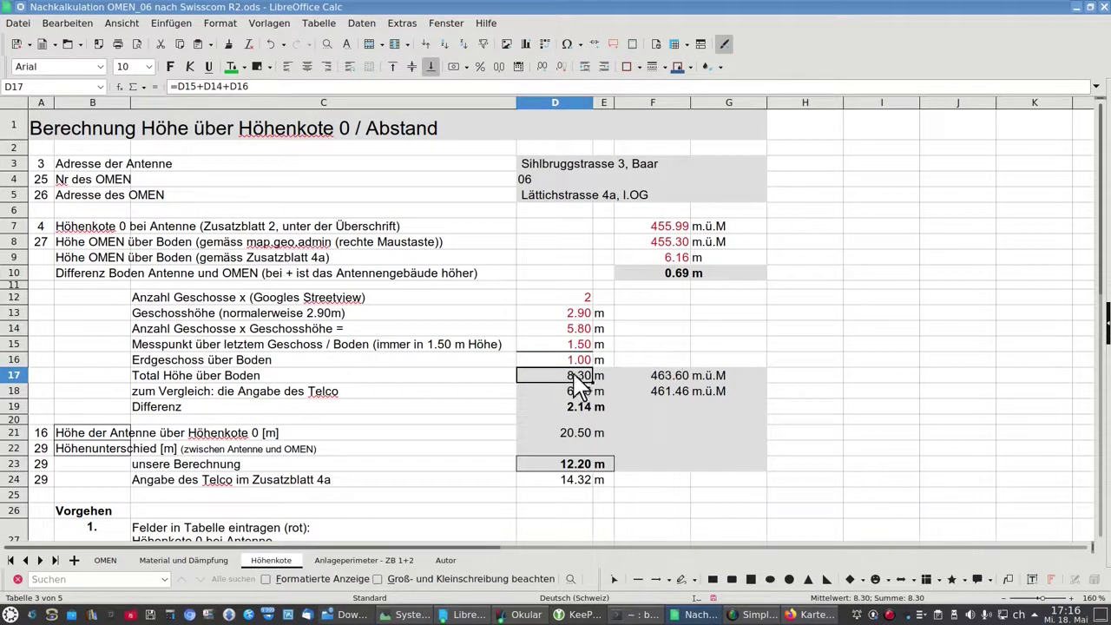
Step: Recheck the storey count in D12 and its Street View label against the Omen's address in D5
left_click(565, 301)
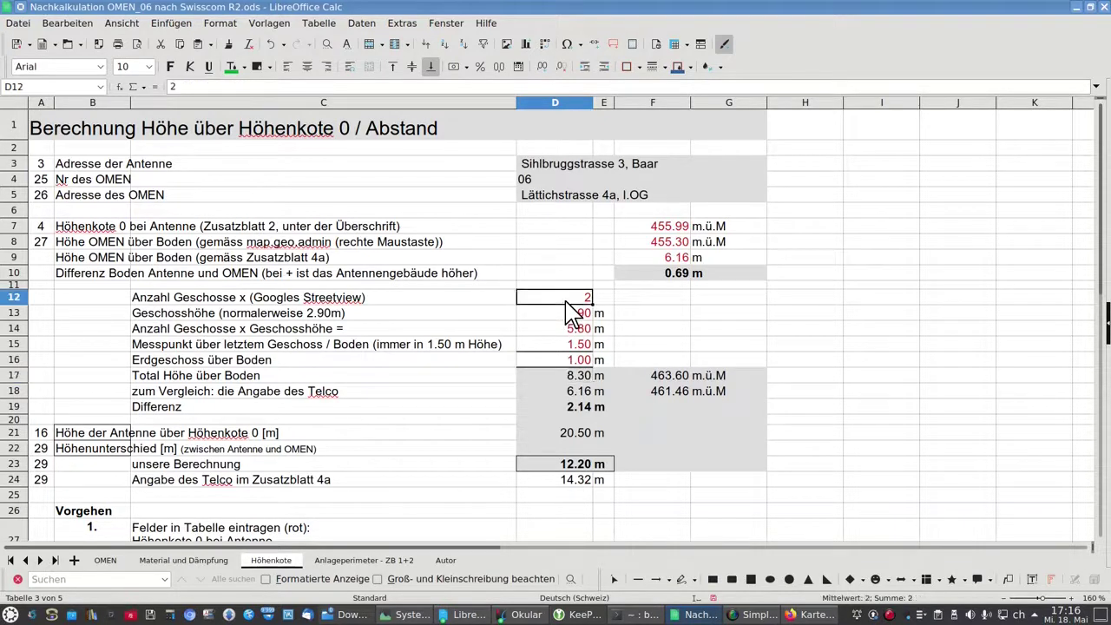
left_click(566, 198)
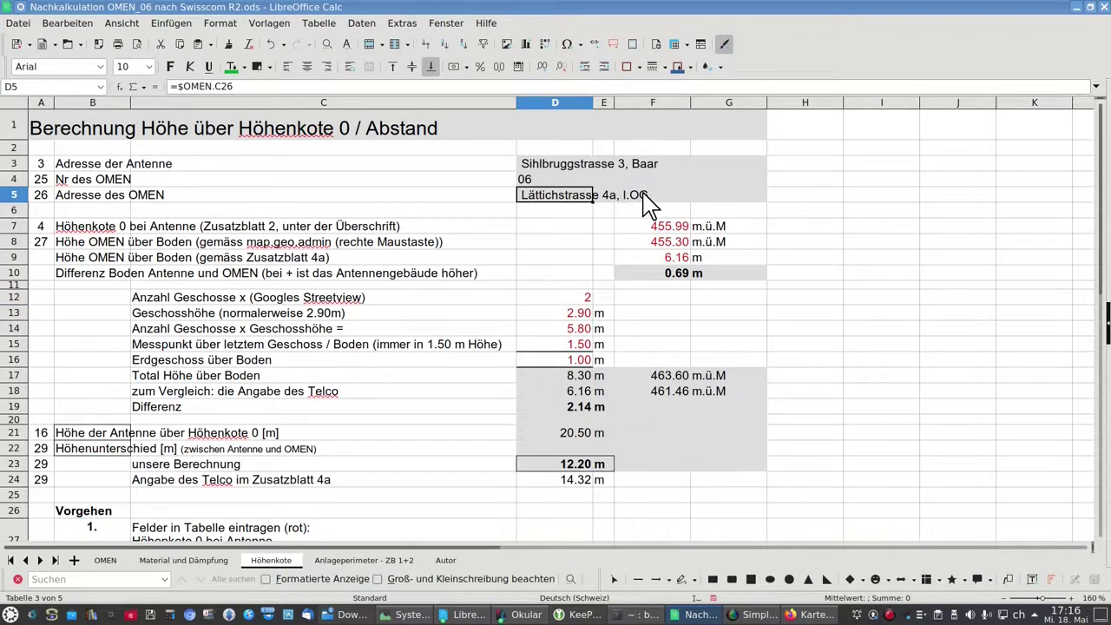
left_click(292, 299)
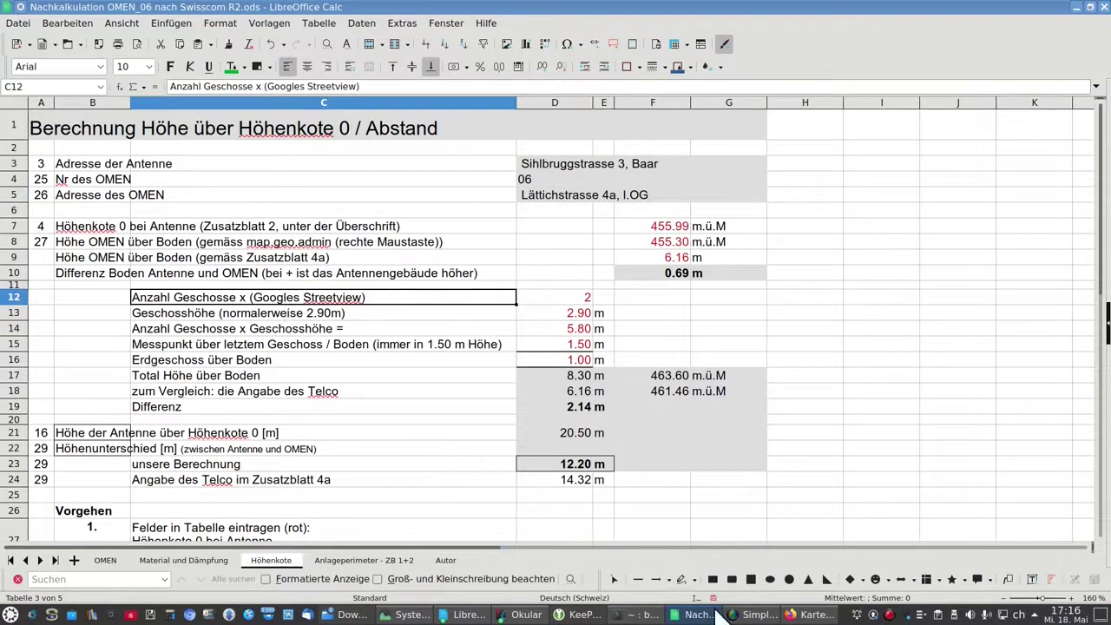
Step: Switch to Firefox and open maps.google.com in a new tab
left_click(807, 616)
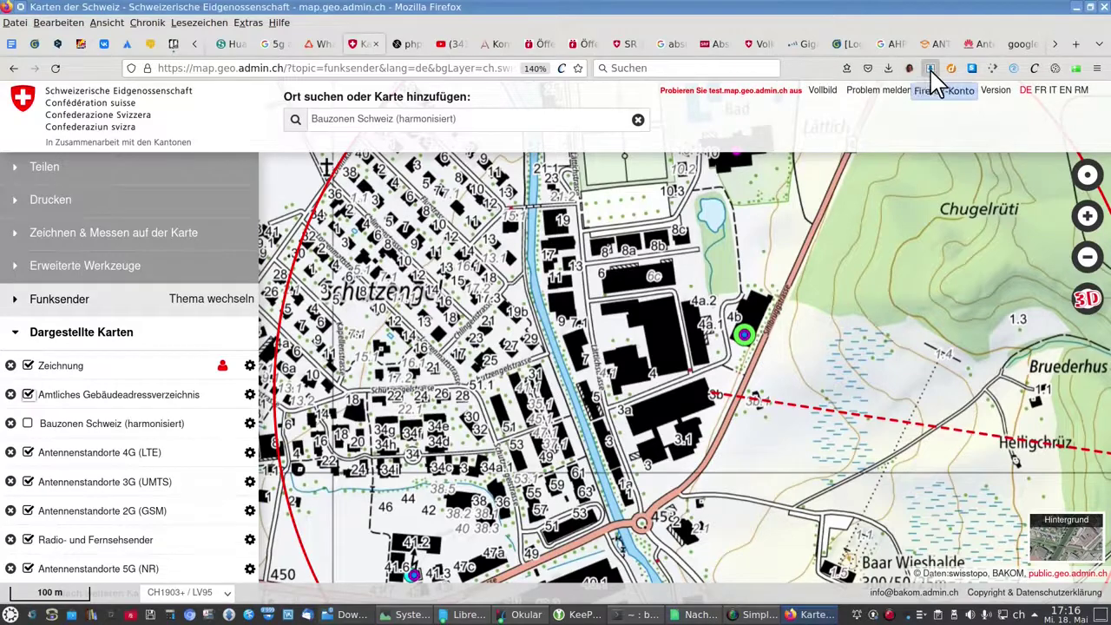
left_click(1077, 43)
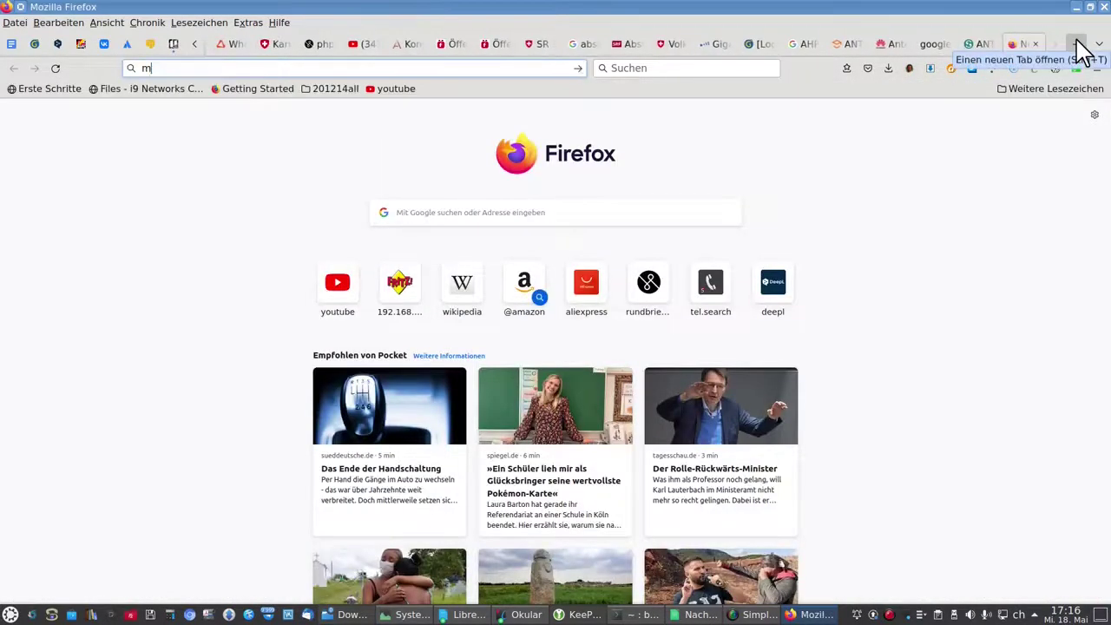
type("maps.google.com")
key("Return")
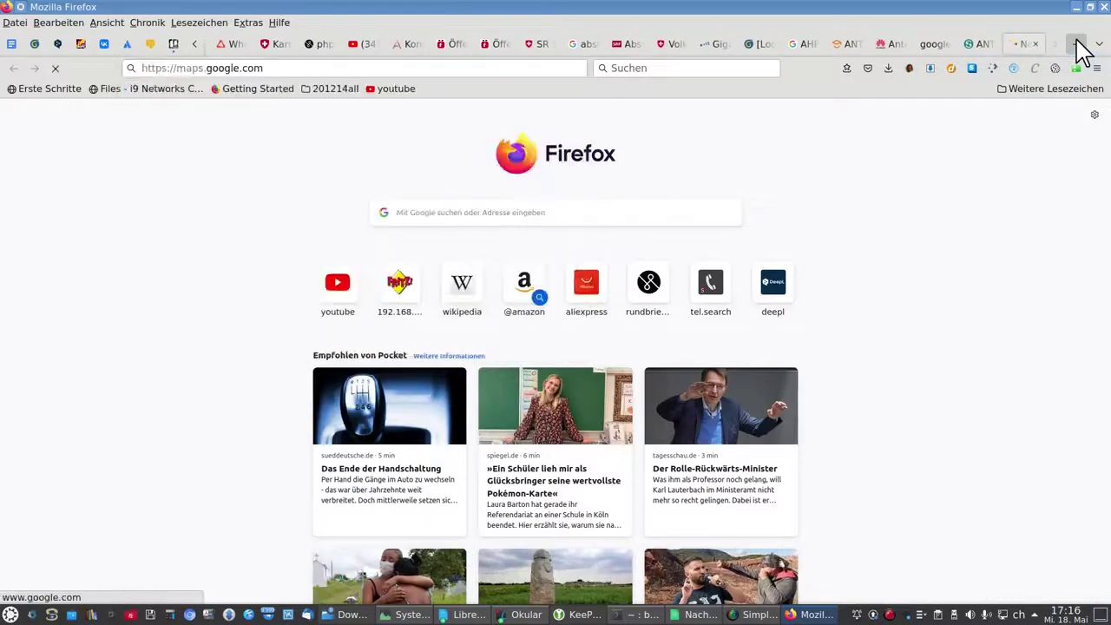
Step: Copy the Omen's address from D5 of the Calc sheet and show that address in Google Maps
key("alt+Tab")
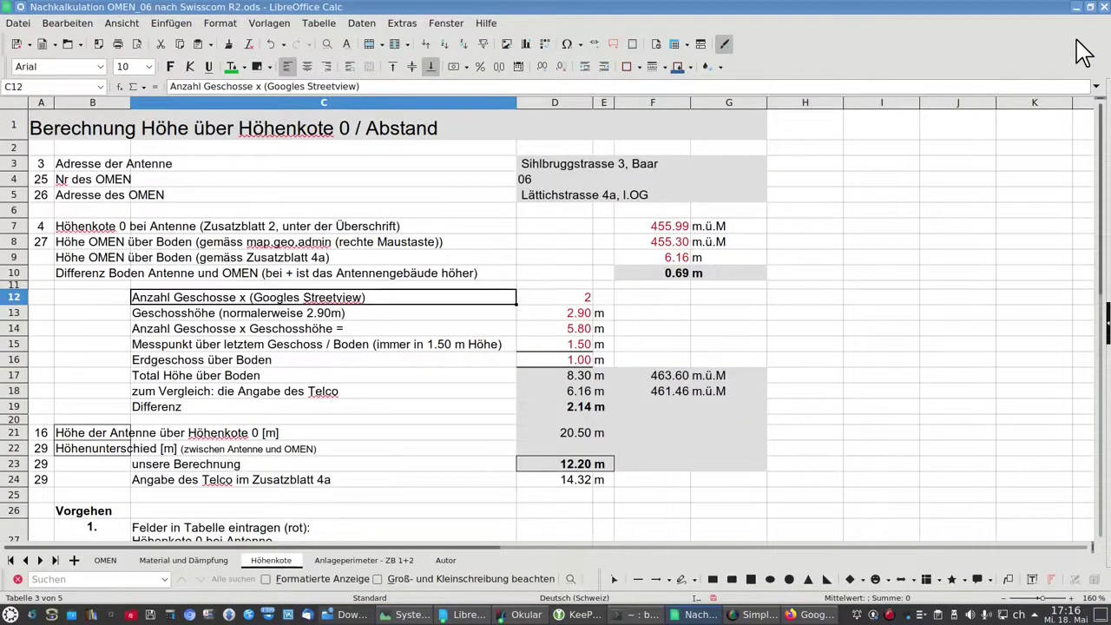
left_click(574, 200)
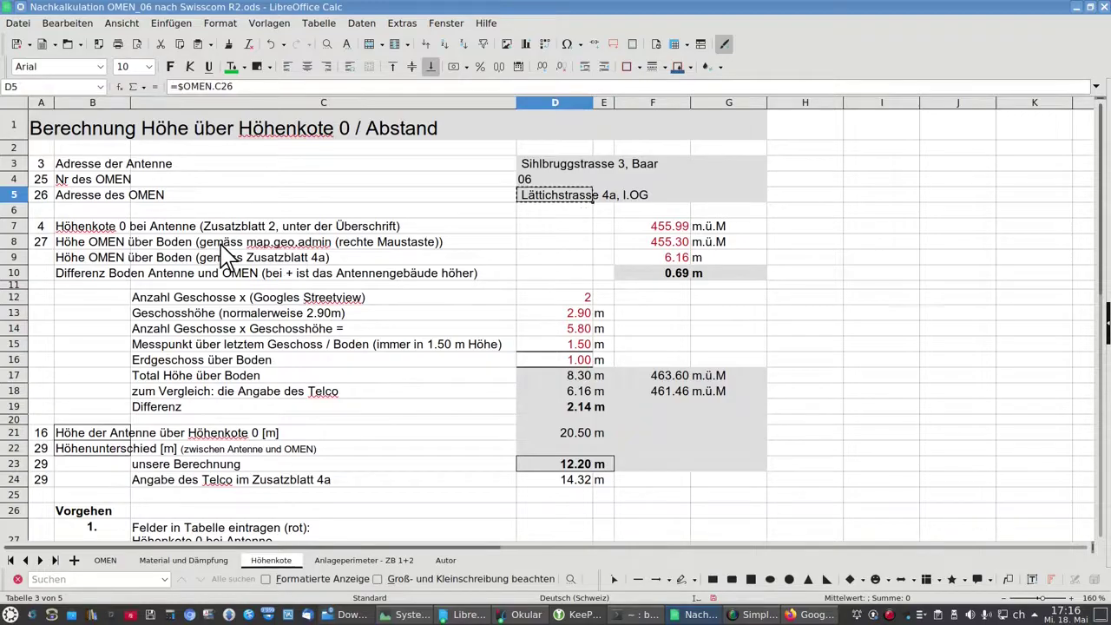
key("alt+Tab")
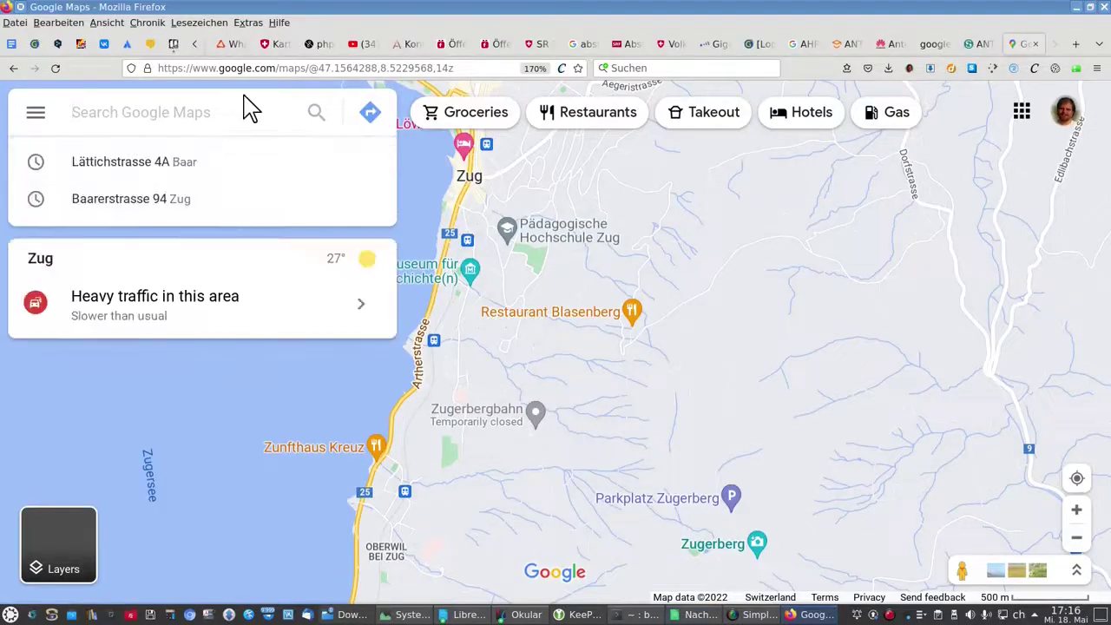
left_click(203, 170)
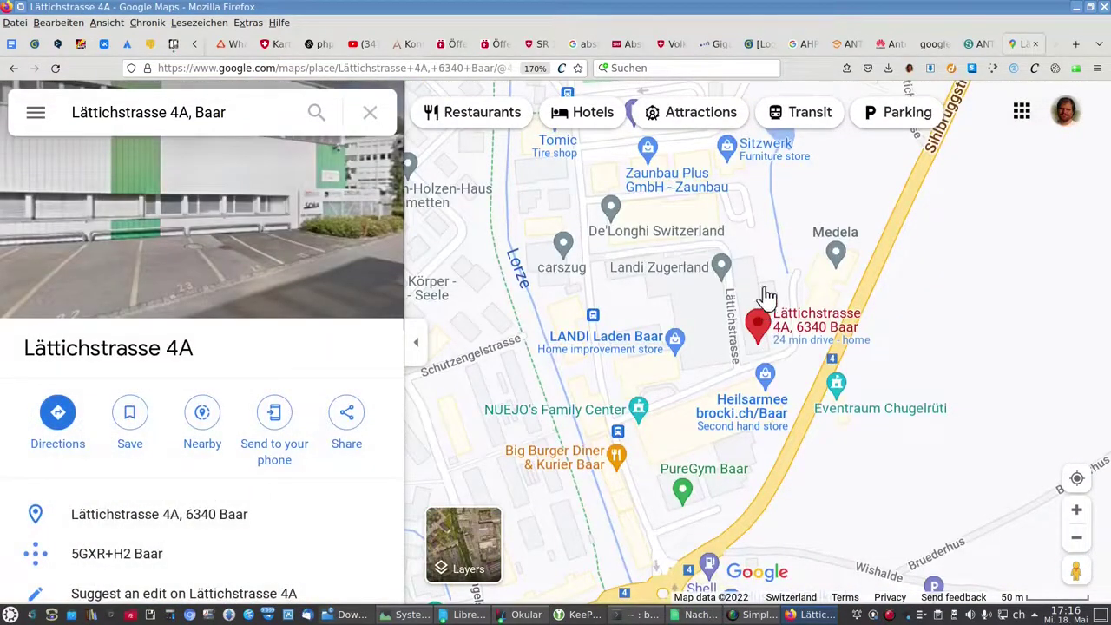
Step: Open Street View on the road beside the Omen's building and examine the storeys on its front facade
mouse_move(755, 345)
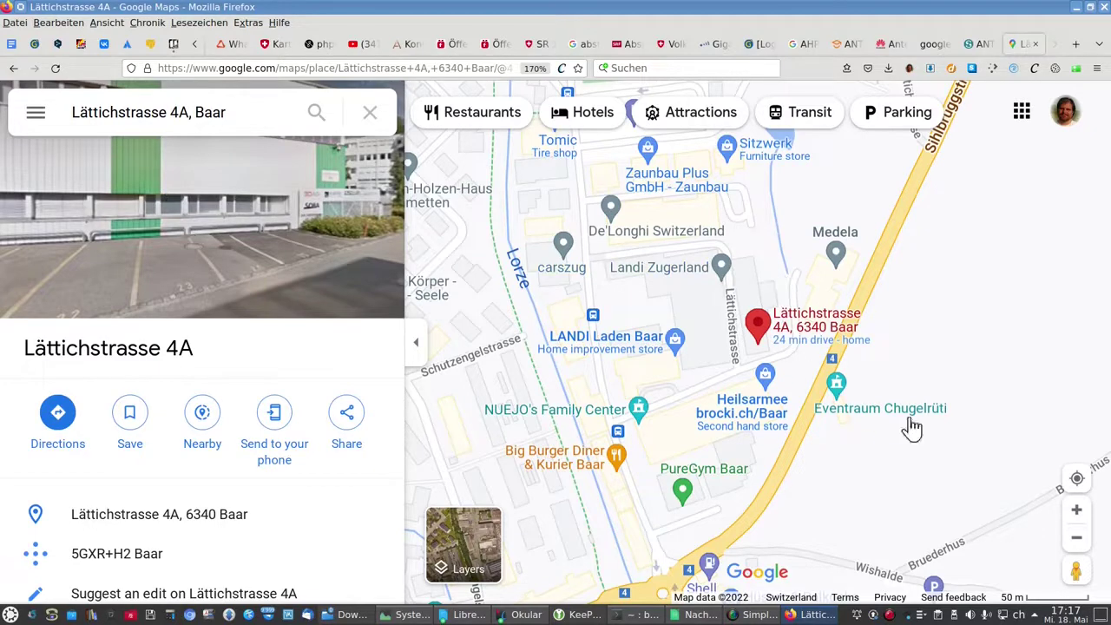
left_click(1070, 570)
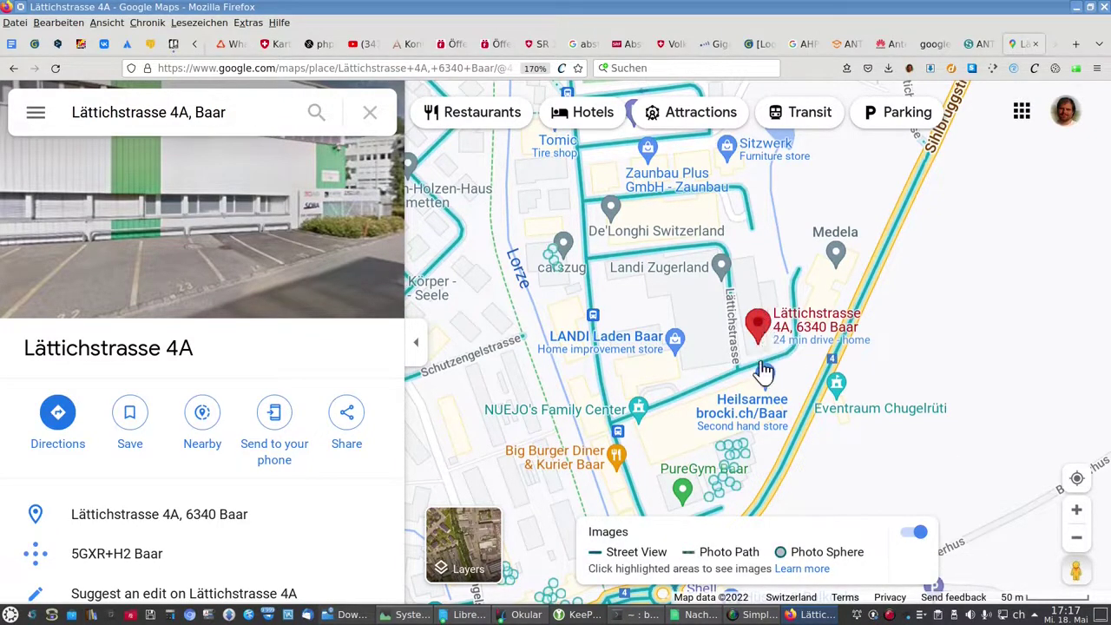
mouse_move(762, 371)
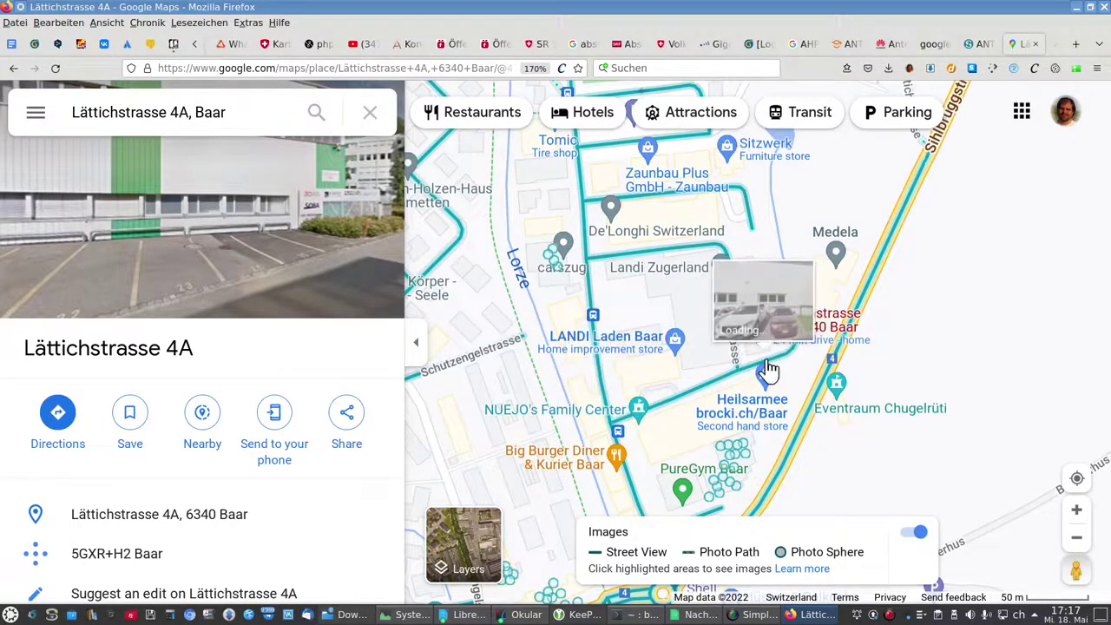
left_click(763, 371)
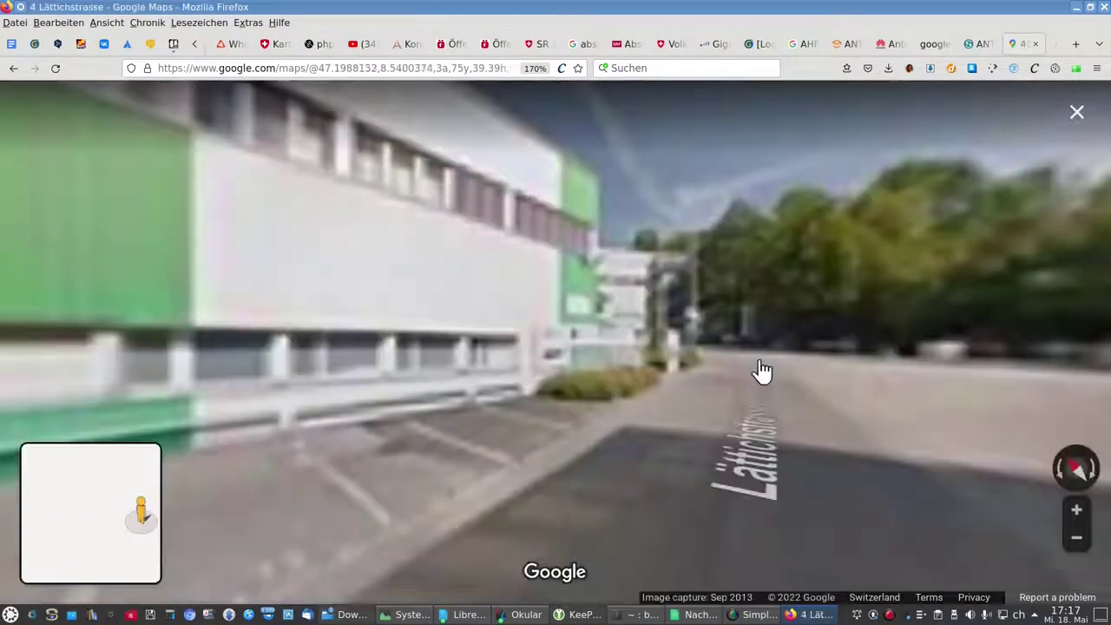
left_click_drag(759, 354, 949, 347)
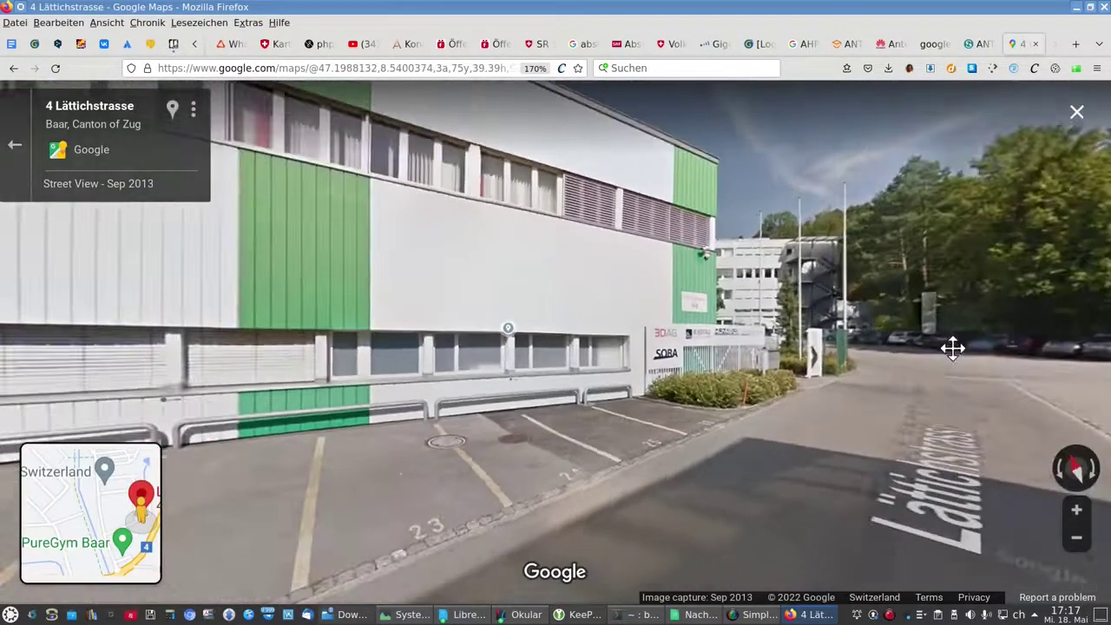
left_click(786, 377)
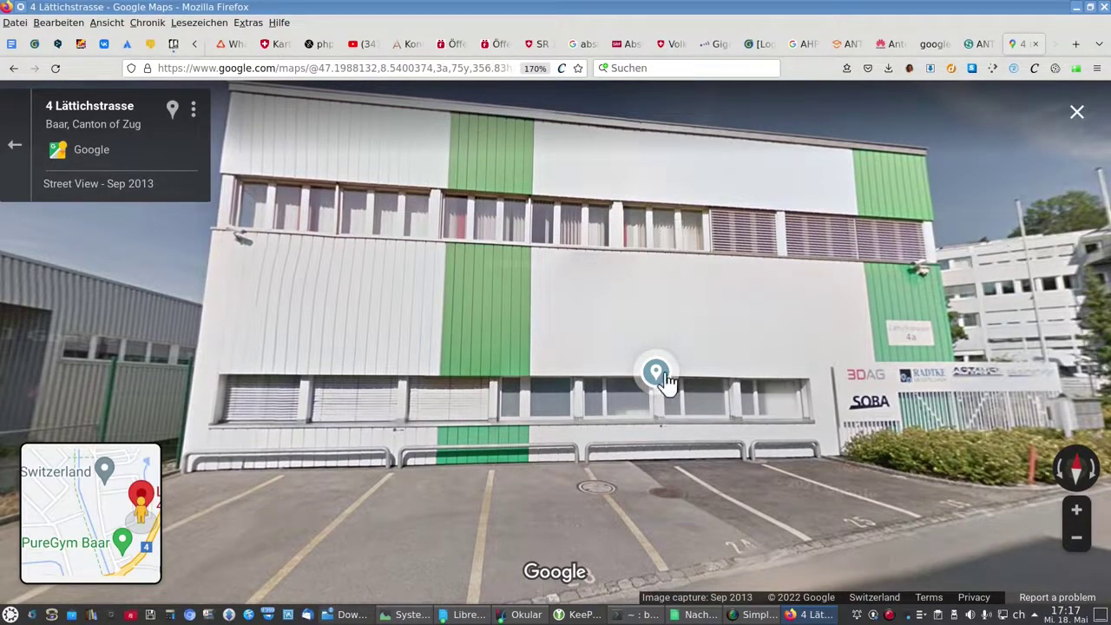
mouse_move(660, 408)
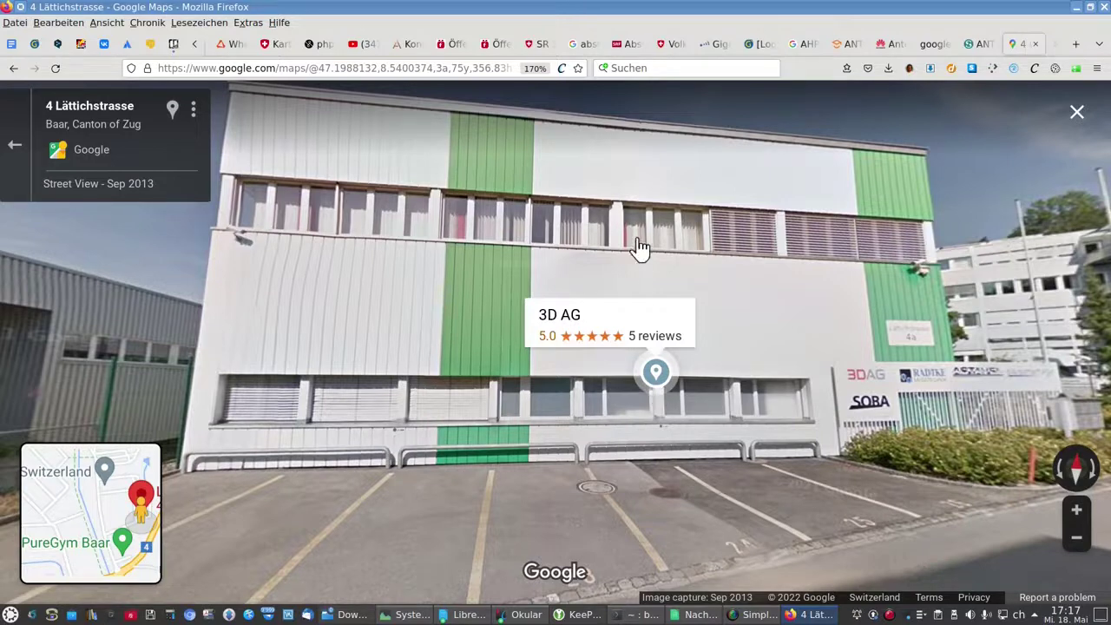
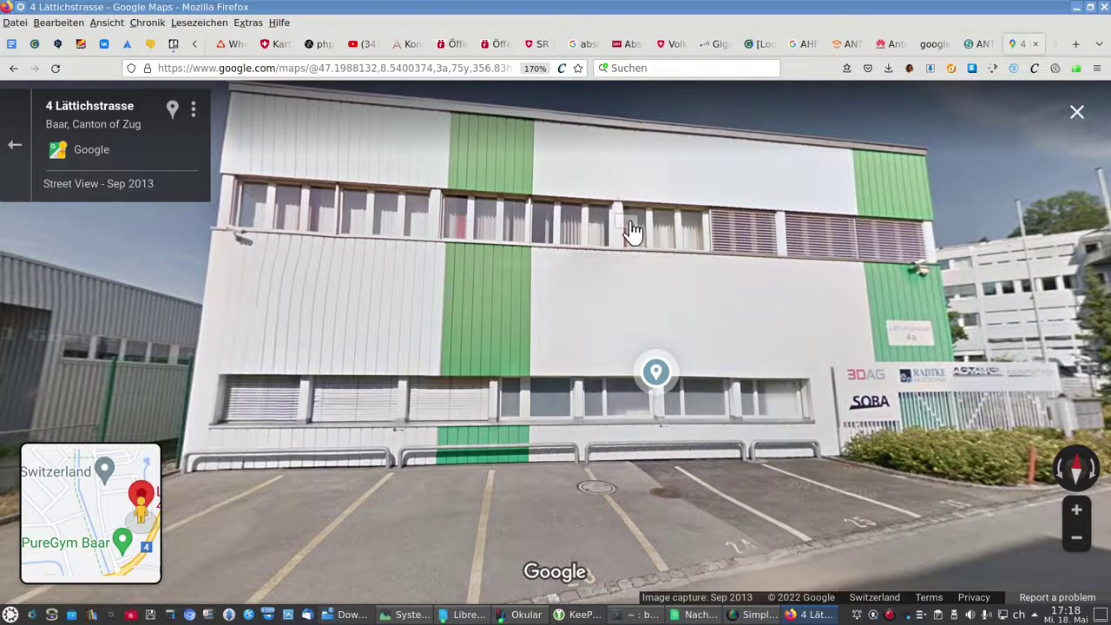
Step: Move up the road in Street View and examine the Omen building's side facade from the parking area
left_click_drag(675, 243, 547, 245)
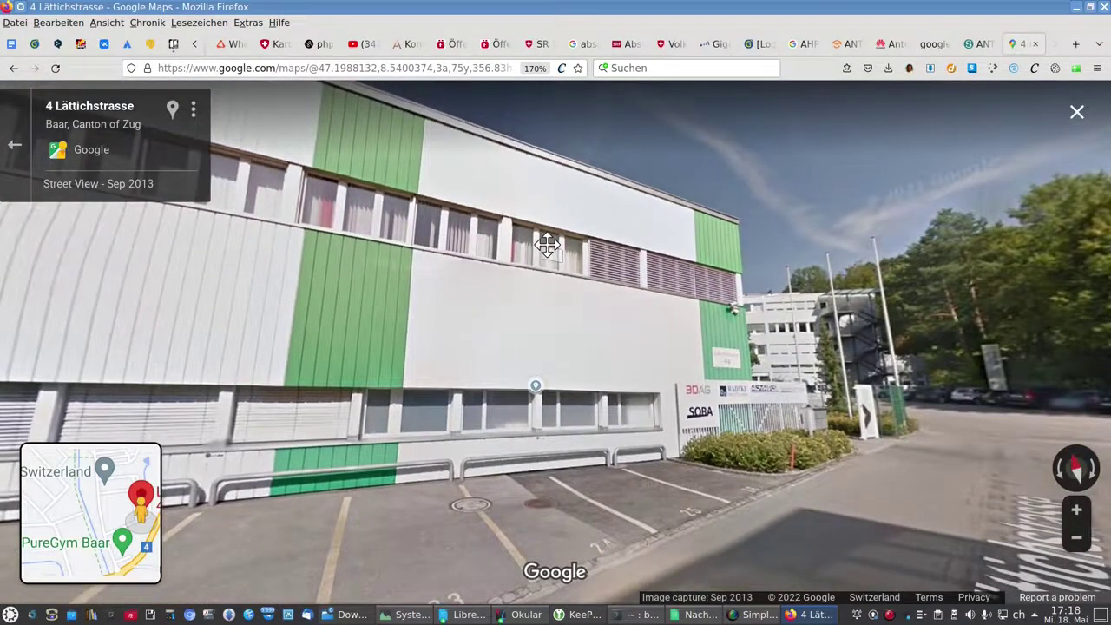
left_click(934, 422)
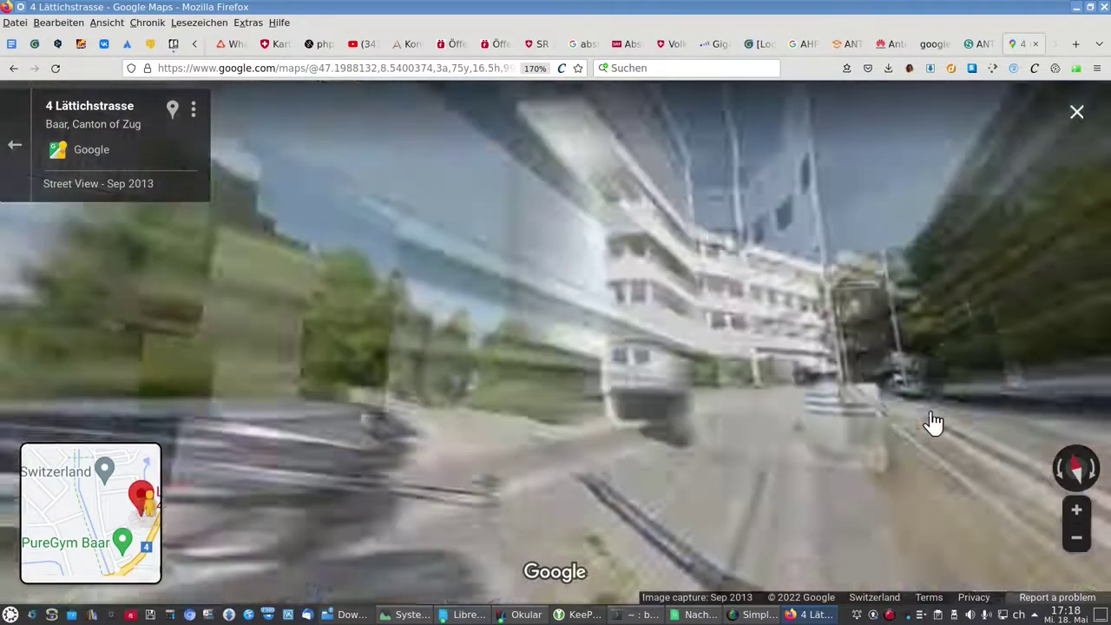
left_click_drag(533, 415, 796, 364)
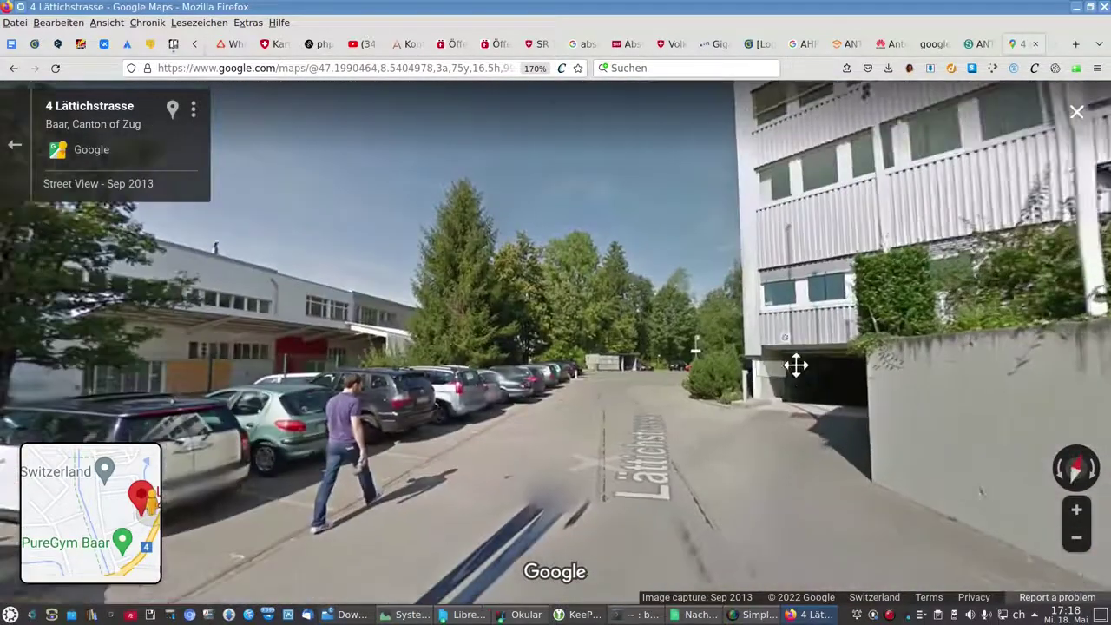
left_click_drag(568, 411, 900, 360)
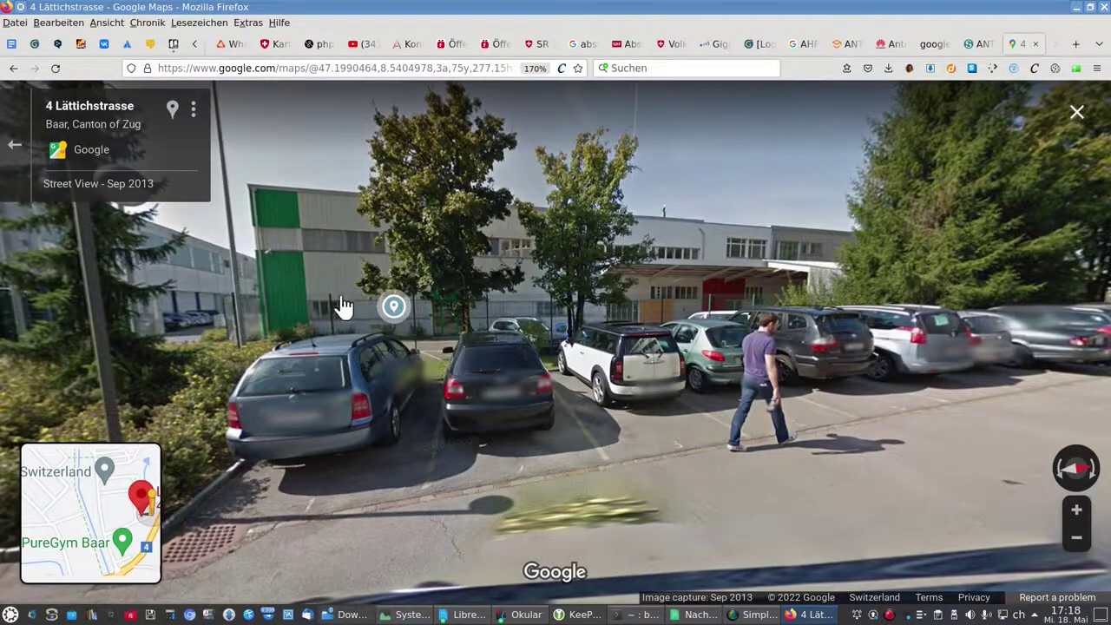
left_click(402, 439)
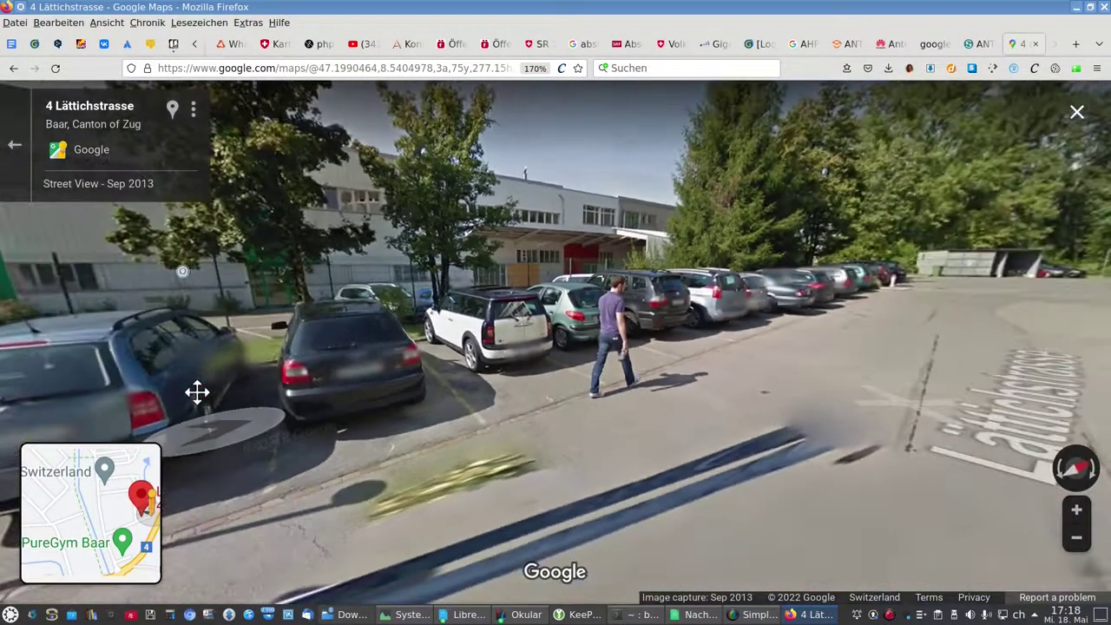
left_click(855, 368)
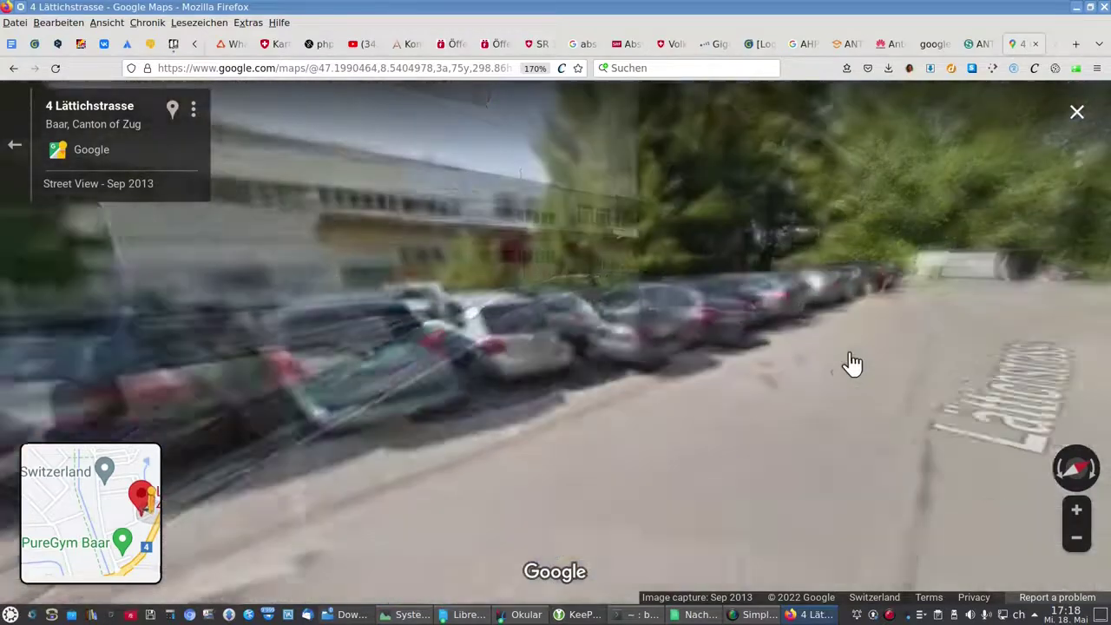
left_click_drag(377, 434, 1017, 295)
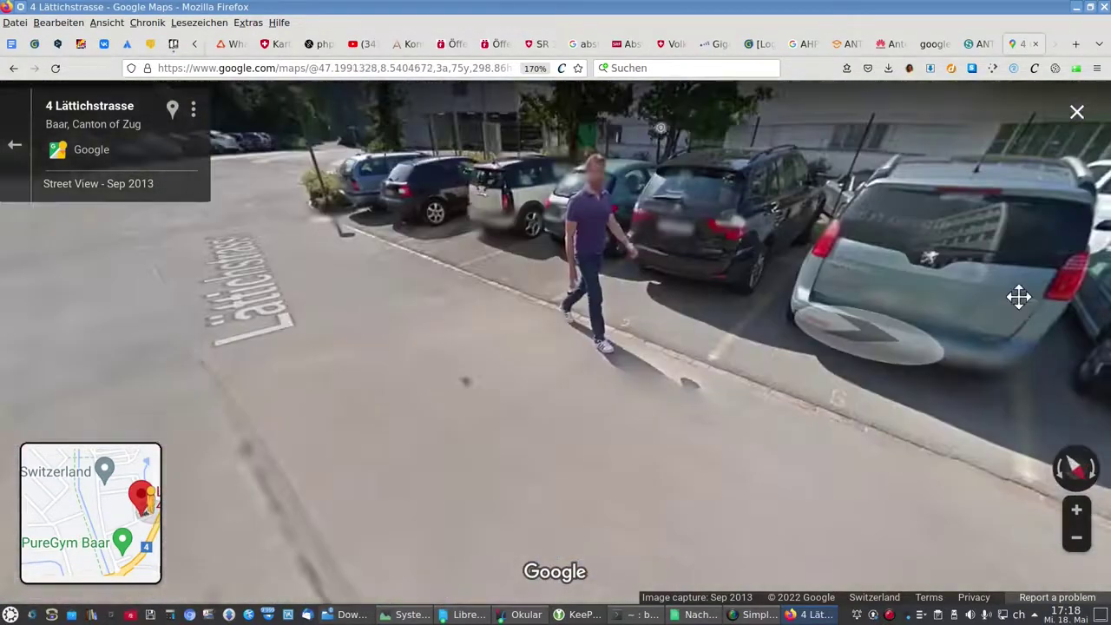
left_click_drag(211, 372, 293, 550)
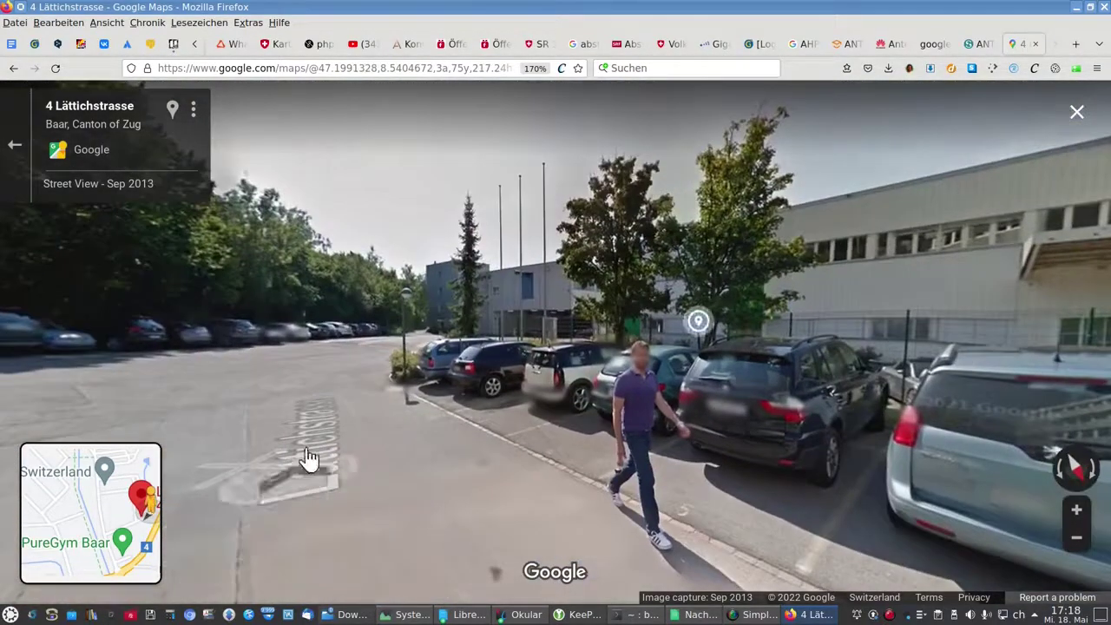
left_click(345, 348)
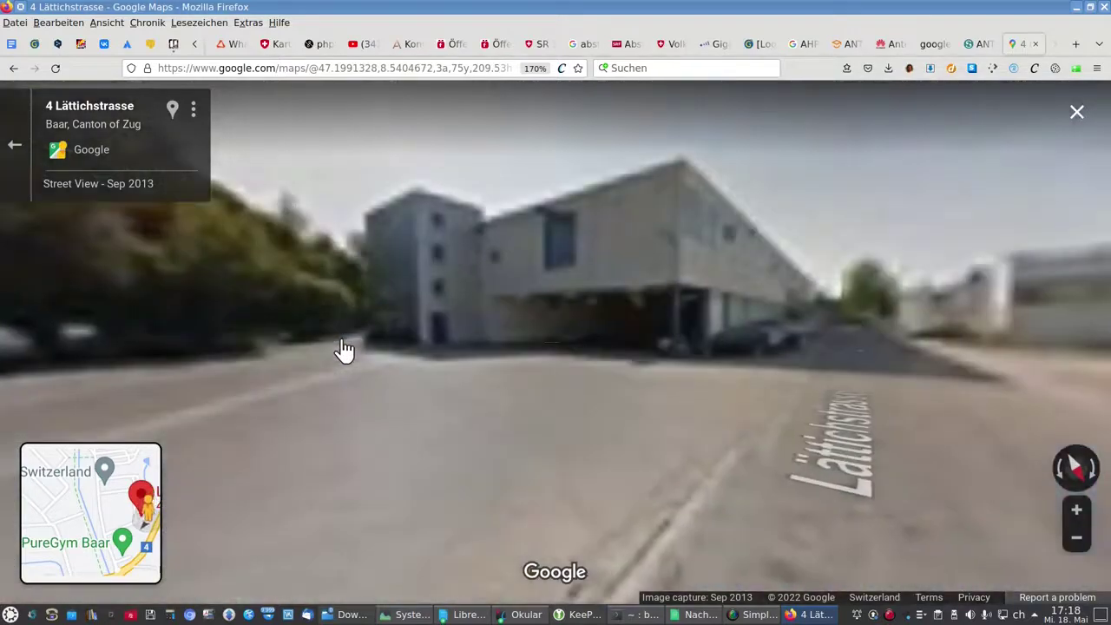
Step: Return in Street View to the building's entrance corner and compare its storeys with those of the neighbouring office block
left_click(390, 399)
left_click_drag(838, 342, 258, 355)
left_click_drag(887, 343, 222, 344)
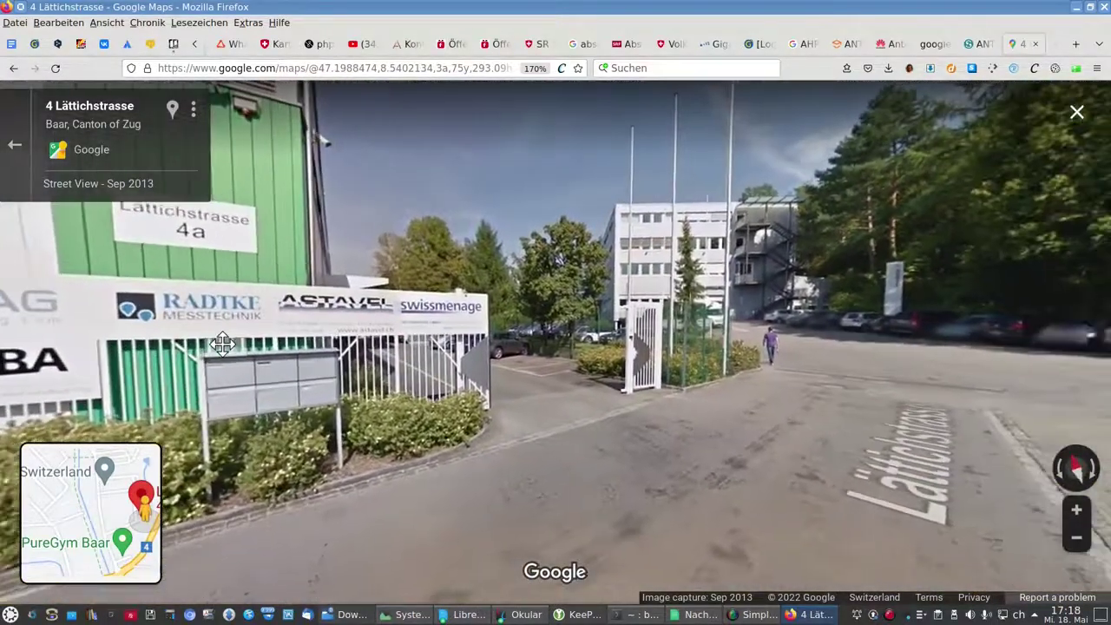
left_click(1026, 392)
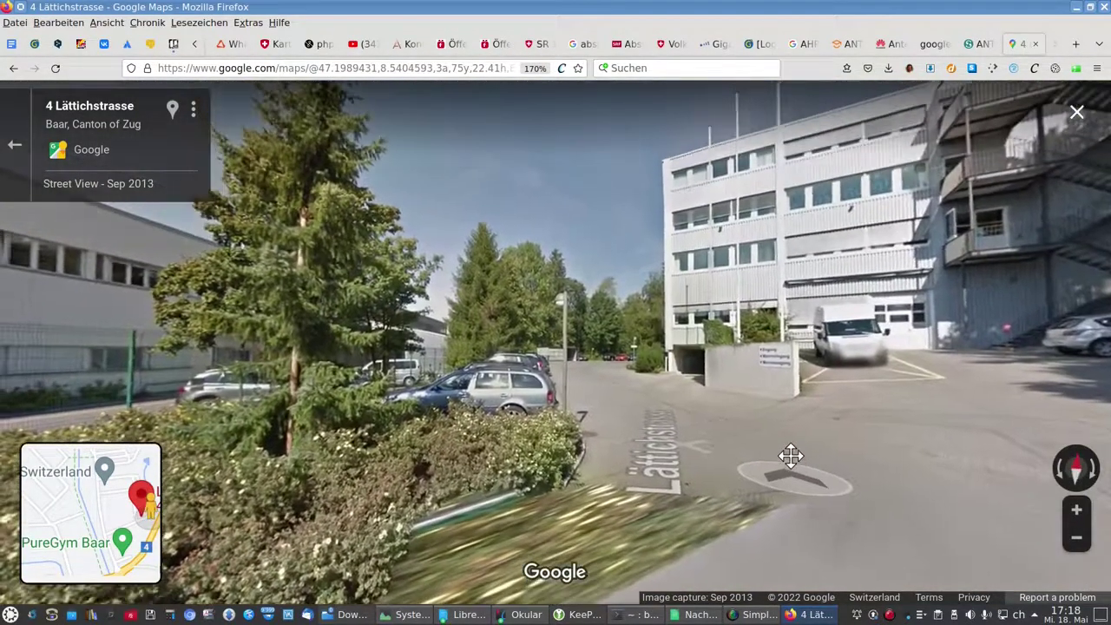
left_click_drag(790, 455, 1017, 489)
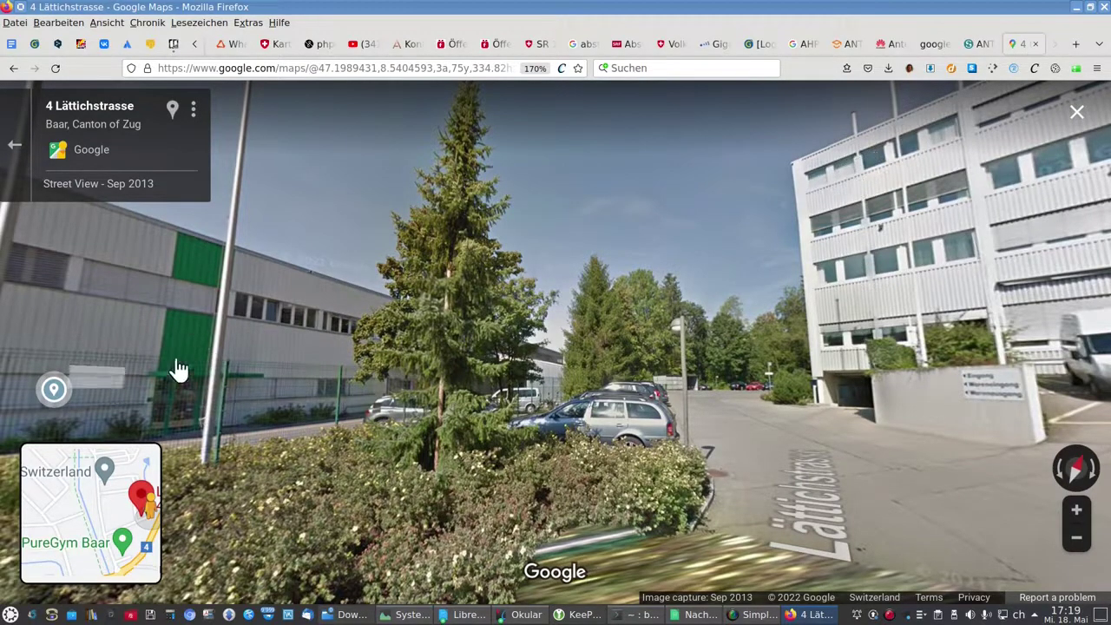
left_click(154, 377)
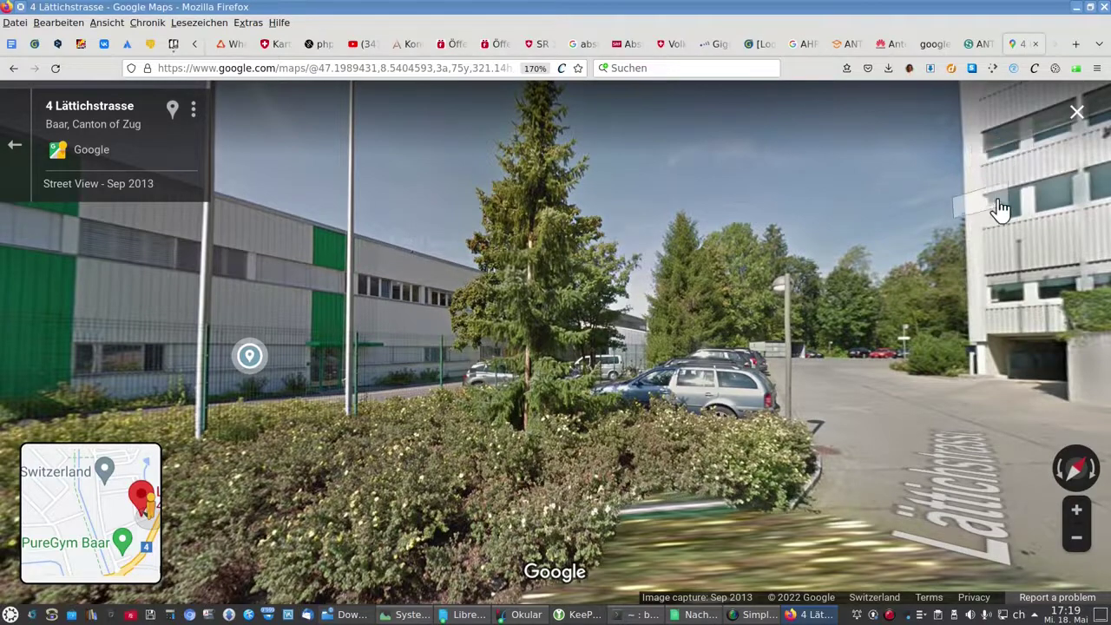
left_click_drag(938, 228, 869, 280)
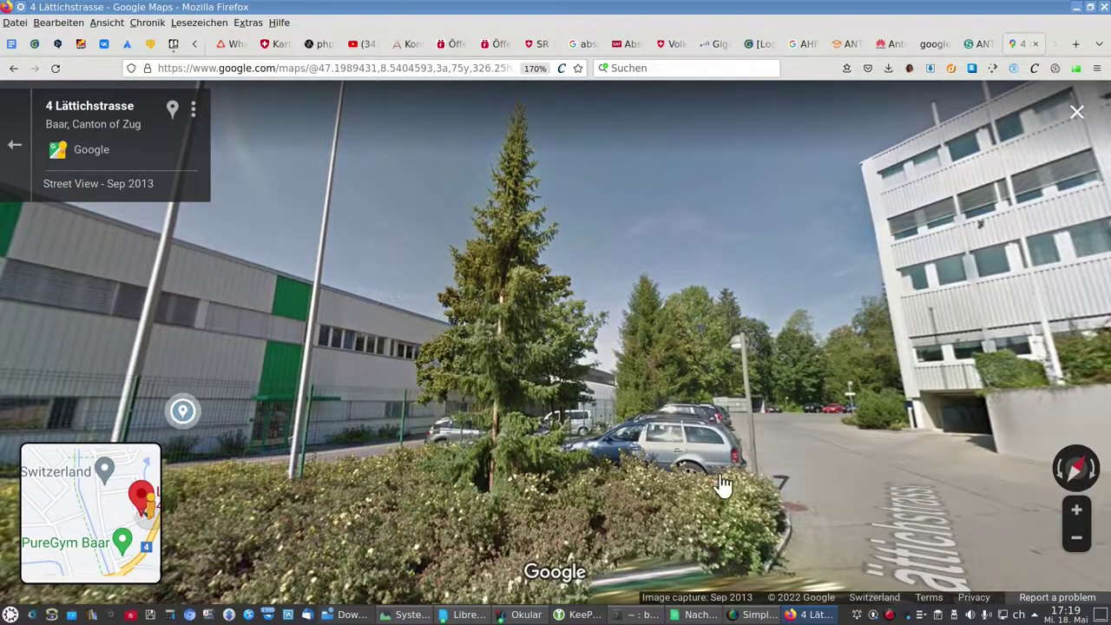
Step: Switch to LibreOffice Calc and test a storey count of 3 in D12 of the Höhenkote sheet before restoring 2
left_click(710, 617)
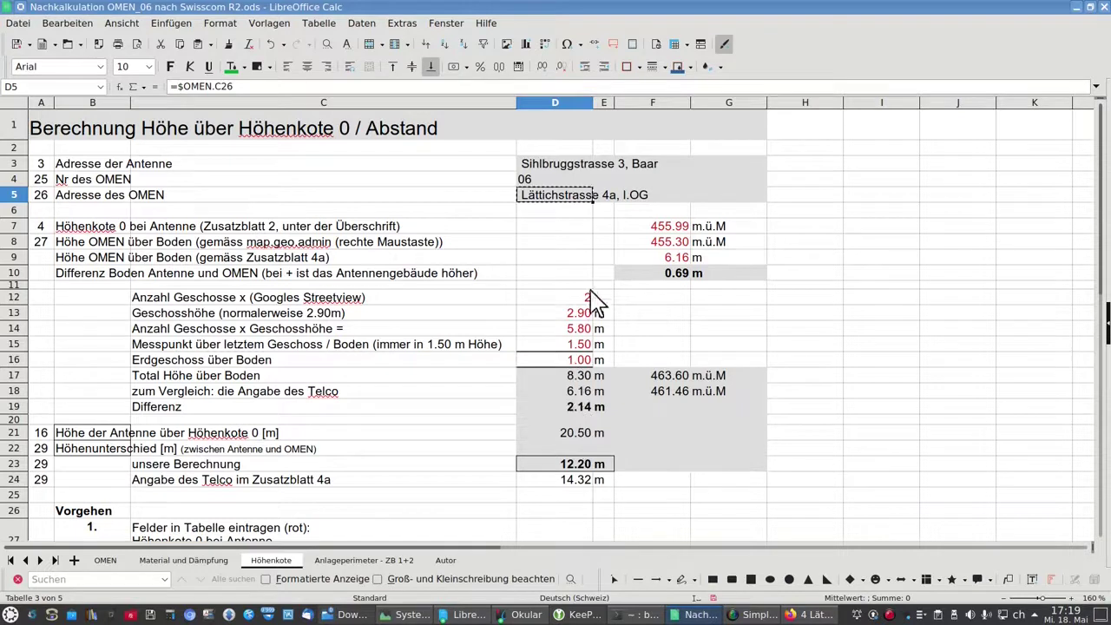
left_click(564, 298)
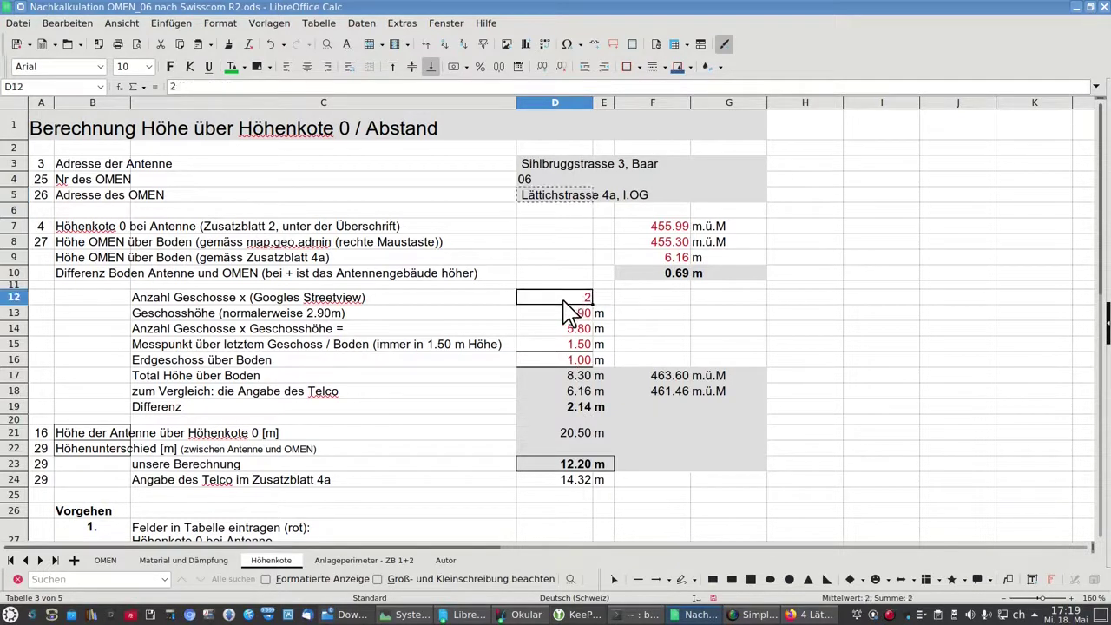
type("3")
key("Return")
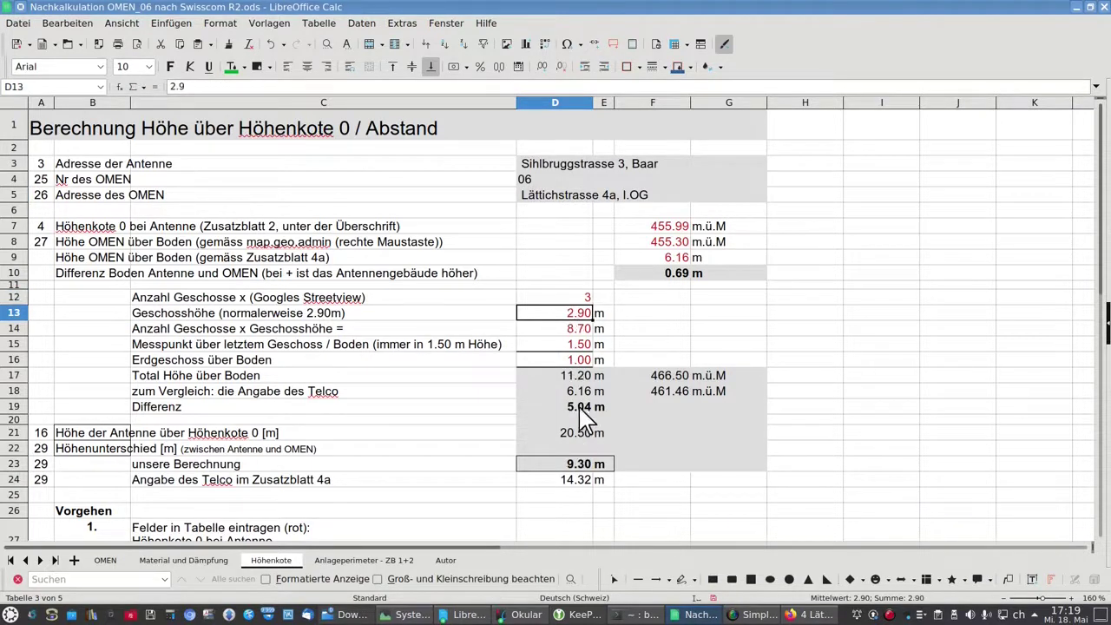
left_click(583, 300)
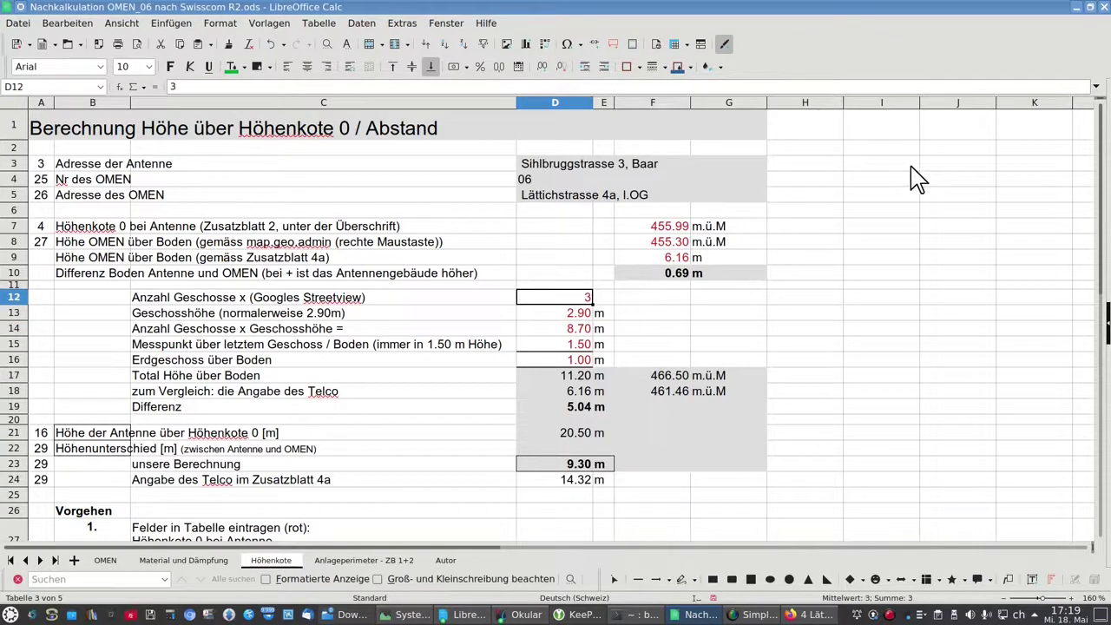
type("2")
key("Return")
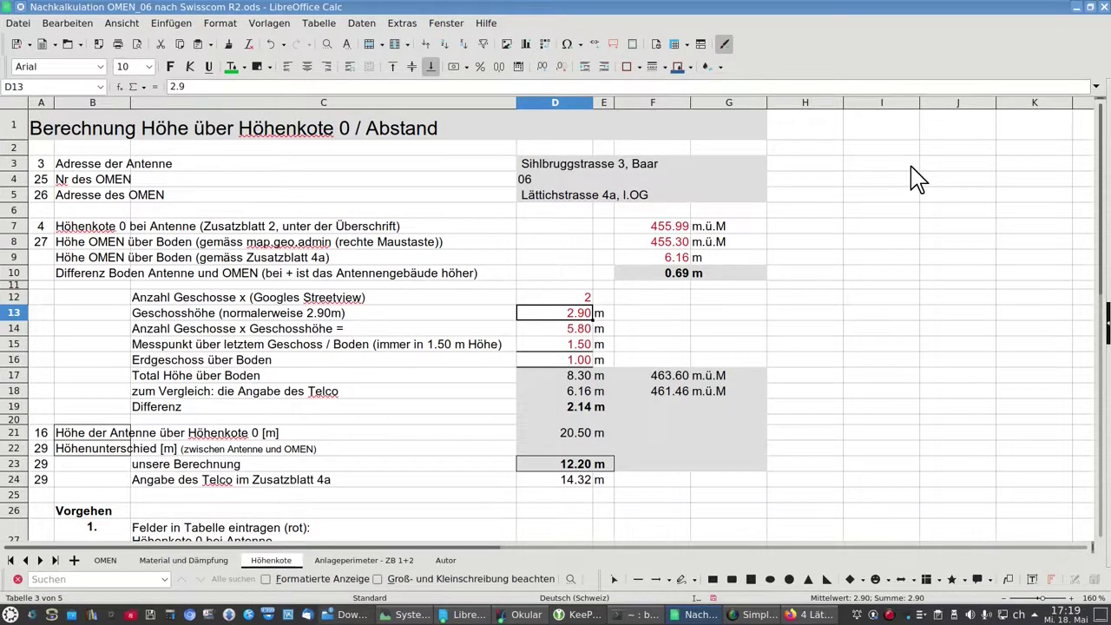
Step: Switch to Firefox to recheck the Omen building's storeys in Street View, and return to the Calc sheet
key("alt+Tab")
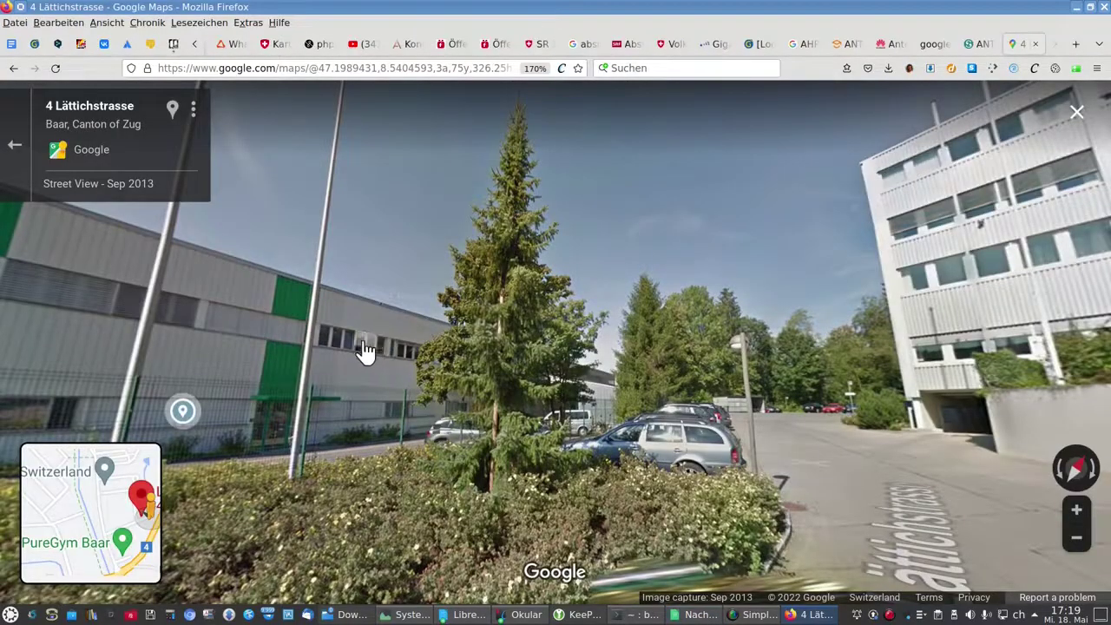
left_click_drag(286, 362, 486, 295)
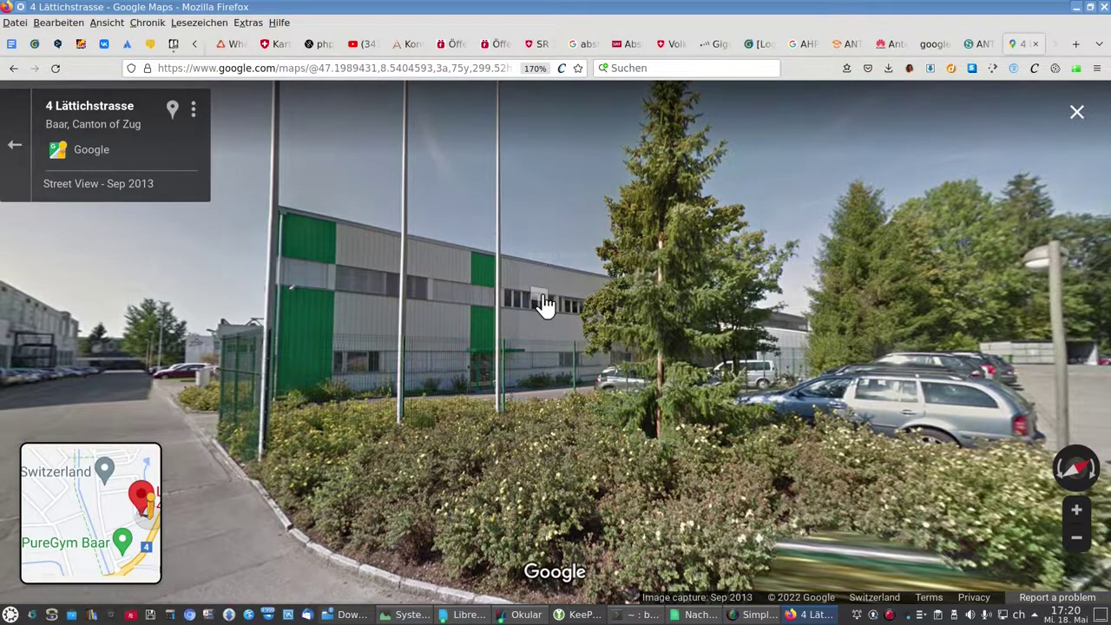
key("alt+Tab")
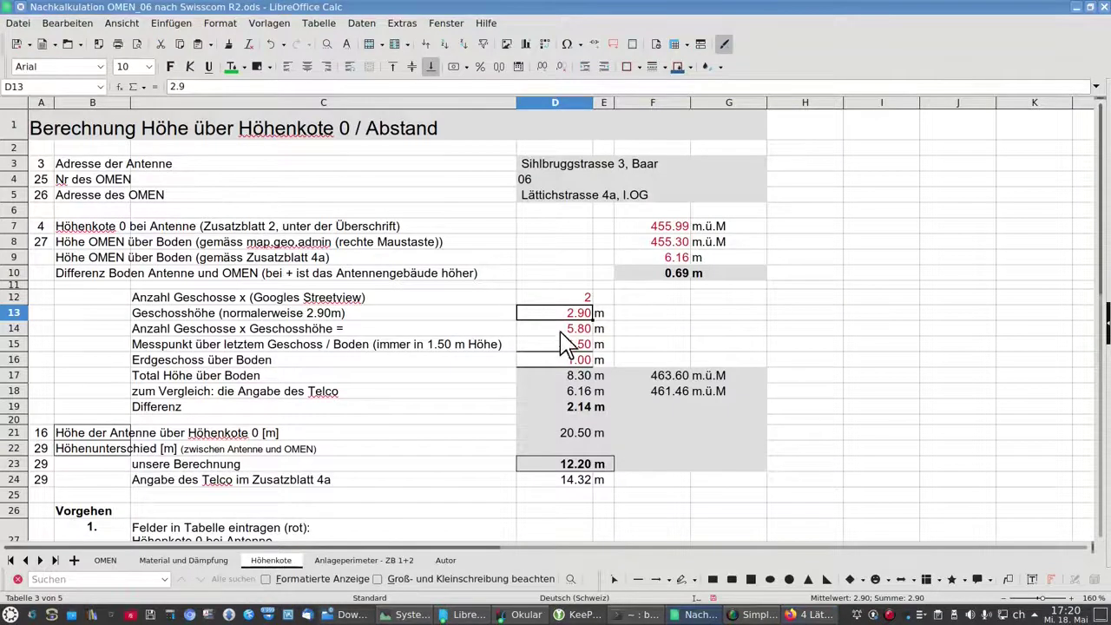
Step: Check Omen 06's height above Höhenkote 0 in J27 and the total field strength in the OMEN sheet
left_click(105, 560)
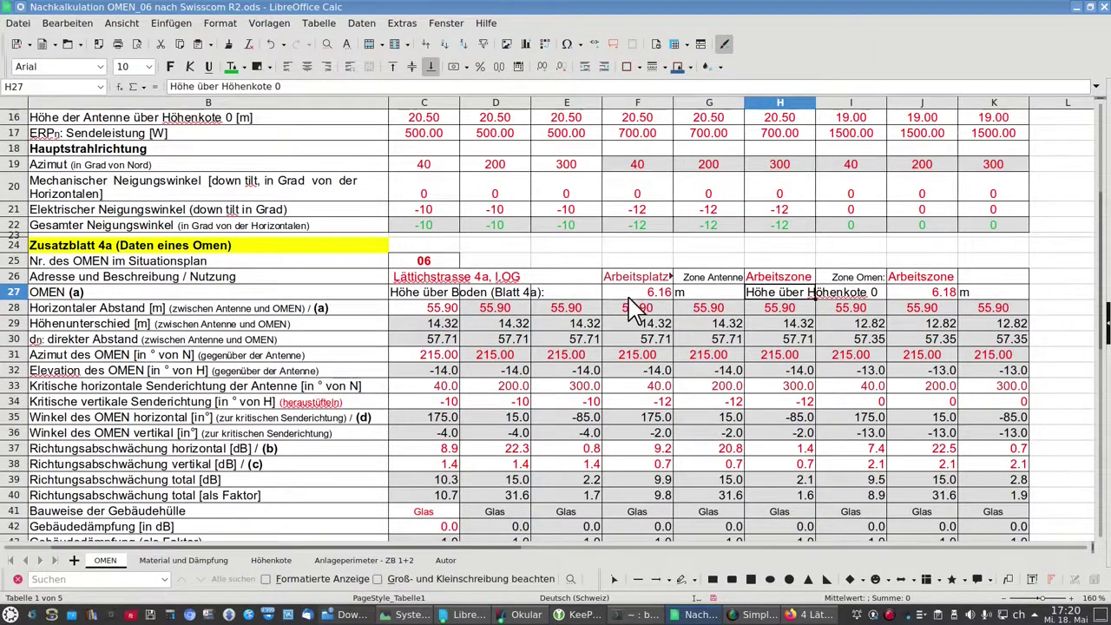
scroll(668, 328, "down", 1)
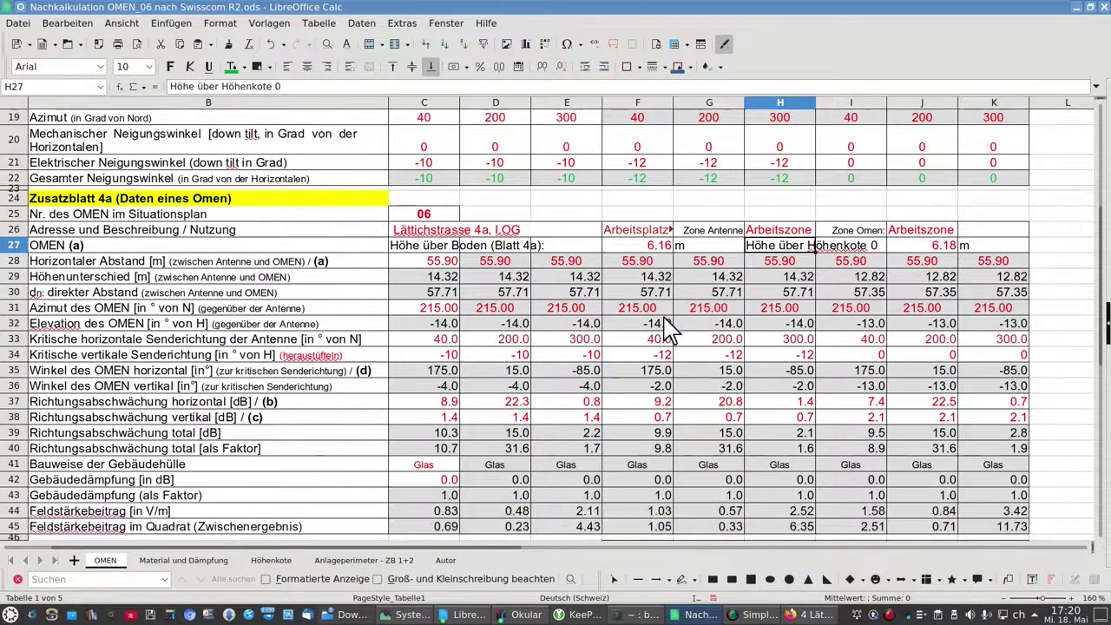
scroll(668, 328, "down", 1)
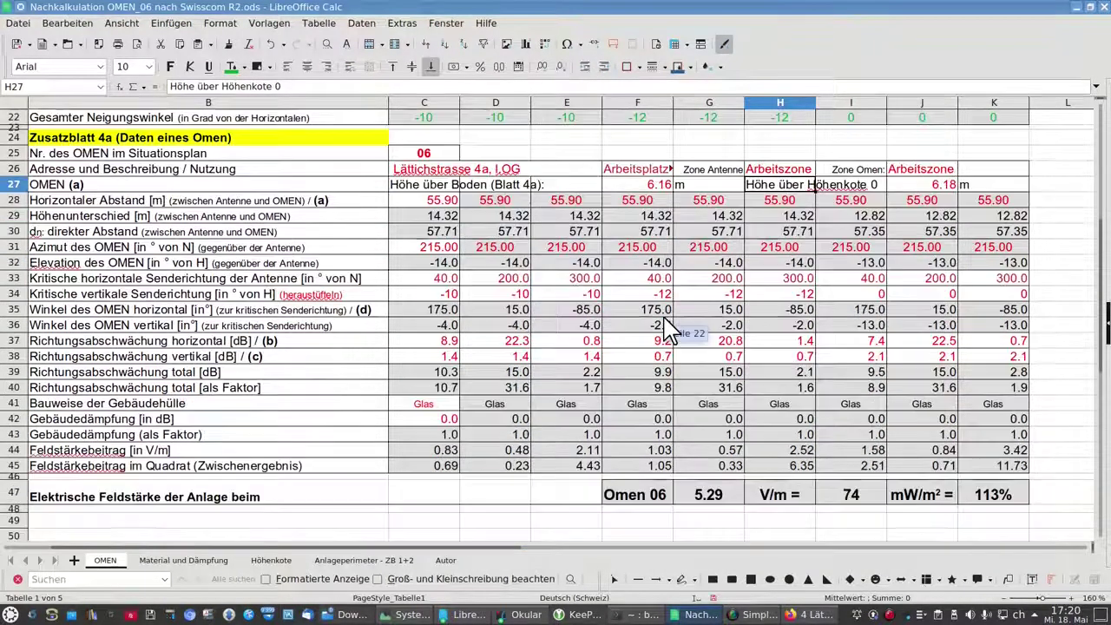
left_click(945, 186)
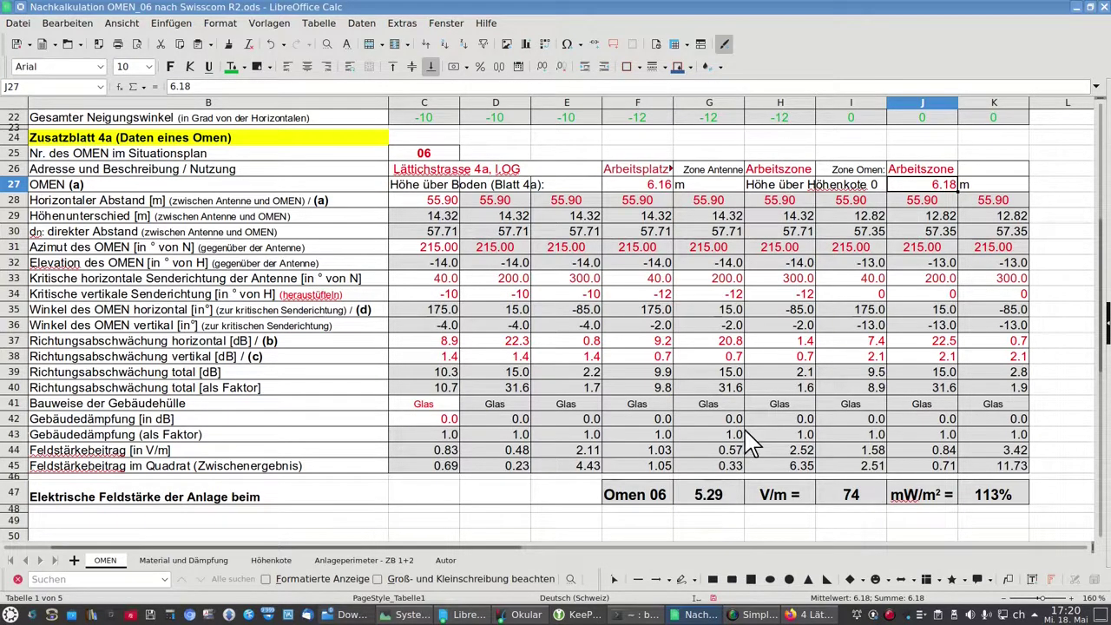
Step: Set the ERP transmit power of the 3600 MHz antenna number 7 in I17 to 300 W
scroll(752, 444, "up", 2)
scroll(751, 444, "up", 3)
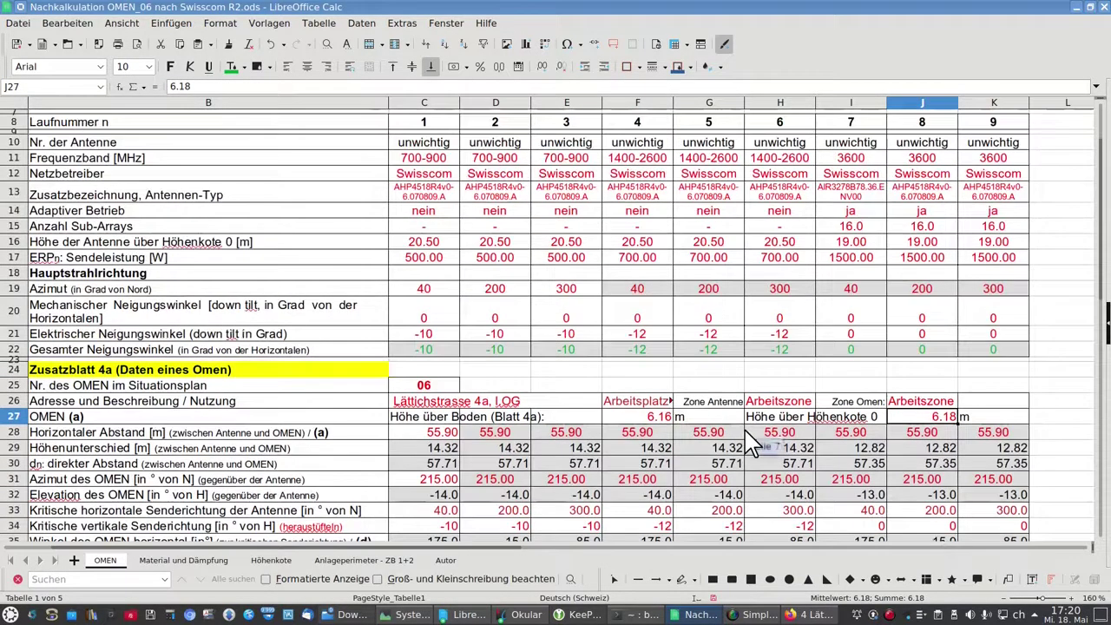
left_click(854, 259)
type("300")
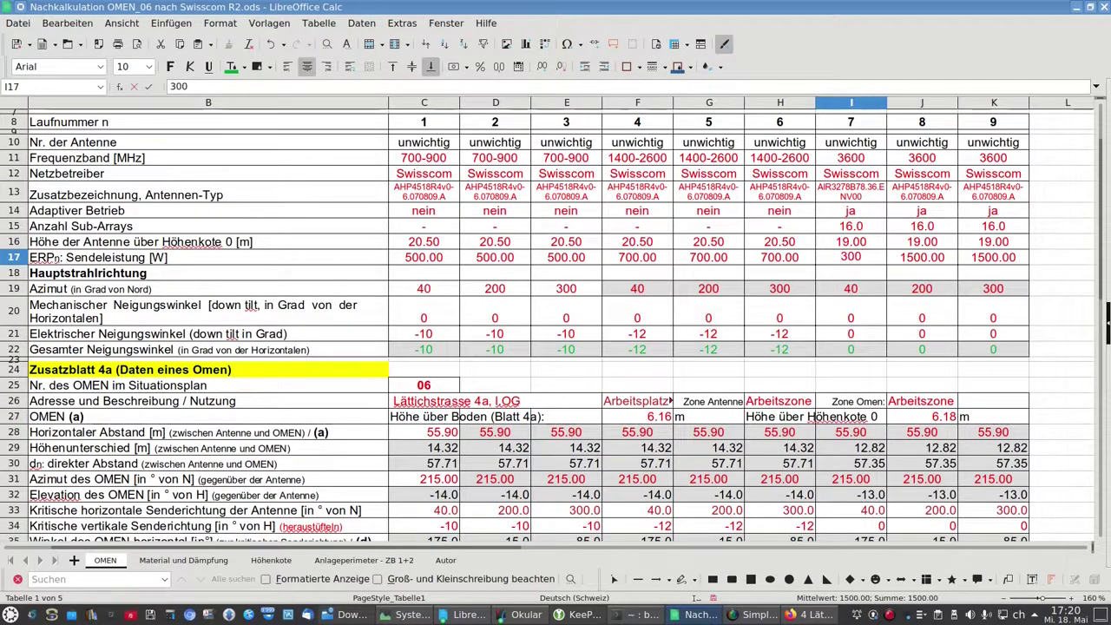
key("Return")
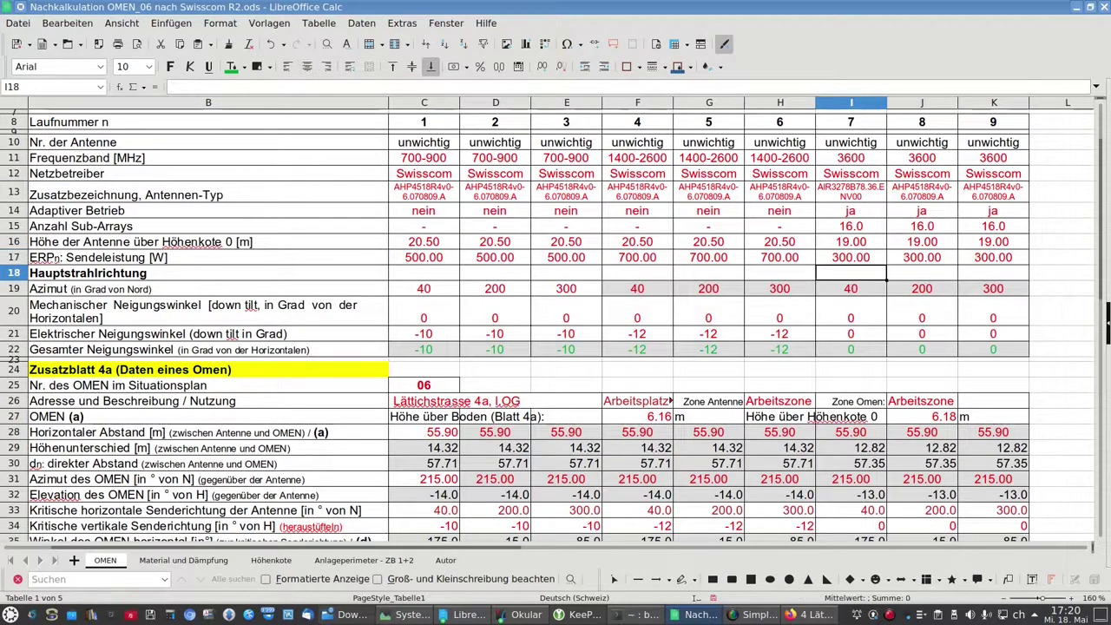
Step: Set Omen 06's height above Höhenkote 0 in J27 to 9 m
scroll(864, 211, "down", 4)
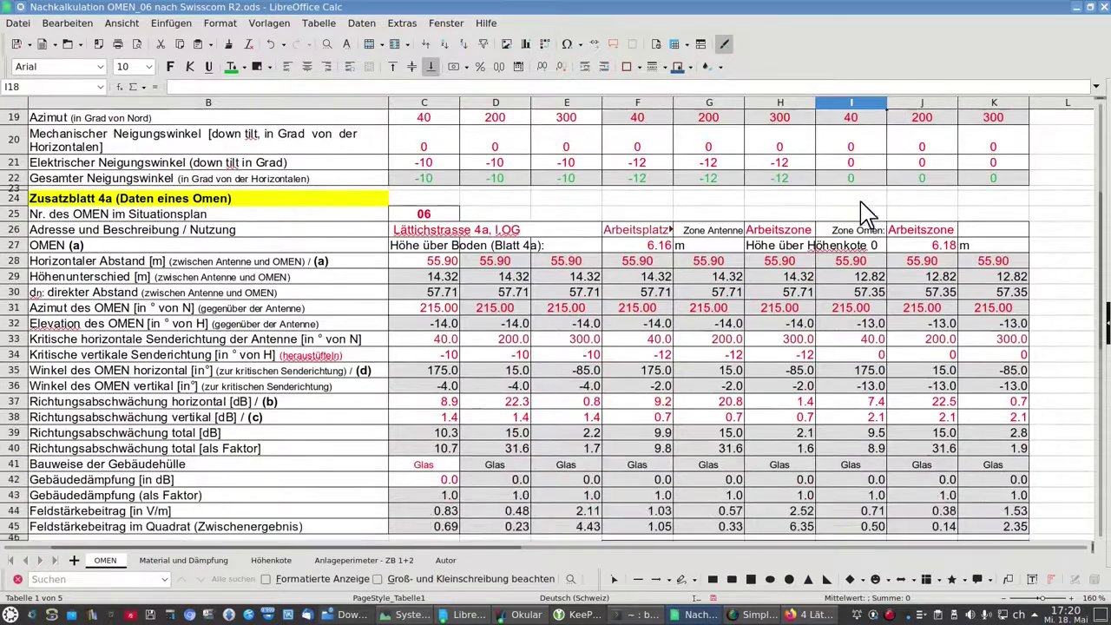
left_click(934, 245)
scroll(1101, 228, "down", 2)
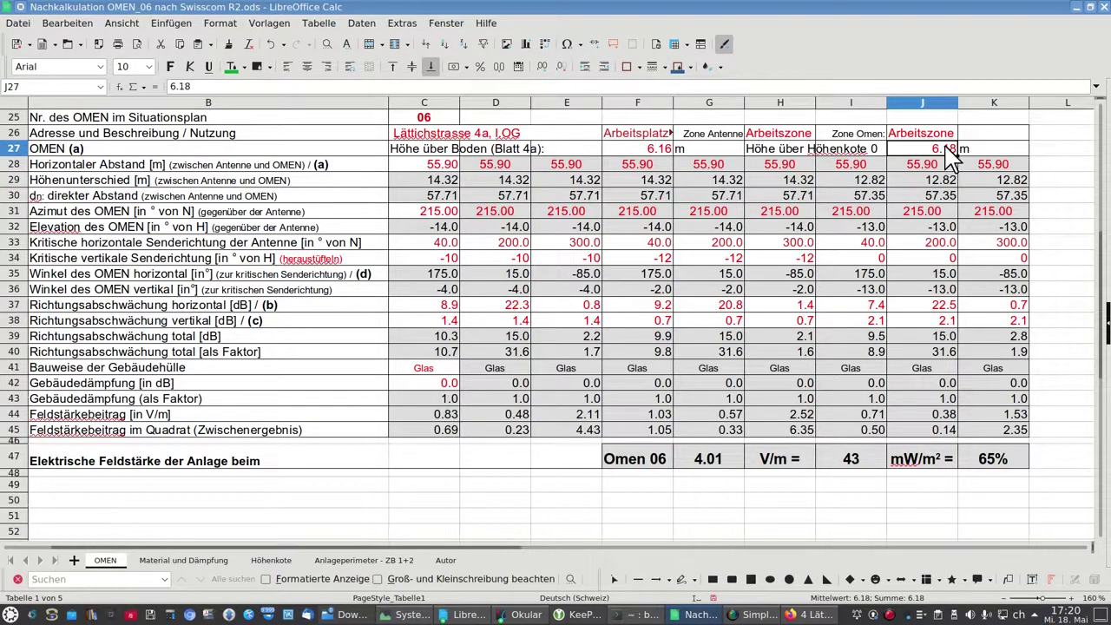
type("9")
key("Return")
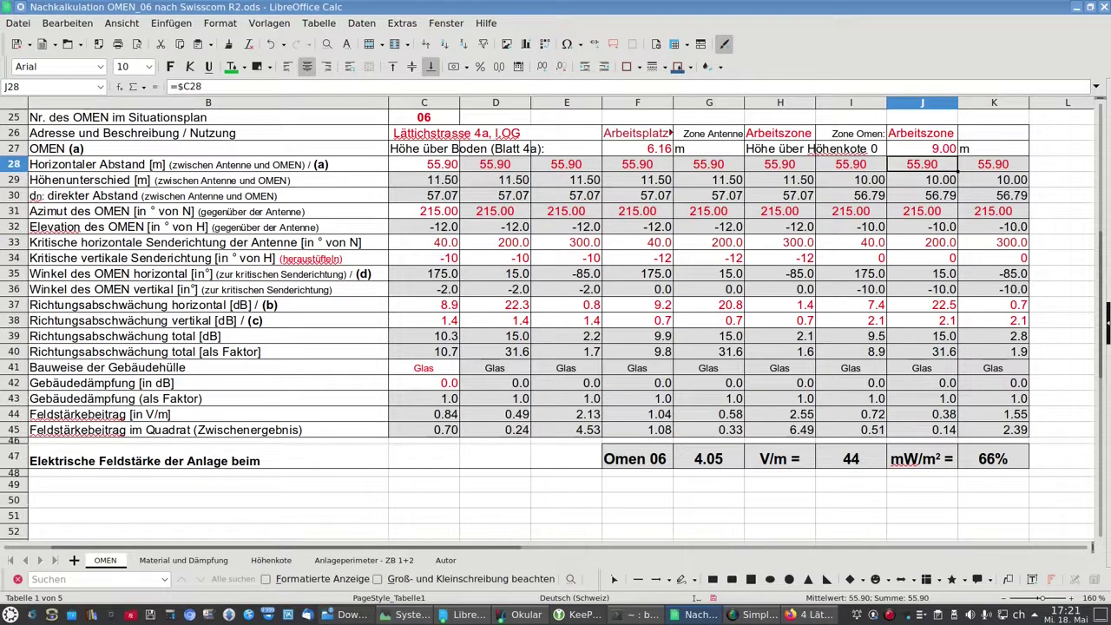
Step: Undo the height change in J27 and re-enter 9 m to compare the resulting field strengths
left_click(922, 148)
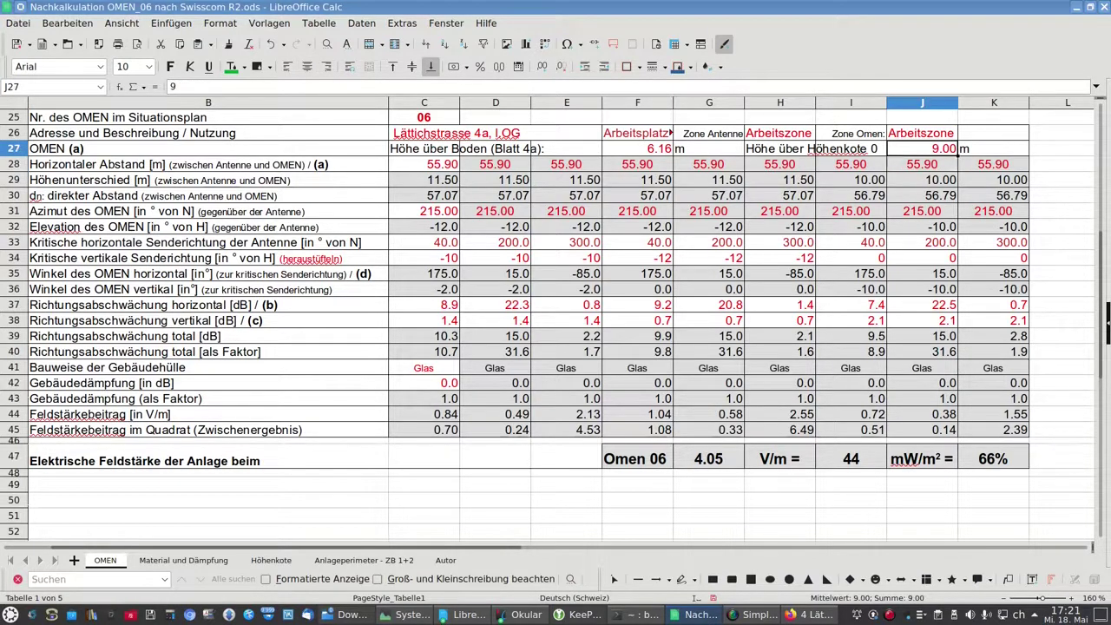
key("ctrl+z")
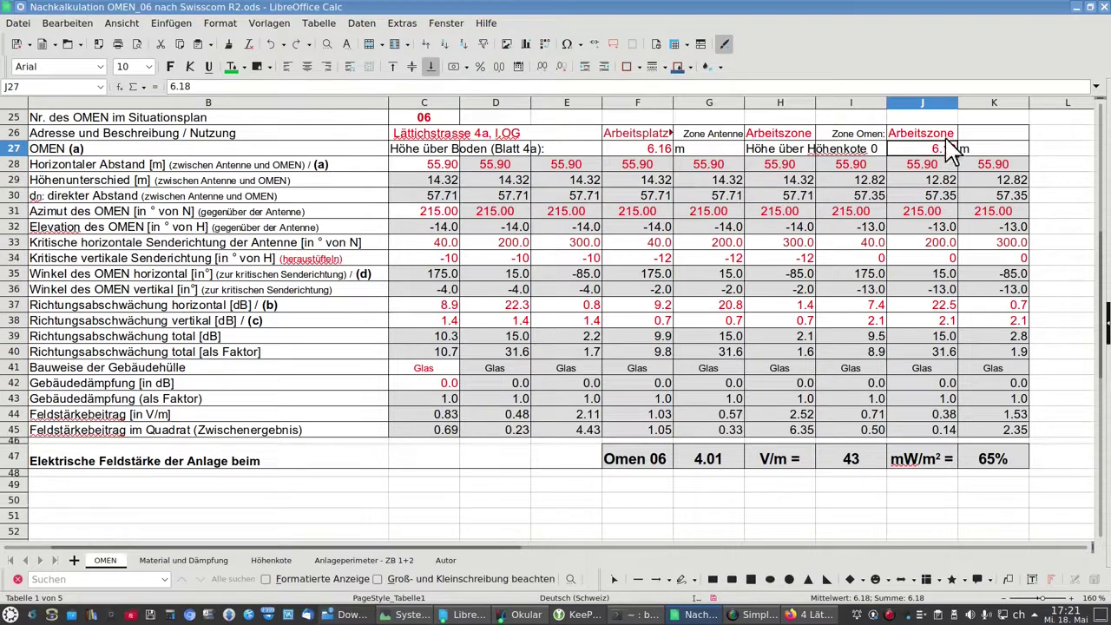
type("9")
key("Return")
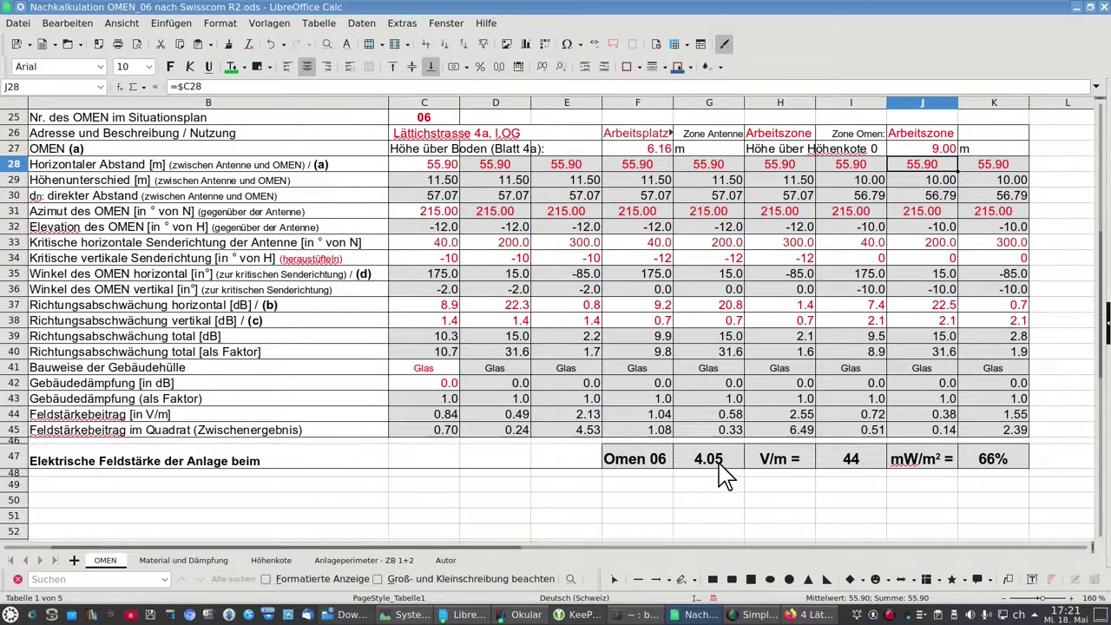
Step: Undo the 9 m entry for Omen 06's height above Höhenkote 0 in J27
left_click(940, 148)
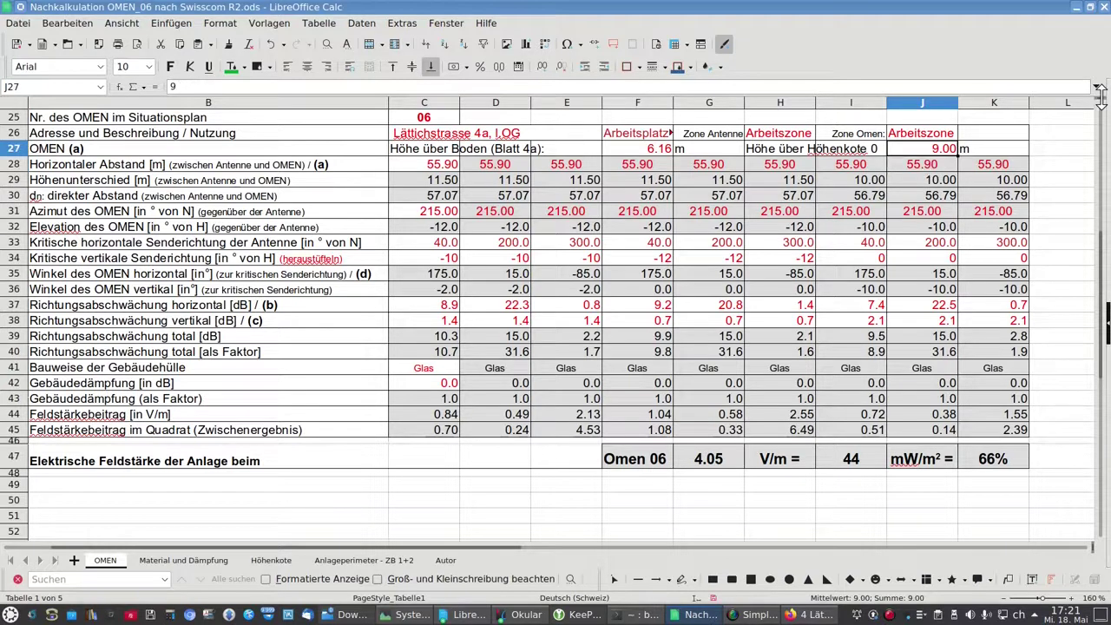
key("ctrl+z")
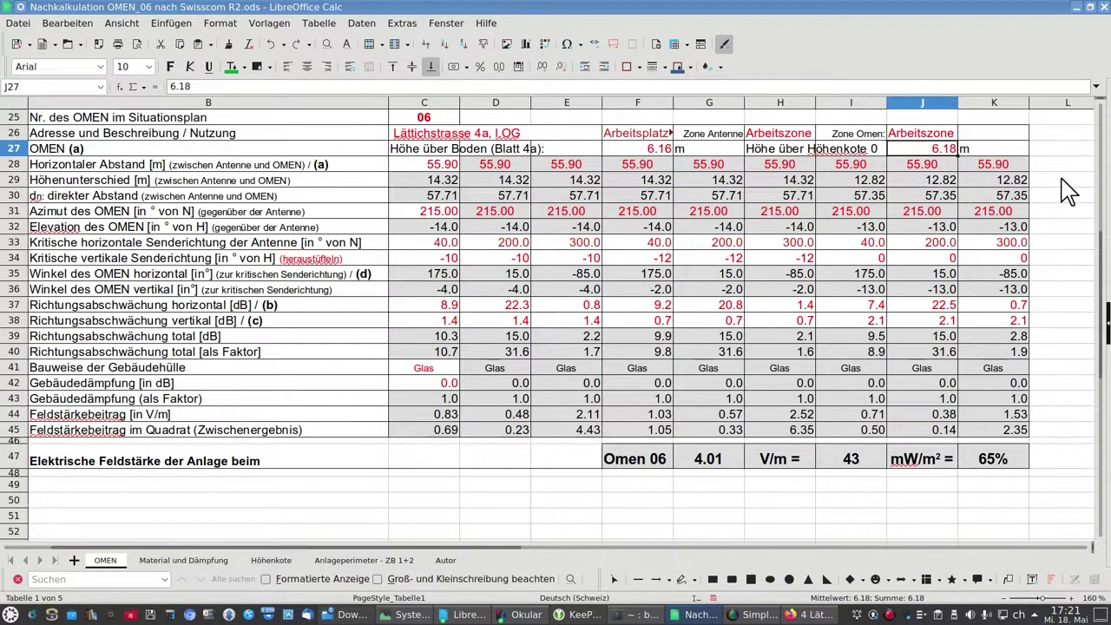
key("alt+Tab")
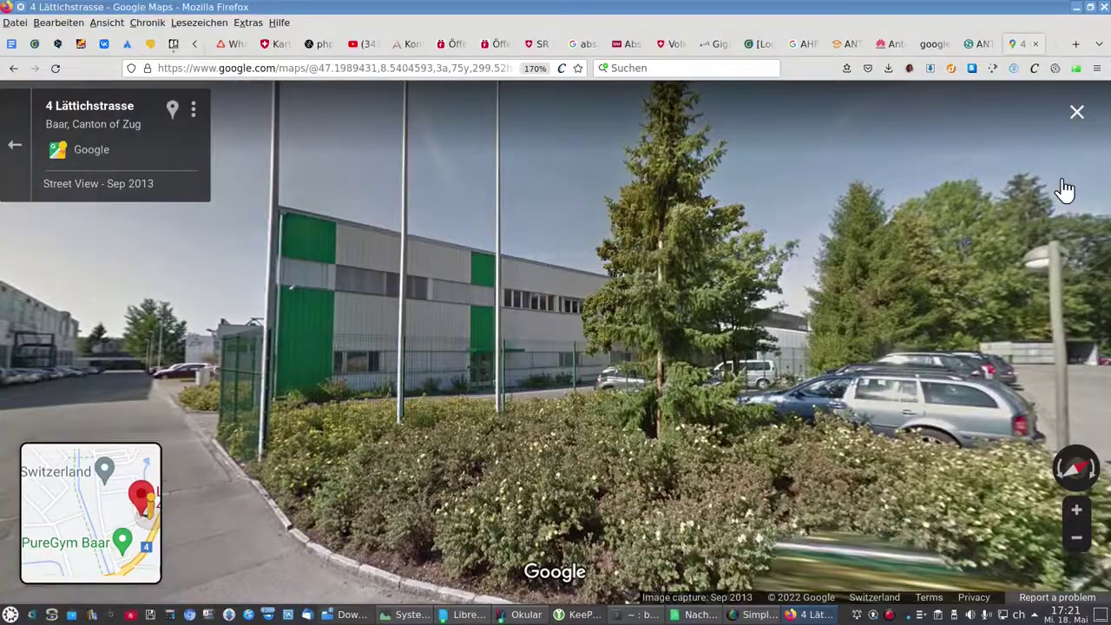
key("alt+Tab")
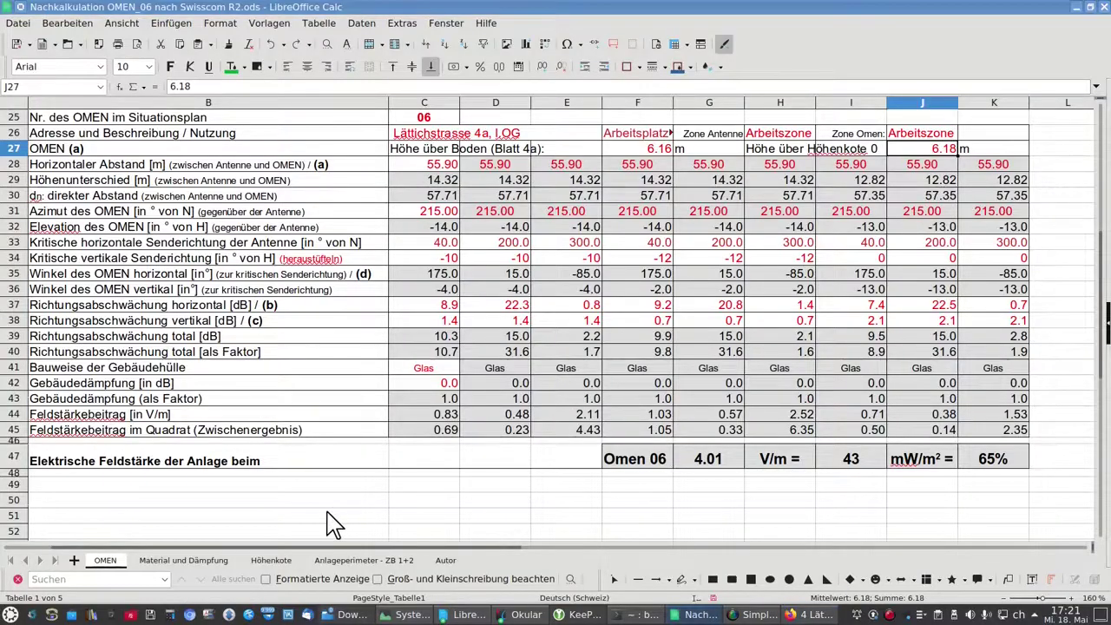
Step: Review Omen 06's height row 27 and the horizontal antenna distance in row 28 of the OMEN sheet
scroll(334, 520, "up", 2)
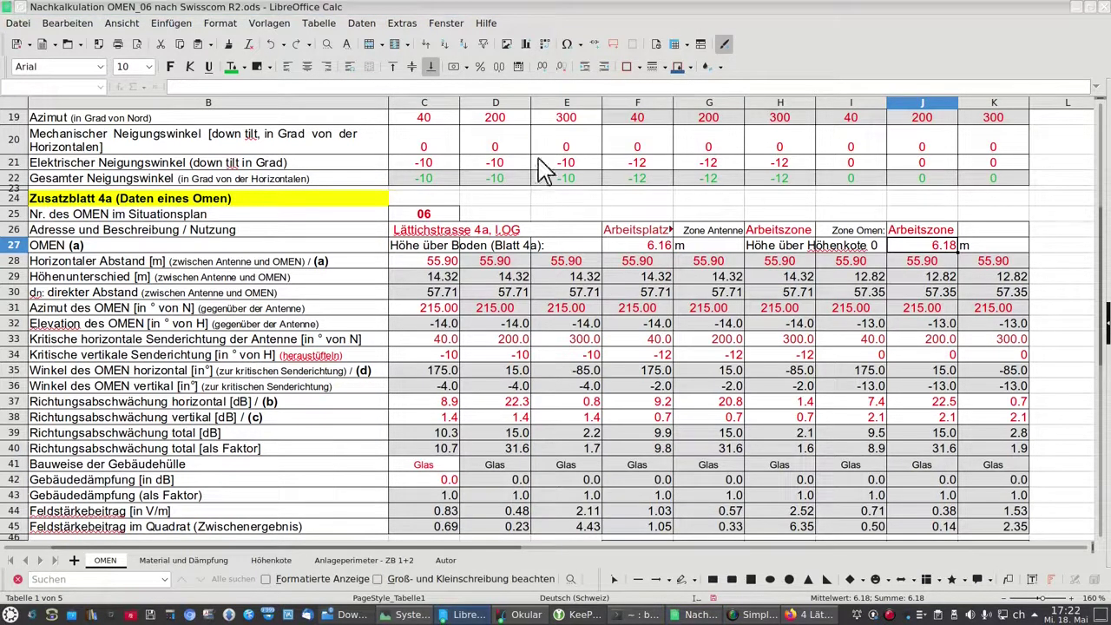
left_click(14, 246)
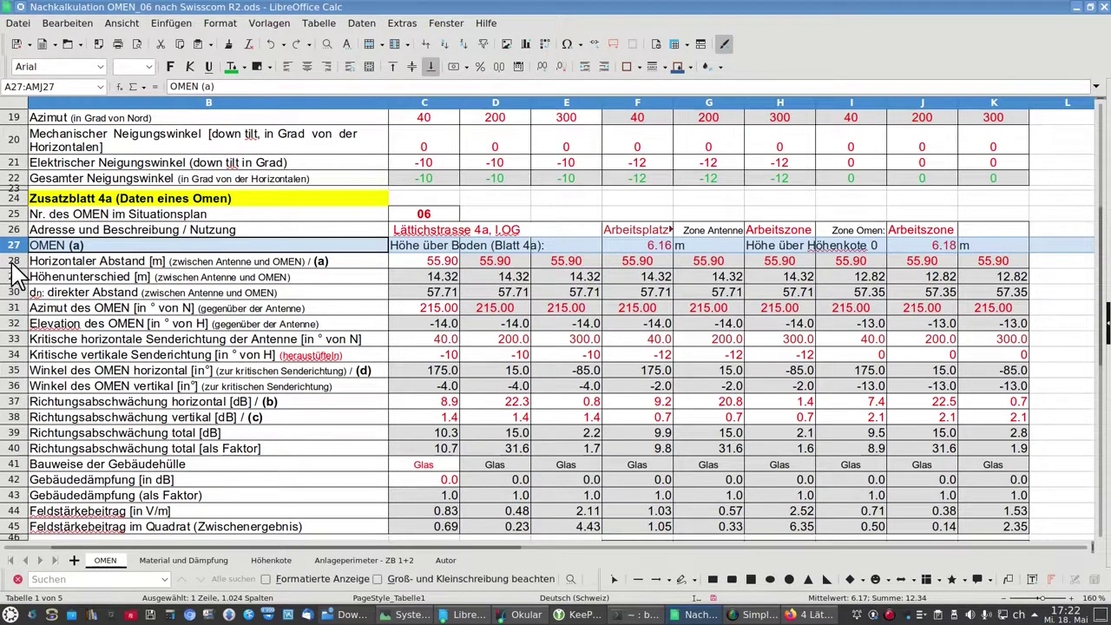
left_click(13, 262)
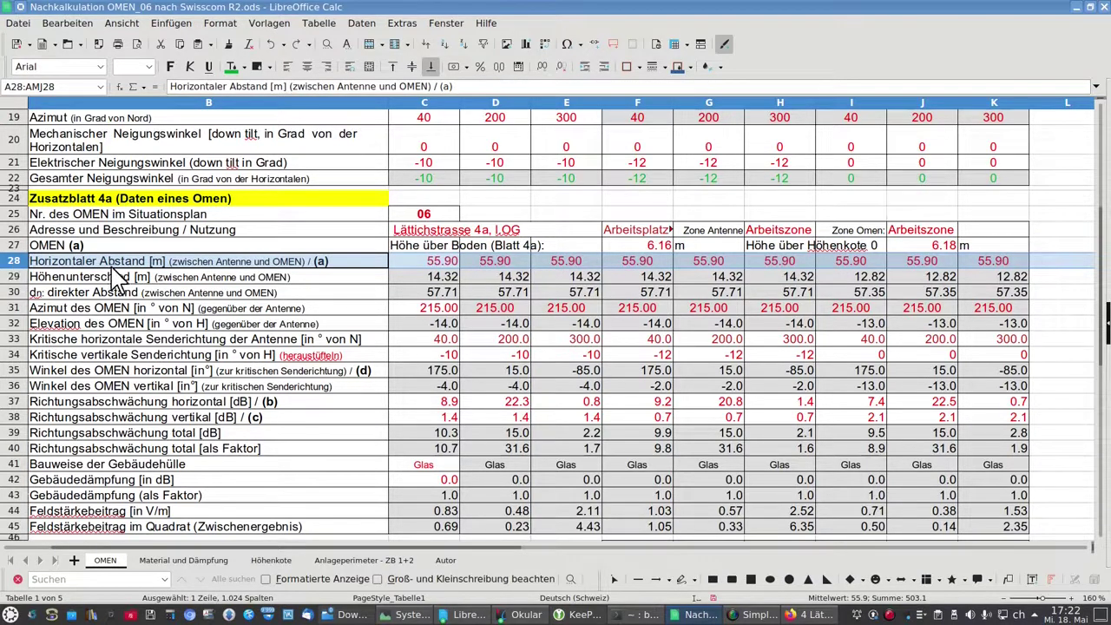
left_click(282, 260)
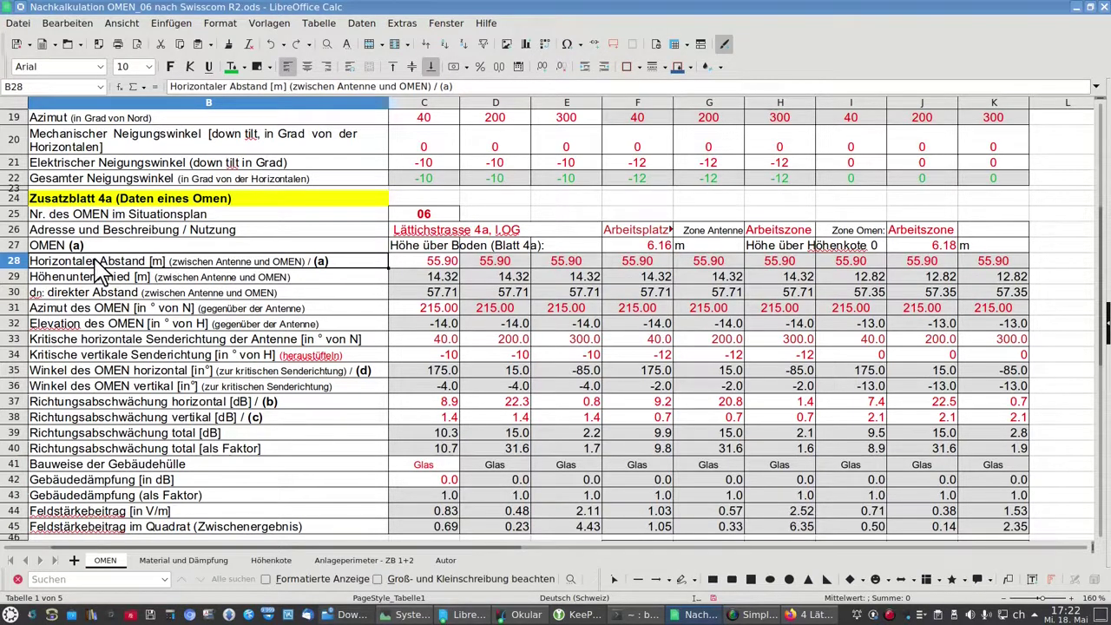
Step: Switch to the map.geo.admin.ch map in Firefox and examine the area between buildings 3b and 4a on Lättichstrasse
left_click(810, 614)
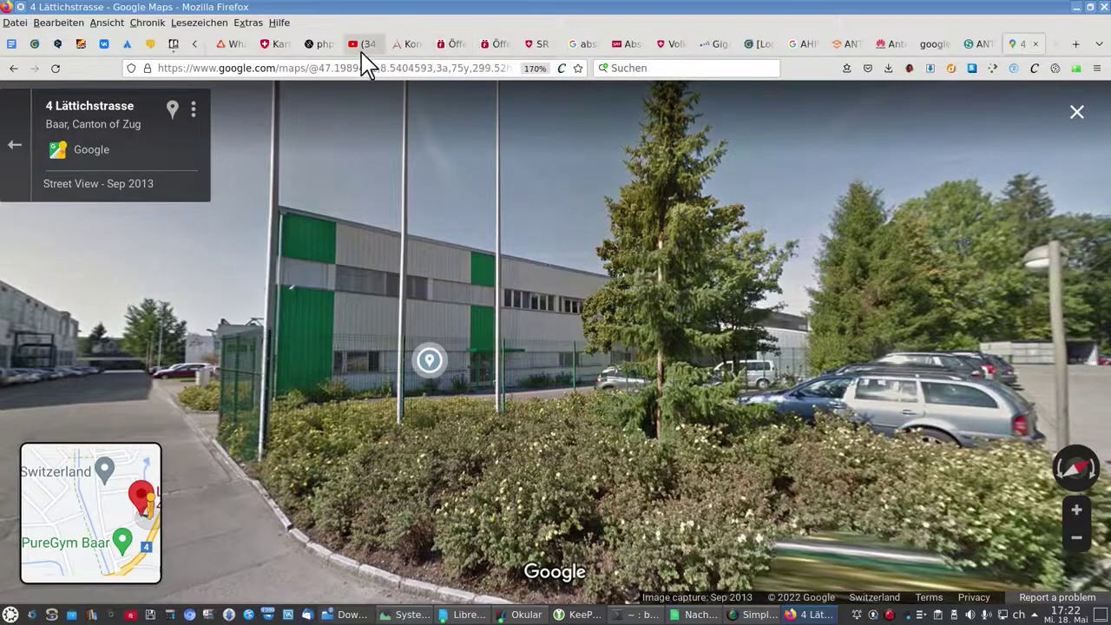
left_click(533, 43)
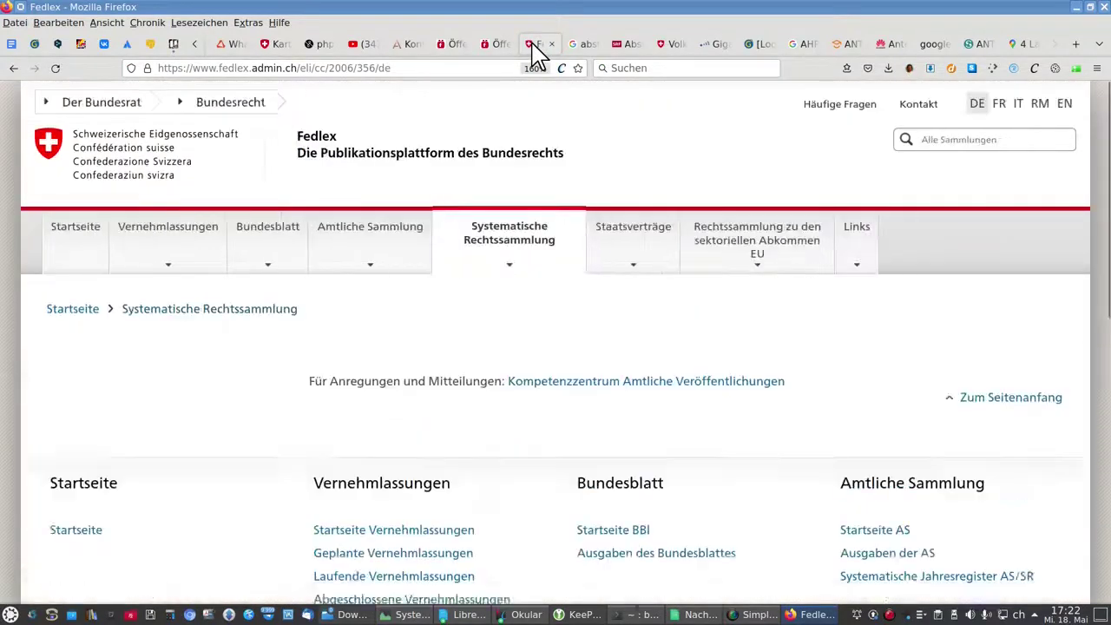
left_click(667, 48)
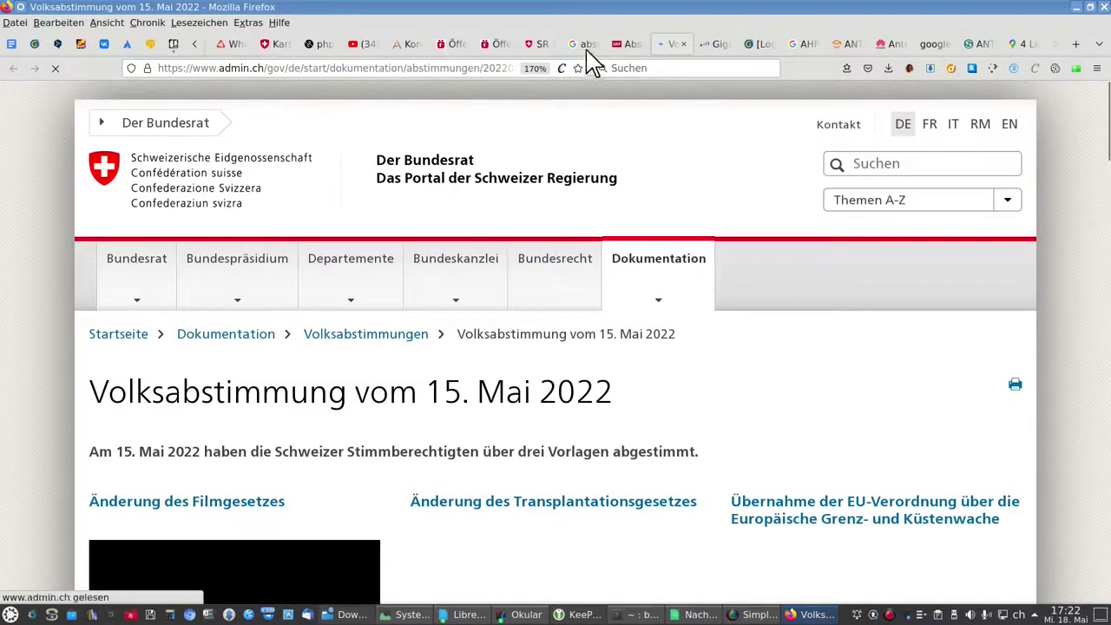
left_click(533, 43)
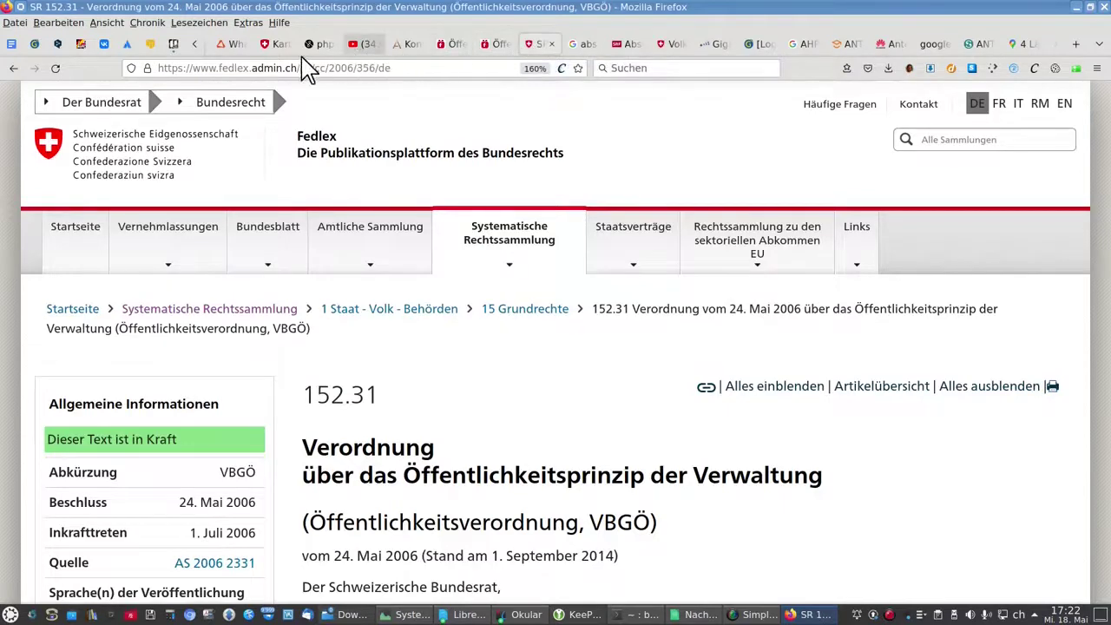
left_click(271, 44)
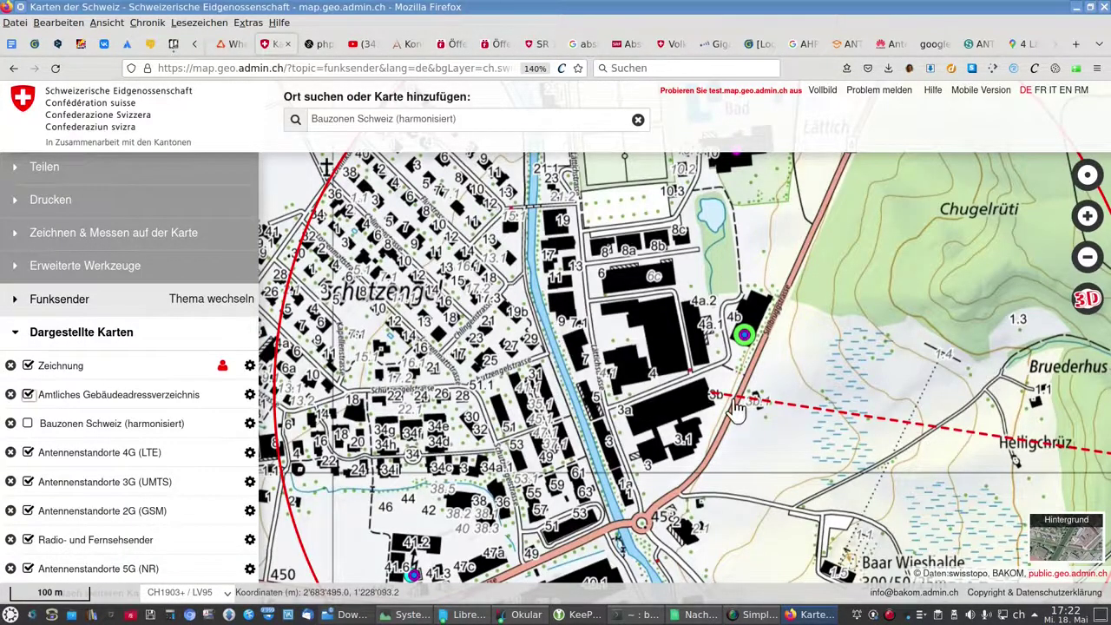
scroll(735, 408, "up", 3)
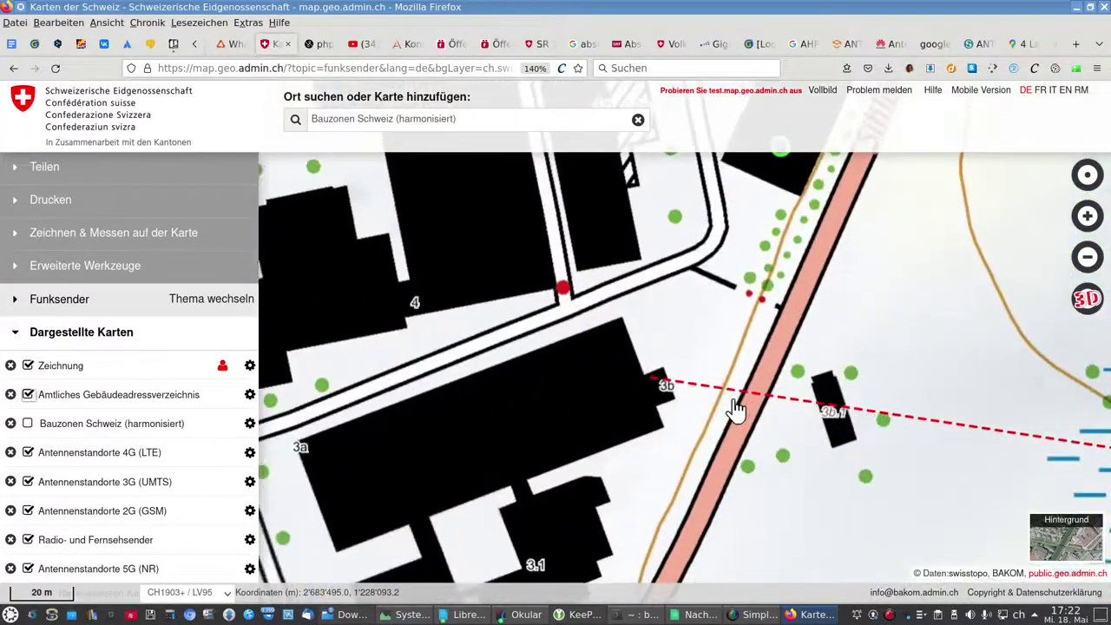
scroll(735, 408, "down", 2)
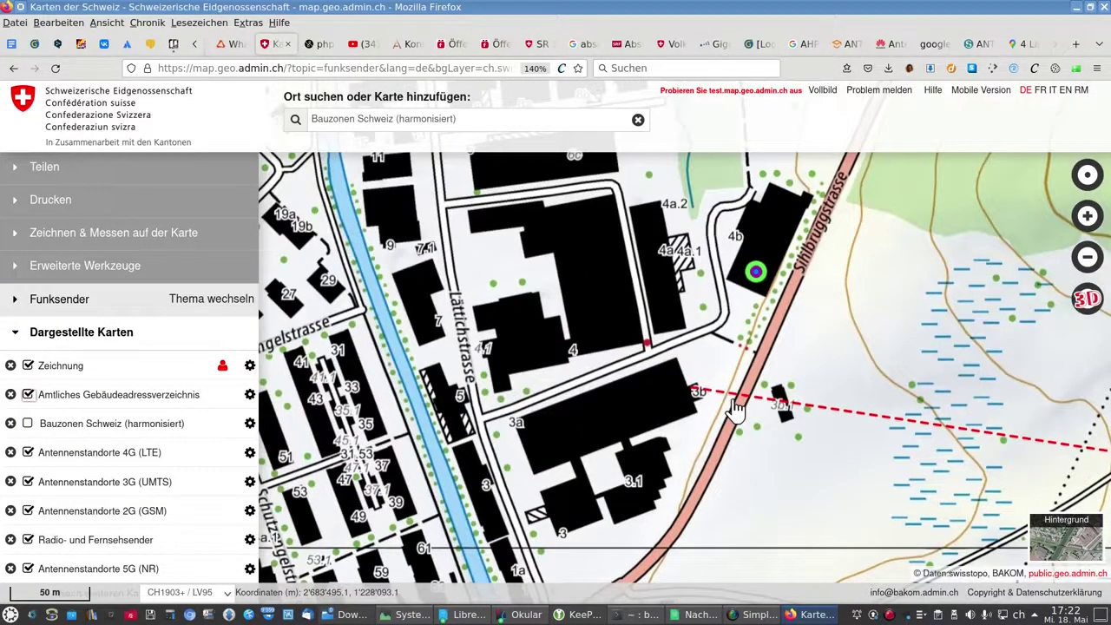
Step: Measure the distance from building 3b to the near end of building 4a and compare it with the sheet's horizontal distance
left_click(81, 234)
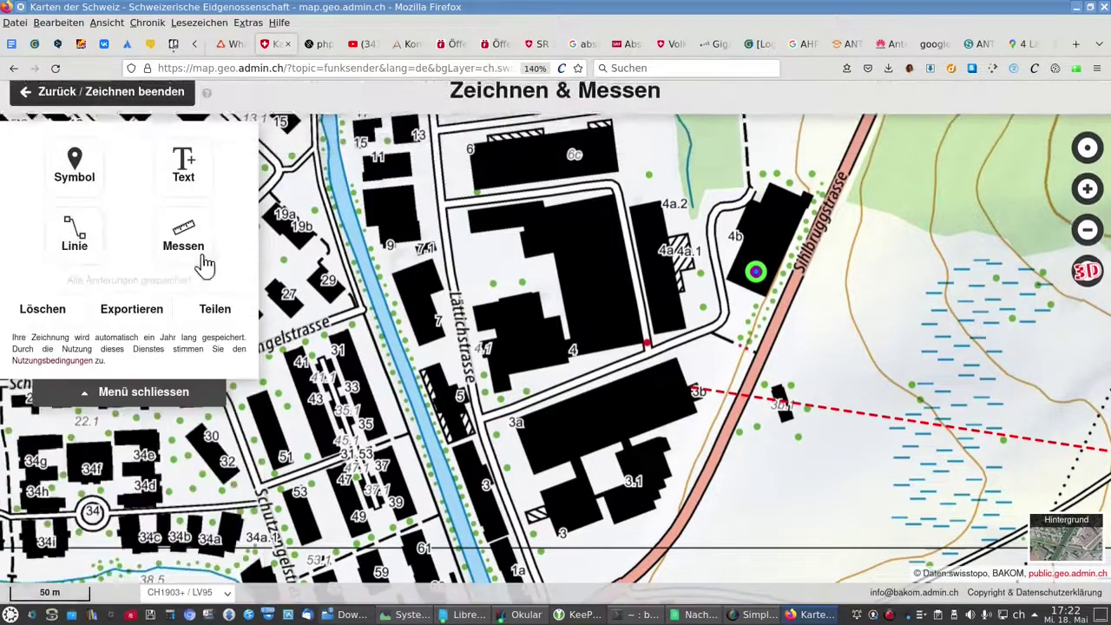
left_click(193, 254)
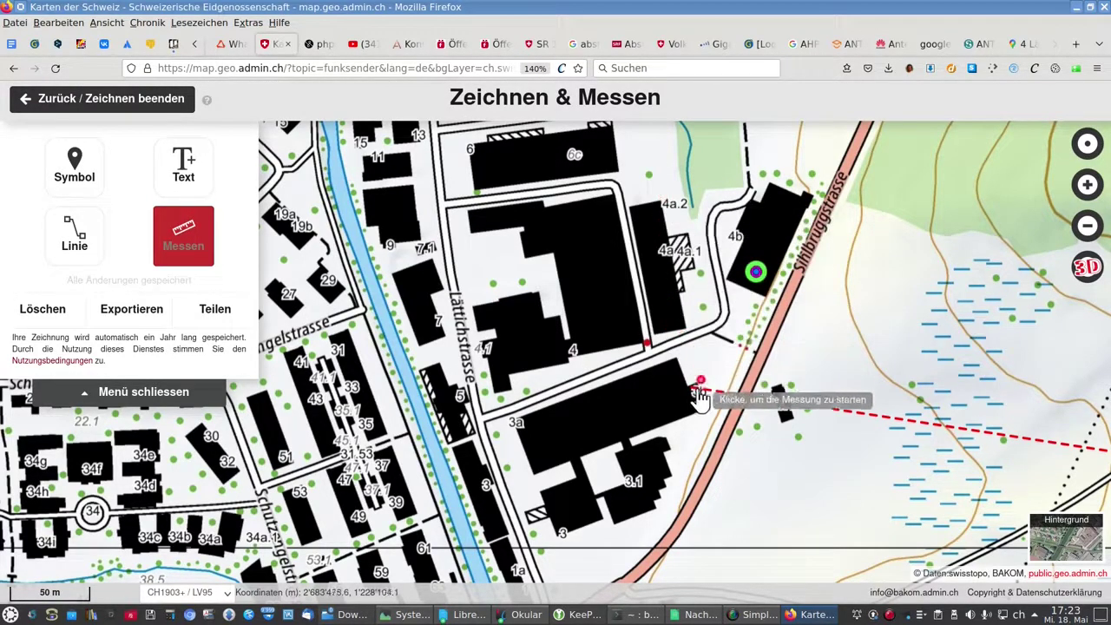
scroll(699, 408, "up", 1)
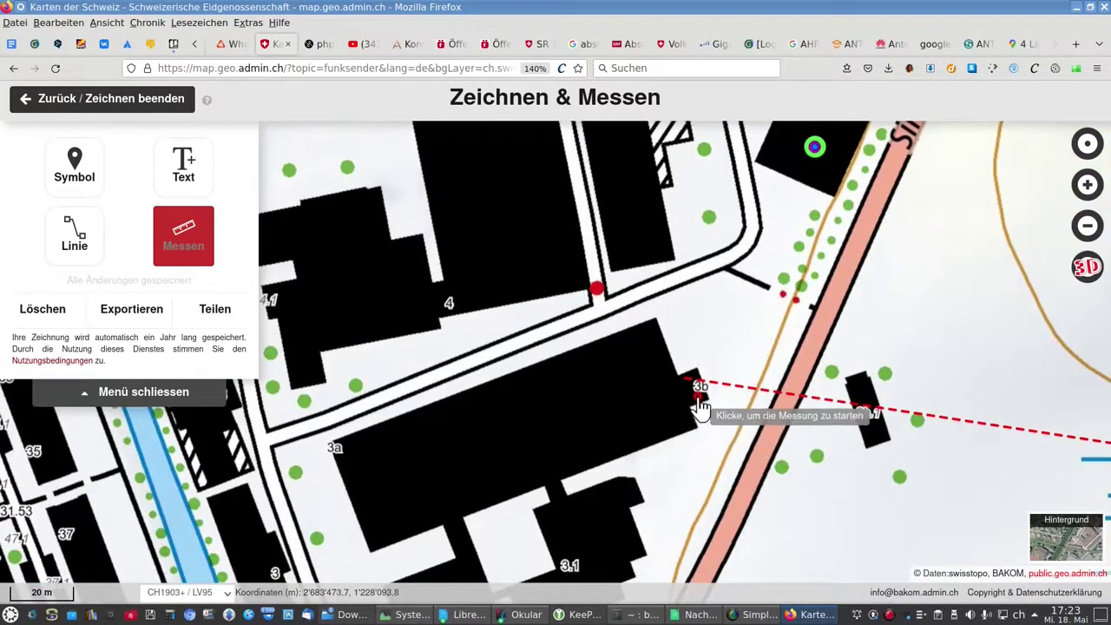
left_click(699, 407)
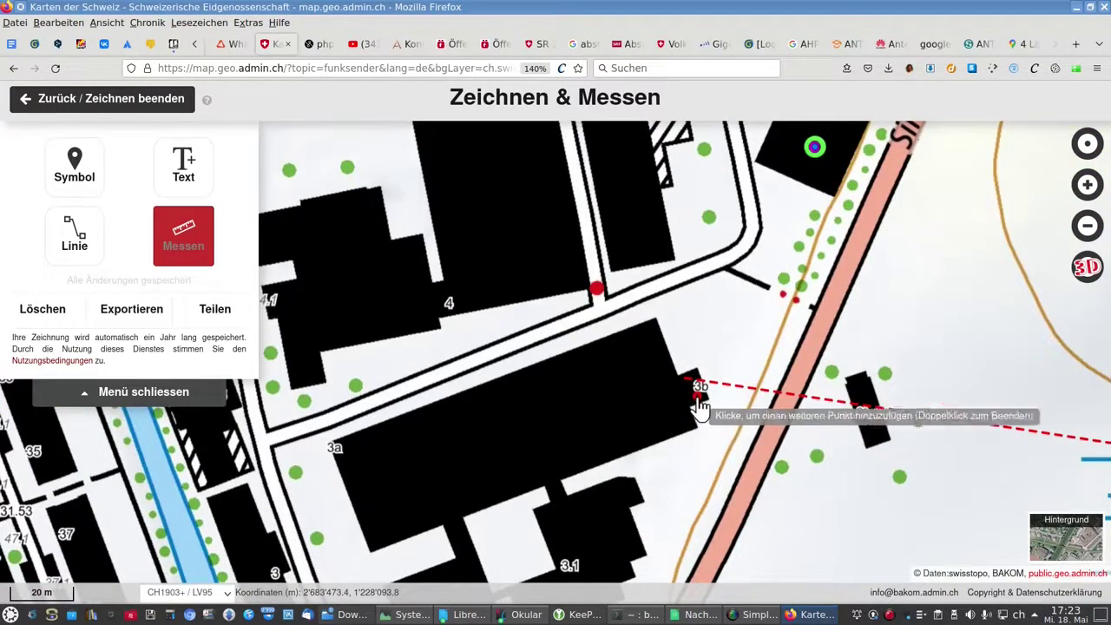
double_click(645, 272)
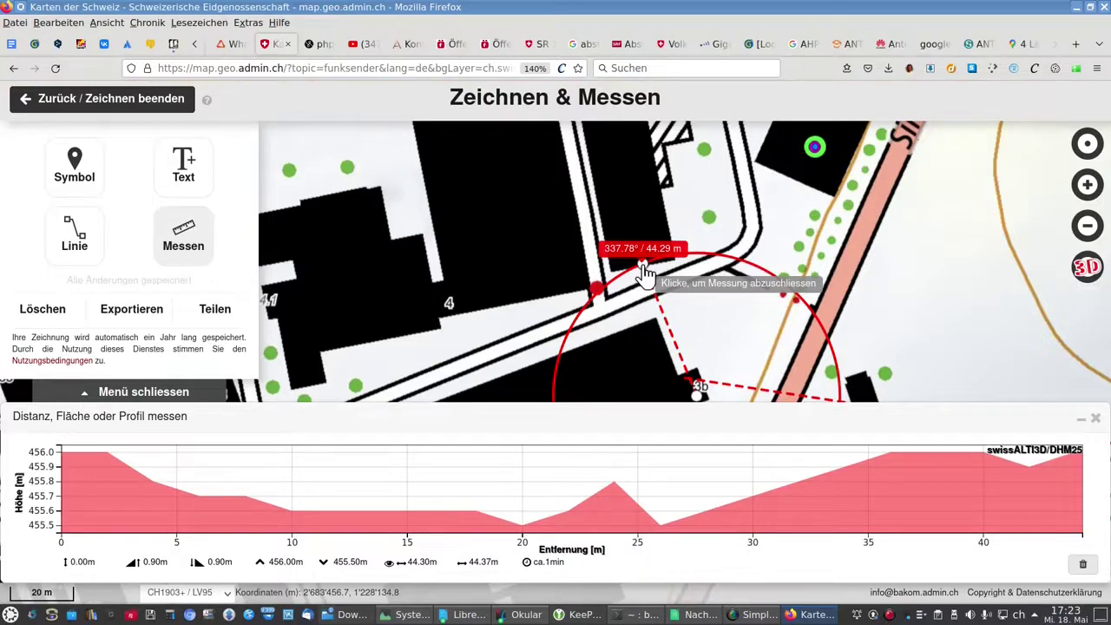
key("alt+Tab")
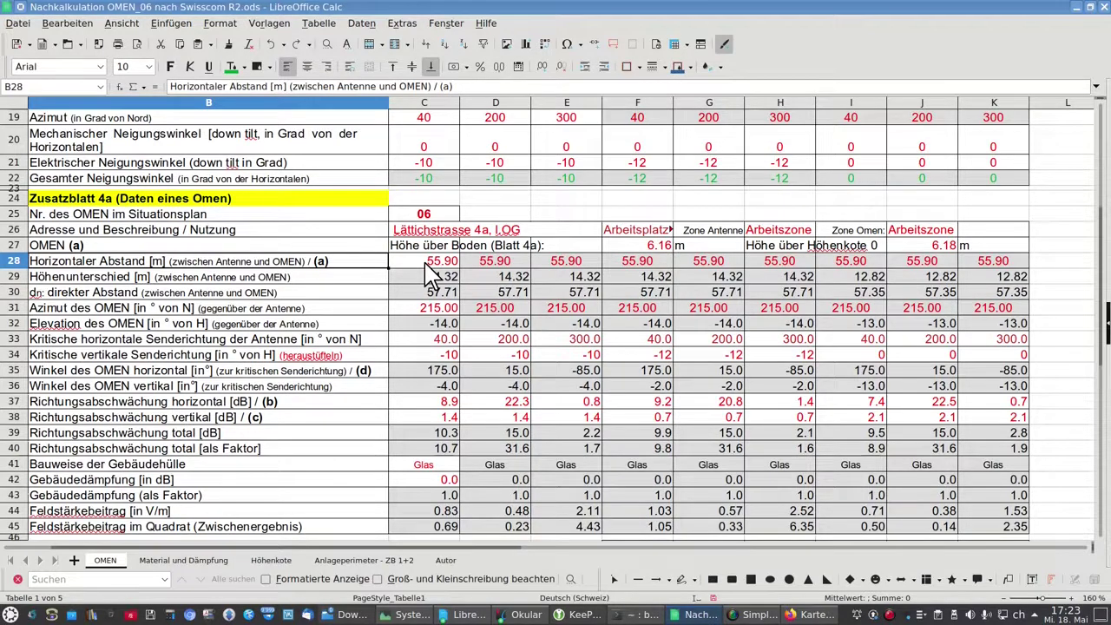
key("alt+Tab")
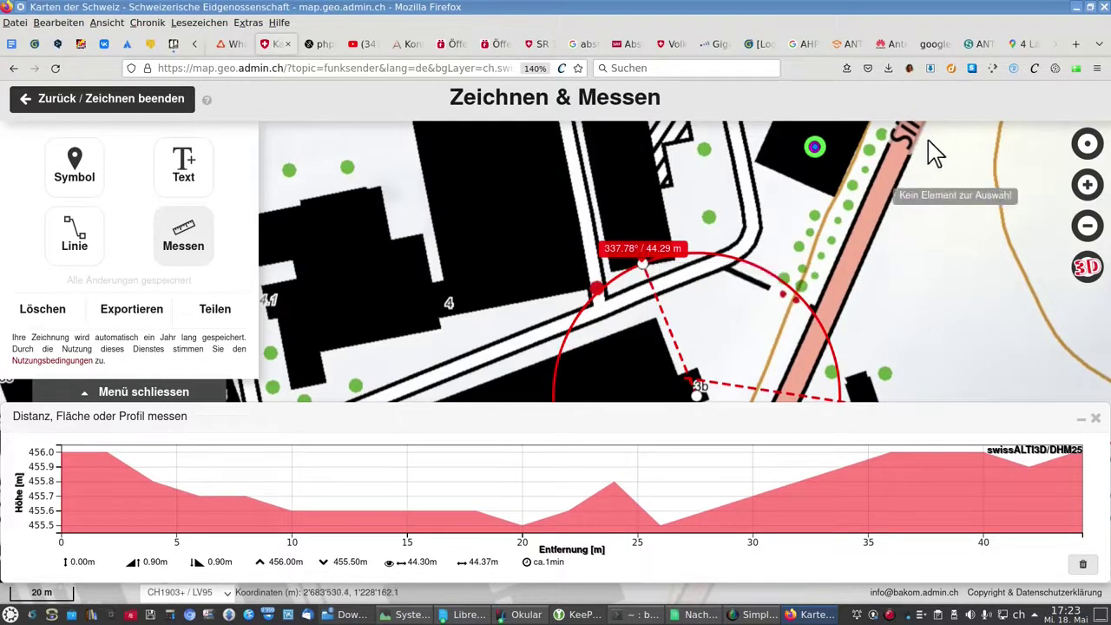
Step: Look around the green-and-white building at Lättichstrasse in Google Street View
left_click(1022, 44)
left_click(429, 362)
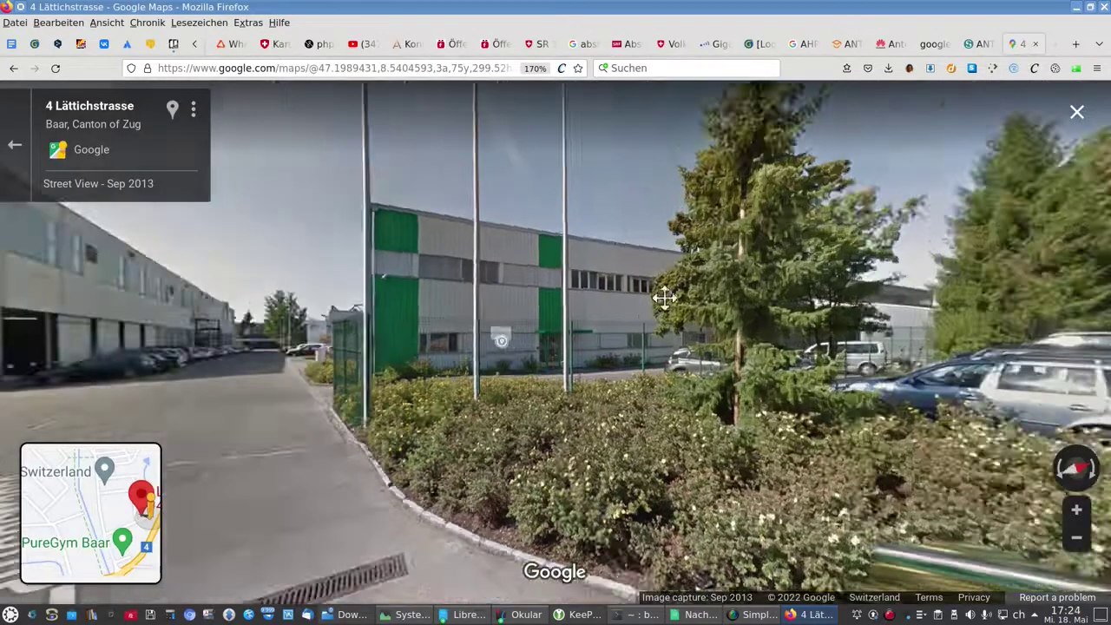
left_click_drag(692, 298, 380, 365)
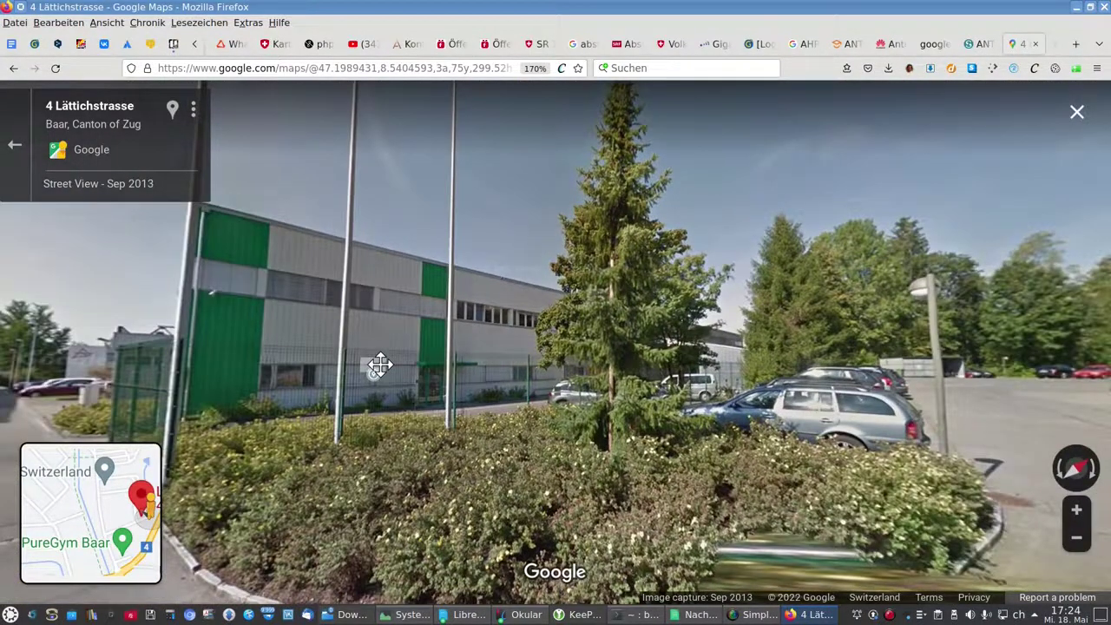
Step: Check the antenna site address in H3 of the OMEN sheet and return from Street View to the Google Maps map
key("alt+Tab")
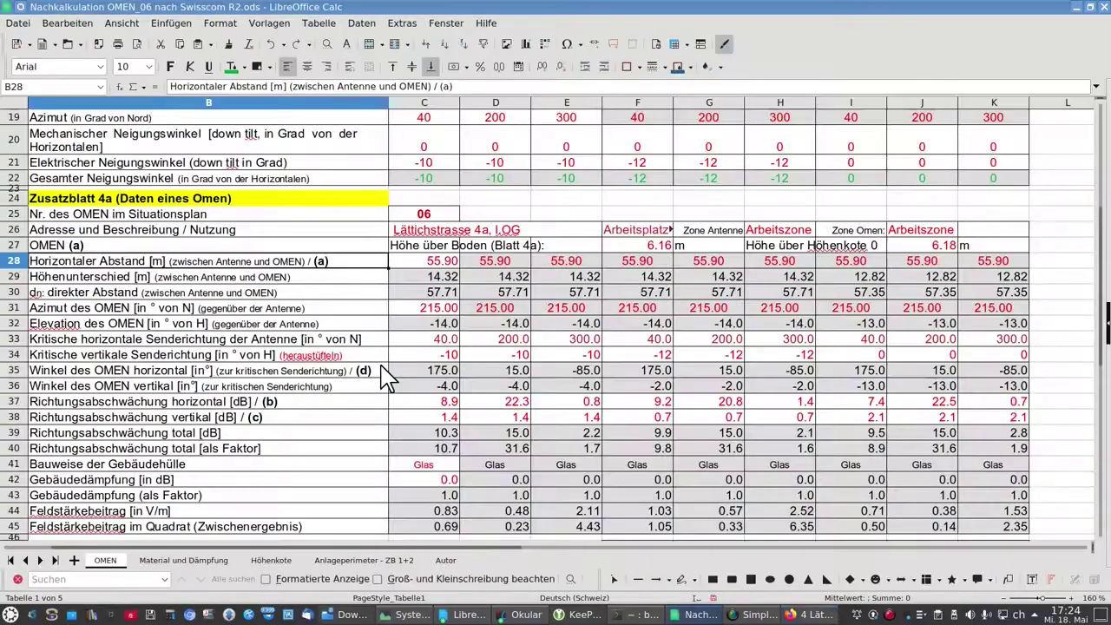
scroll(386, 376, "up", 6)
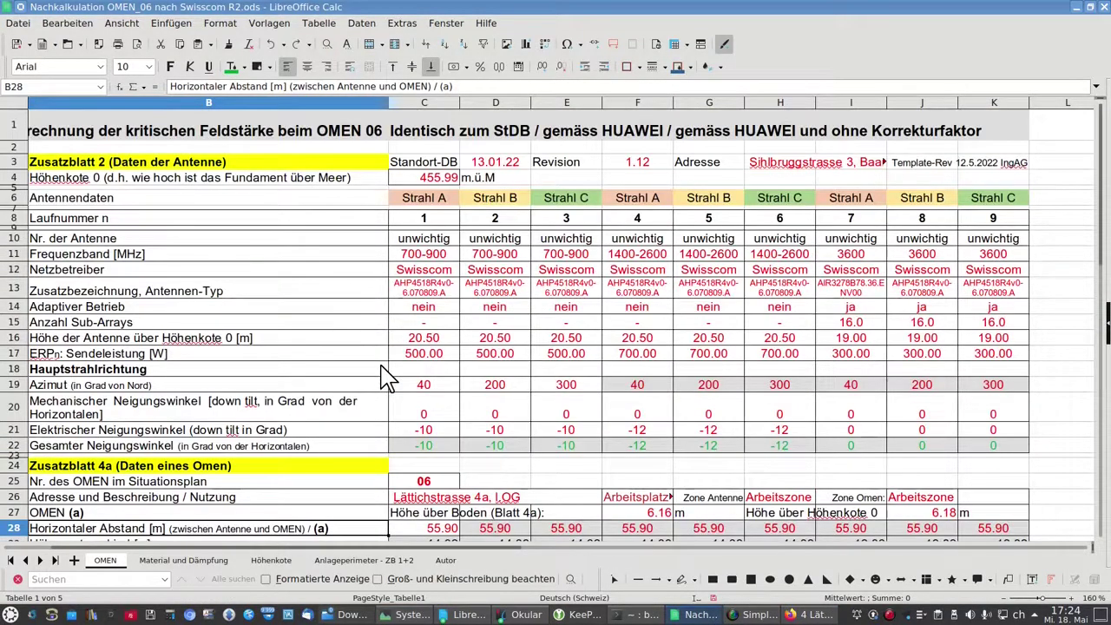
left_click(779, 165)
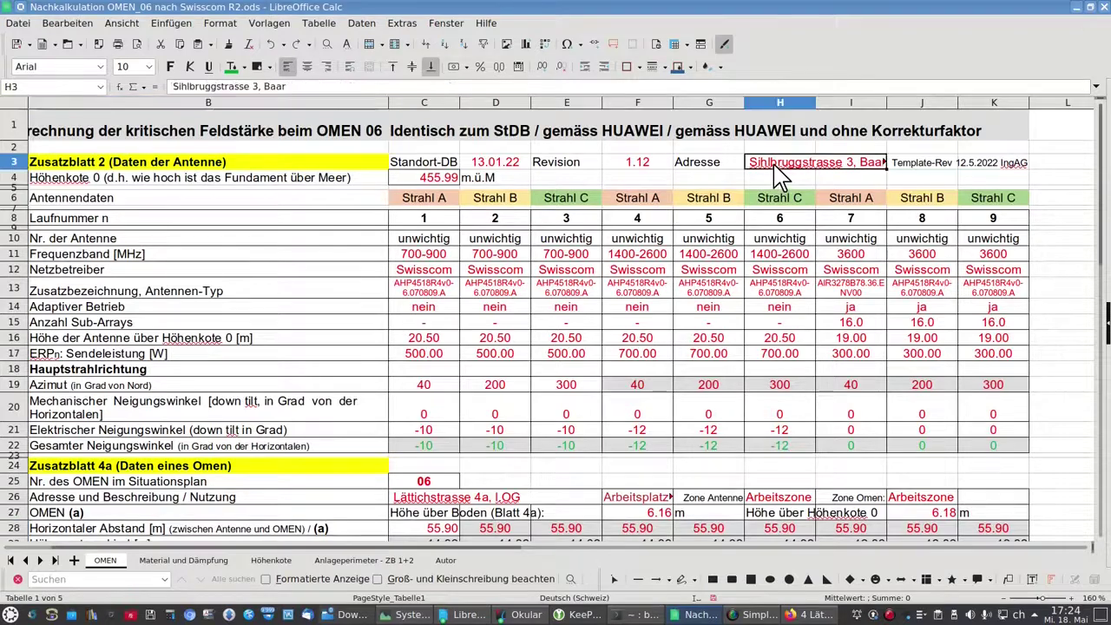
key("alt+Tab")
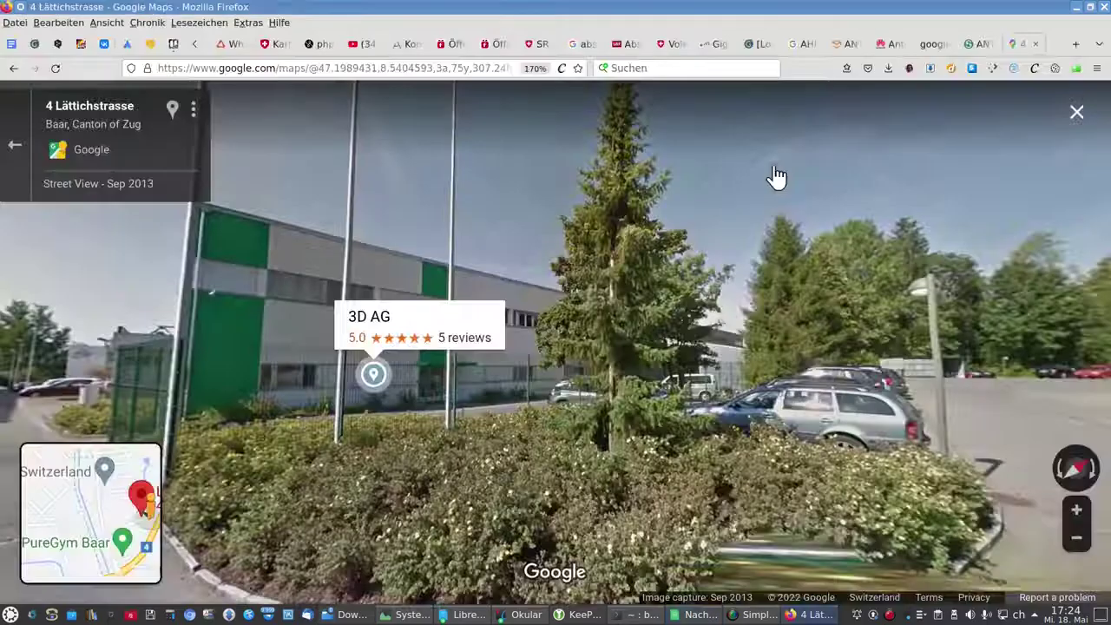
left_click(13, 149)
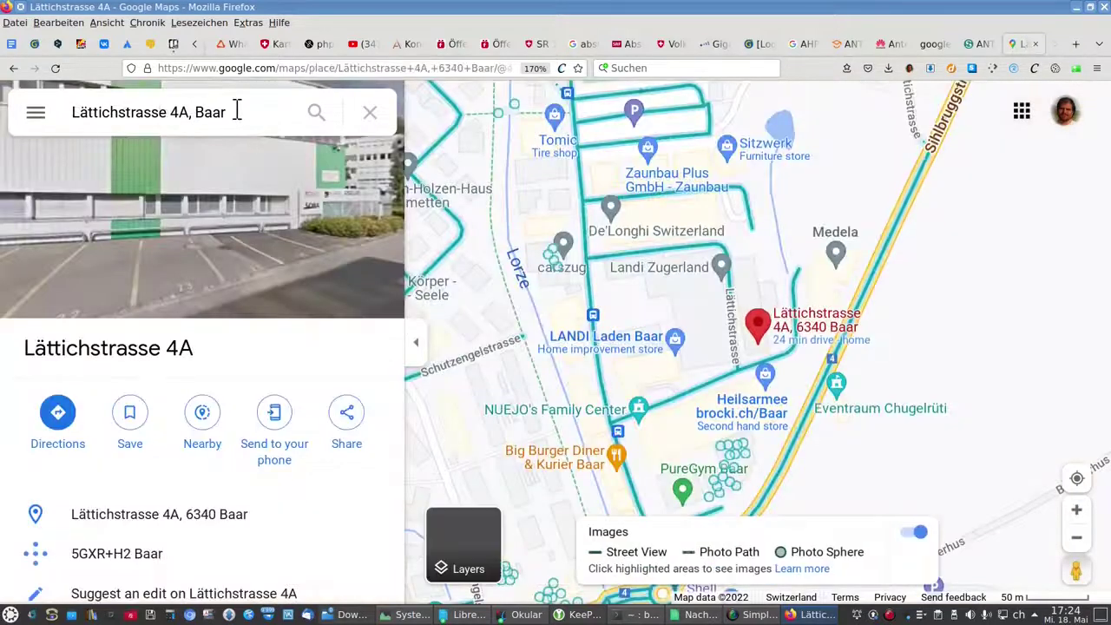
Step: Search Google Maps for the antenna site's address and open Street View on Lättichstrasse beside it
left_click(237, 112)
type("Sihlbruggstrasse 3, Baar")
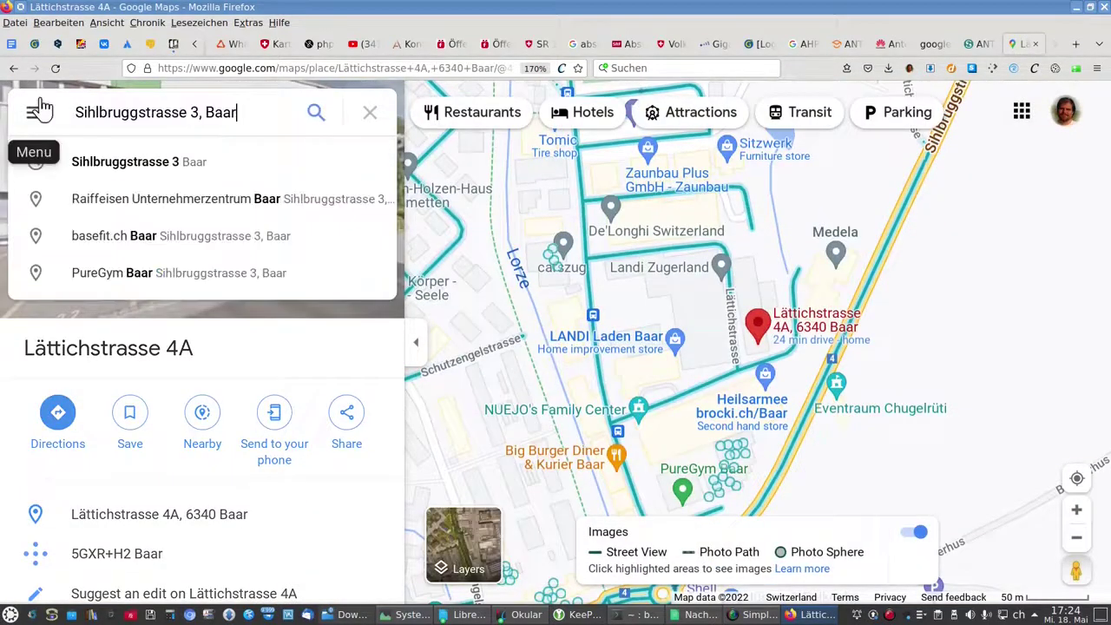
key("Return")
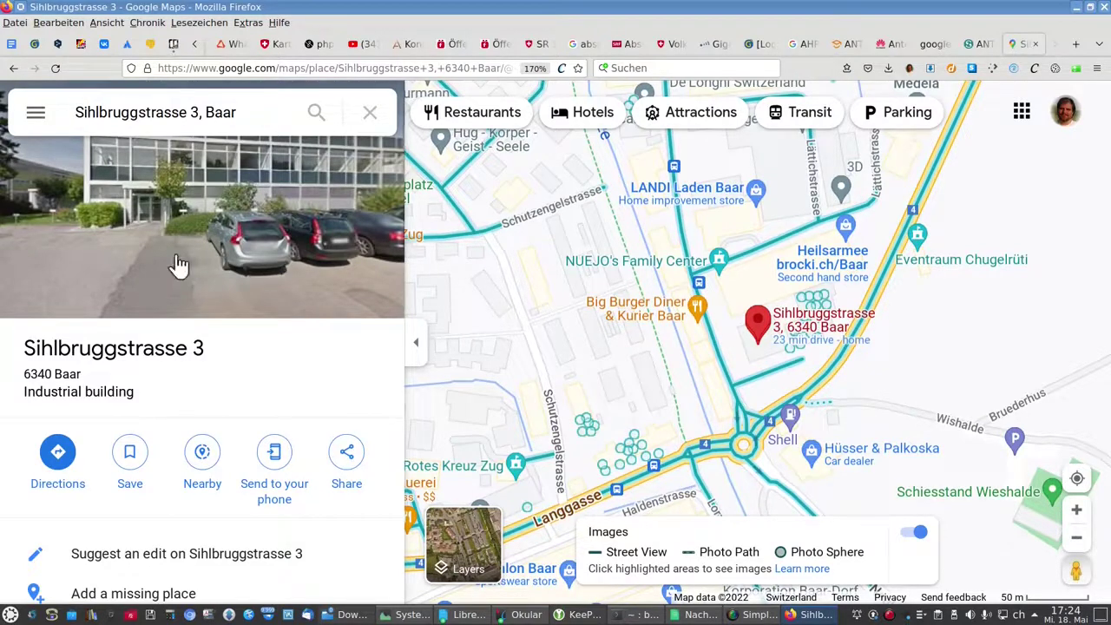
left_click_drag(856, 256, 840, 308)
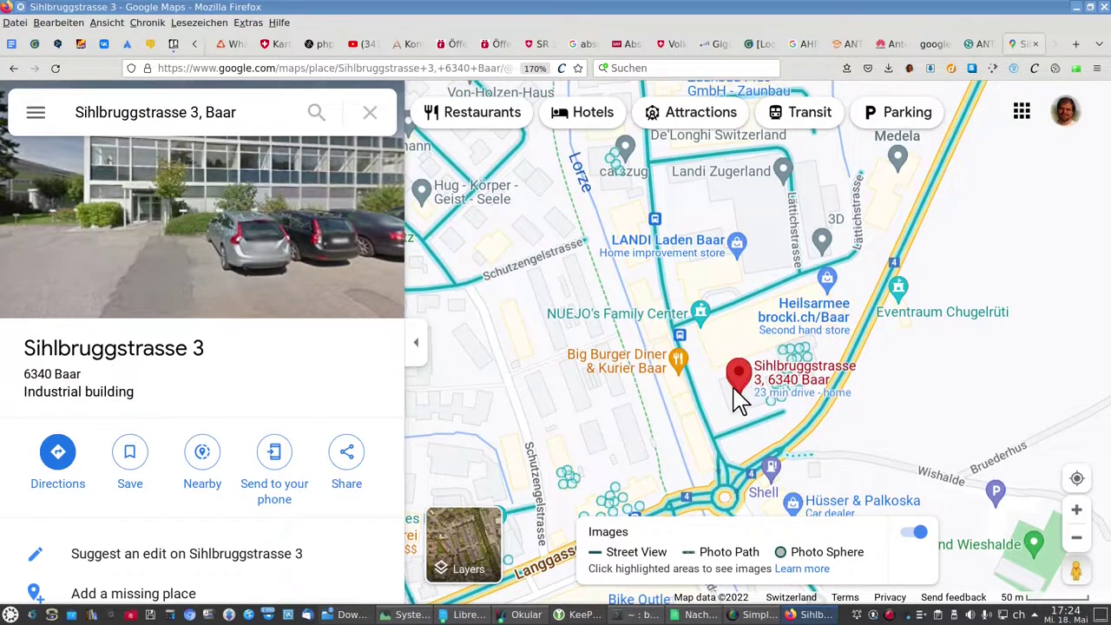
left_click(719, 318)
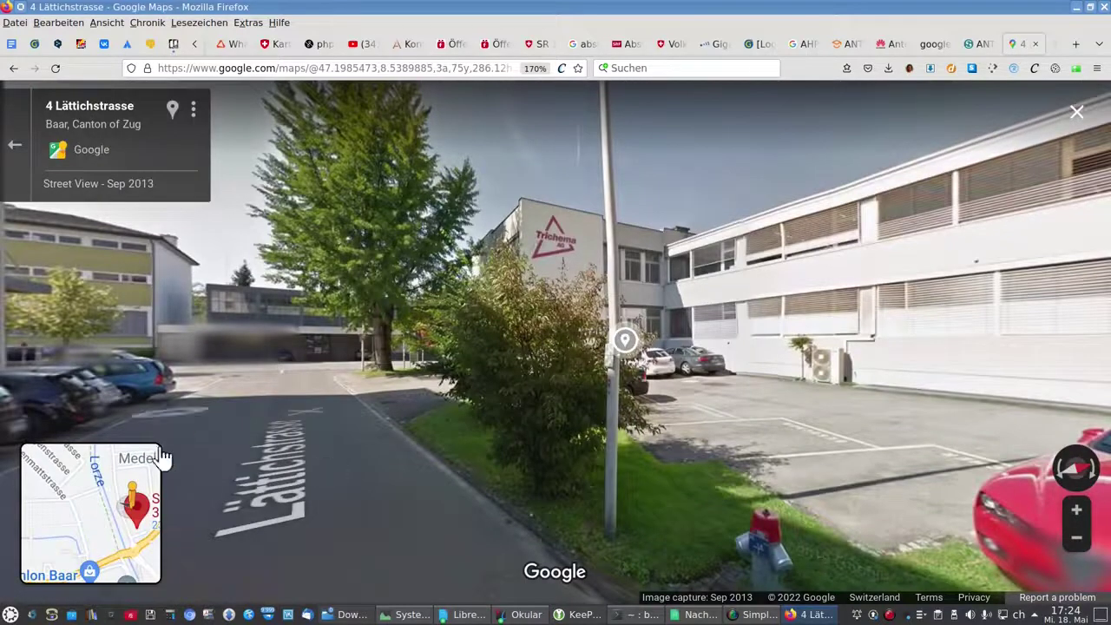
Step: Examine the buildings on both sides of Lättichstrasse in a full turn of the Street View panorama
mouse_move(171, 491)
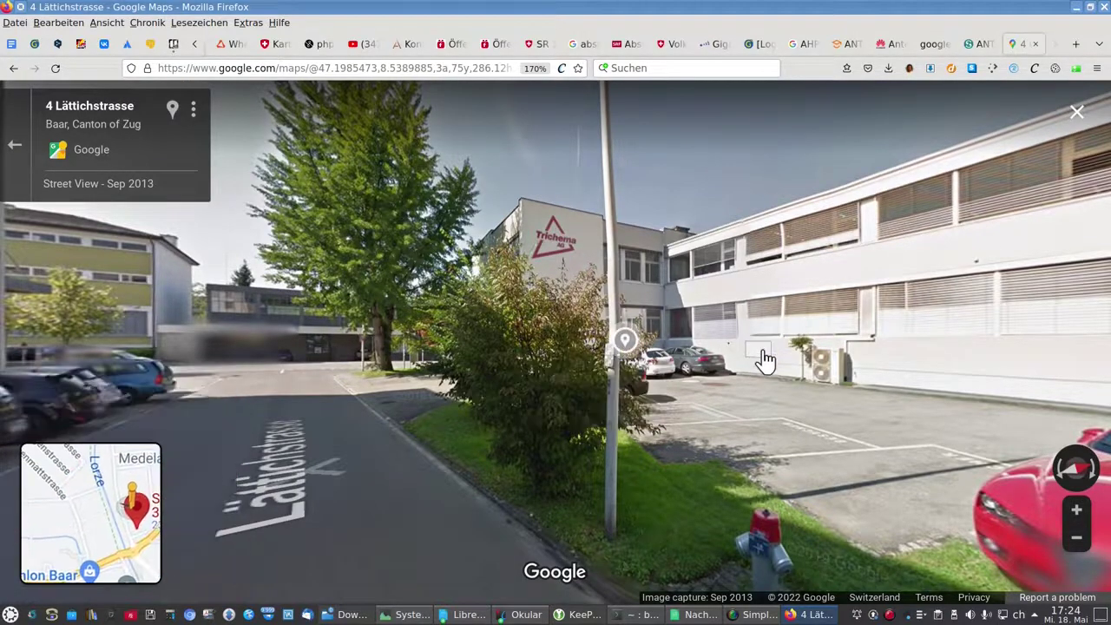
left_click_drag(744, 341, 666, 345)
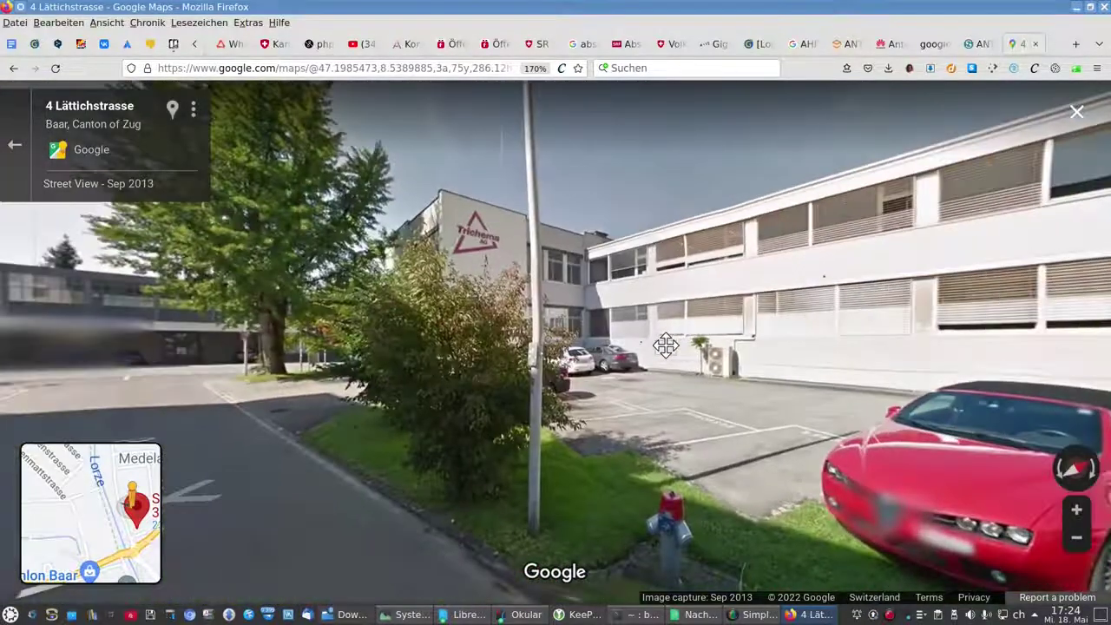
left_click(464, 324)
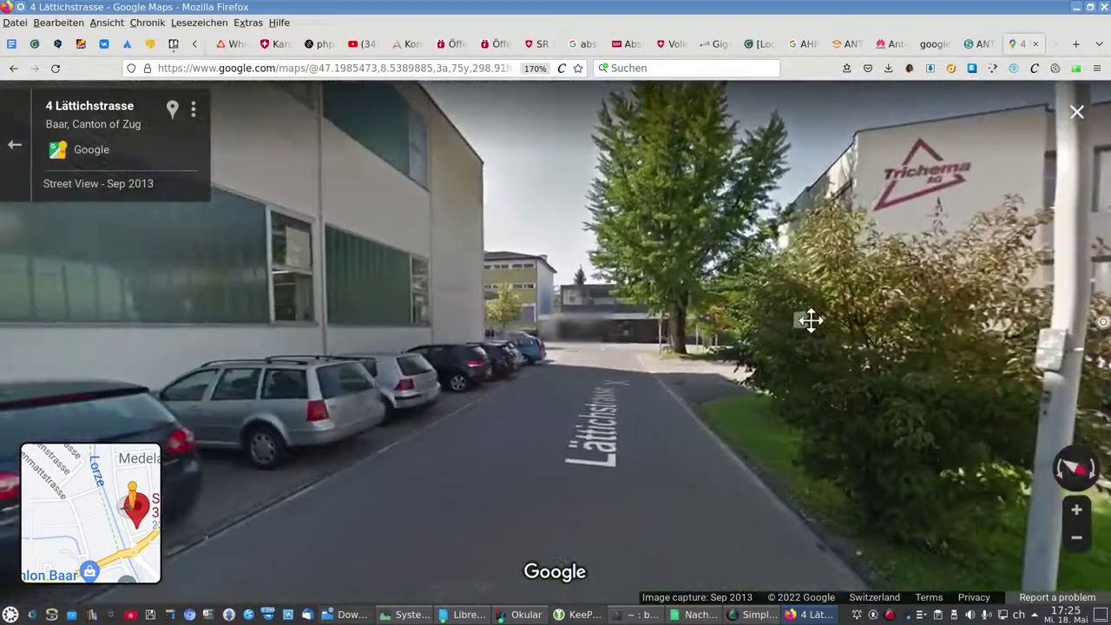
left_click_drag(454, 402, 654, 461)
left_click_drag(282, 348, 526, 399)
left_click_drag(794, 333, 900, 237)
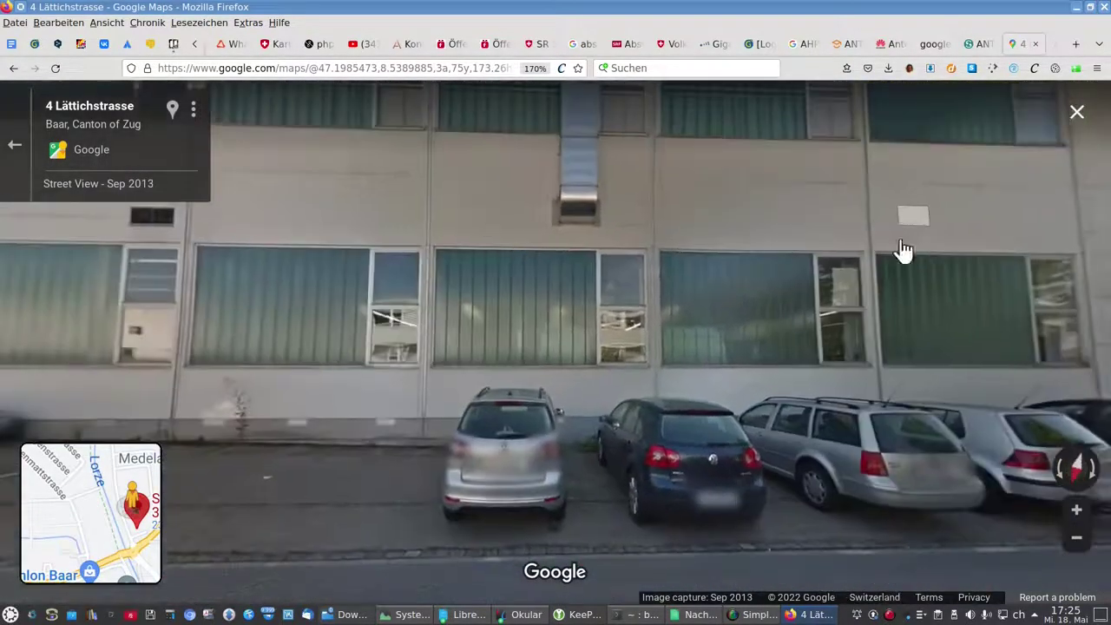
left_click_drag(194, 309, 559, 312)
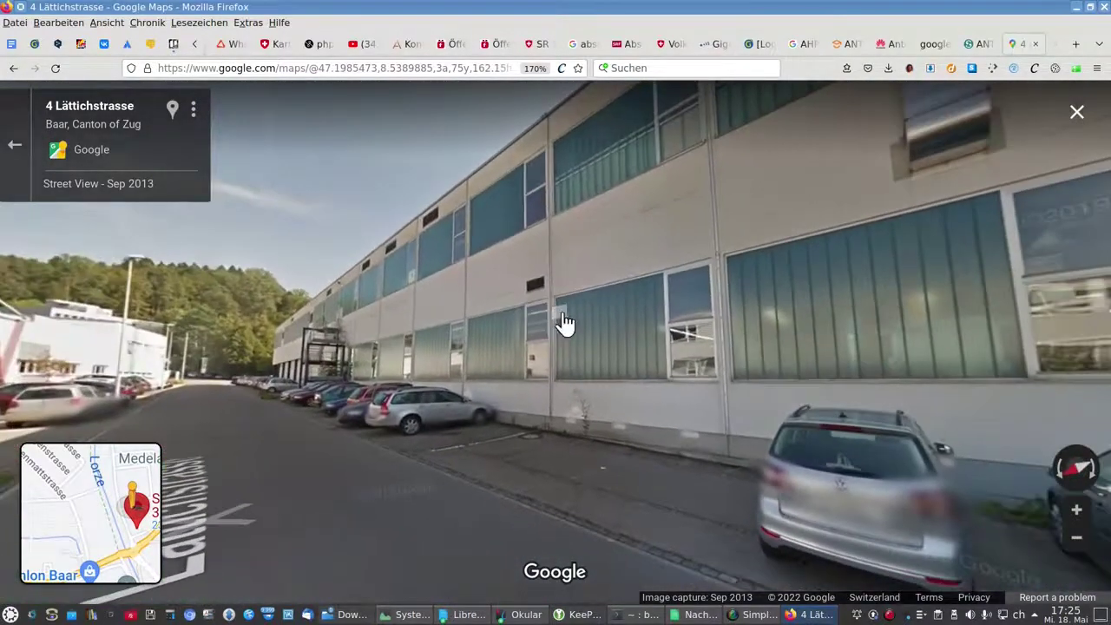
left_click_drag(1022, 326, 353, 330)
left_click_drag(934, 385, 417, 298)
left_click_drag(1016, 311, 824, 261)
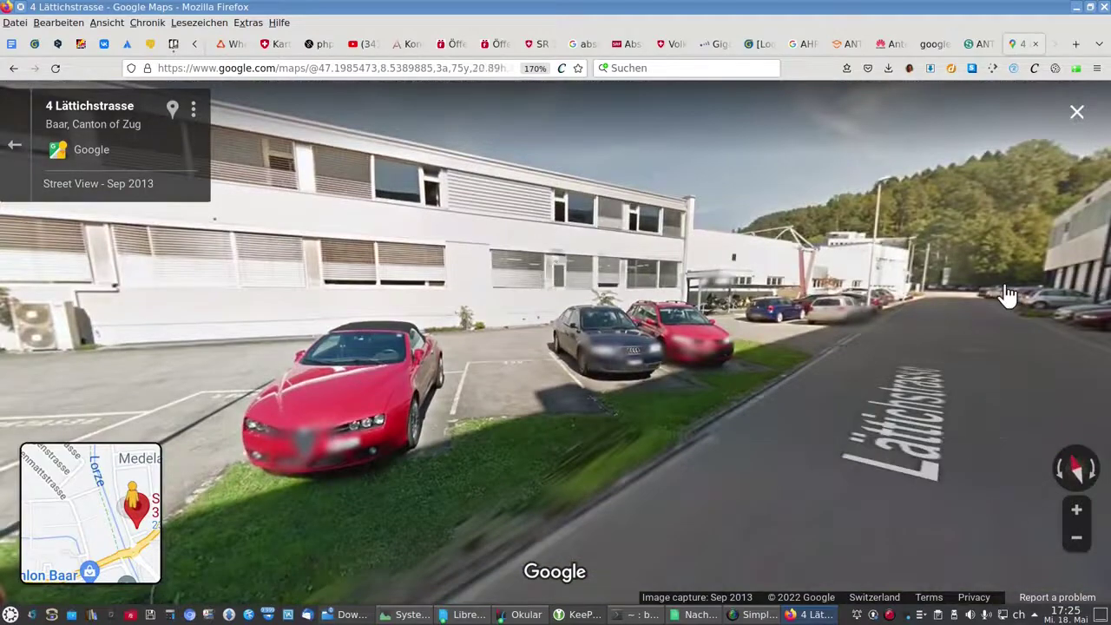
Step: Advance along Lättichstrasse in Street View and face the white facade with green stripes of building 4a
left_click(1007, 295)
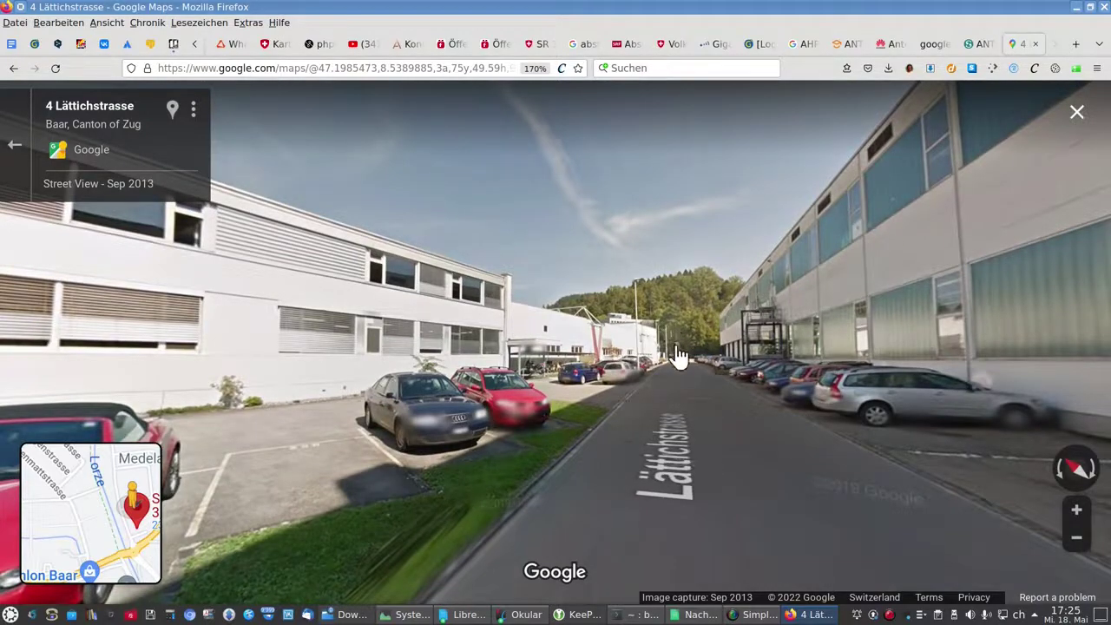
left_click(696, 382)
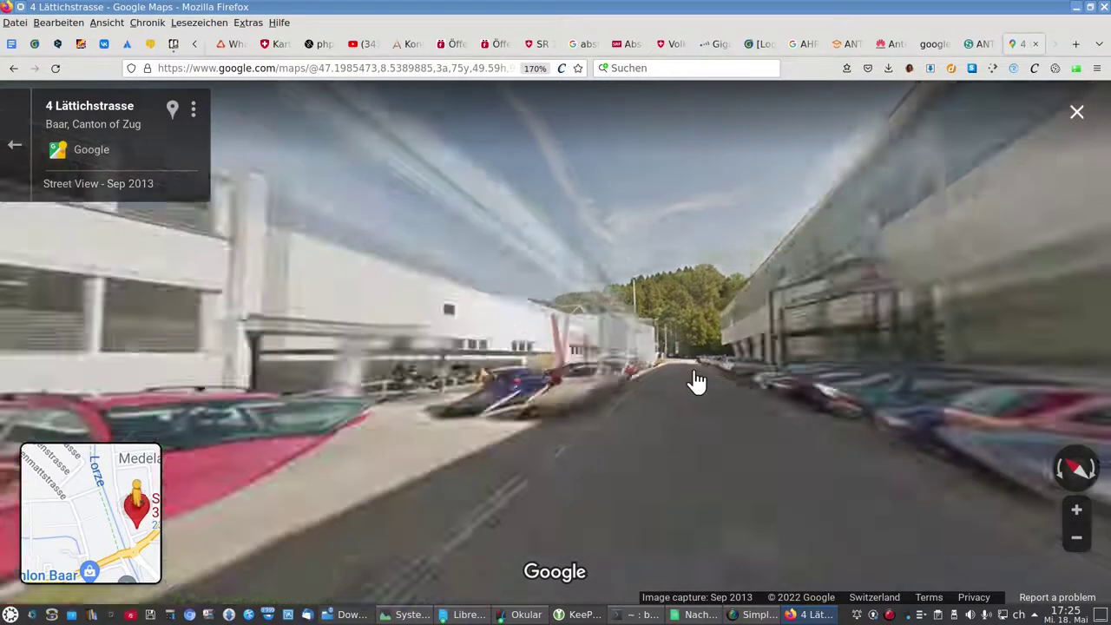
left_click_drag(684, 360, 962, 355)
left_click_drag(469, 315, 669, 359)
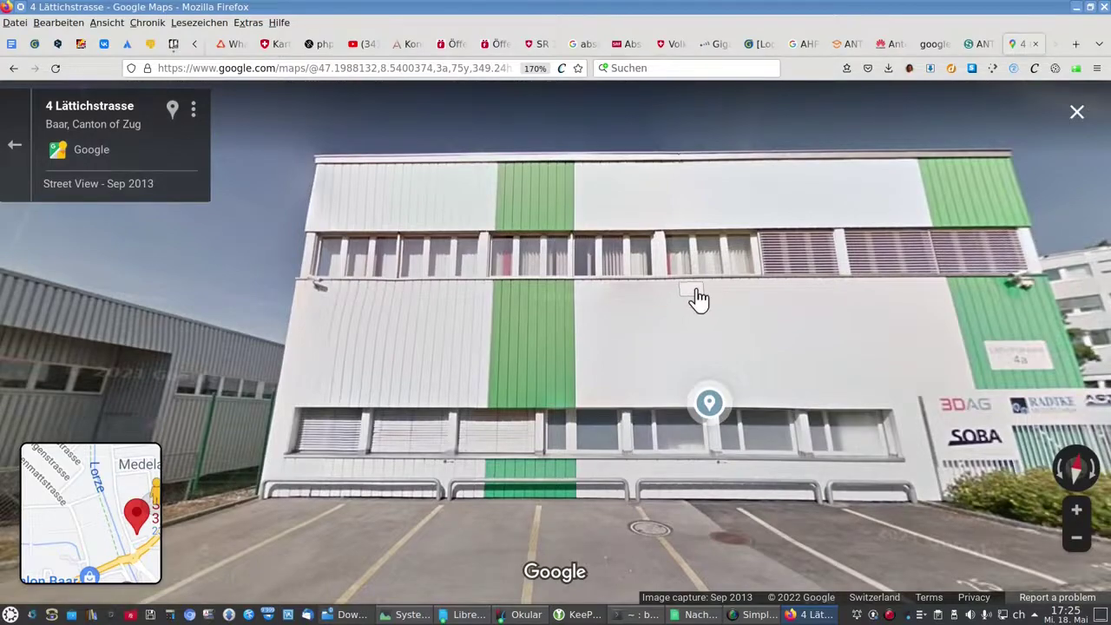
Step: Switch to the Calc spreadsheet, set OMEN 06's horizontal distance (C28) to 44.3 m from the map.geo.admin.ch measurement, and inspect the field strength result
key("alt+Tab")
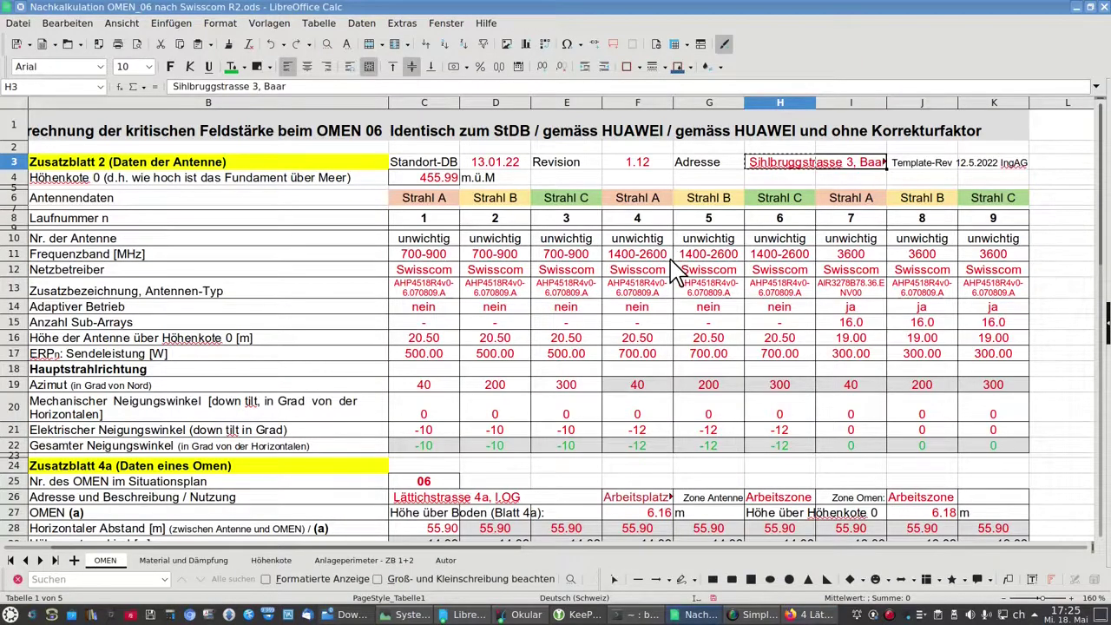
scroll(430, 421, "down", 3)
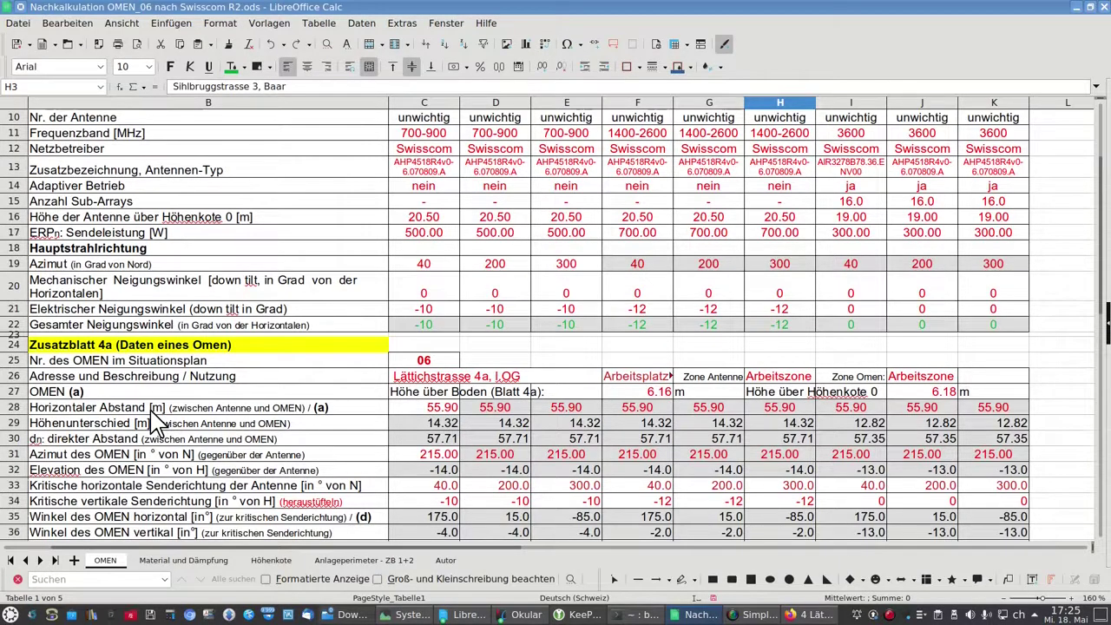
scroll(317, 371, "down", 4)
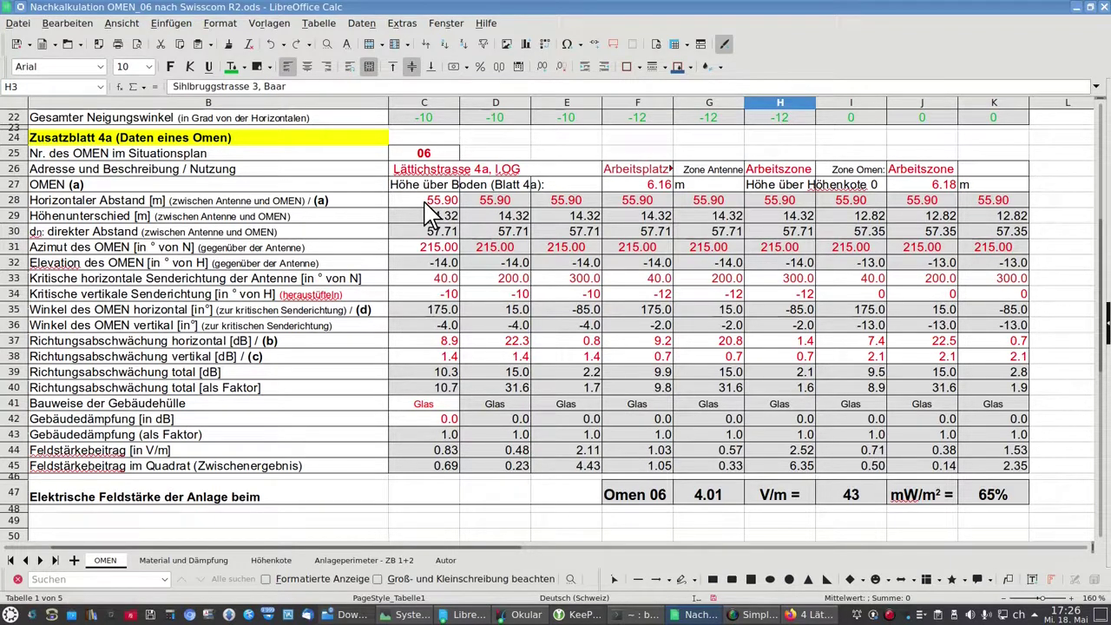
key("alt+Tab")
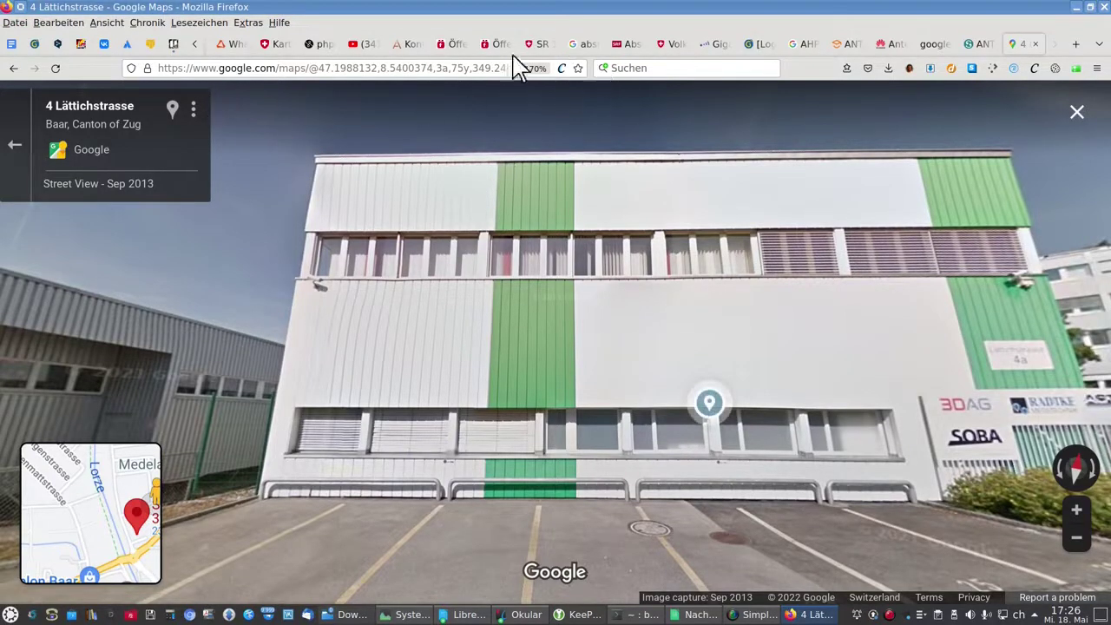
left_click(266, 49)
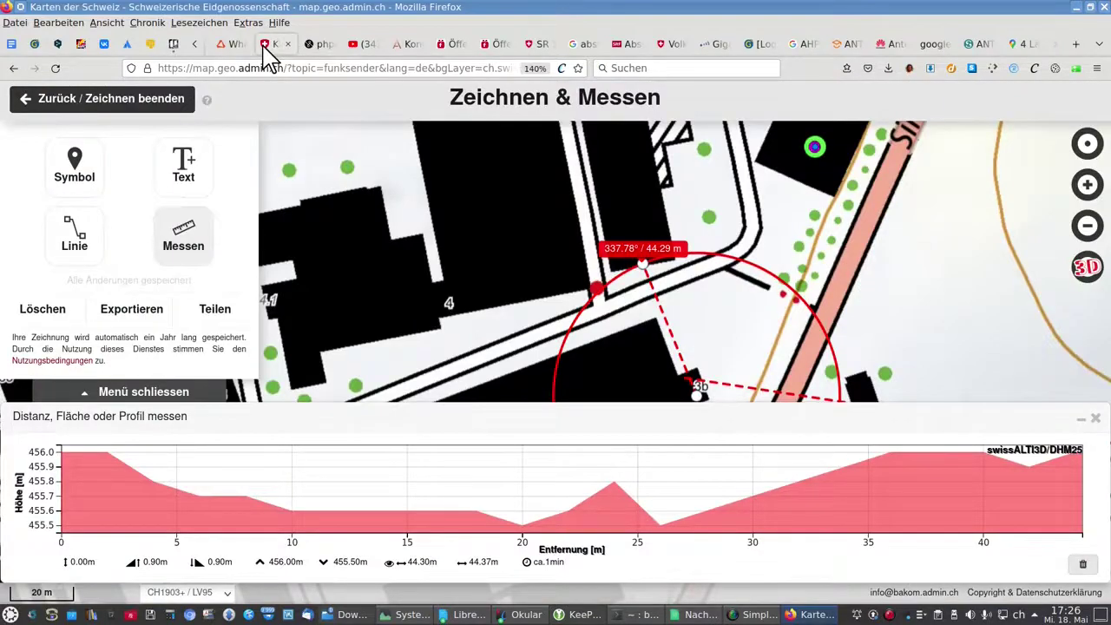
key("alt+Tab")
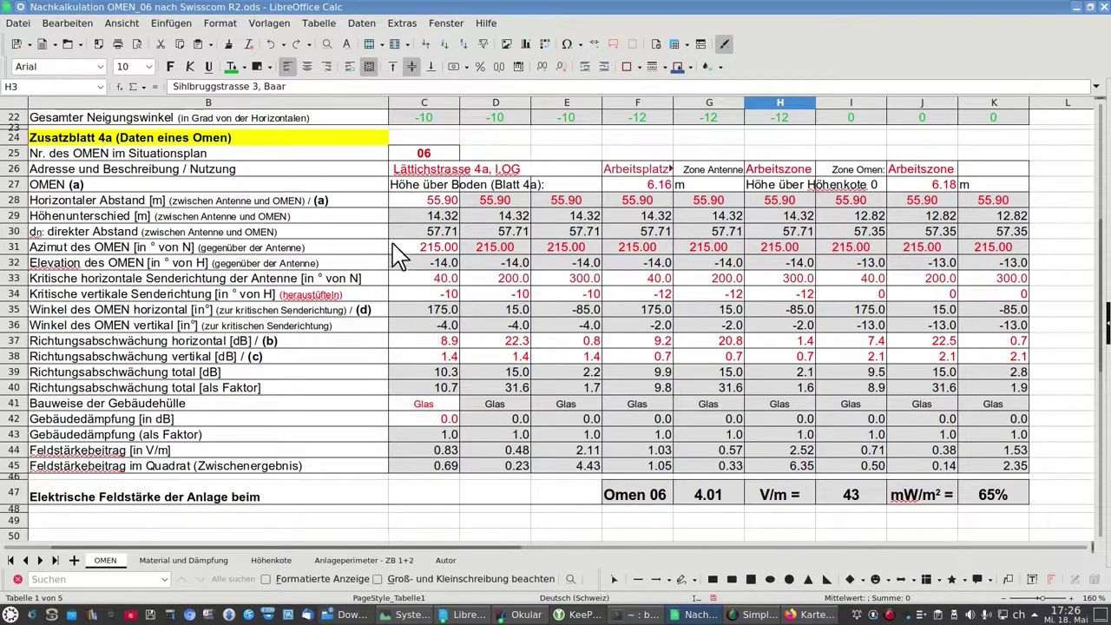
left_click(428, 205)
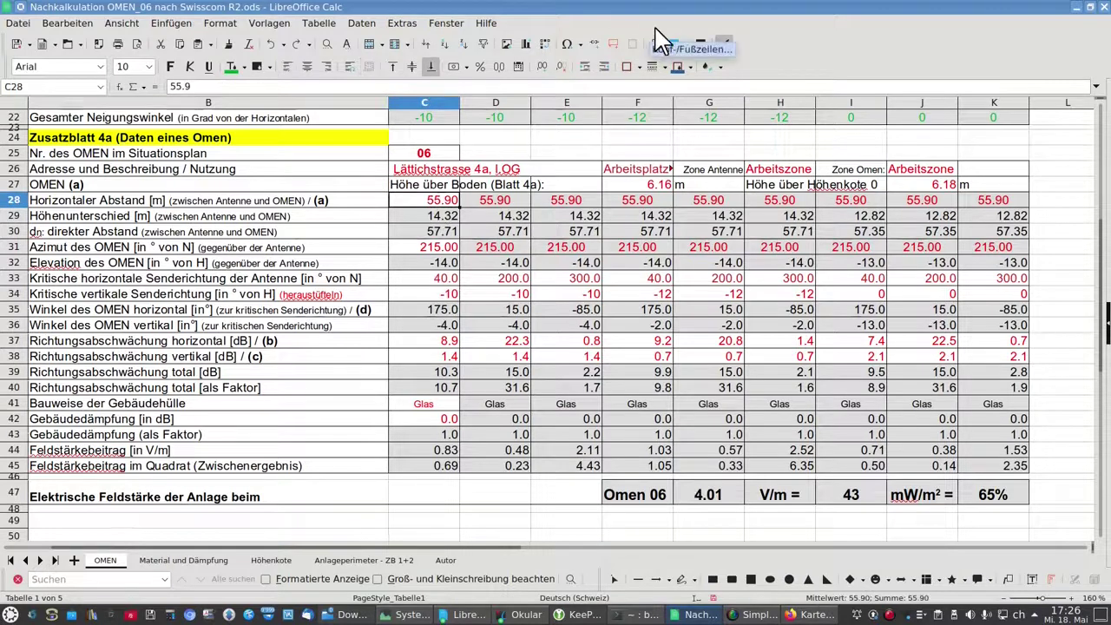
type("44.3")
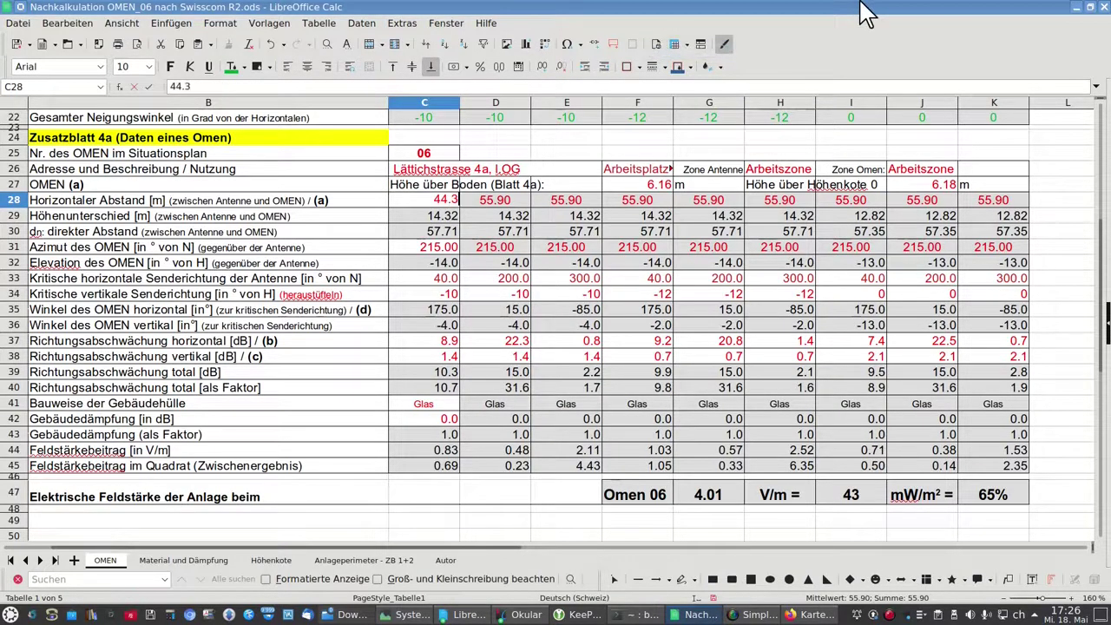
key("Return")
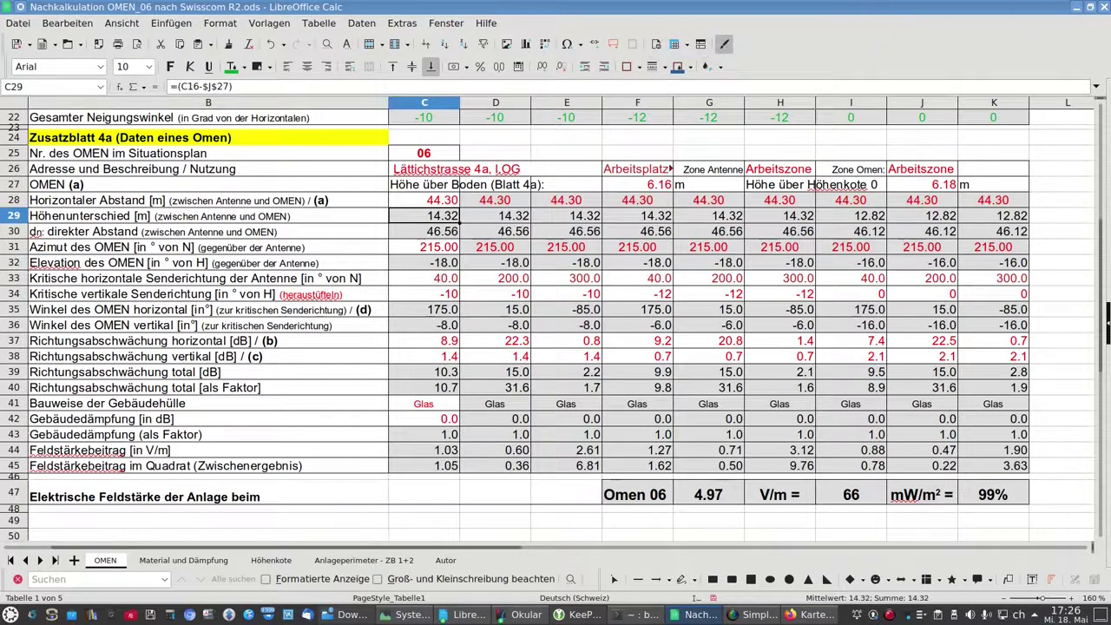
left_click(729, 500)
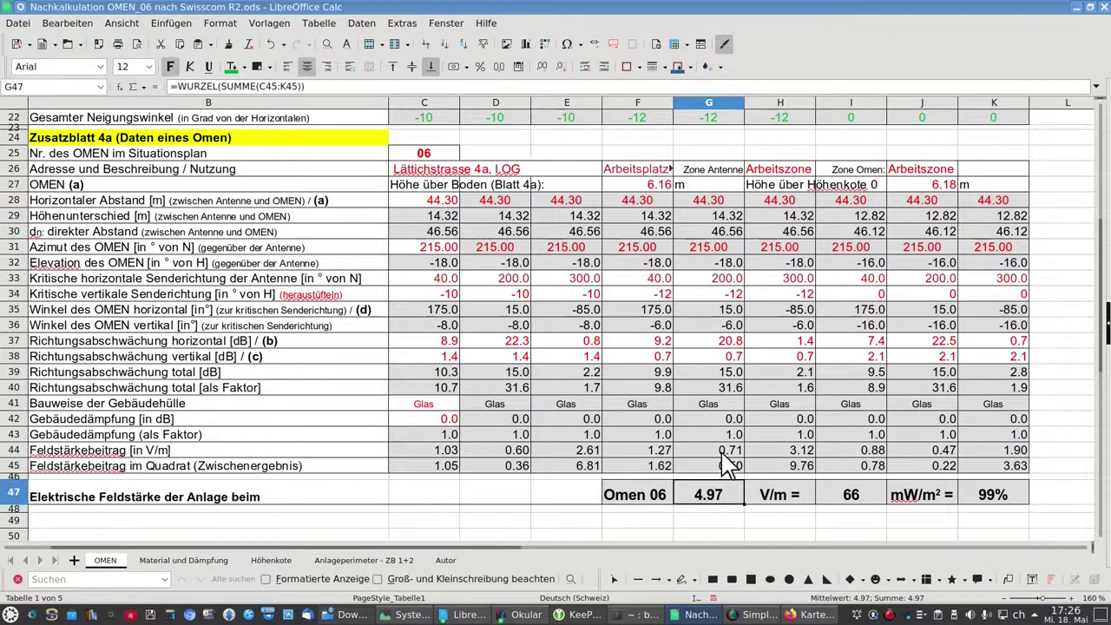
left_click(426, 204)
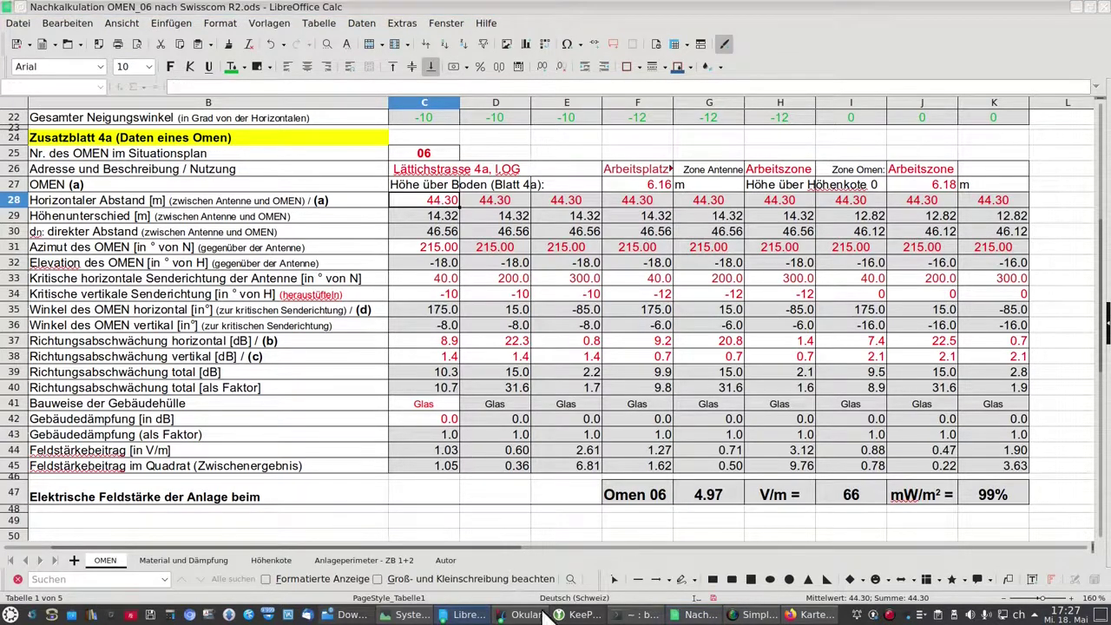
Step: Return to map.geo.admin.ch in Firefox and inspect the distance measurement from building 3b to the building across the street
left_click(816, 616)
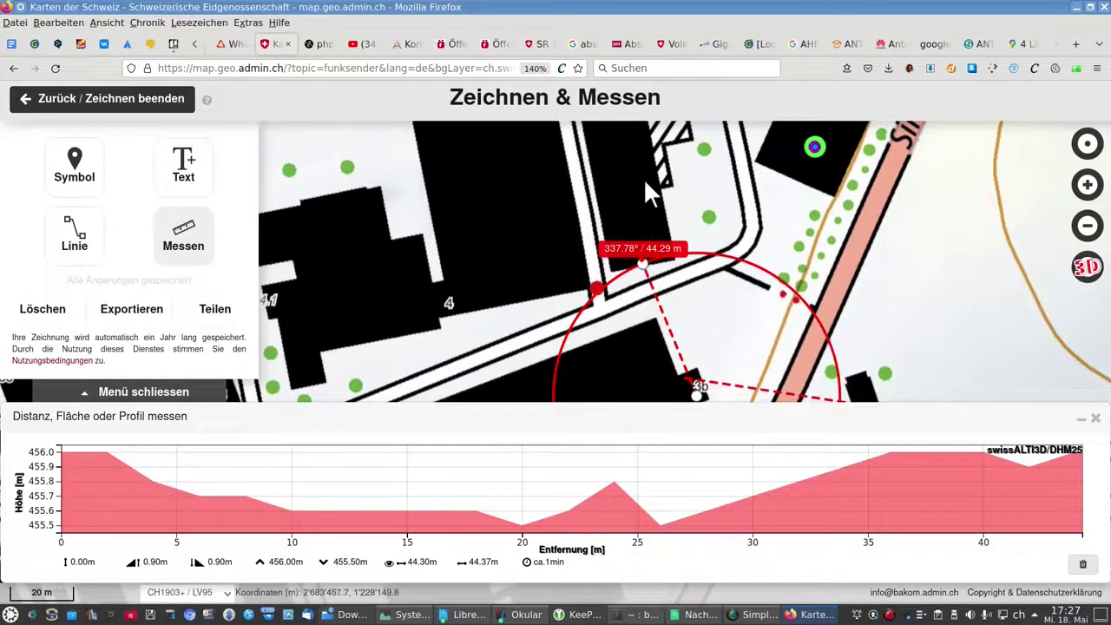
scroll(729, 378, "down", 1)
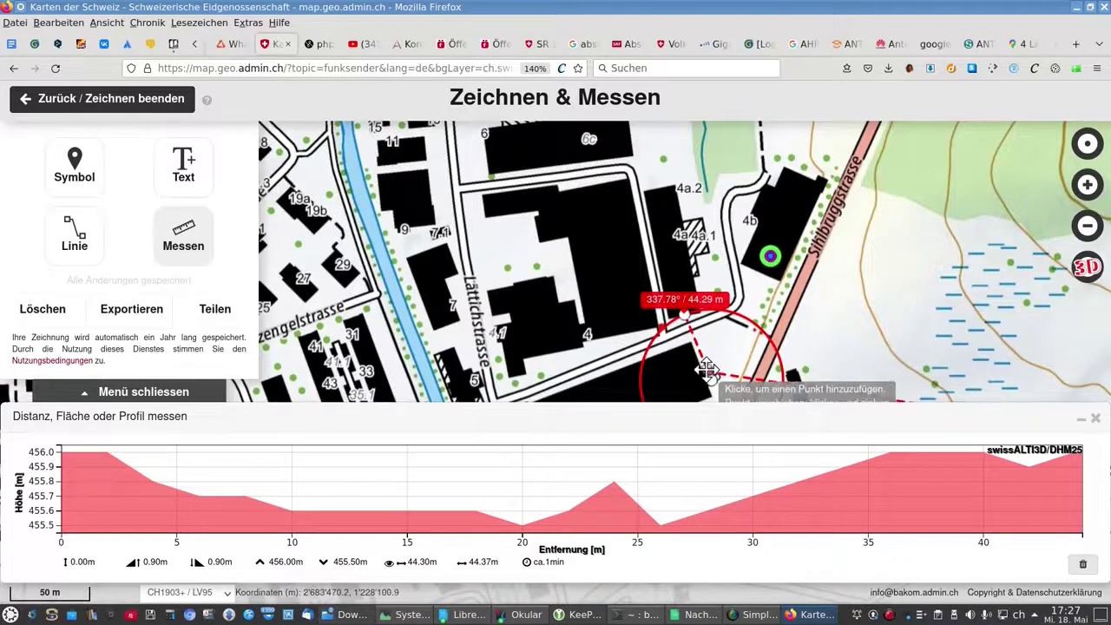
scroll(712, 373, "up", 1)
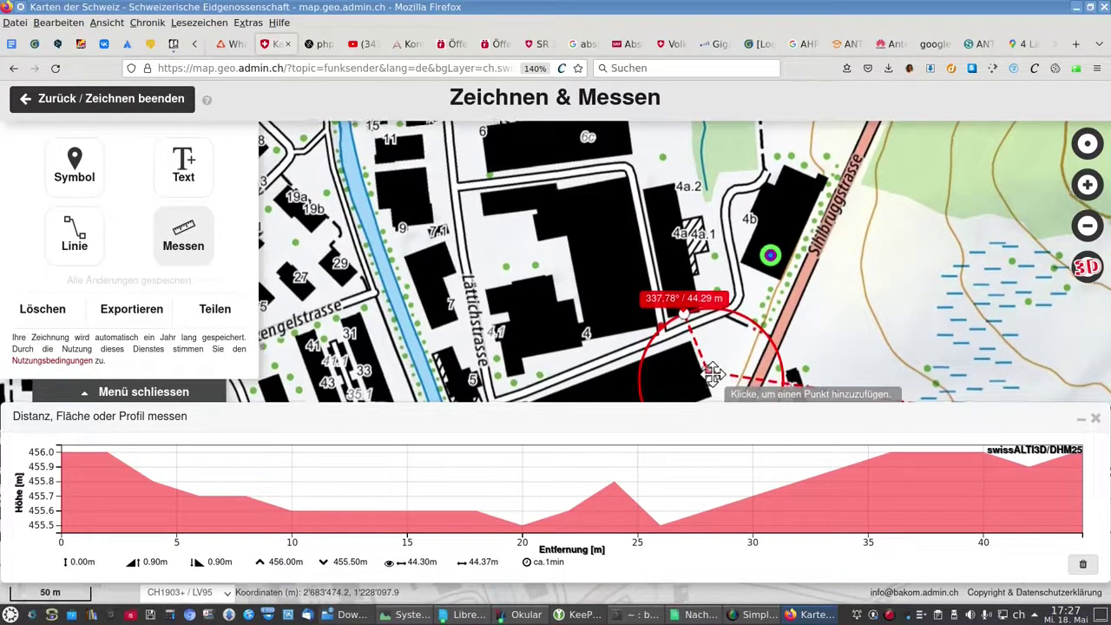
left_click(672, 279)
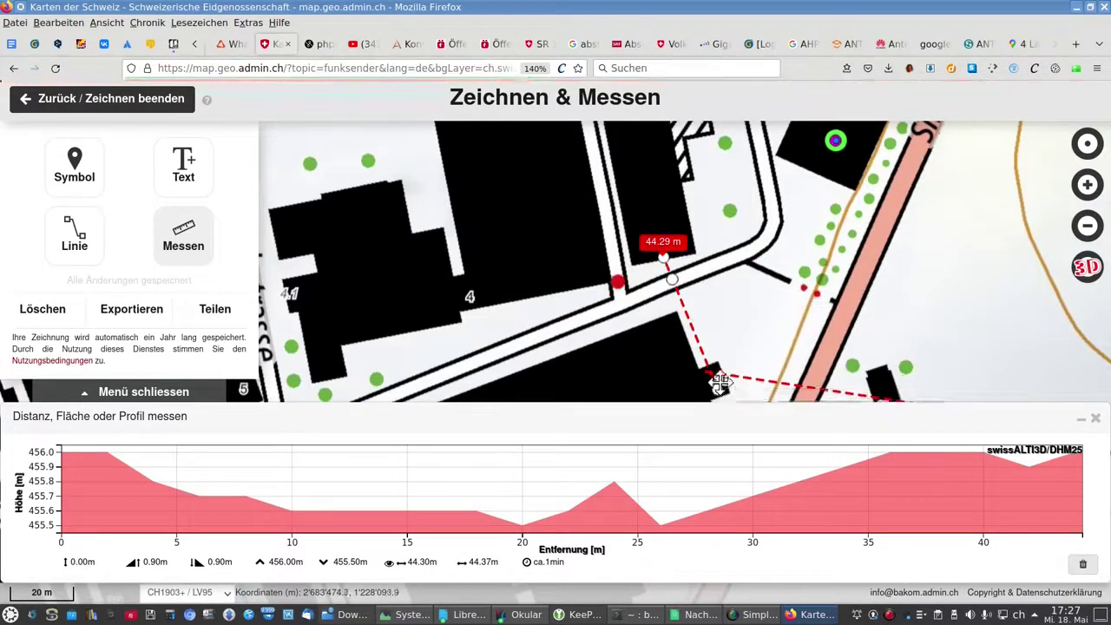
left_click_drag(752, 305, 745, 276)
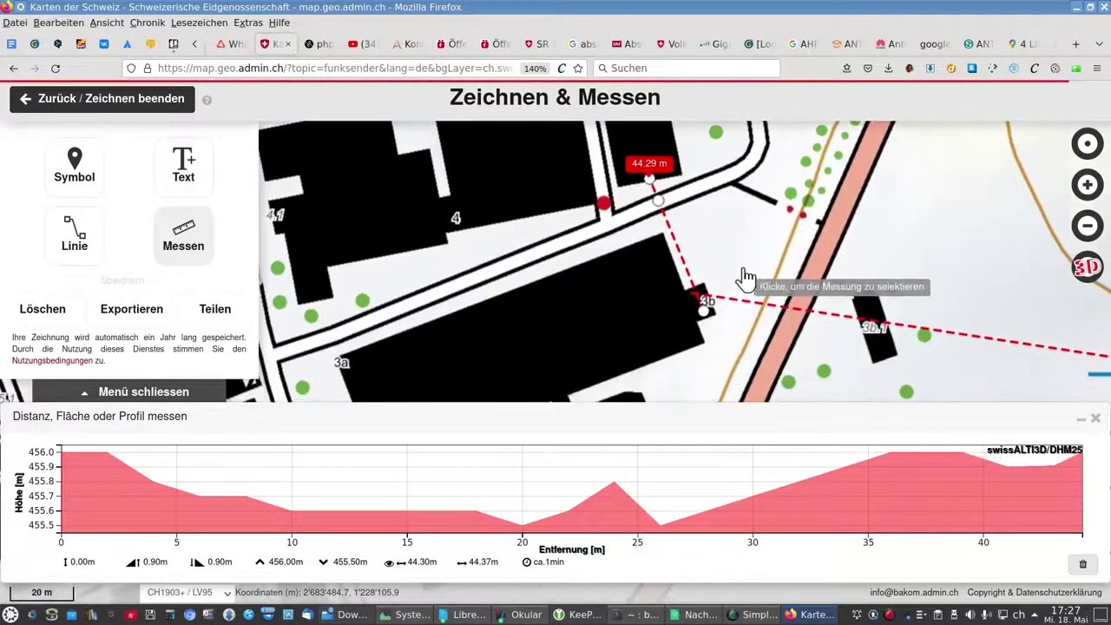
Step: Switch to the Baar Sihlbruggstr. 3 site data sheet in Okular and open page 25 with the northeast view and roof plan
left_click(527, 614)
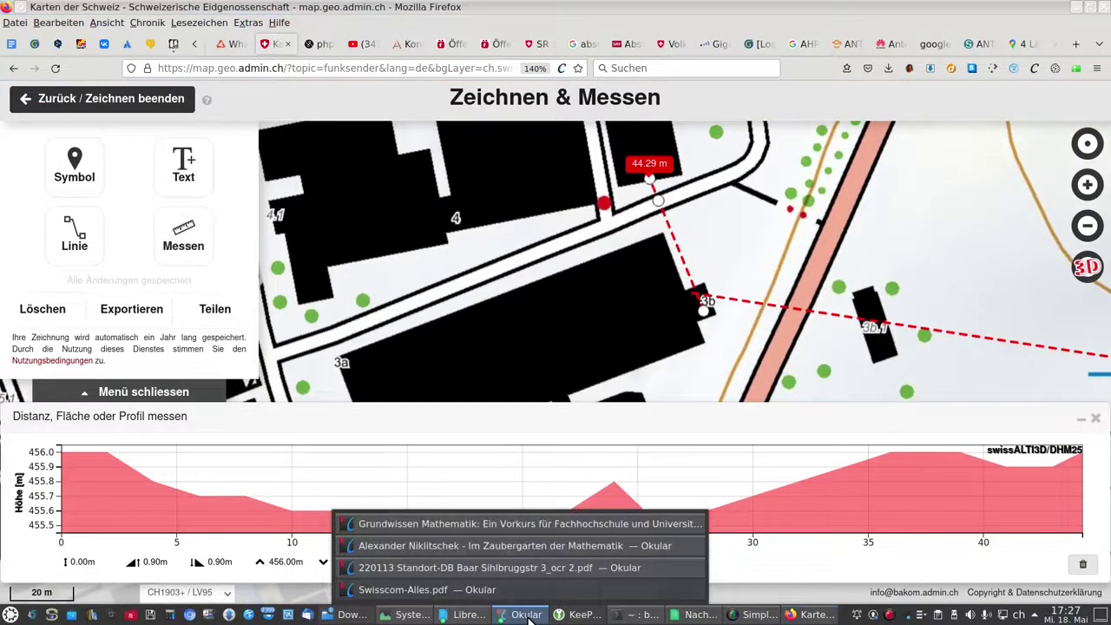
left_click(512, 568)
scroll(68, 499, "down", 15)
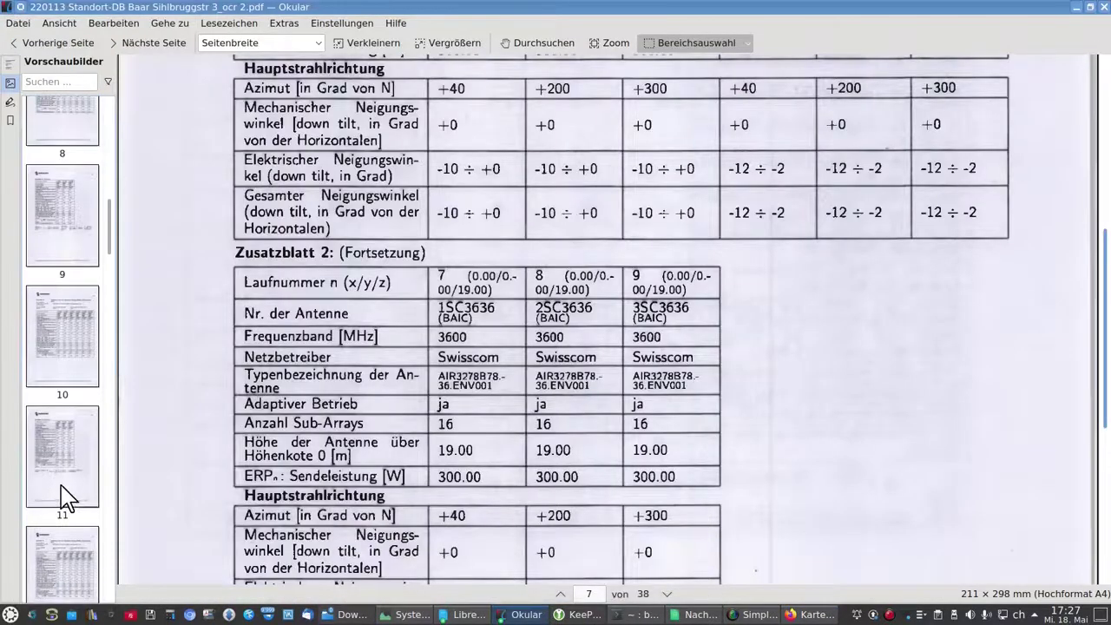
scroll(67, 500, "down", 2)
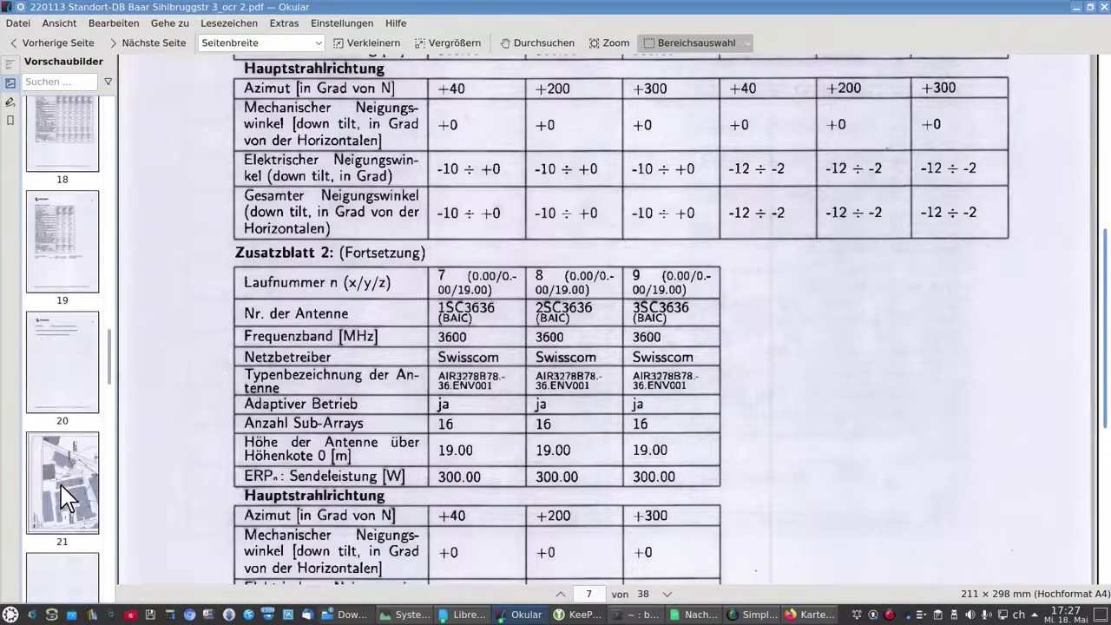
scroll(67, 499, "down", 3)
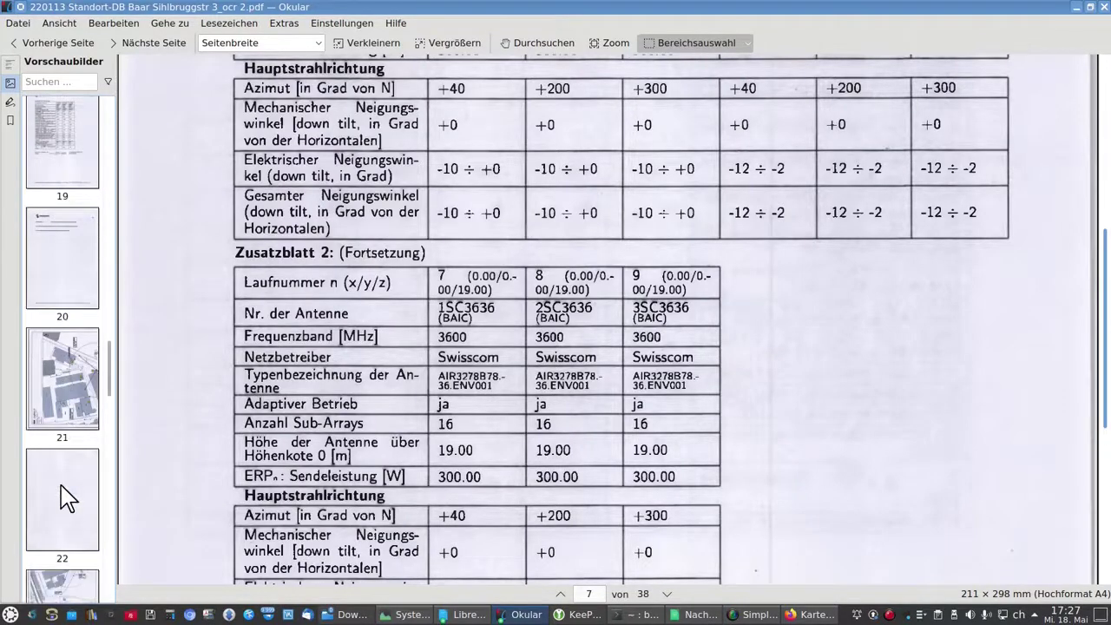
scroll(67, 500, "down", 2)
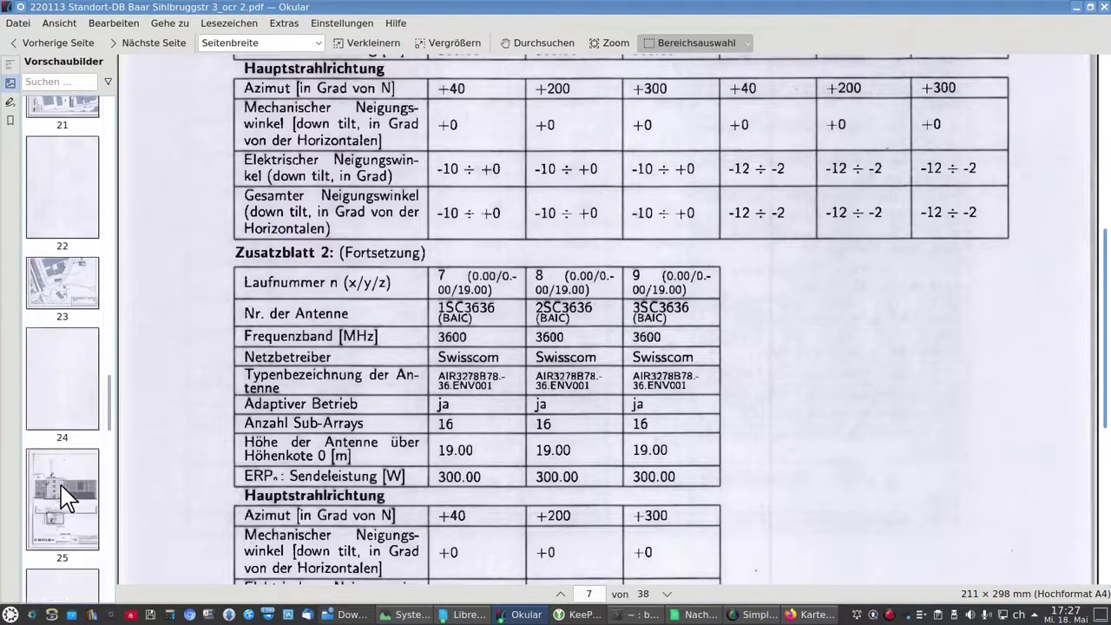
scroll(68, 499, "down", 2)
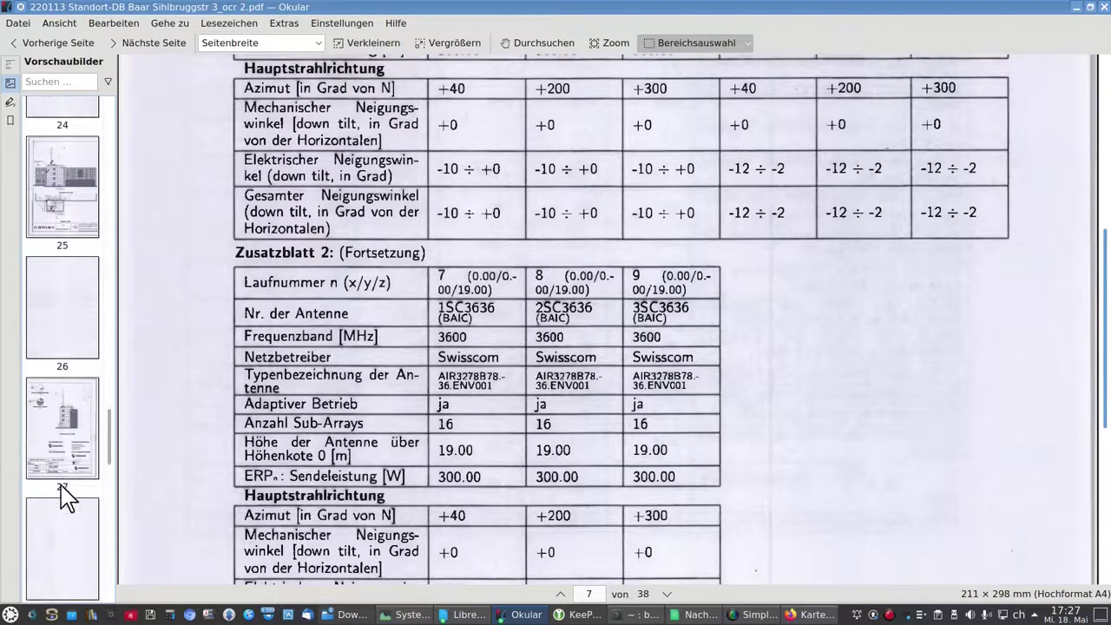
scroll(68, 499, "down", 4)
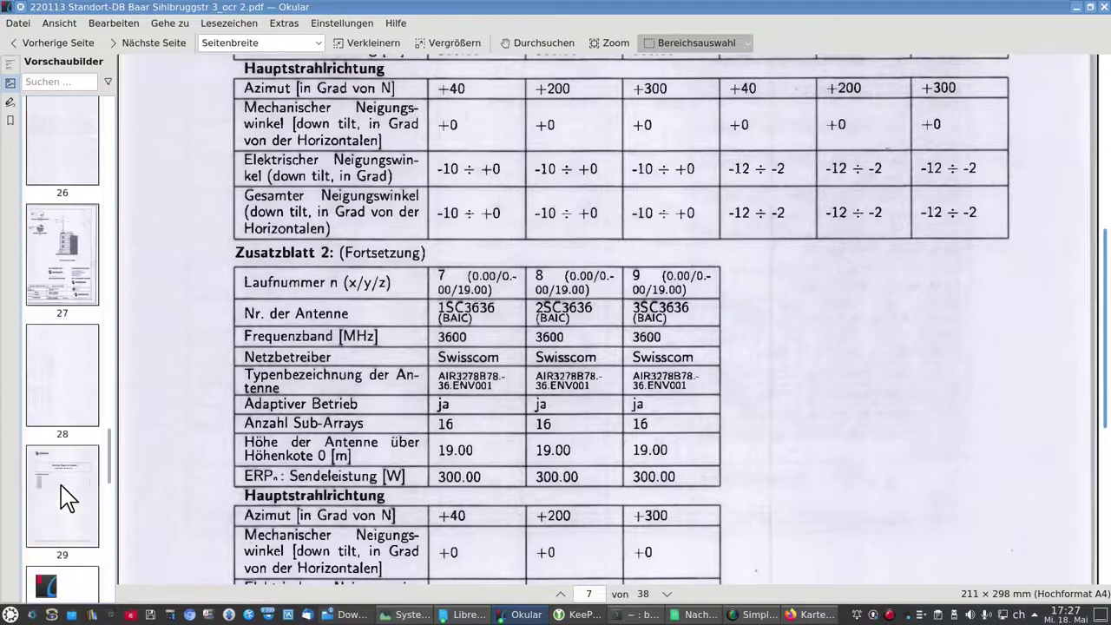
scroll(68, 499, "up", 5)
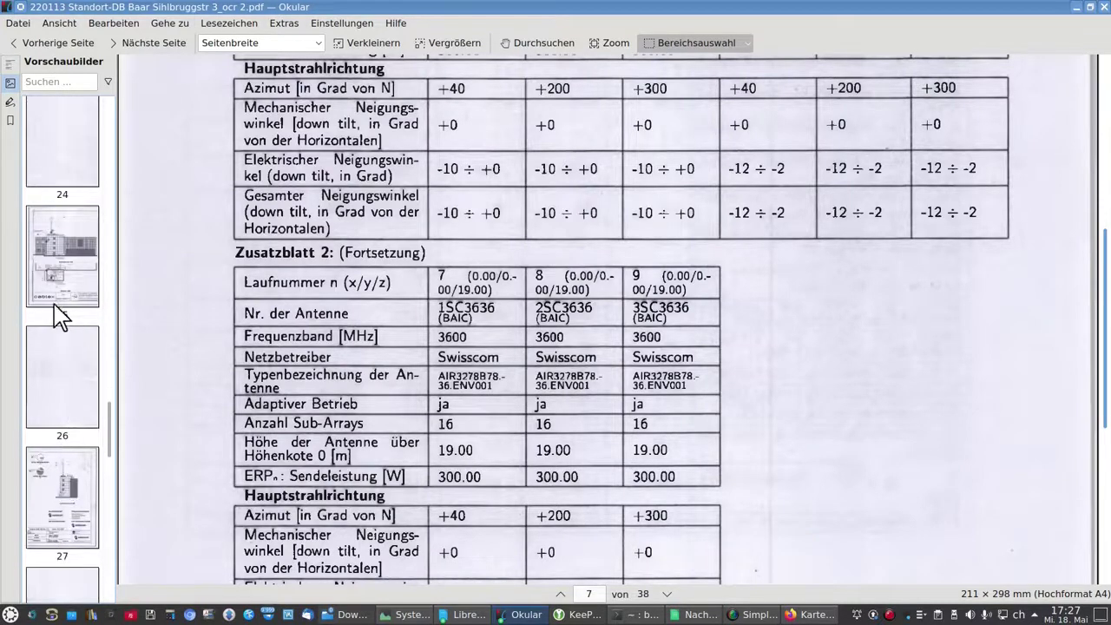
left_click(54, 278)
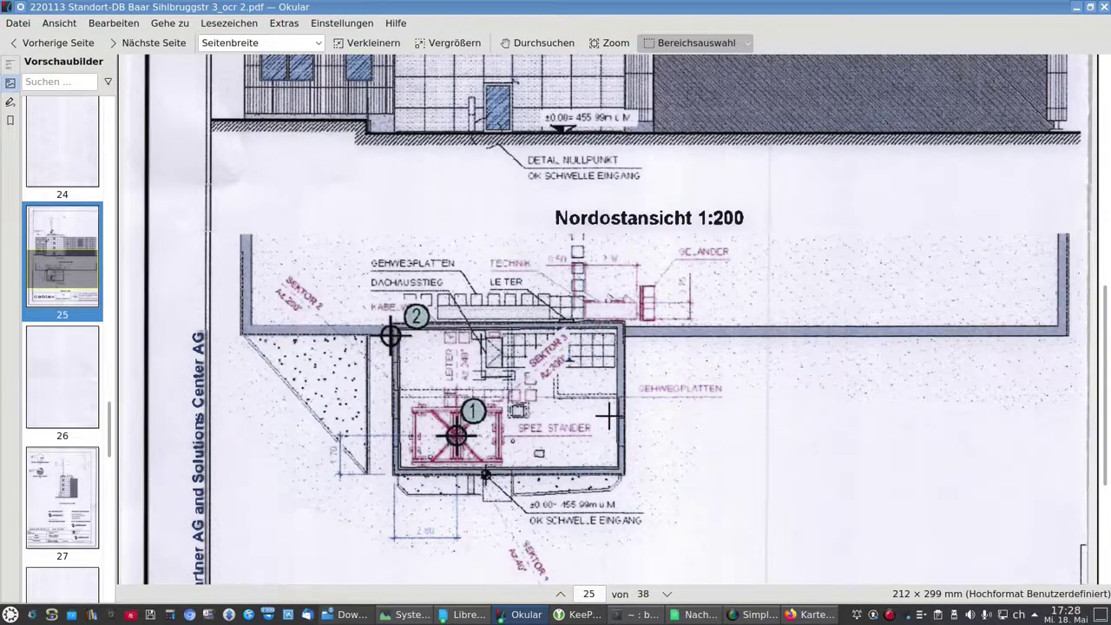
Step: Return to map.geo.admin.ch in Firefox and follow the measured line from building 3b to building 4a, examining both end points
key("alt+Tab")
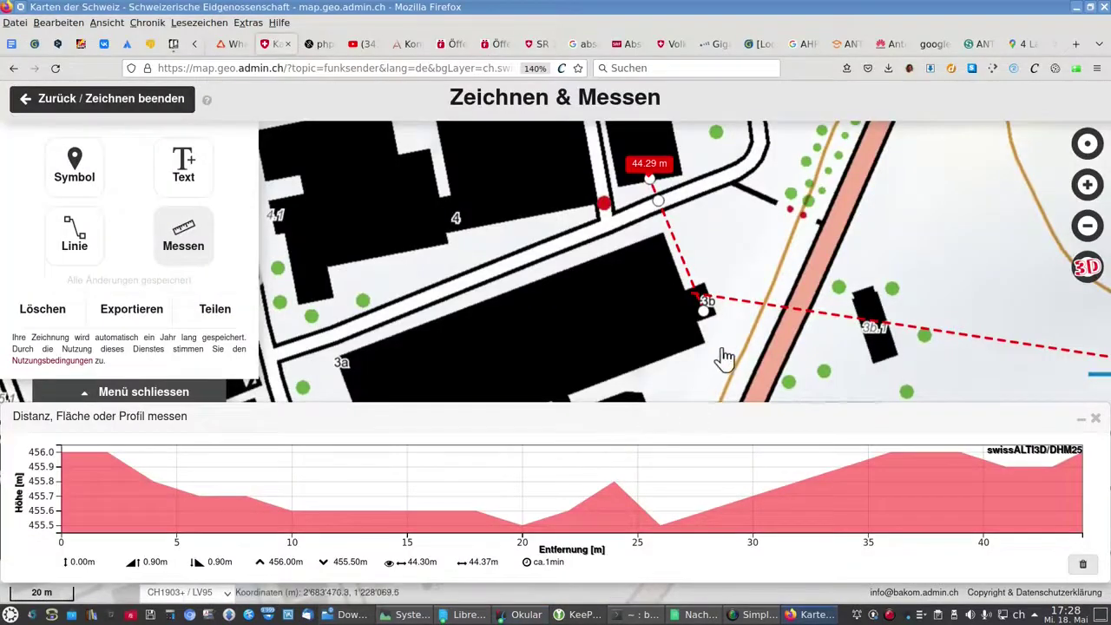
scroll(704, 340, "up", 1)
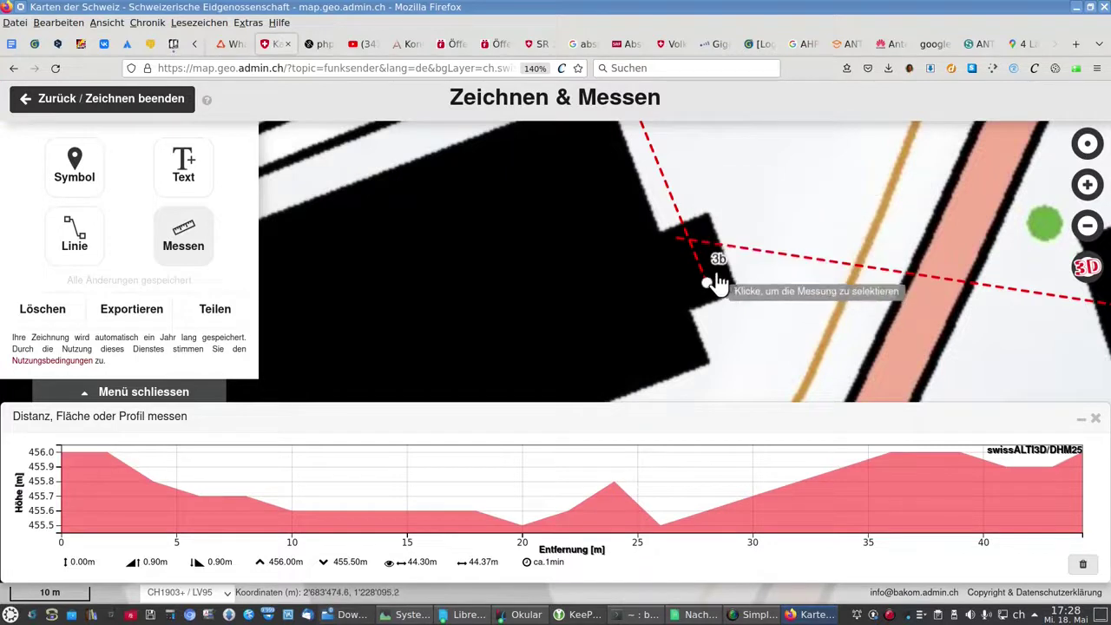
left_click_drag(635, 231, 658, 375)
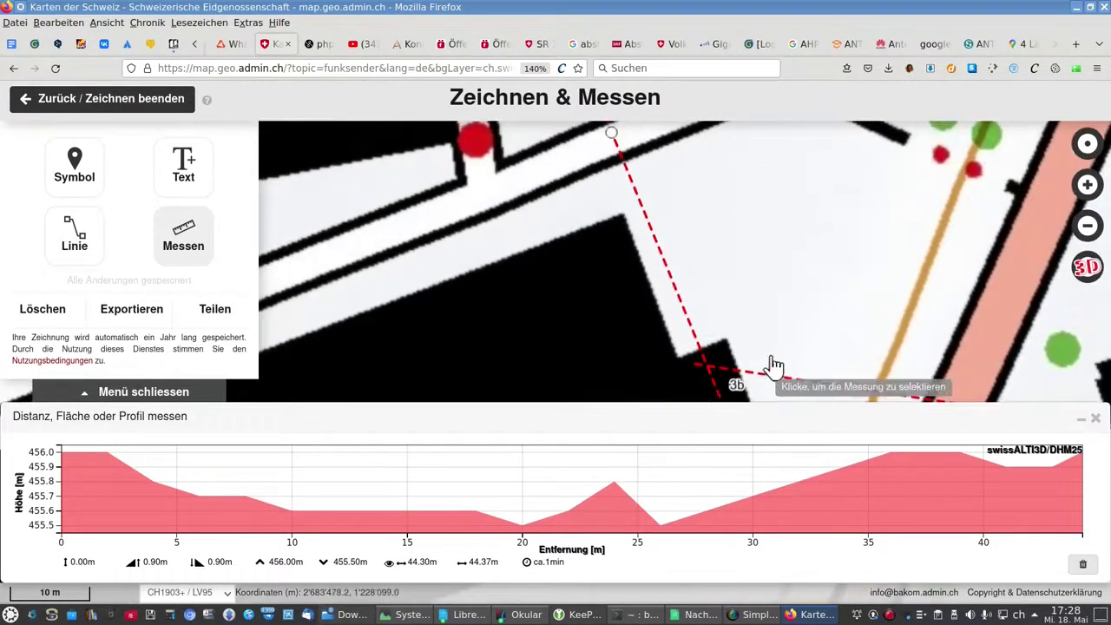
left_click_drag(705, 211, 739, 377)
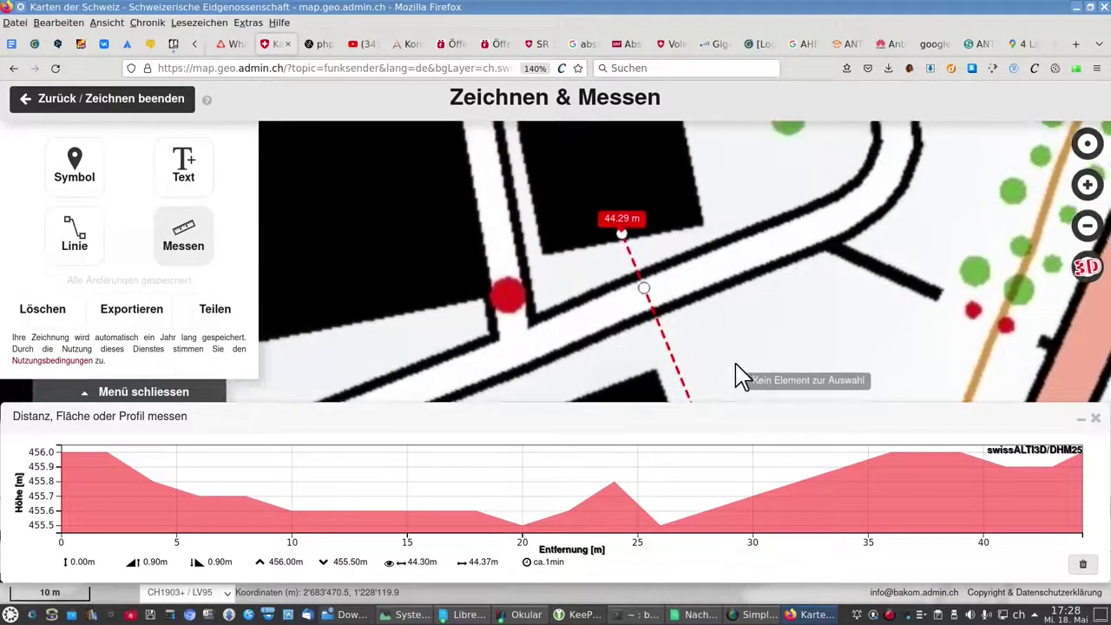
left_click_drag(679, 246, 742, 382)
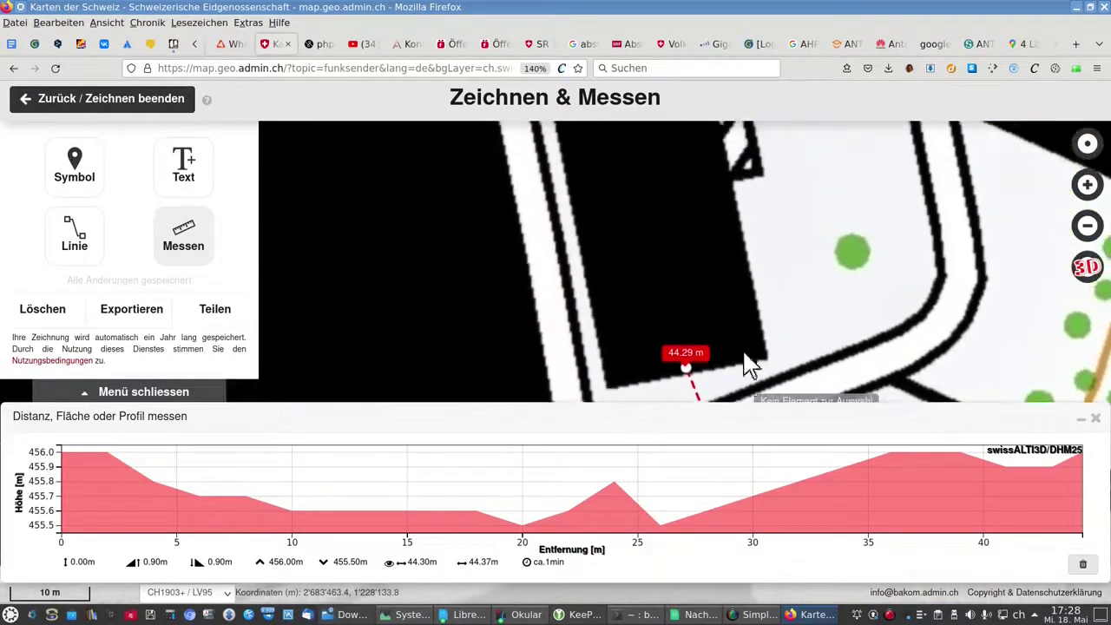
scroll(743, 329, "down", 1)
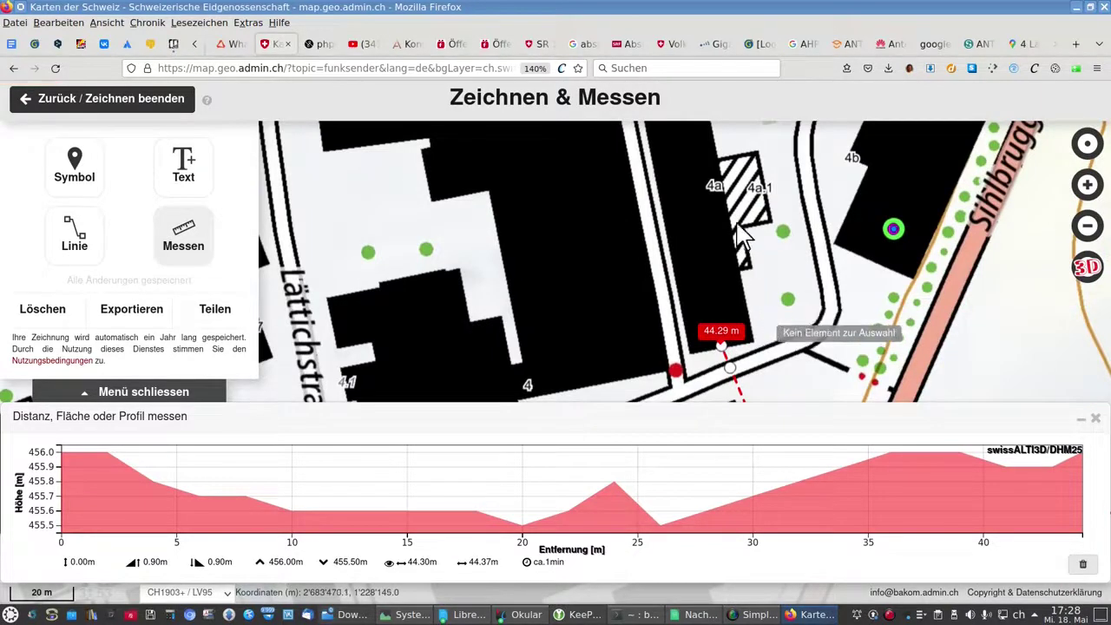
scroll(769, 316, "down", 1)
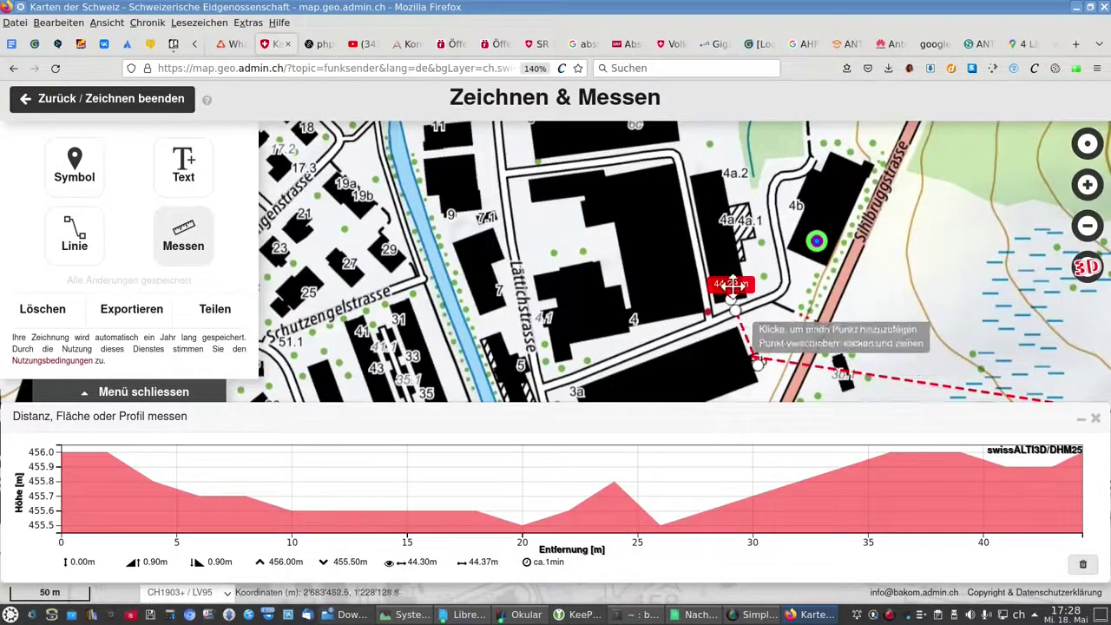
Step: Clear the existing drawings and measure the distance from the antenna location at building 3b to a point inside southern building 4a
left_click(42, 310)
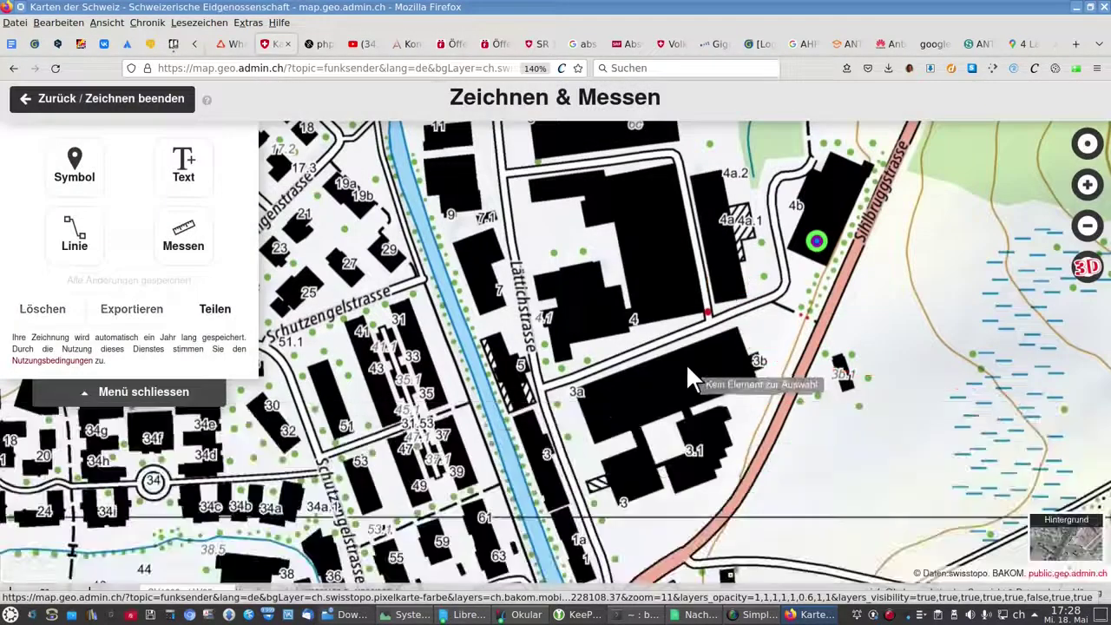
left_click(686, 364)
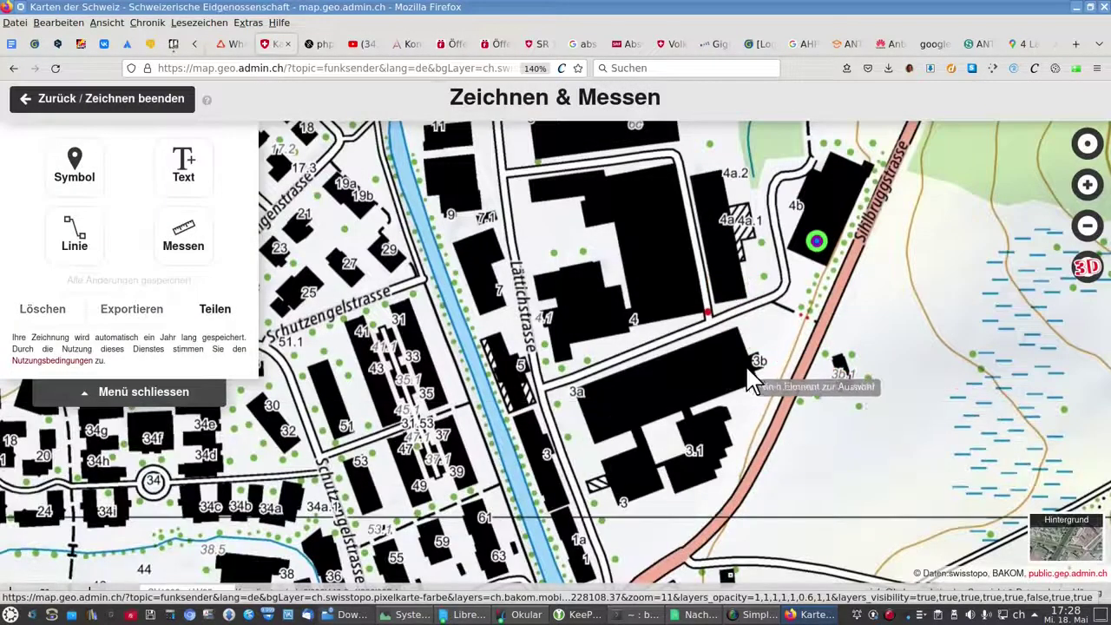
scroll(758, 365, "up", 2)
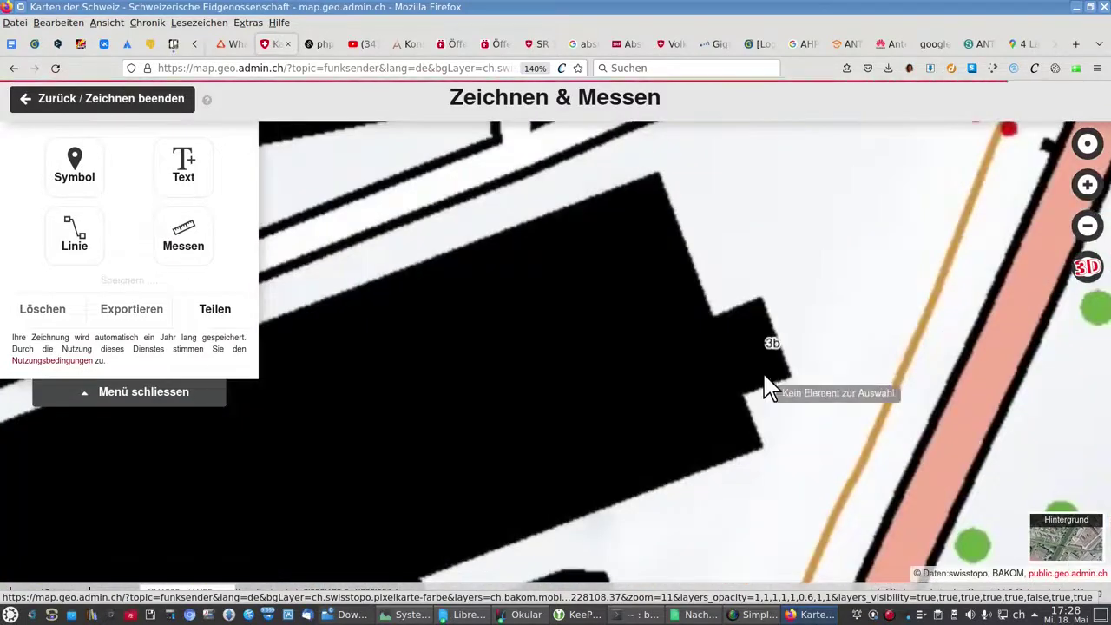
left_click(182, 239)
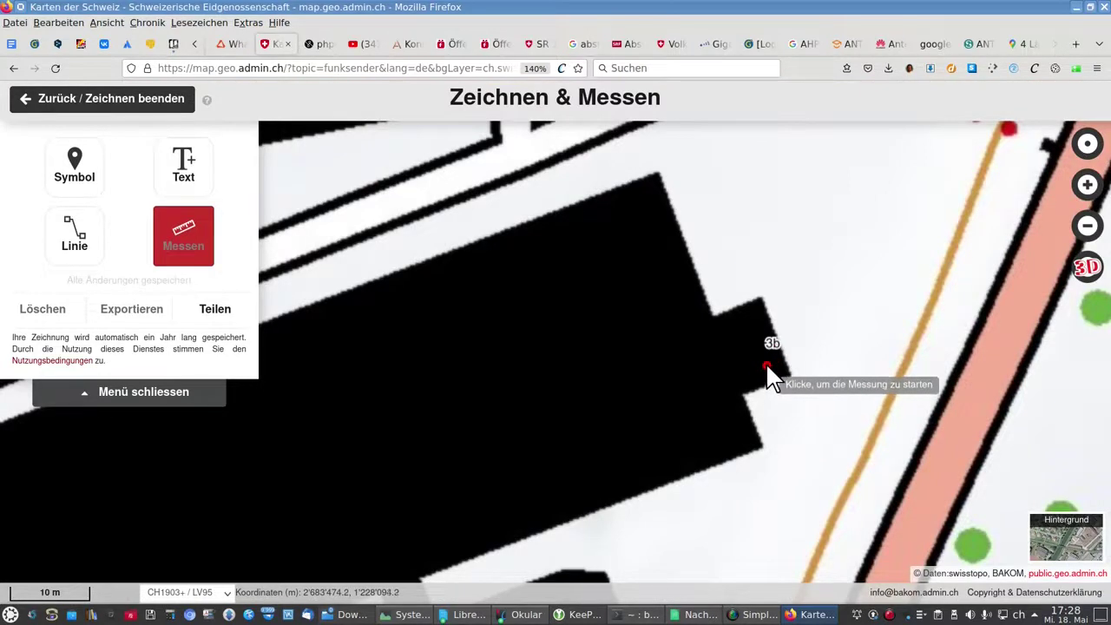
left_click(765, 365)
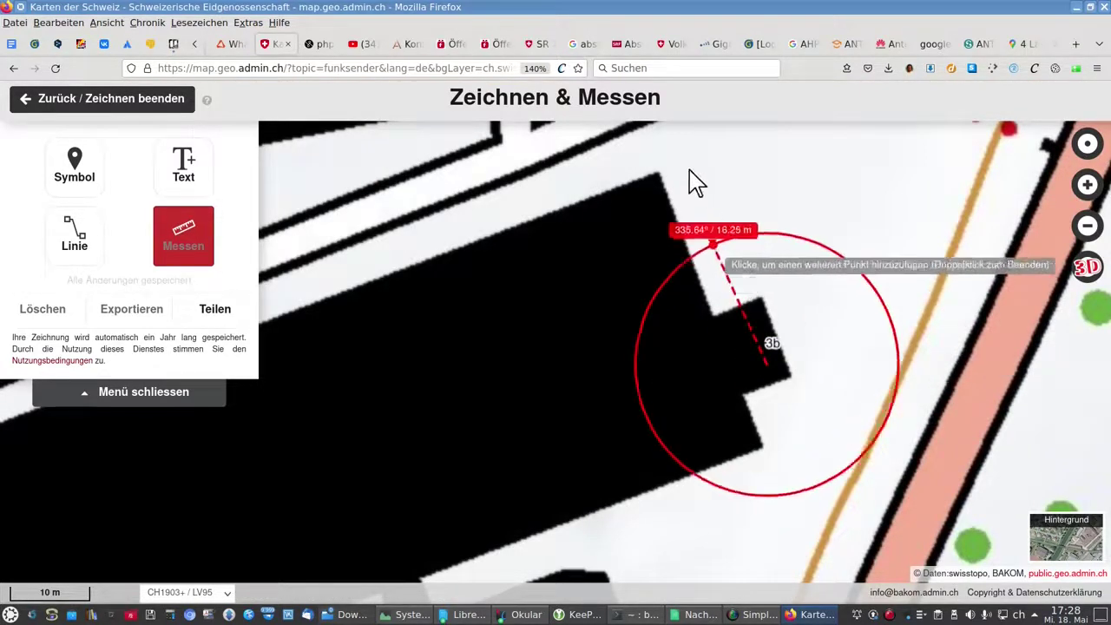
mouse_move(729, 278)
left_mouse_down()
mouse_move(754, 310)
mouse_move(780, 434)
left_mouse_up()
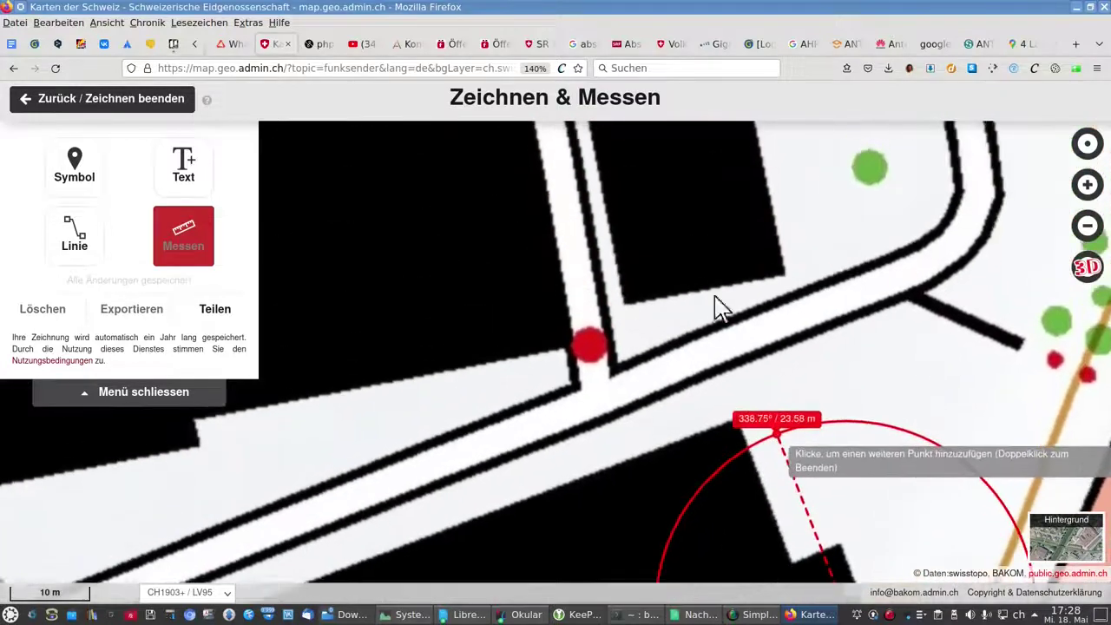
left_click_drag(667, 171, 692, 321)
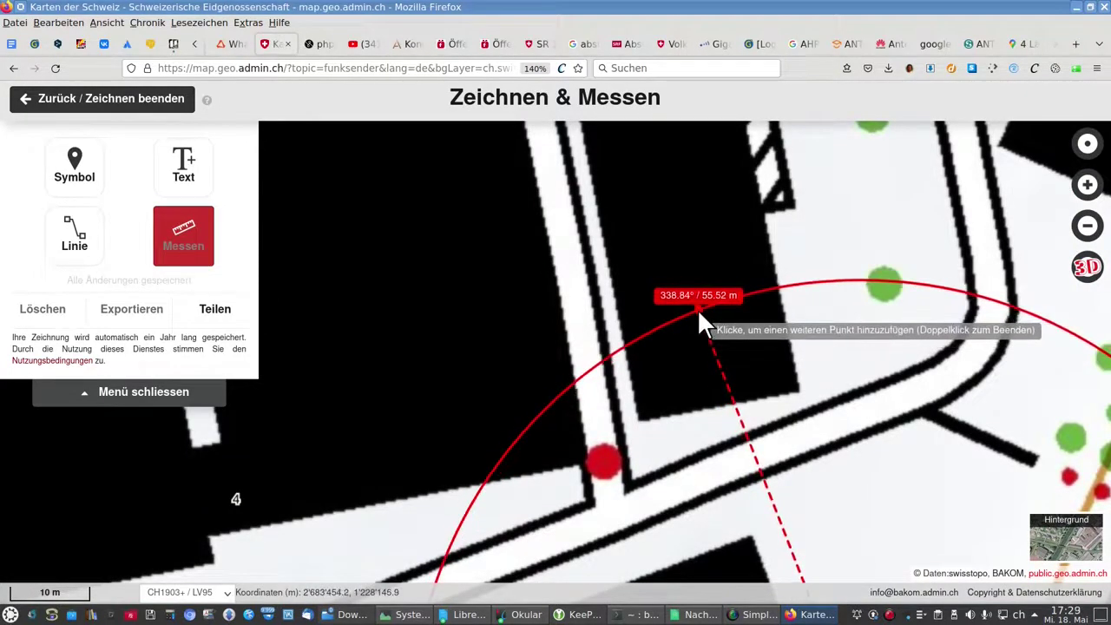
double_click(699, 312)
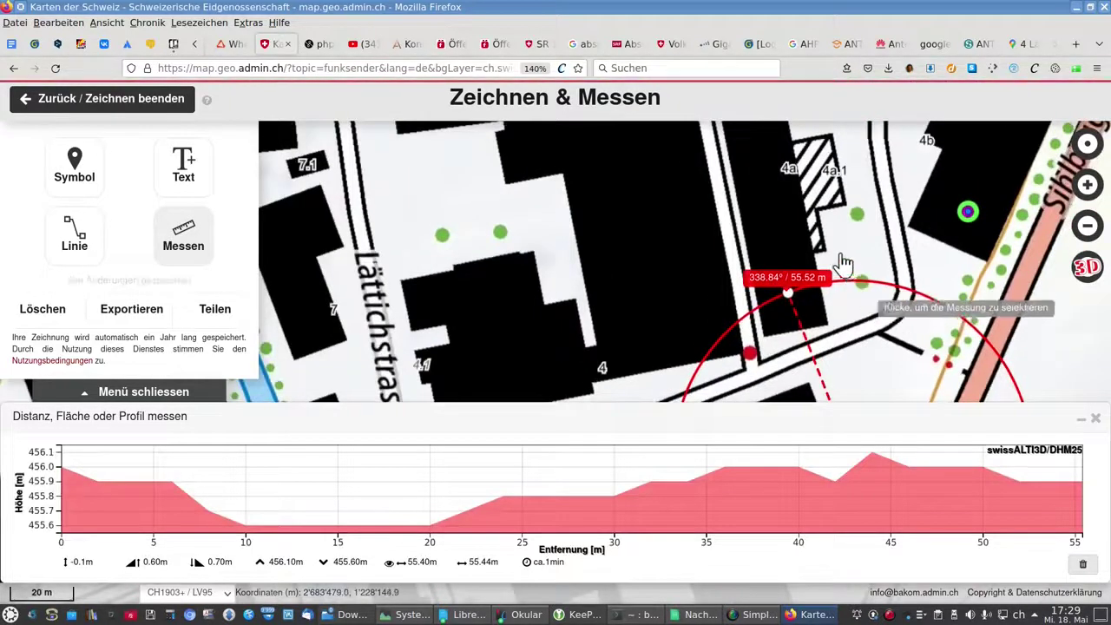
Step: Examine the whole new measurement line between building 3b and building 4a, including its azimuth and length
left_click_drag(856, 298, 789, 223)
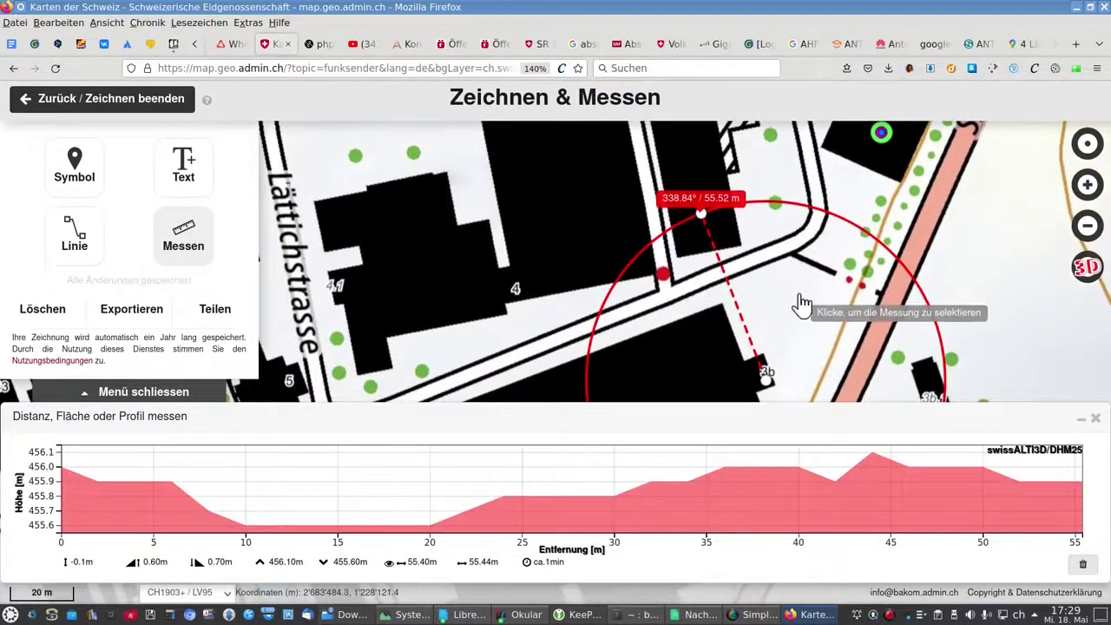
left_click_drag(786, 281, 769, 260)
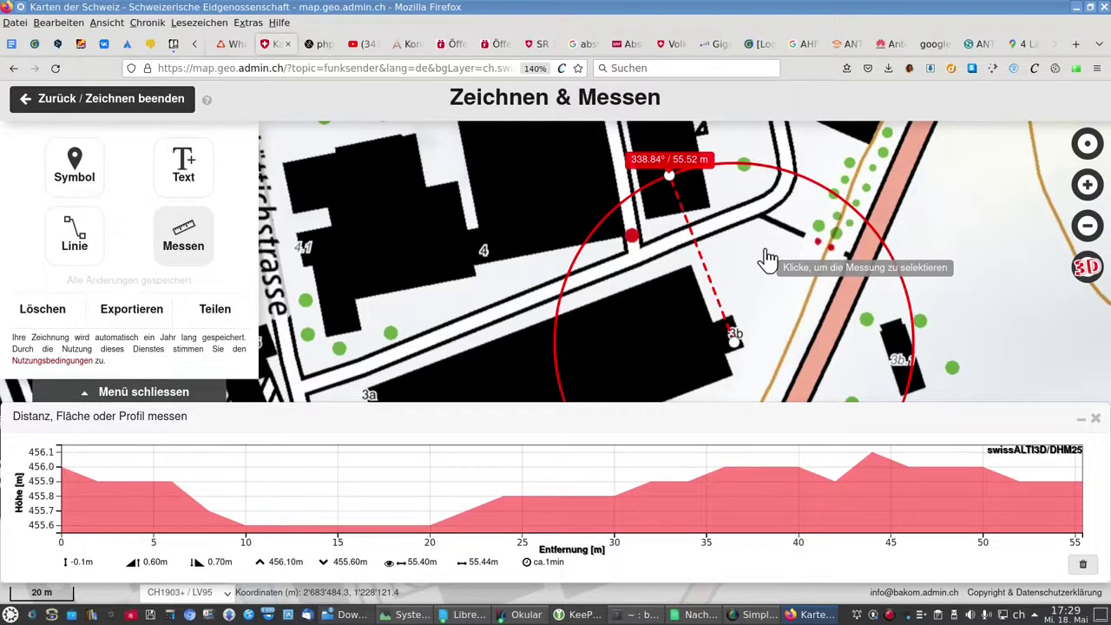
left_click(767, 258)
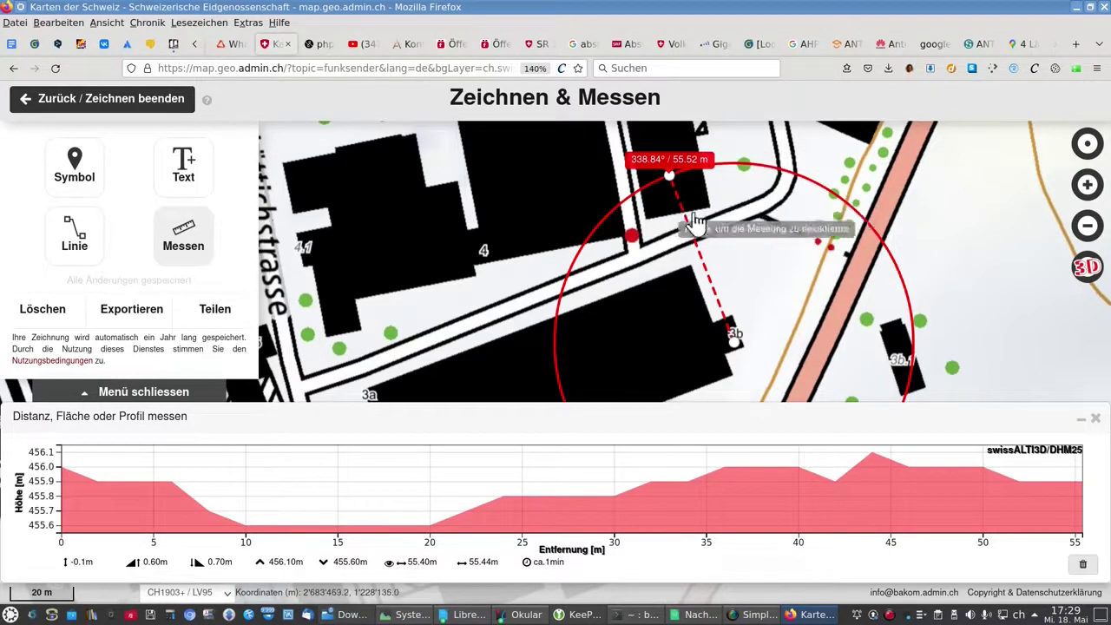
left_click(662, 187)
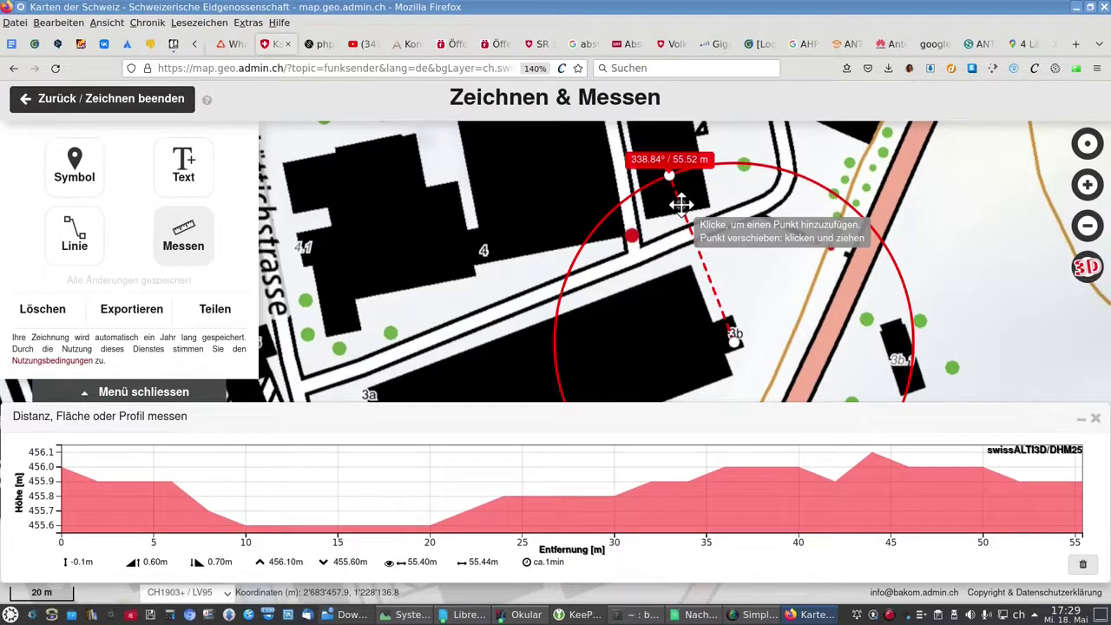
Step: Switch back to the site data sheet in Okular, go to page 7 and examine the antenna data in Zusatzblatt 2
key("alt+Tab")
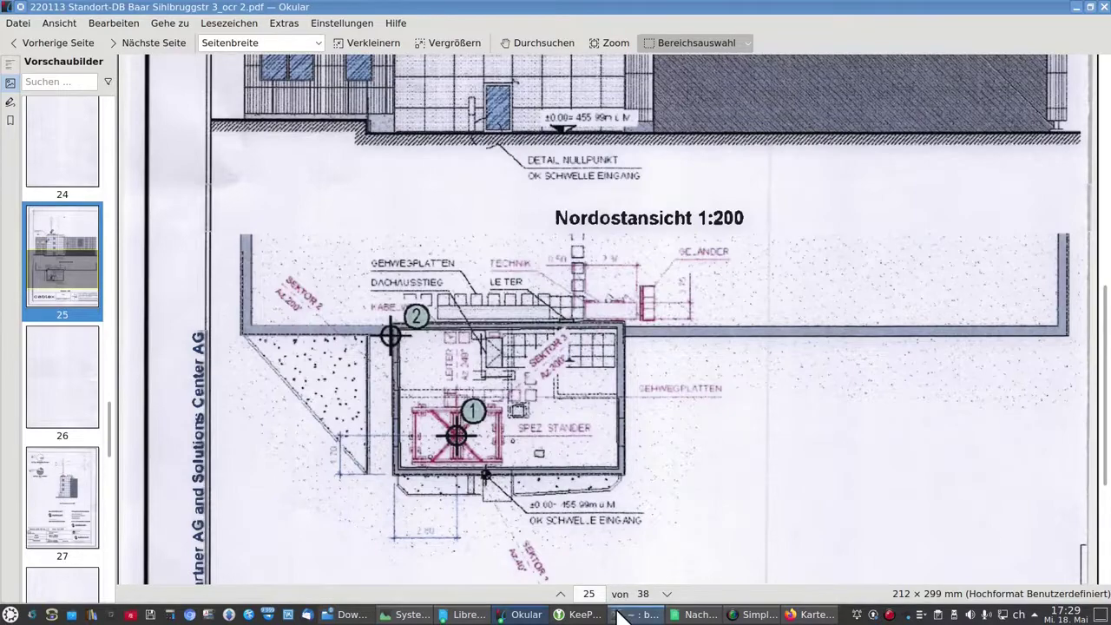
left_click(594, 594)
type("7")
key("Return")
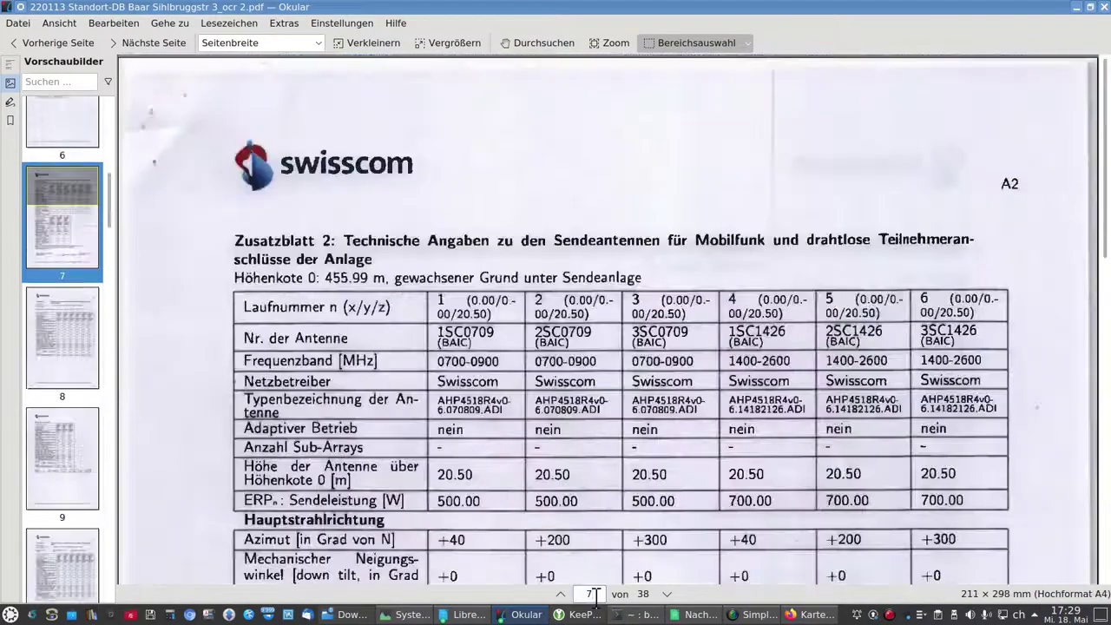
scroll(590, 495, "down", 3)
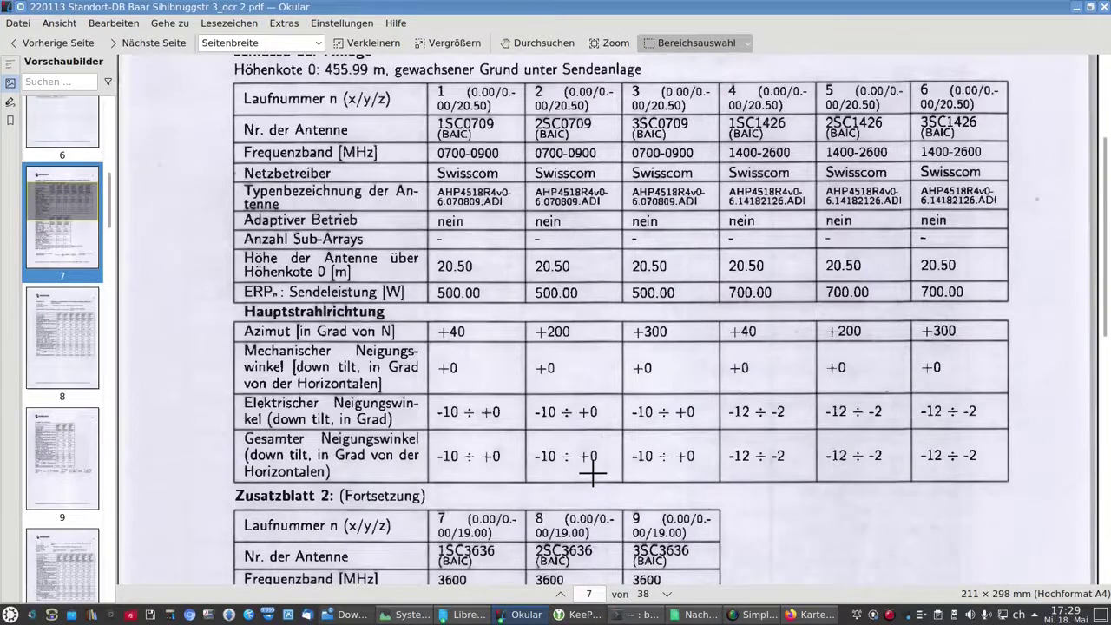
scroll(593, 473, "up", 2)
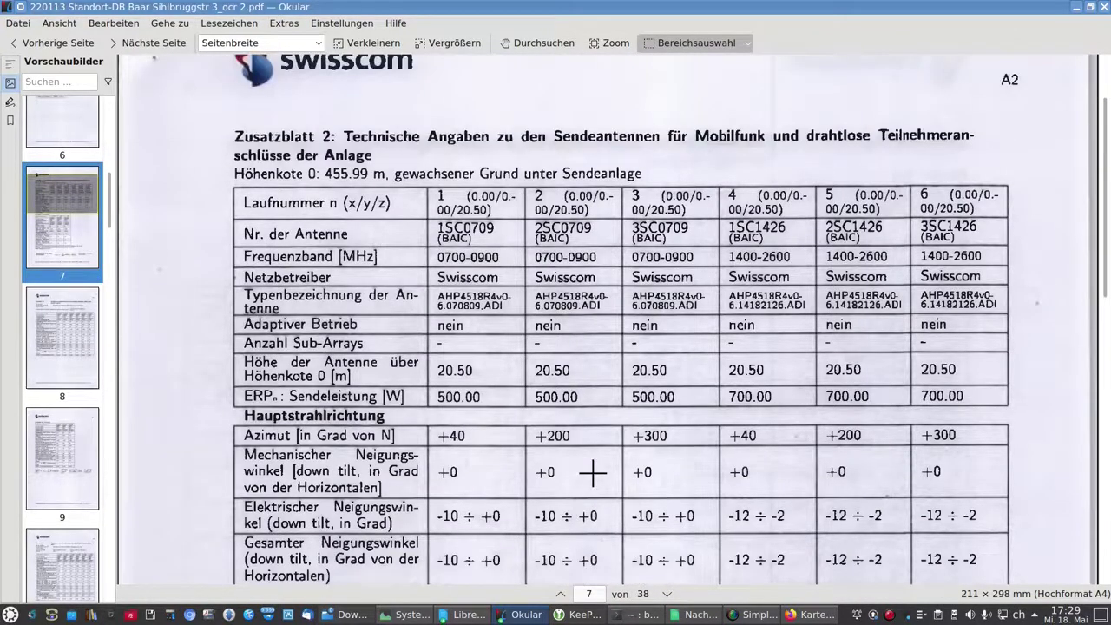
Step: Go through the data sheet from page 11 to page 18 and examine the Zusatzblatt 4a table for OMEN 6
left_click(595, 592)
type("11")
key("Return")
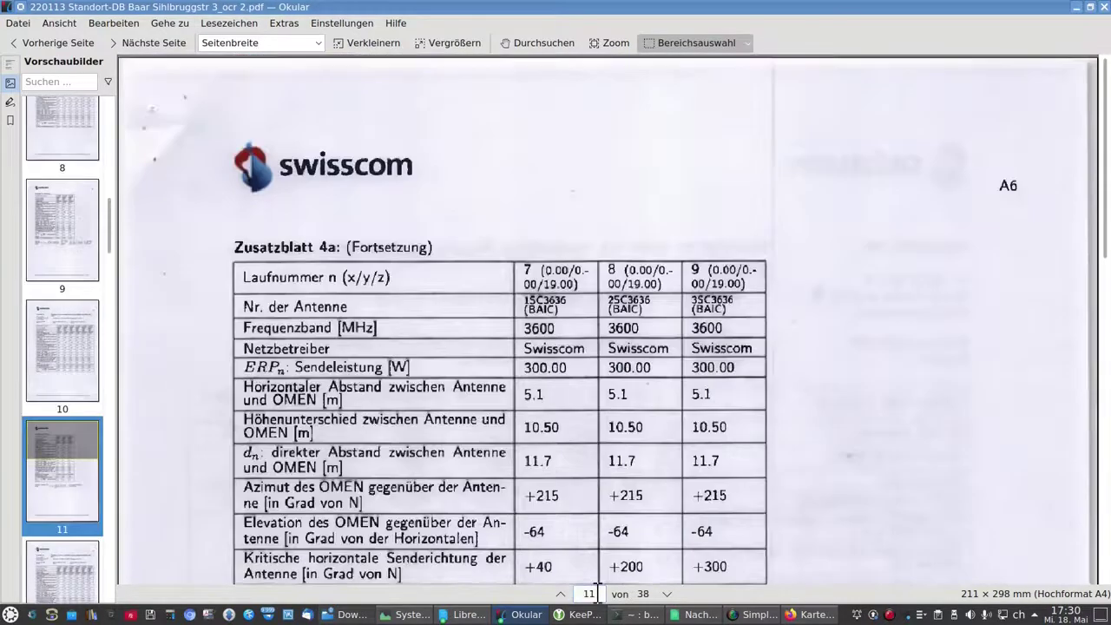
scroll(609, 357, "down", 10)
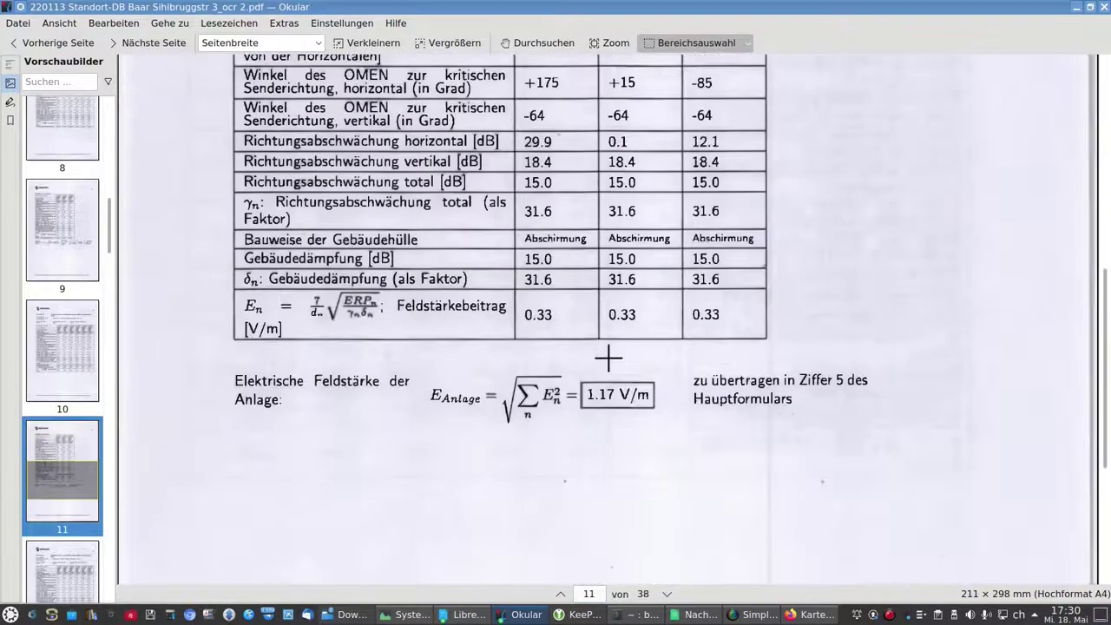
scroll(608, 357, "down", 5)
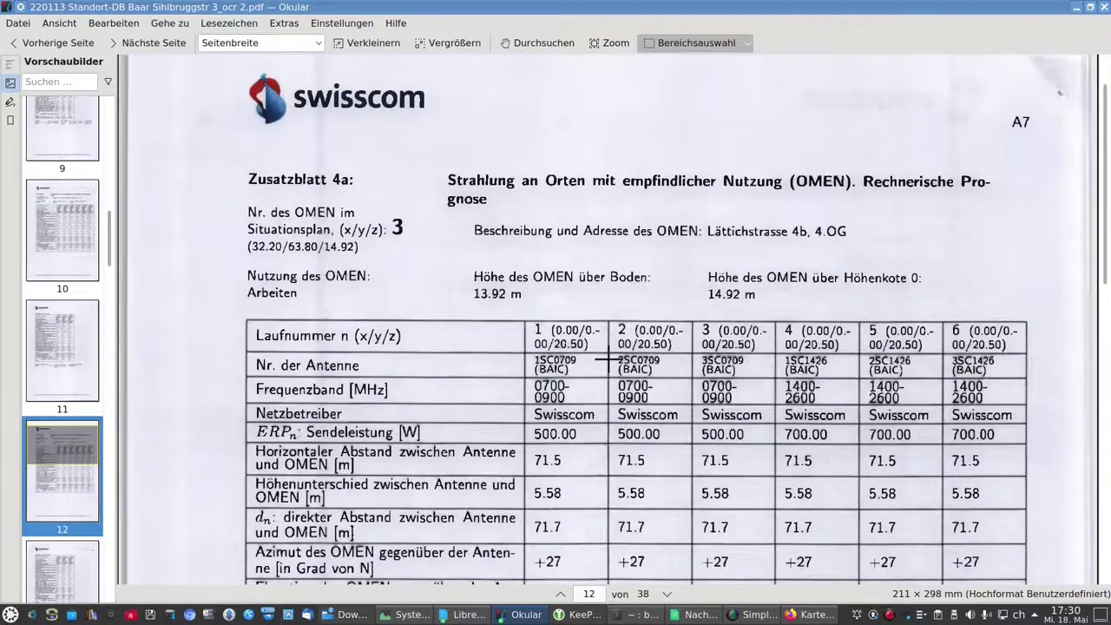
left_click(665, 595)
left_click(665, 594)
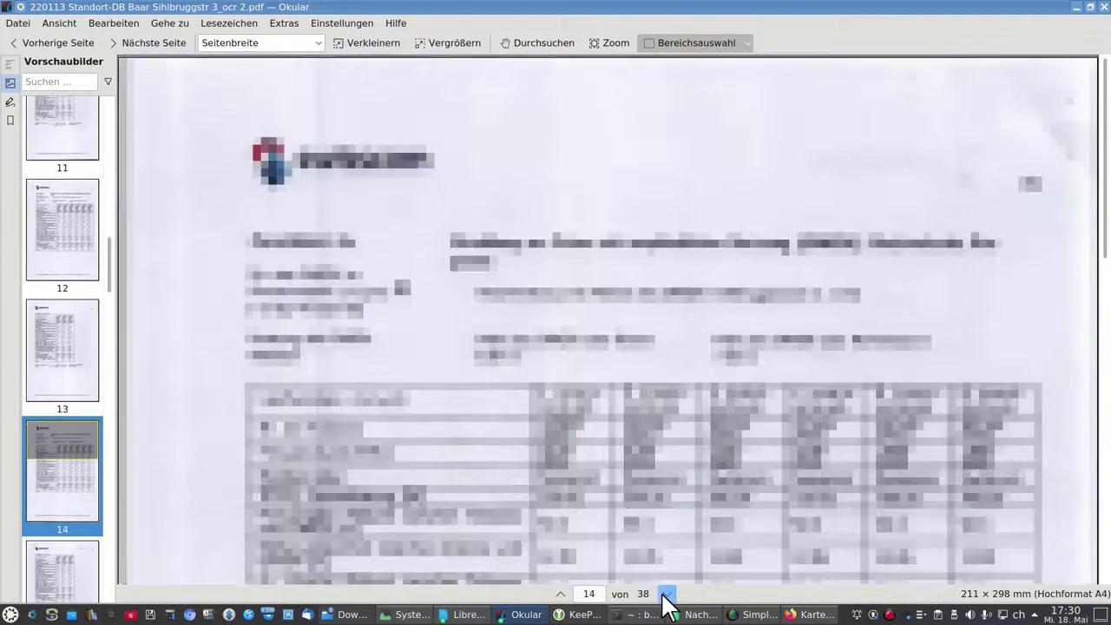
left_click(665, 595)
left_click(665, 594)
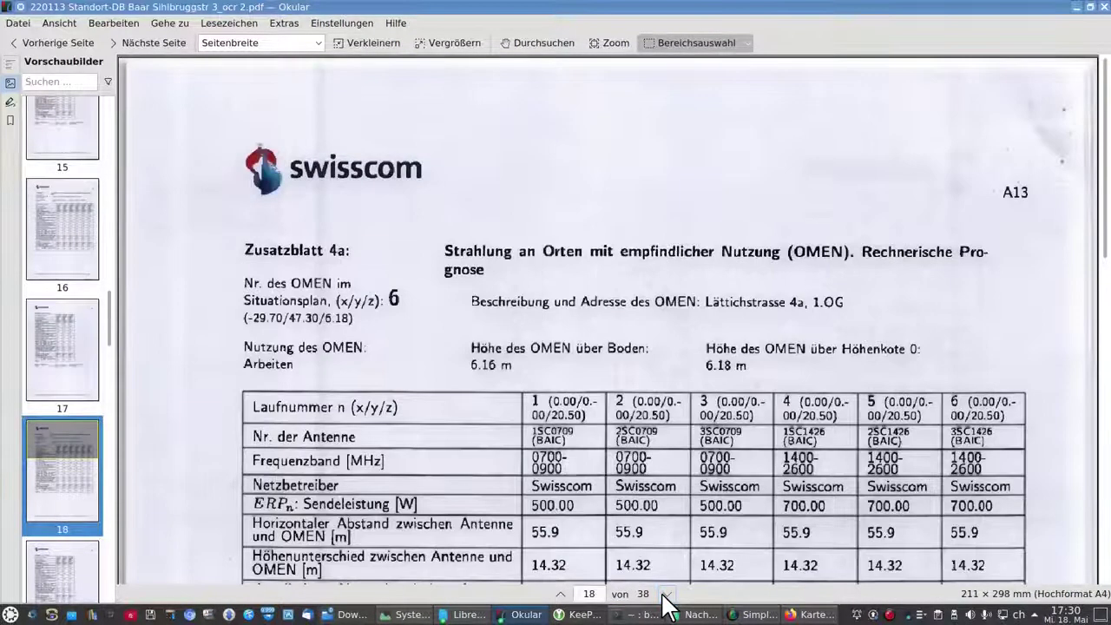
scroll(666, 430, "down", 5)
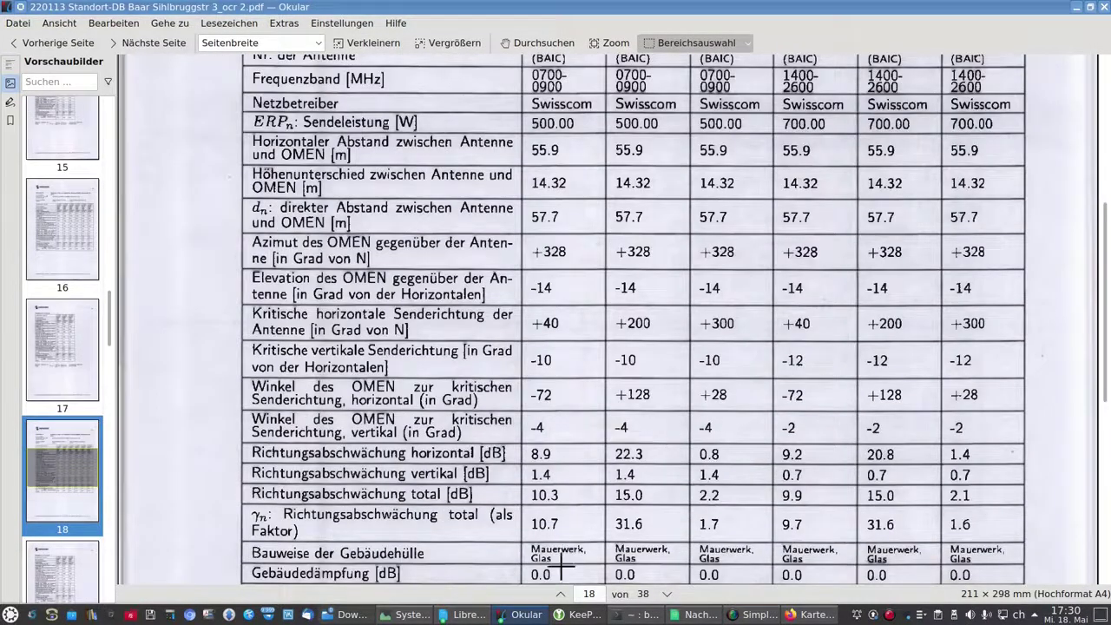
Step: Switch to the OMEN 06 recalculation in LibreOffice Calc and examine the height difference and azimuth values of the first antenna
left_click(700, 615)
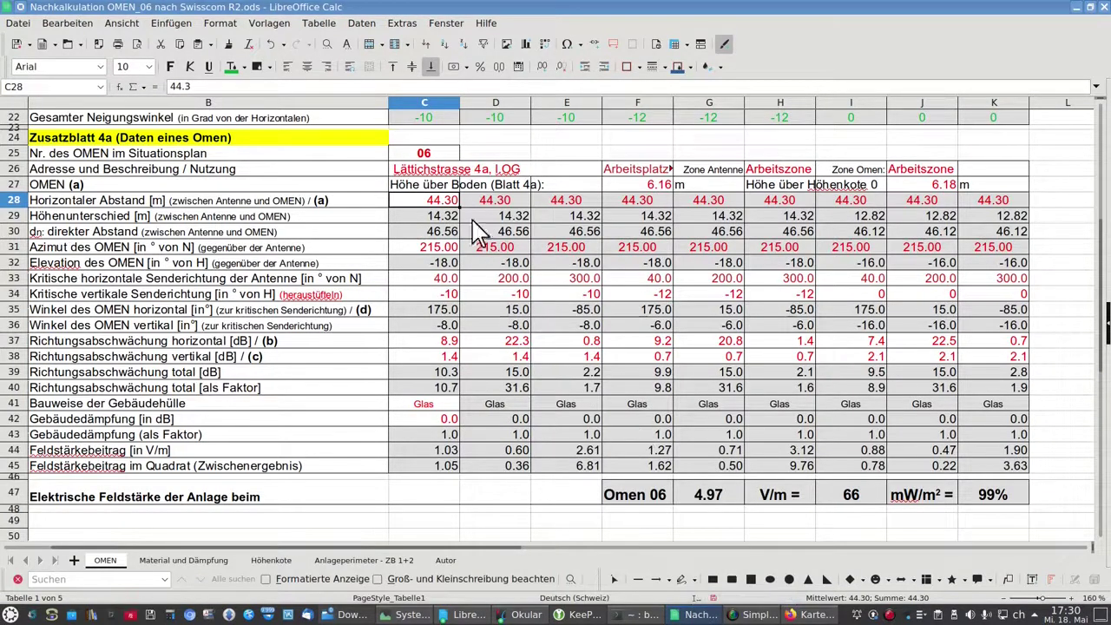
left_click(405, 218)
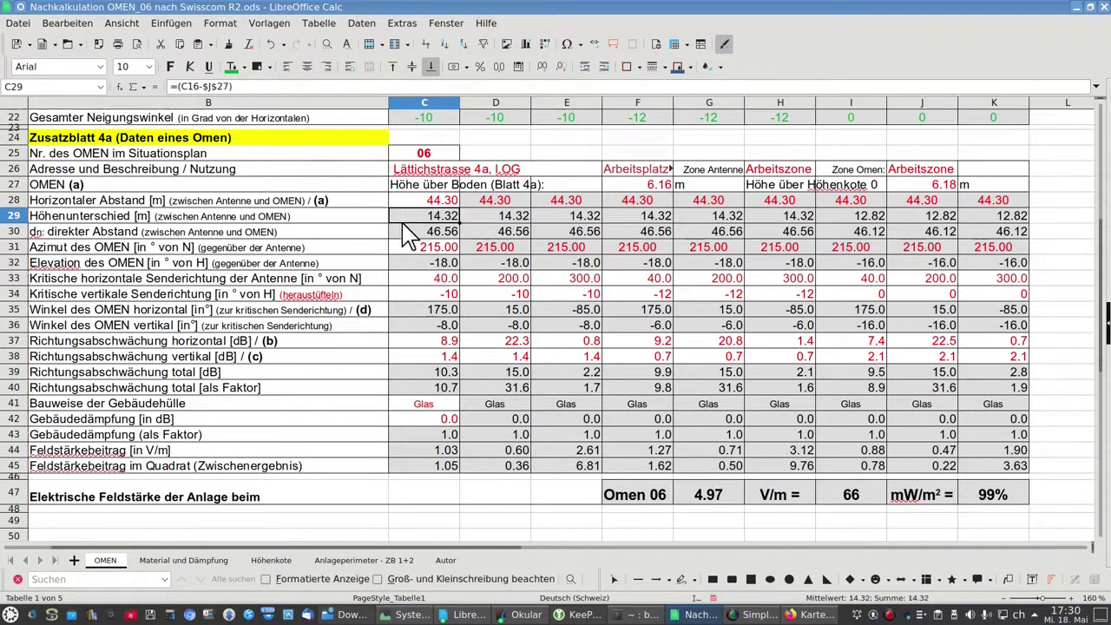
left_click(431, 253)
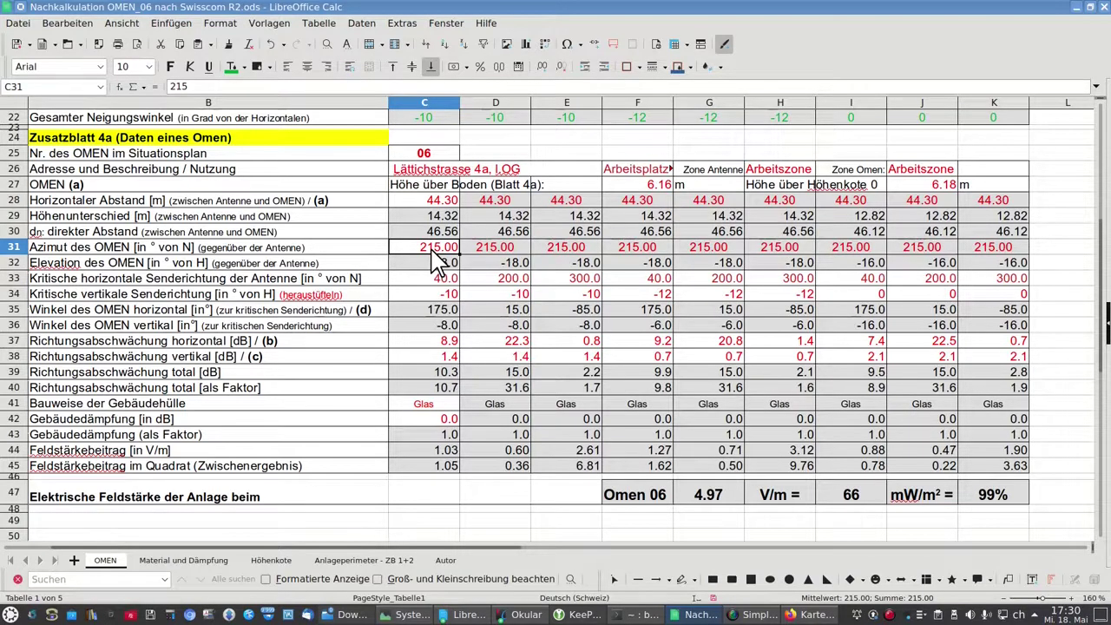
Step: Switch to map.geo.admin.ch in Firefox and examine the measured line from building 3b to its end point in building 4a
key("alt+Tab")
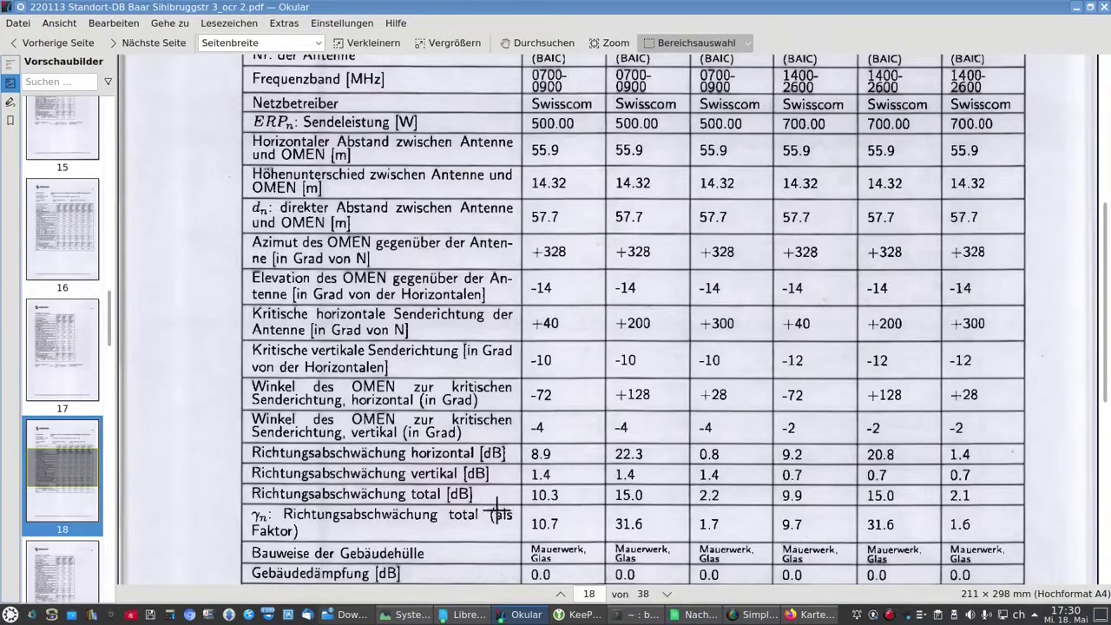
left_click(812, 614)
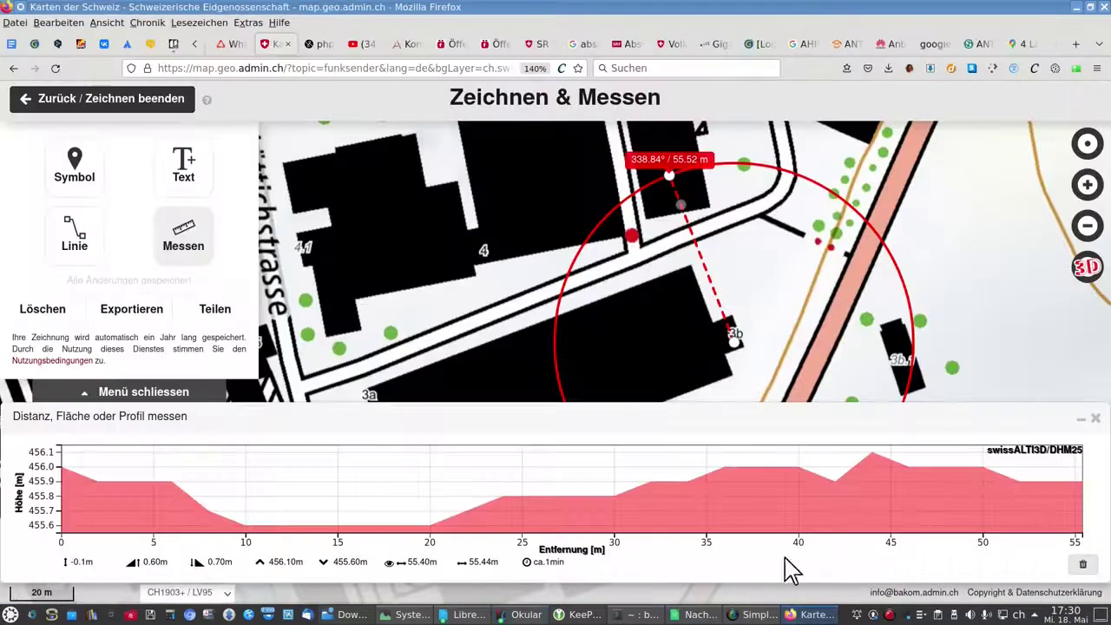
left_click(718, 329)
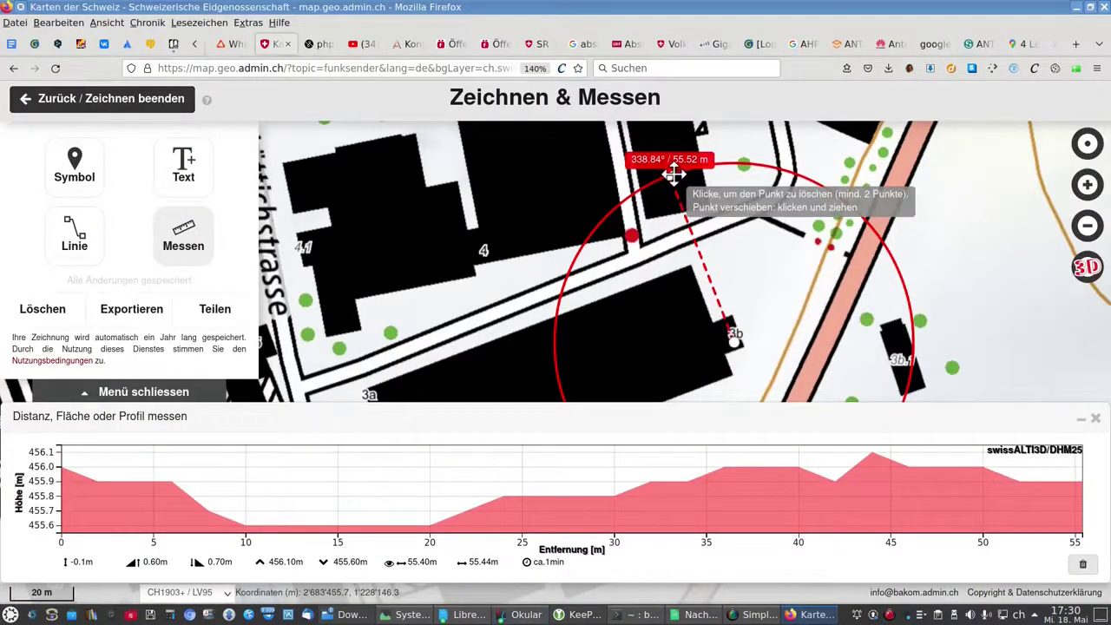
left_click_drag(773, 261, 764, 236)
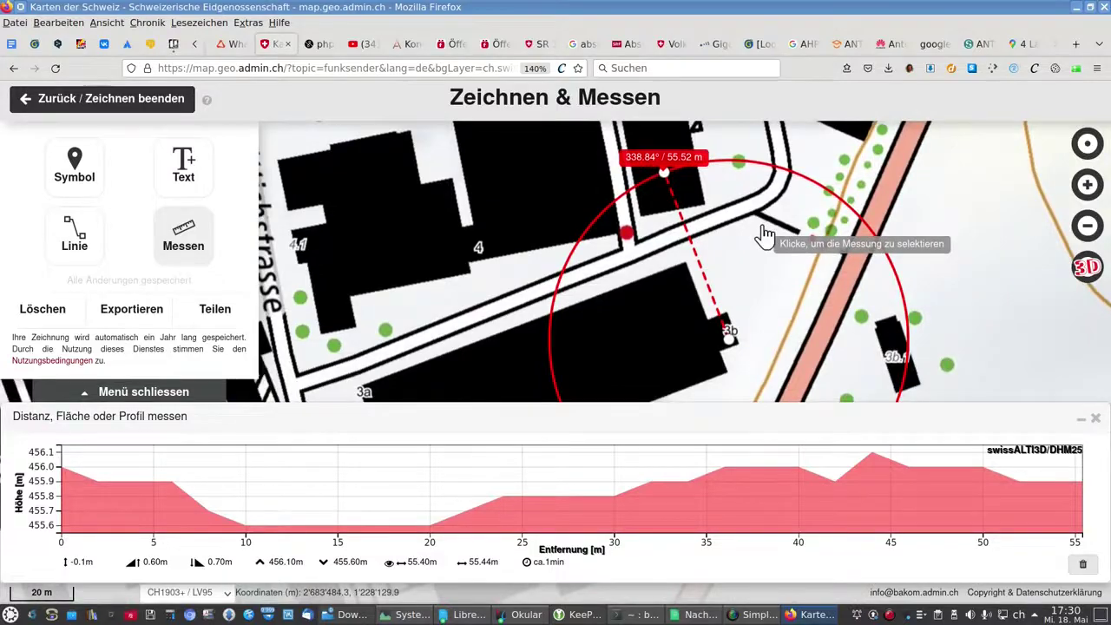
Step: Return to the data sheet in Okular and compare OMEN 6's location, horizontal distance and azimuth with the measured line on the map
key("alt+Tab")
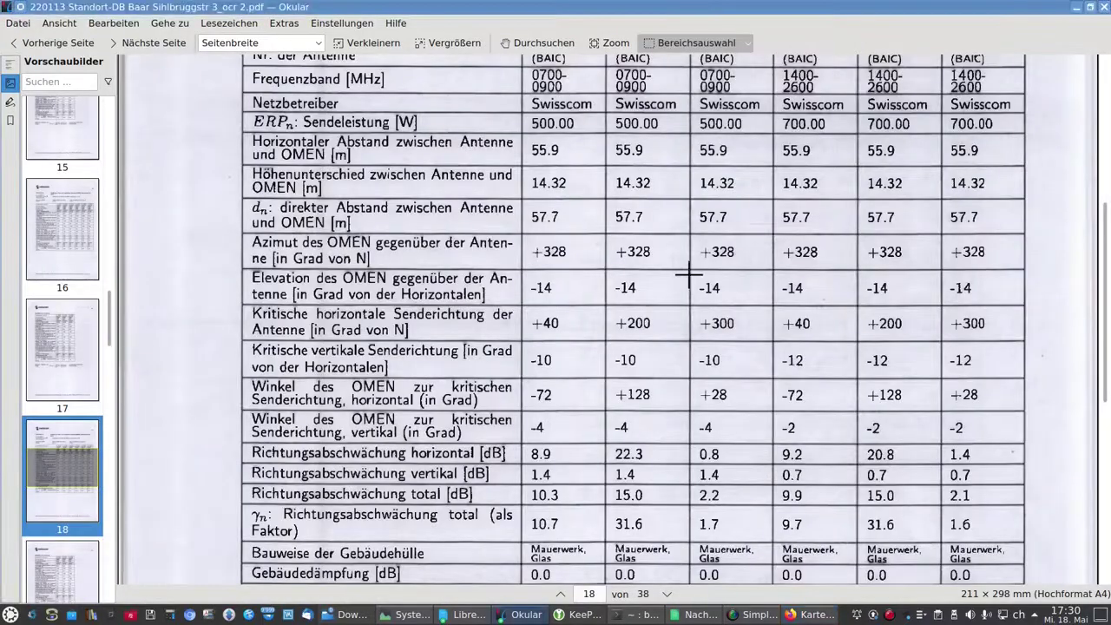
scroll(689, 269, "up", 4)
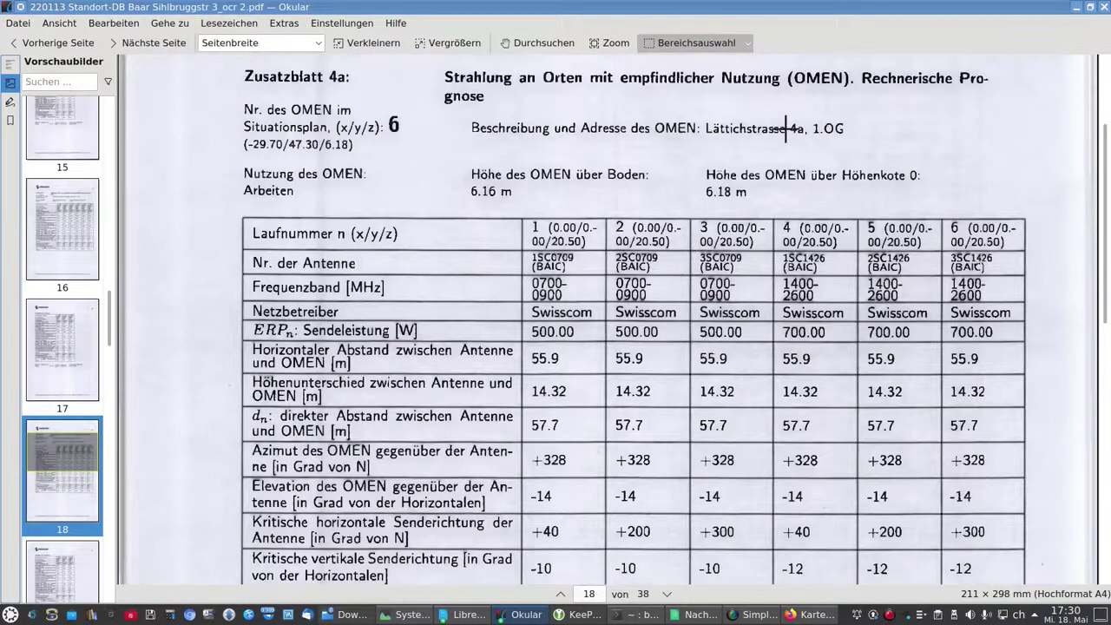
scroll(592, 423, "down", 3)
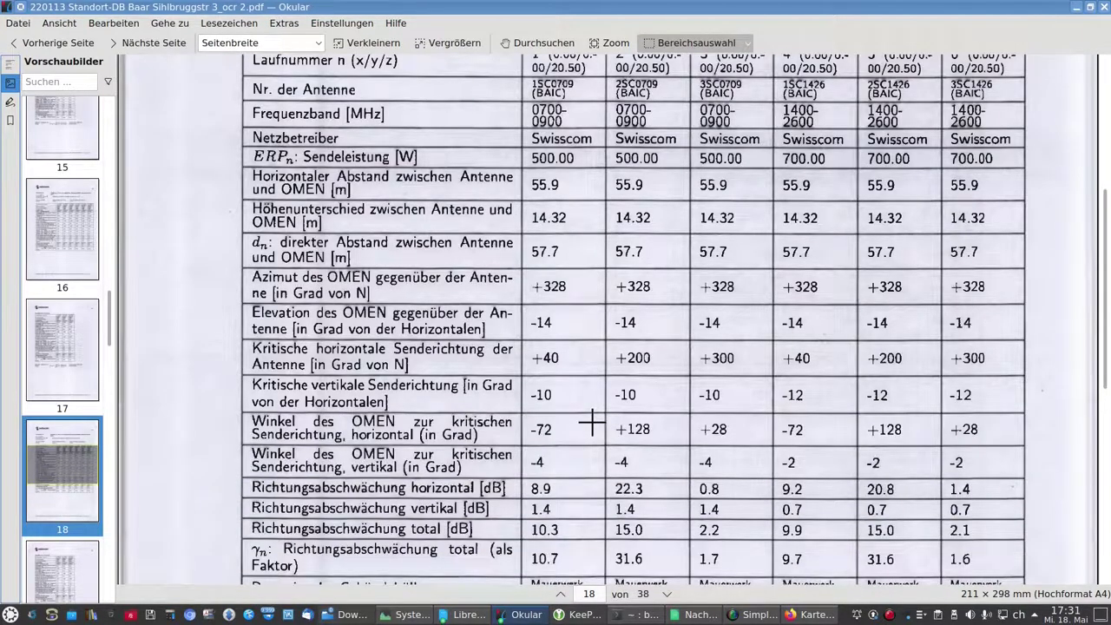
scroll(592, 424, "down", 2)
scroll(592, 423, "up", 1)
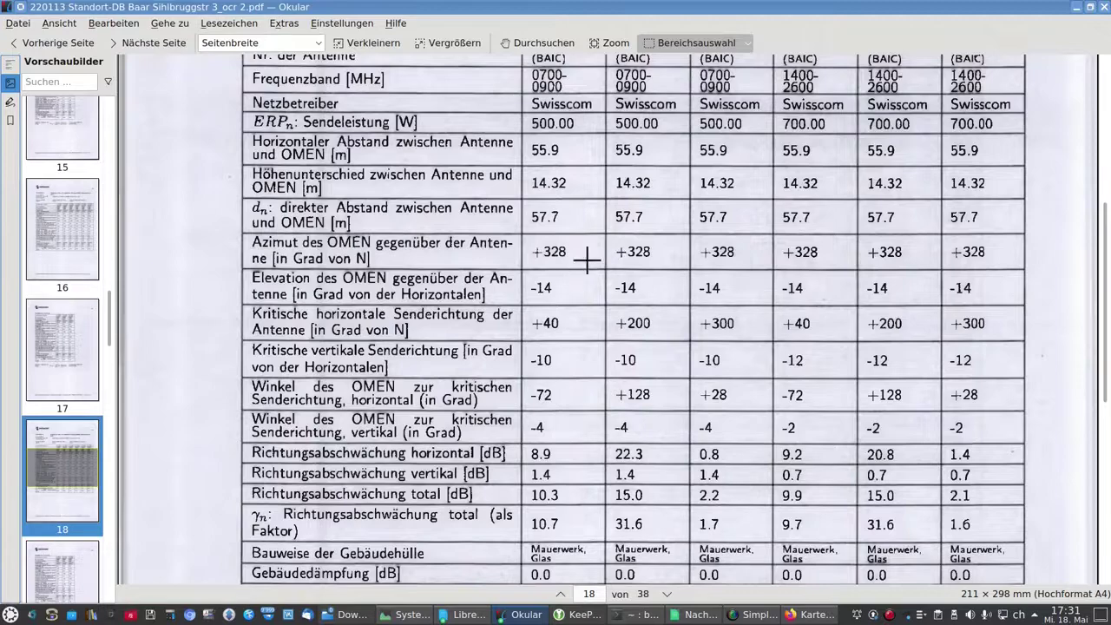
key("alt+Tab")
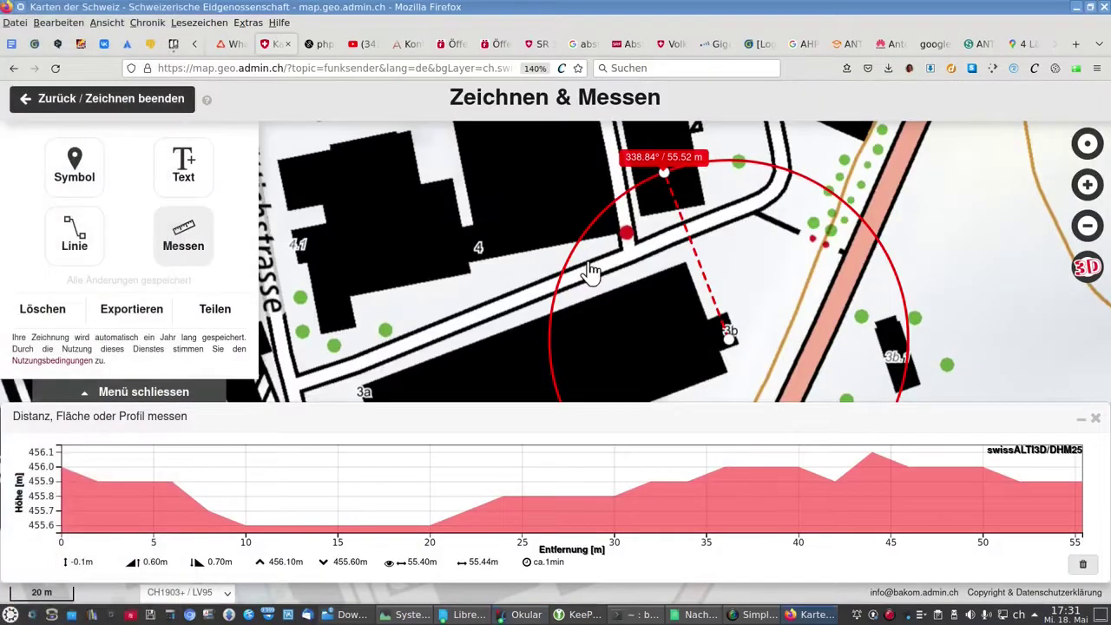
key("alt+Tab")
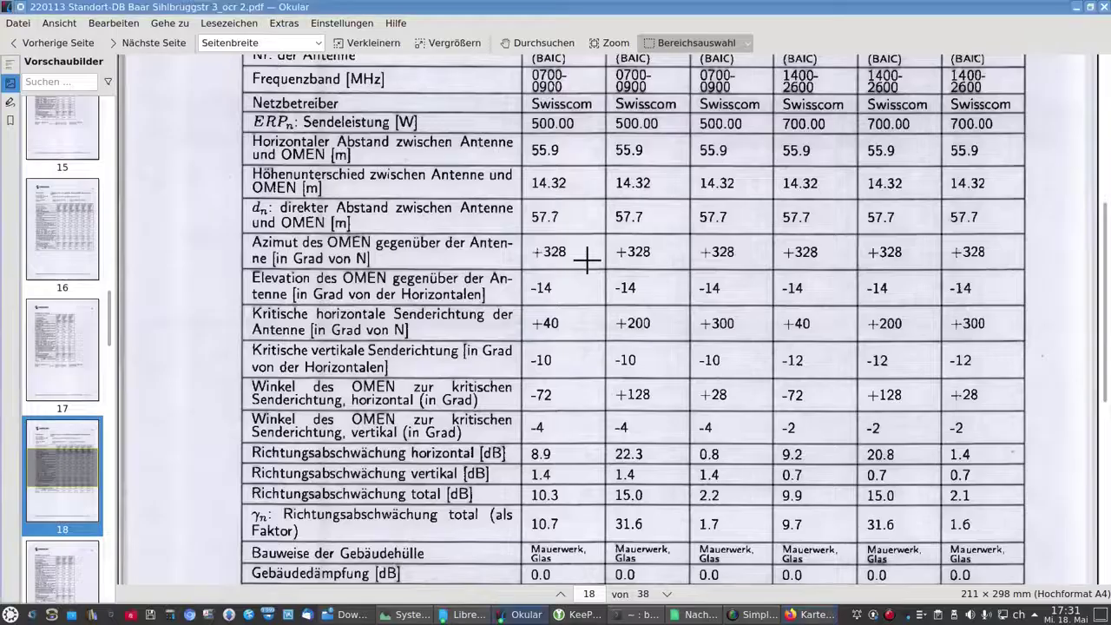
Step: Back on the map in Firefox, move the measurement's end point to the western edge of building 4a, at about 330° and 57 m
key("alt+Tab")
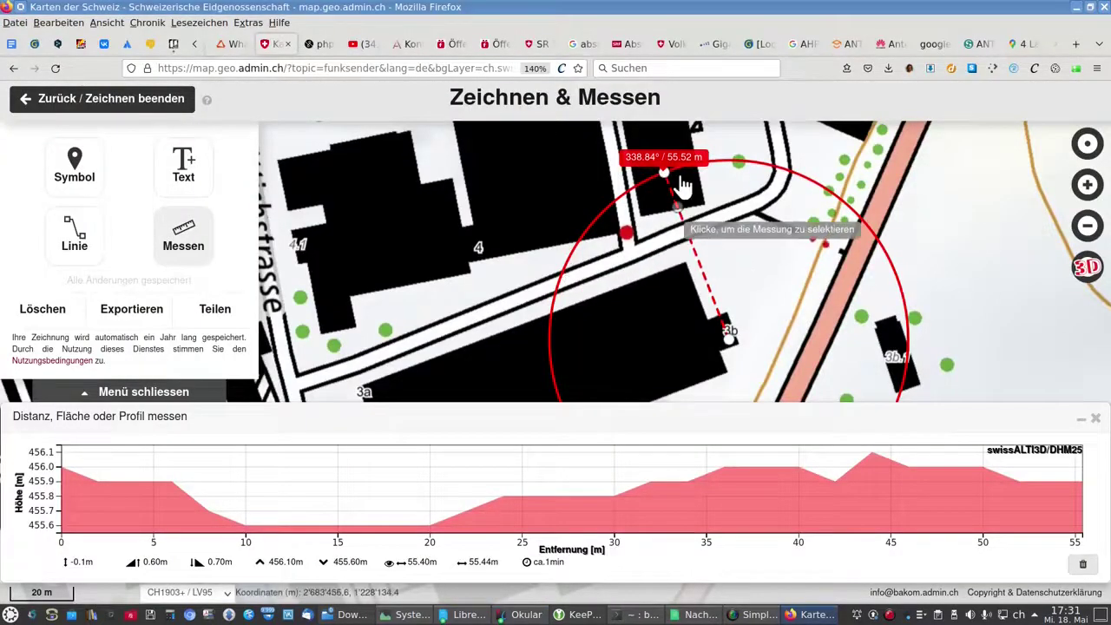
left_click_drag(653, 185, 653, 190)
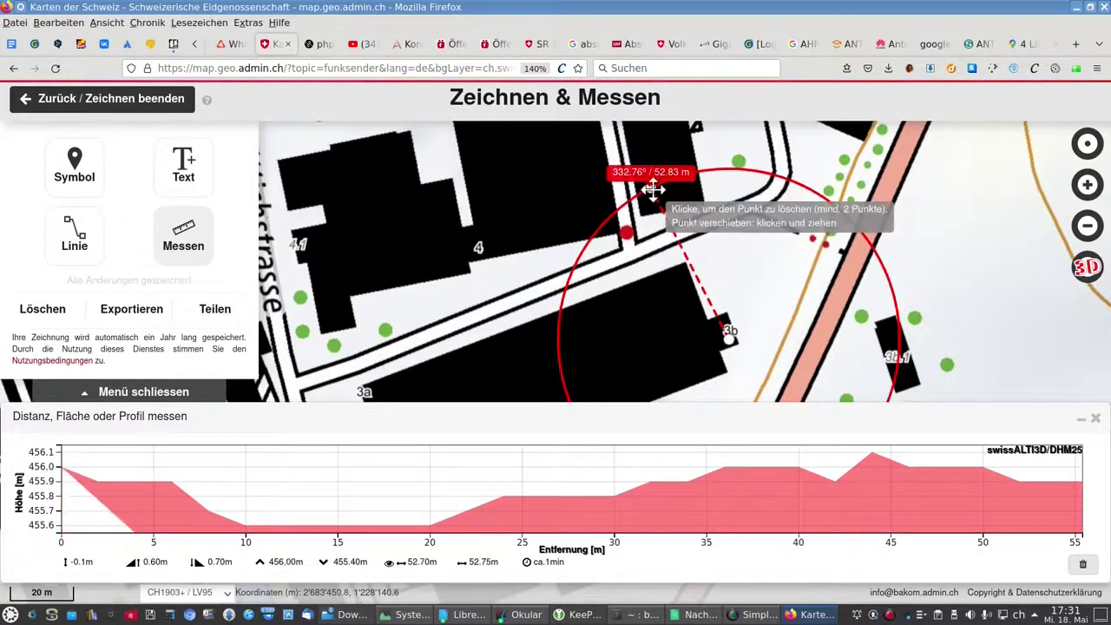
left_click_drag(649, 192, 640, 199)
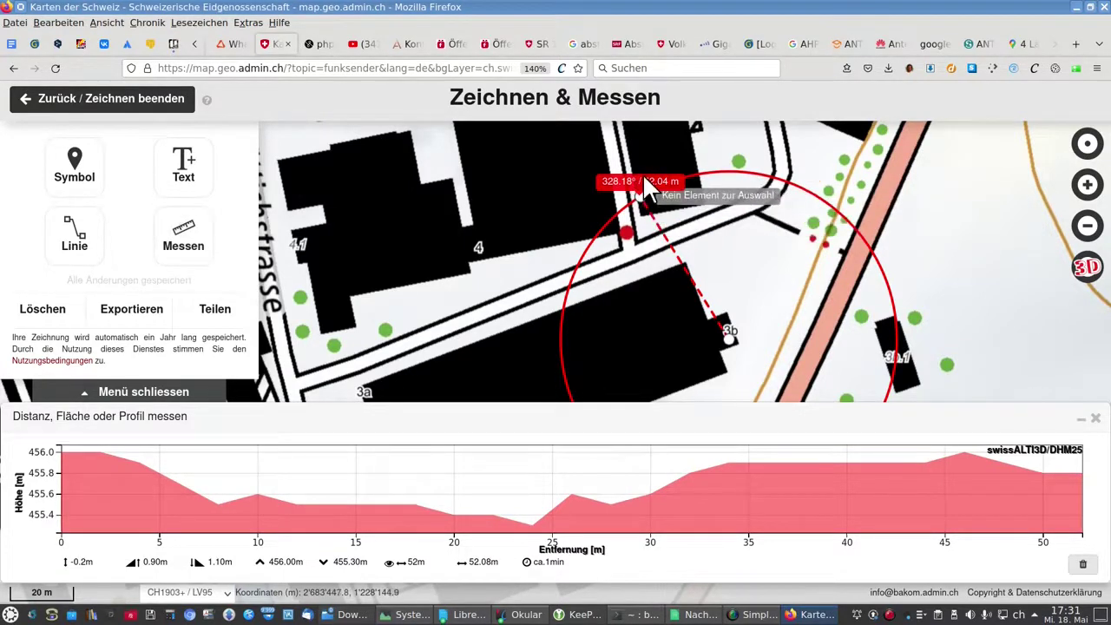
left_click_drag(638, 188, 638, 180)
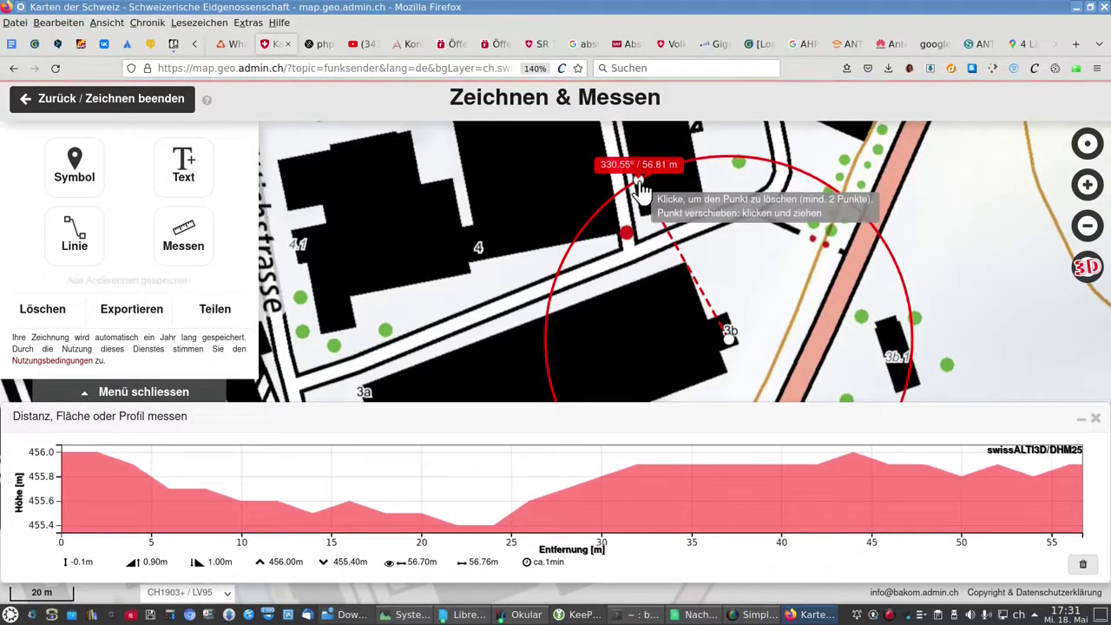
left_click_drag(638, 180, 637, 181)
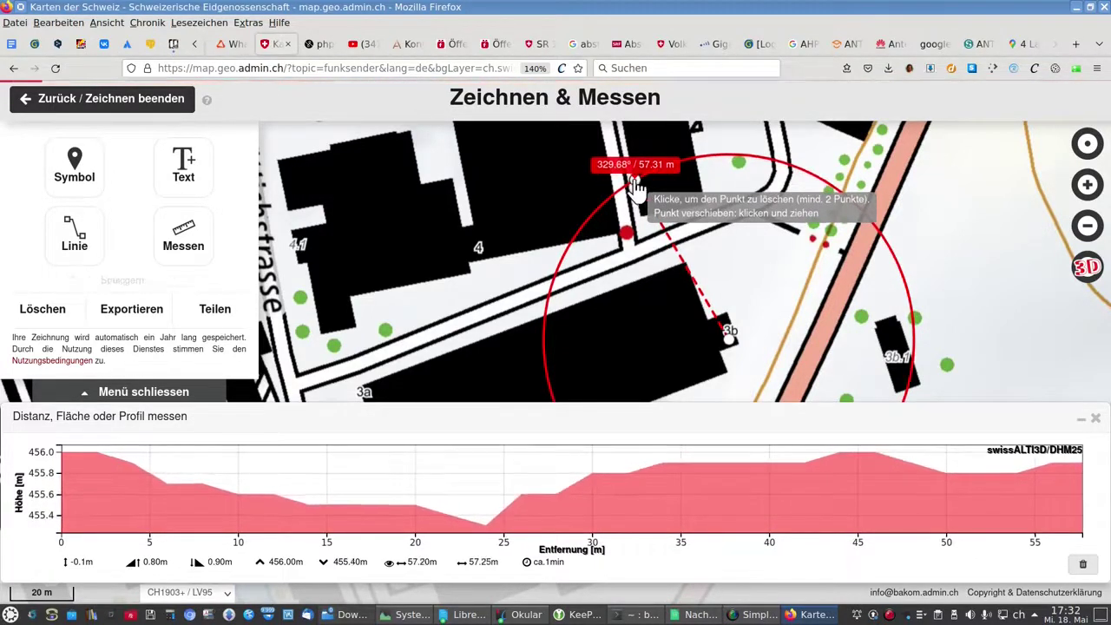
Step: Check the distance in the Okular data sheet and shorten the map measurement to about 55.5 m at an azimuth of about 329°
key("alt+Tab")
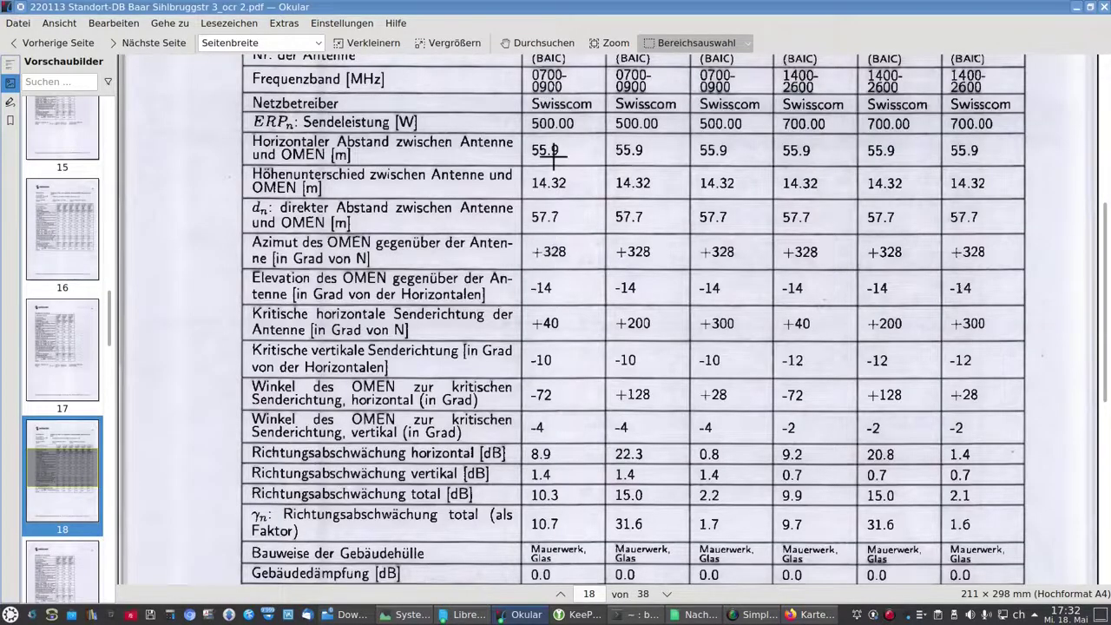
key("alt+Tab")
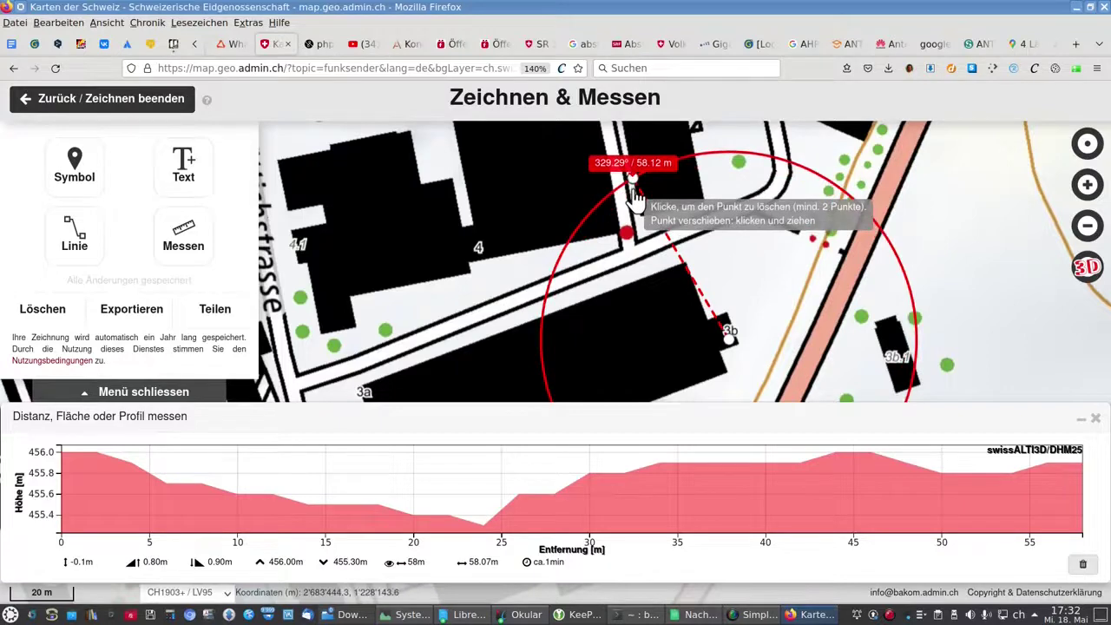
left_click_drag(633, 185, 637, 191)
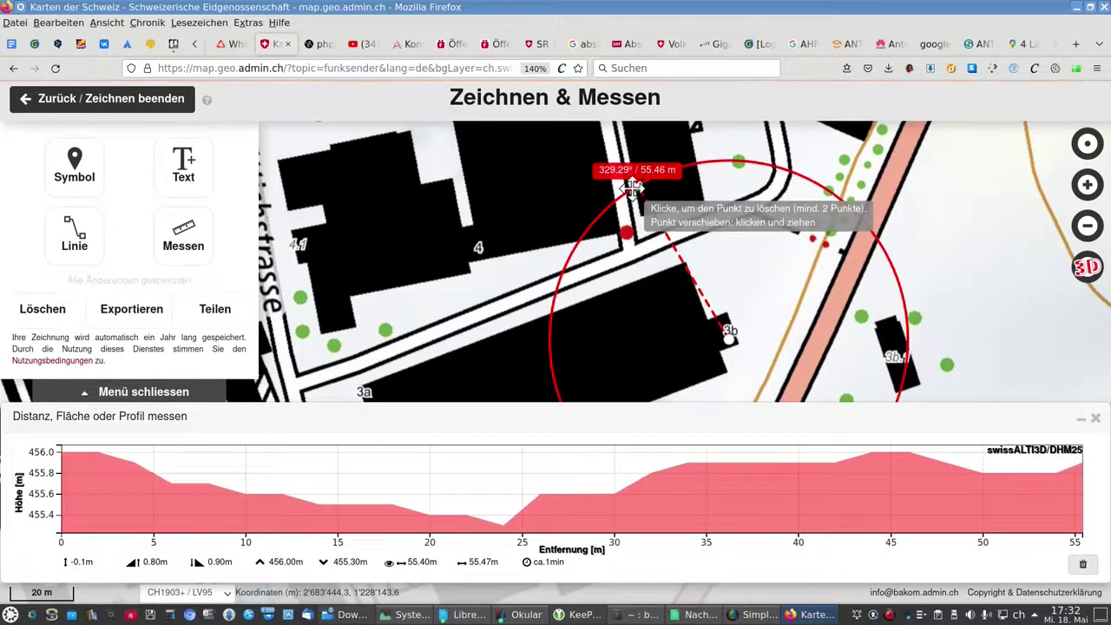
scroll(633, 185, "up", 1)
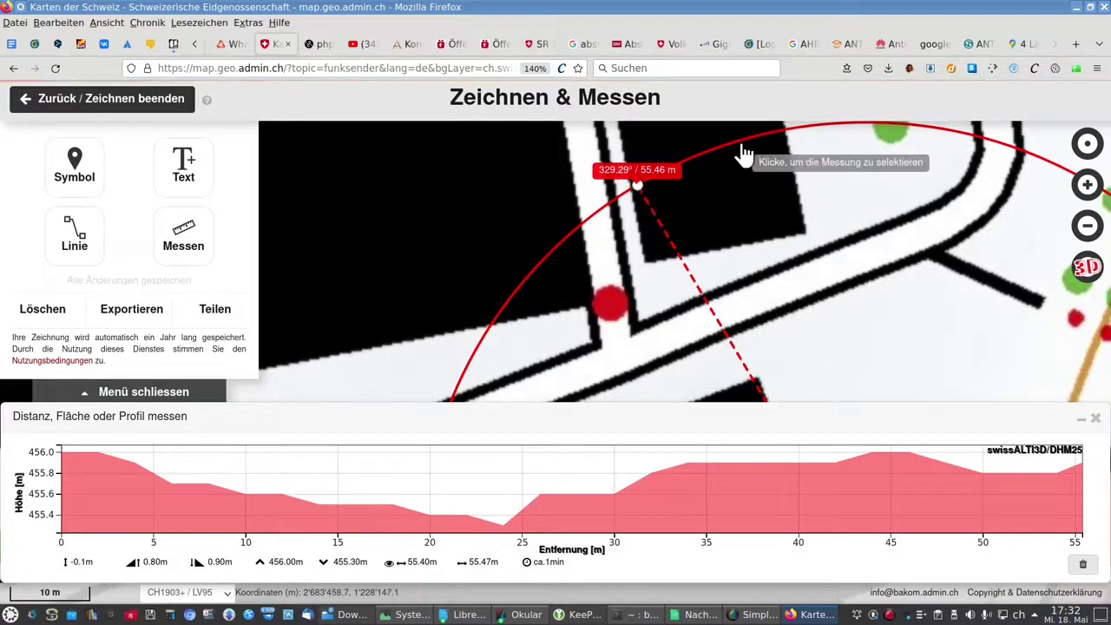
scroll(721, 239, "down", 2)
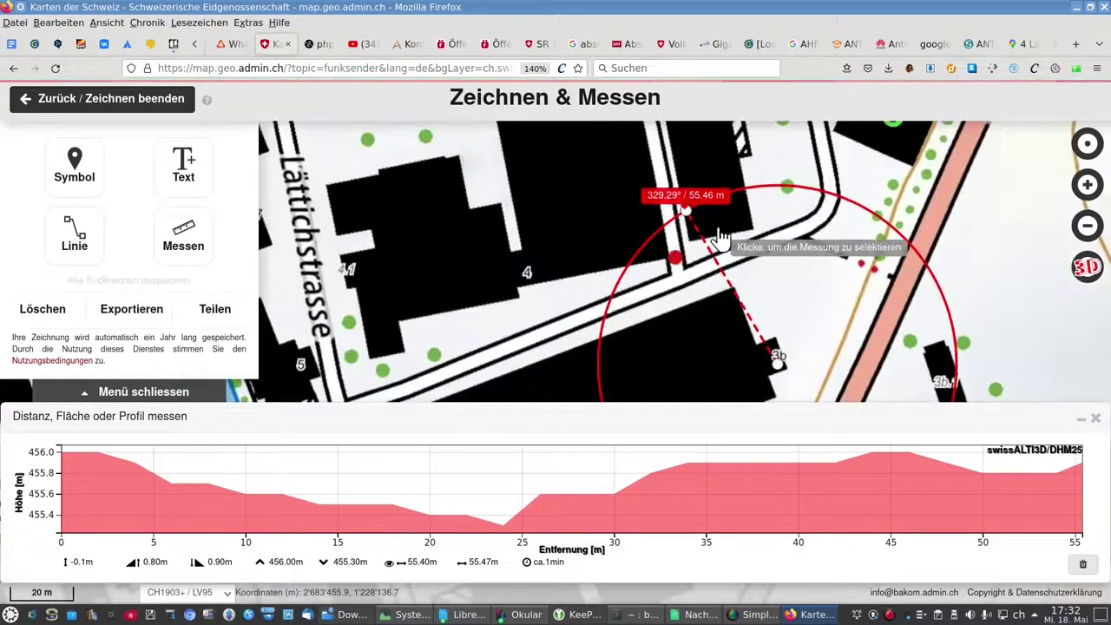
key("alt+Tab")
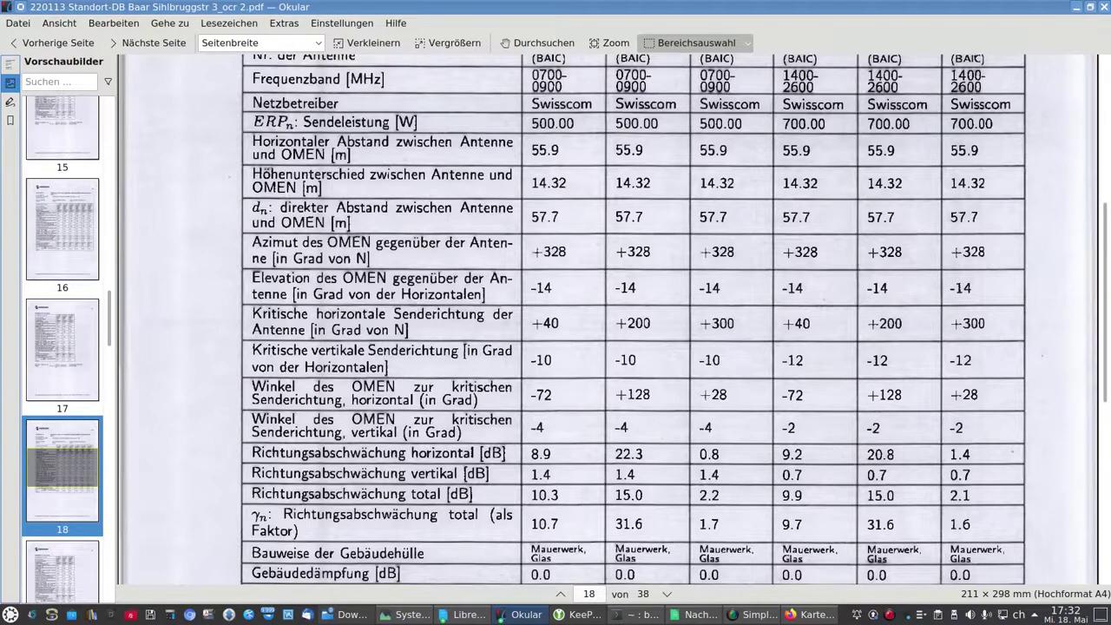
key("alt+Tab")
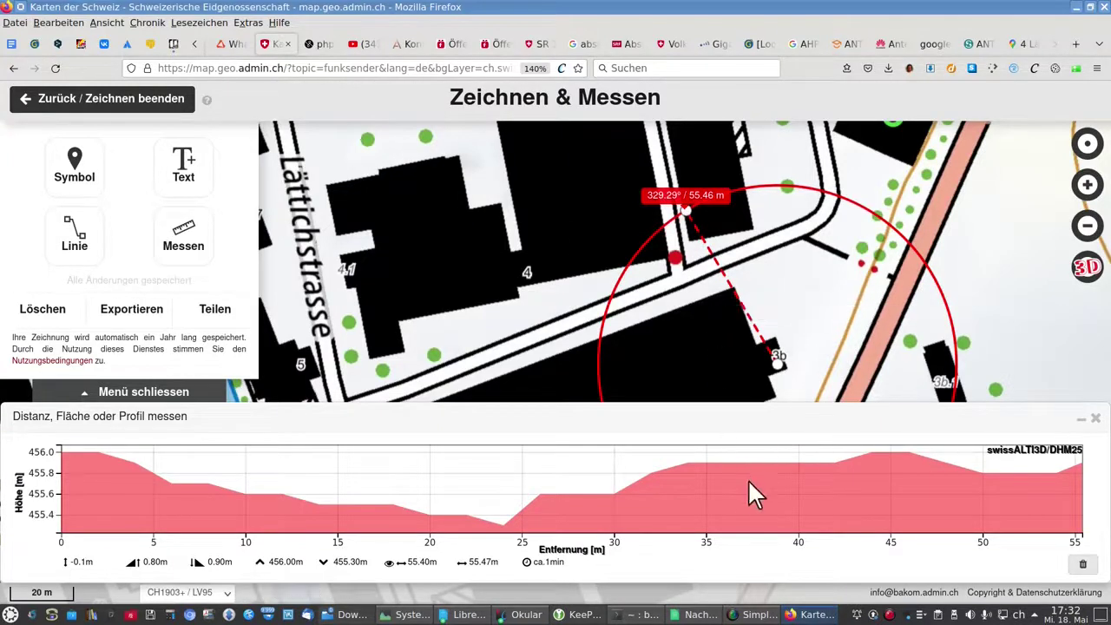
Step: Switch to the OMEN 06 recalculation in LibreOffice Calc and examine the elevation row and the antenna's critical horizontal transmitting direction
left_click(685, 618)
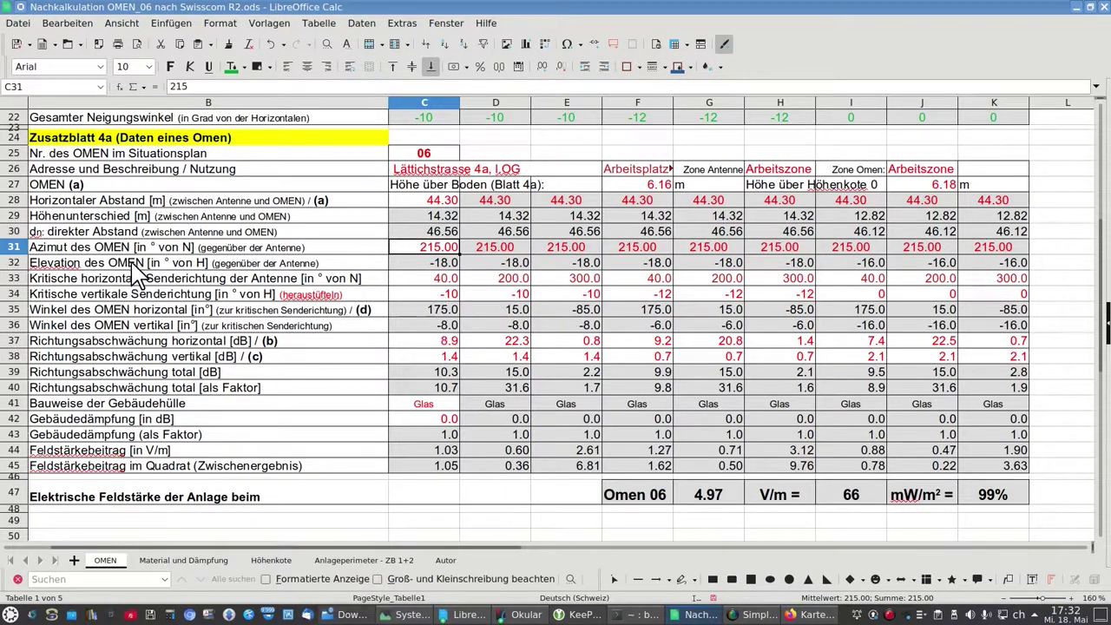
left_click(100, 270)
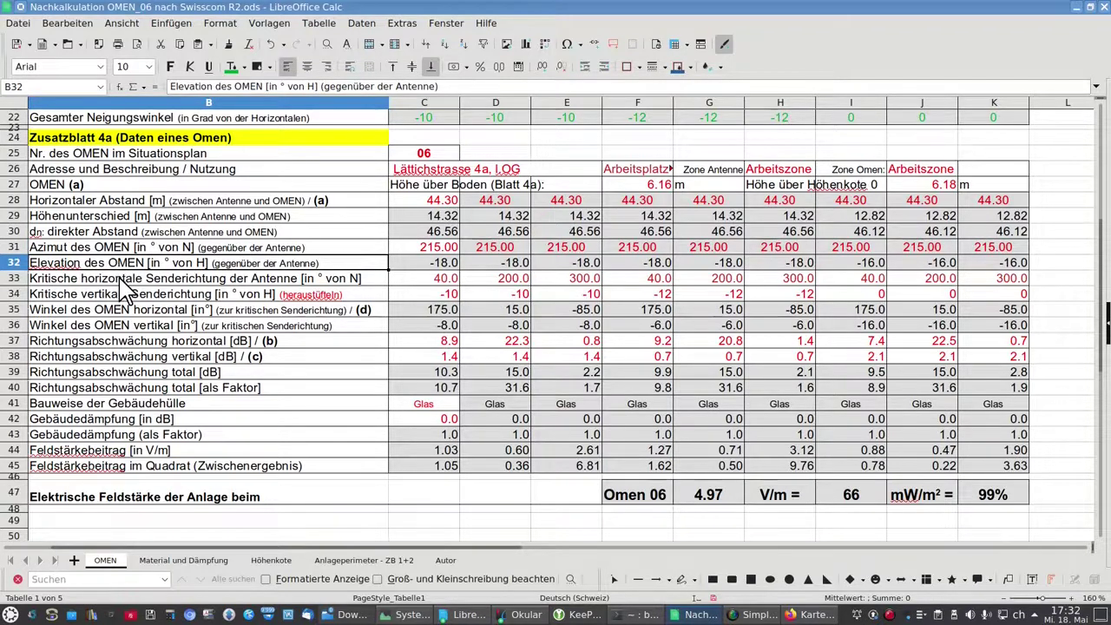
left_click(122, 280)
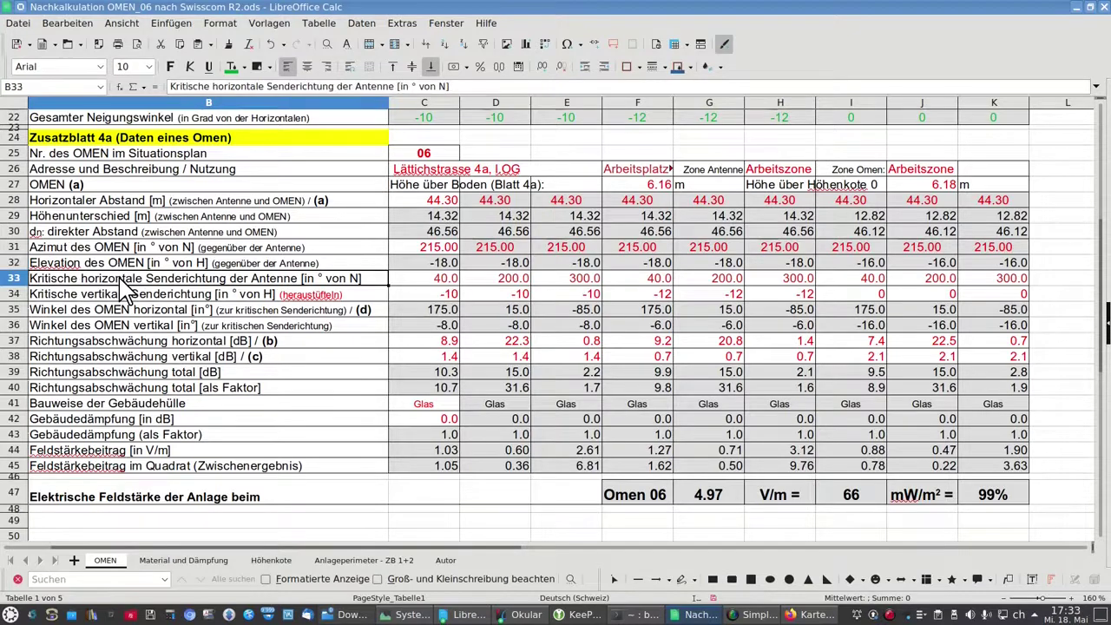
left_click(421, 284)
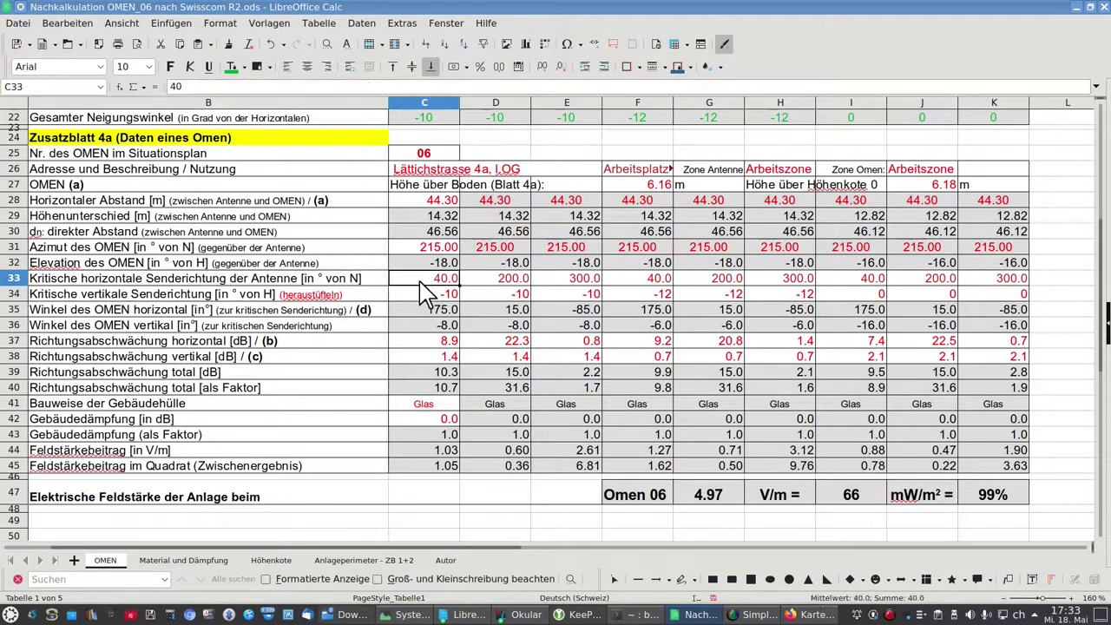
Step: Compare the antennas' main-beam azimuths with their critical horizontal transmitting directions in the OMEN 06 recalculation
scroll(420, 282, "up", 4)
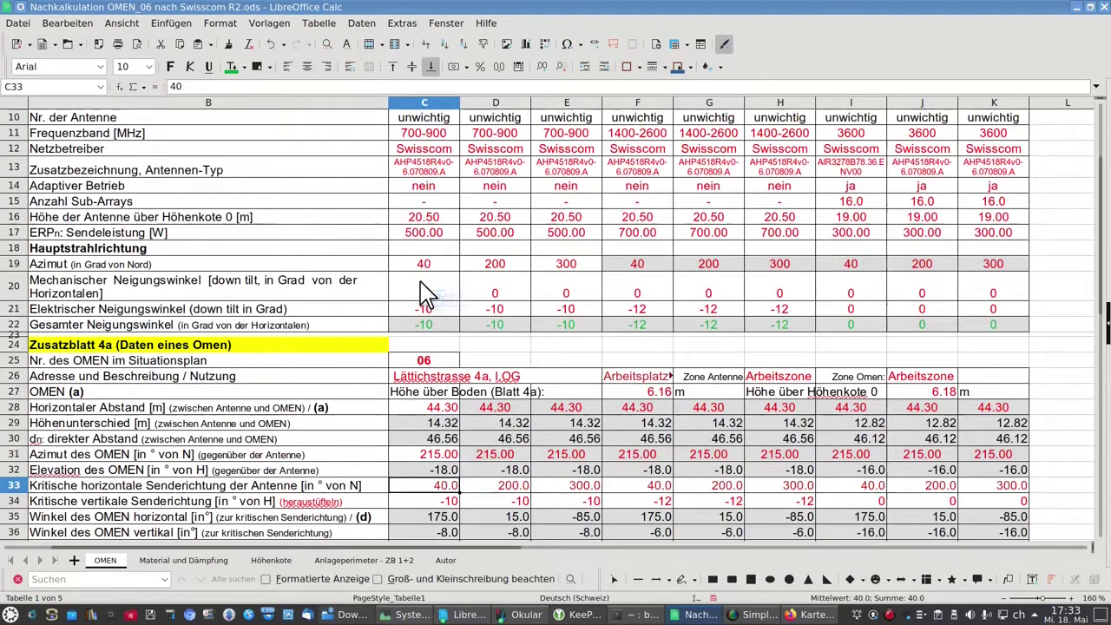
scroll(423, 279, "down", 1)
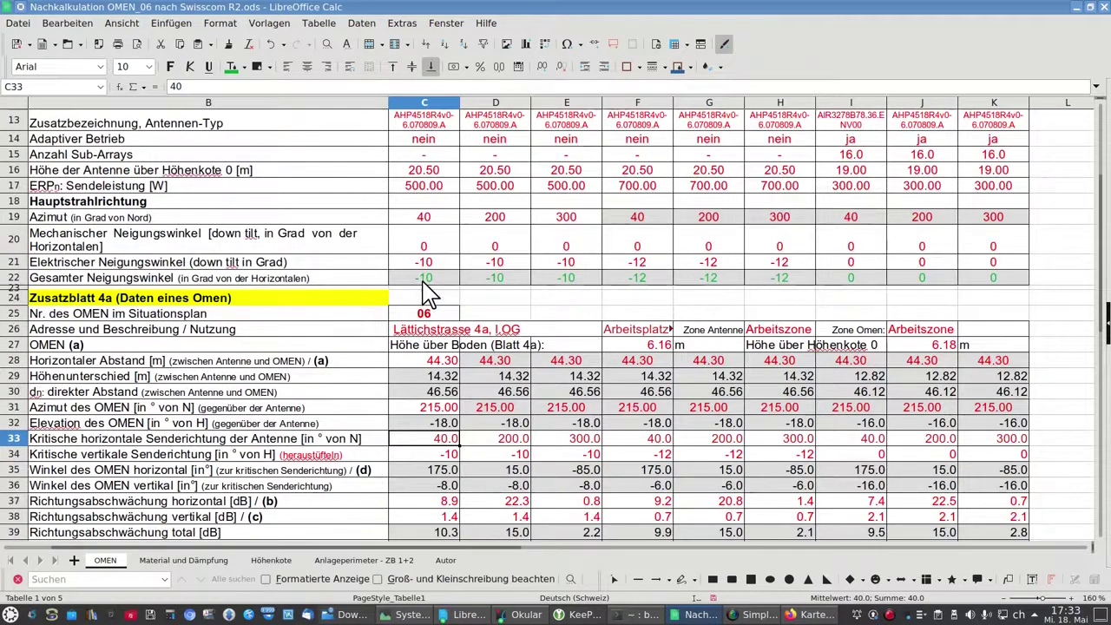
left_click(441, 219)
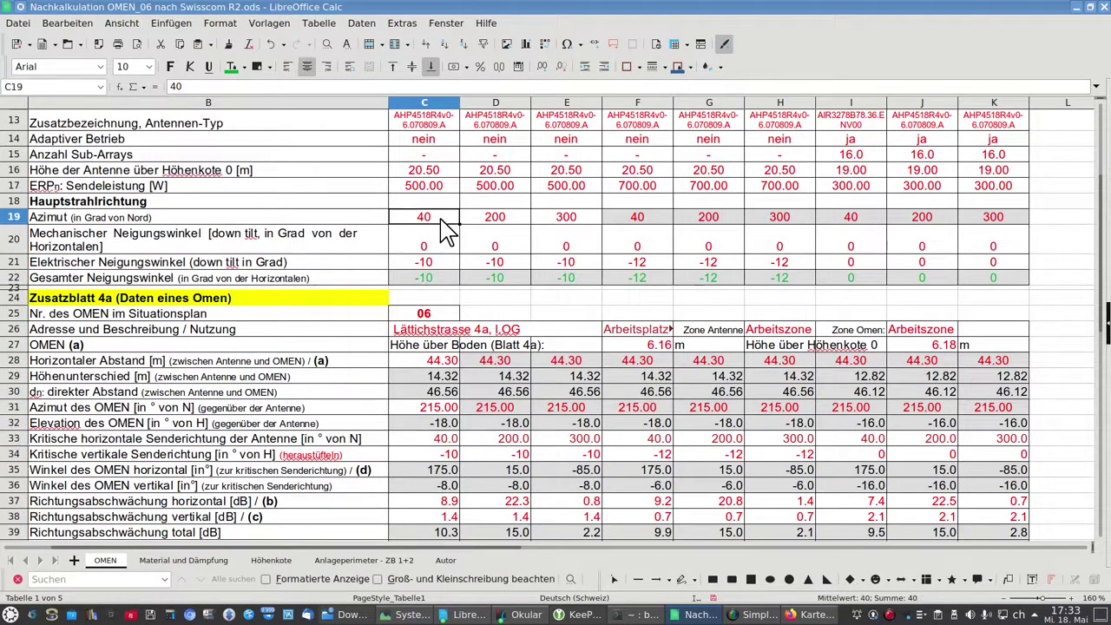
left_click_drag(436, 439, 981, 447)
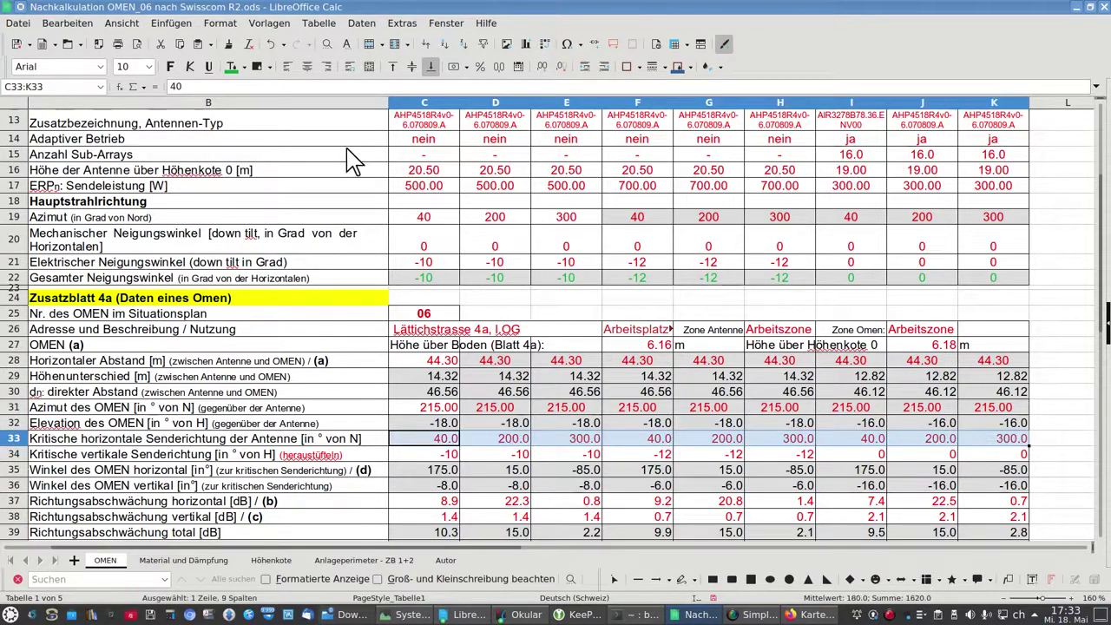
left_click(477, 331)
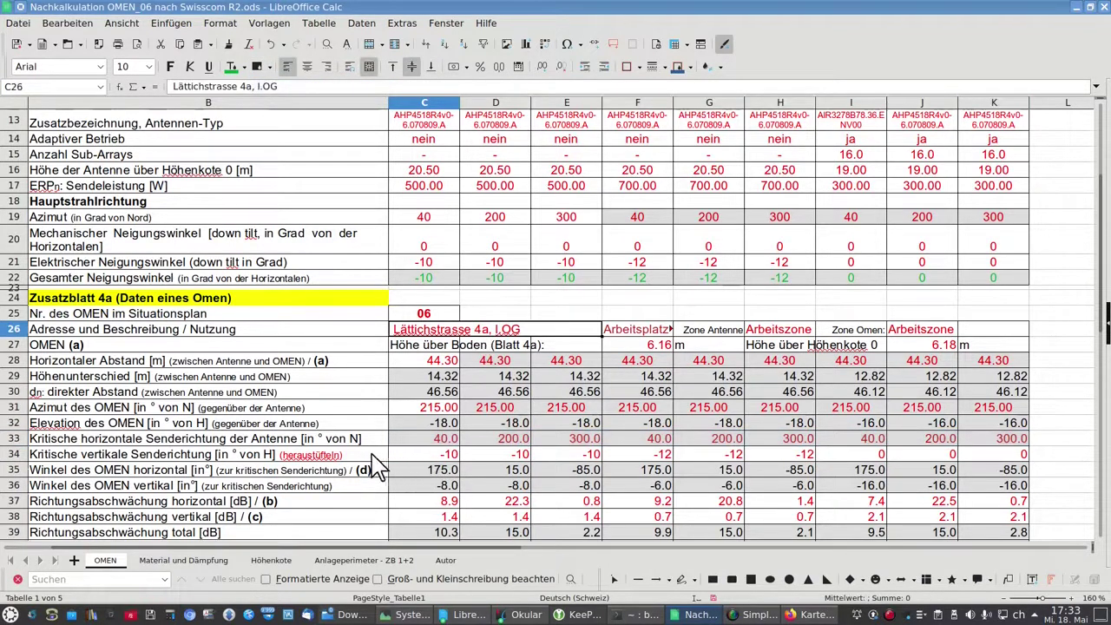
Step: Examine the critical vertical transmitting direction, the OMEN's horizontal and vertical angles and the horizontal directional attenuation for the first antenna
left_click(209, 457)
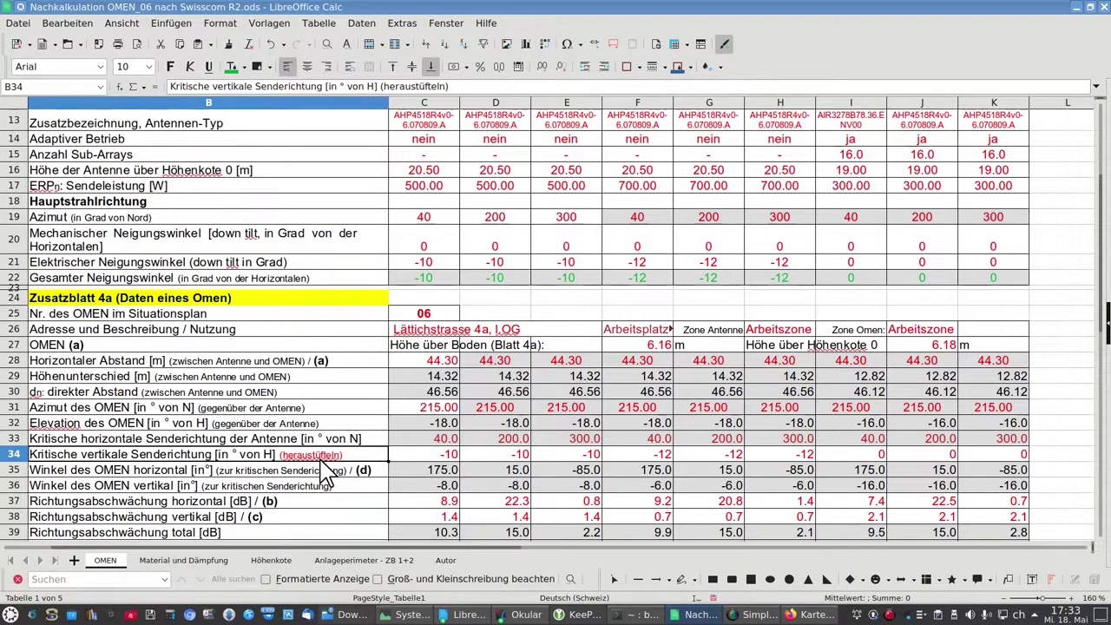
left_click(453, 457)
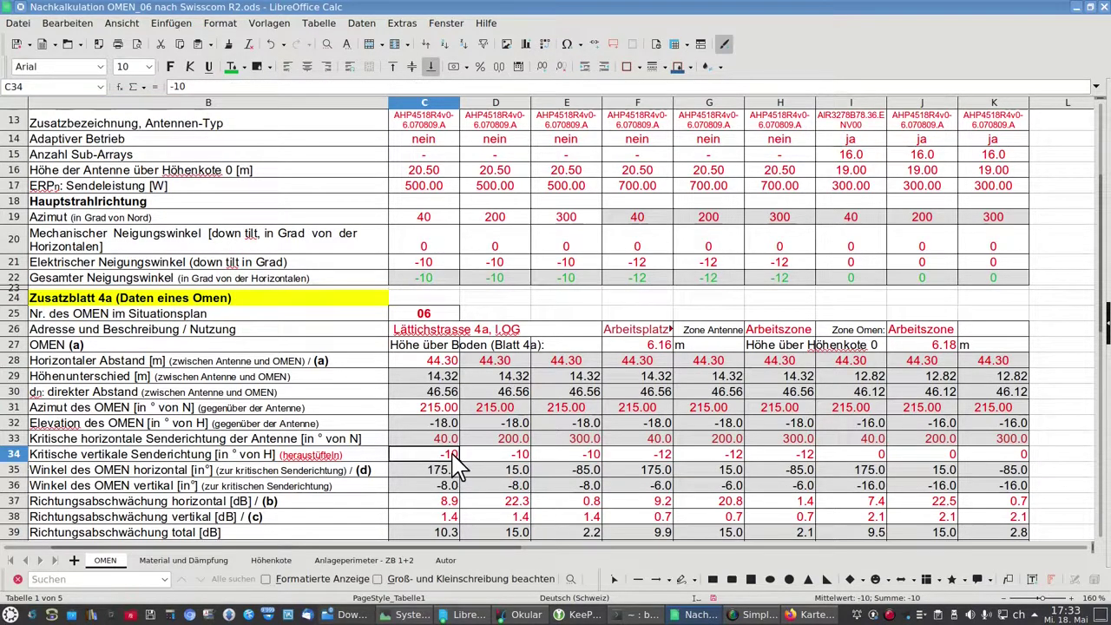
scroll(458, 466, "down", 2)
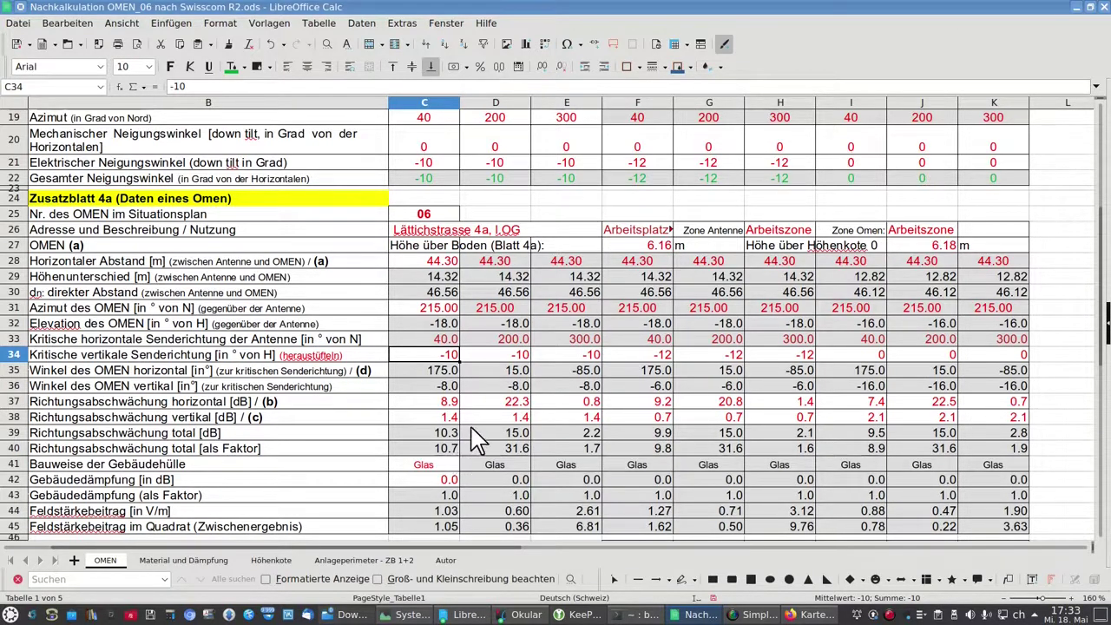
left_click(431, 370)
left_click(433, 386)
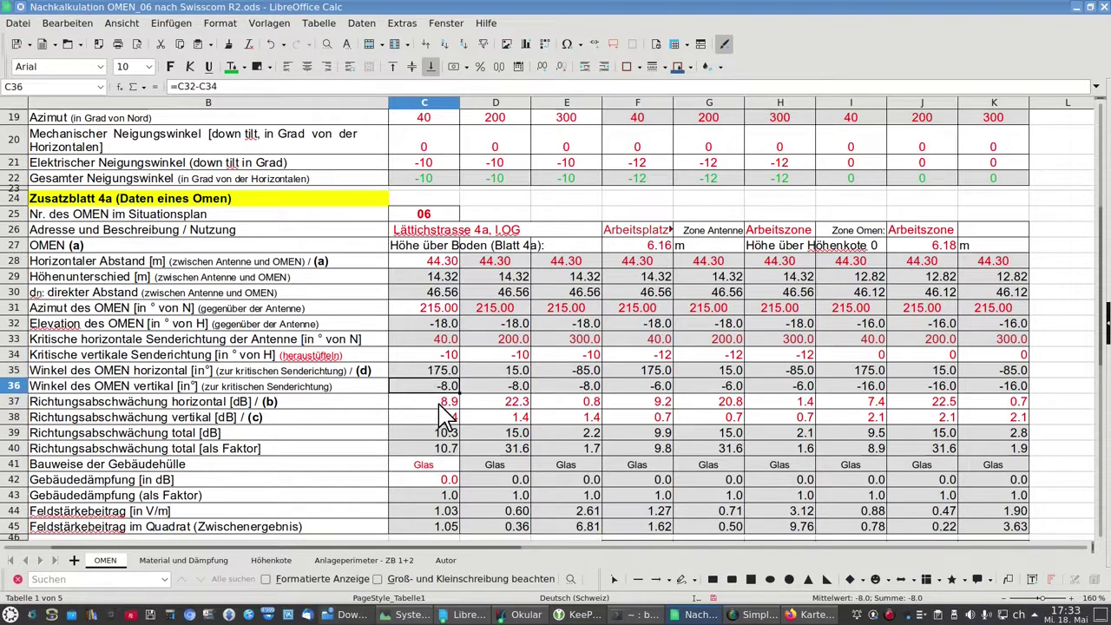
left_click(440, 405)
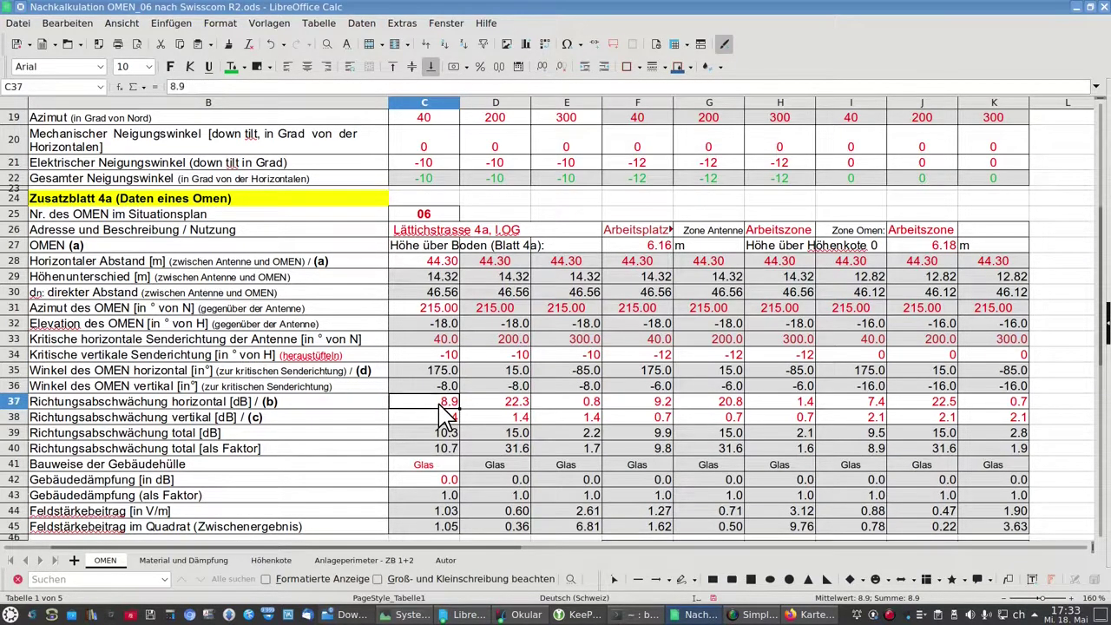
scroll(443, 415, "down", 2)
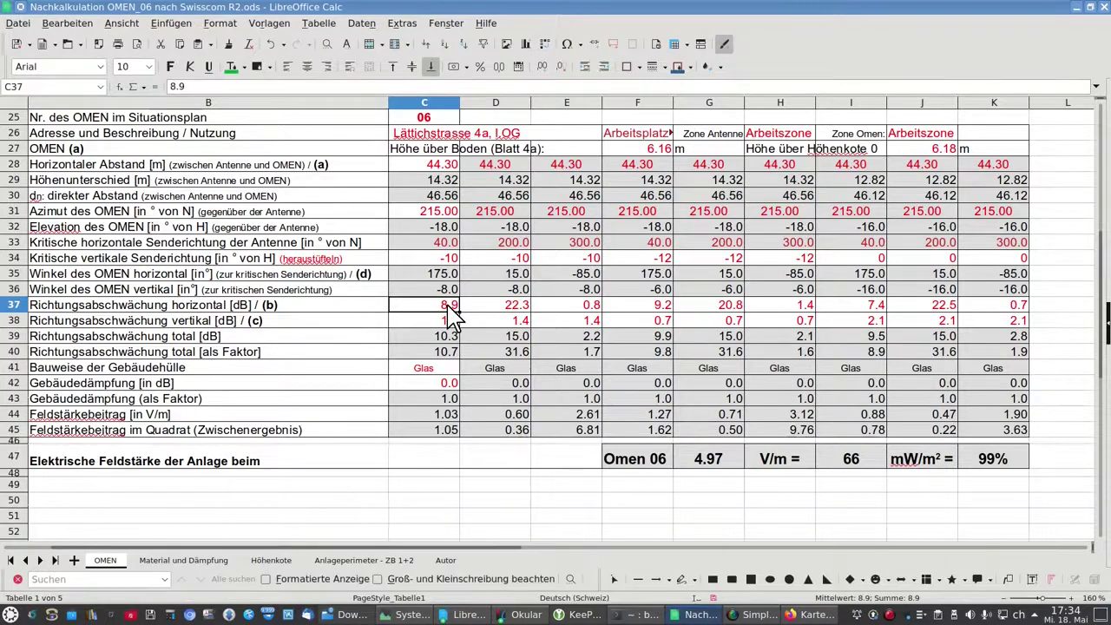
Step: Switch to the site data sheet in Okular and open its last page, 38, with the antenna radiation diagrams
key("alt+Tab")
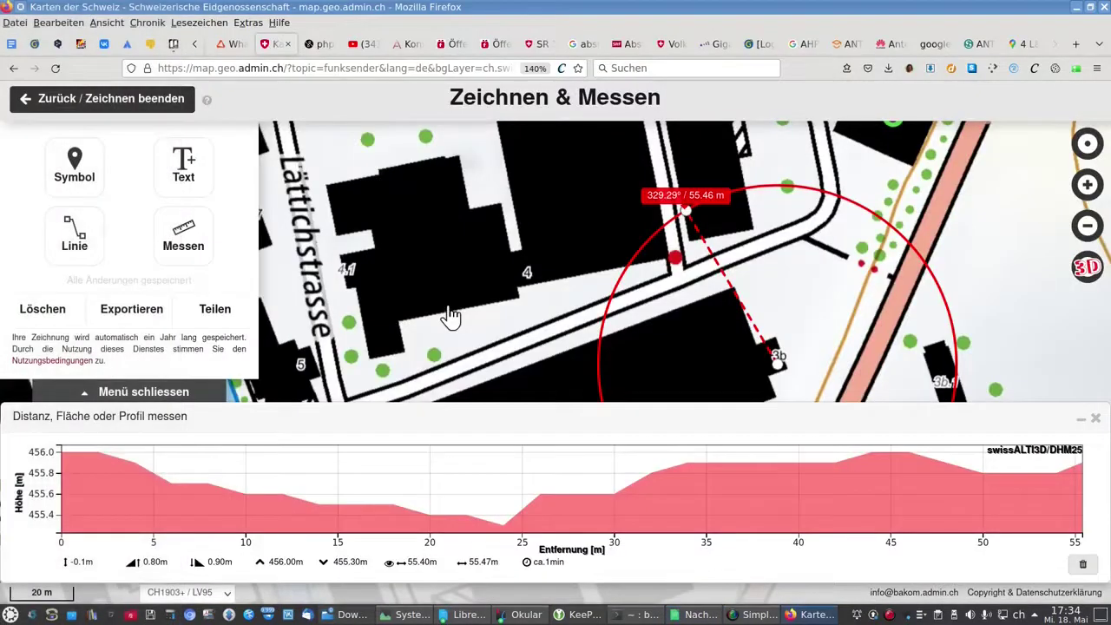
left_click(1076, 6)
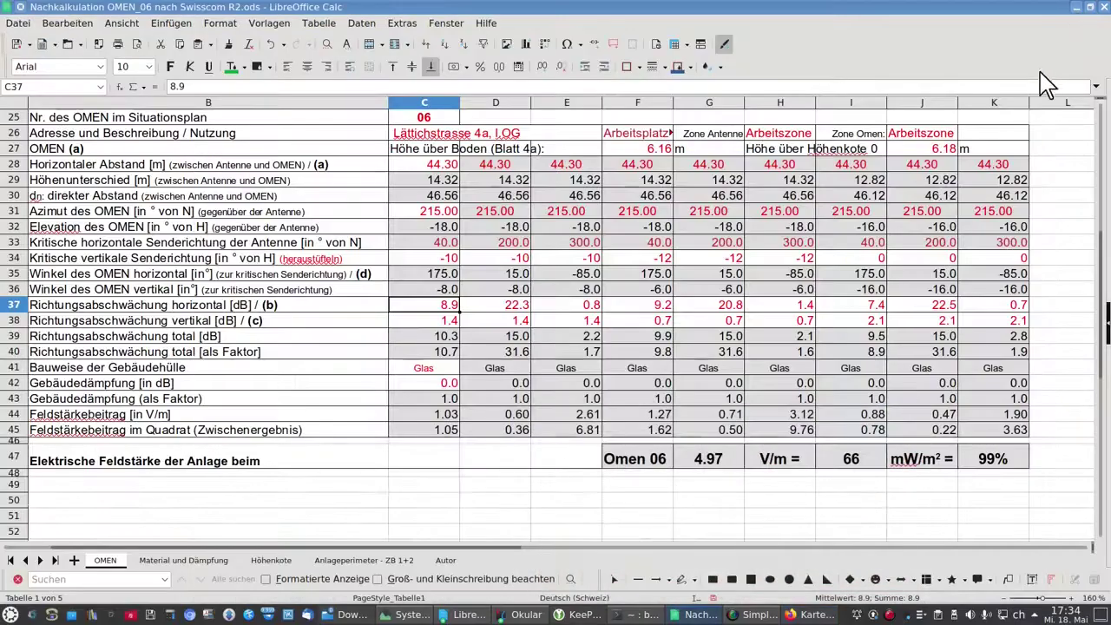
left_click(524, 618)
left_click(517, 569)
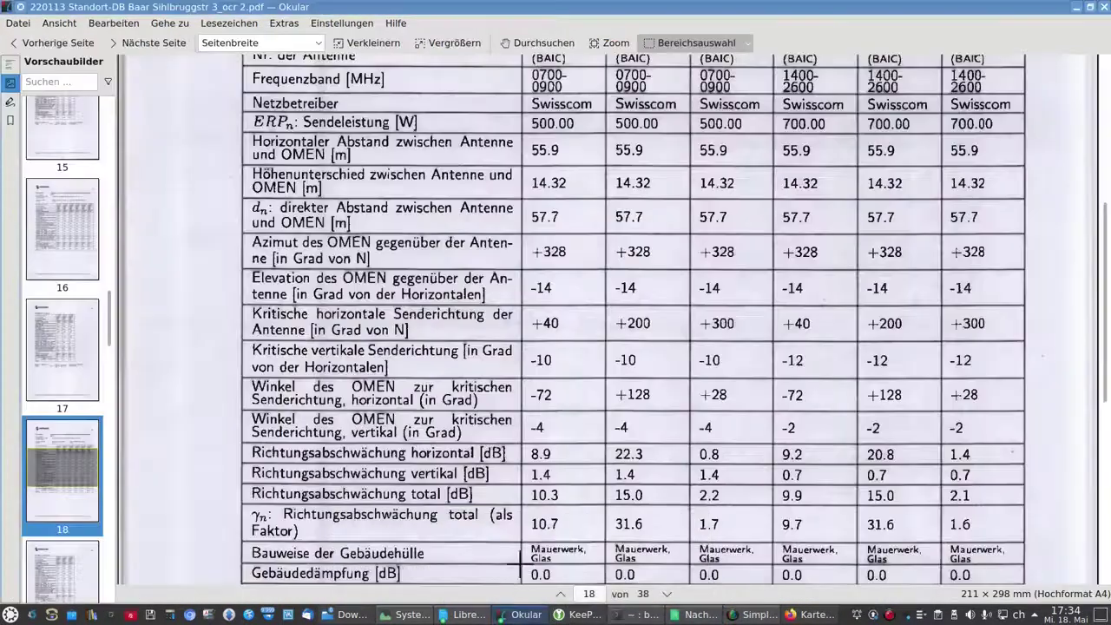
scroll(87, 547, "down", 5)
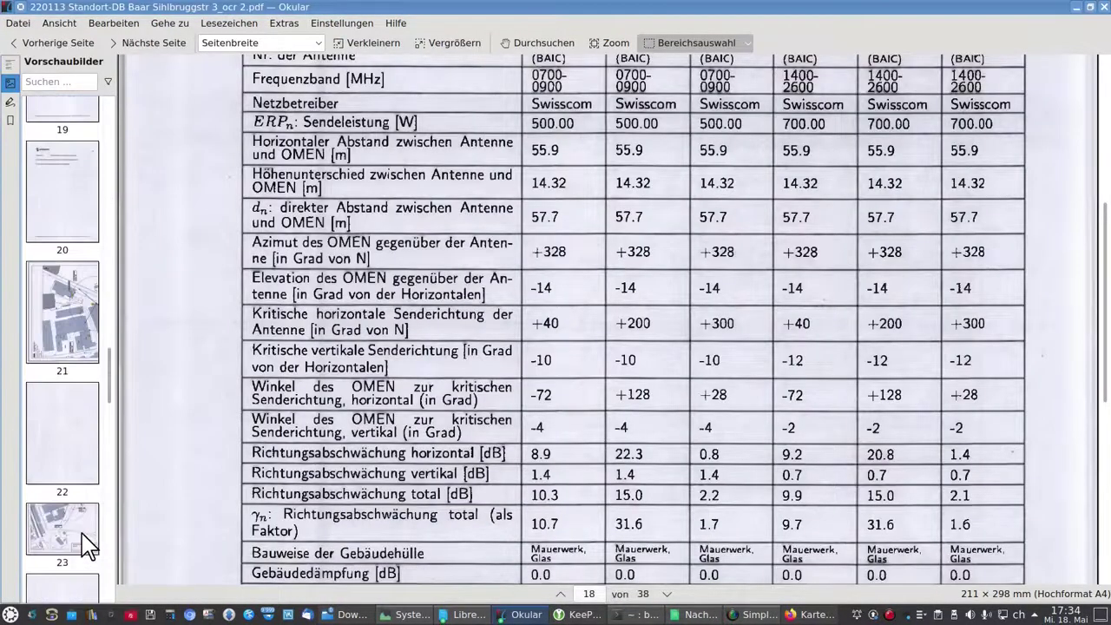
scroll(87, 547, "down", 9)
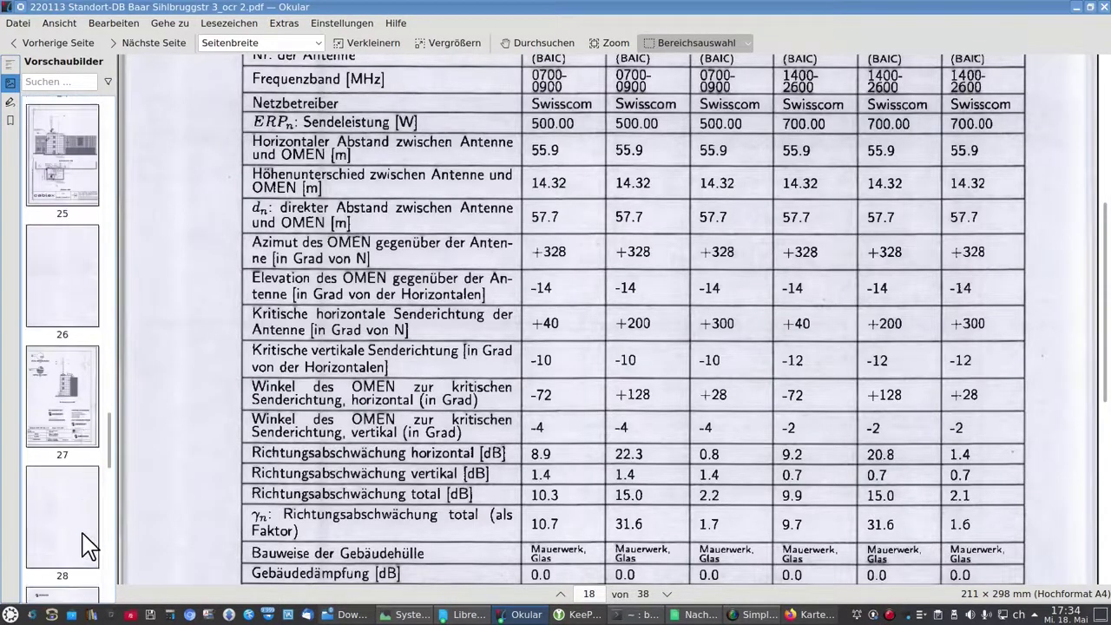
scroll(87, 547, "down", 7)
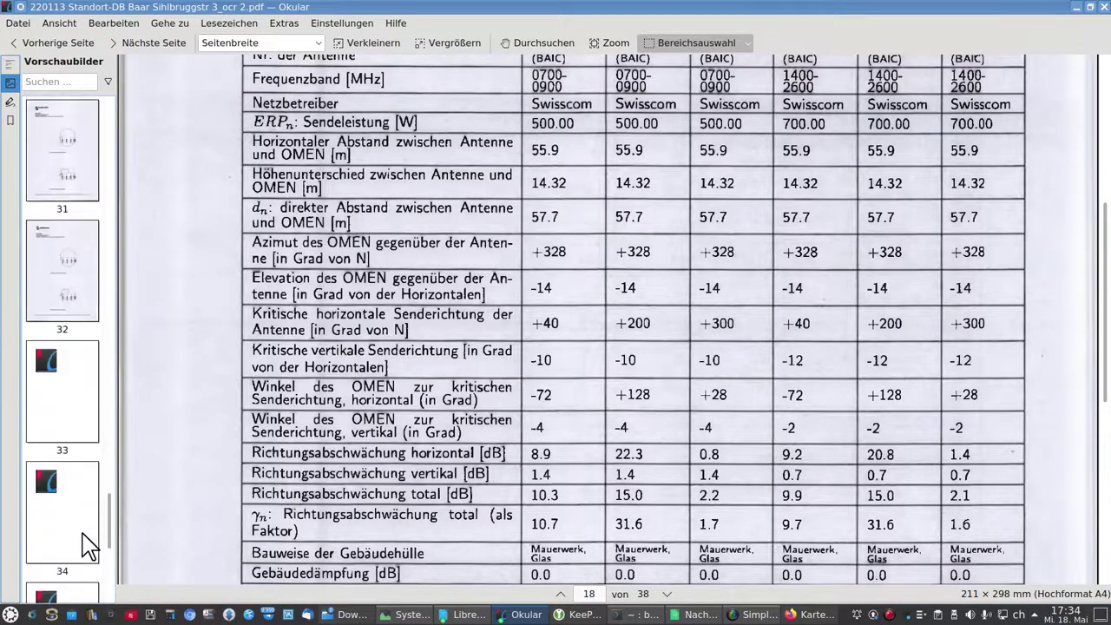
scroll(87, 547, "down", 3)
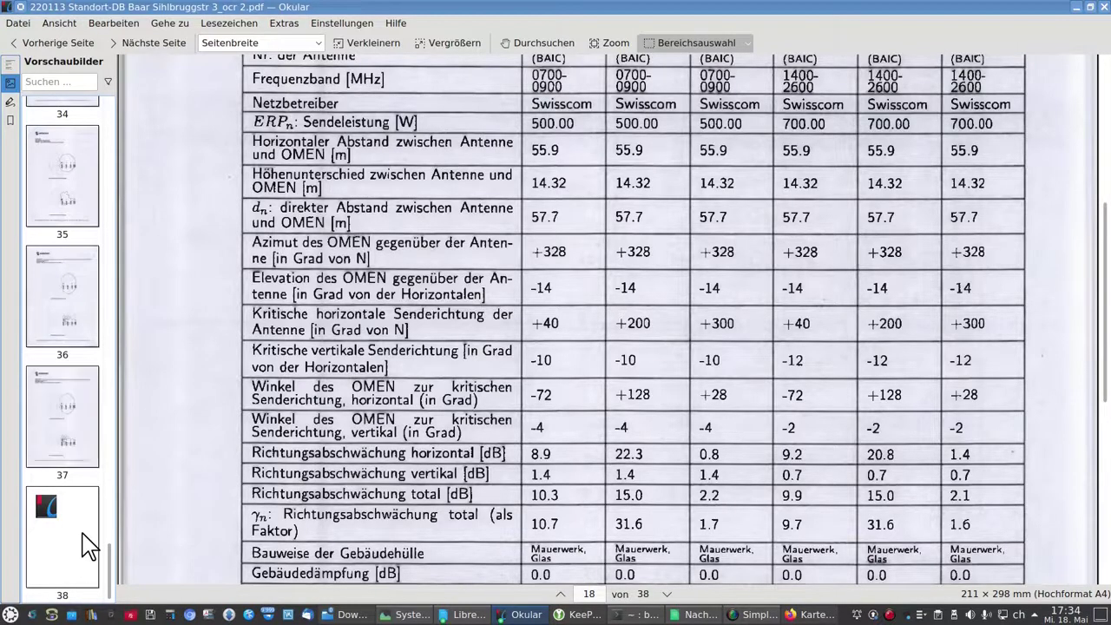
left_click(68, 545)
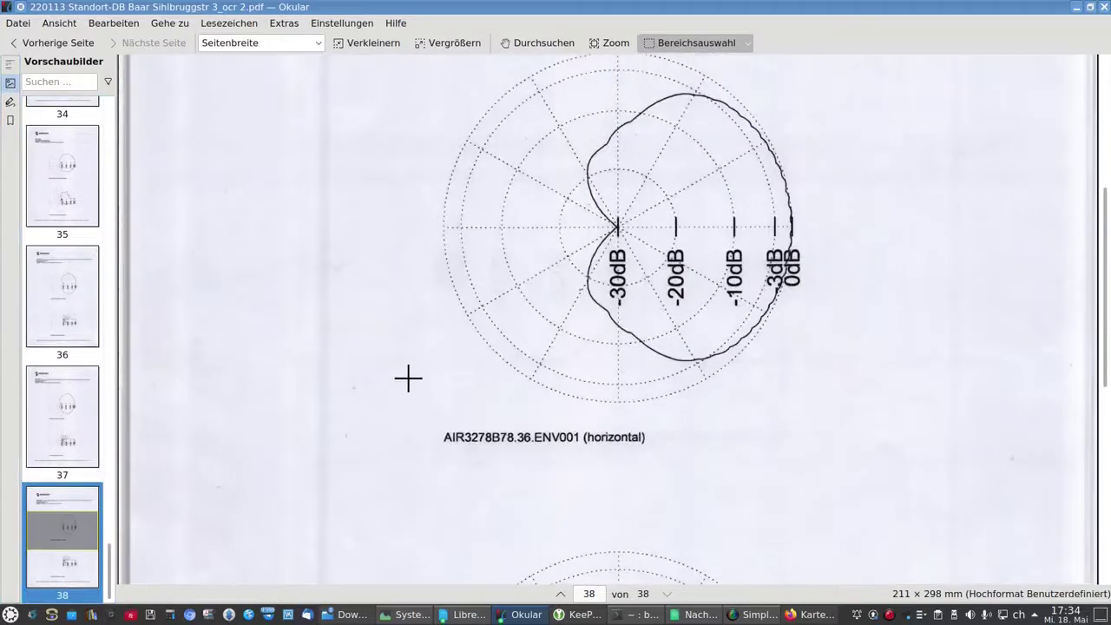
Step: Examine the horizontal and vertical radiation diagrams of antenna AIR3278B78.36.ENV001 on page 38
key("ctrl+minus")
key("ctrl+minus")
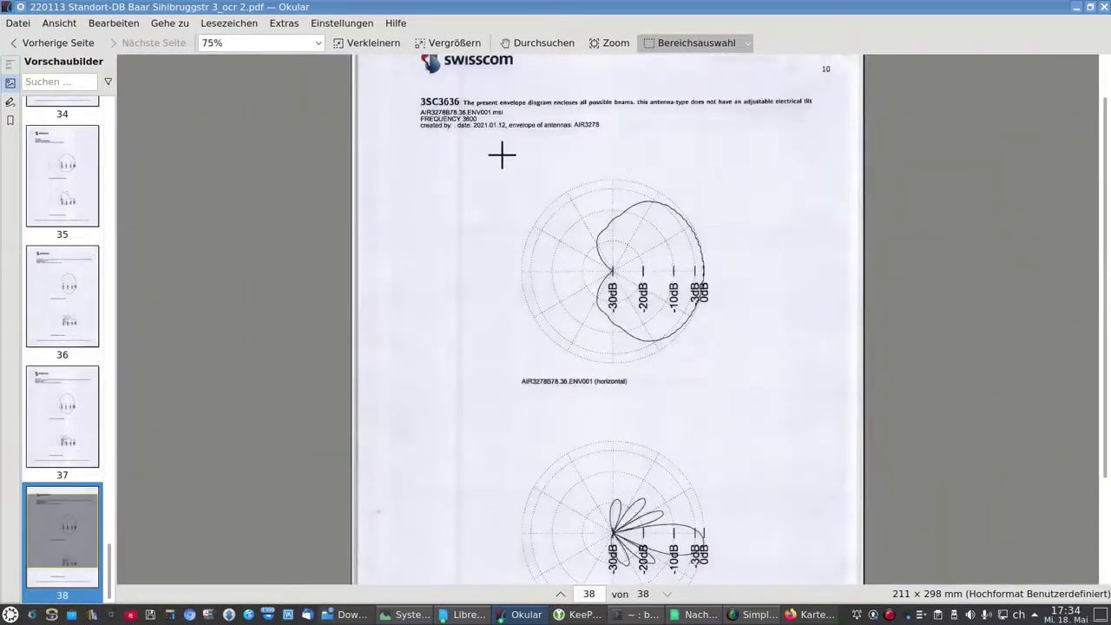
key("ctrl+plus")
scroll(502, 155, "up", 3)
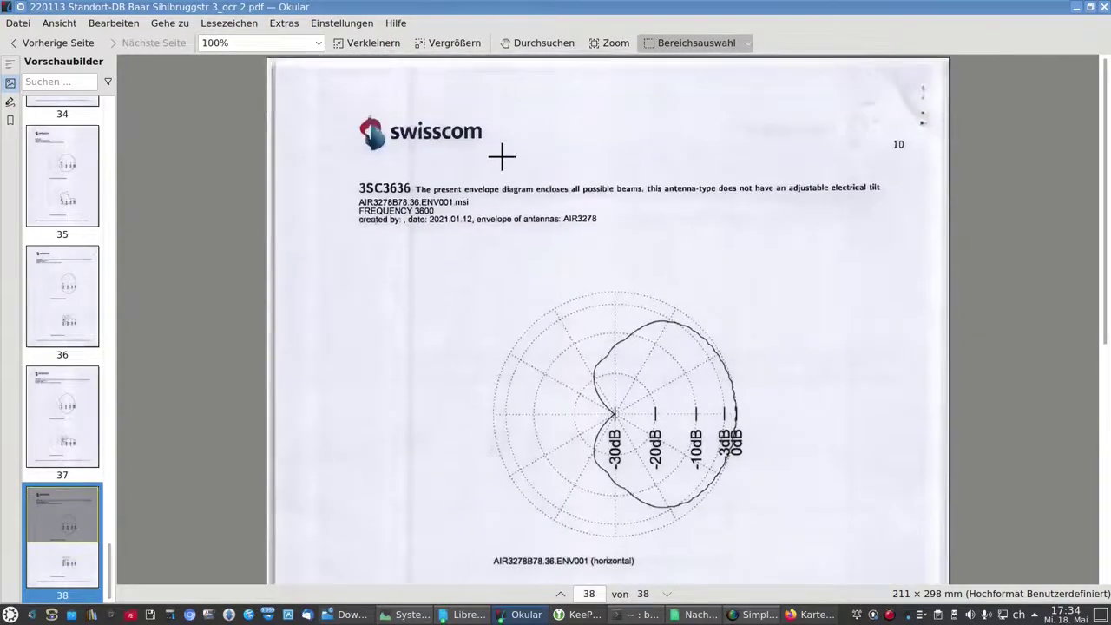
scroll(502, 156, "down", 6)
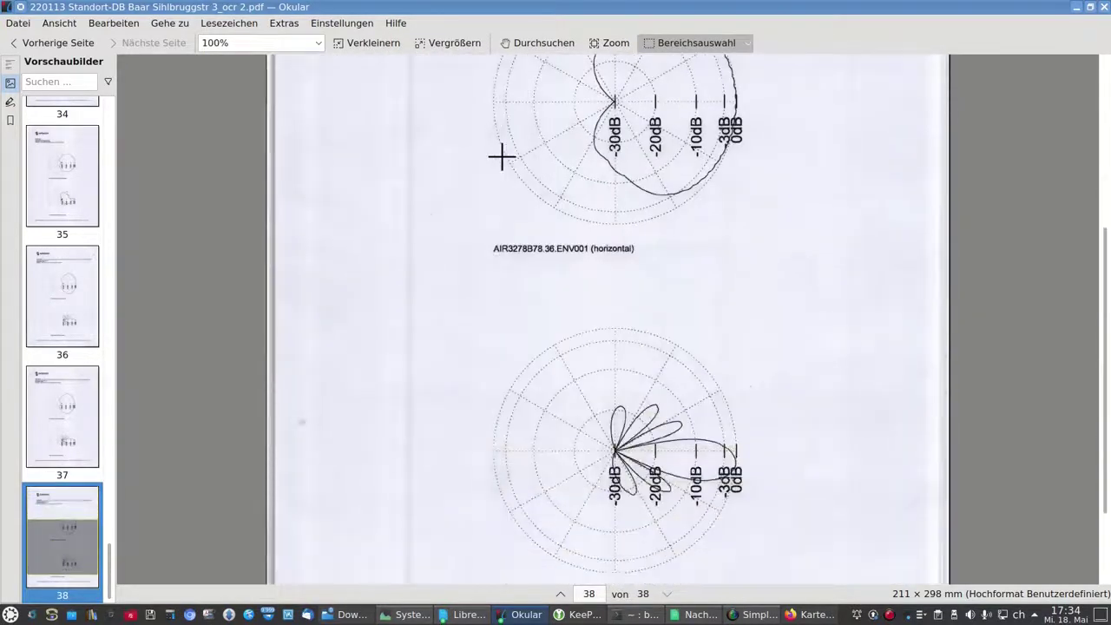
left_click_drag(593, 121, 597, 167)
left_click(711, 122)
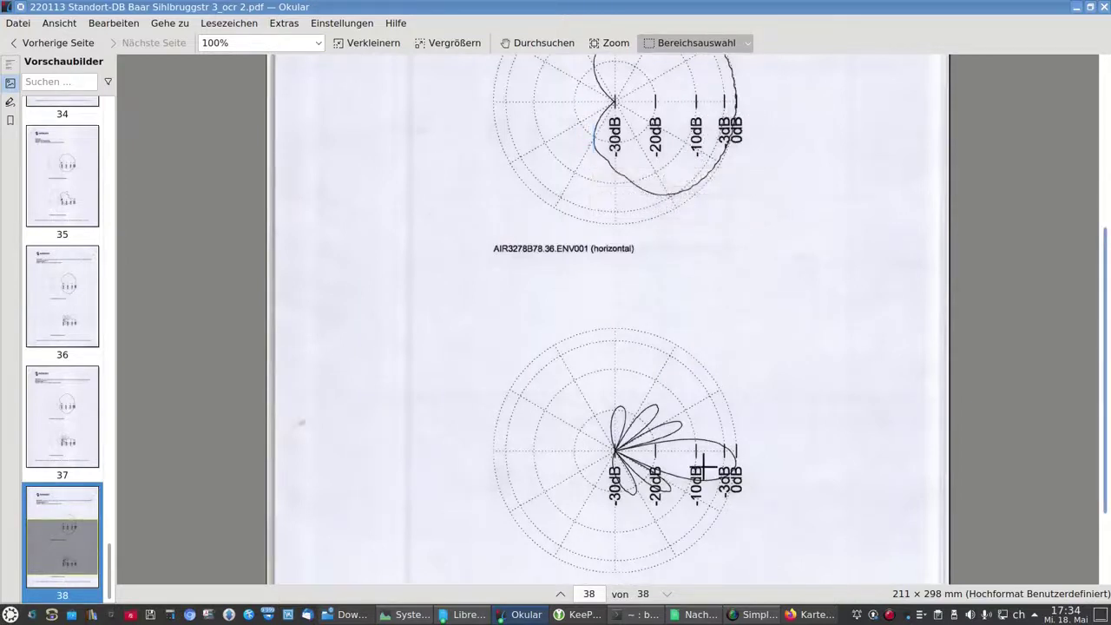
scroll(618, 355, "up", 5)
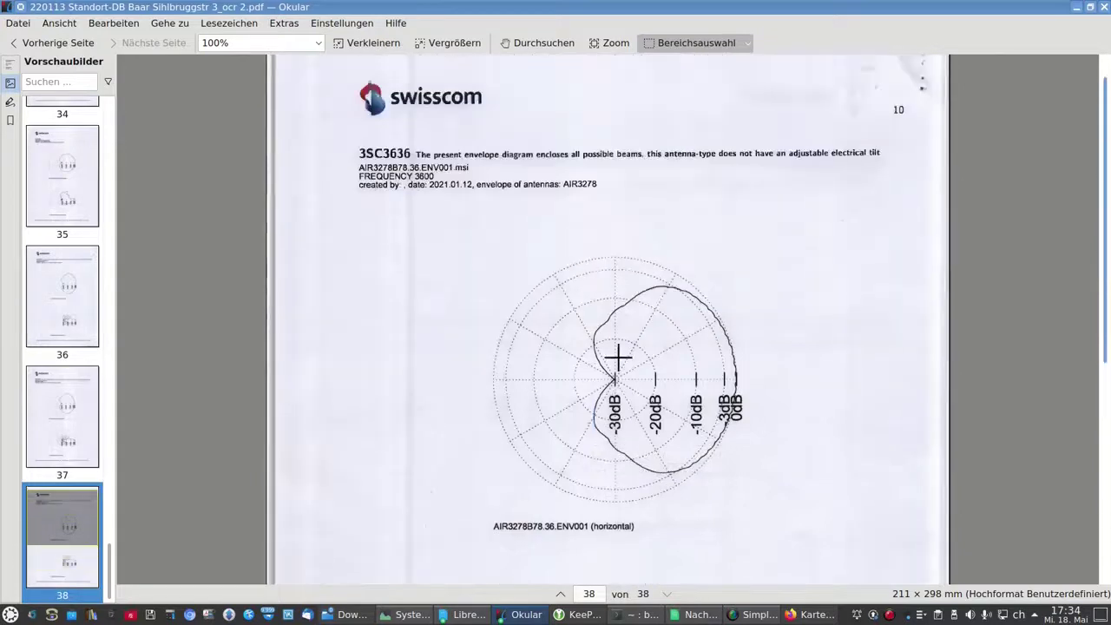
scroll(618, 356, "down", 1)
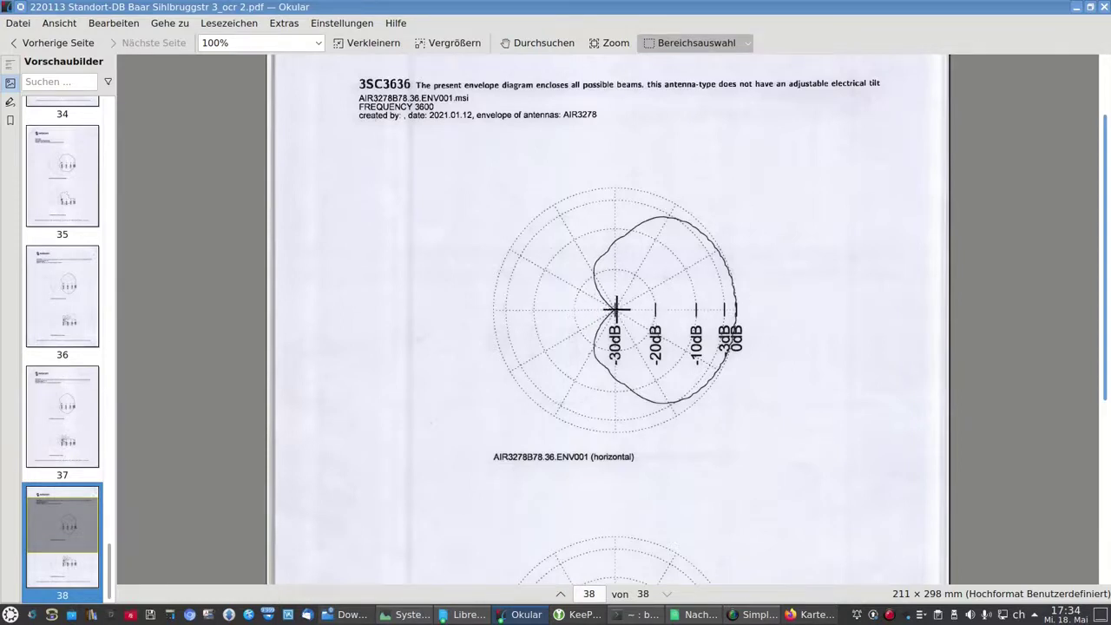
Step: Look back through the antenna diagrams as far as page 35 and return to the AIR3278 diagrams on page 37
scroll(621, 308, "up", 10)
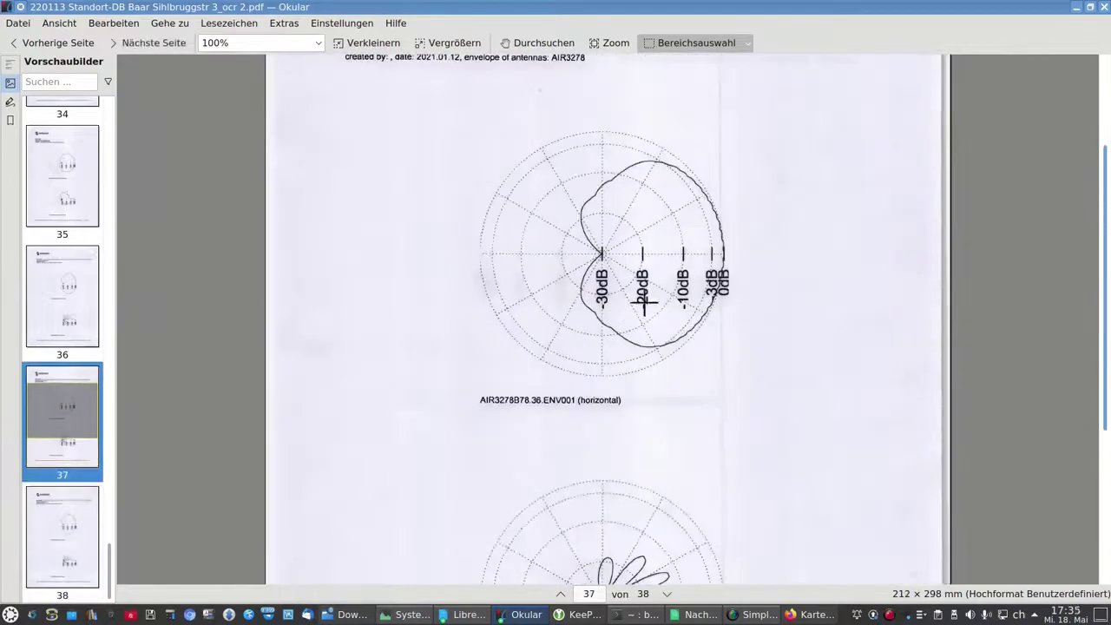
scroll(655, 327, "up", 10)
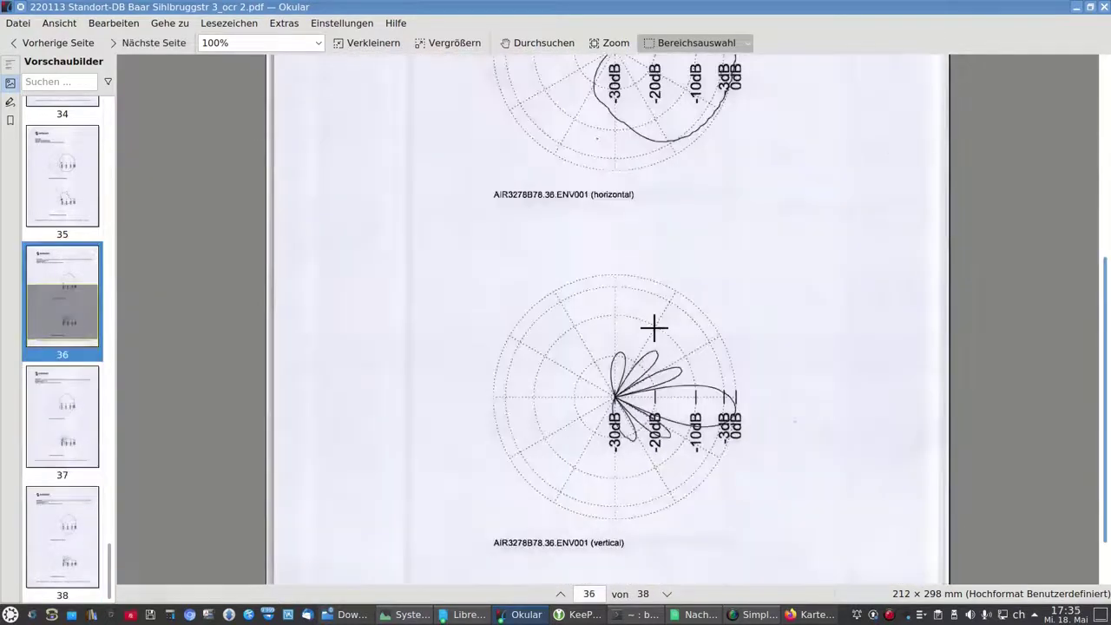
scroll(656, 330, "up", 10)
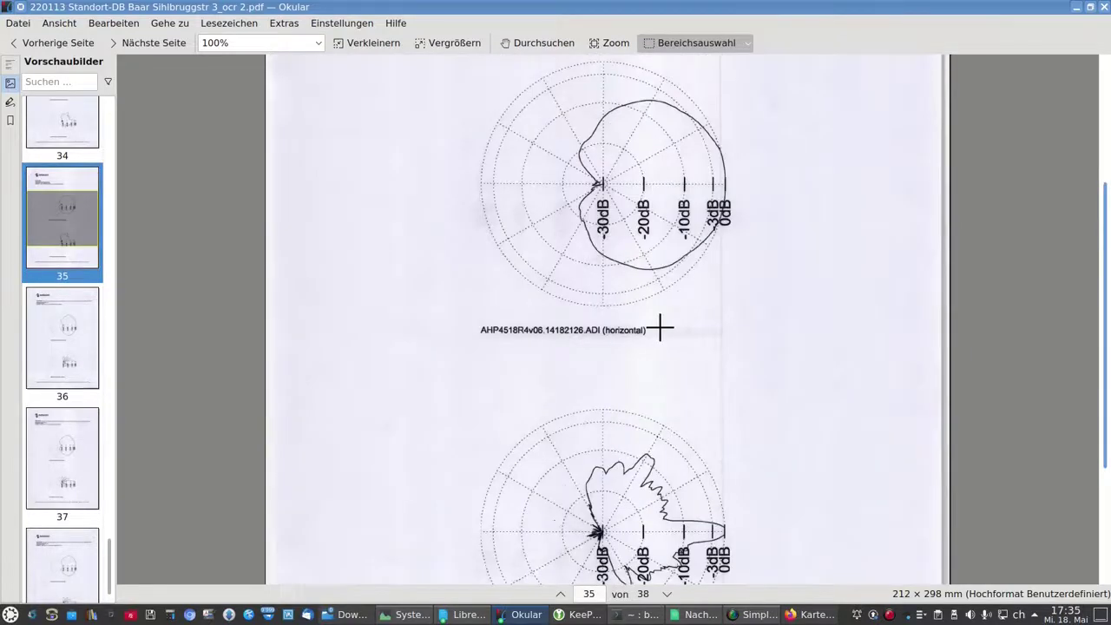
scroll(659, 328, "down", 15)
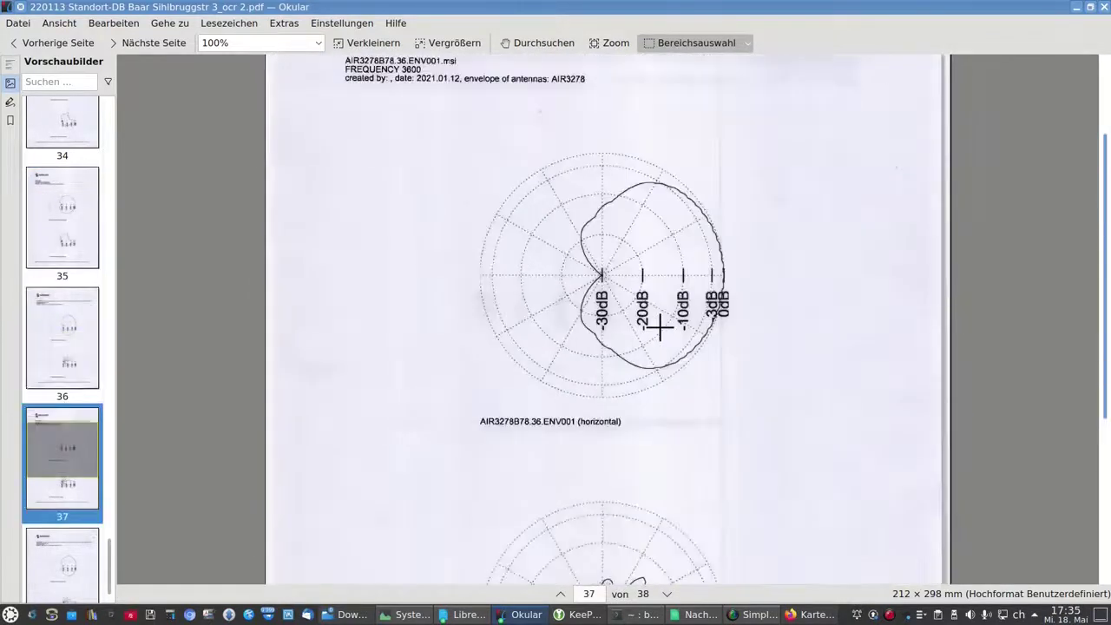
scroll(660, 328, "down", 1)
scroll(660, 327, "down", 2)
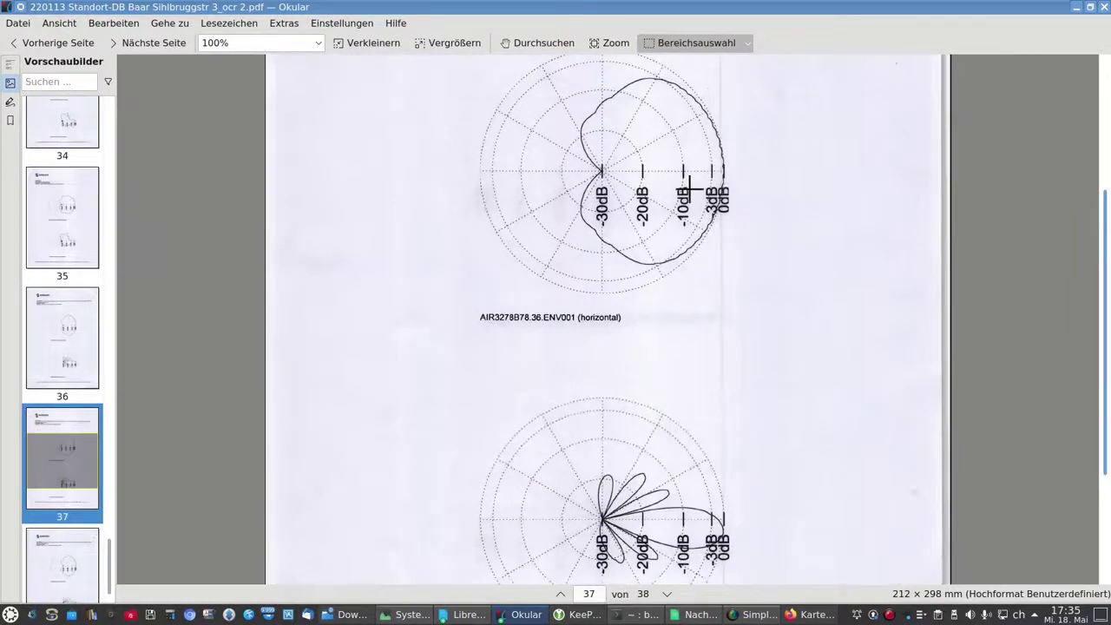
Step: Examine the horizontal radiation diagram on page 37 at 150%, checking the curve between its 3 dB crossings and along its rear side
scroll(690, 188, "up", 2, "ctrl")
scroll(690, 189, "up", 5)
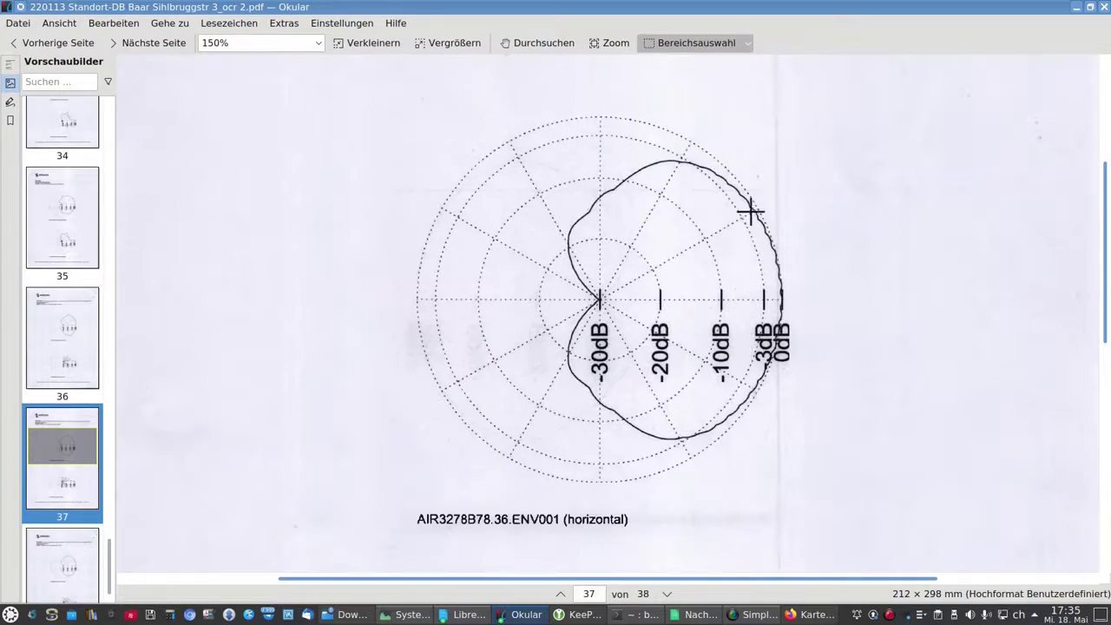
left_click_drag(750, 211, 769, 395)
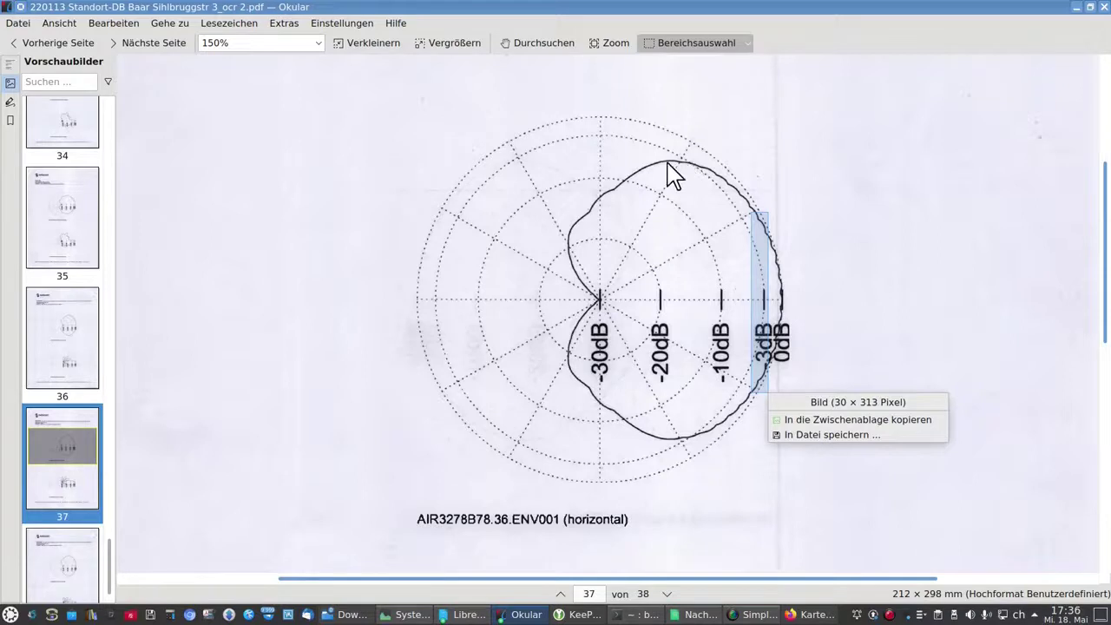
left_click(644, 179)
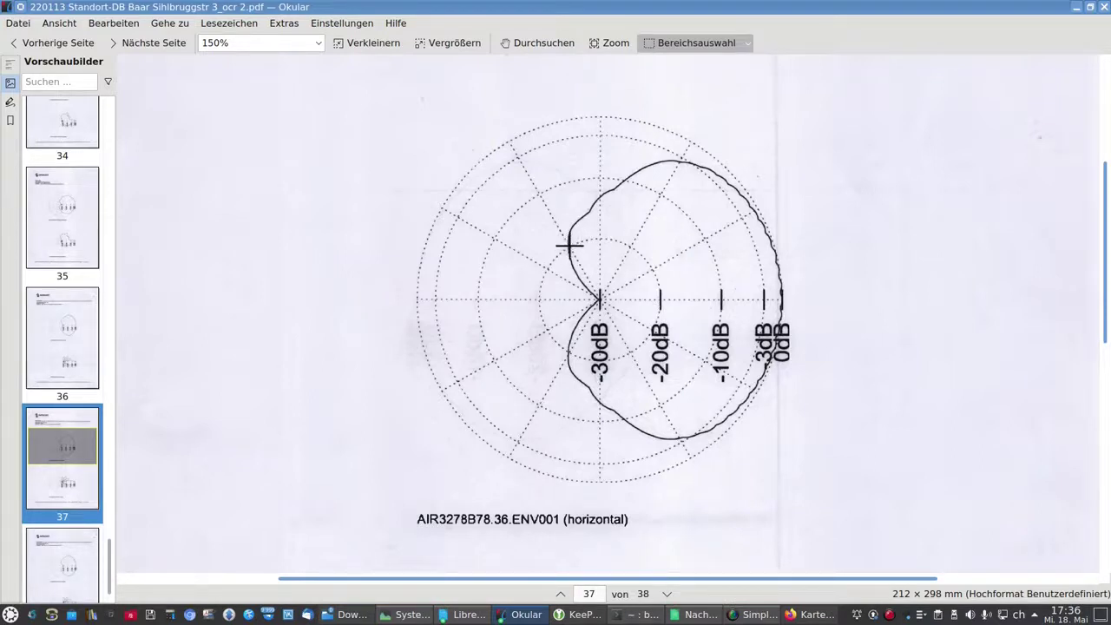
left_click_drag(570, 239, 554, 213)
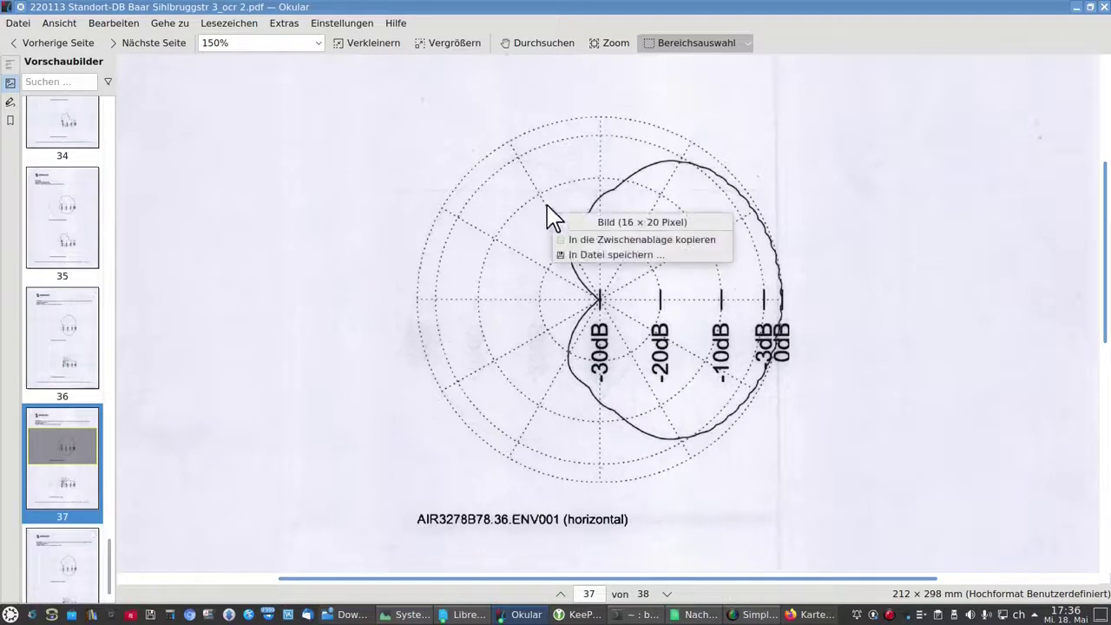
left_click(527, 169)
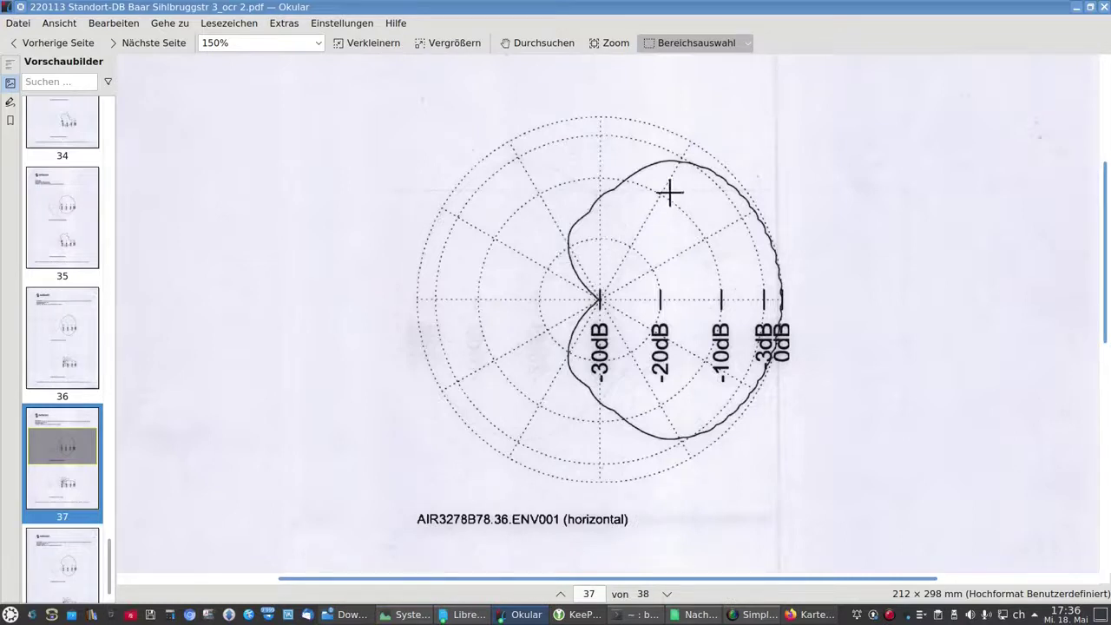
Step: Switch to the recalculation spreadsheet and compare the main beam azimuth of antenna 2 with the azimuth of OMEN 06
key("alt+Tab")
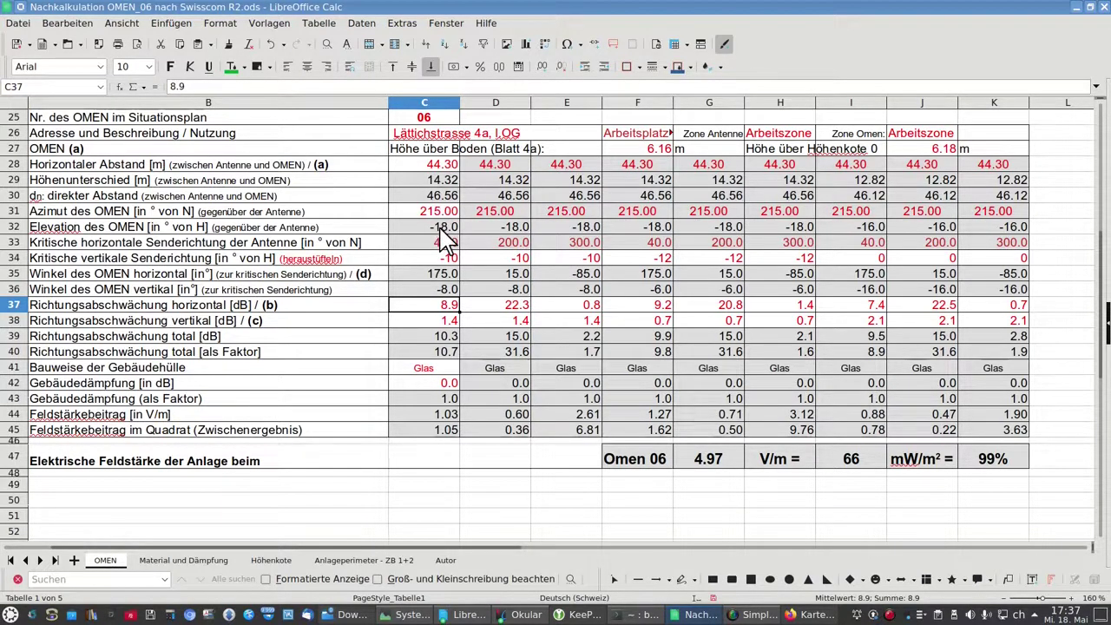
scroll(444, 241, "up", 4)
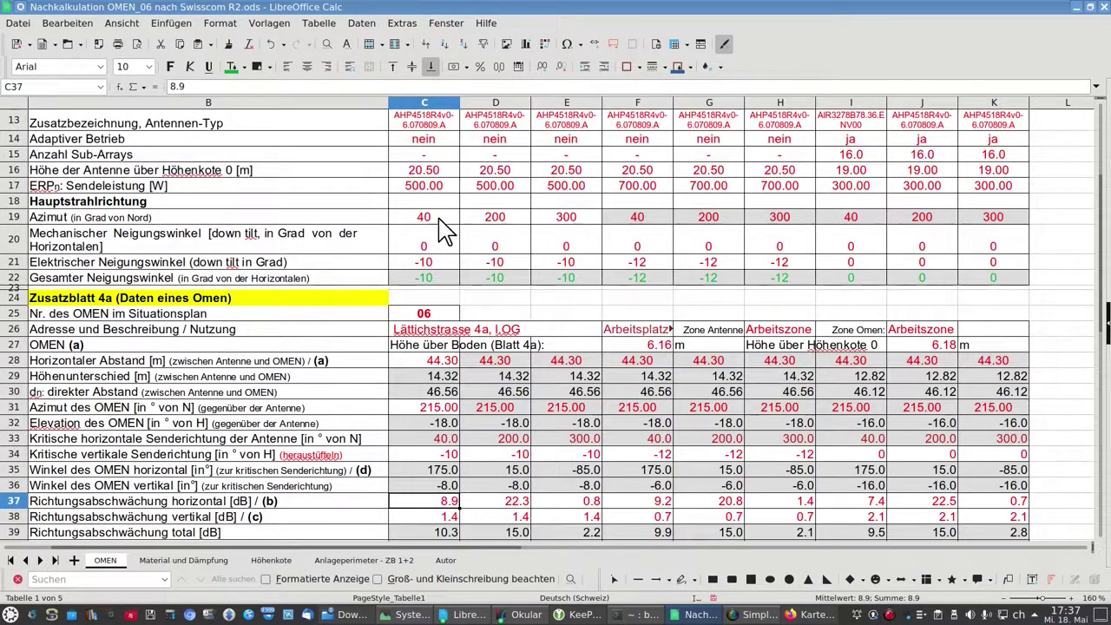
left_click(502, 218)
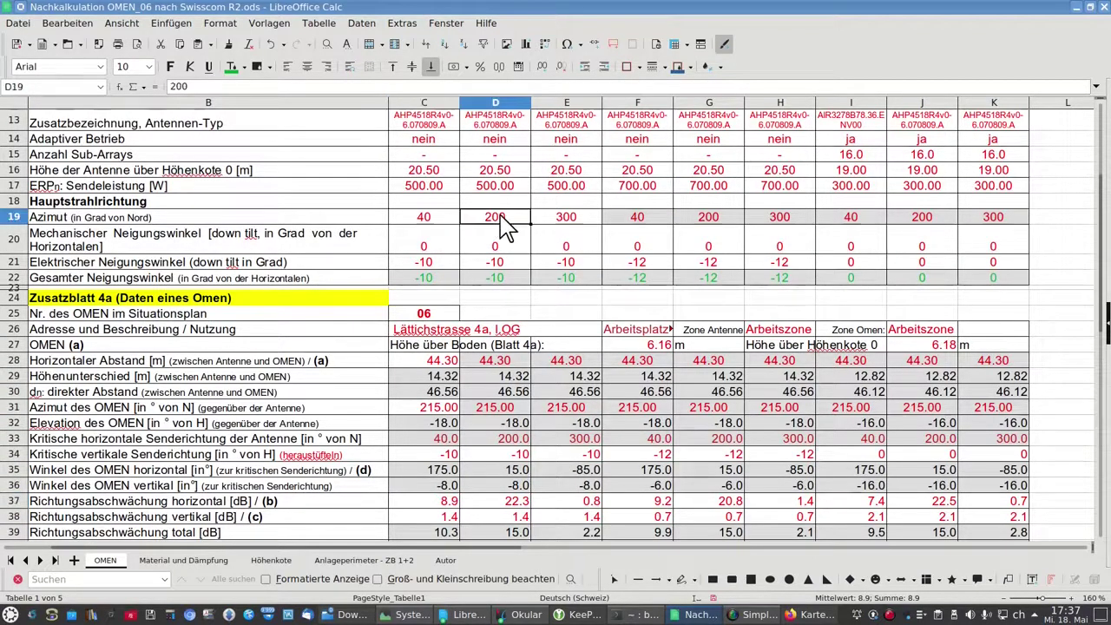
scroll(508, 228, "down", 1)
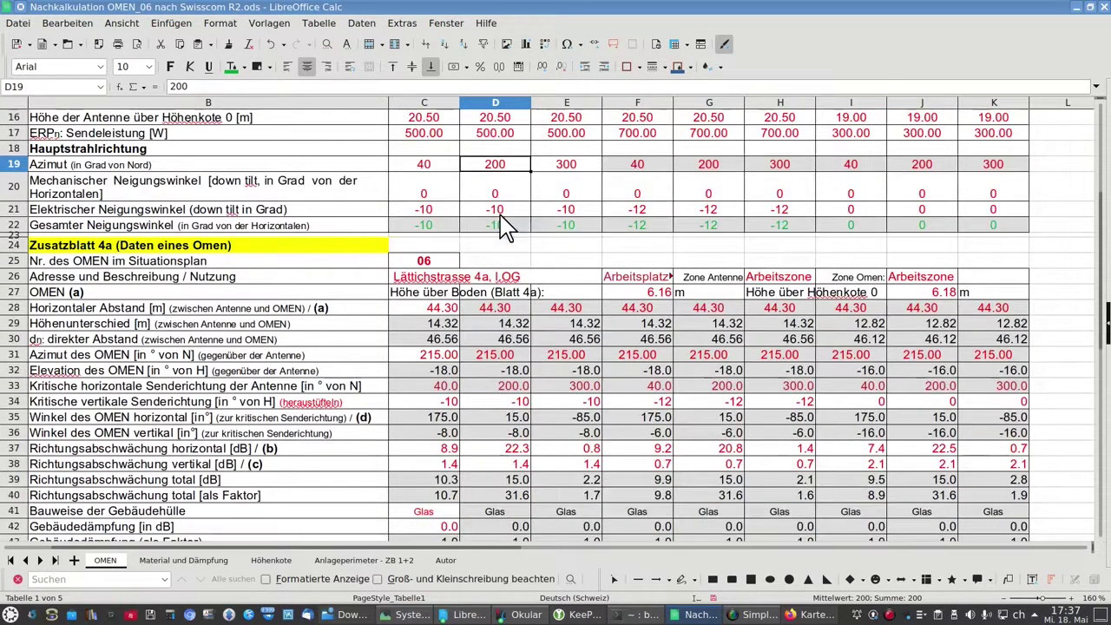
scroll(508, 226, "down", 1)
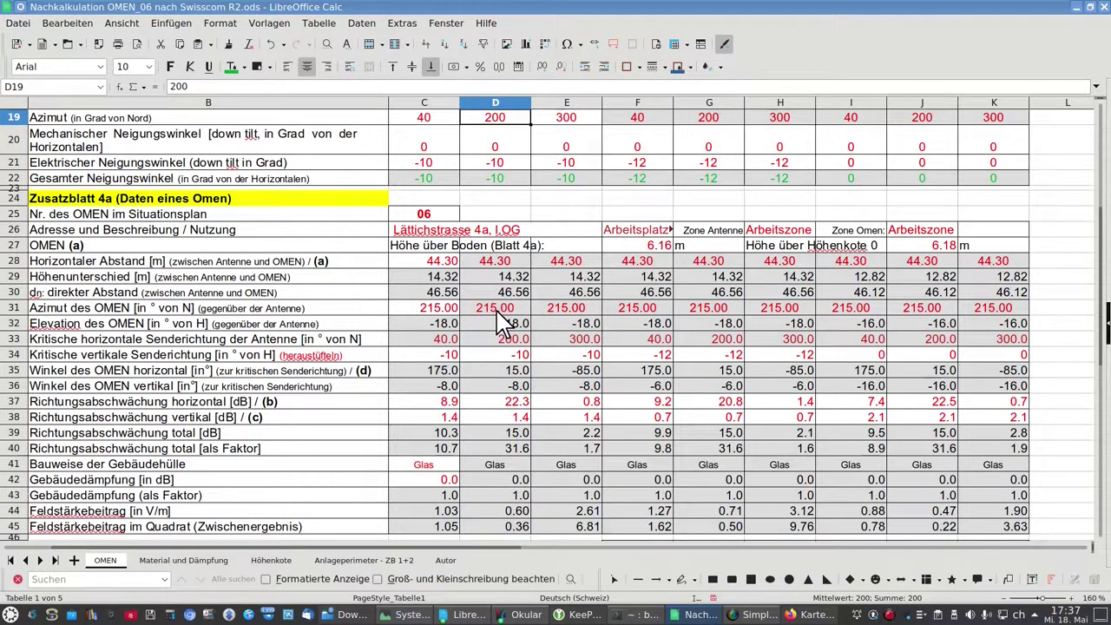
left_click(499, 309)
scroll(500, 323, "up", 3)
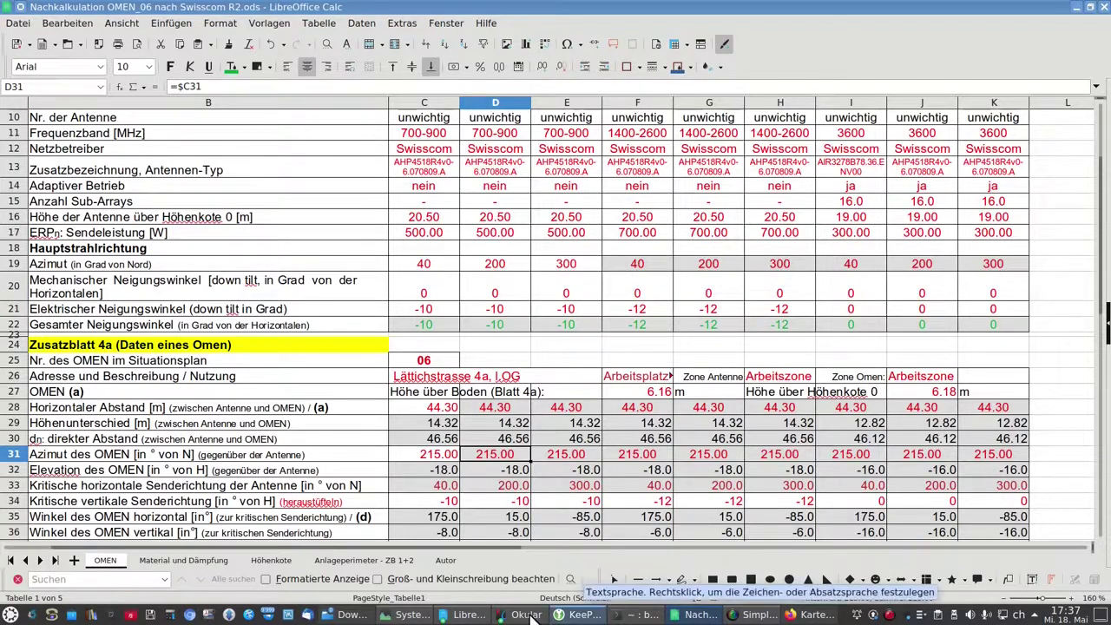
scroll(521, 391, "up", 3)
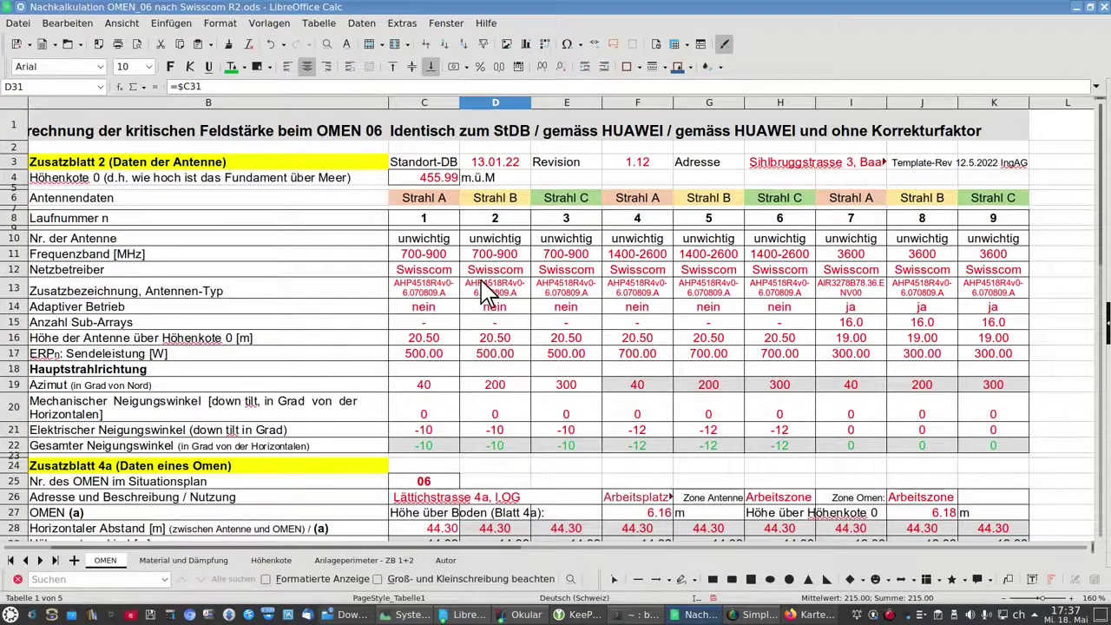
left_click(443, 487)
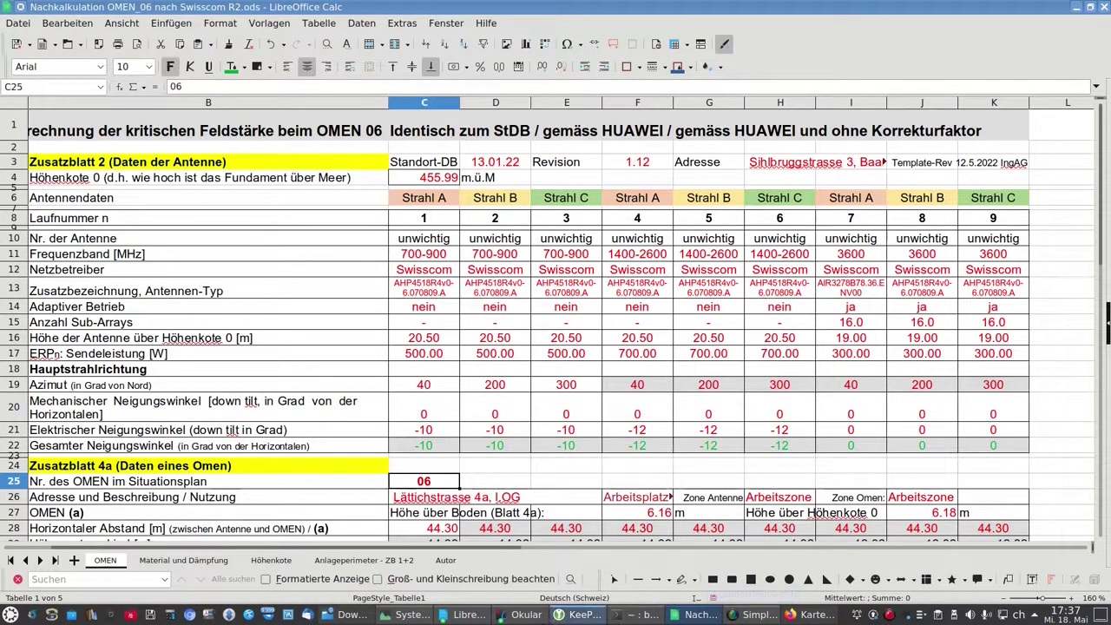
Step: Switch to the site data sheet in Okular and look up the OMEN azimuth row in Zusatzblatt 4a on page 18
left_click(526, 616)
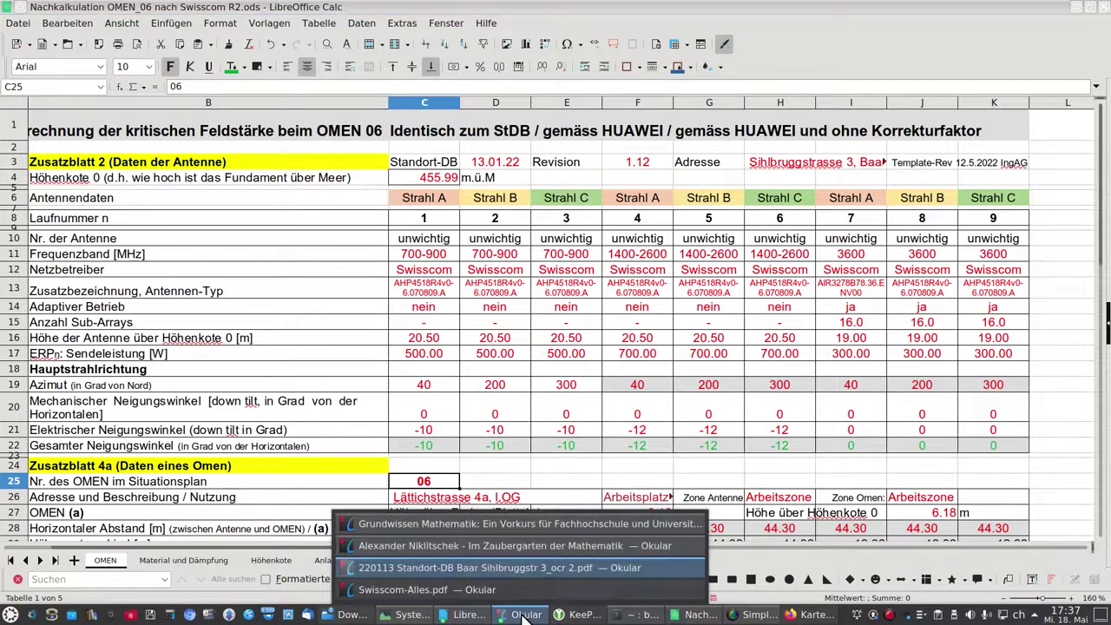
left_click(503, 569)
left_click(584, 593)
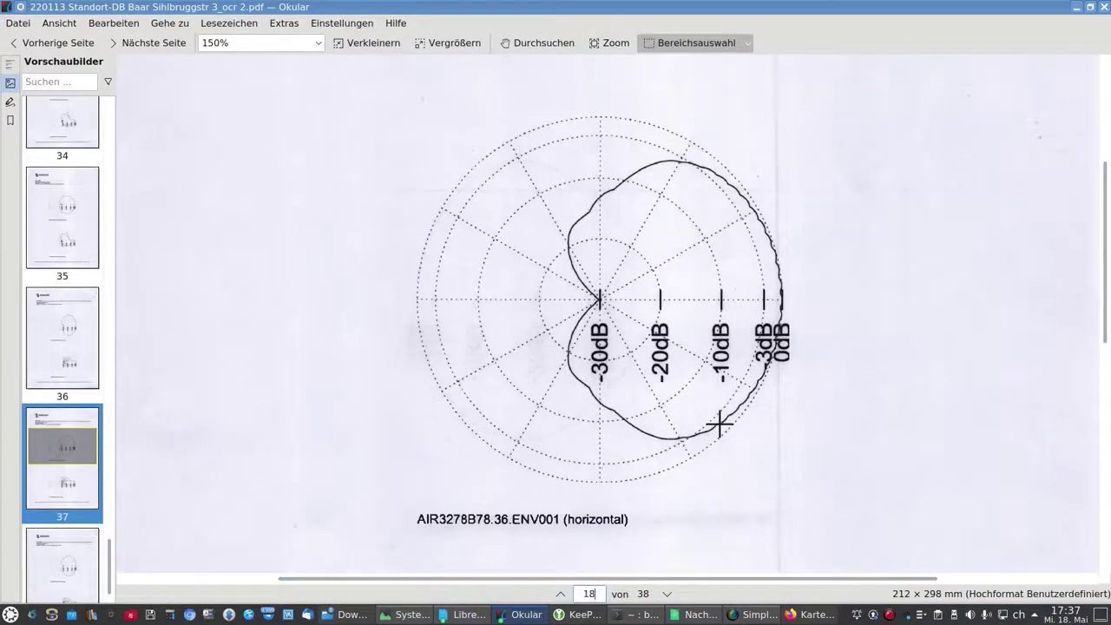
type("18")
key("Return")
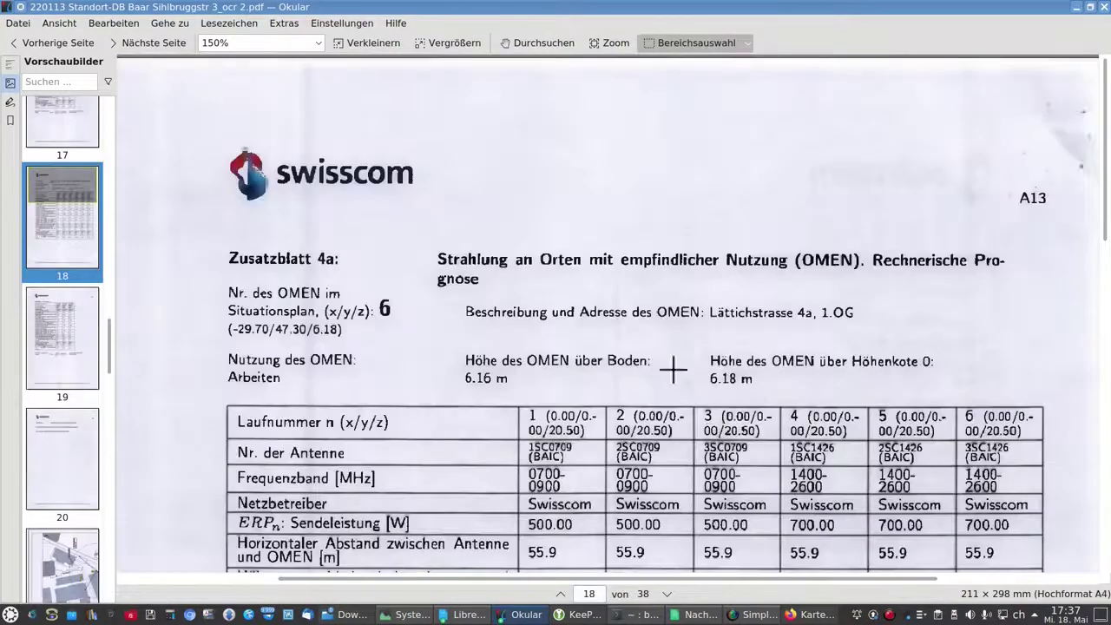
scroll(370, 330, "down", 3)
scroll(369, 329, "down", 7)
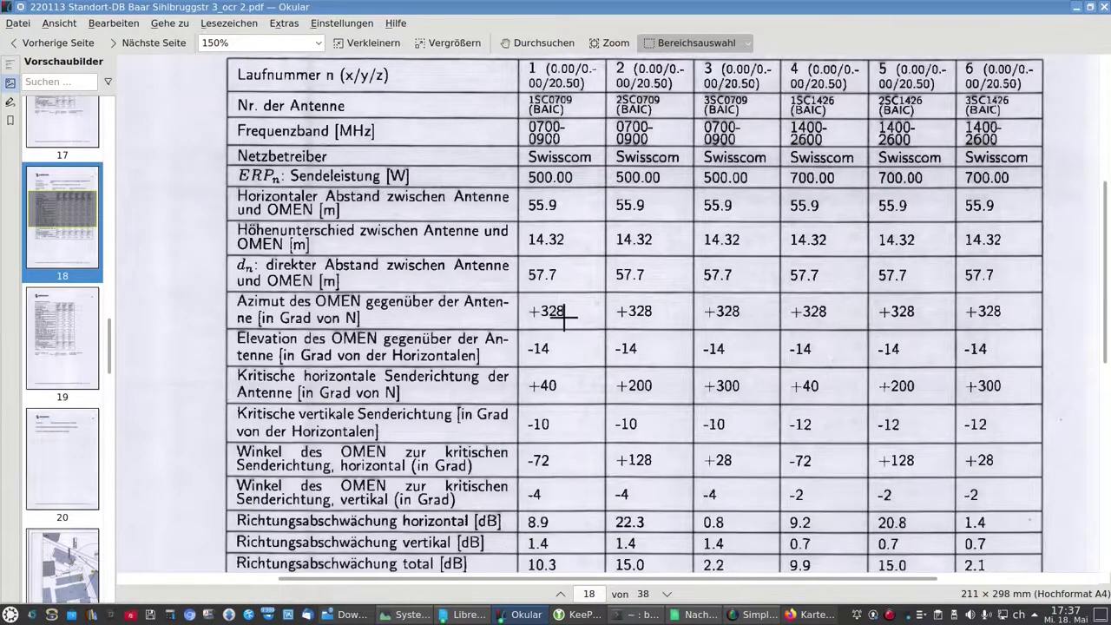
Step: Back in the recalculation spreadsheet, set the azimuth of the OMEN in cell C31 to 328
key("alt+Tab")
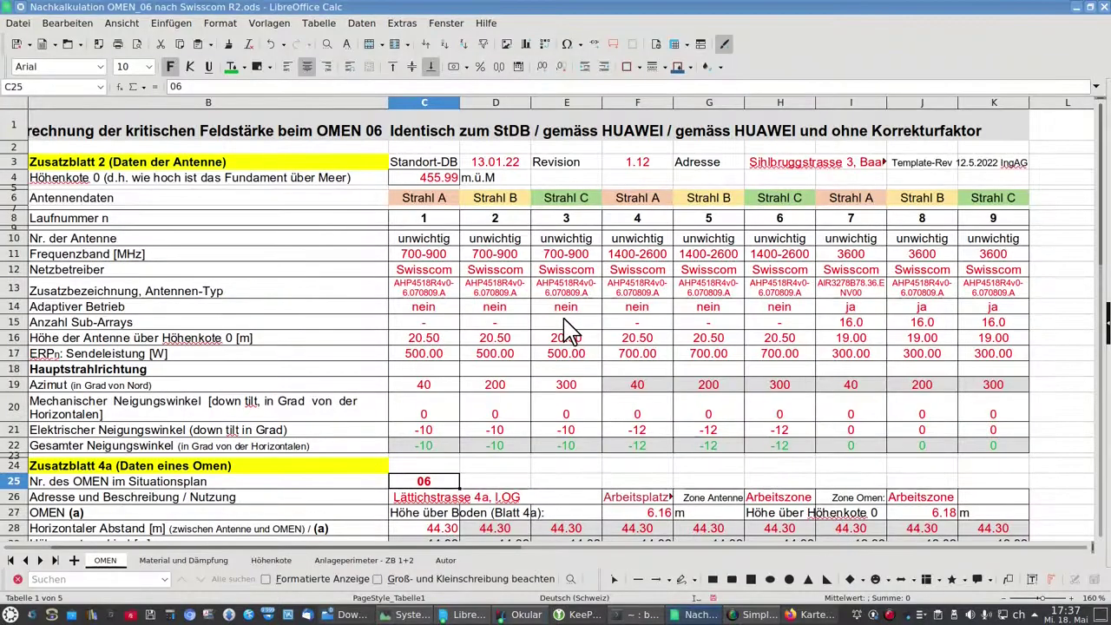
scroll(564, 330, "down", 5)
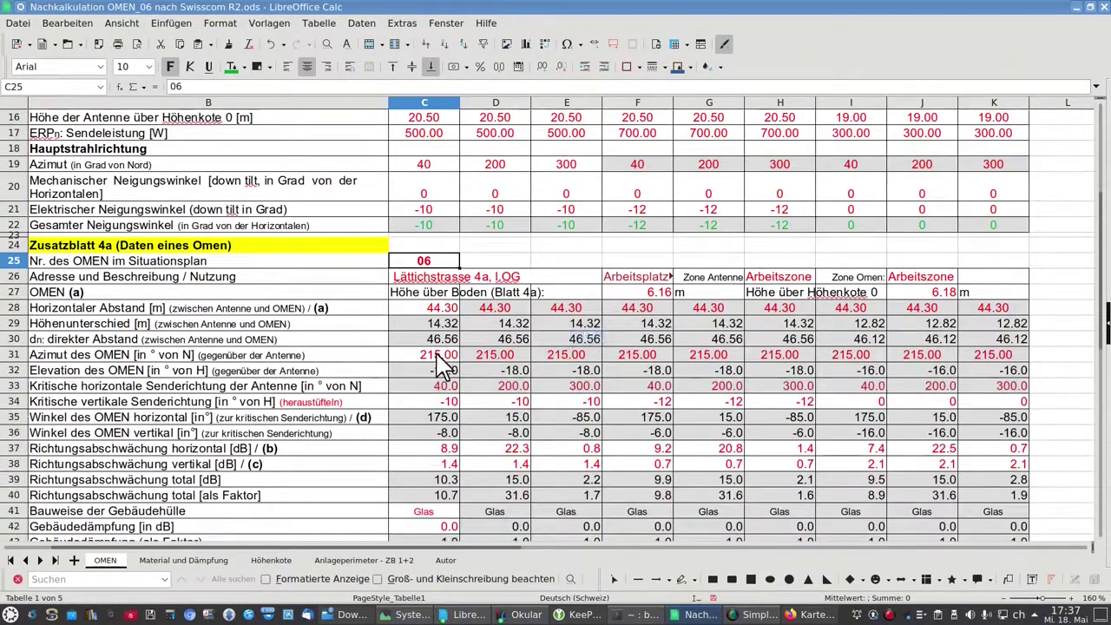
left_click(442, 356)
type("328")
key("Return")
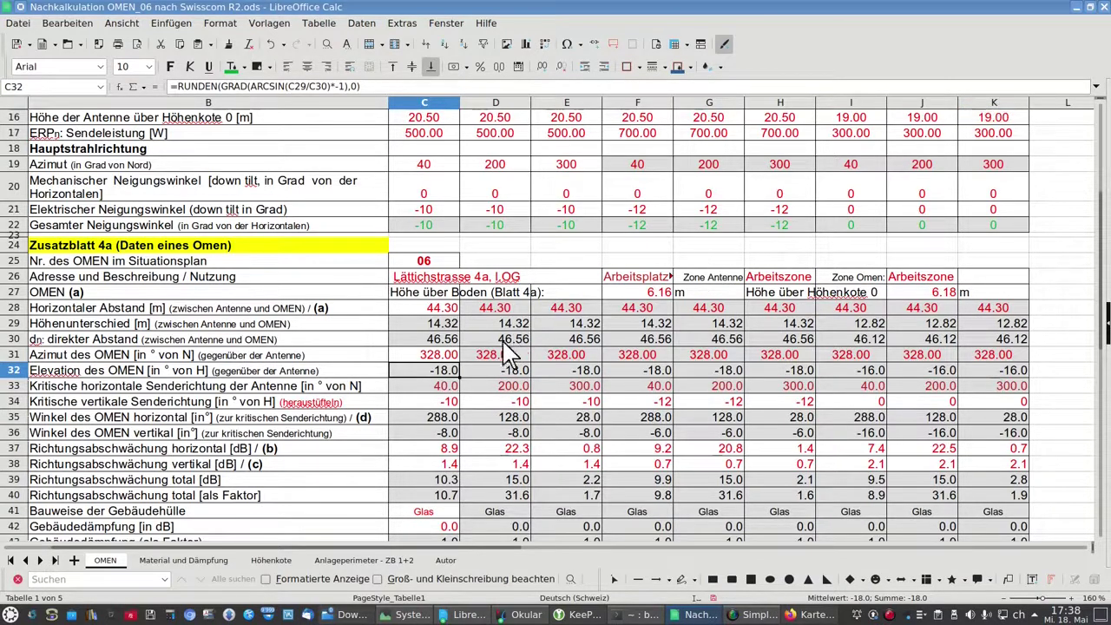
Step: Compare the main beam azimuth, OMEN azimuth and horizontal directional attenuation of antenna 3 in column E
scroll(495, 367, "up", 1)
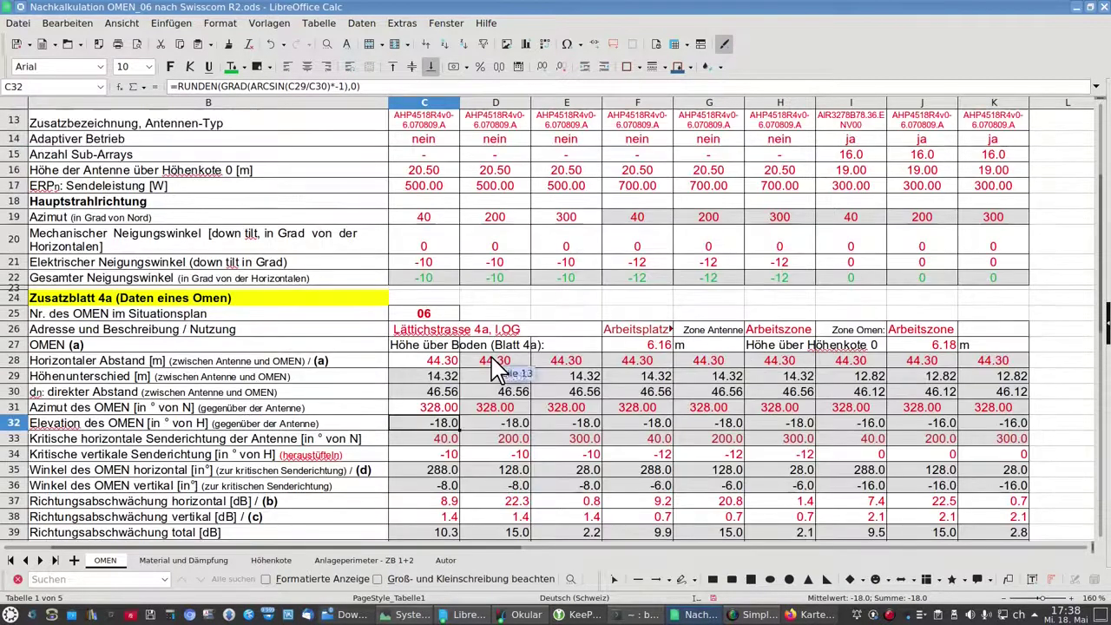
left_click(586, 408)
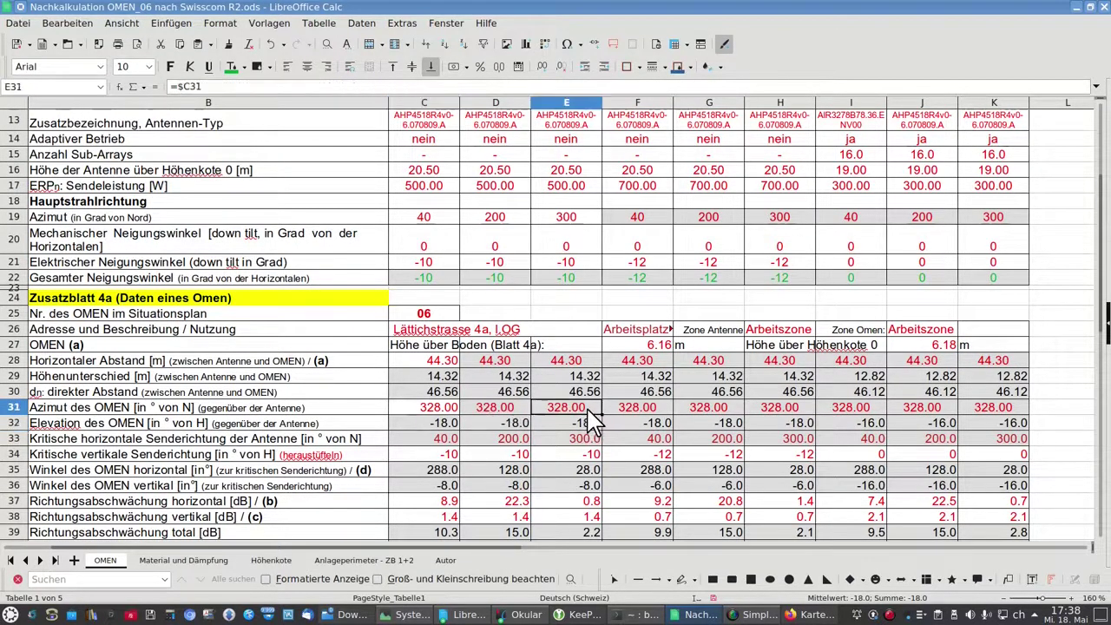
left_click(588, 218)
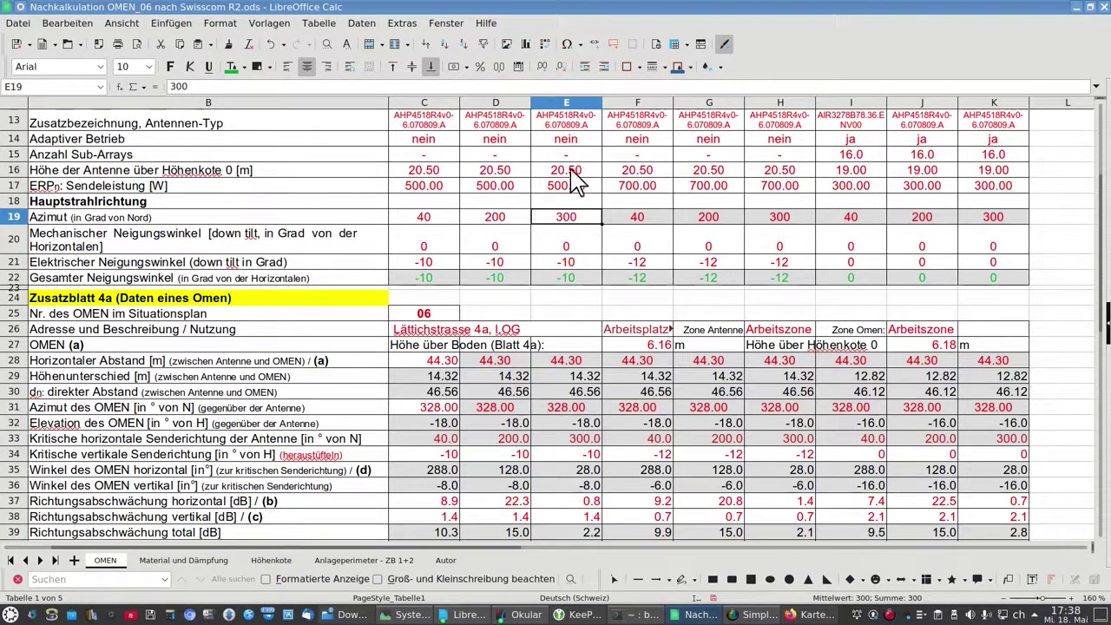
scroll(579, 252, "up", 2)
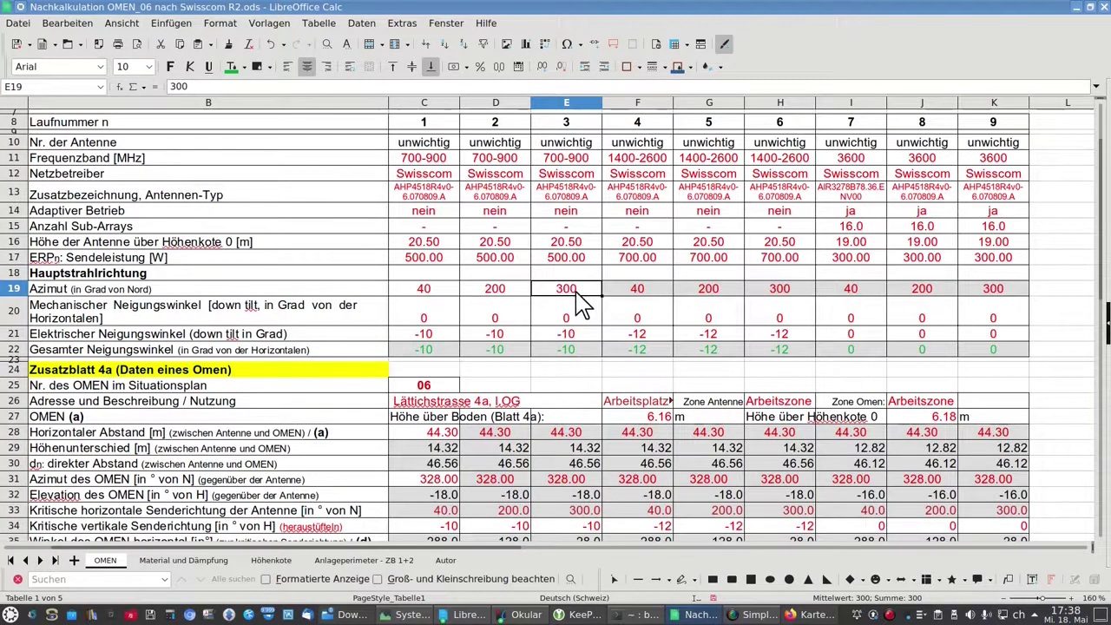
scroll(580, 304, "down", 3)
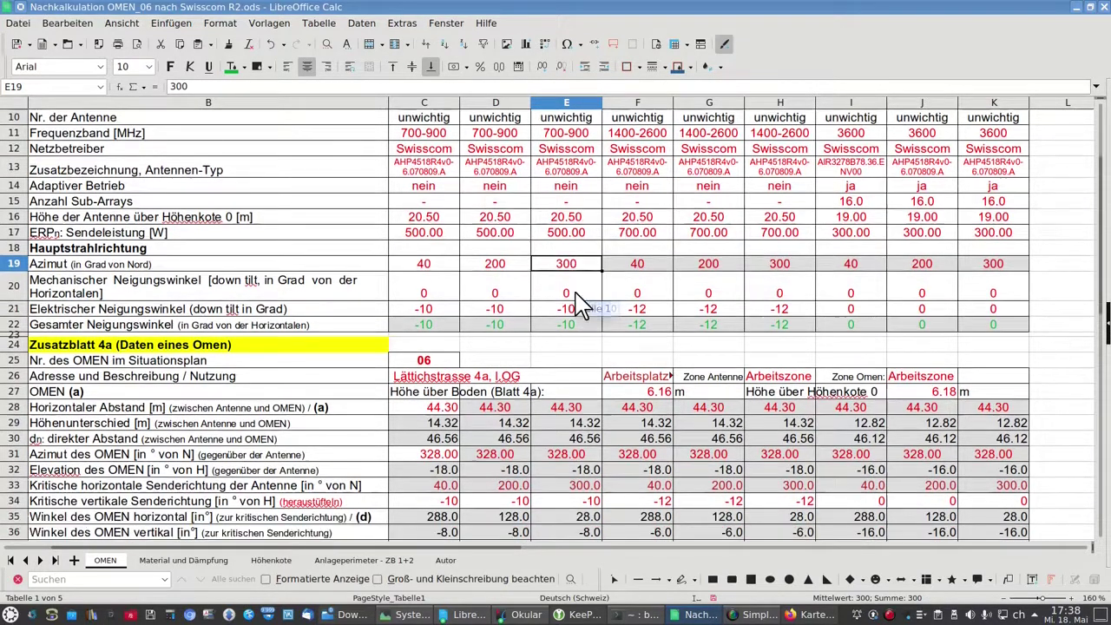
left_click(580, 358)
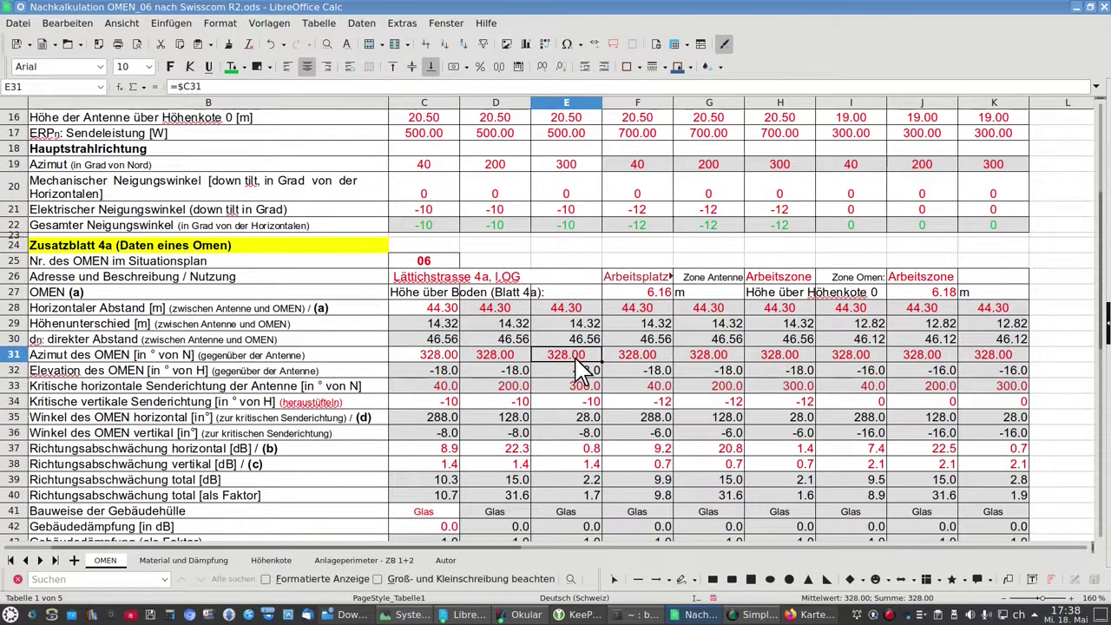
left_click(593, 449)
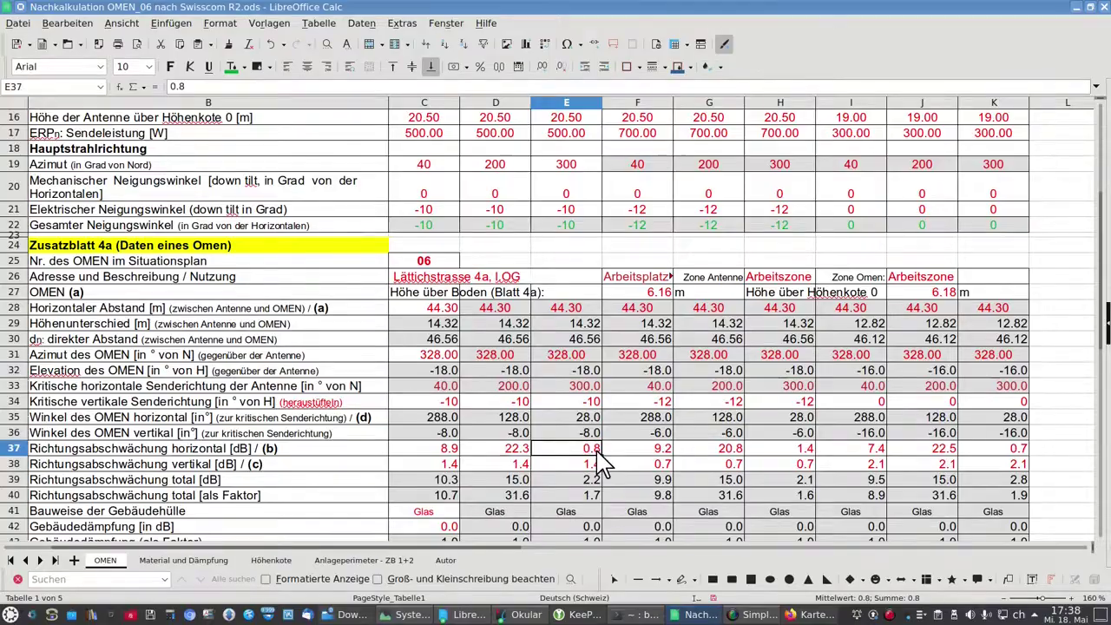
Step: Open the horizontal radiation diagram on page 38 of the site data sheet and check it against antenna 3's angle in the spreadsheet
key("alt+Tab")
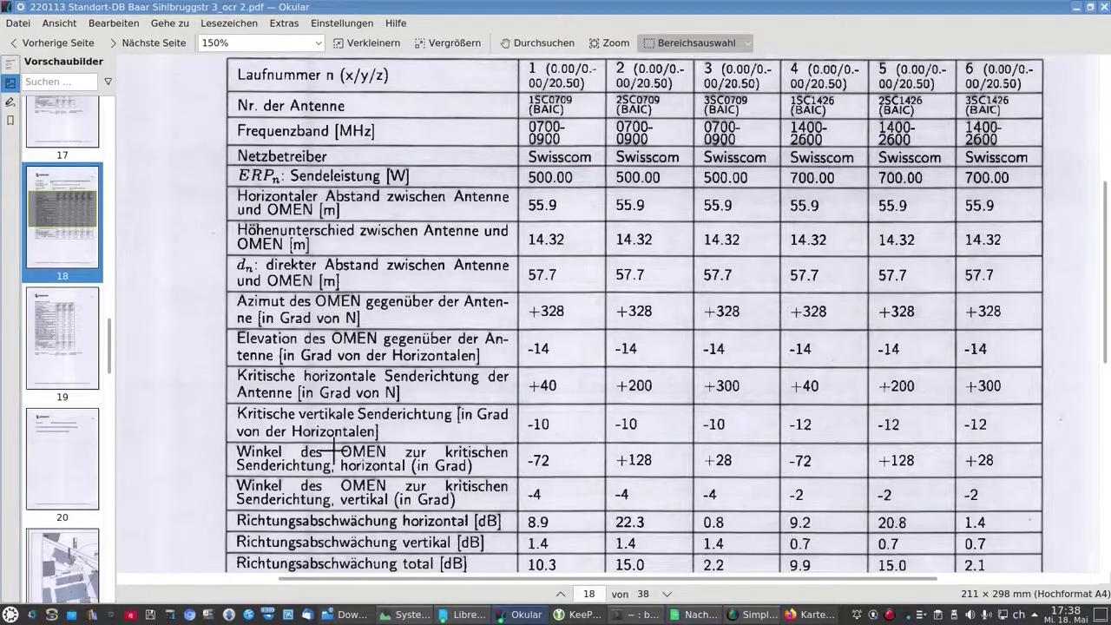
left_click_drag(117, 373, 114, 592)
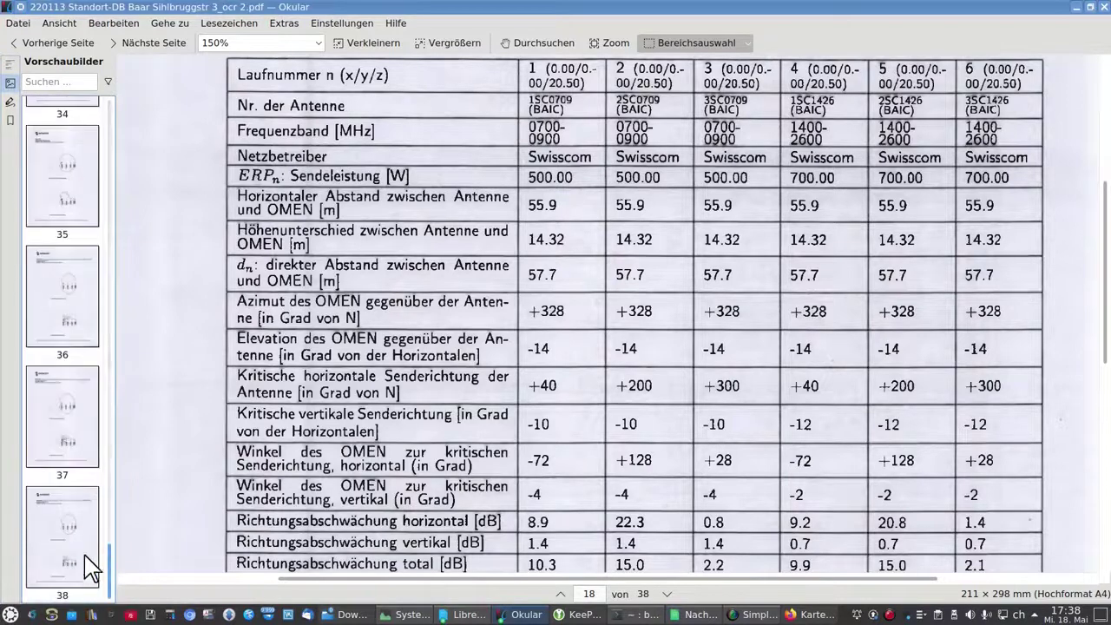
left_click(69, 534)
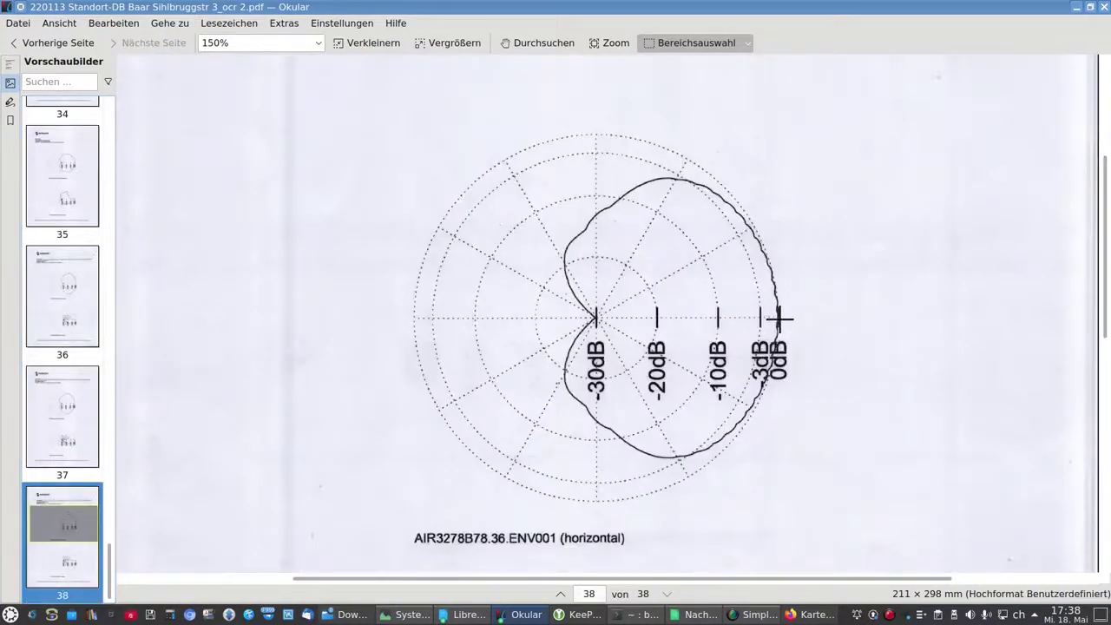
key("alt+Tab")
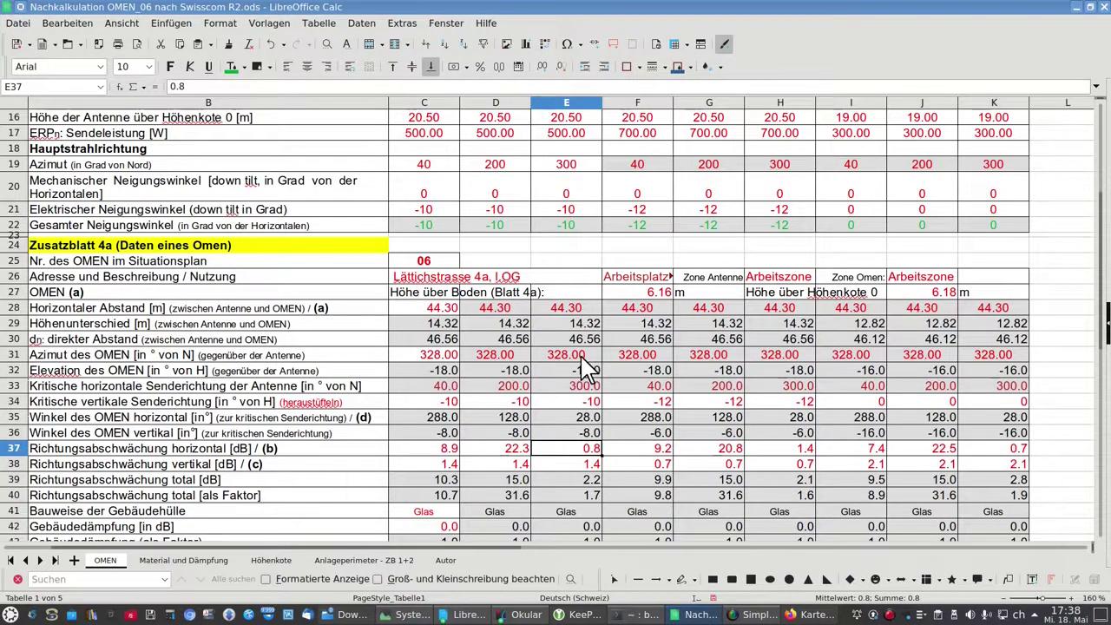
key("alt+Tab")
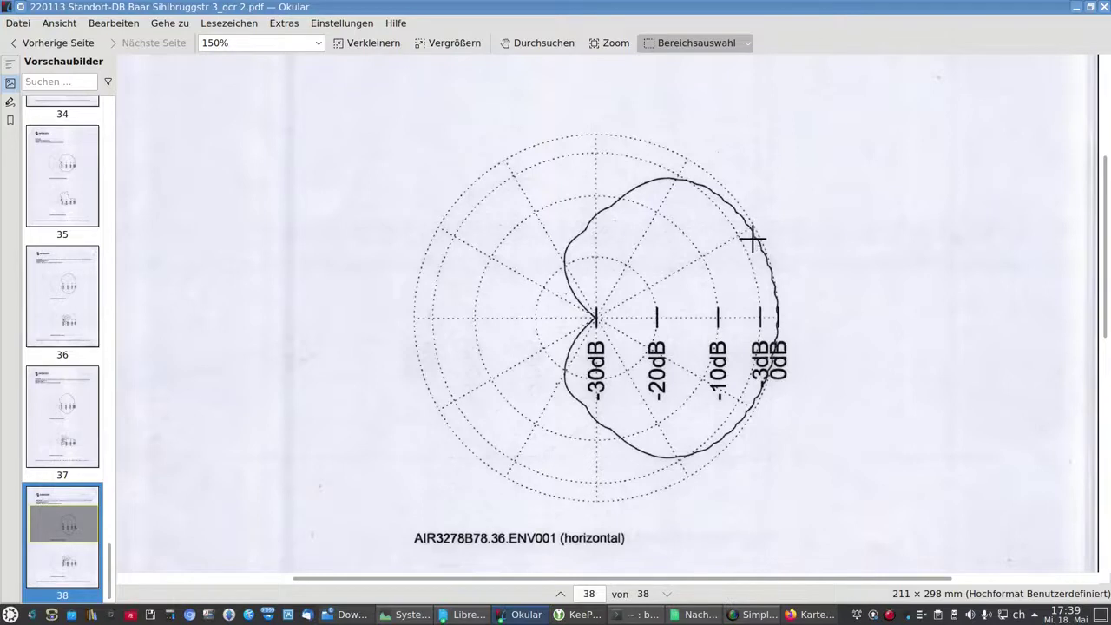
left_click_drag(751, 238, 758, 246)
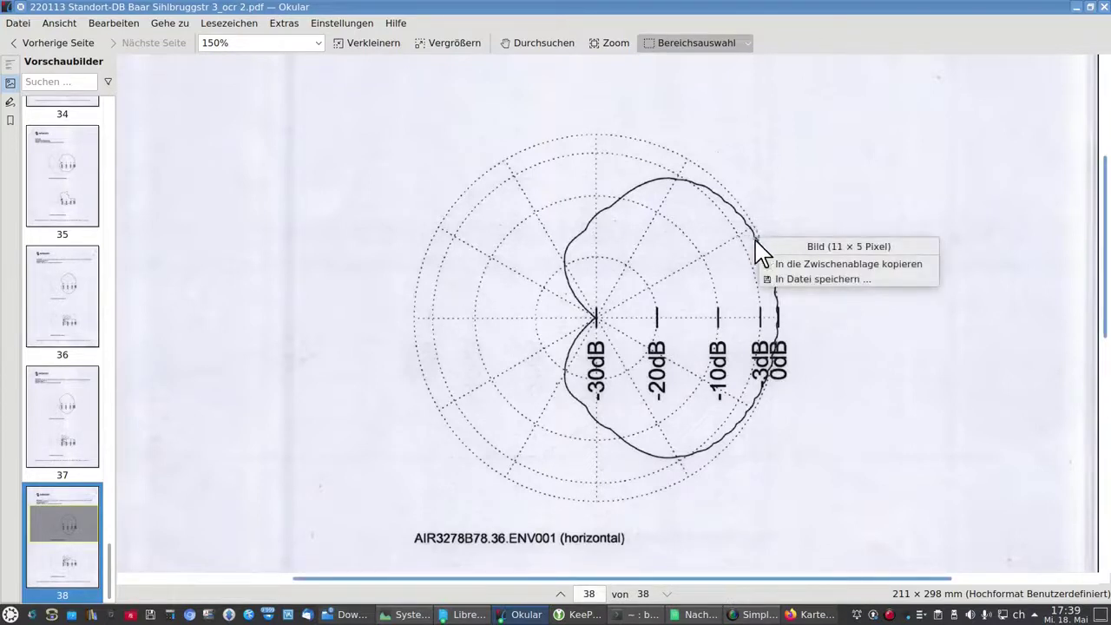
key("Escape")
Step: Check antenna 2's OMEN azimuth and horizontal attenuation in the spreadsheet against the page 38 diagram, and inspect its total attenuation formula in D39
key("alt+Tab")
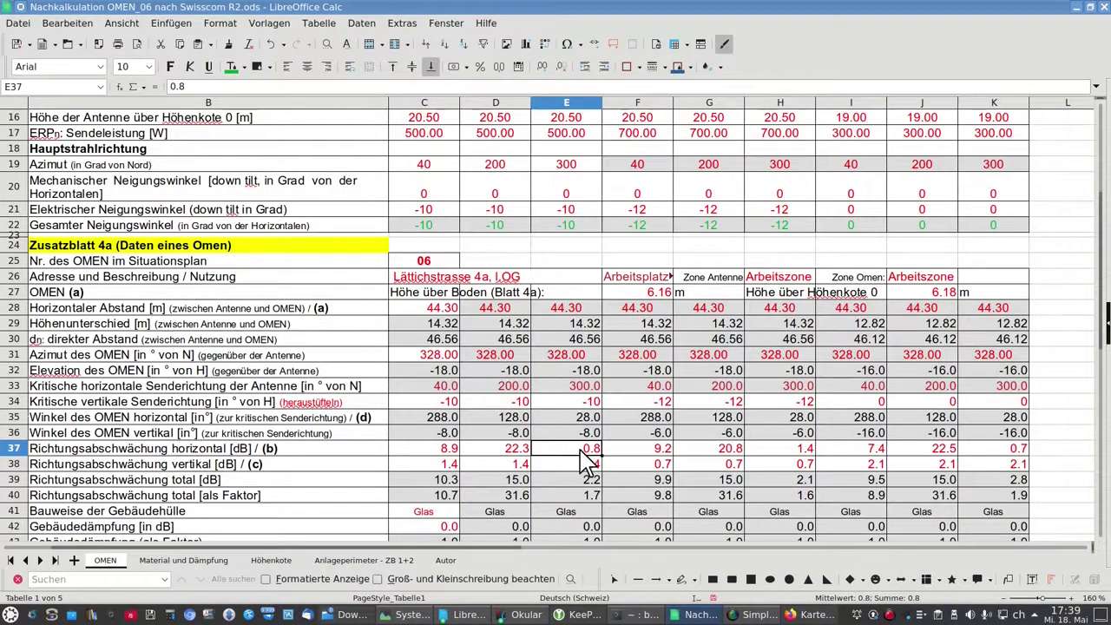
left_click(508, 453)
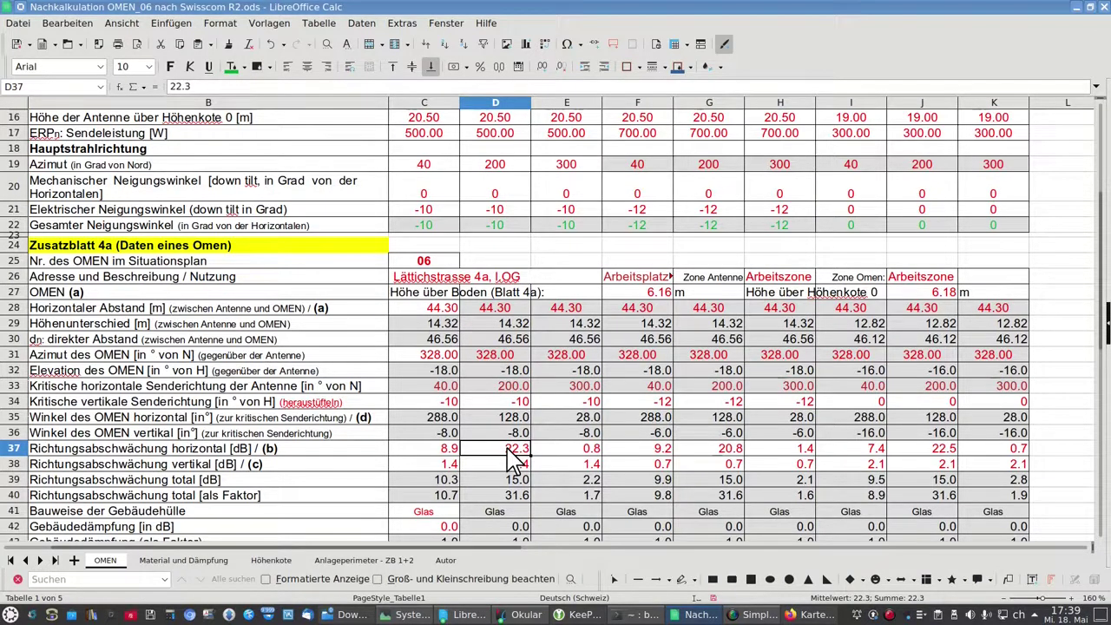
left_click(482, 358)
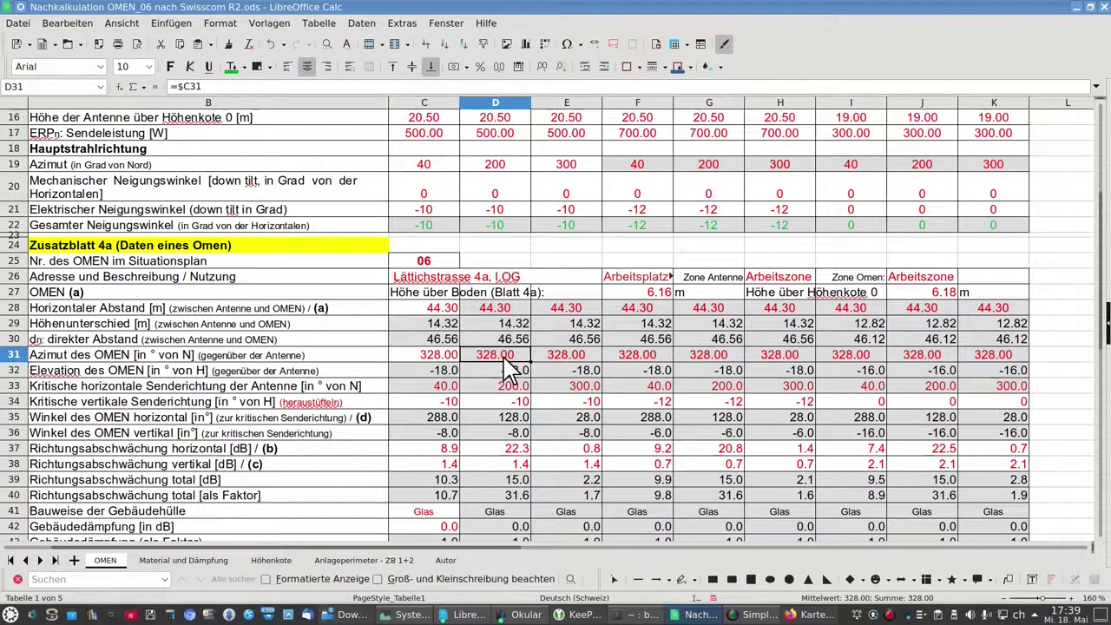
key("alt+Tab")
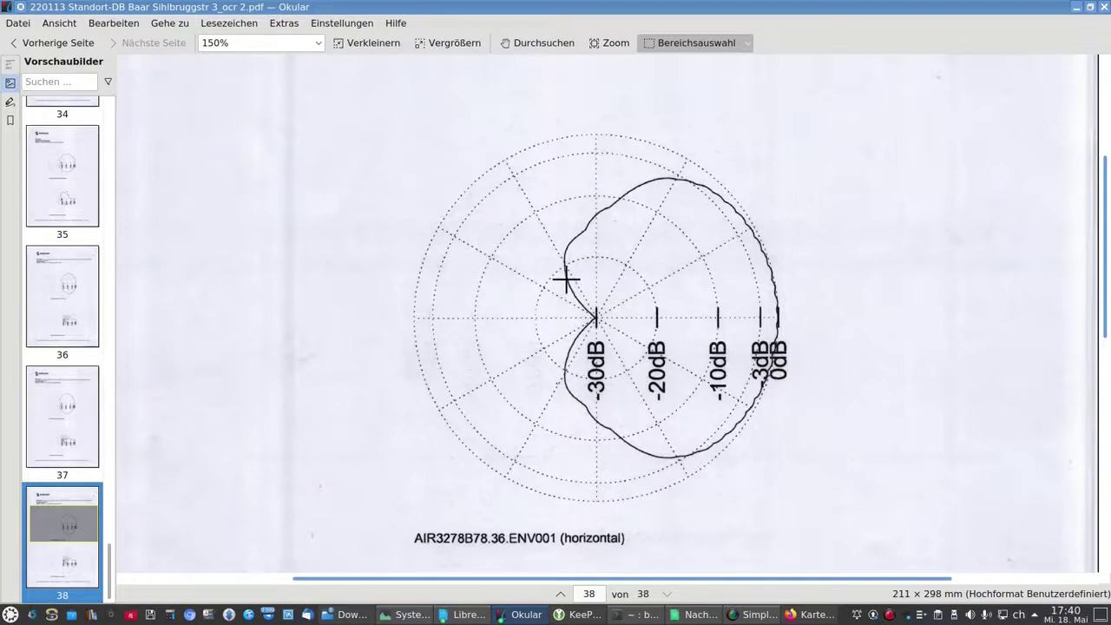
key("alt+Tab")
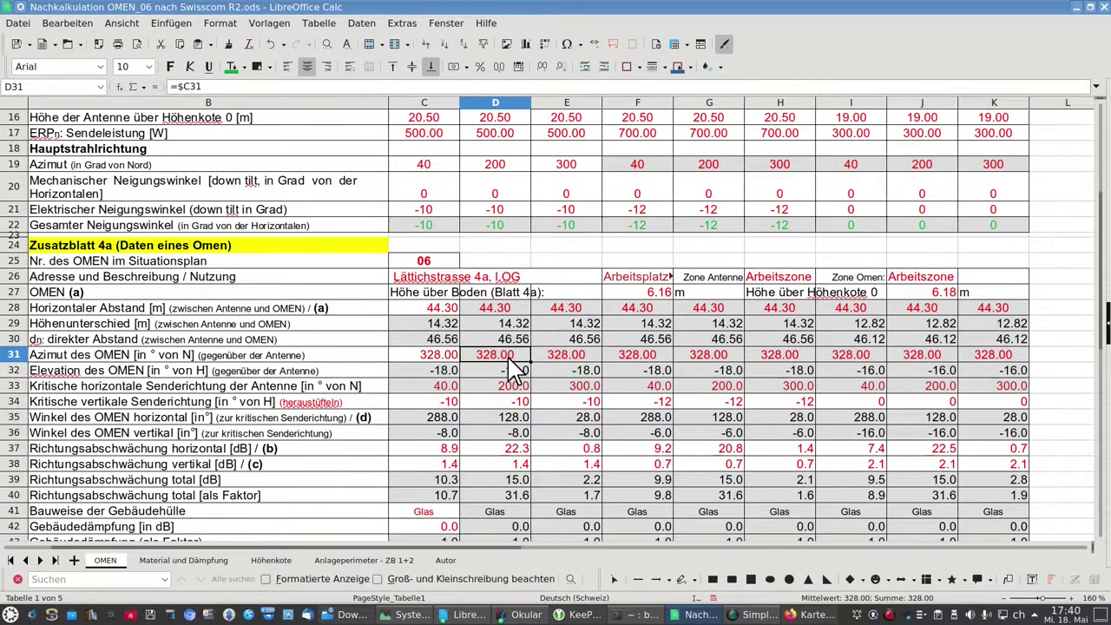
left_click(520, 450)
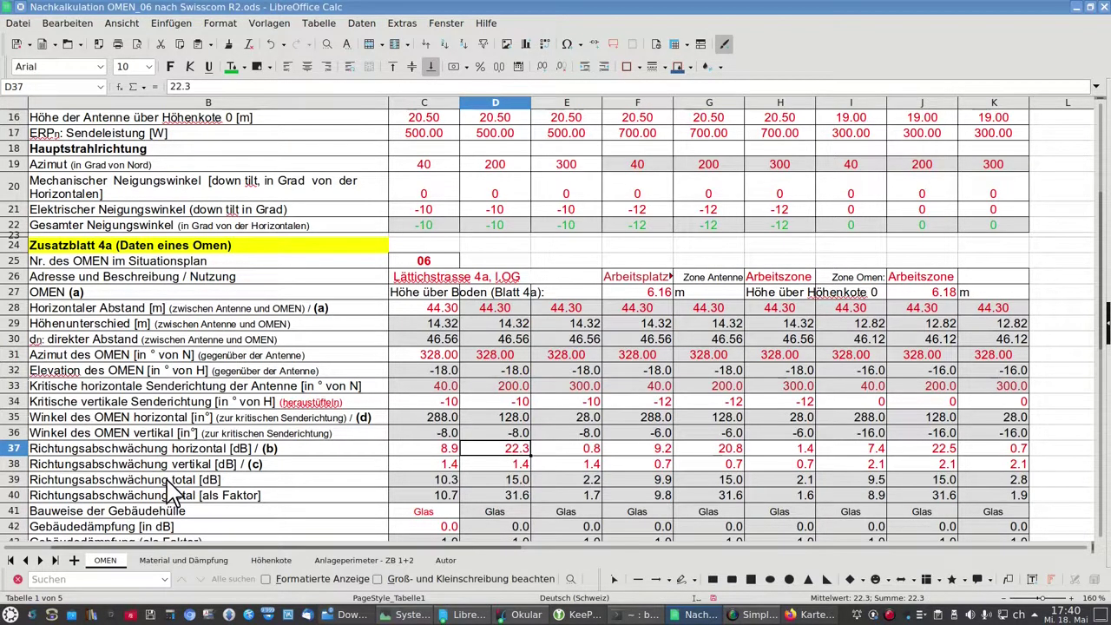
left_click(521, 480)
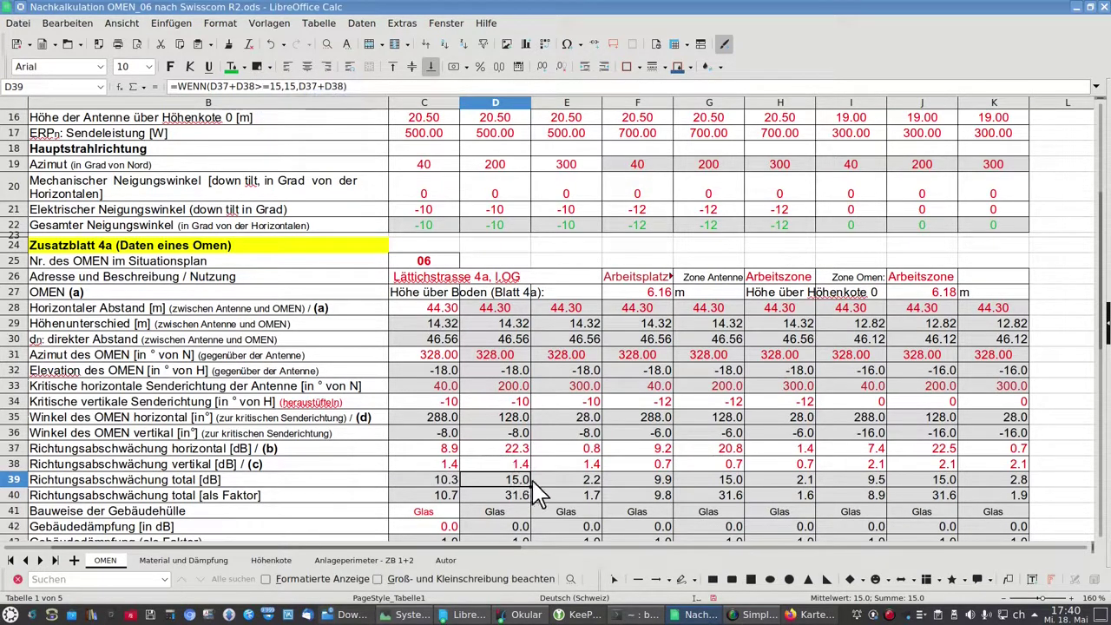
Step: Inspect antenna 2's horizontal attenuation in D37 and compare it with the page 38 horizontal diagram
left_click(517, 451)
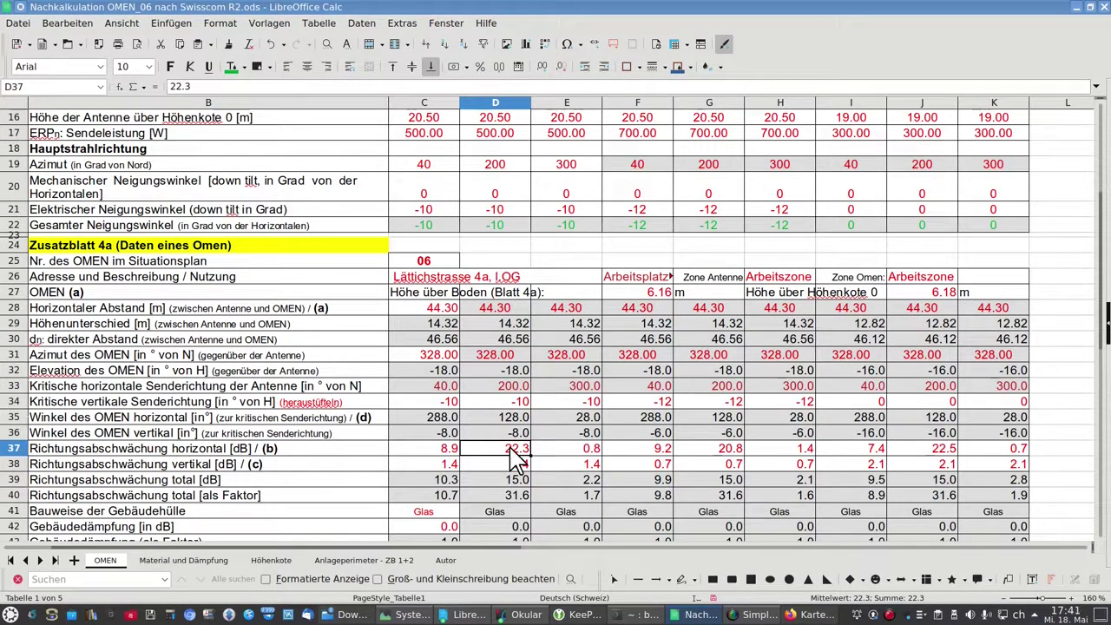
key("alt+Tab")
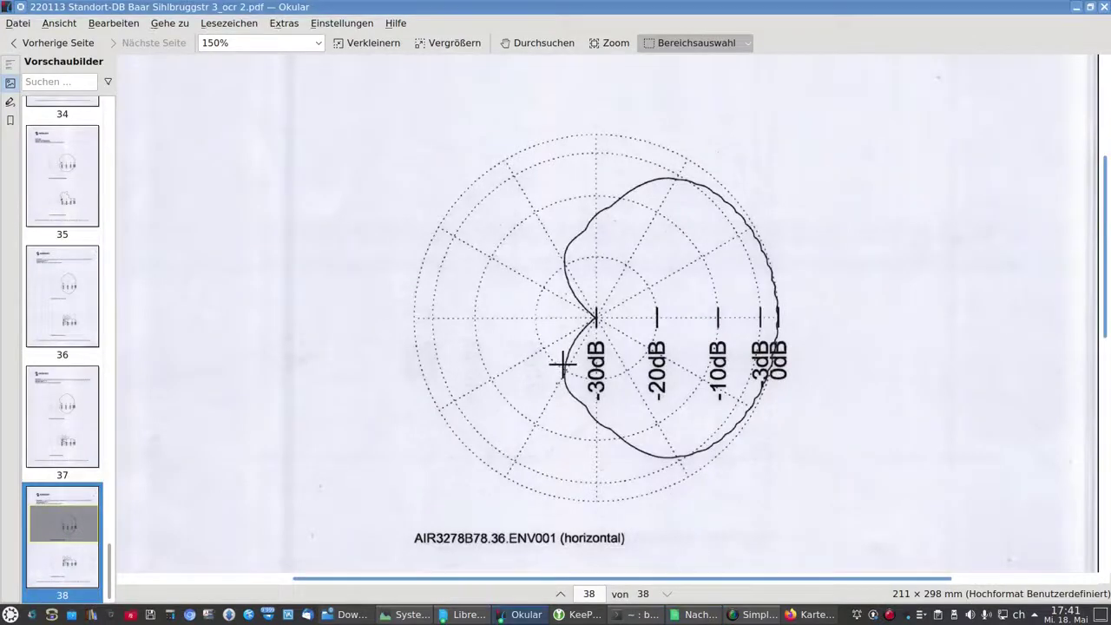
key("alt+Tab")
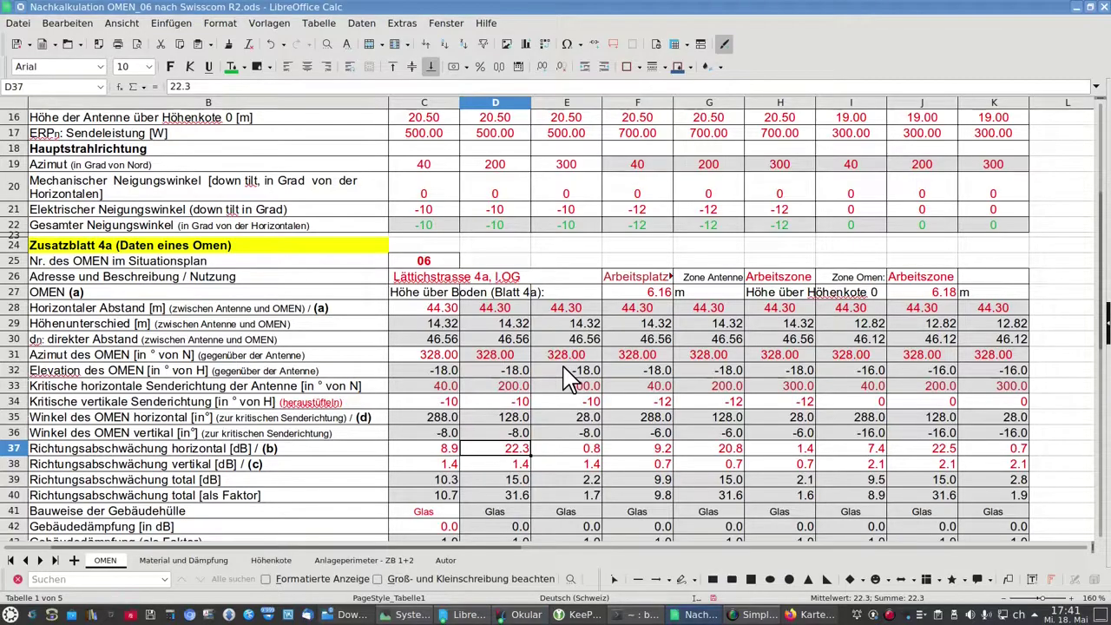
scroll(568, 379, "down", 1)
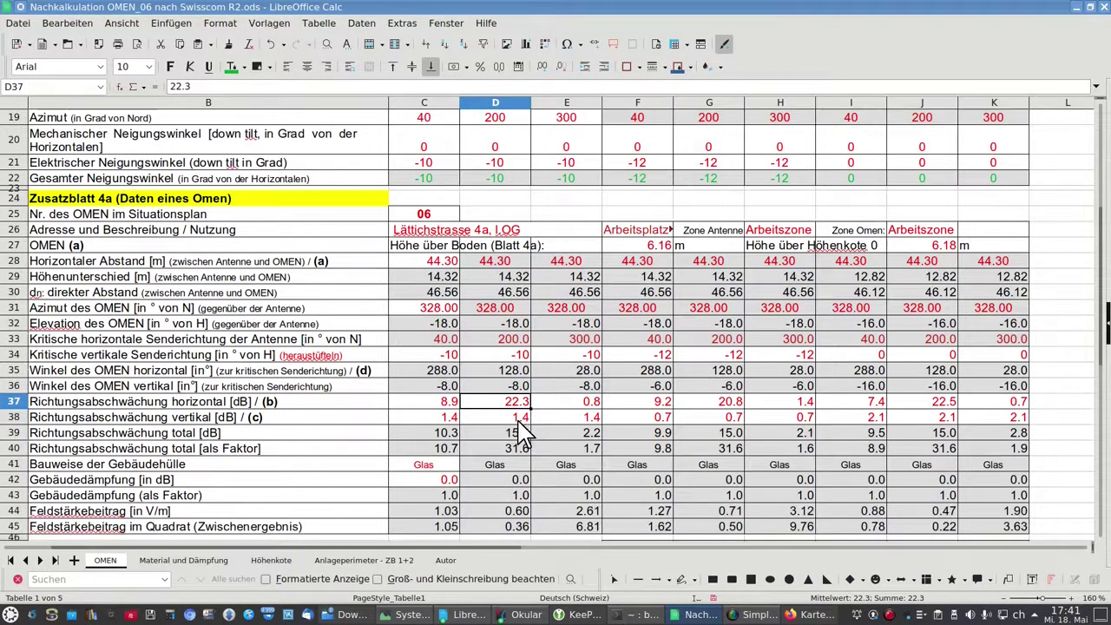
Step: Open page 18 of the site data sheet and compare its OMEN angles and directional attenuations with the recalculation spreadsheet
key("alt+Tab")
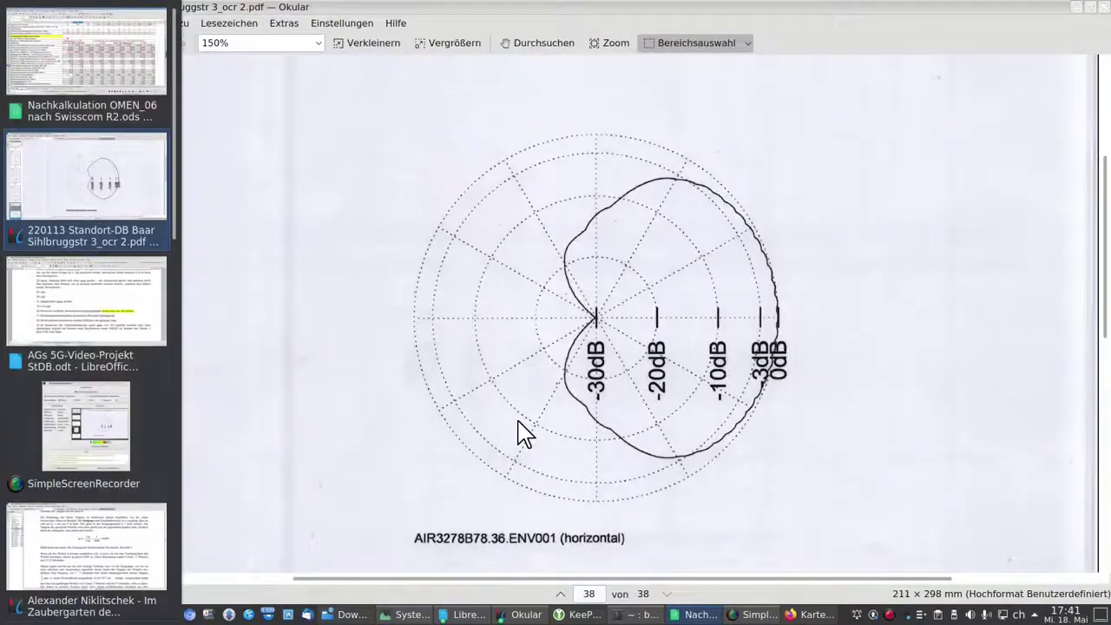
left_click(589, 594)
type("18")
key("Return")
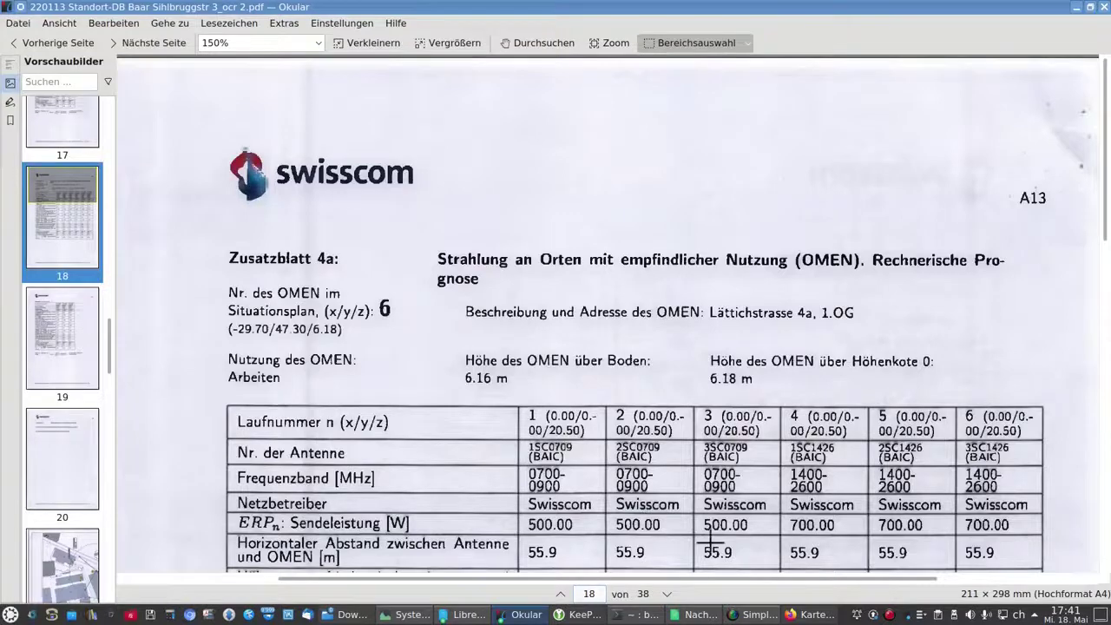
scroll(682, 425, "down", 5)
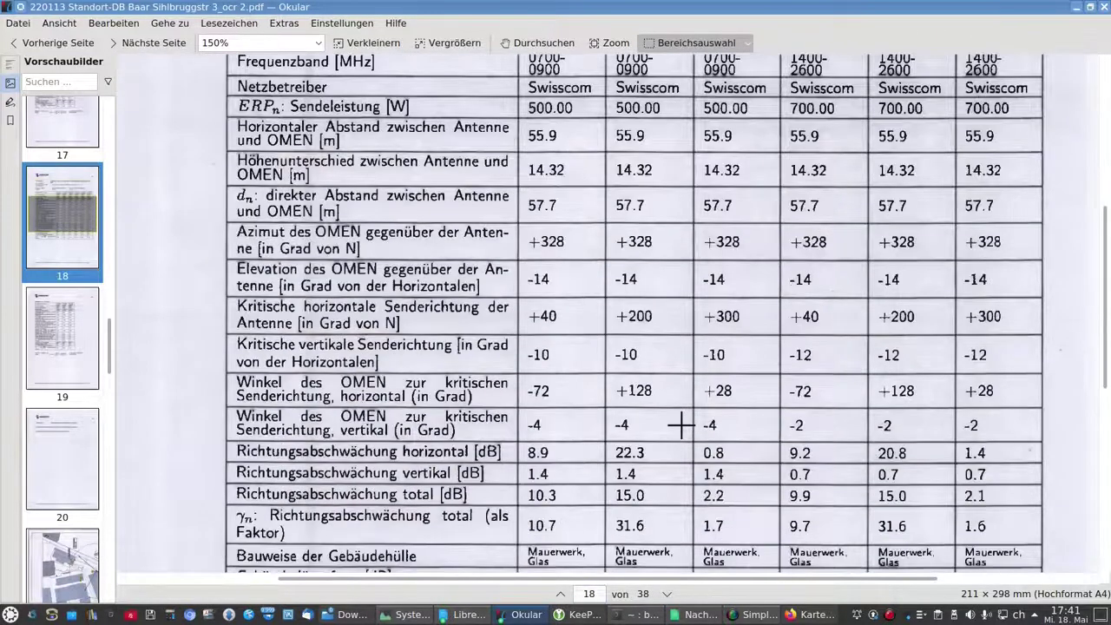
scroll(681, 425, "down", 1)
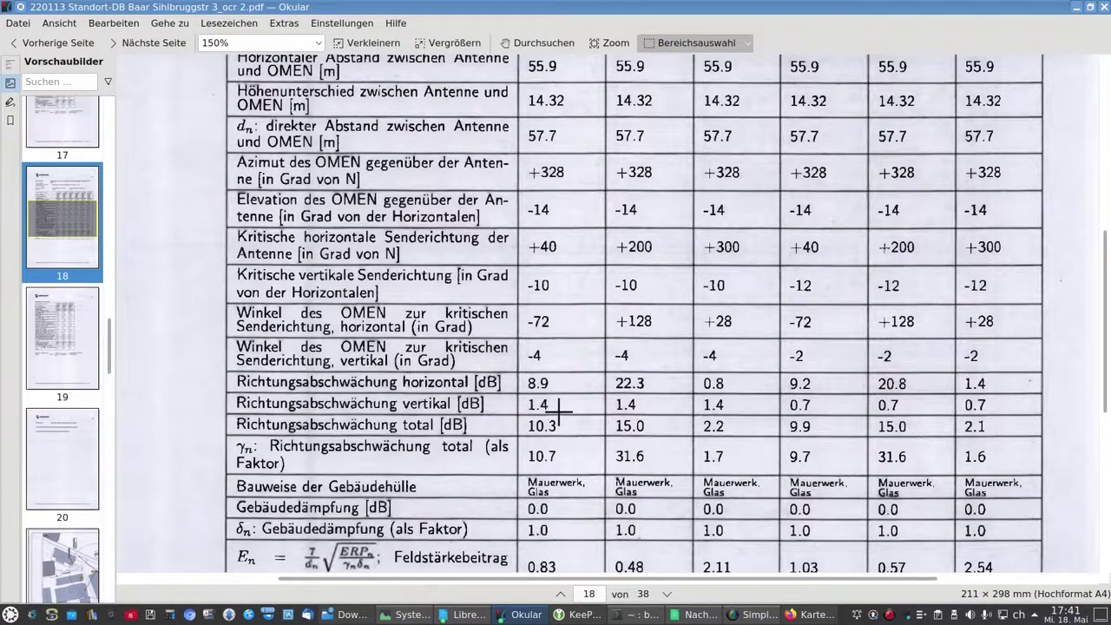
scroll(559, 412, "up", 4)
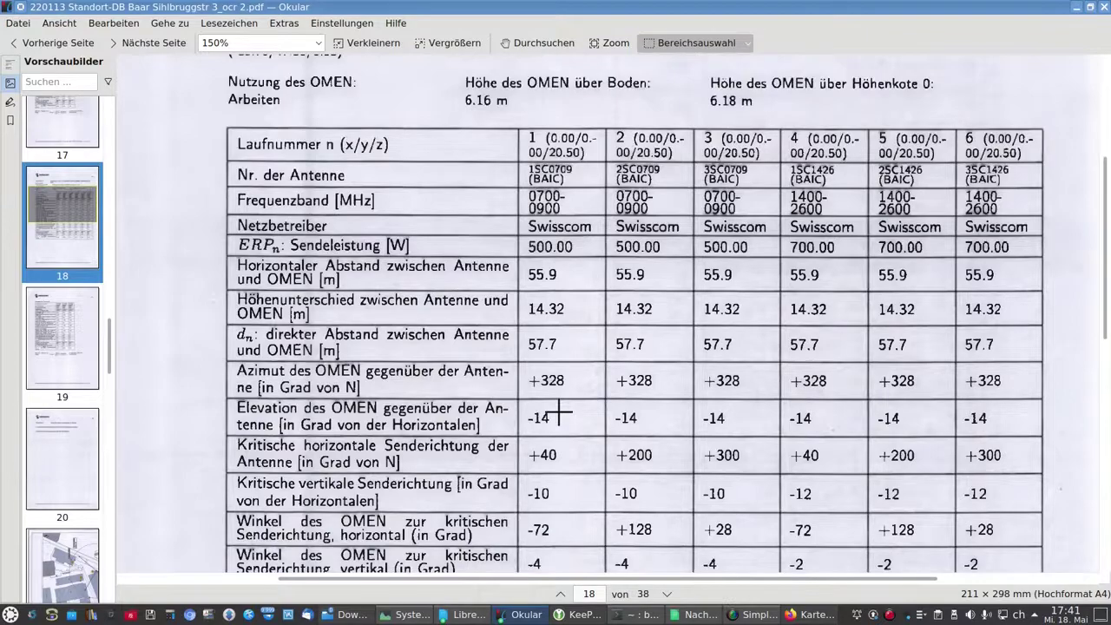
key("alt+Tab")
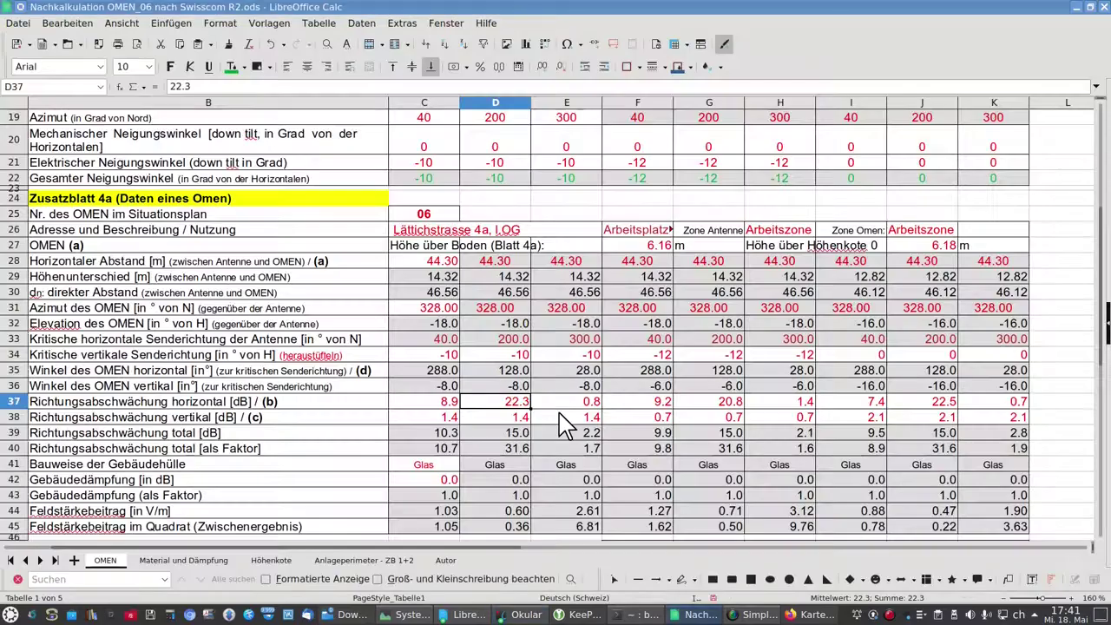
key("alt+Tab")
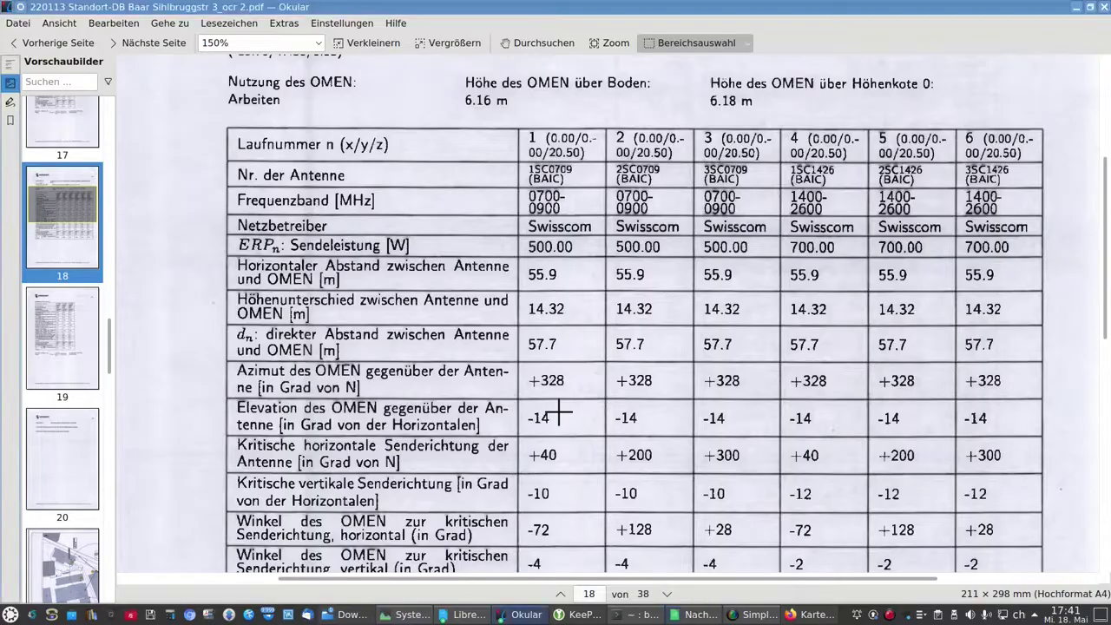
Step: Open page 38 of the site data sheet and examine the horizontal and vertical radiation diagrams
left_click(590, 592)
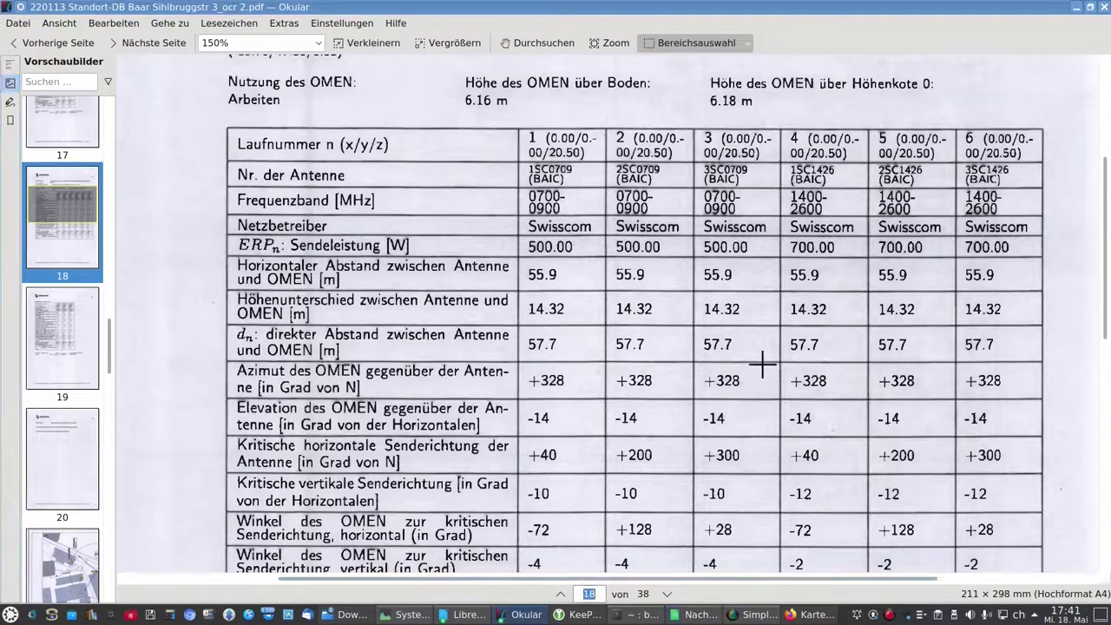
type("38")
key("Return")
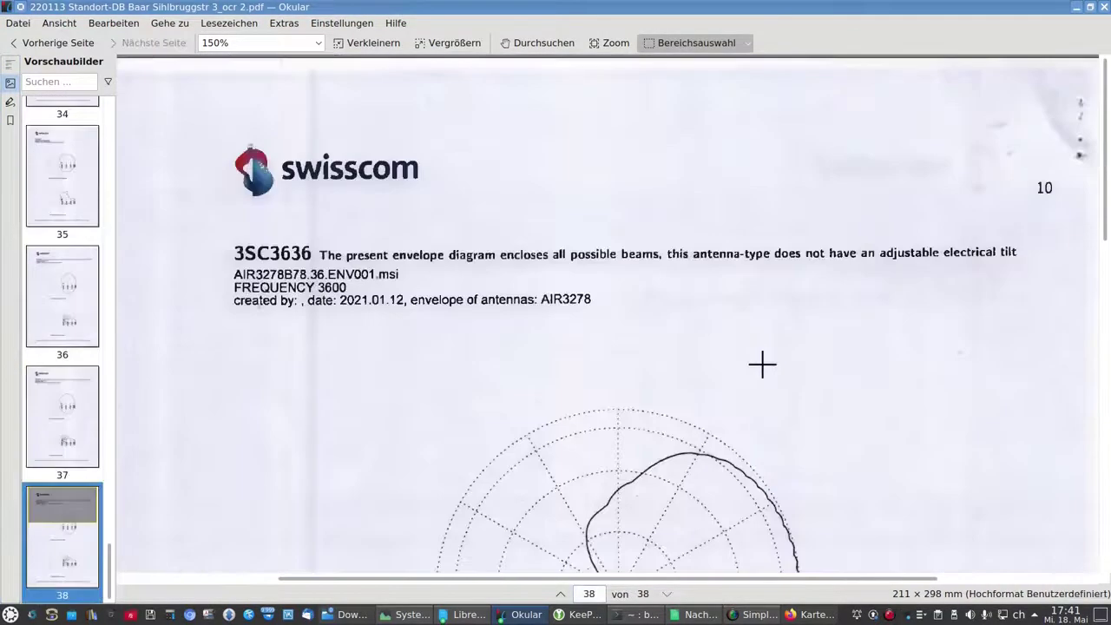
scroll(673, 288, "down", 10)
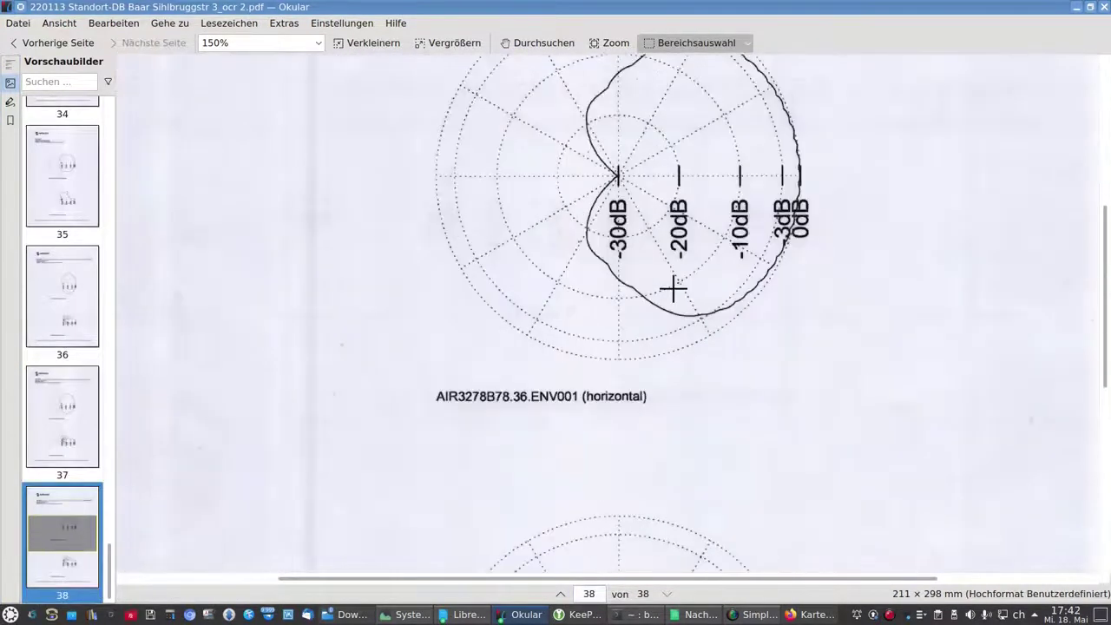
scroll(673, 288, "down", 2)
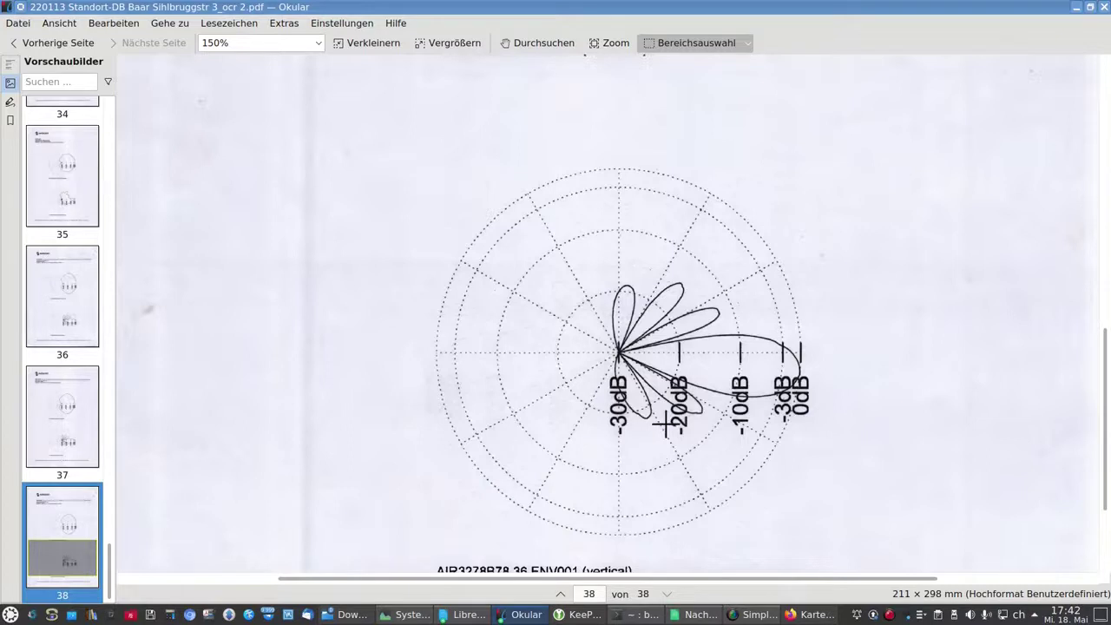
left_click_drag(665, 424, 716, 507)
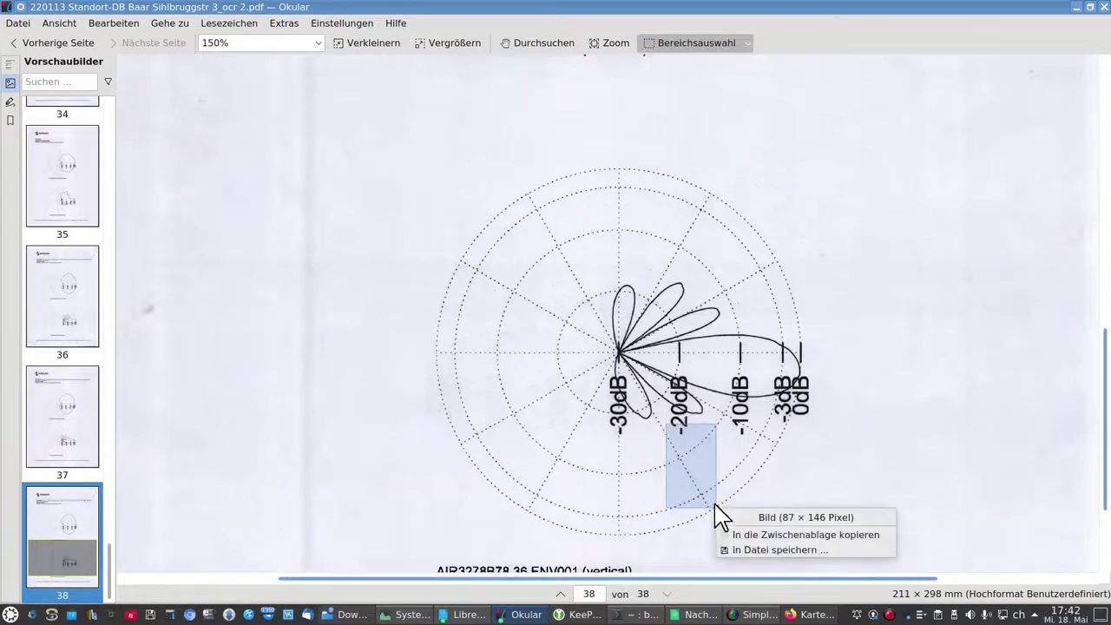
left_click(699, 457)
Step: Back in the recalculation spreadsheet, examine the OMEN 06 field strength result and antenna 3's vertical attenuation in E38
key("alt+Tab")
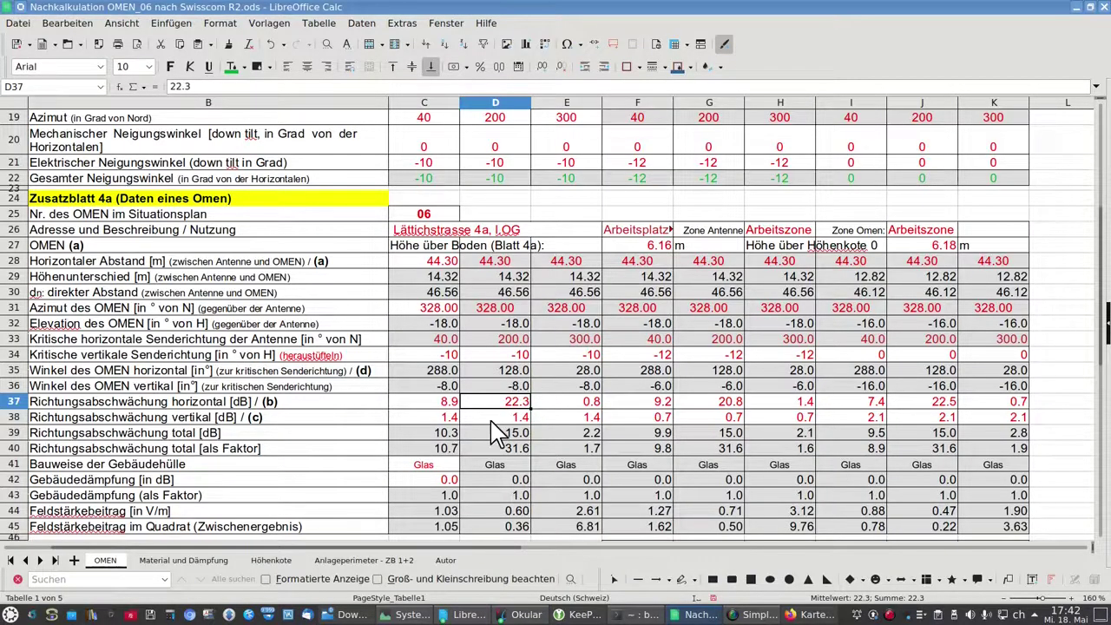
scroll(490, 425, "down", 2)
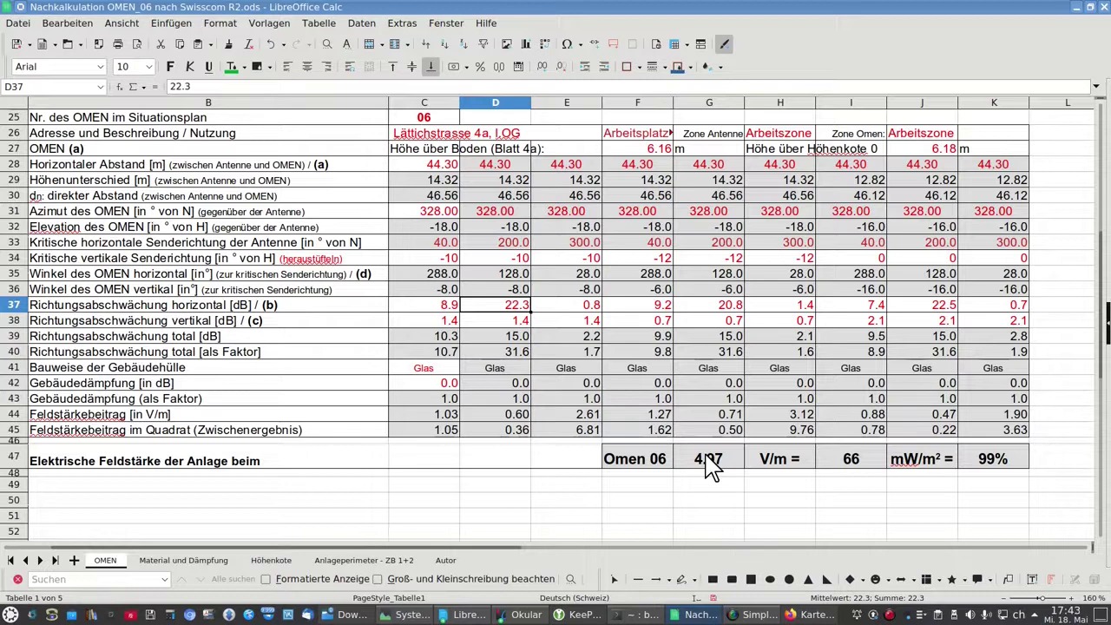
left_click(560, 322)
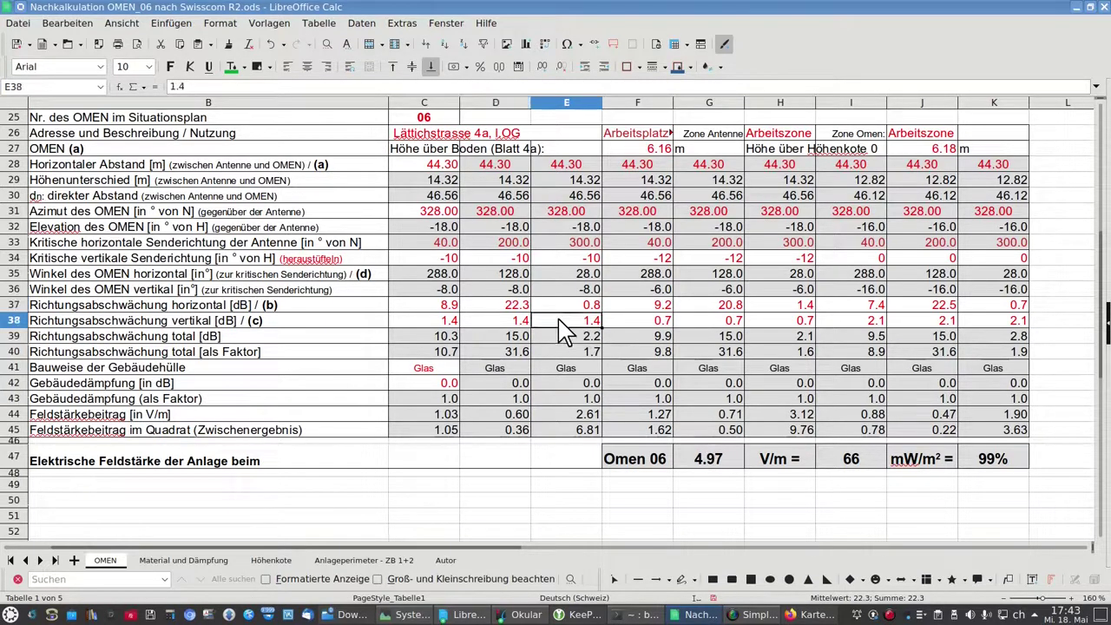
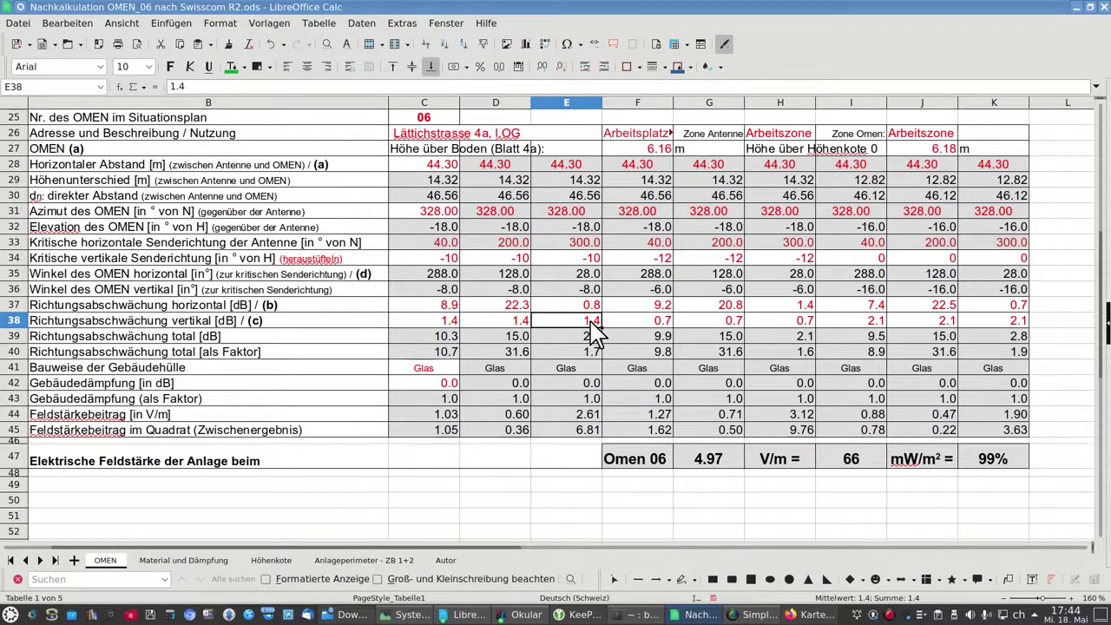
left_click(450, 309)
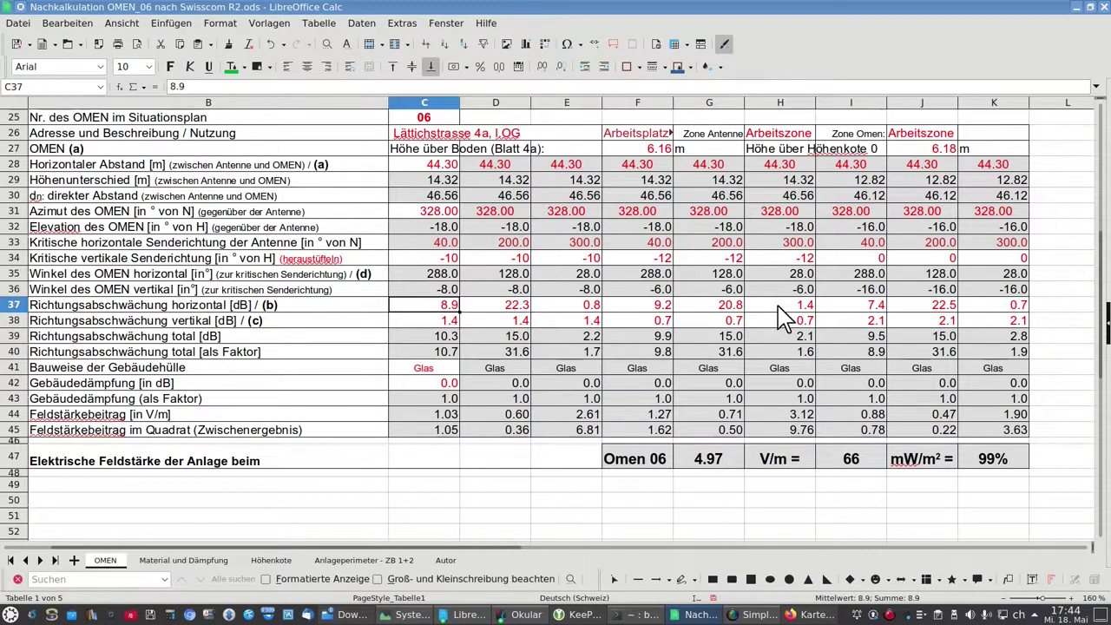
type("1")
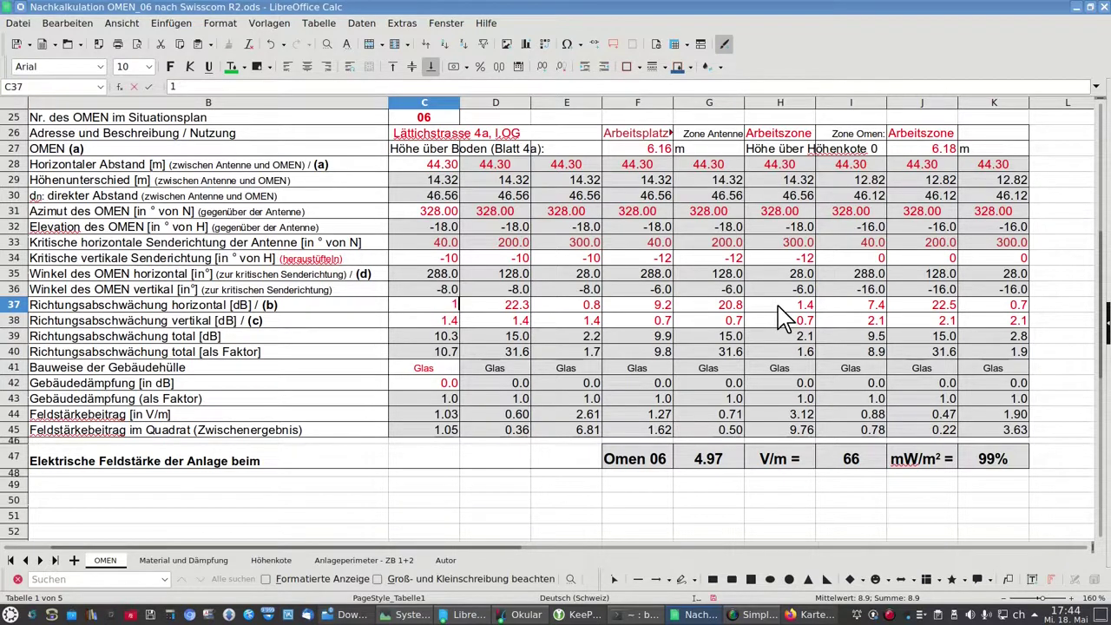
key("BackSpace")
key("Escape")
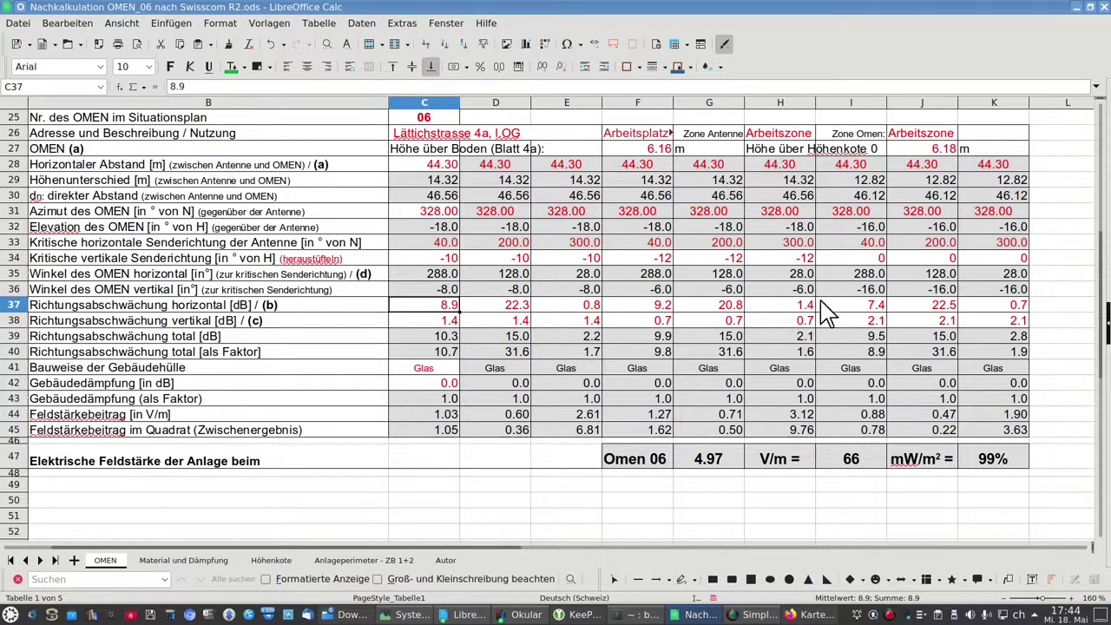
Step: Set the horizontal and vertical directional attenuation of the last three antennas, cells I37:K38, to 0
left_click_drag(864, 307, 993, 311)
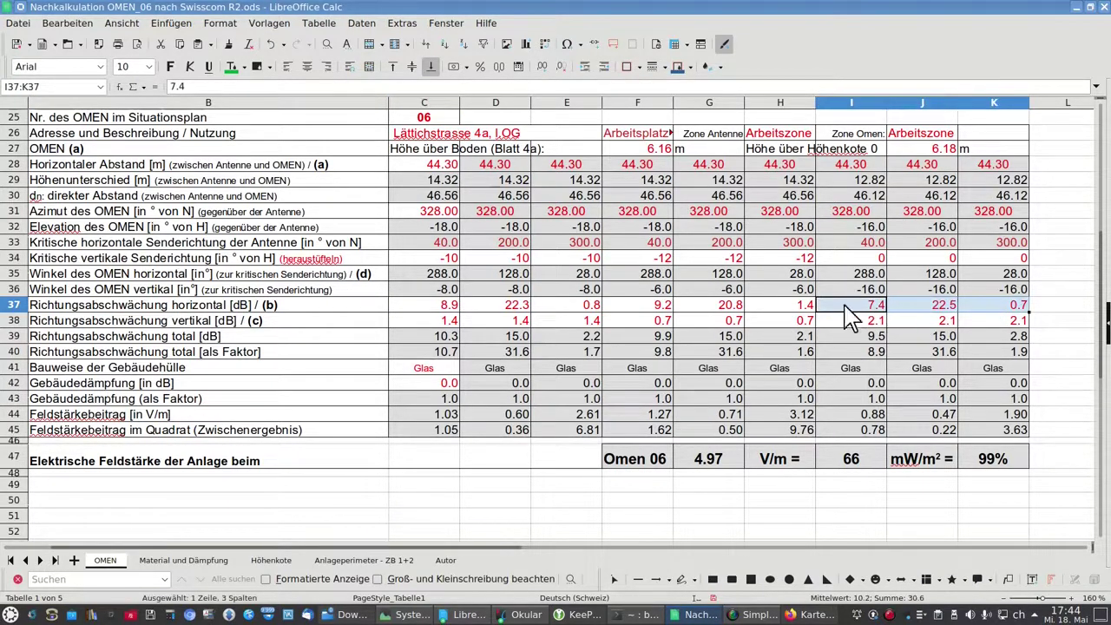
left_click(865, 306)
type("0")
key("Return")
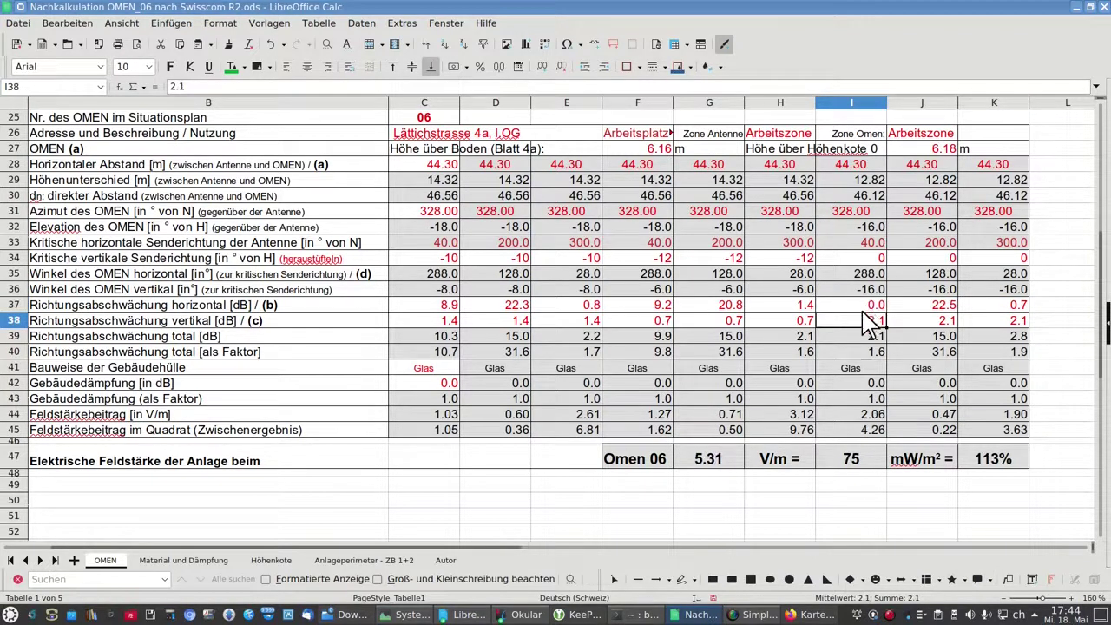
left_click(866, 307)
key("ctrl+c")
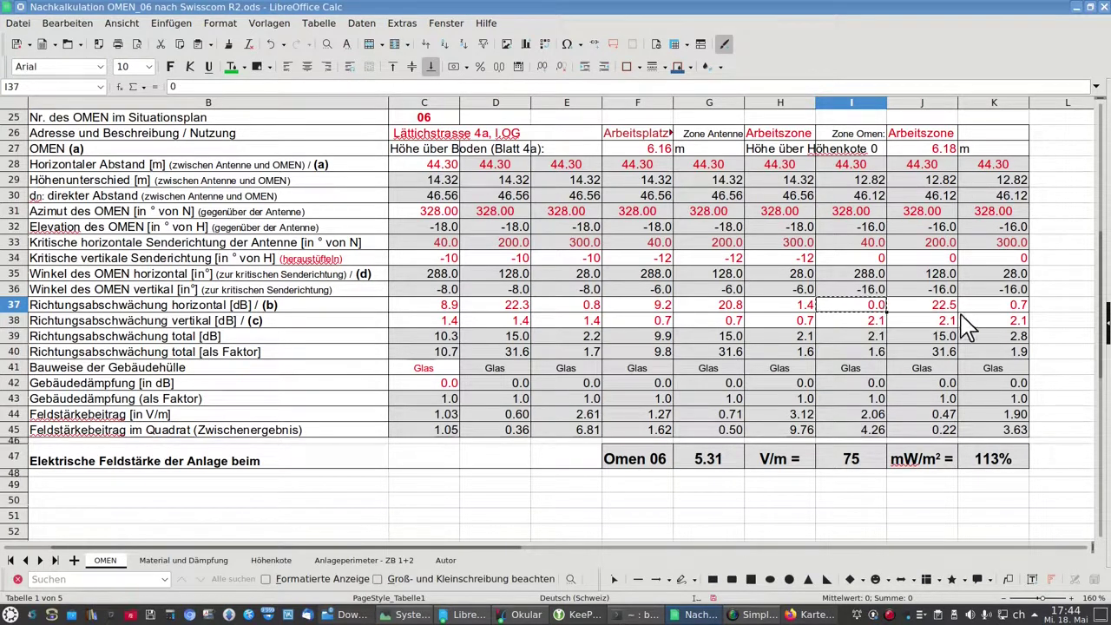
left_click(1017, 334, "shift")
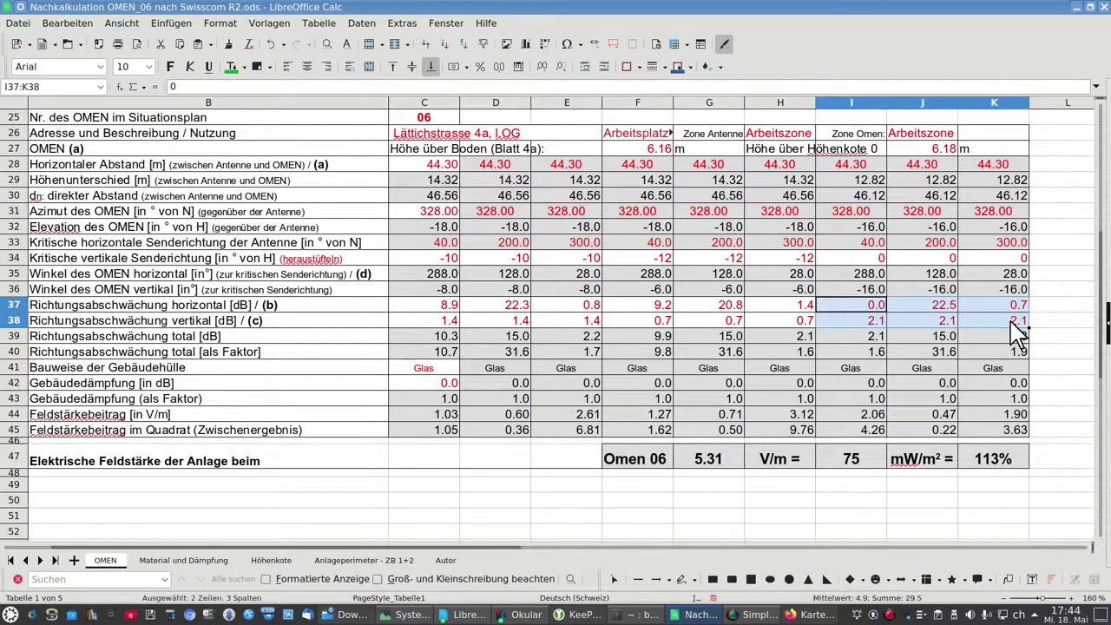
key("ctrl+v")
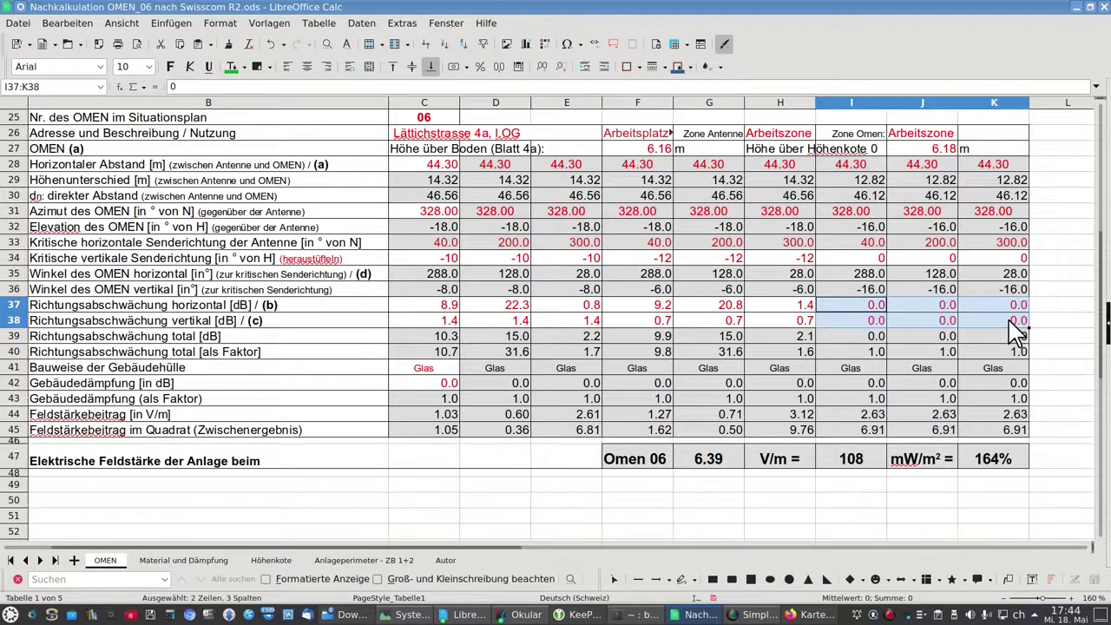
Step: Inspect the OMEN 06 results in row 47: the percentage in K47, the unit labels and the power density formula in I47
left_click(991, 473)
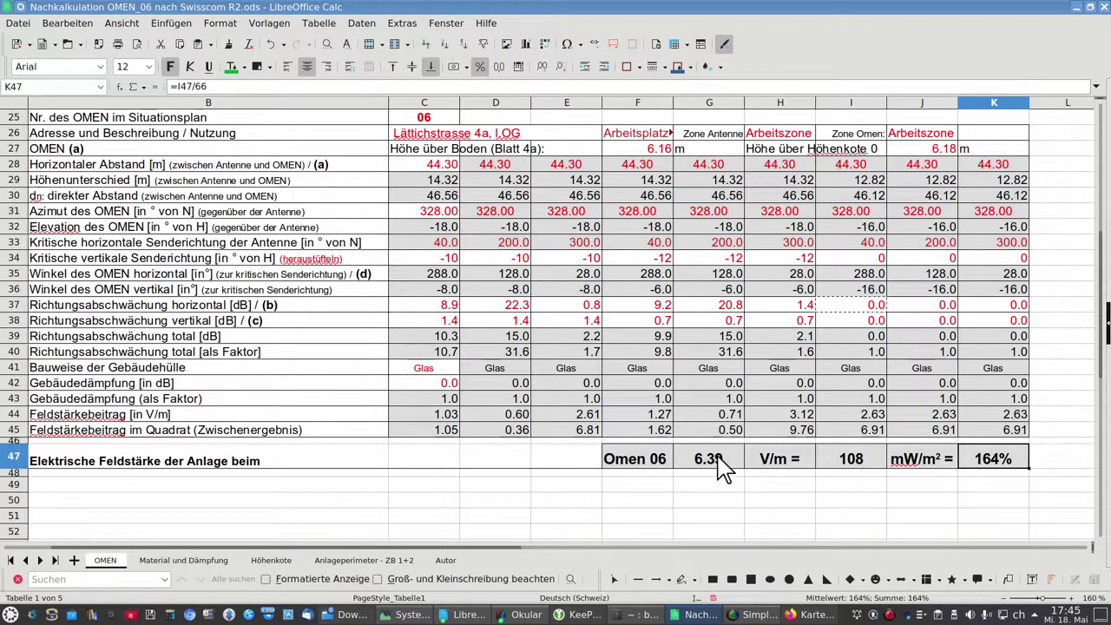
left_click(920, 471)
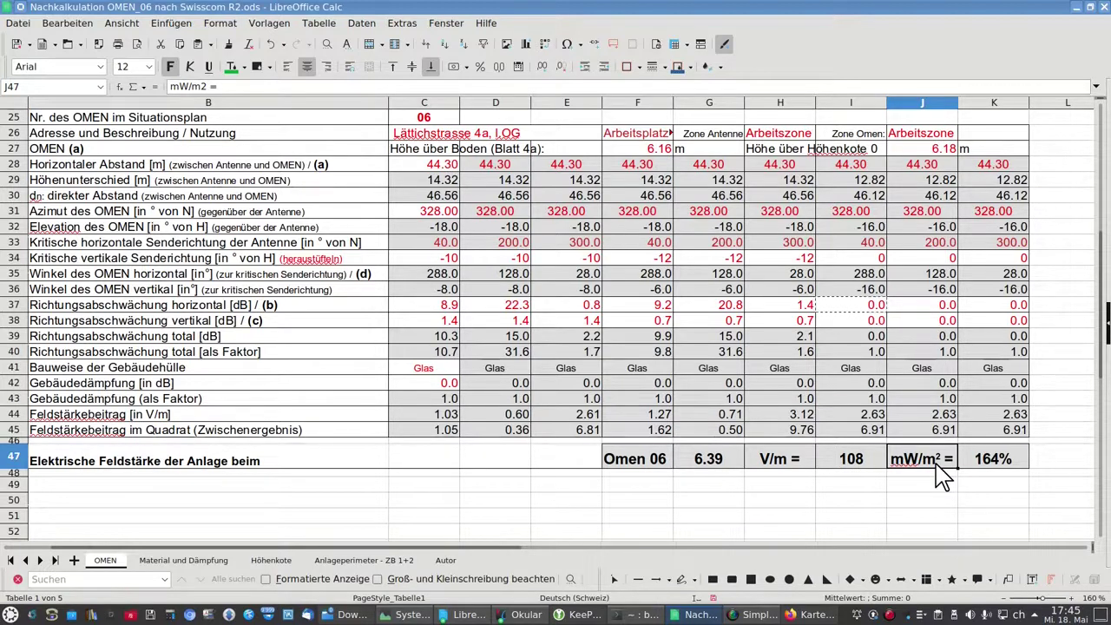
left_click(777, 463)
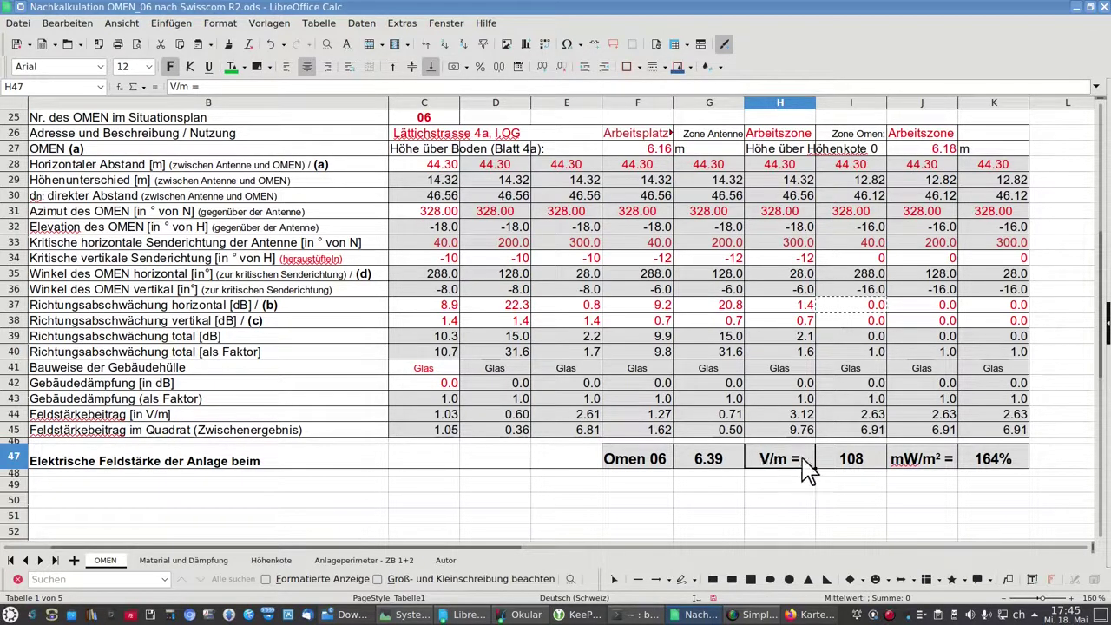
left_click(917, 471)
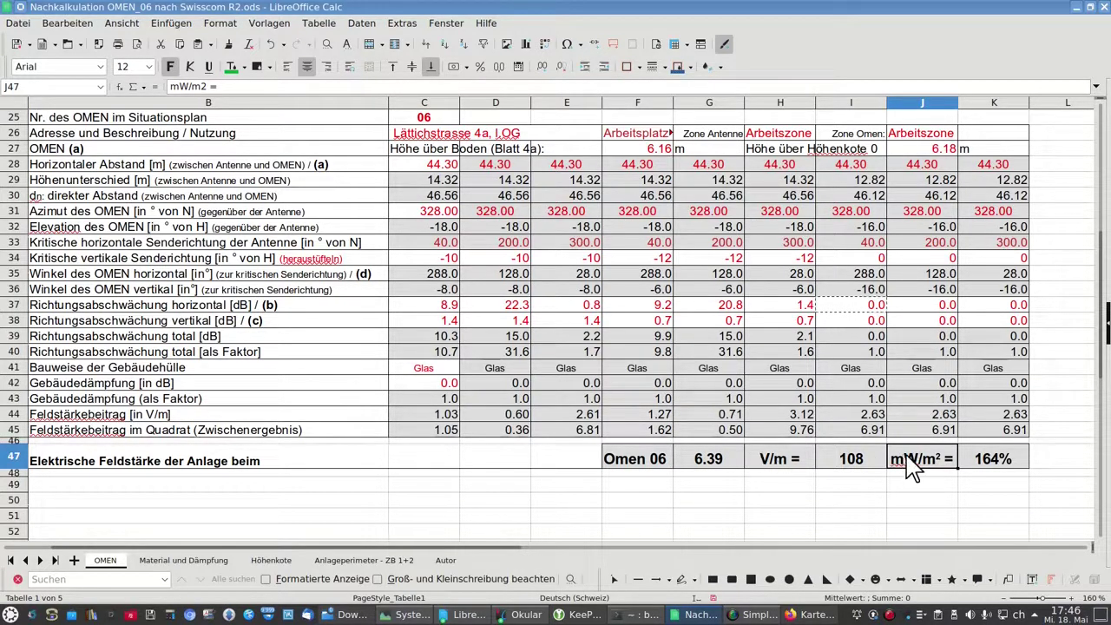
left_click(861, 465)
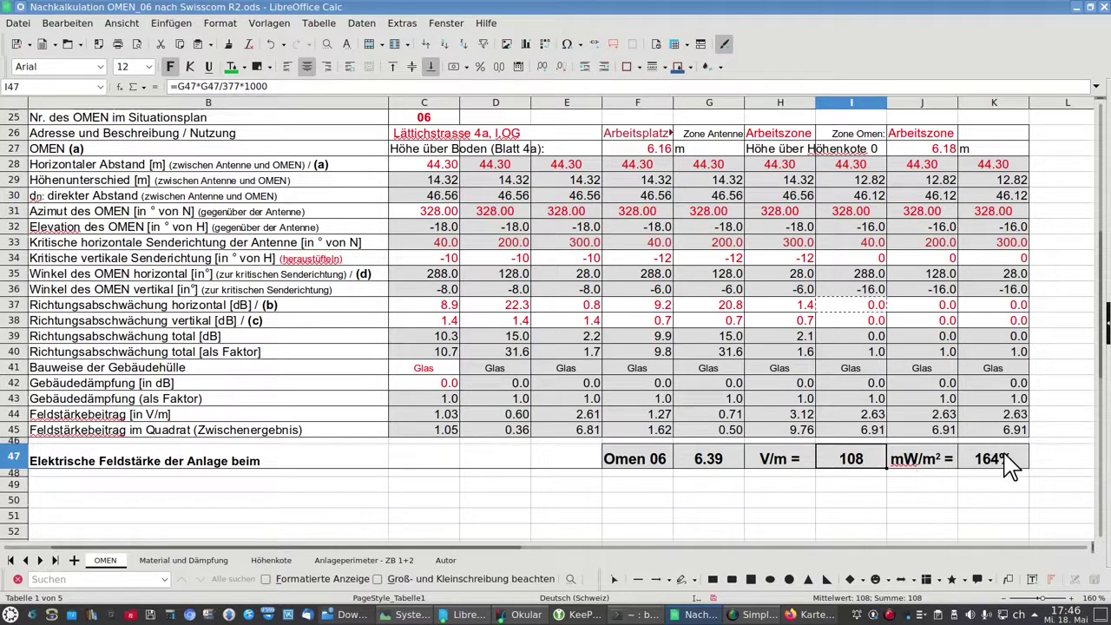
Step: Overwrite the OMEN 06 field strength in G47 with 5 V/m and check the limit percentage in K47
left_click(707, 467)
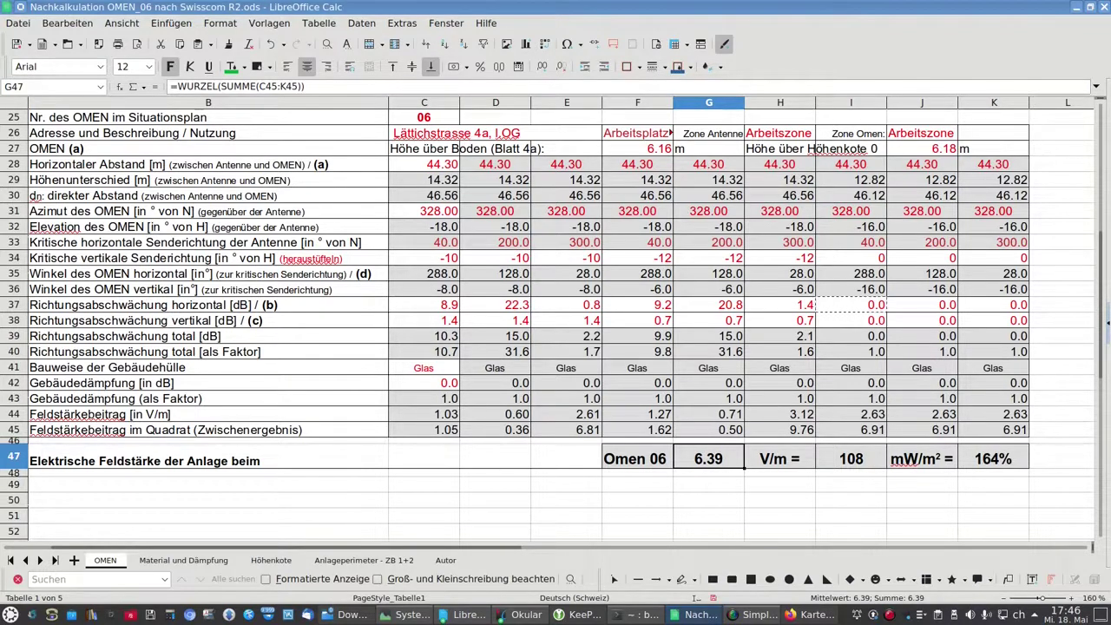
type("5")
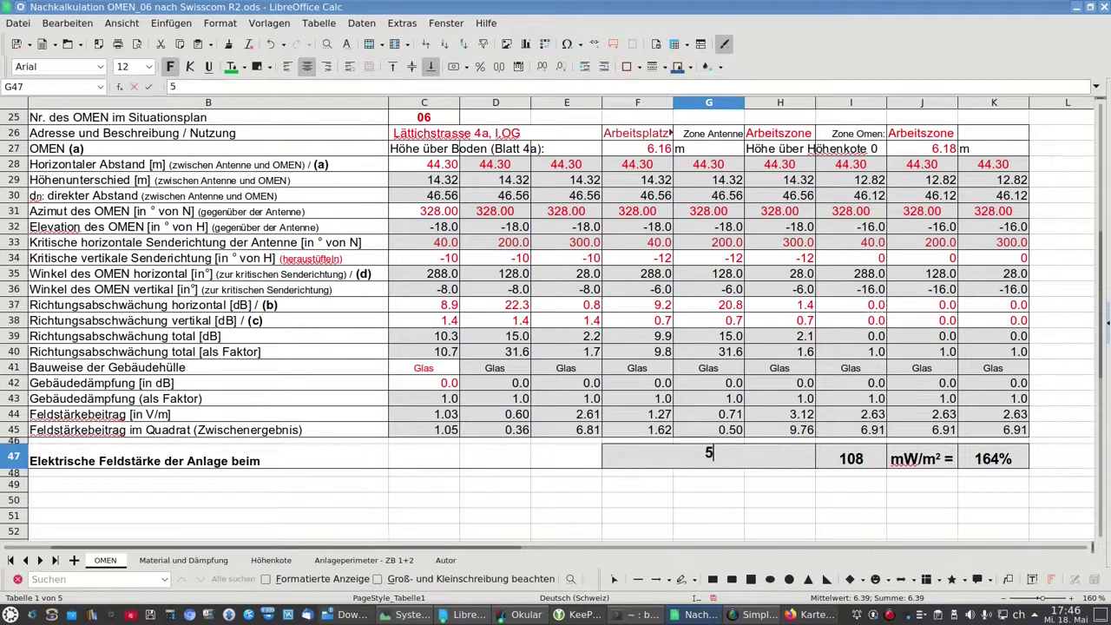
key("Return")
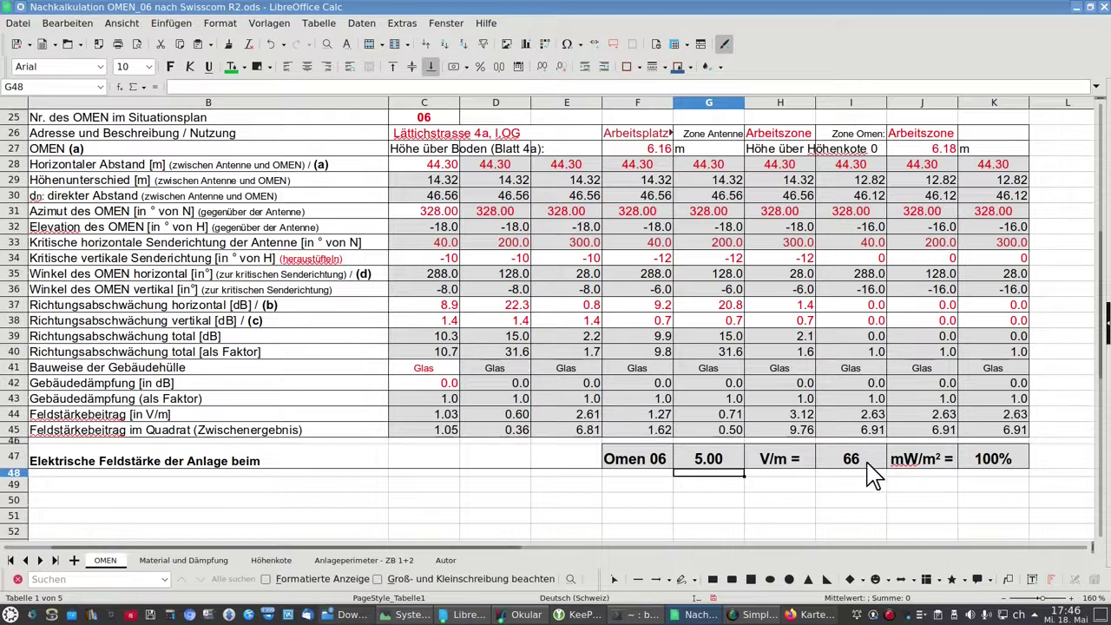
left_click(1008, 467)
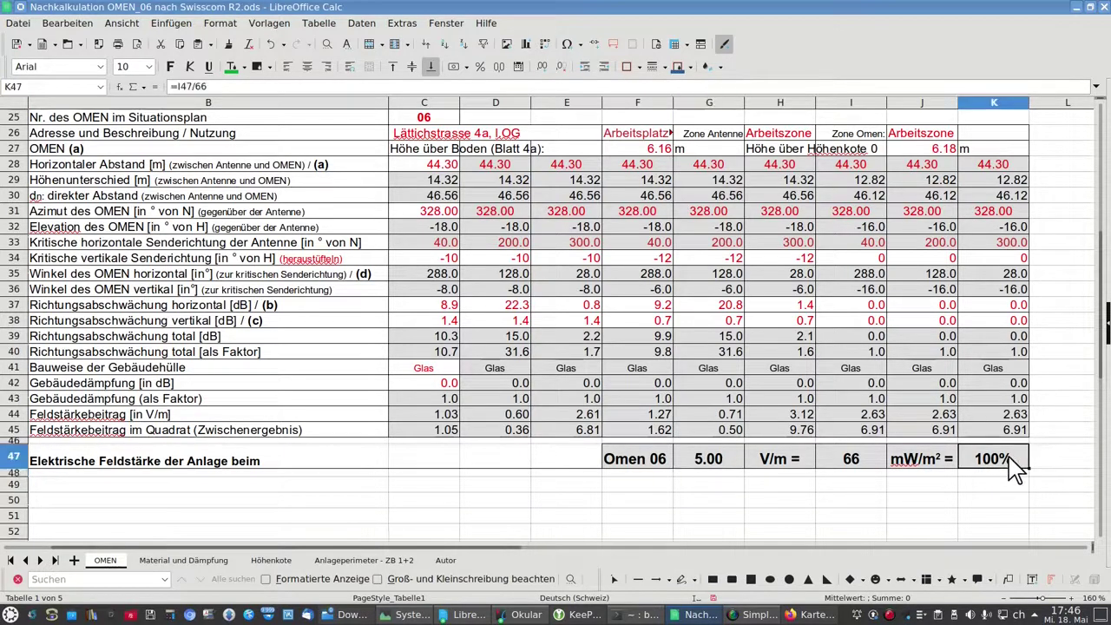
Step: Try a field strength of 10 V/m in G47 and check the percentage in K47
left_click(716, 465)
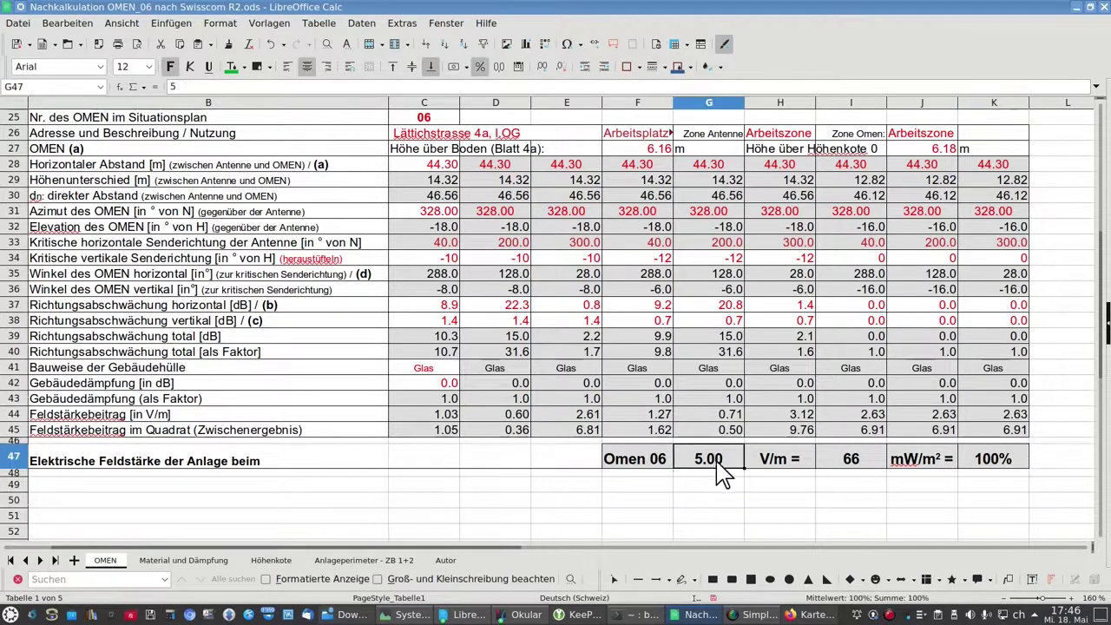
double_click(716, 466)
type("10")
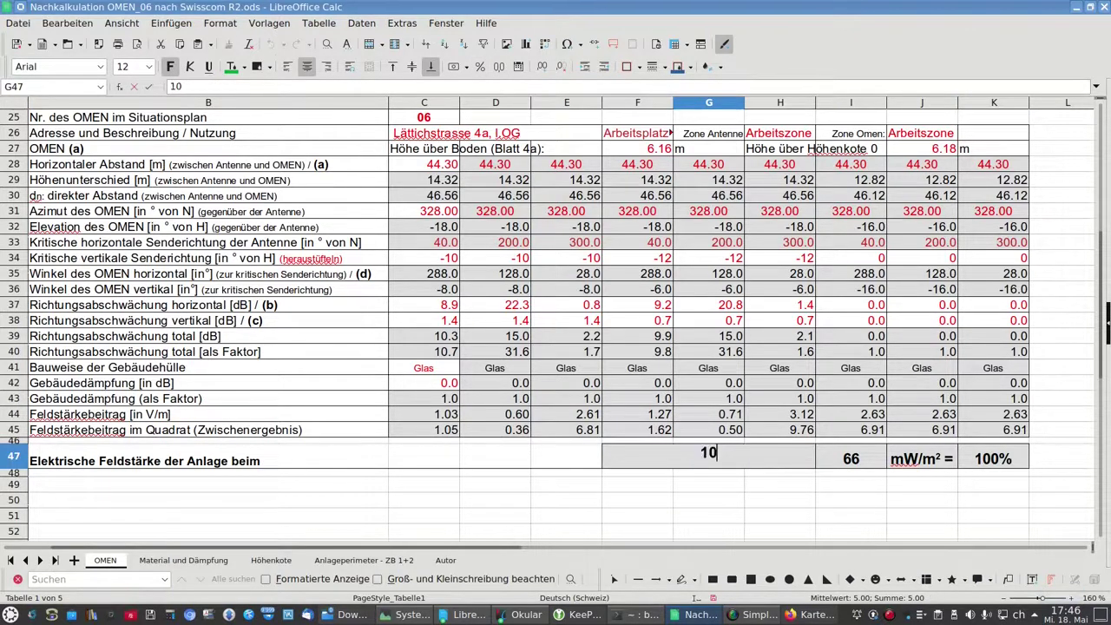
key("Return")
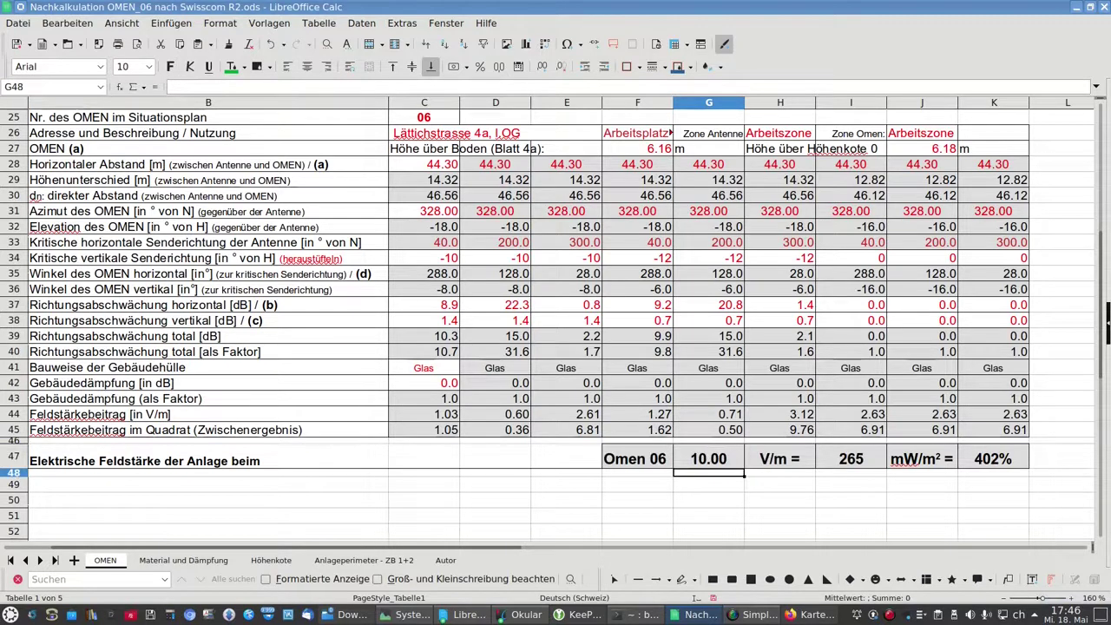
left_click(996, 464)
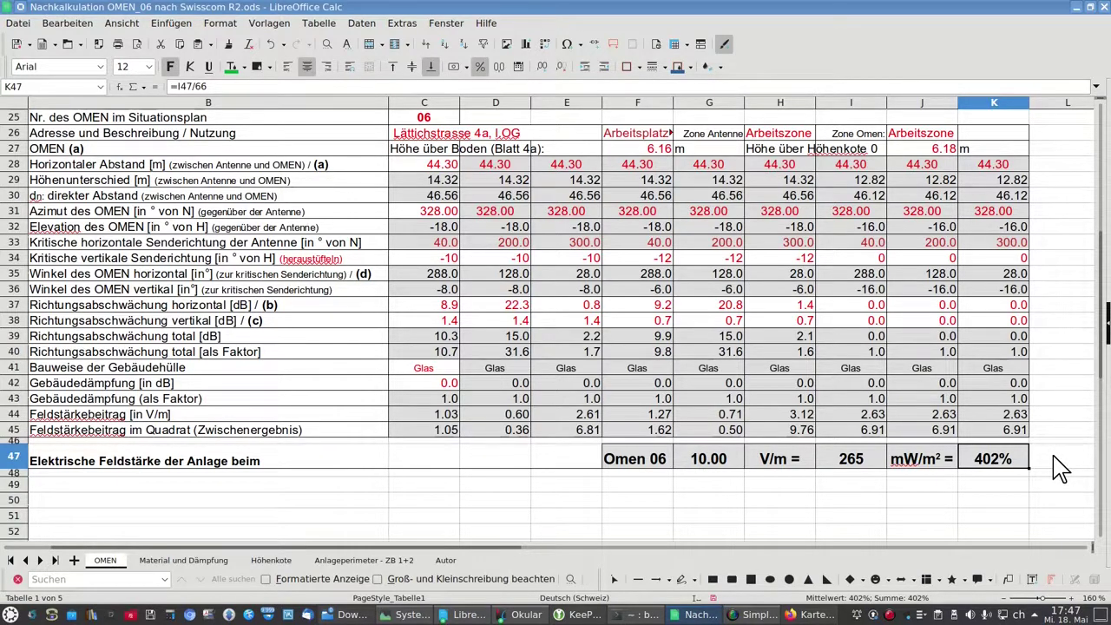
left_click(725, 467)
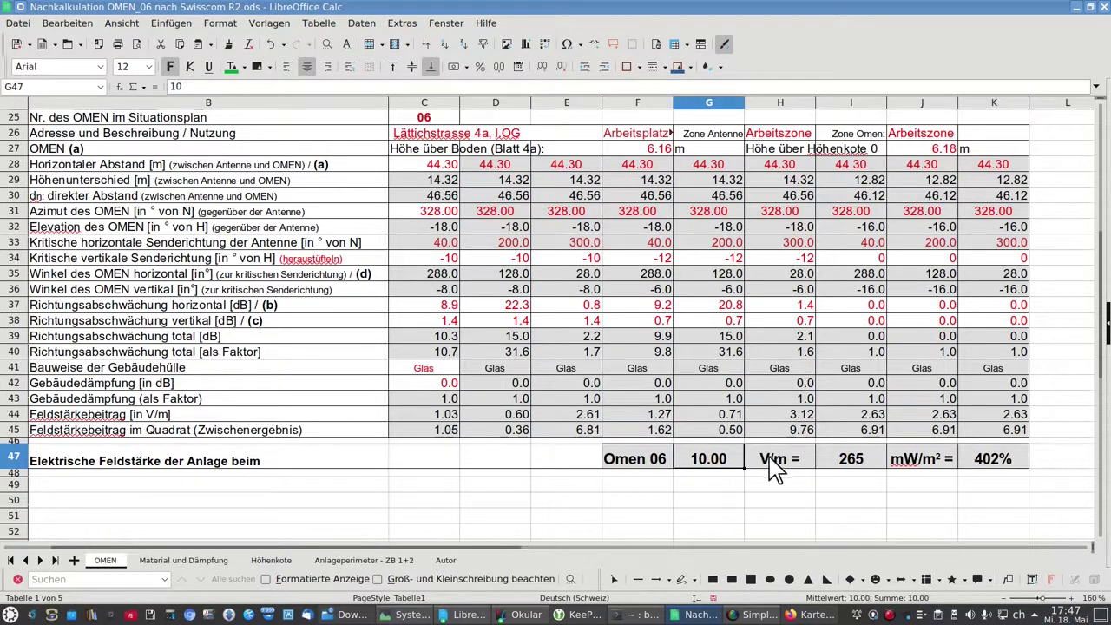
left_click(777, 473)
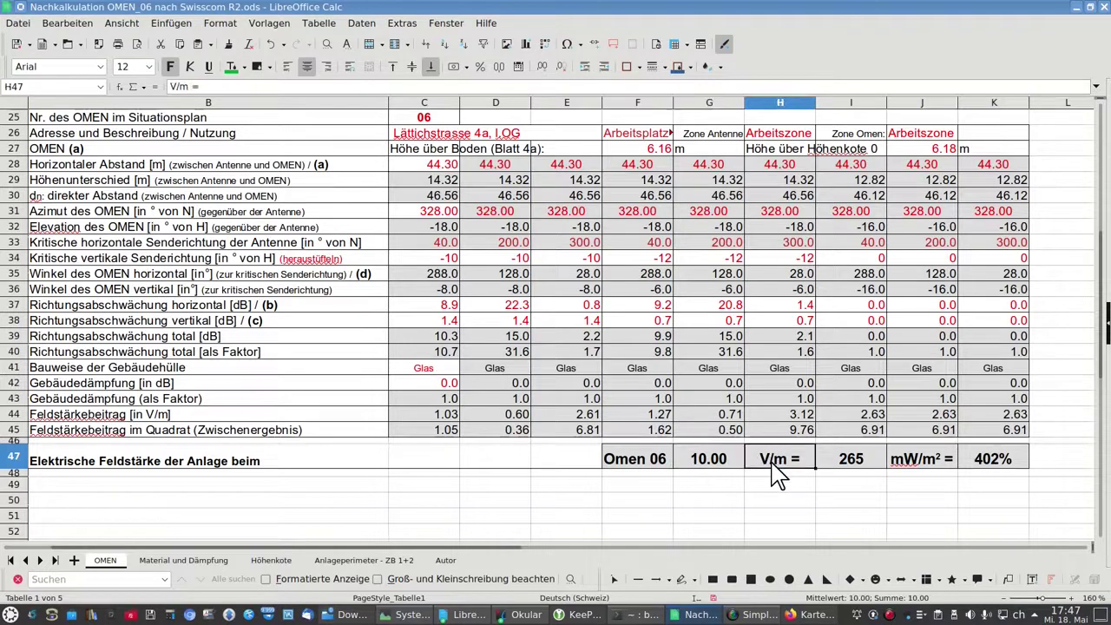
Step: Try a field strength of 50 V/m in G47 and check how the percentage in K47 responds
left_click(725, 469)
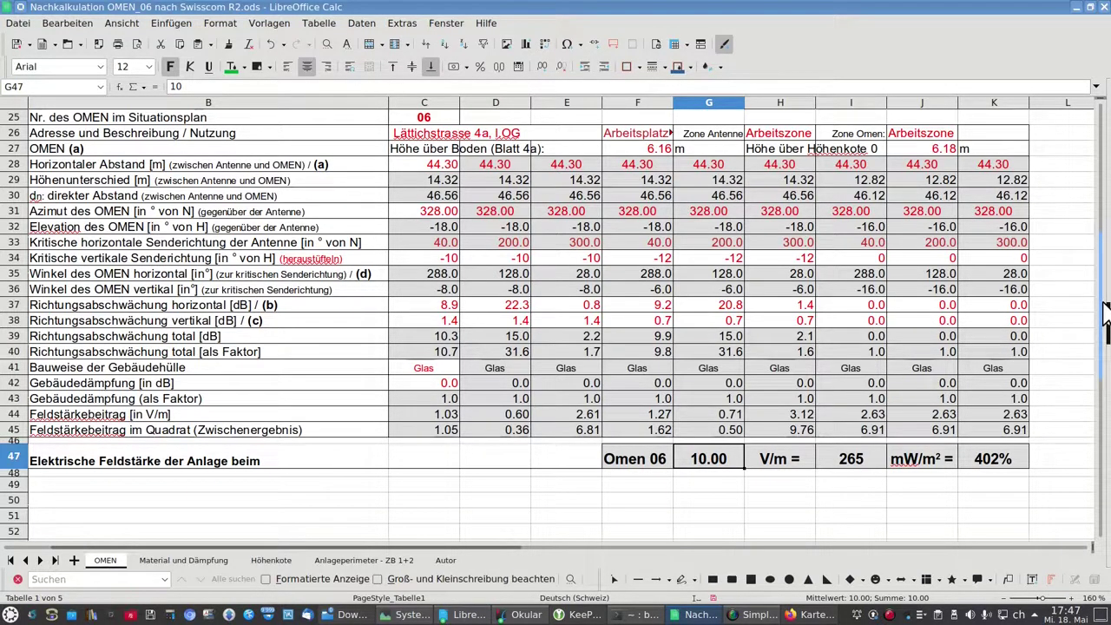
type("50")
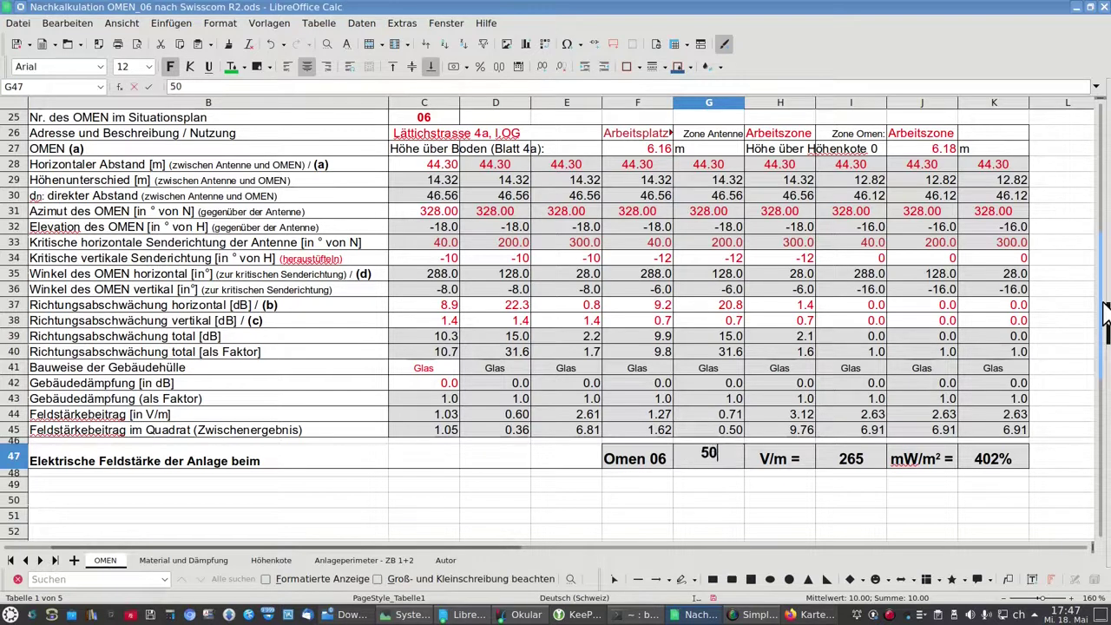
key("Return")
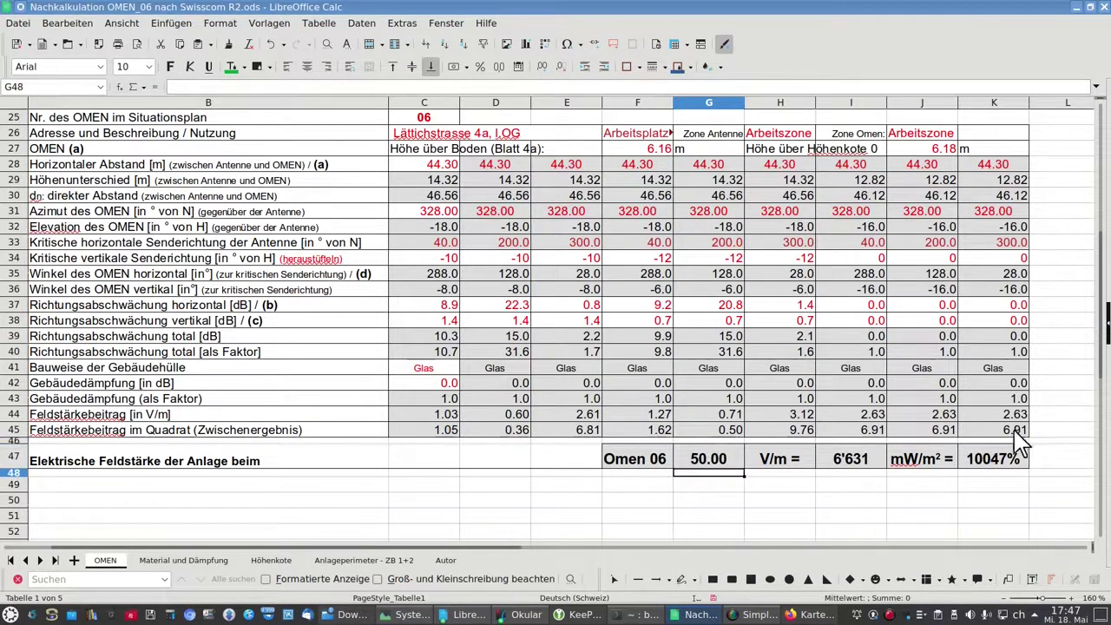
left_click(987, 466)
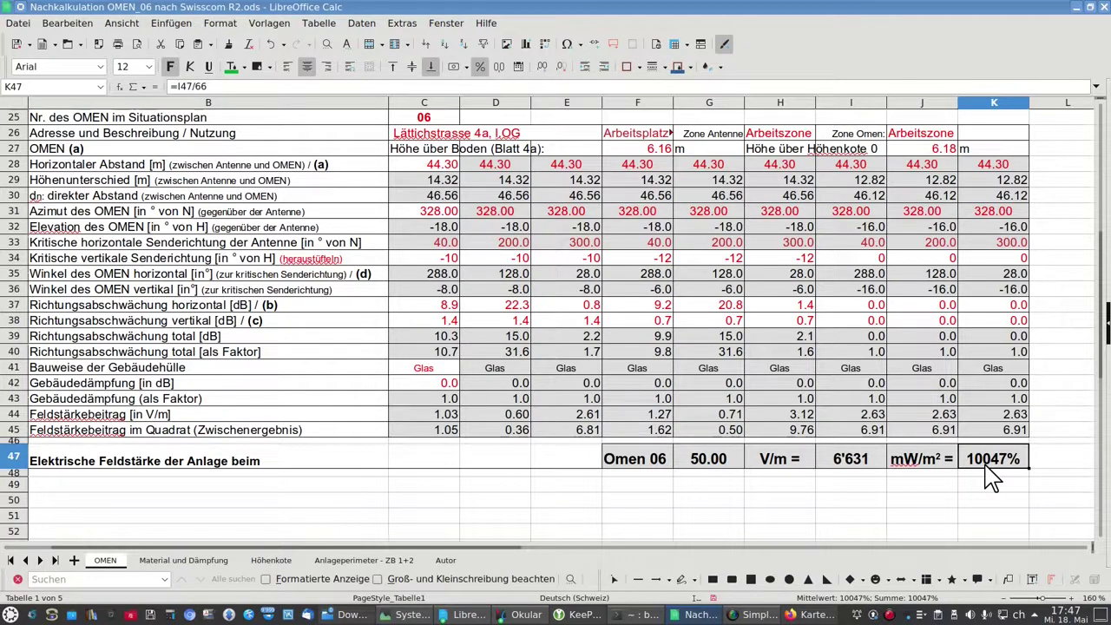
Step: Set the field strength in G47 to 5 V/m
left_click(699, 476)
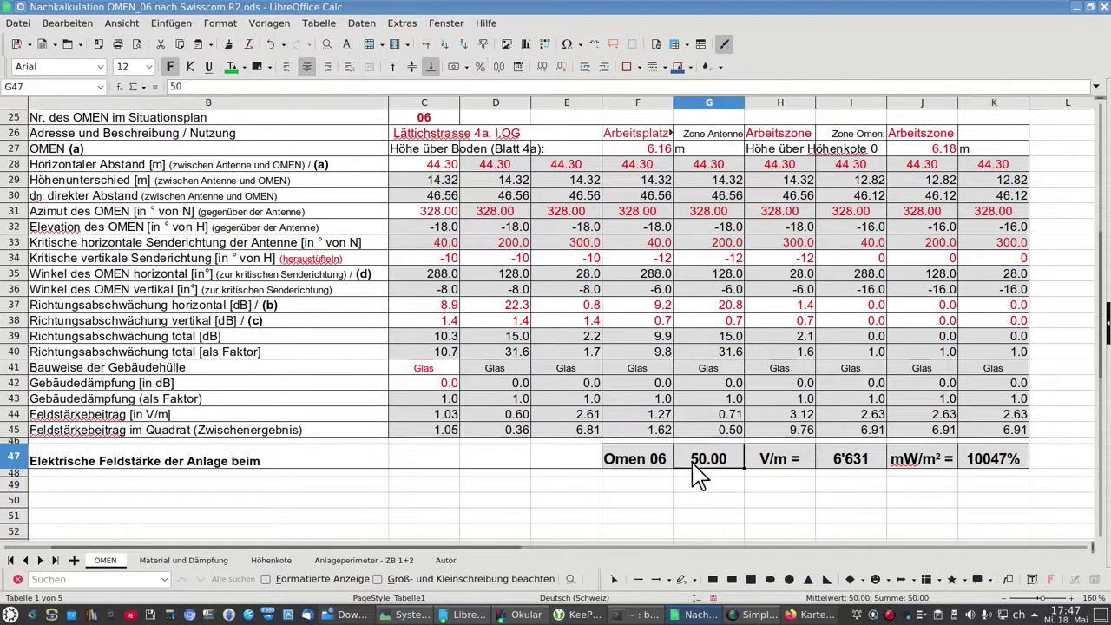
type("5")
key("Tab")
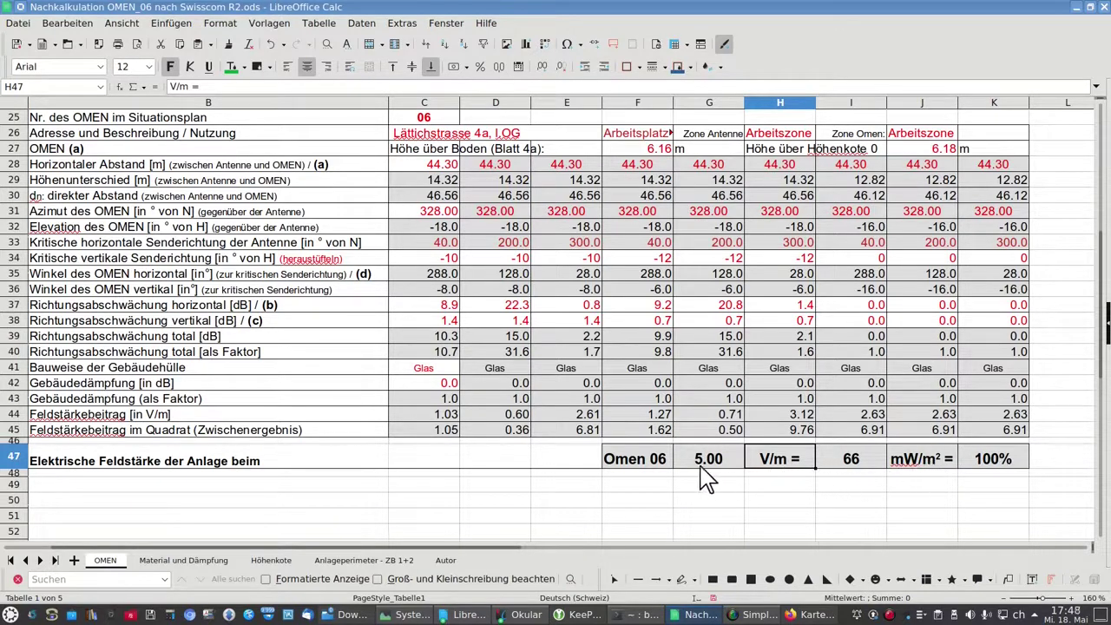
left_click(599, 474)
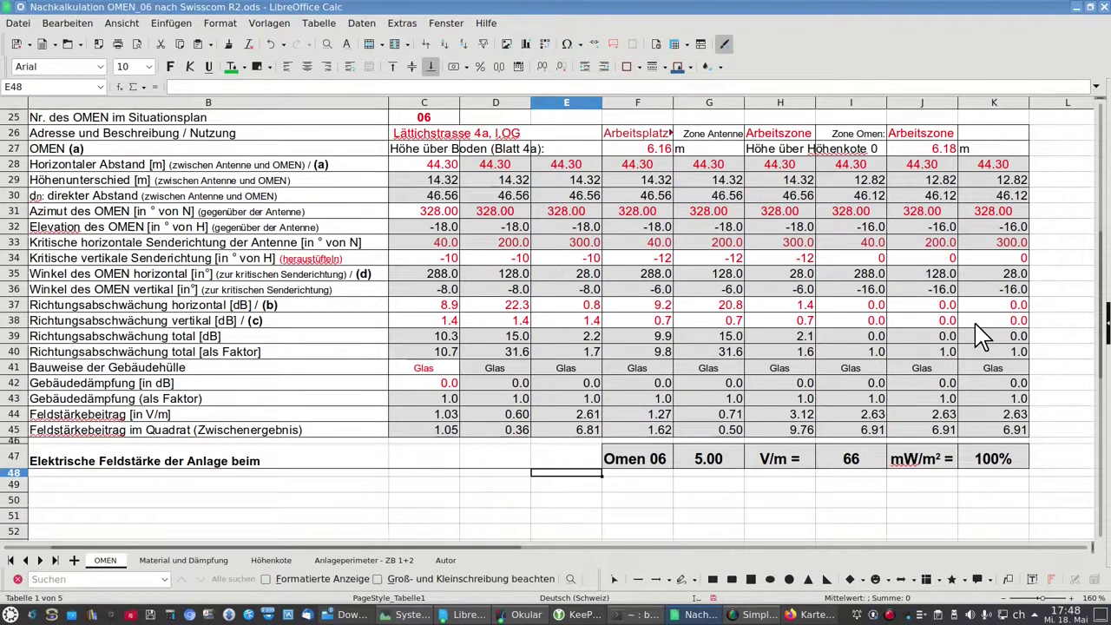
Step: Undo the four manual entries in G47 to restore its field strength formula
key("ctrl+z")
key("ctrl+z")
key("ctrl+z")
key("ctrl+z")
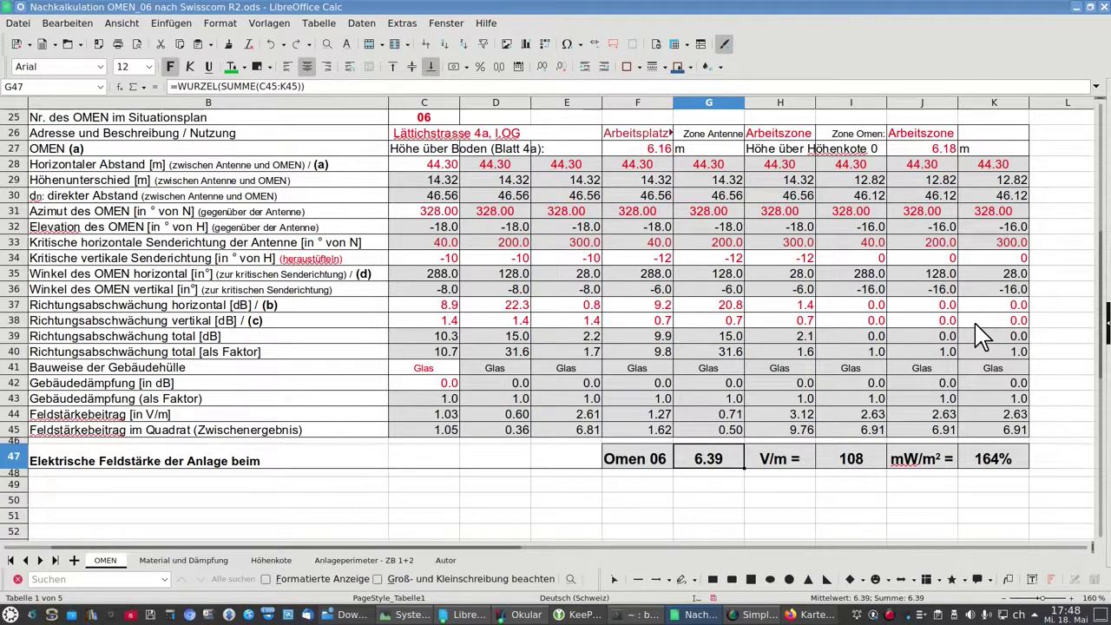
Step: Set the horizontal and vertical directional attenuation of the first six antennas, cells C37:H38, to 0 and check the percentage in K47
left_click(879, 307)
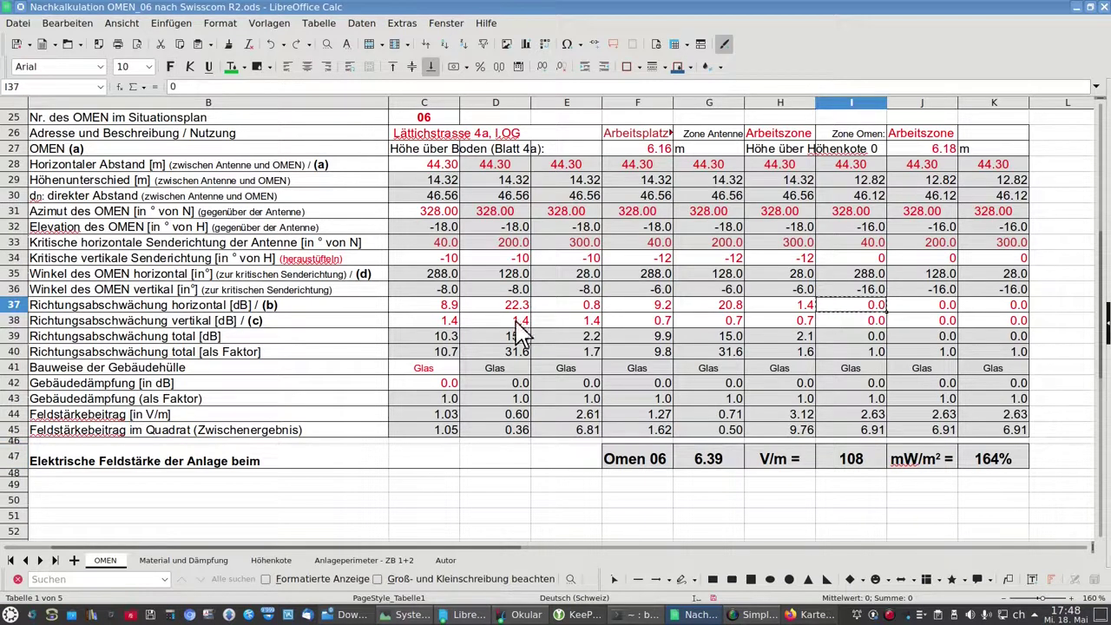
left_click_drag(447, 308, 804, 322)
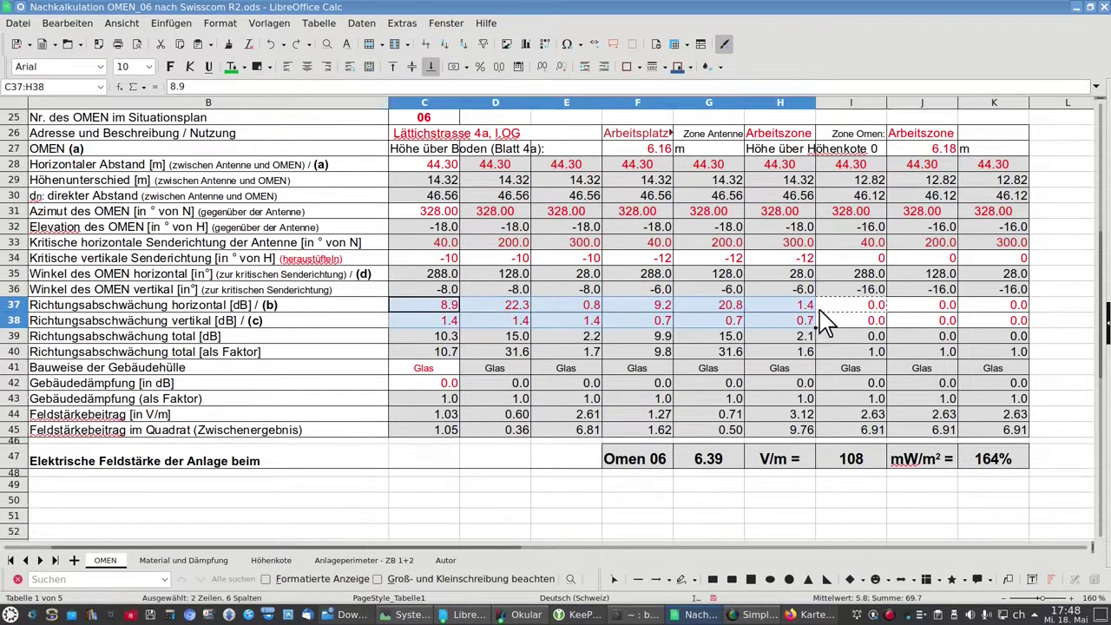
type("0")
key("alt+Return")
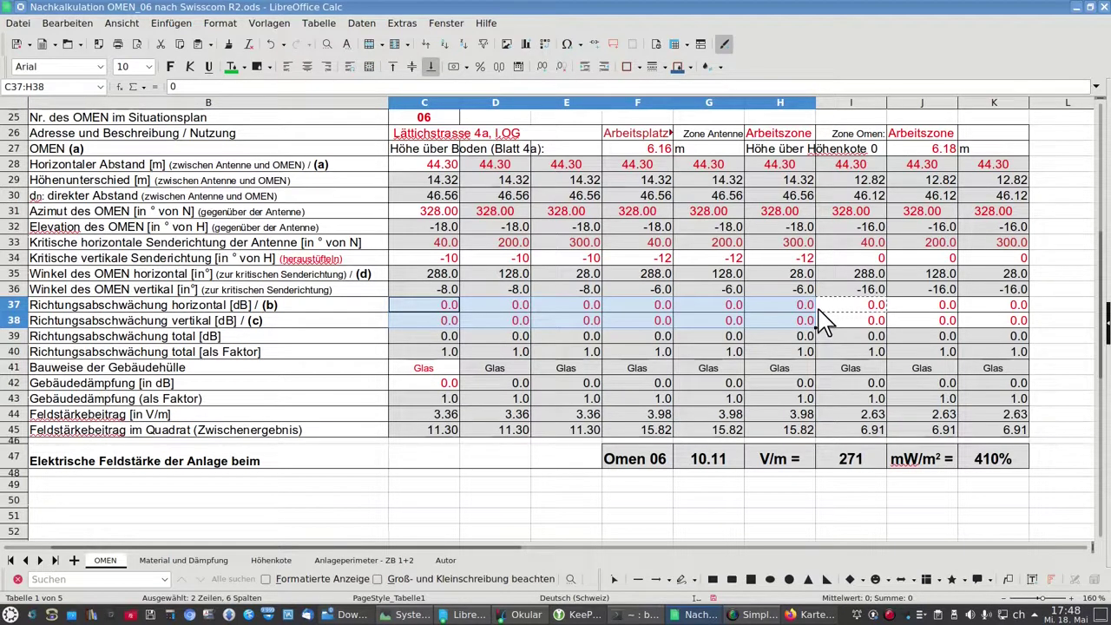
left_click(999, 460)
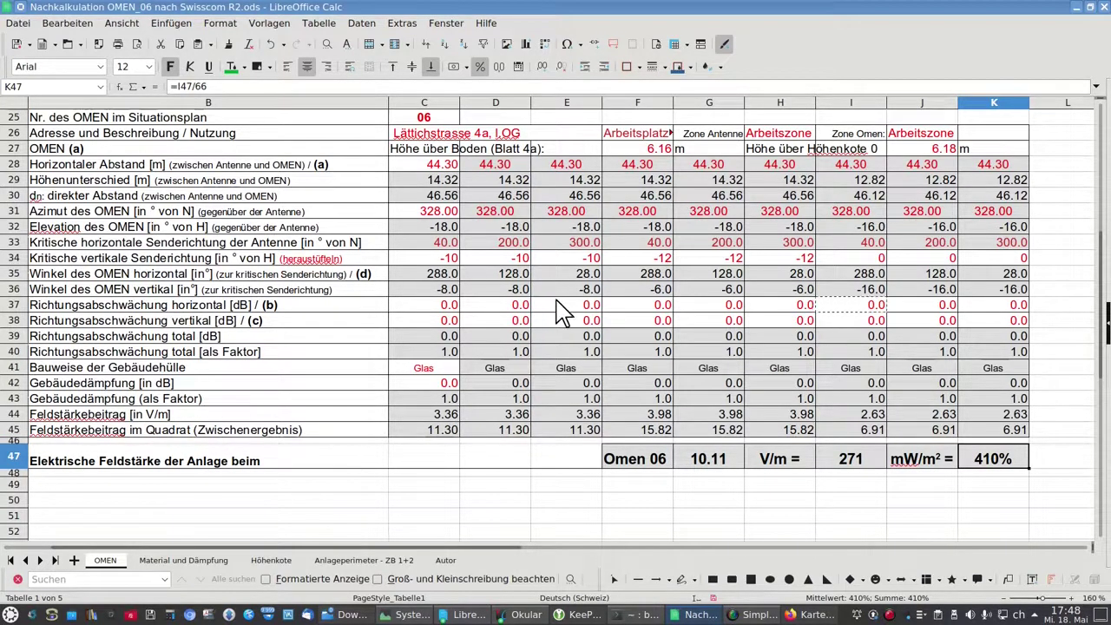
Step: Set the ERP transmitting power of the first three antennas to 2500 W through cell C17
scroll(560, 304, "up", 3)
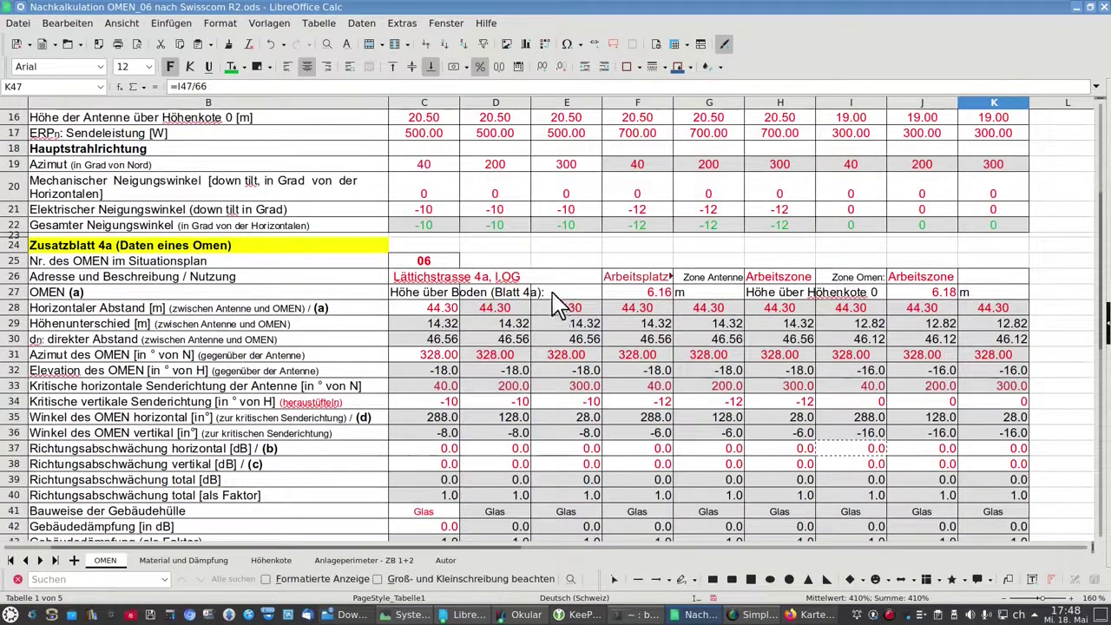
scroll(560, 311, "up", 1)
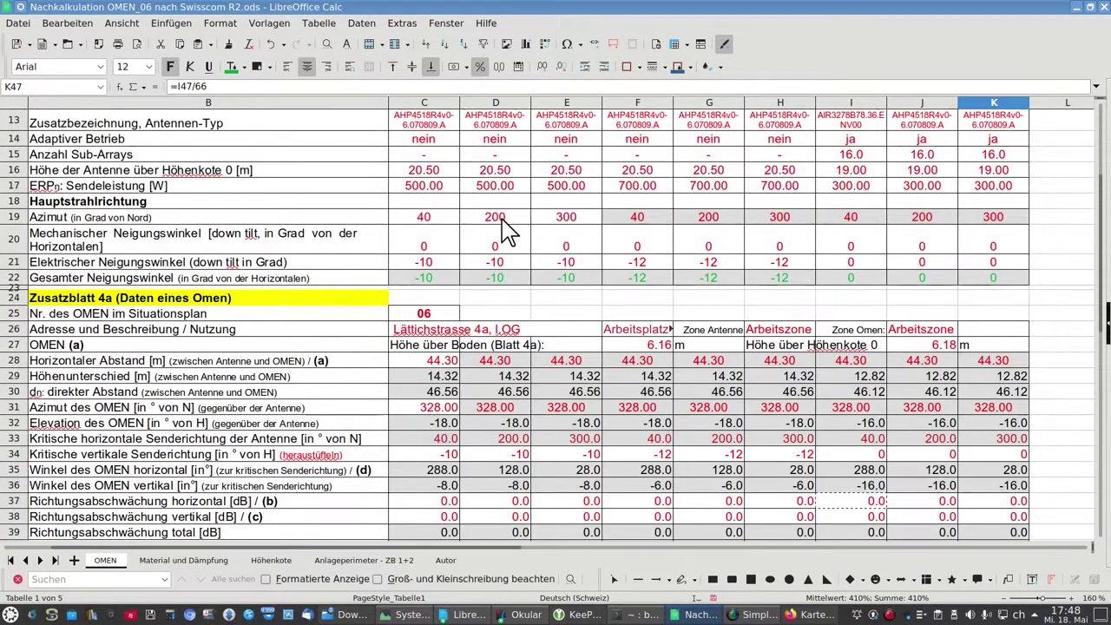
left_click(847, 187)
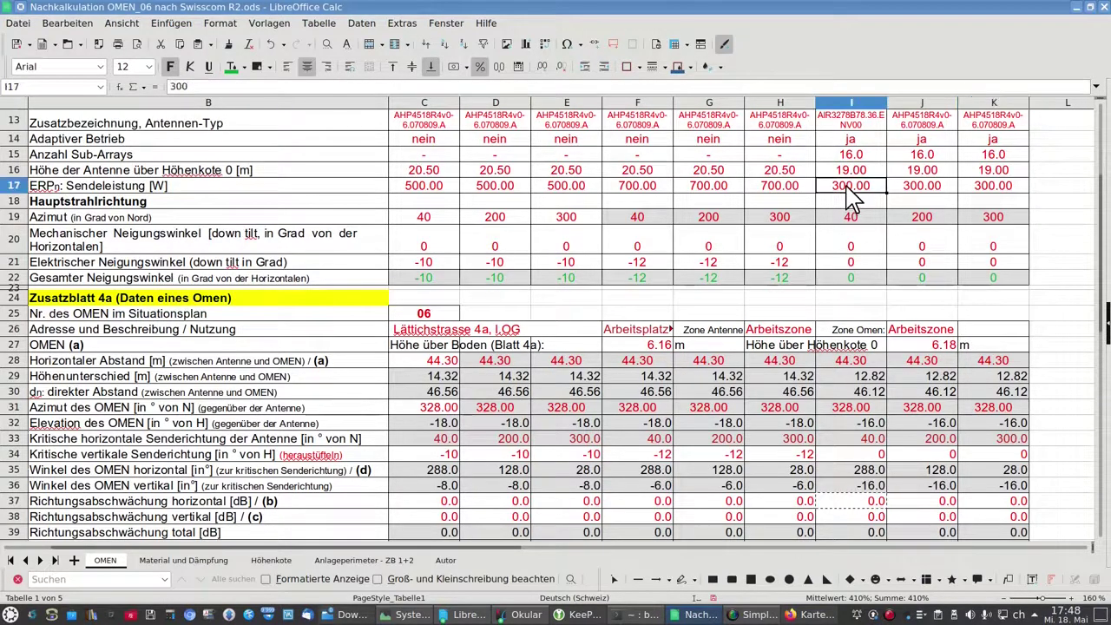
left_click(427, 186)
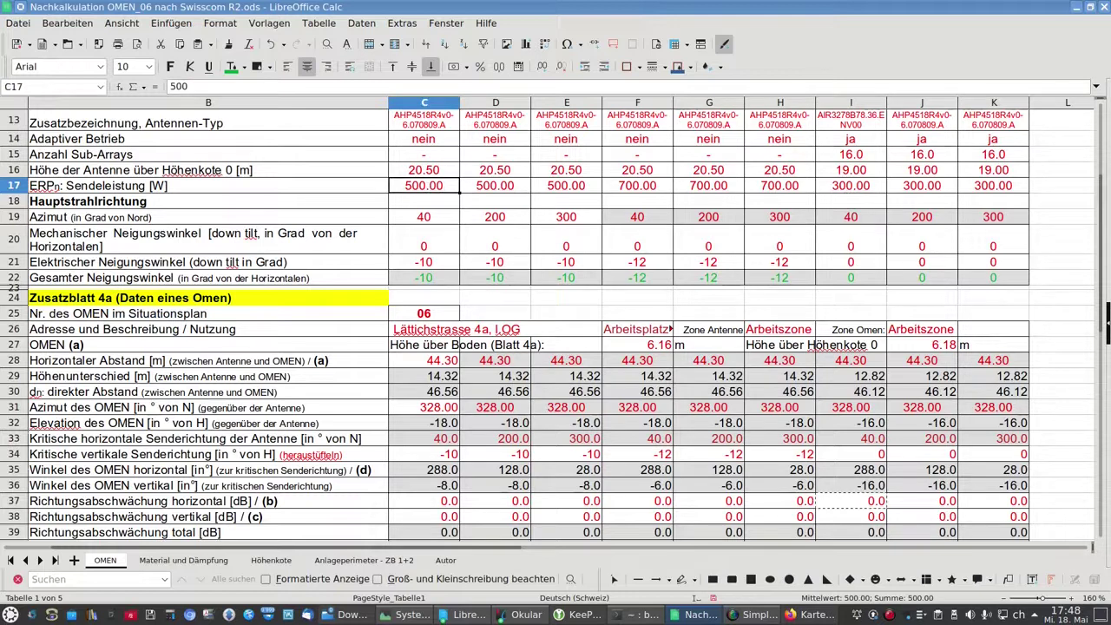
type("2500")
key("Return")
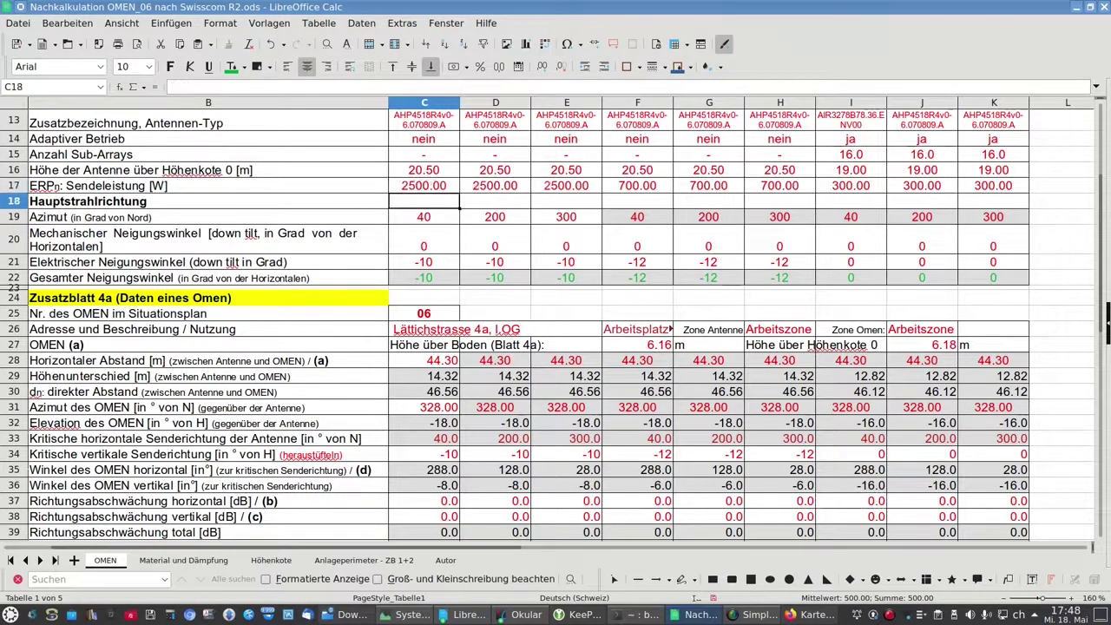
Step: Set the ERP transmitting power of the middle three antennas to 3500 W through cell F17
key("Up")
key("Right")
key("Right")
key("Right")
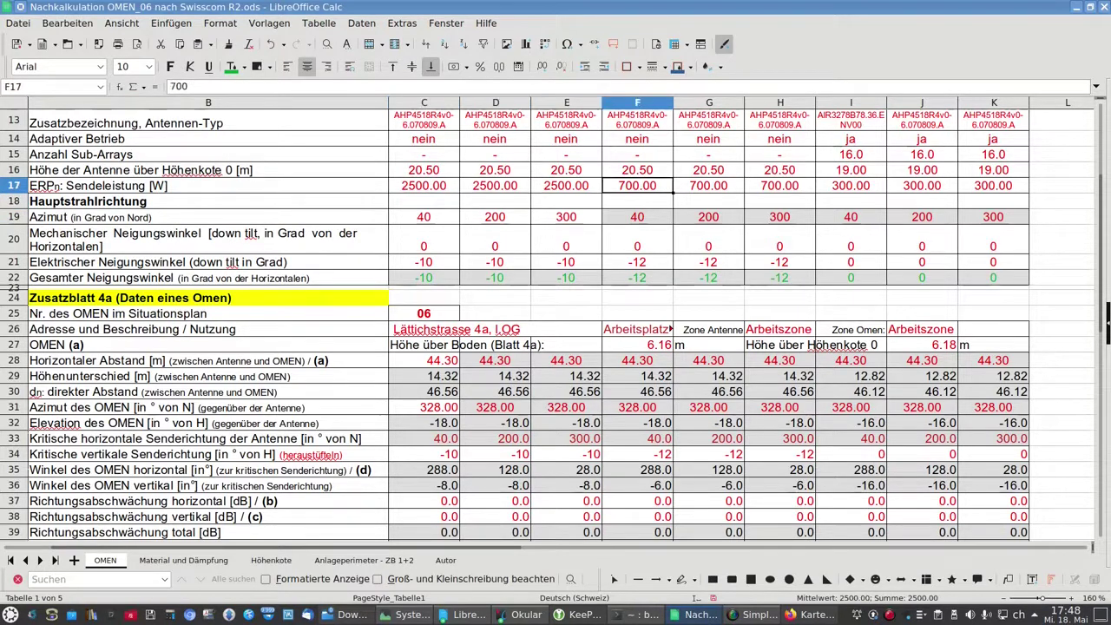
type("3500")
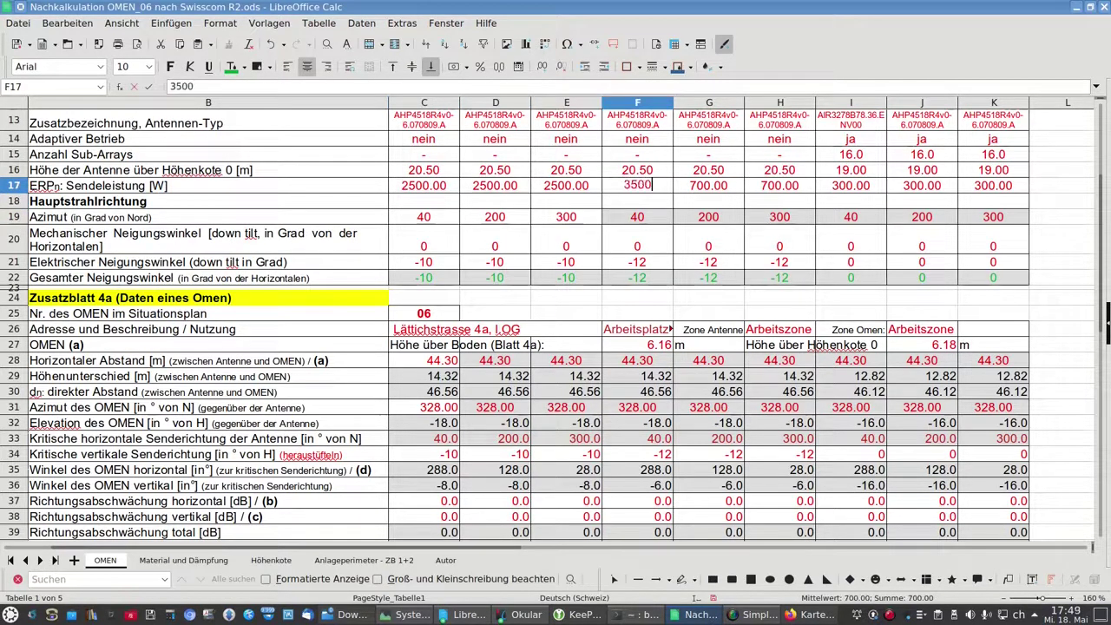
key("Return")
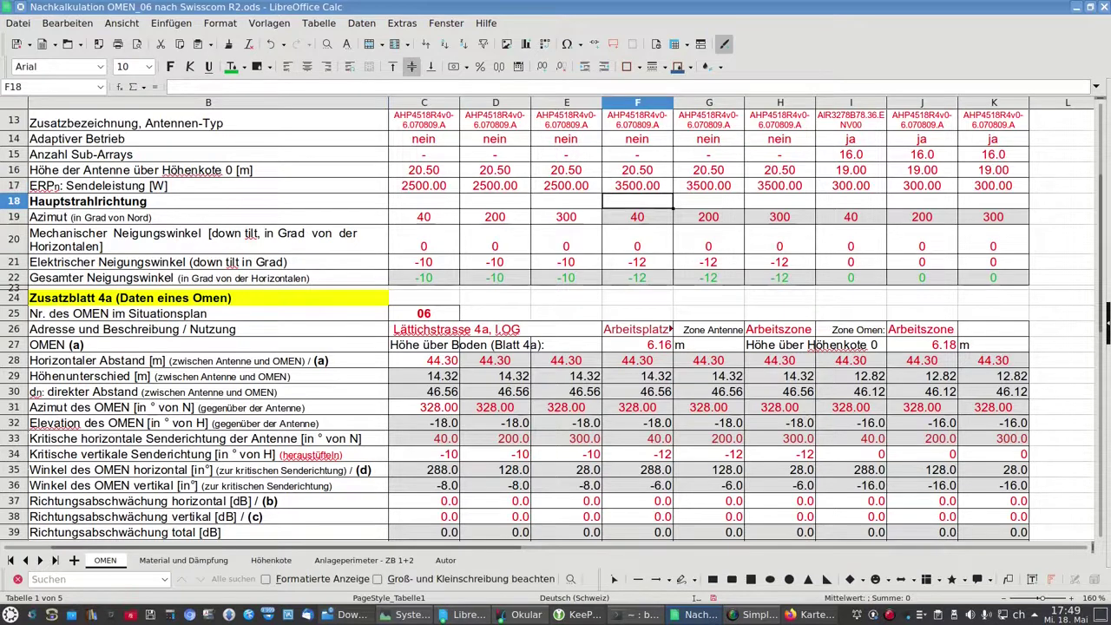
Step: Set the ERP transmitting power of the last three antennas to 1500 W through cell I17
key("Up")
key("Right")
key("Right")
key("Right")
type("1500")
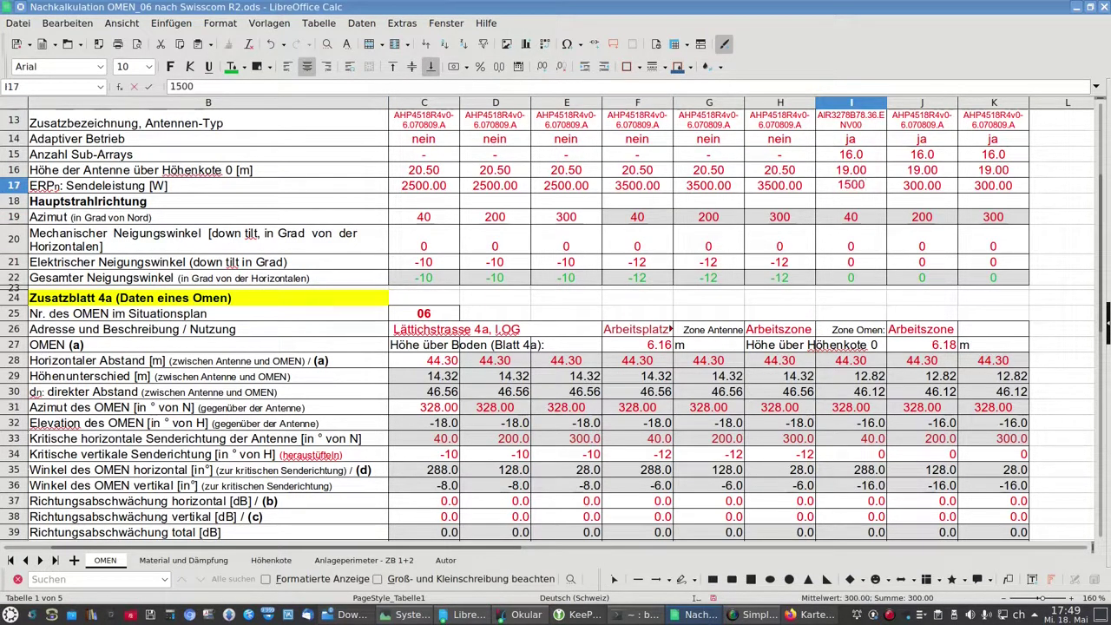
key("Return")
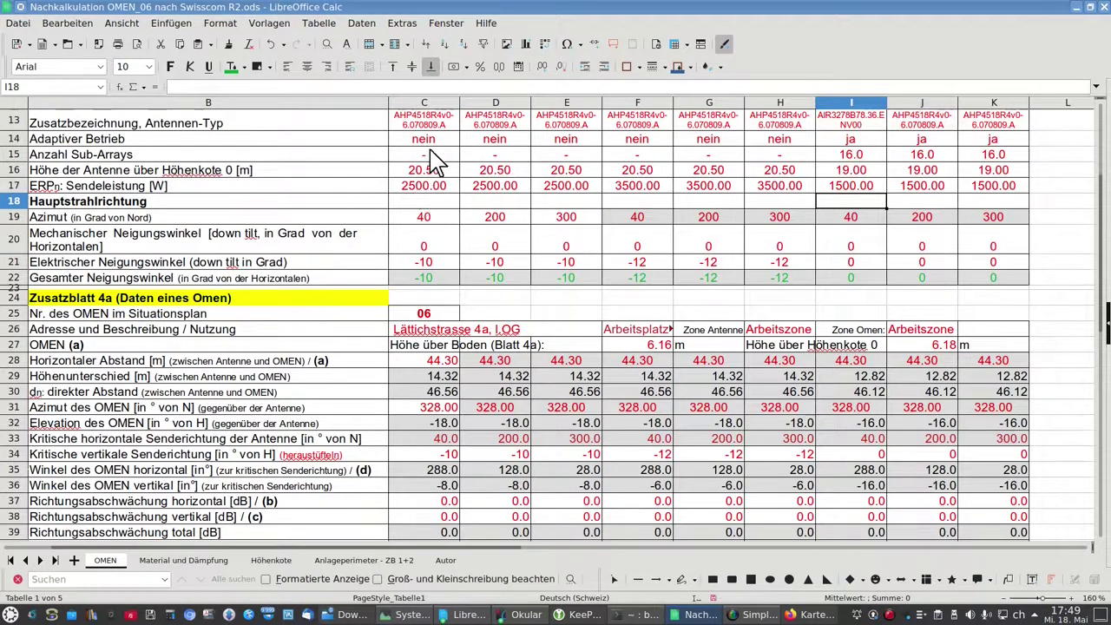
Step: Copy the adaptive operation value "ja" from I14 to the first six antennas, C14:H14, and check the OMEN 06 results in row 47
left_click(850, 139)
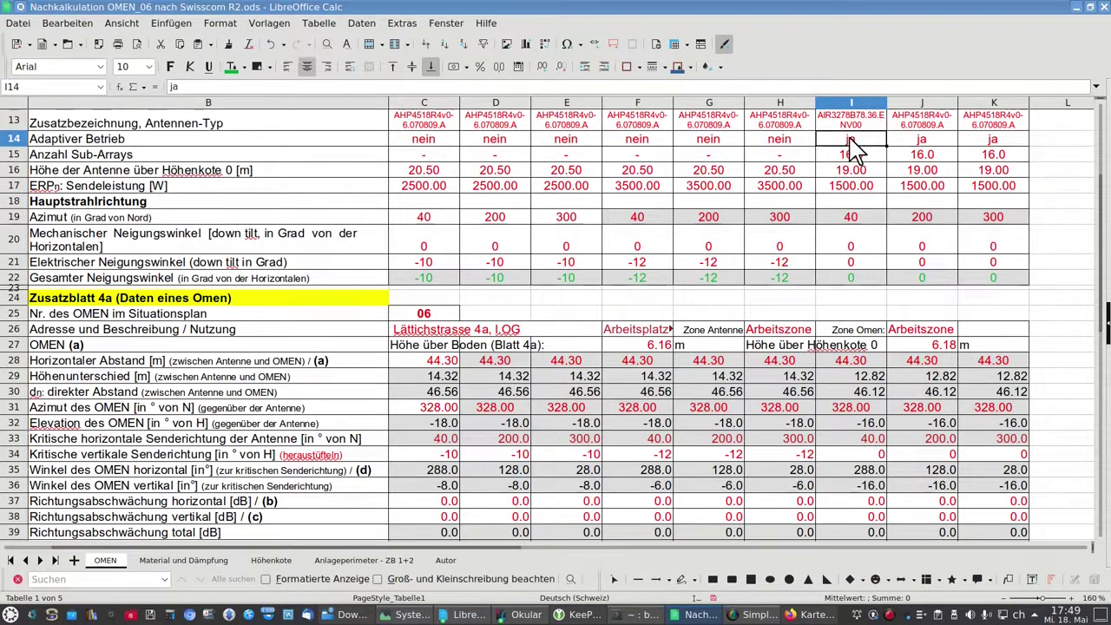
key("ctrl+c")
left_click_drag(434, 141, 784, 142)
key("ctrl+v")
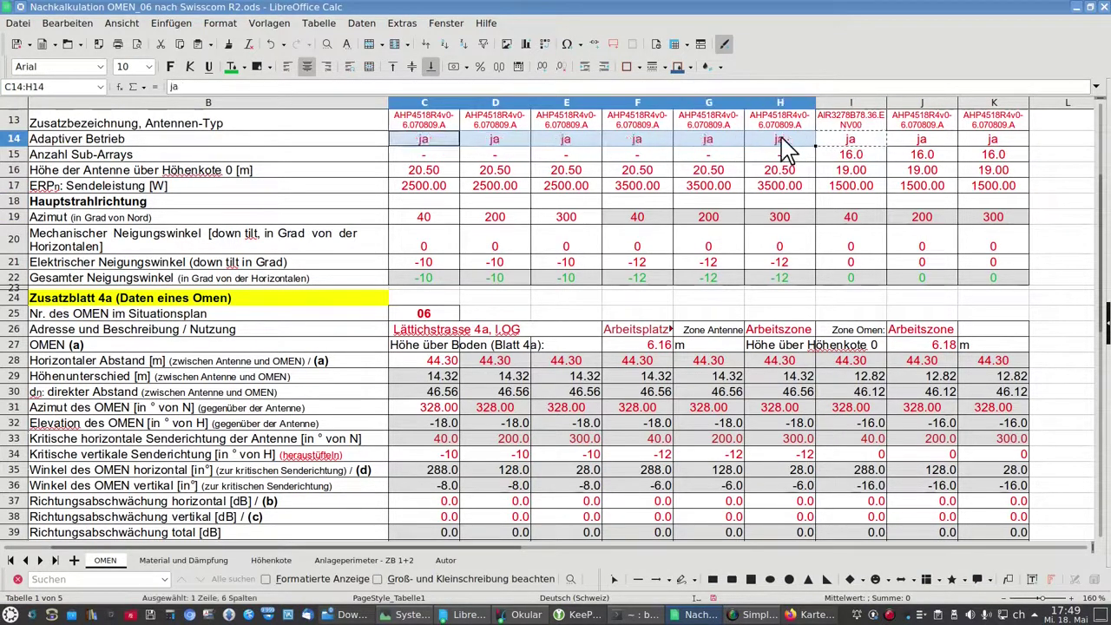
left_click(790, 247)
scroll(796, 256, "down", 4)
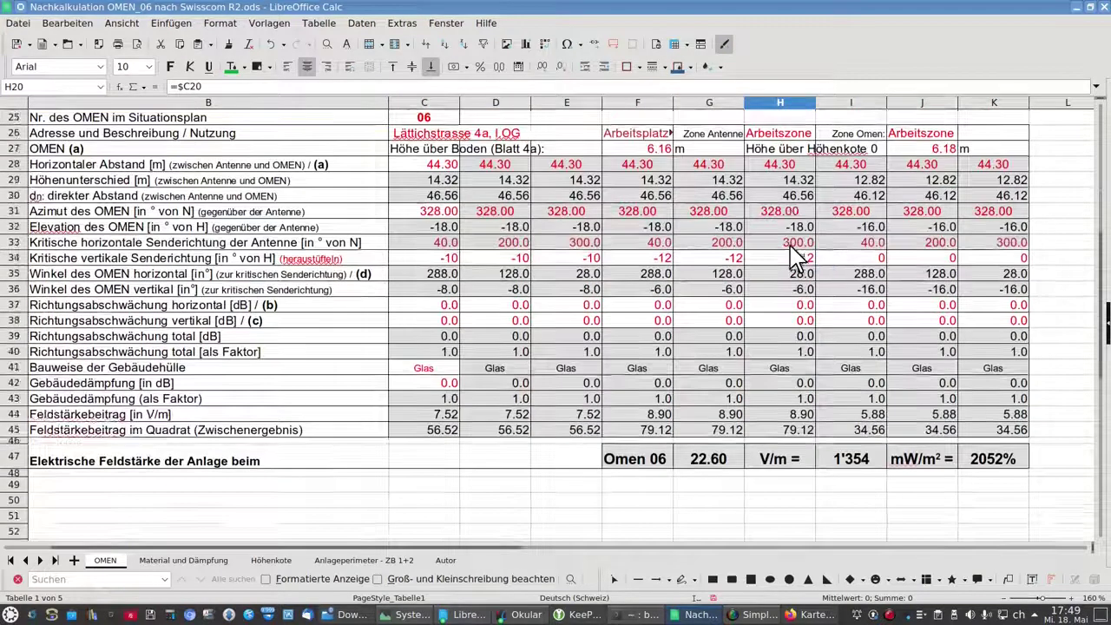
Step: Inspect the OMEN 06 percentage result in K47, the total directional attenuation in C39 and the building shell type in C41
left_click(1003, 462)
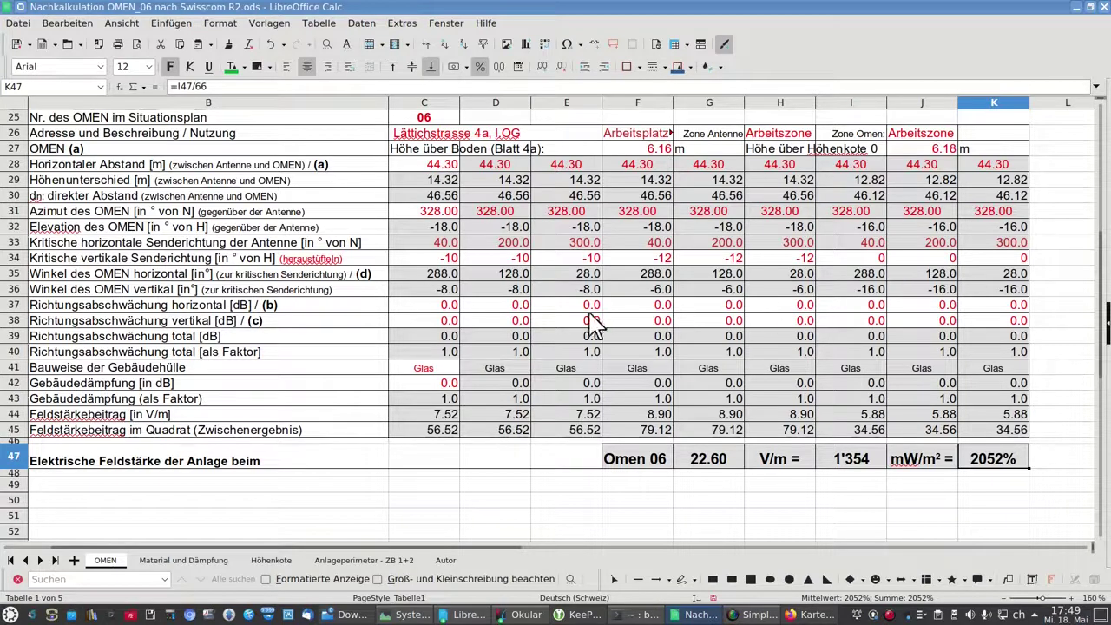
left_click(437, 335)
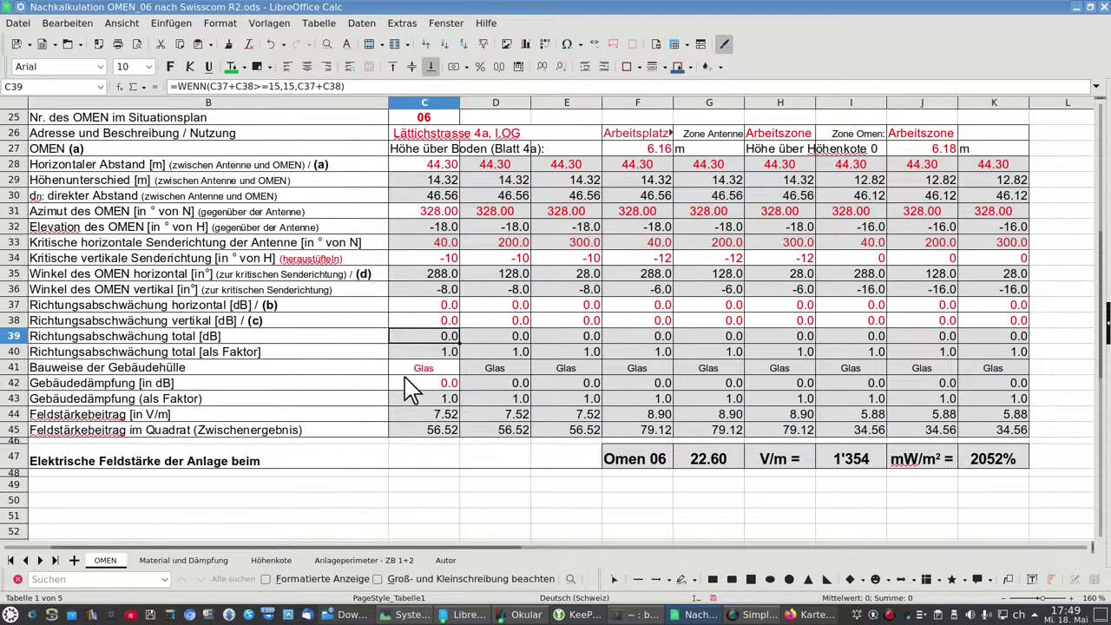
left_click(418, 372)
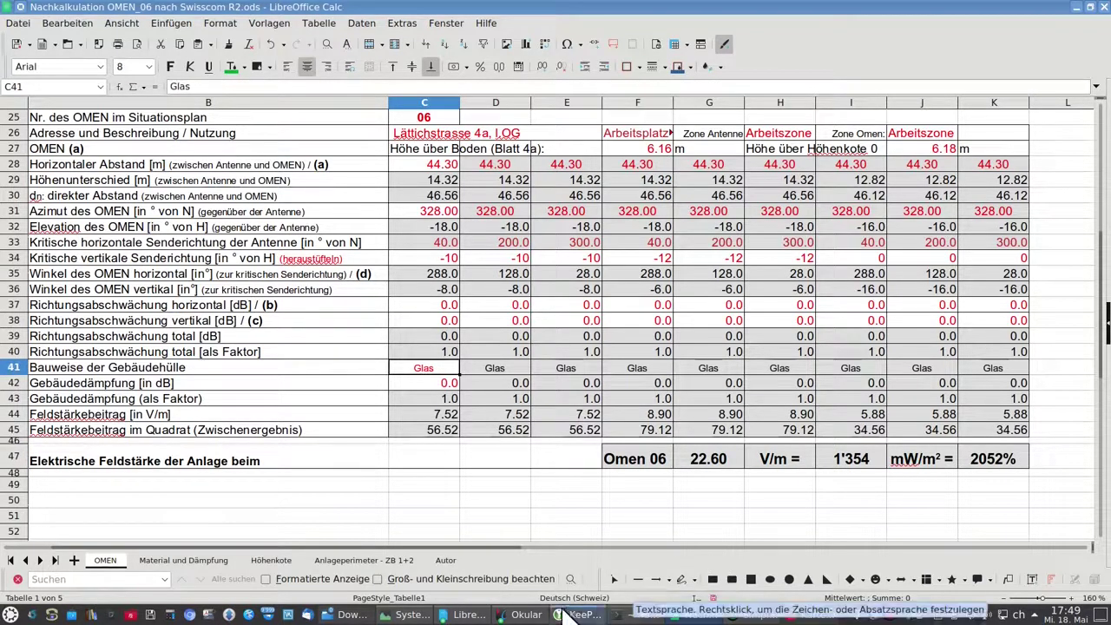
Step: Switch to the Baar Sihlbruggstr site data PDF in Okular and read the building shell and building damping rows on page 18
left_click(521, 614)
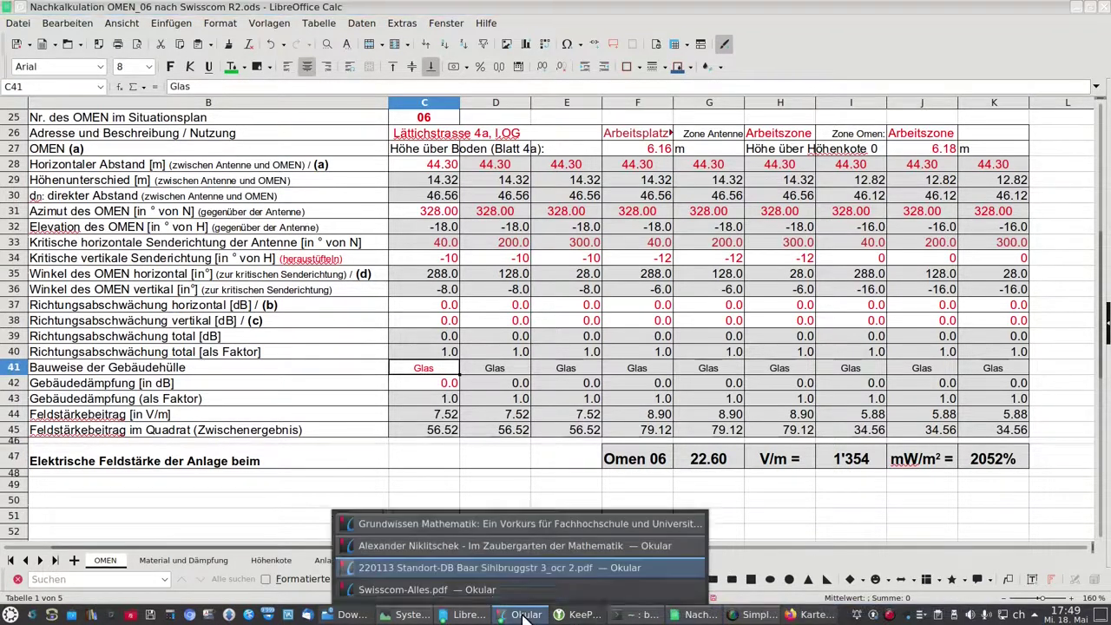
left_click(483, 570)
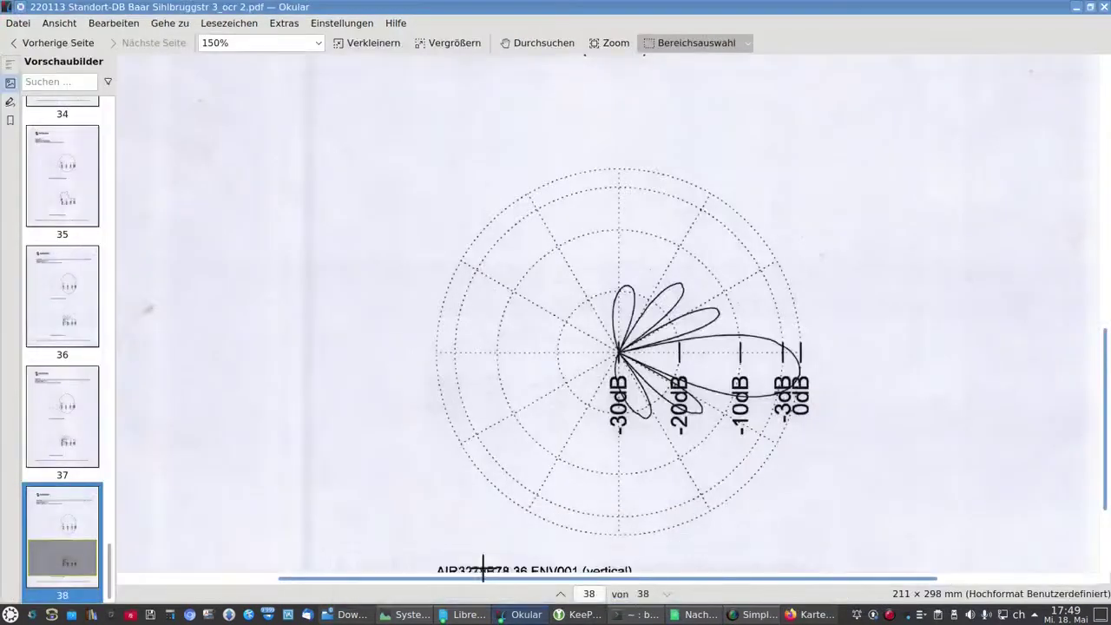
left_click(574, 593)
type("18")
key("Return")
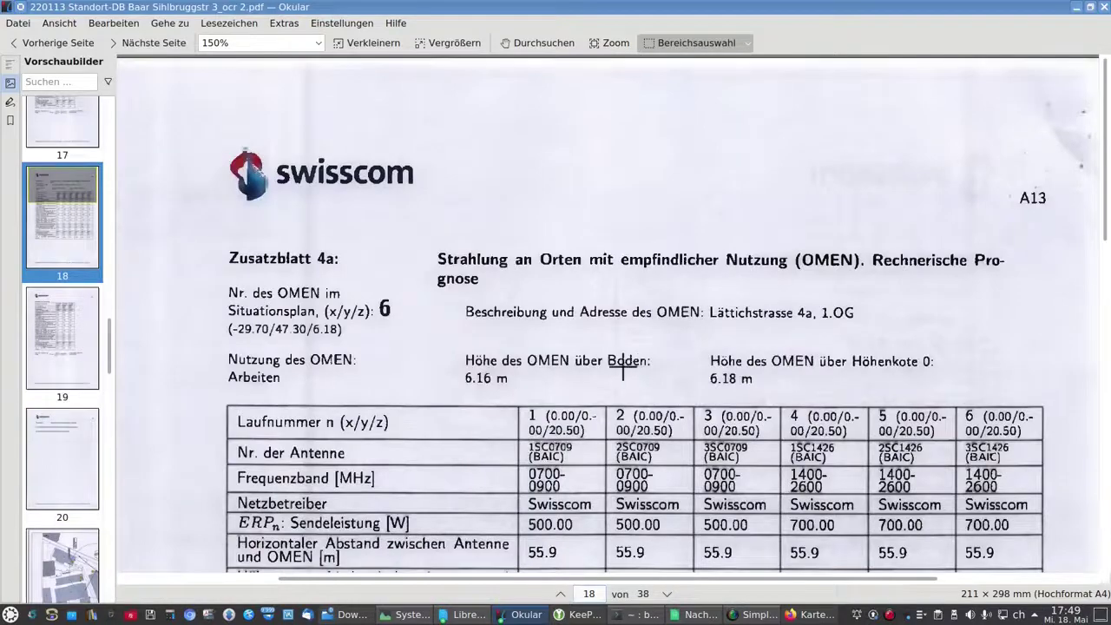
scroll(635, 369, "down", 10)
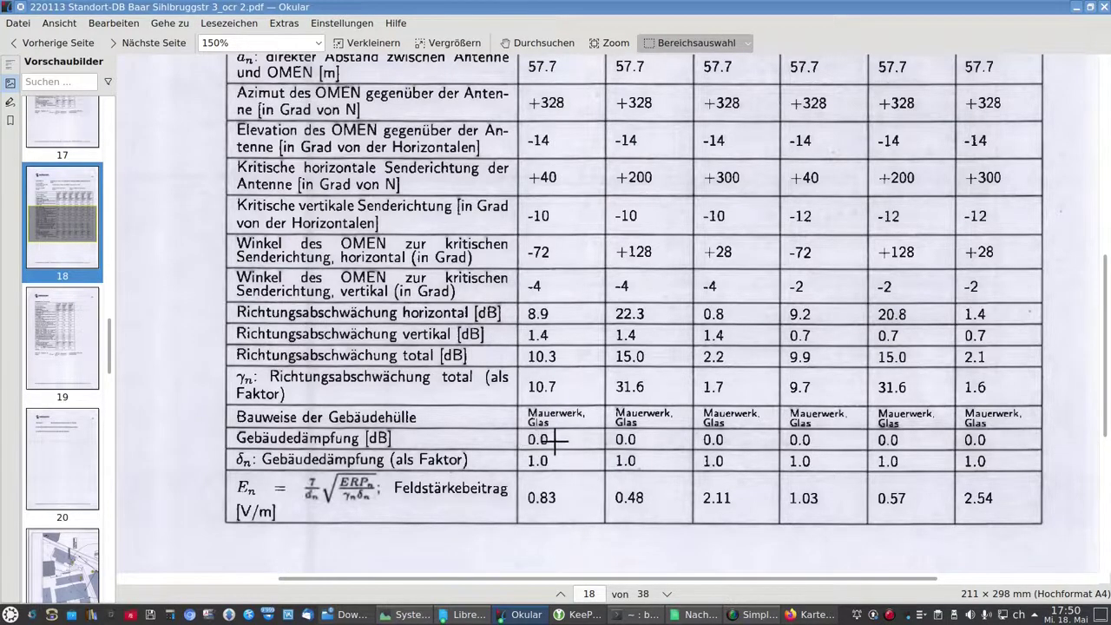
Step: Return to the Calc workbook and examine the building damping in dB for each material from Eisenbeton to Glas on the Material und Dämpfung sheet
key("alt+Tab")
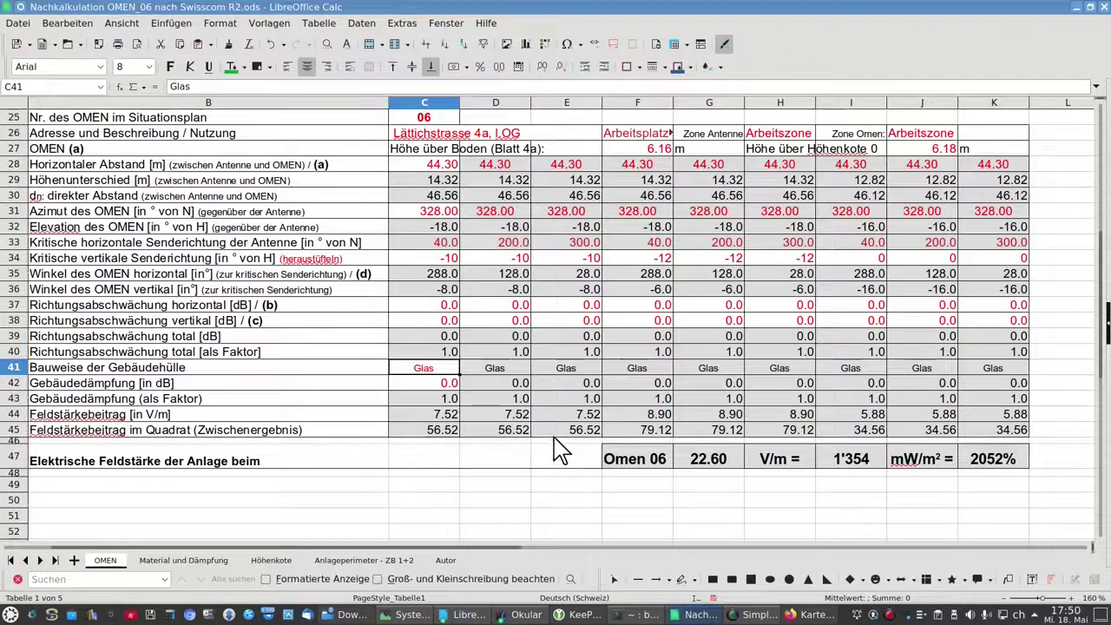
left_click(189, 560)
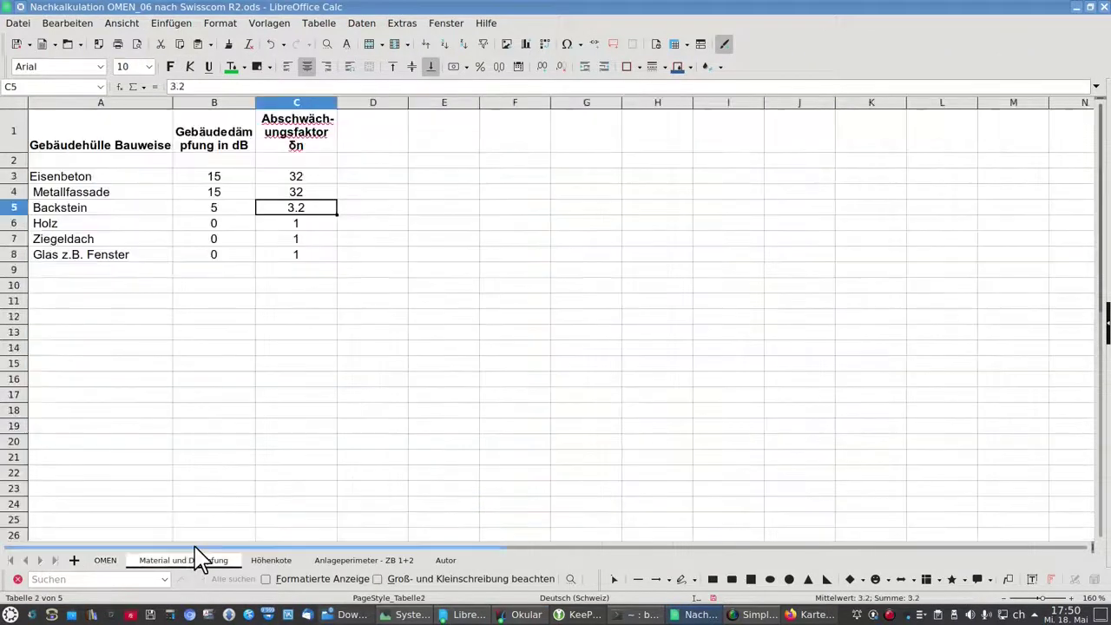
left_click(119, 180)
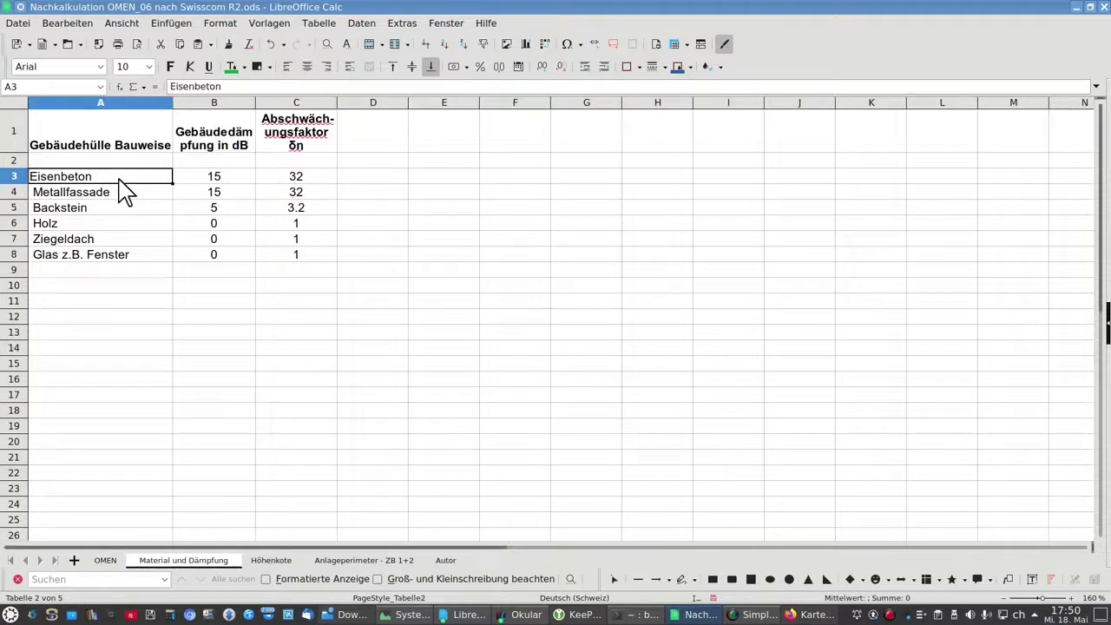
left_click(229, 190)
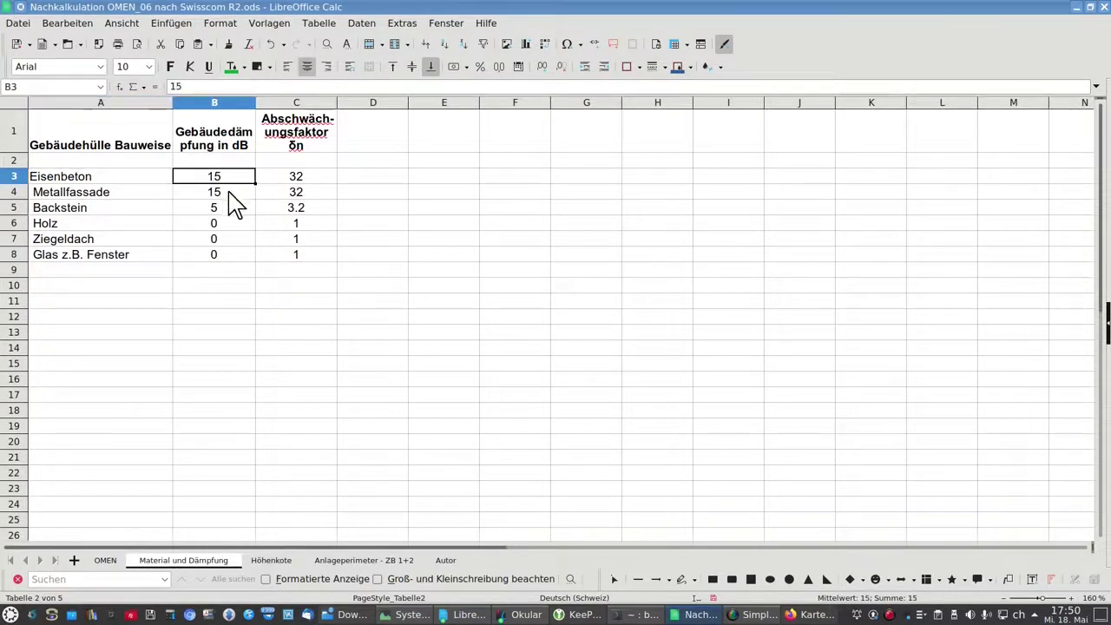
left_click(228, 191)
left_click(230, 210)
left_click(230, 221)
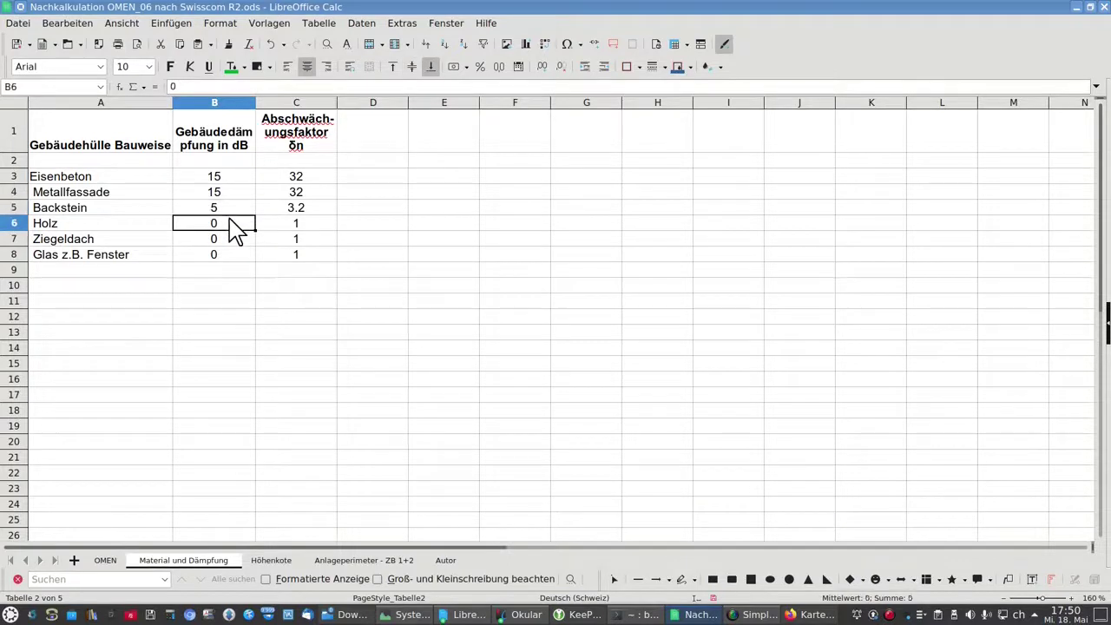
left_click(228, 239)
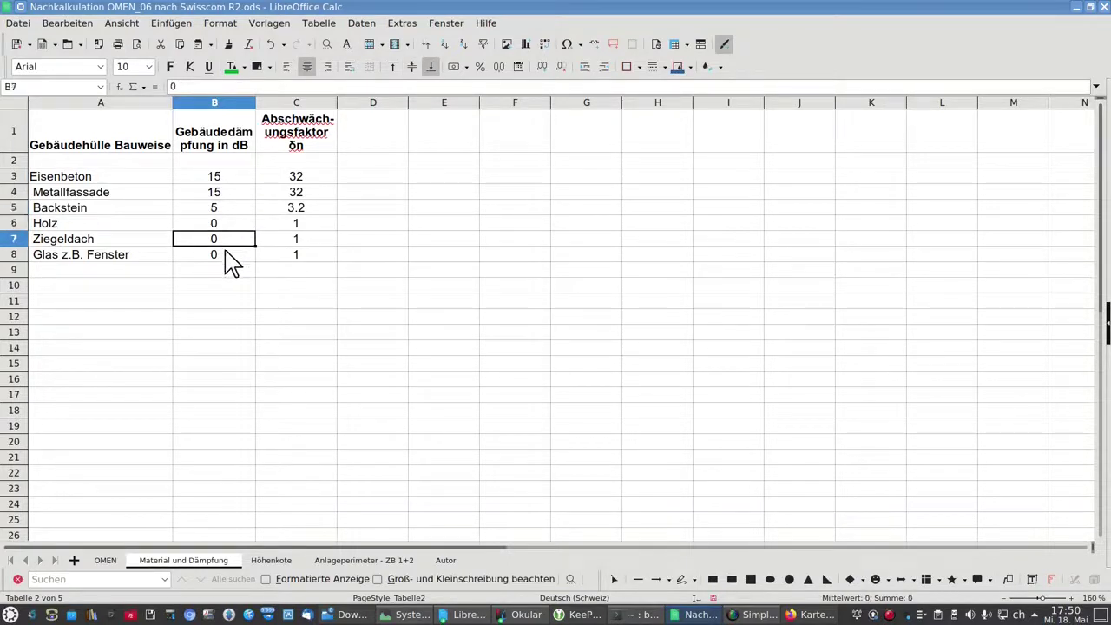
left_click(228, 256)
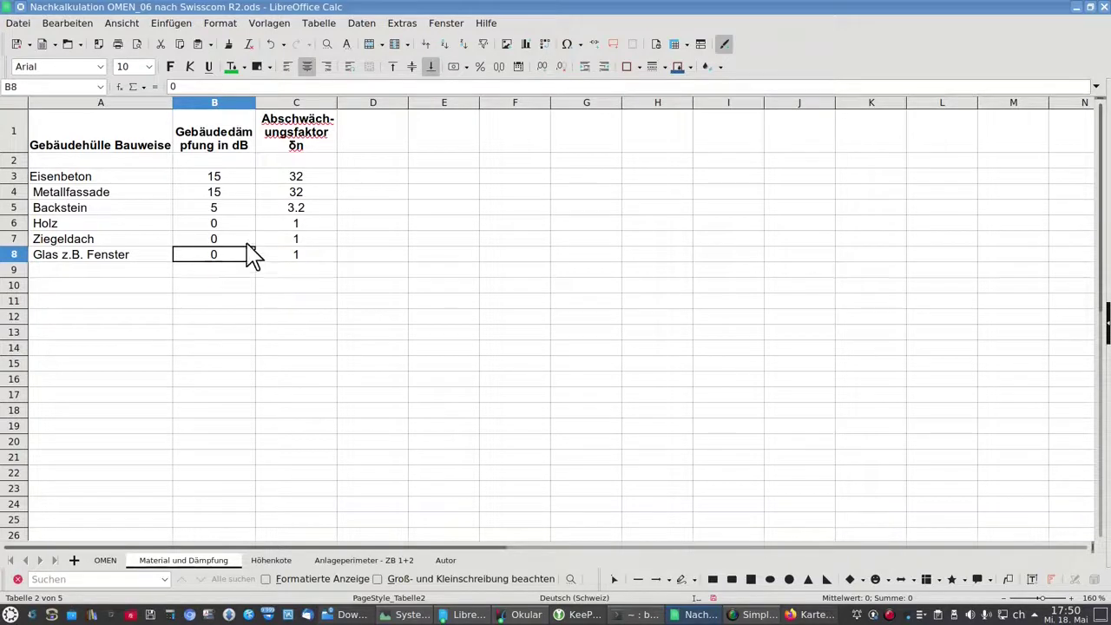
Step: On the OMEN sheet, check the first antenna's building shell type in C41, its damping in C42 and the squared field strength contribution in C45
left_click(105, 561)
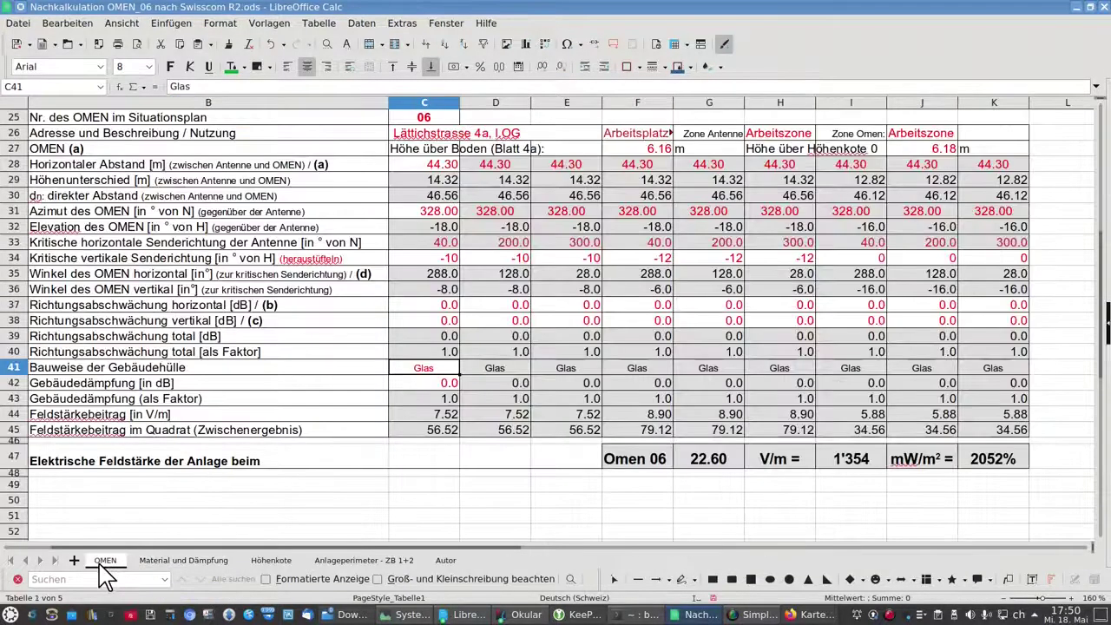
left_click(450, 384)
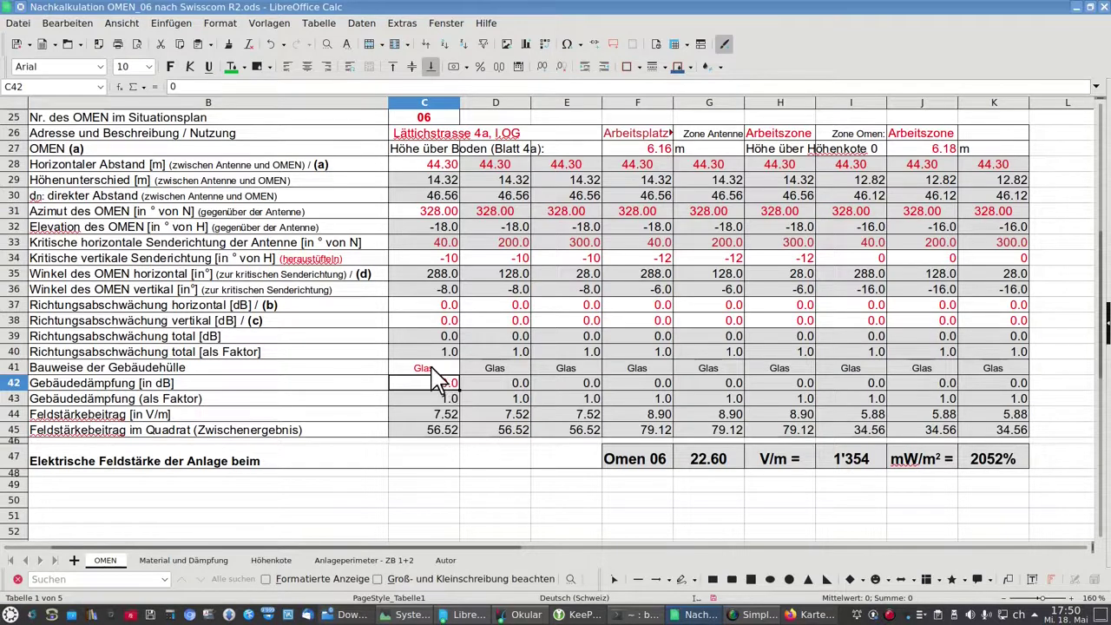
left_click(433, 368)
type("Glas")
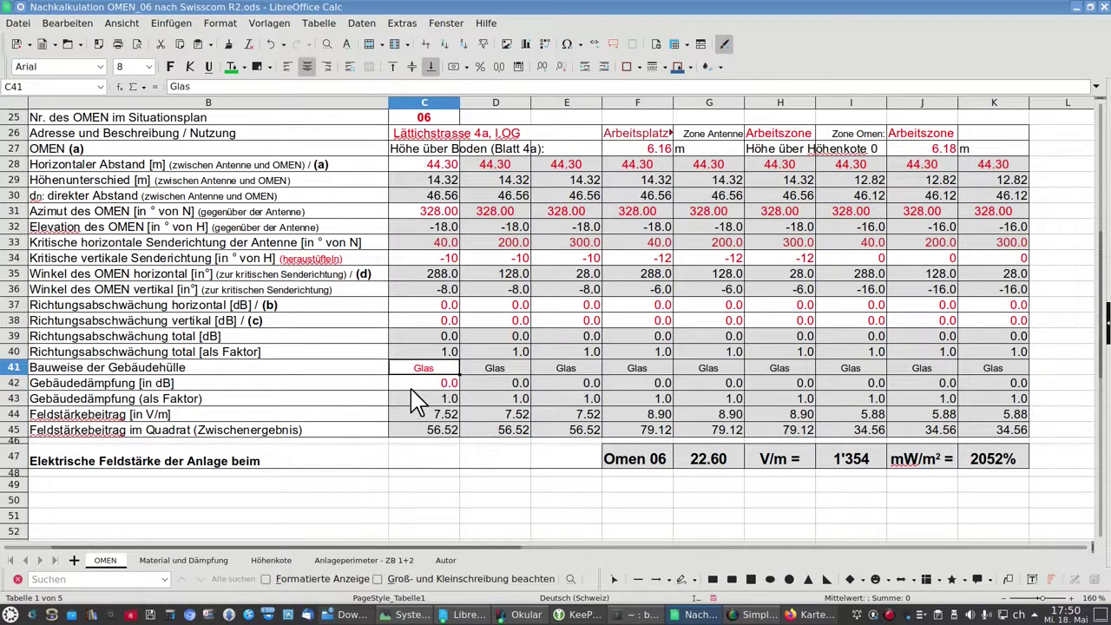
left_click(402, 387)
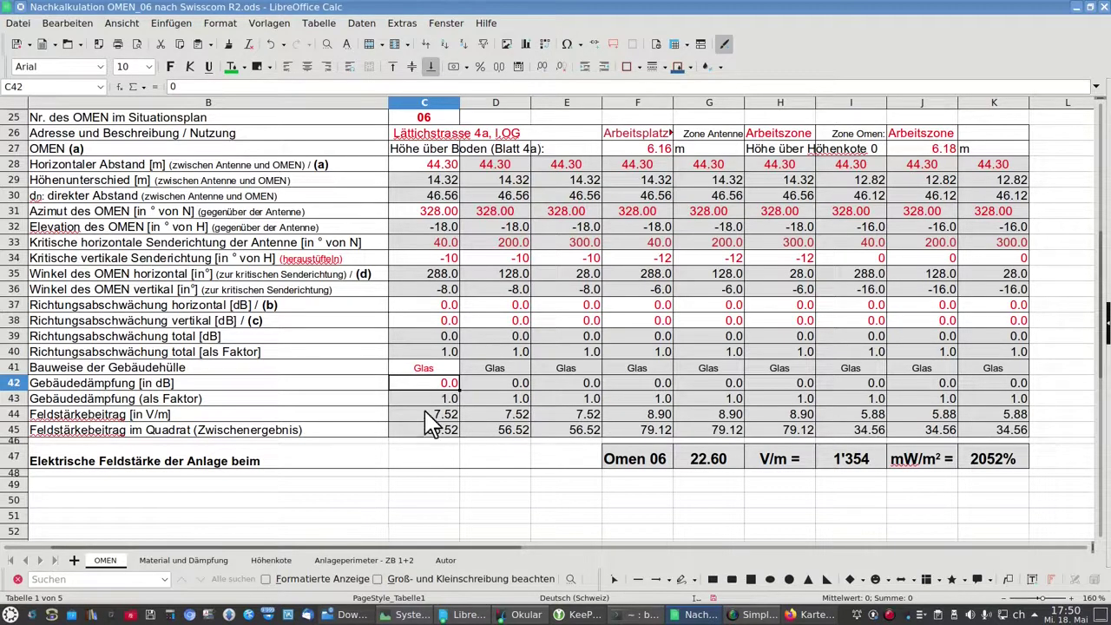
left_click(420, 429)
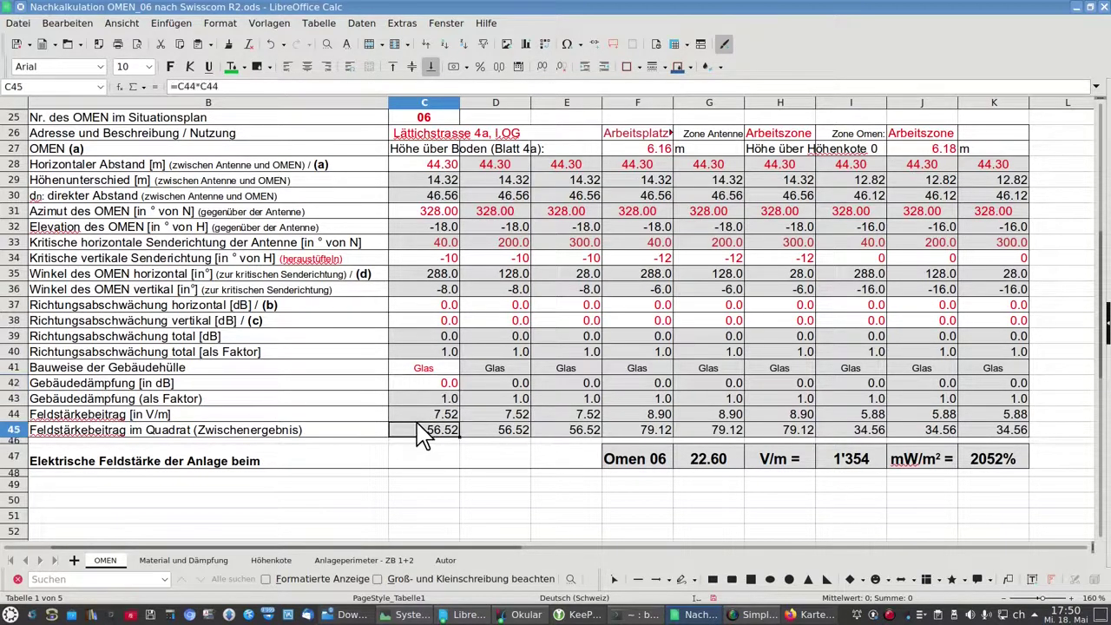
Step: Review the OMEN sheet from the antenna data in Zusatzblatt 2 to the field strength result in row 47
scroll(418, 431, "up", 6)
scroll(419, 432, "up", 2)
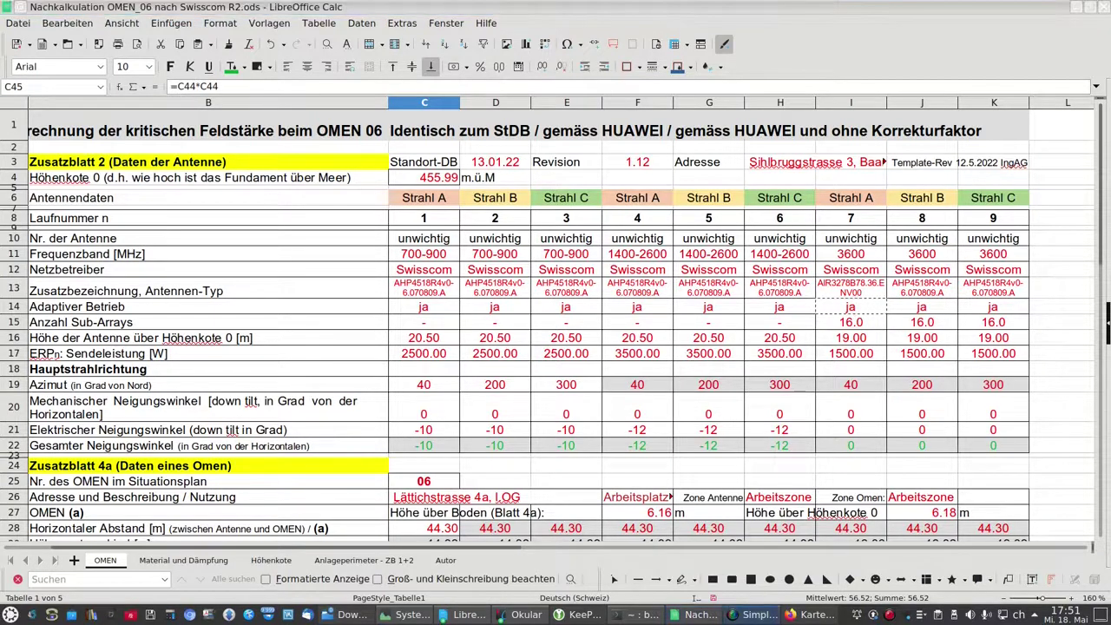
left_click(366, 262)
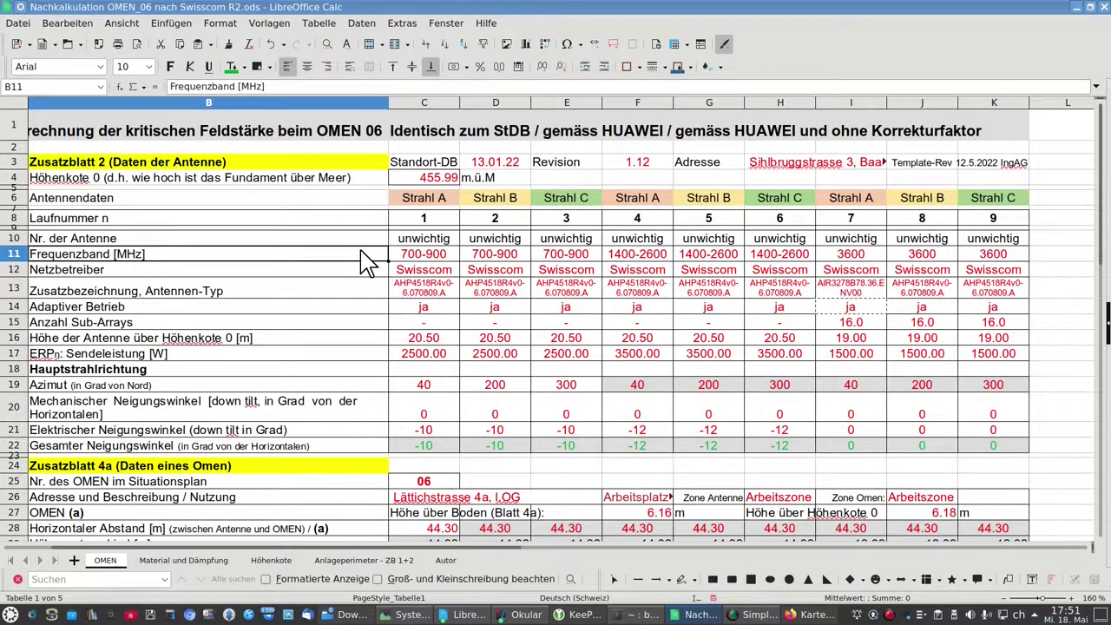
scroll(369, 261, "down", 3)
scroll(369, 261, "down", 4)
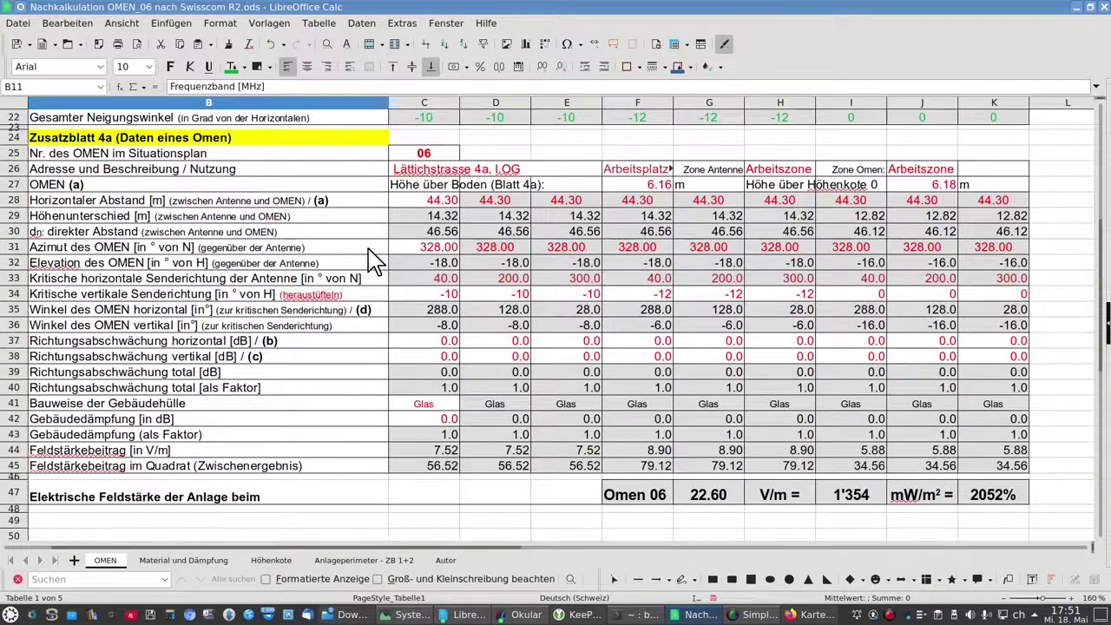
scroll(369, 262, "up", 1)
scroll(369, 261, "up", 6)
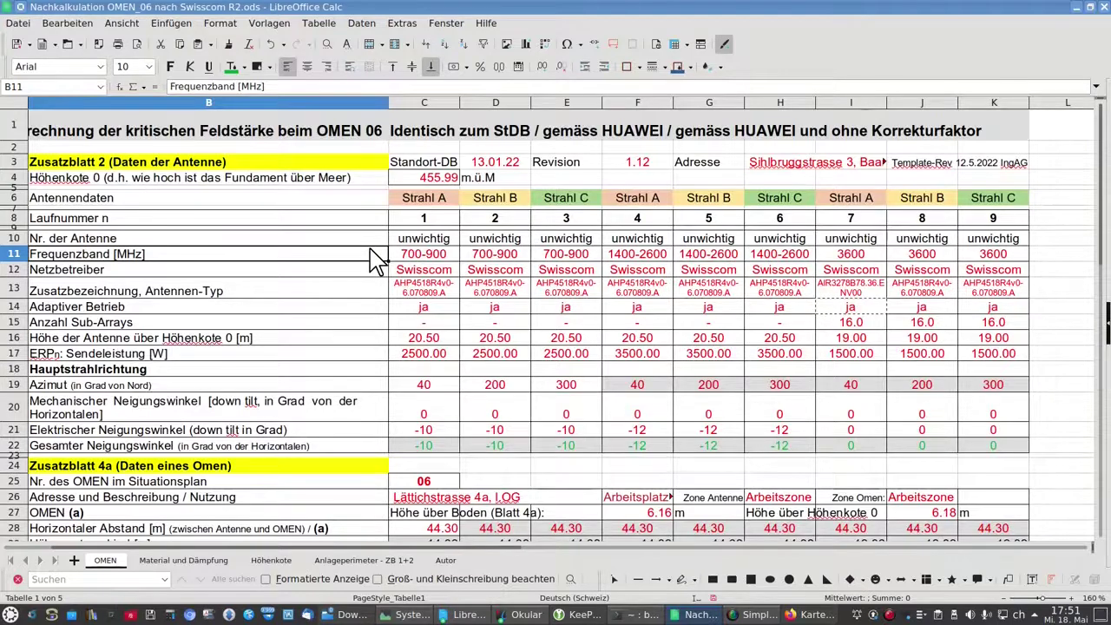
scroll(375, 261, "down", 5)
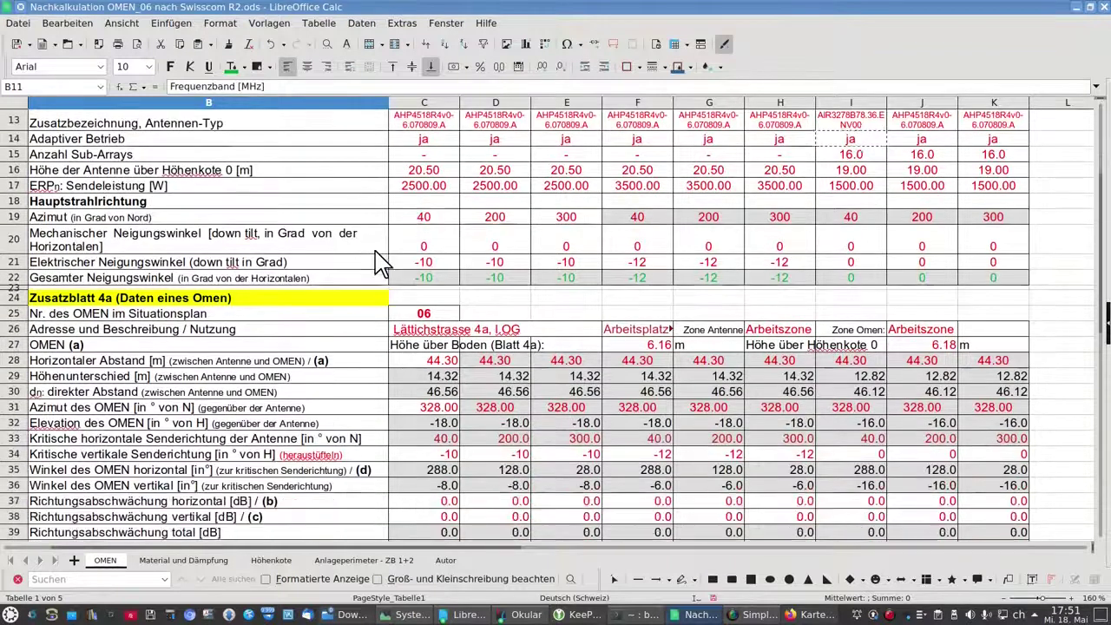
scroll(377, 261, "down", 2)
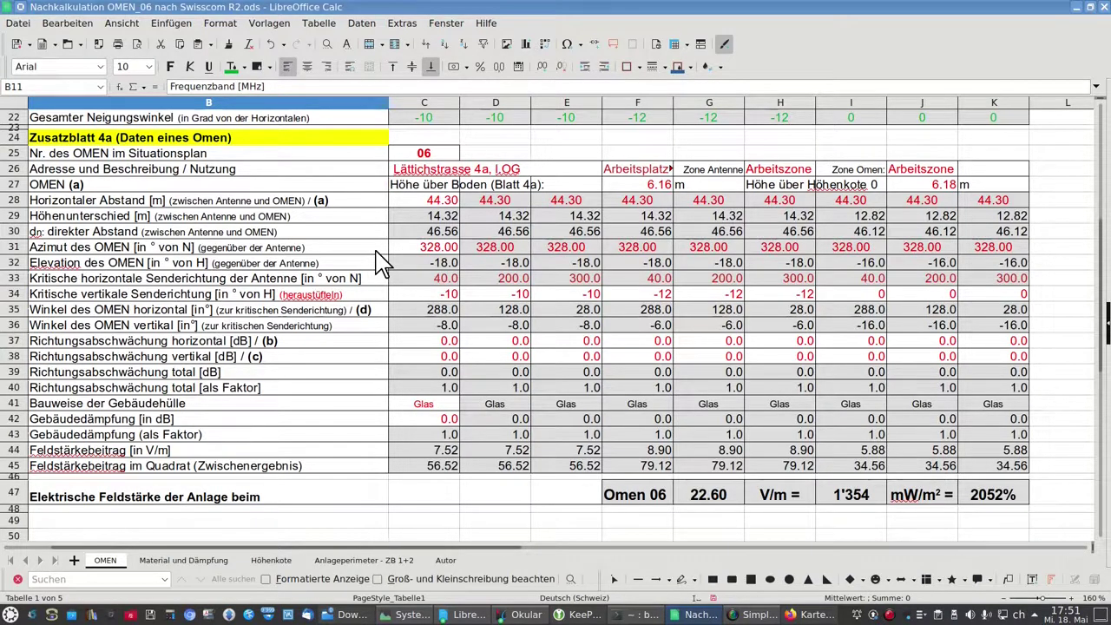
scroll(377, 258, "up", 6)
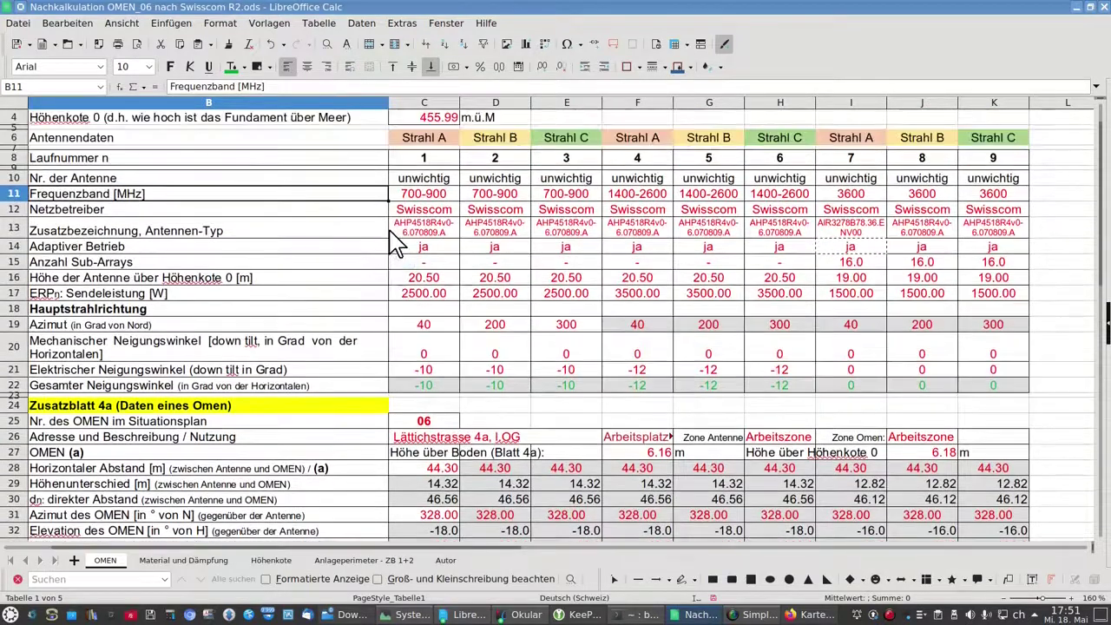
Step: Examine the antenna type designations for all nine antennas in row 13, highlighting B13:K13
left_click(425, 231)
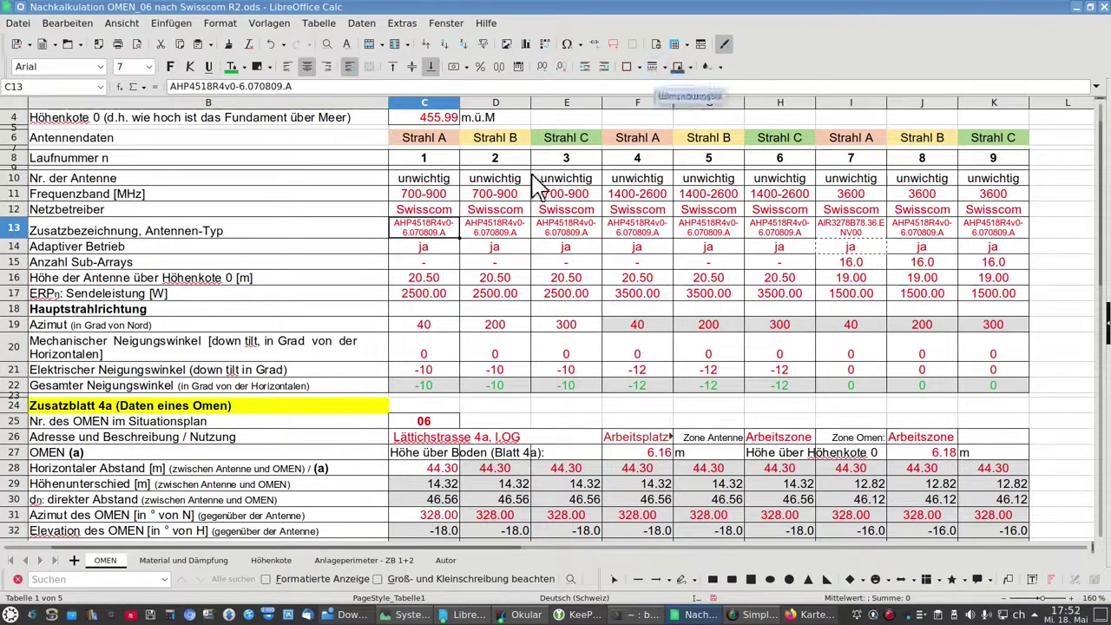
left_click(15, 231)
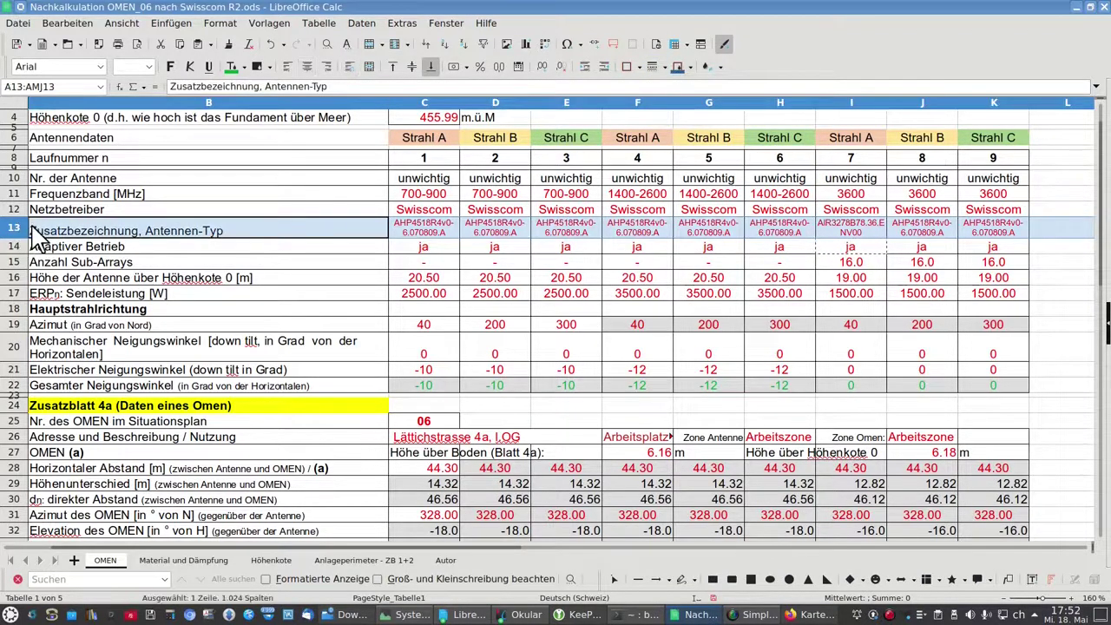
left_click(50, 235)
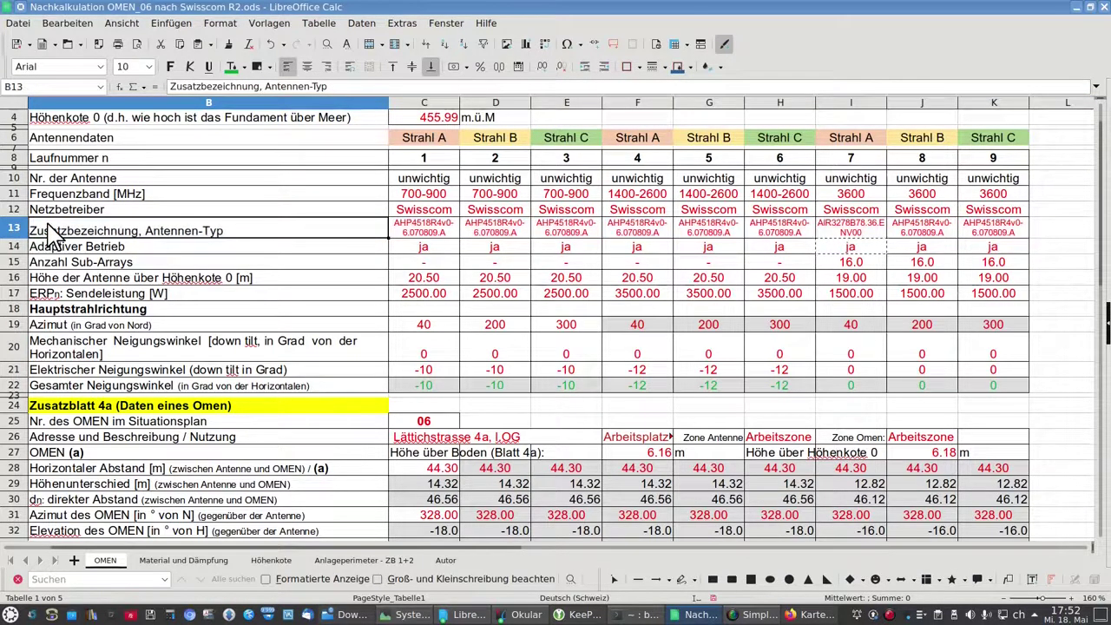
left_click(986, 237)
left_click_drag(986, 237, 269, 246)
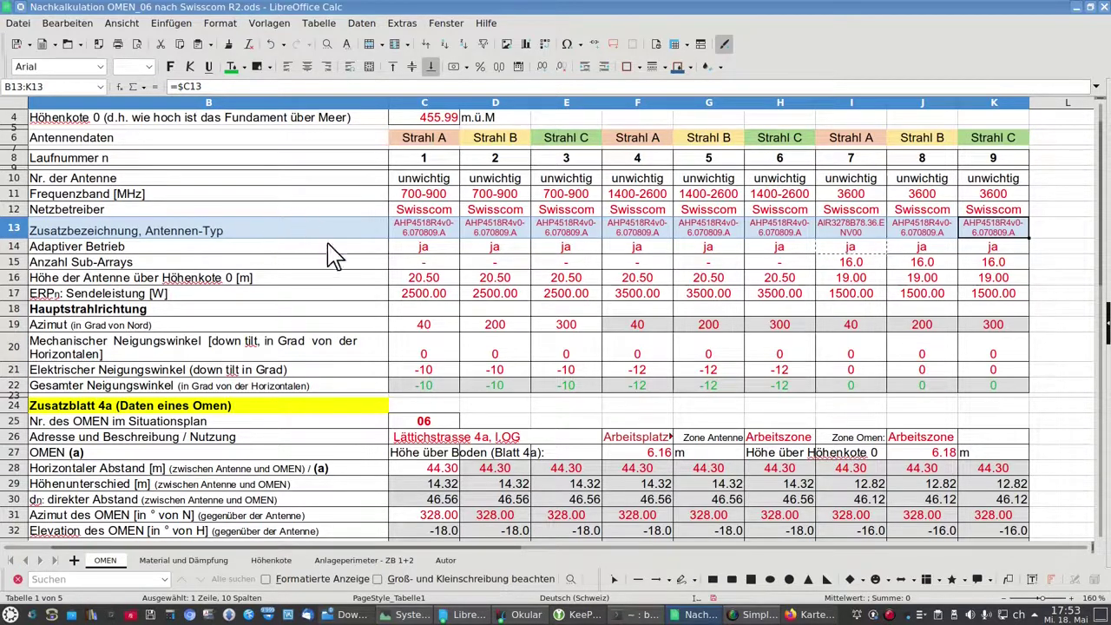
Step: Compare the adaptive operation entries in C14:K14 with the antenna types in row 13, from C13 to K13
left_click(408, 231)
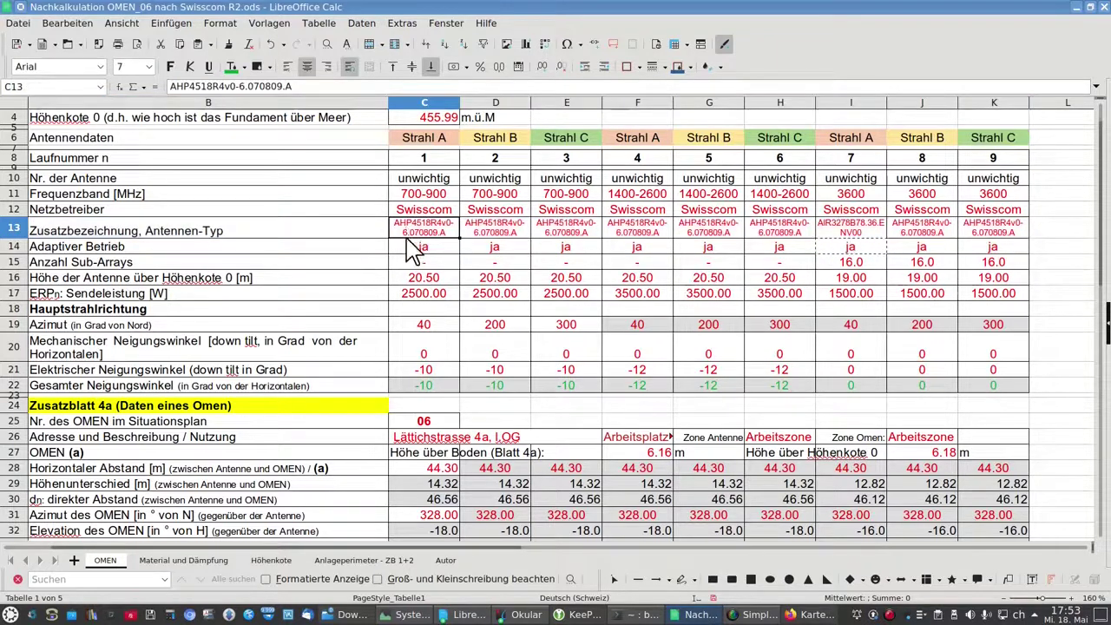
left_click(409, 252)
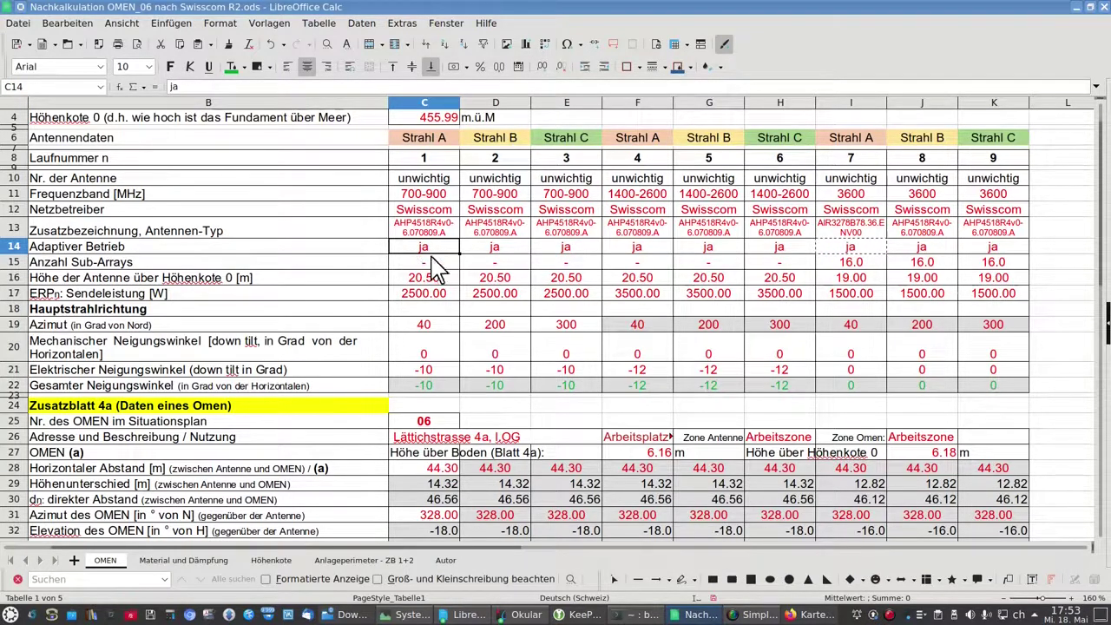
left_click_drag(995, 247, 432, 245)
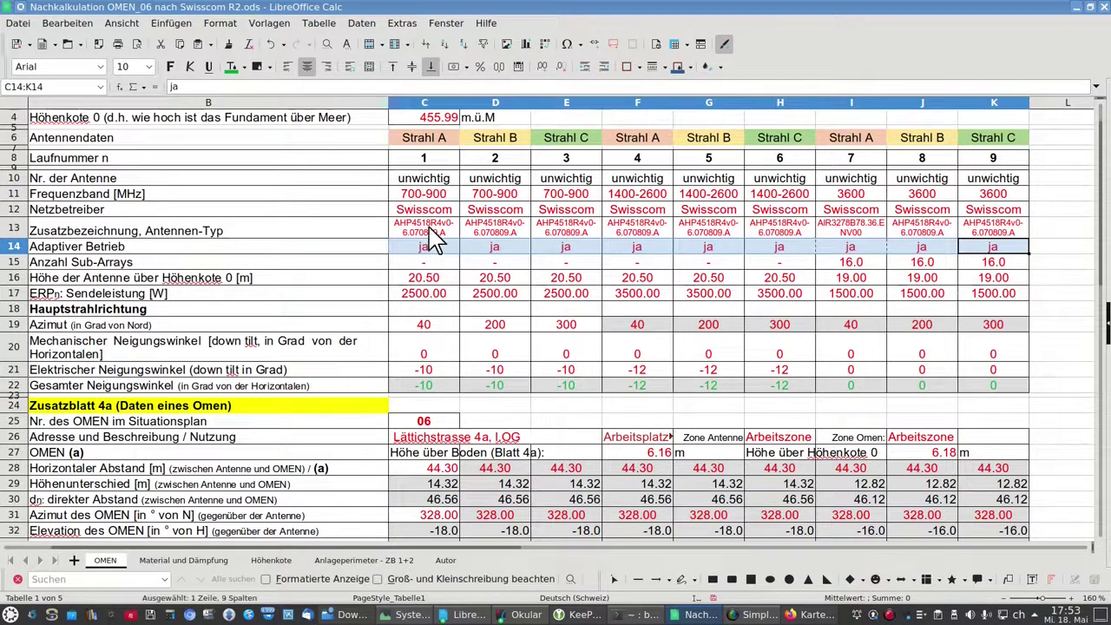
left_click(428, 231)
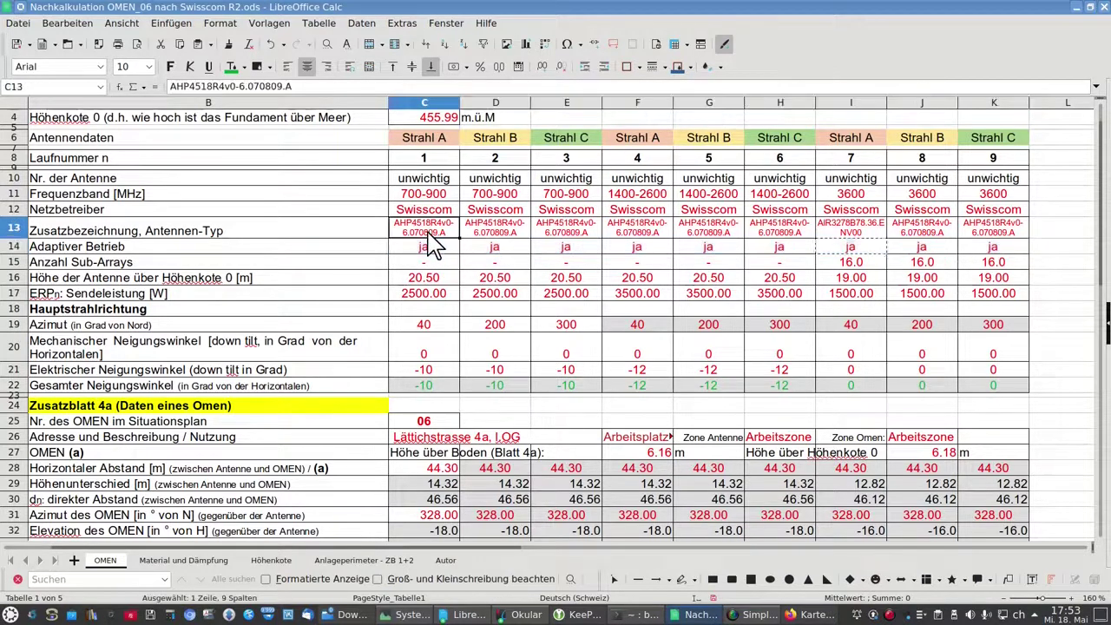
left_click(995, 233)
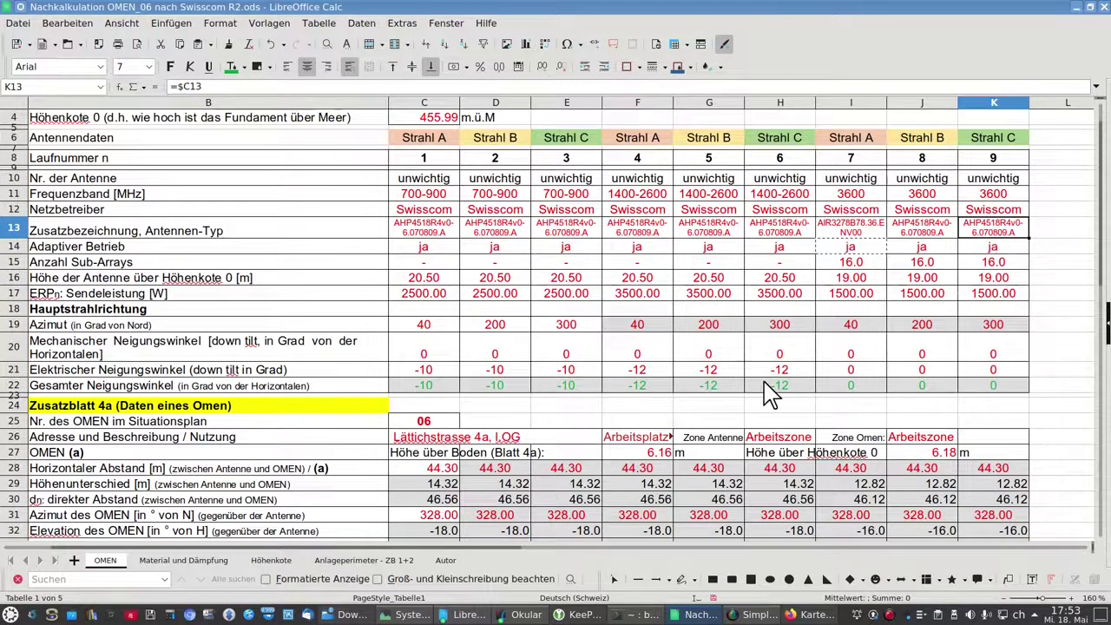
Step: Check the OMEN 06 calculation rows and the percentage result in K47
scroll(773, 393, "down", 5)
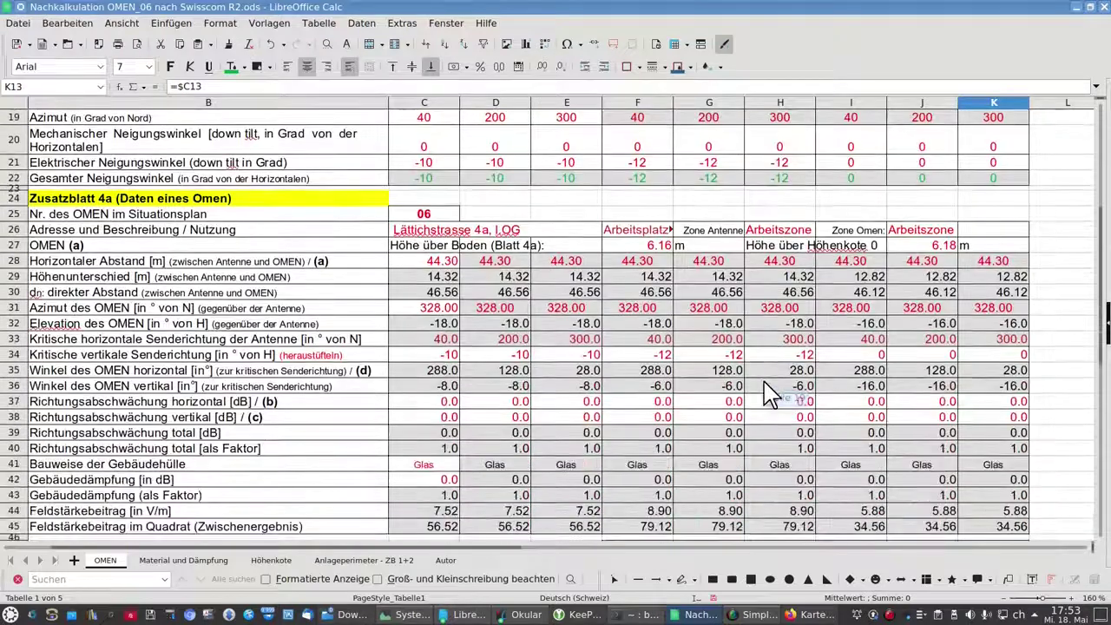
scroll(773, 392, "down", 2)
scroll(773, 392, "up", 1)
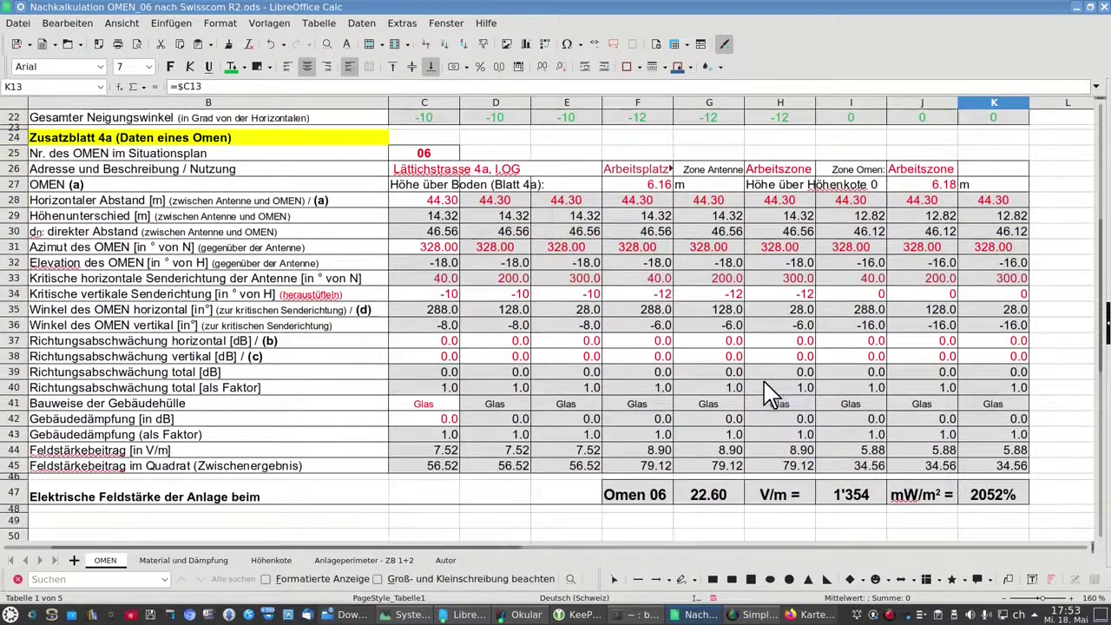
left_click(1004, 506)
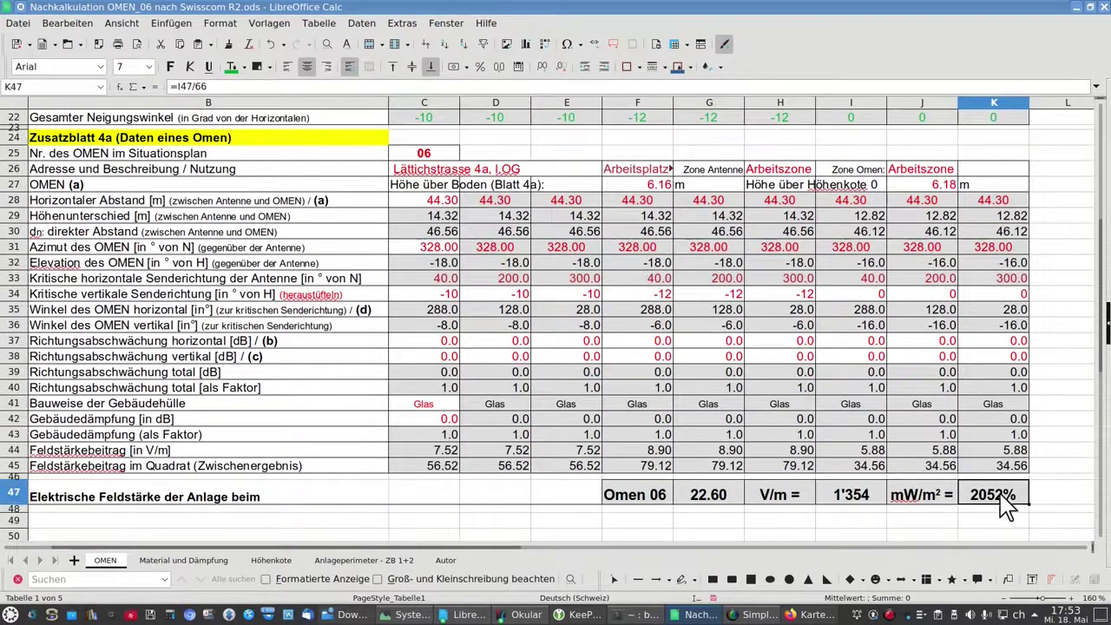